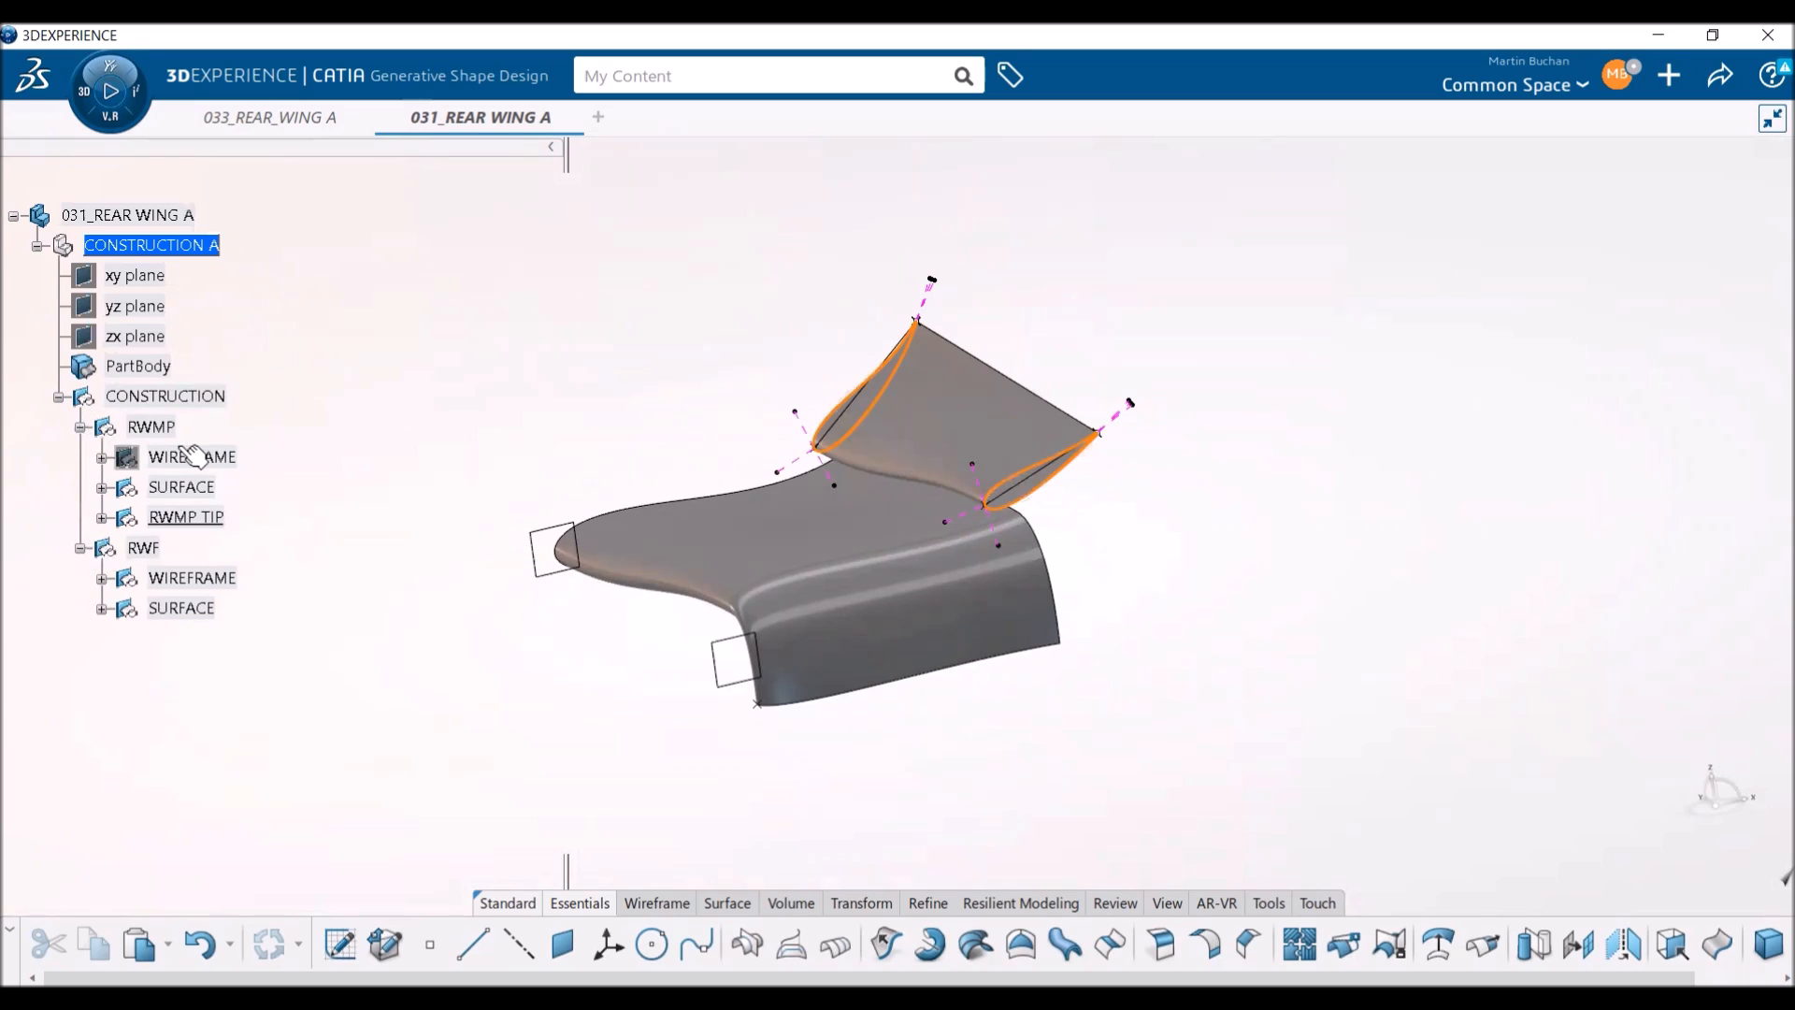
# - Show the RWMP wireframe set and examine the wing's section profiles from the side
pyautogui.click(192, 457)
pyautogui.rightClick(192, 456)
pyautogui.click(238, 425)
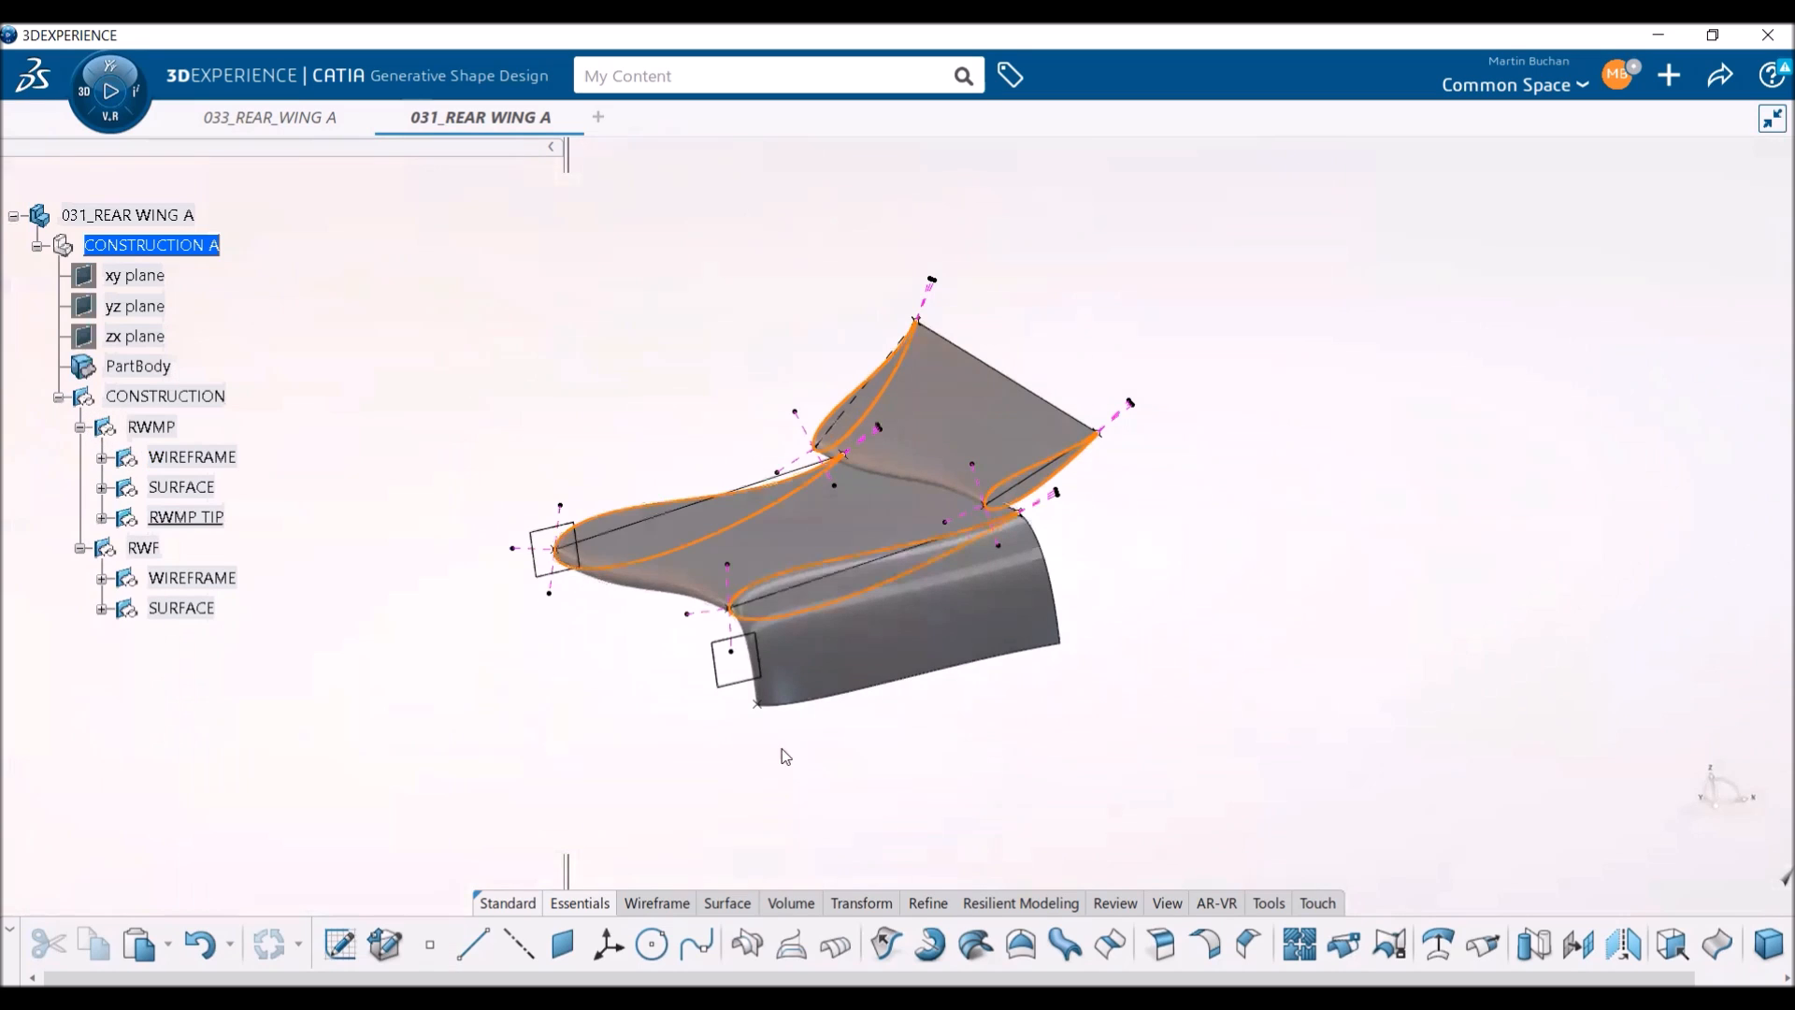
pyautogui.moveTo(1018, 790); pyautogui.dragTo(982, 783, button='middle')
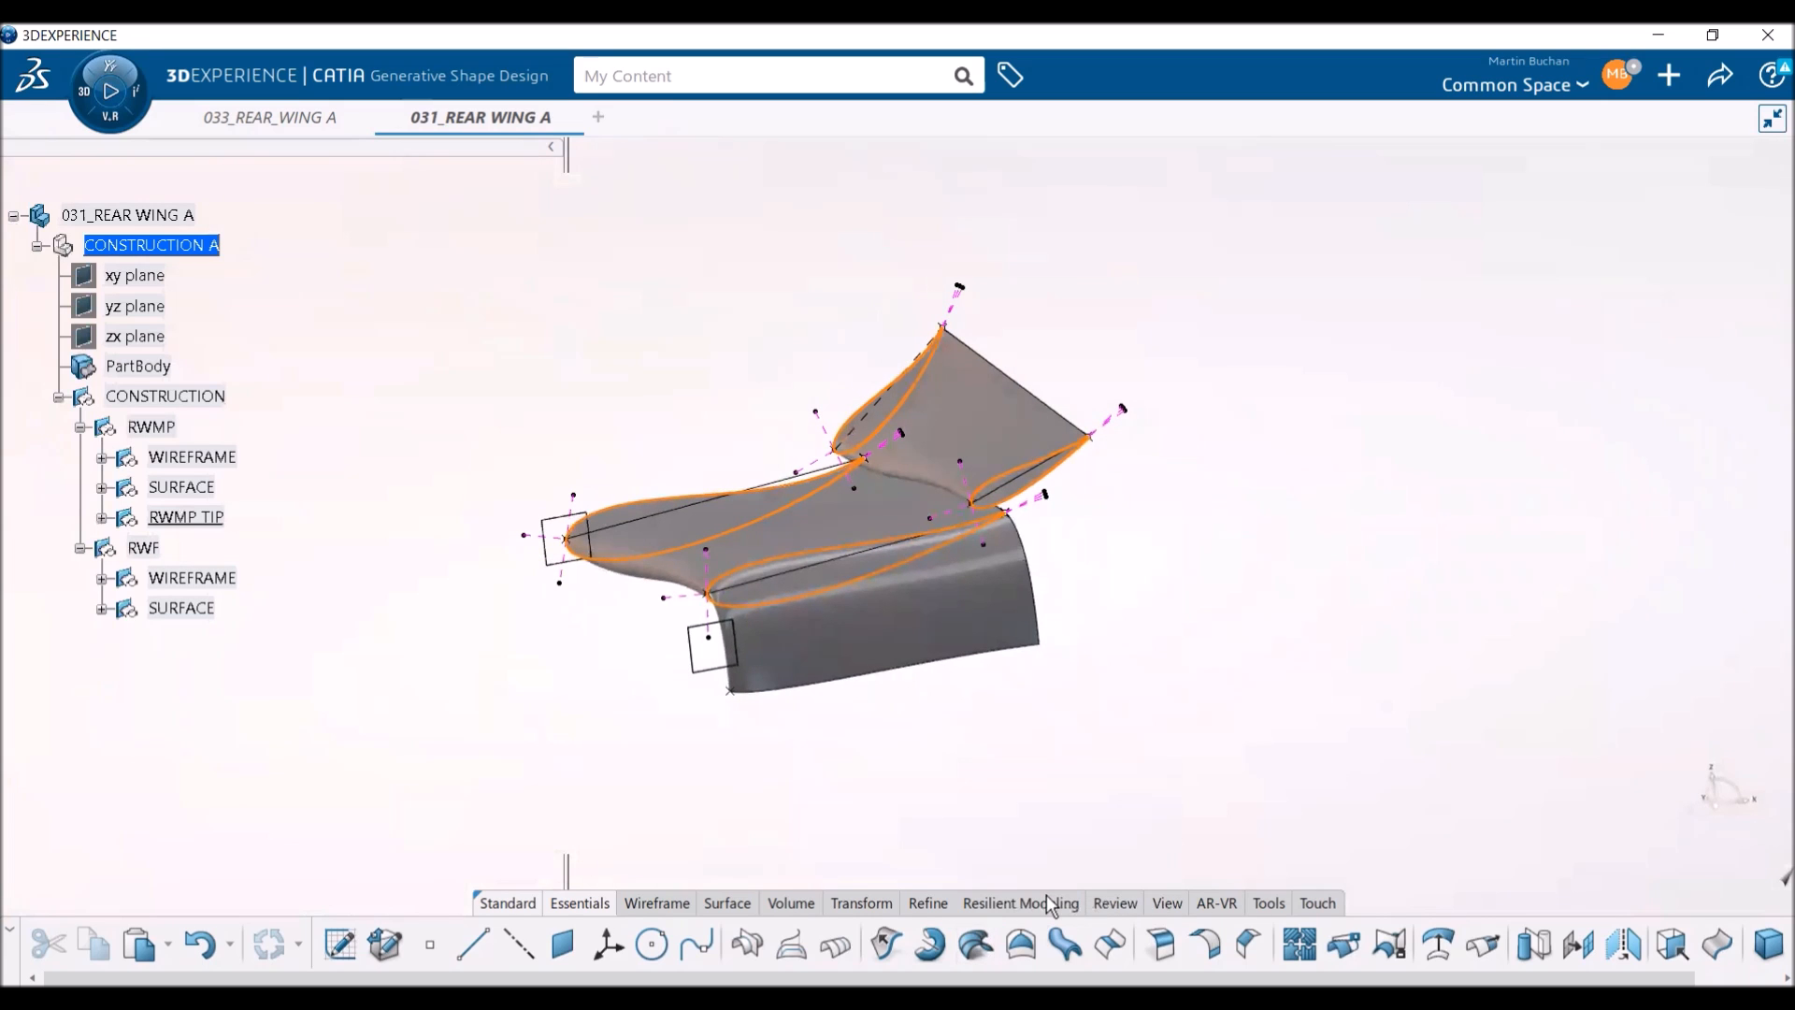
pyautogui.click(1159, 904)
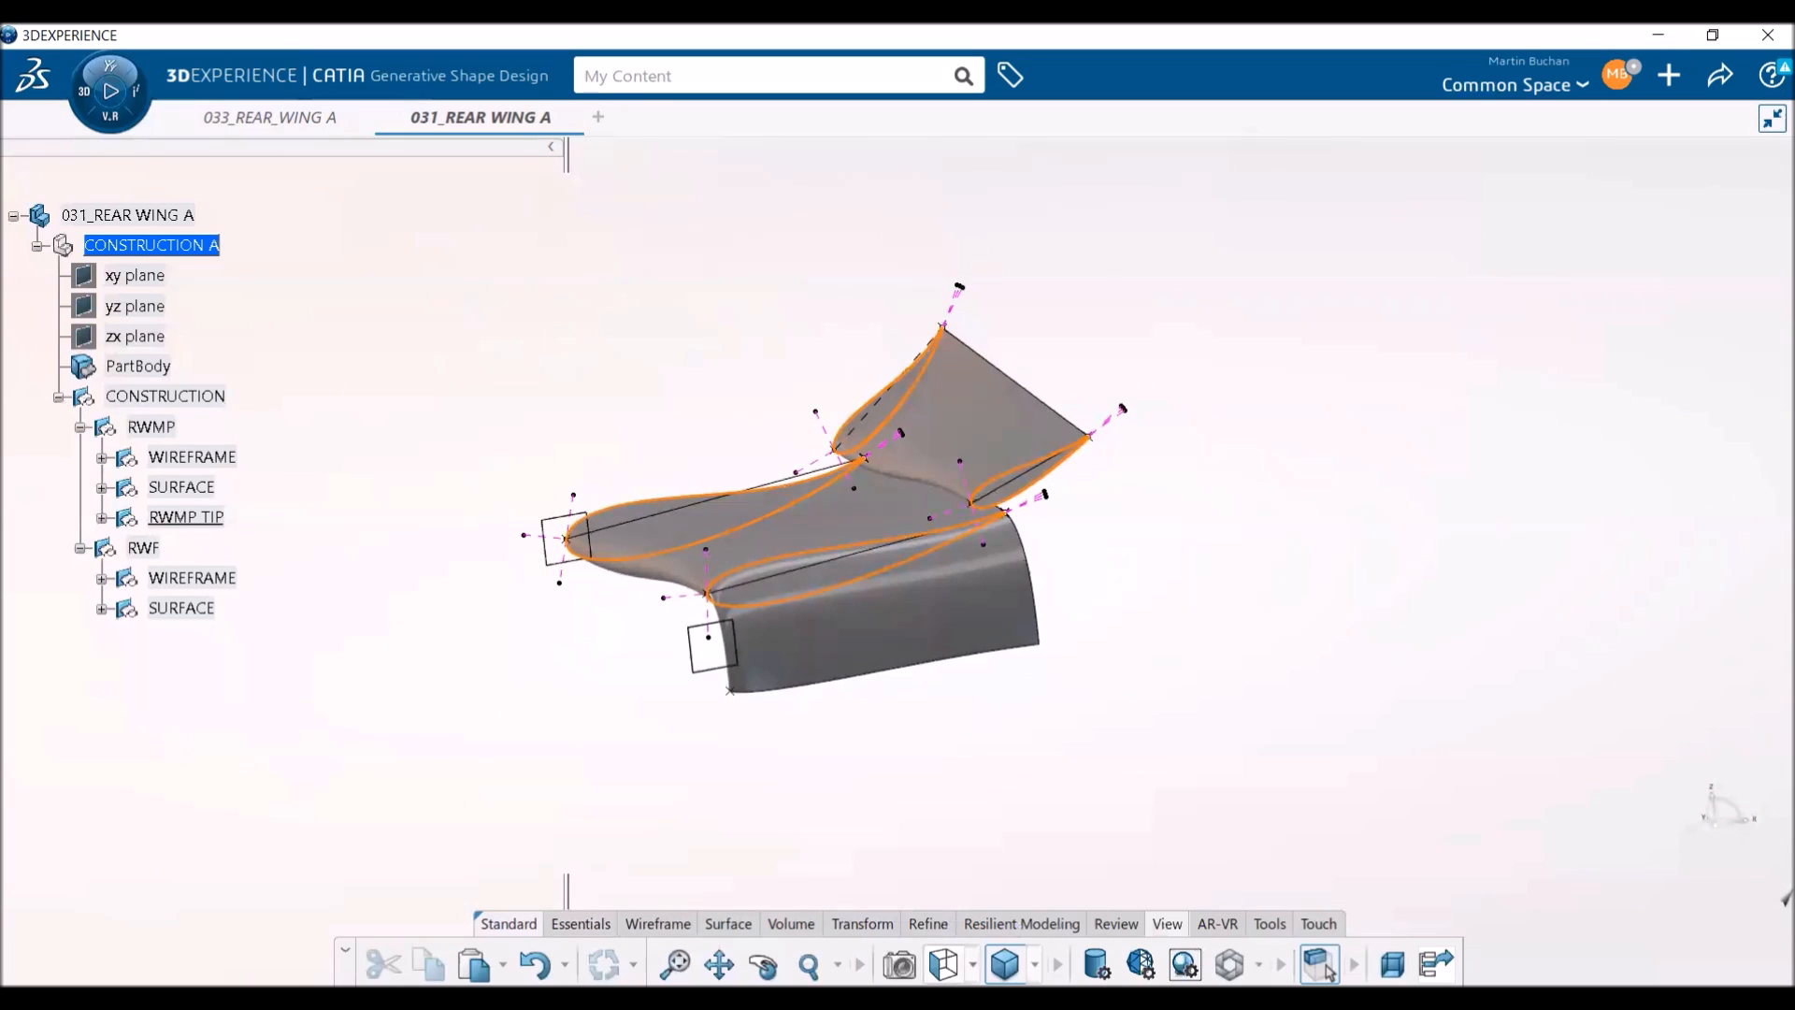
pyautogui.click(944, 964)
pyautogui.moveTo(818, 767); pyautogui.dragTo(630, 648, button='middle')
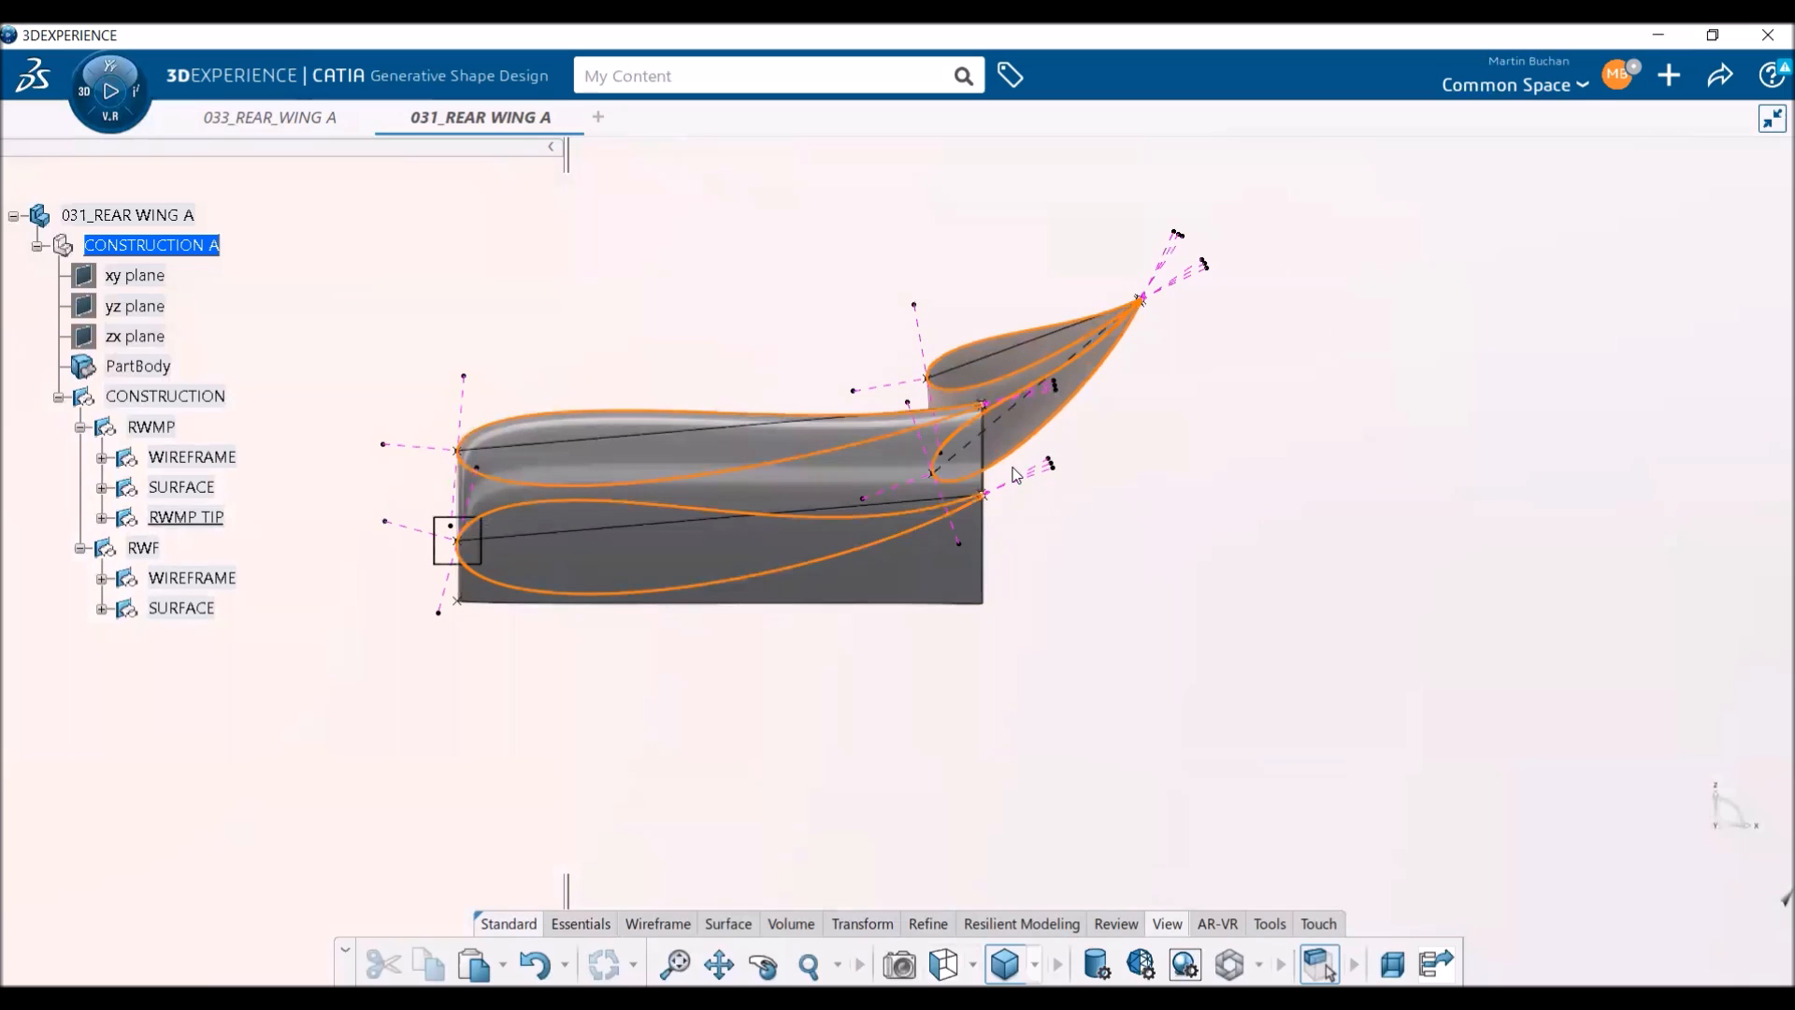
pyautogui.moveTo(377, 316); pyautogui.dragTo(785, 521, button='middle')
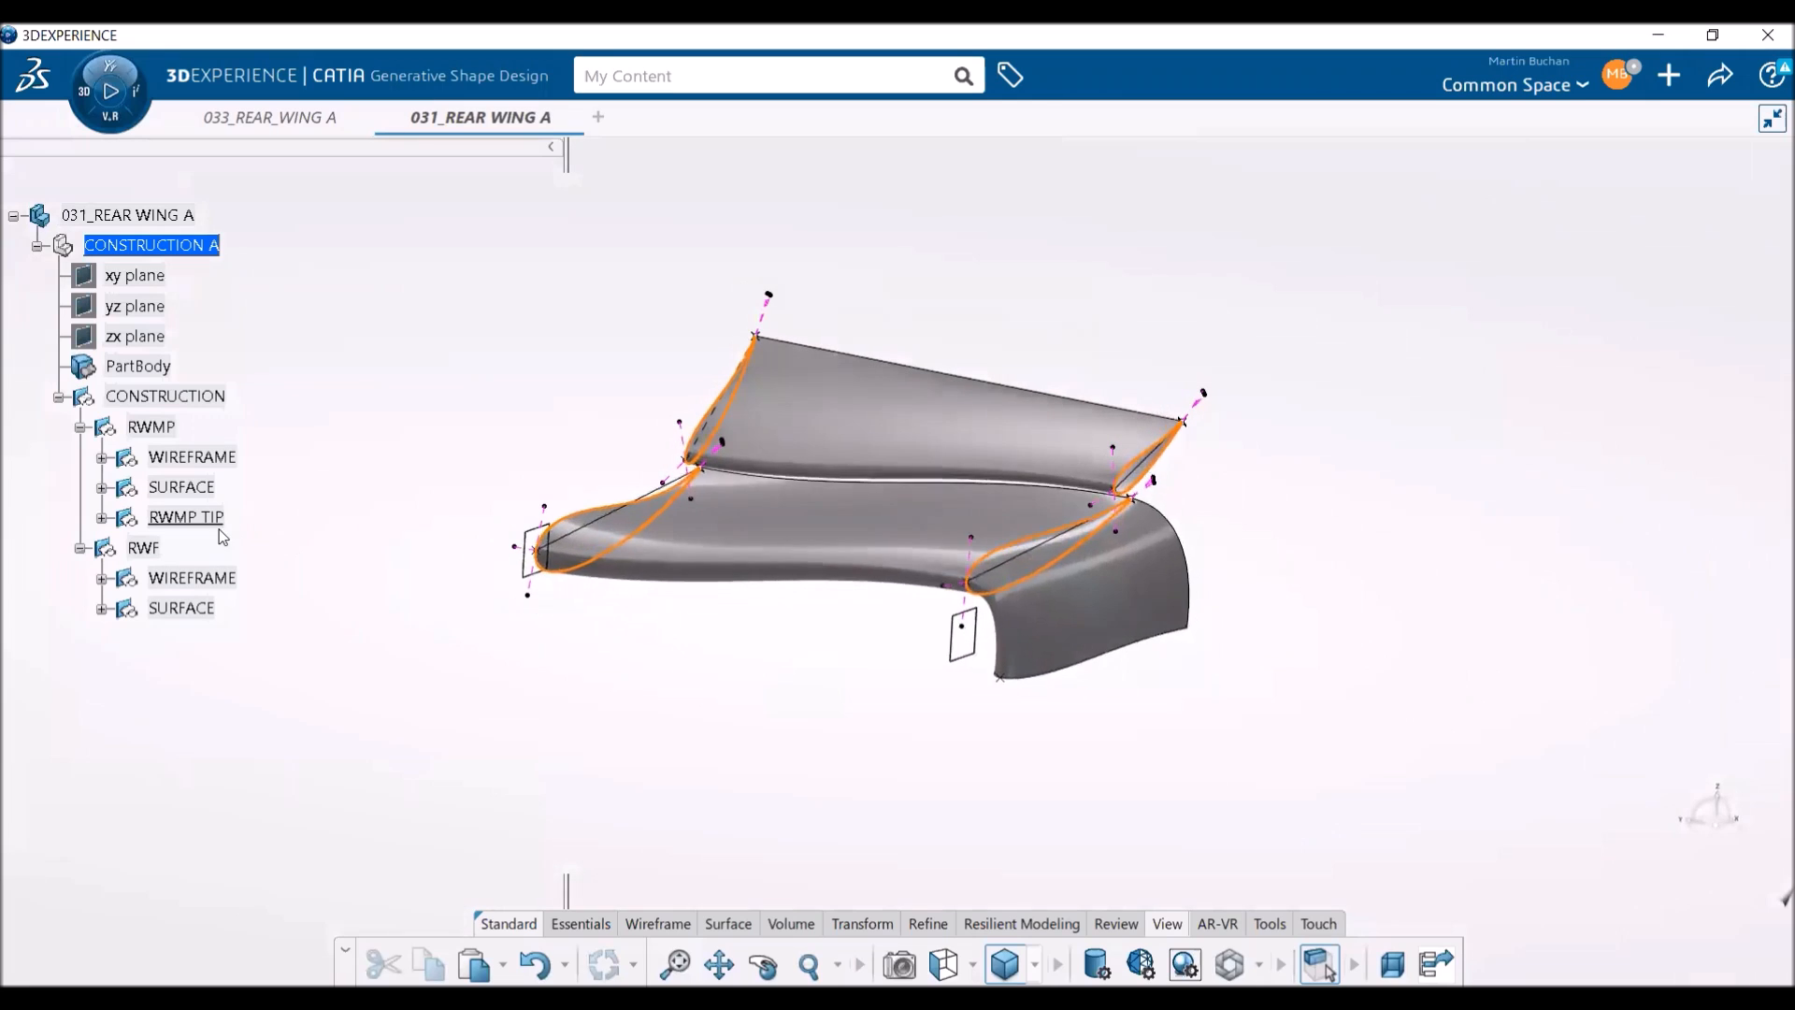
# - Show the GUIDES set inside the RWMP wireframe
pyautogui.click(102, 458)
pyautogui.click(184, 548)
pyautogui.rightClick(198, 549)
pyautogui.click(302, 438)
pyautogui.moveTo(642, 619); pyautogui.dragTo(716, 586, button='middle')
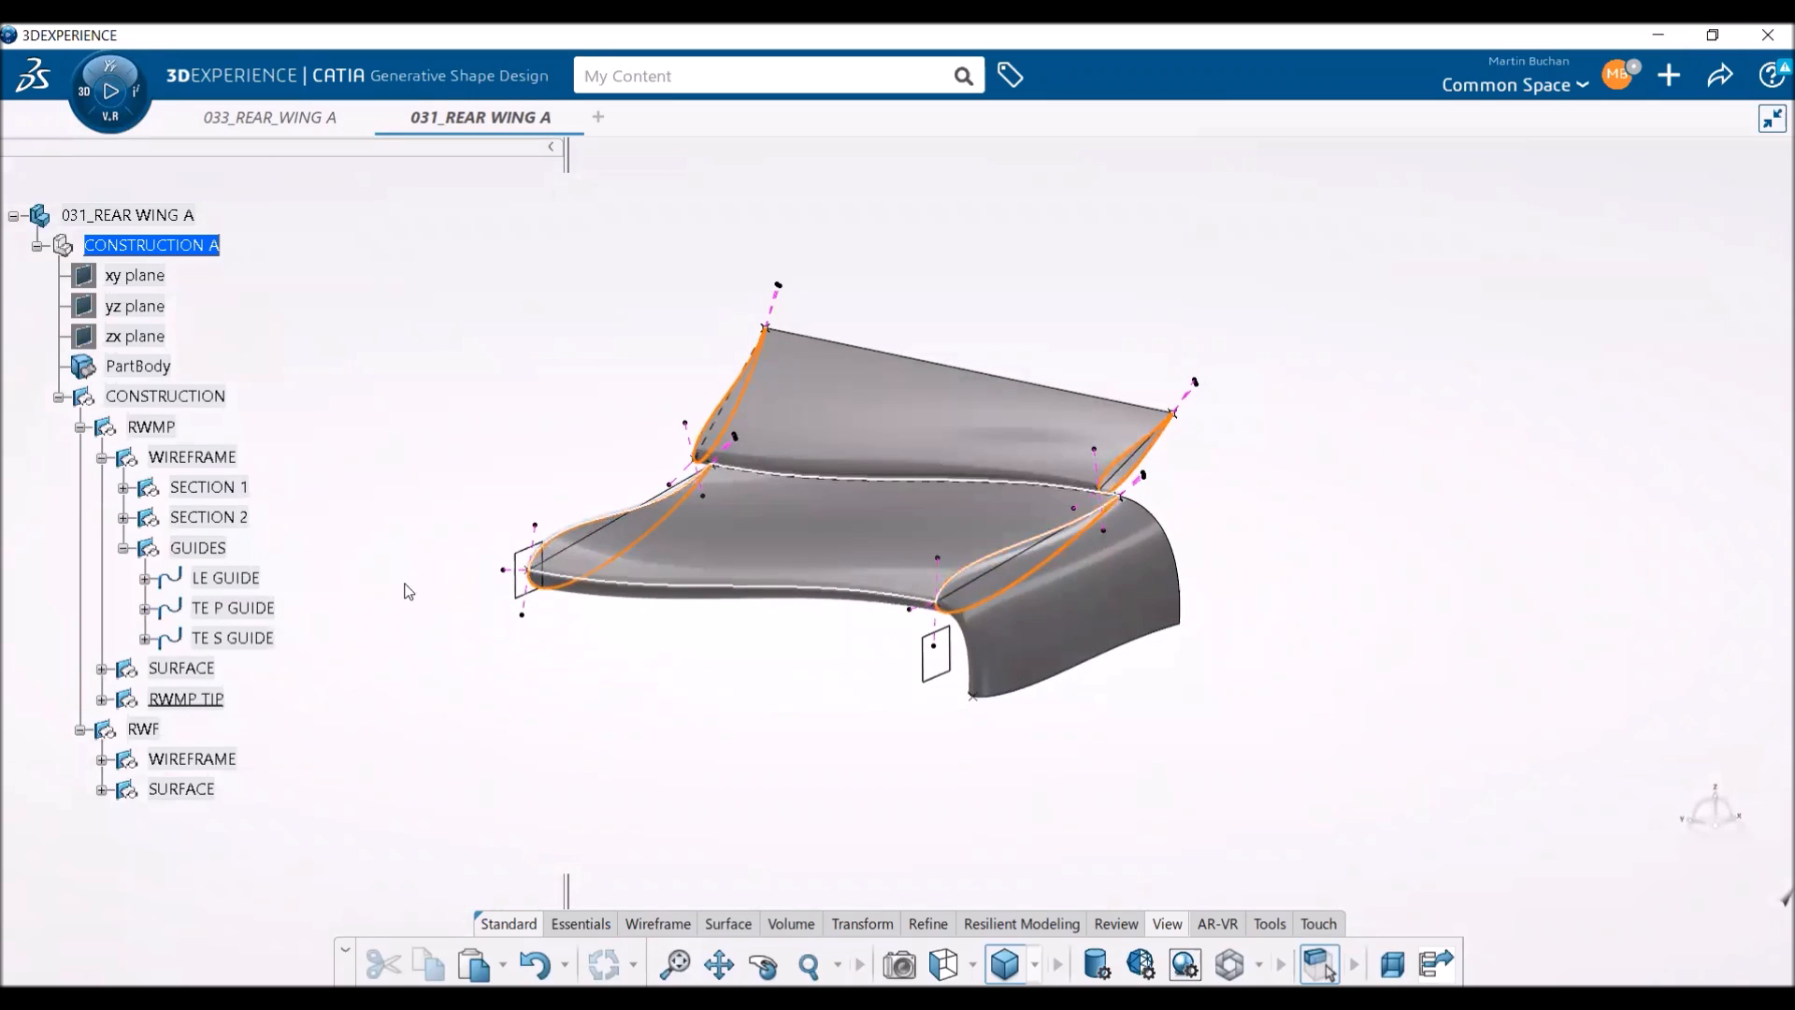
pyautogui.click(81, 428)
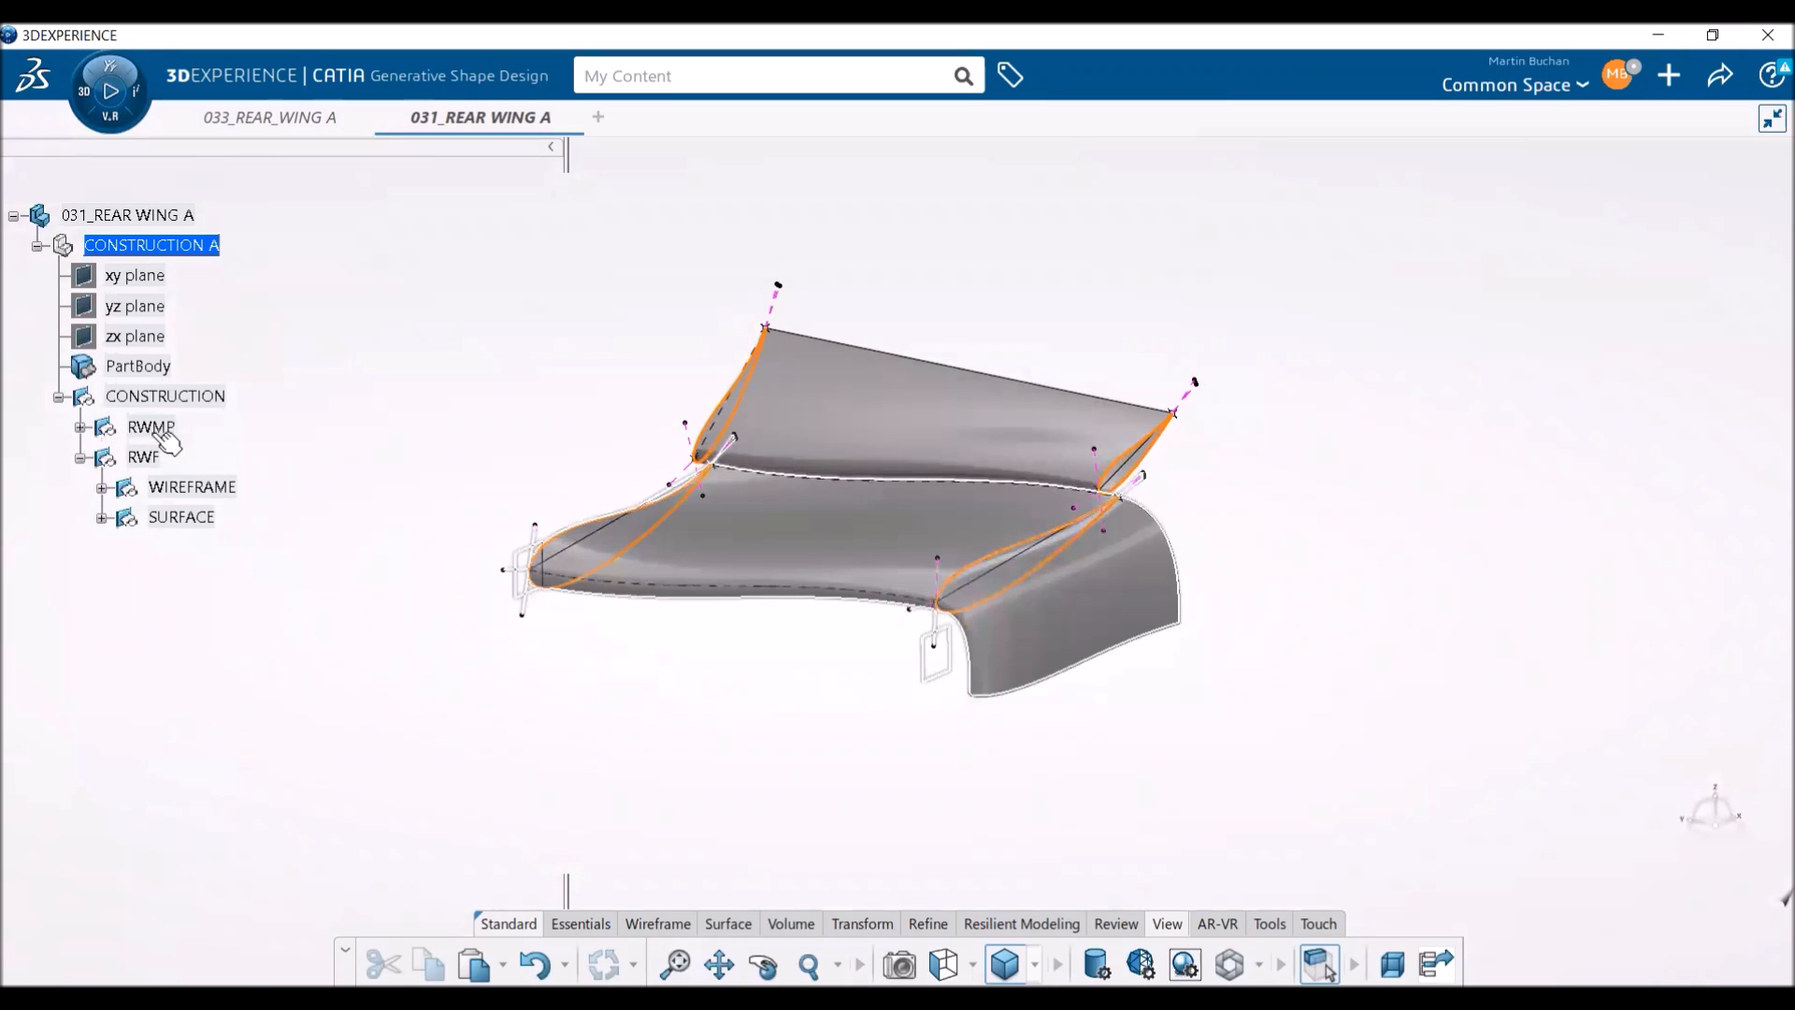
pyautogui.click(81, 428)
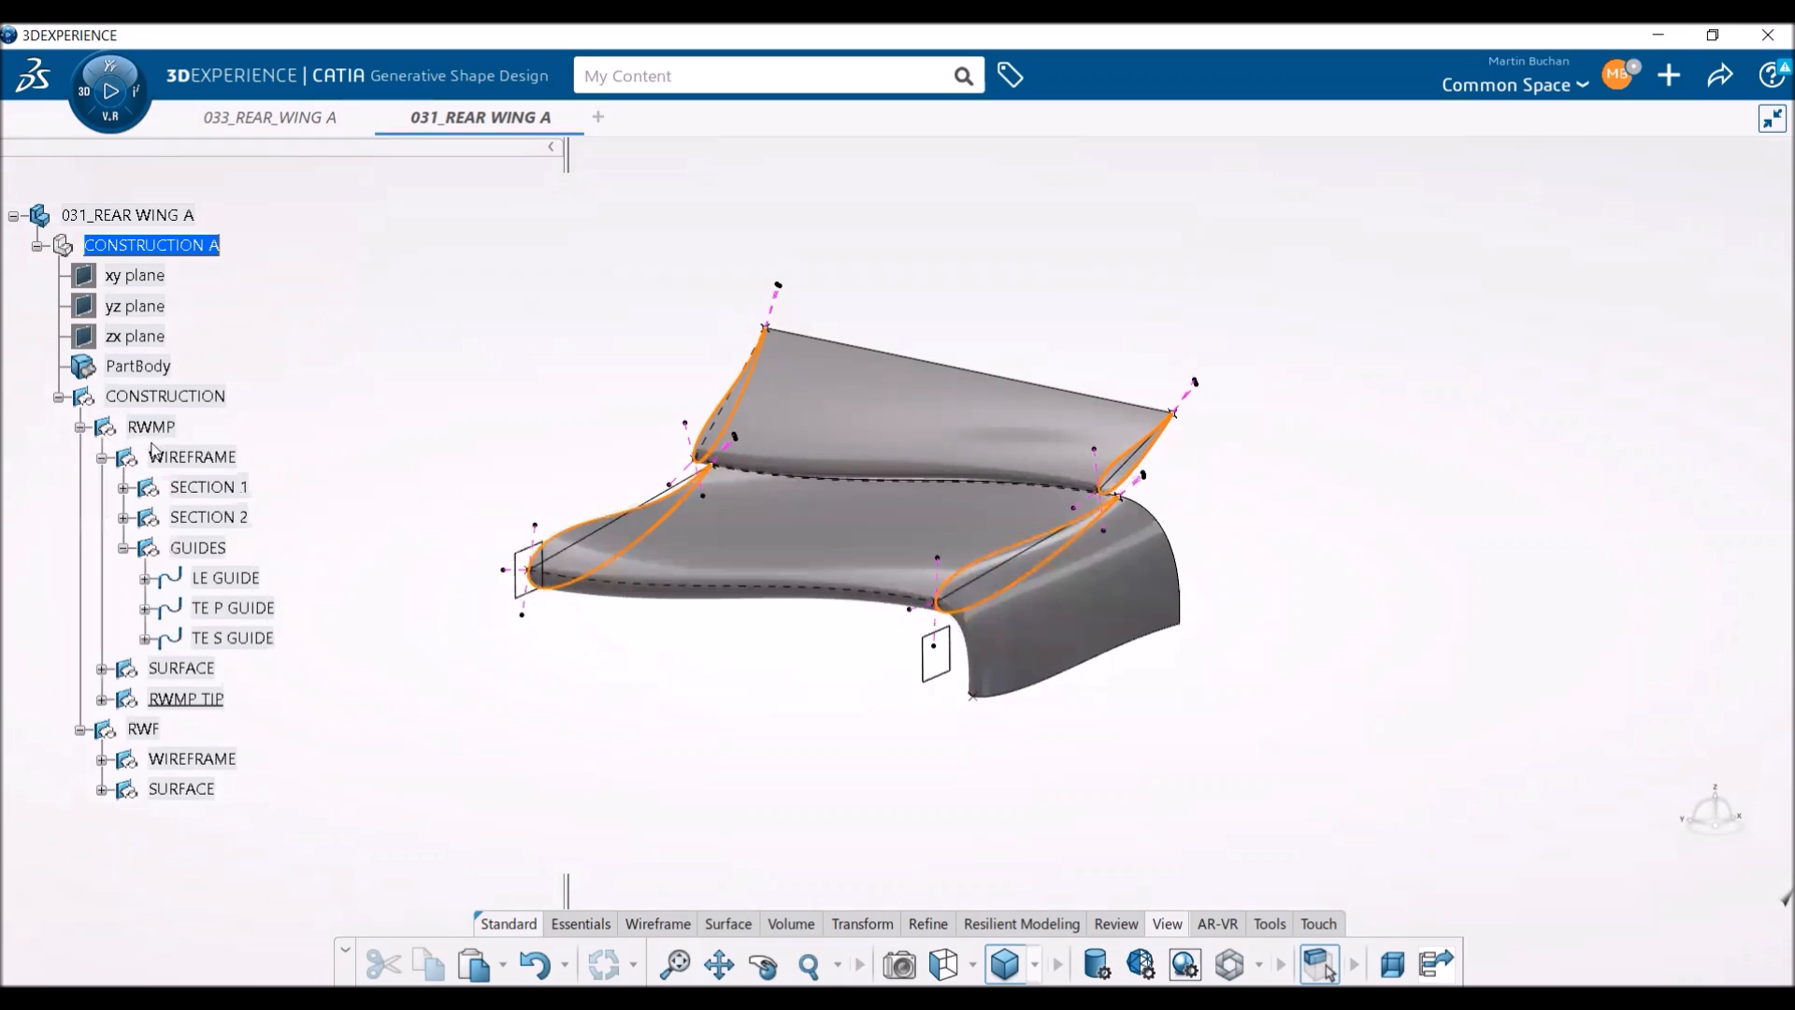
# - Hide the RWMP wireframe set and collapse the RWMP branch
pyautogui.click(102, 458)
pyautogui.click(192, 458)
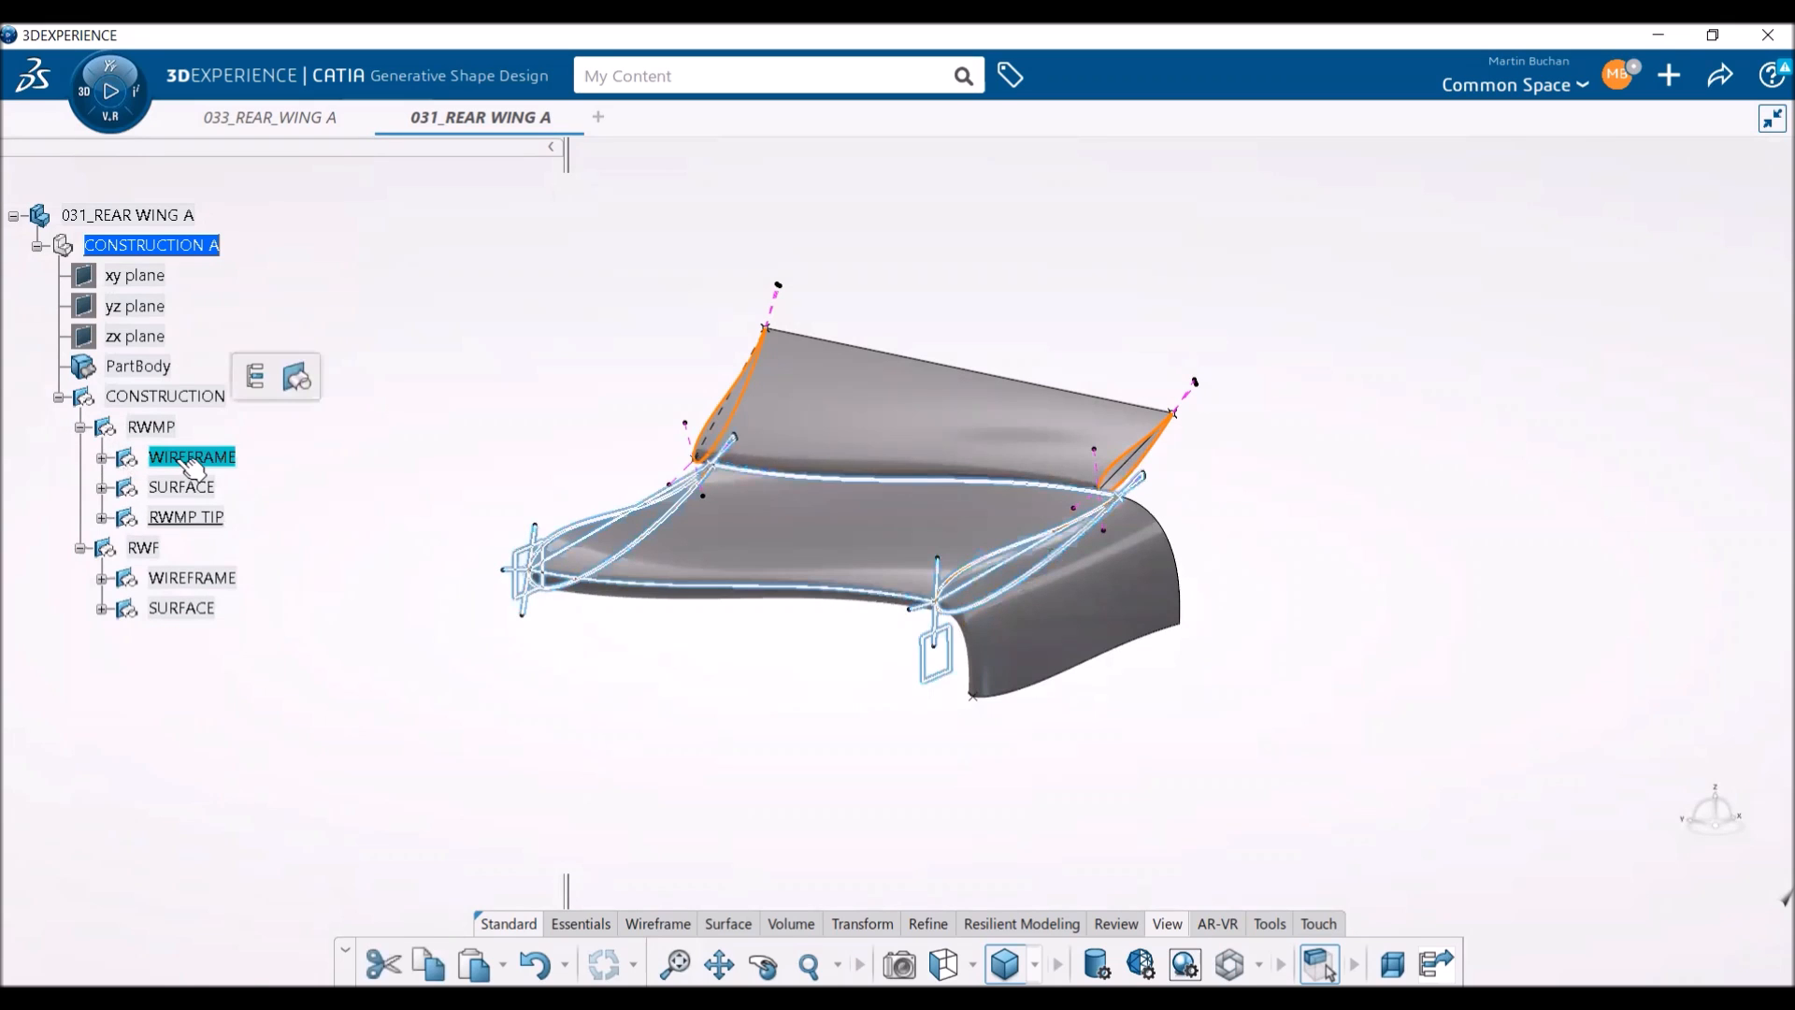
pyautogui.rightClick(187, 459)
pyautogui.click(251, 428)
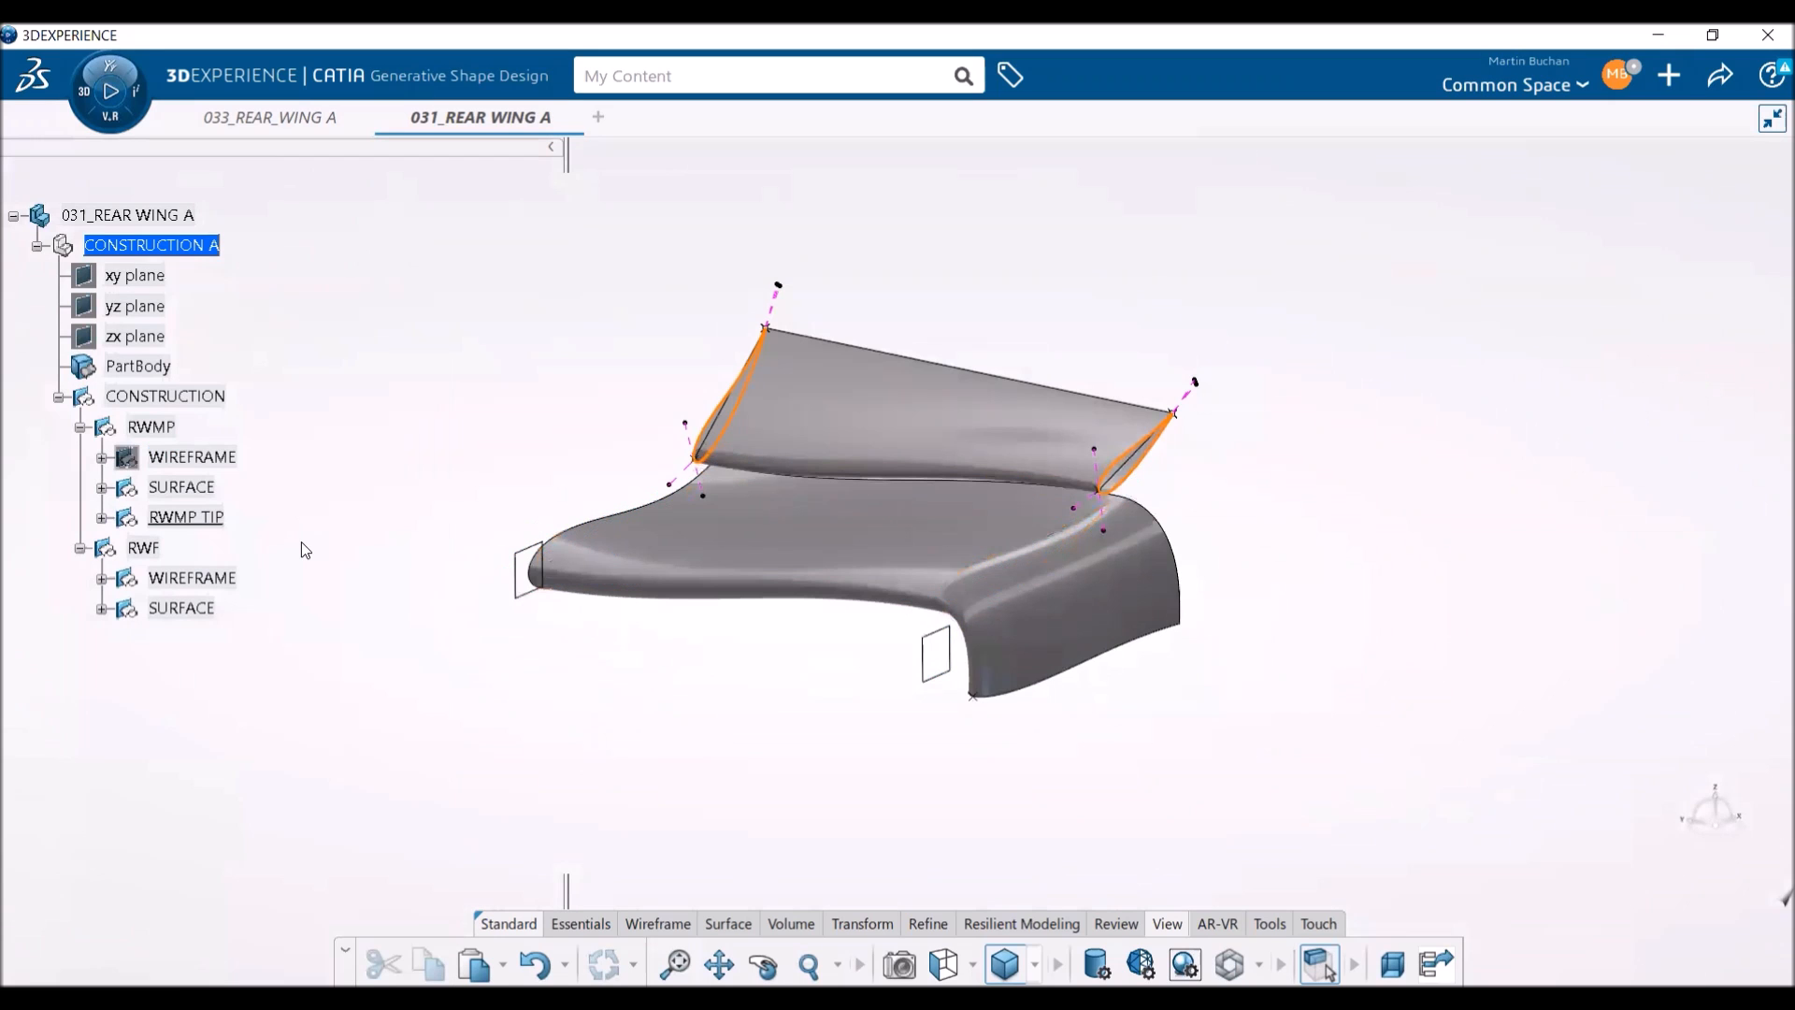
pyautogui.click(81, 427)
# - Insert a new geometrical set under RWF
pyautogui.click(149, 457)
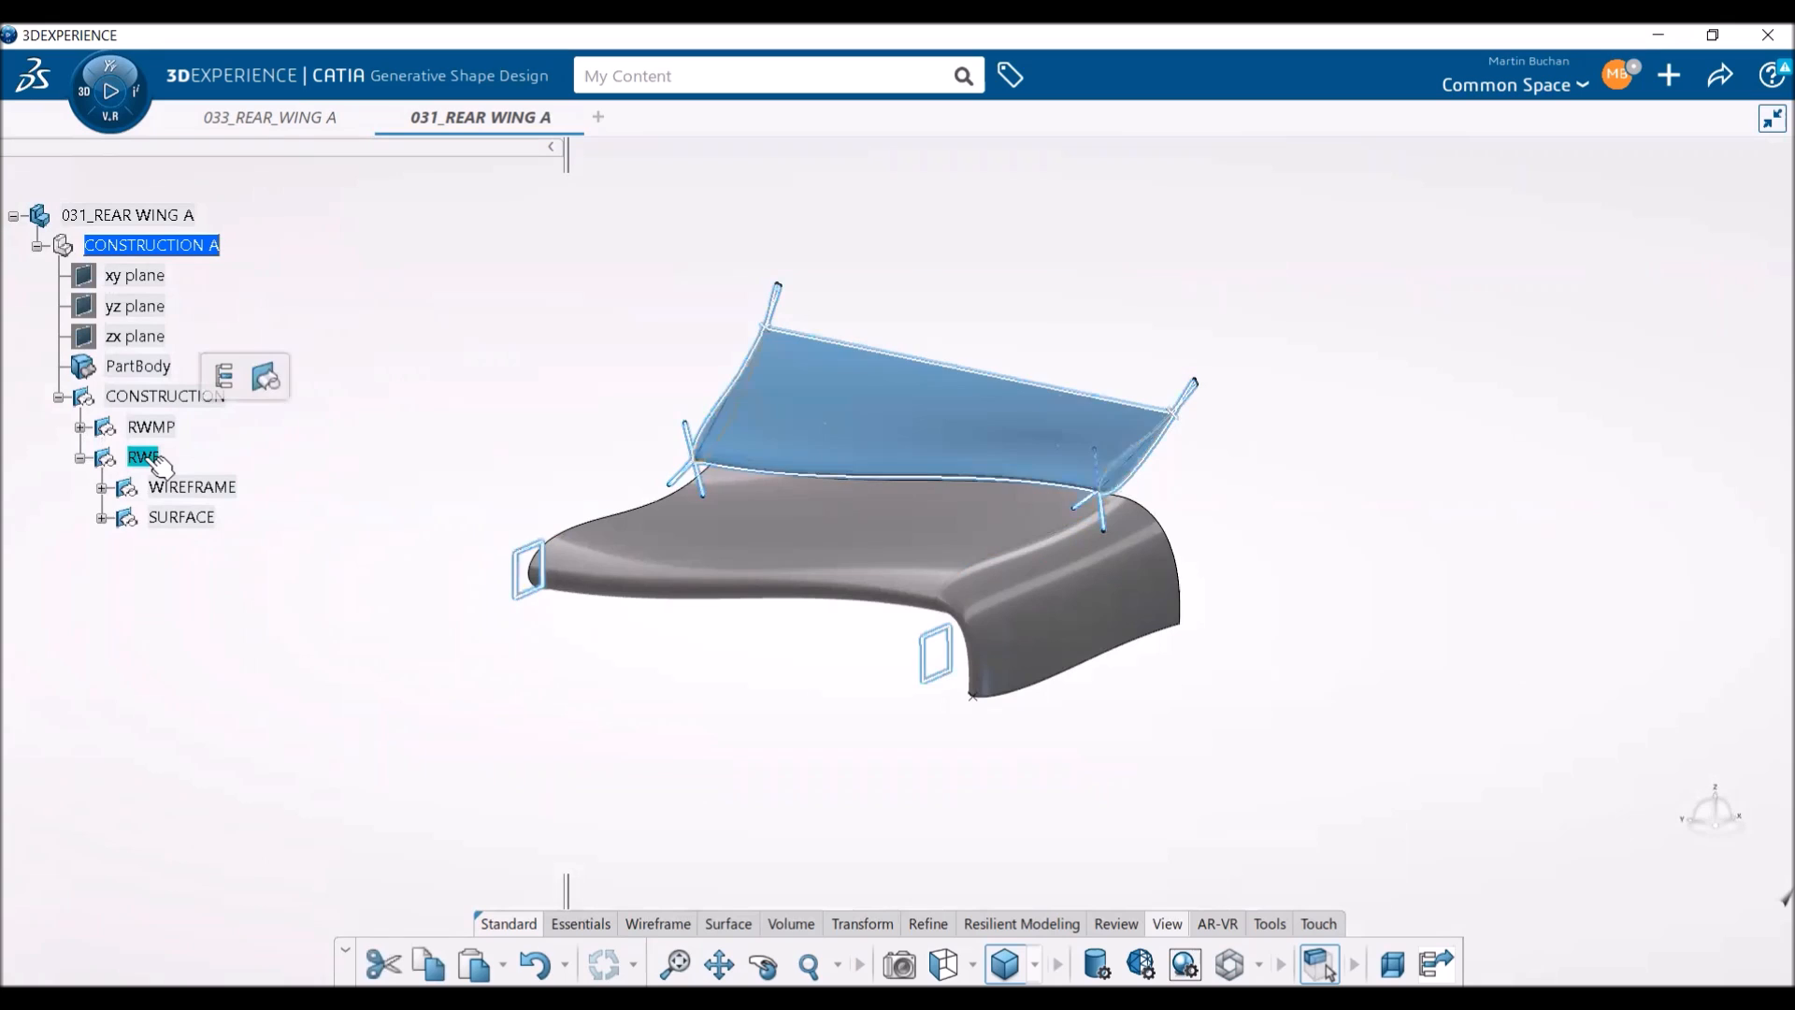
pyautogui.click(235, 374)
pyautogui.click(150, 456)
pyautogui.click(230, 376)
# - Rename the new geometrical set under RWF as RWF TIP
pyautogui.click(199, 550)
pyautogui.rightClick(201, 550)
pyautogui.click(268, 472)
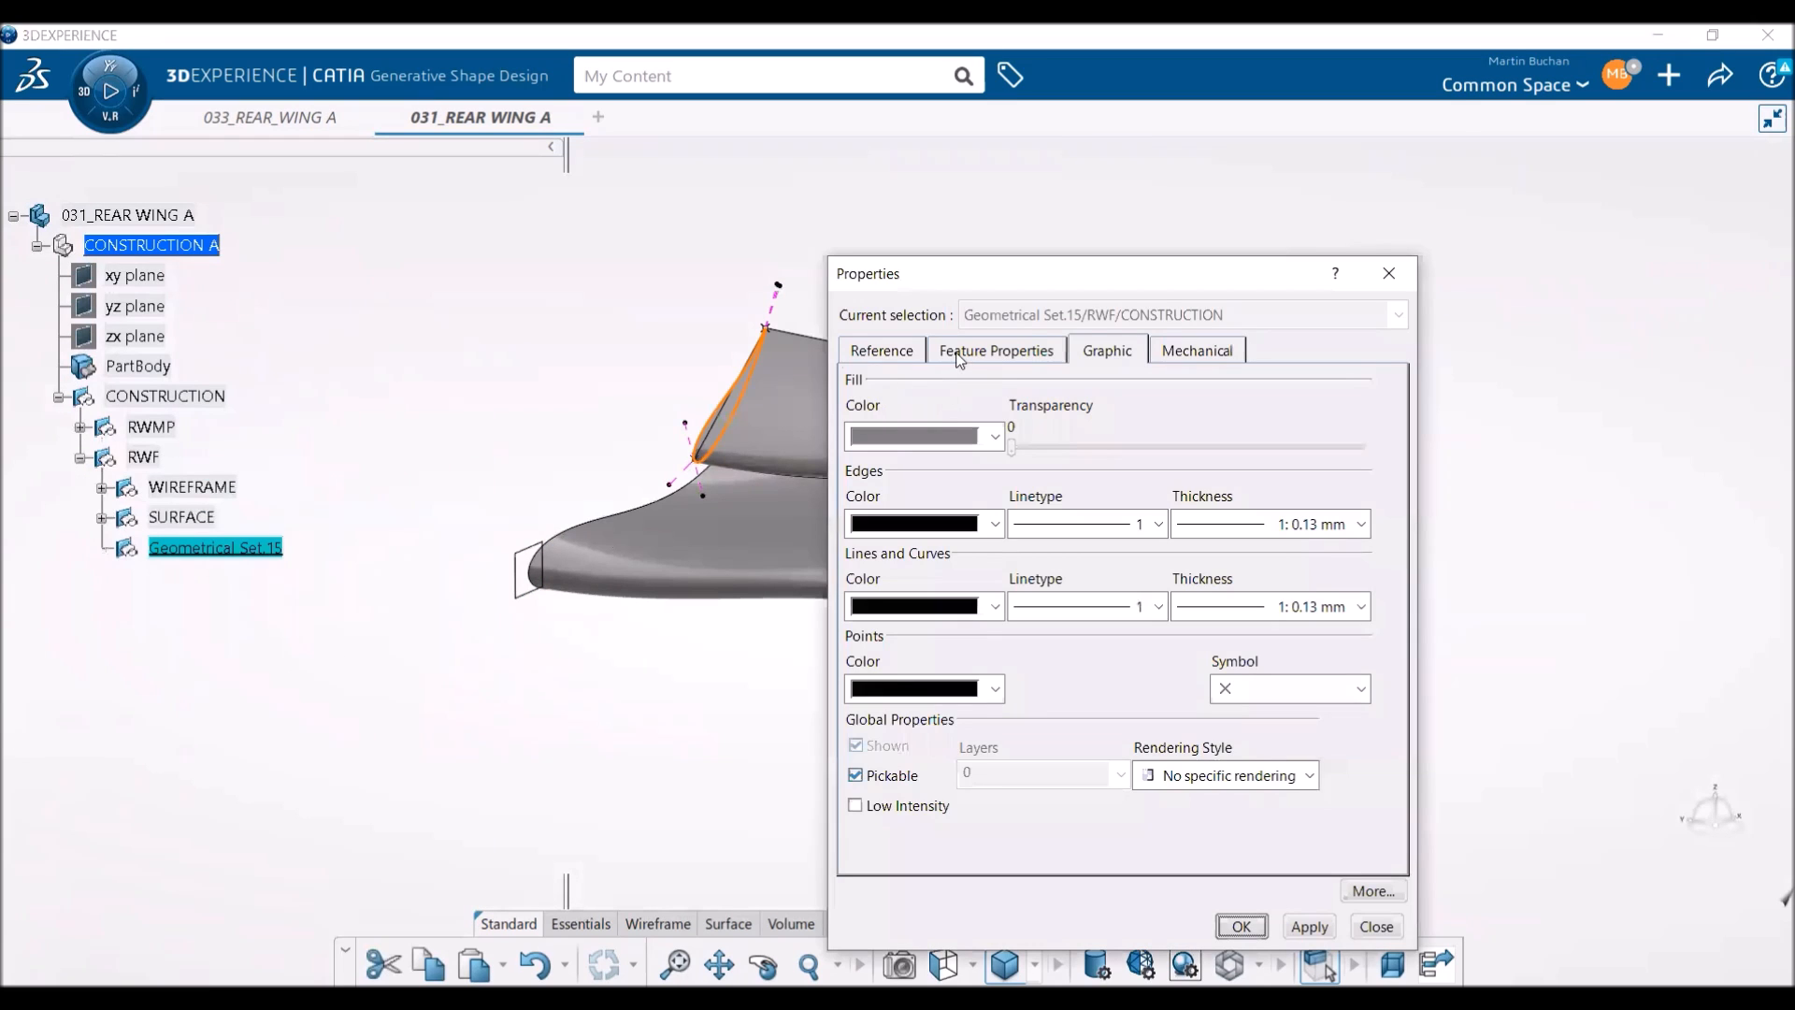
pyautogui.click(960, 353)
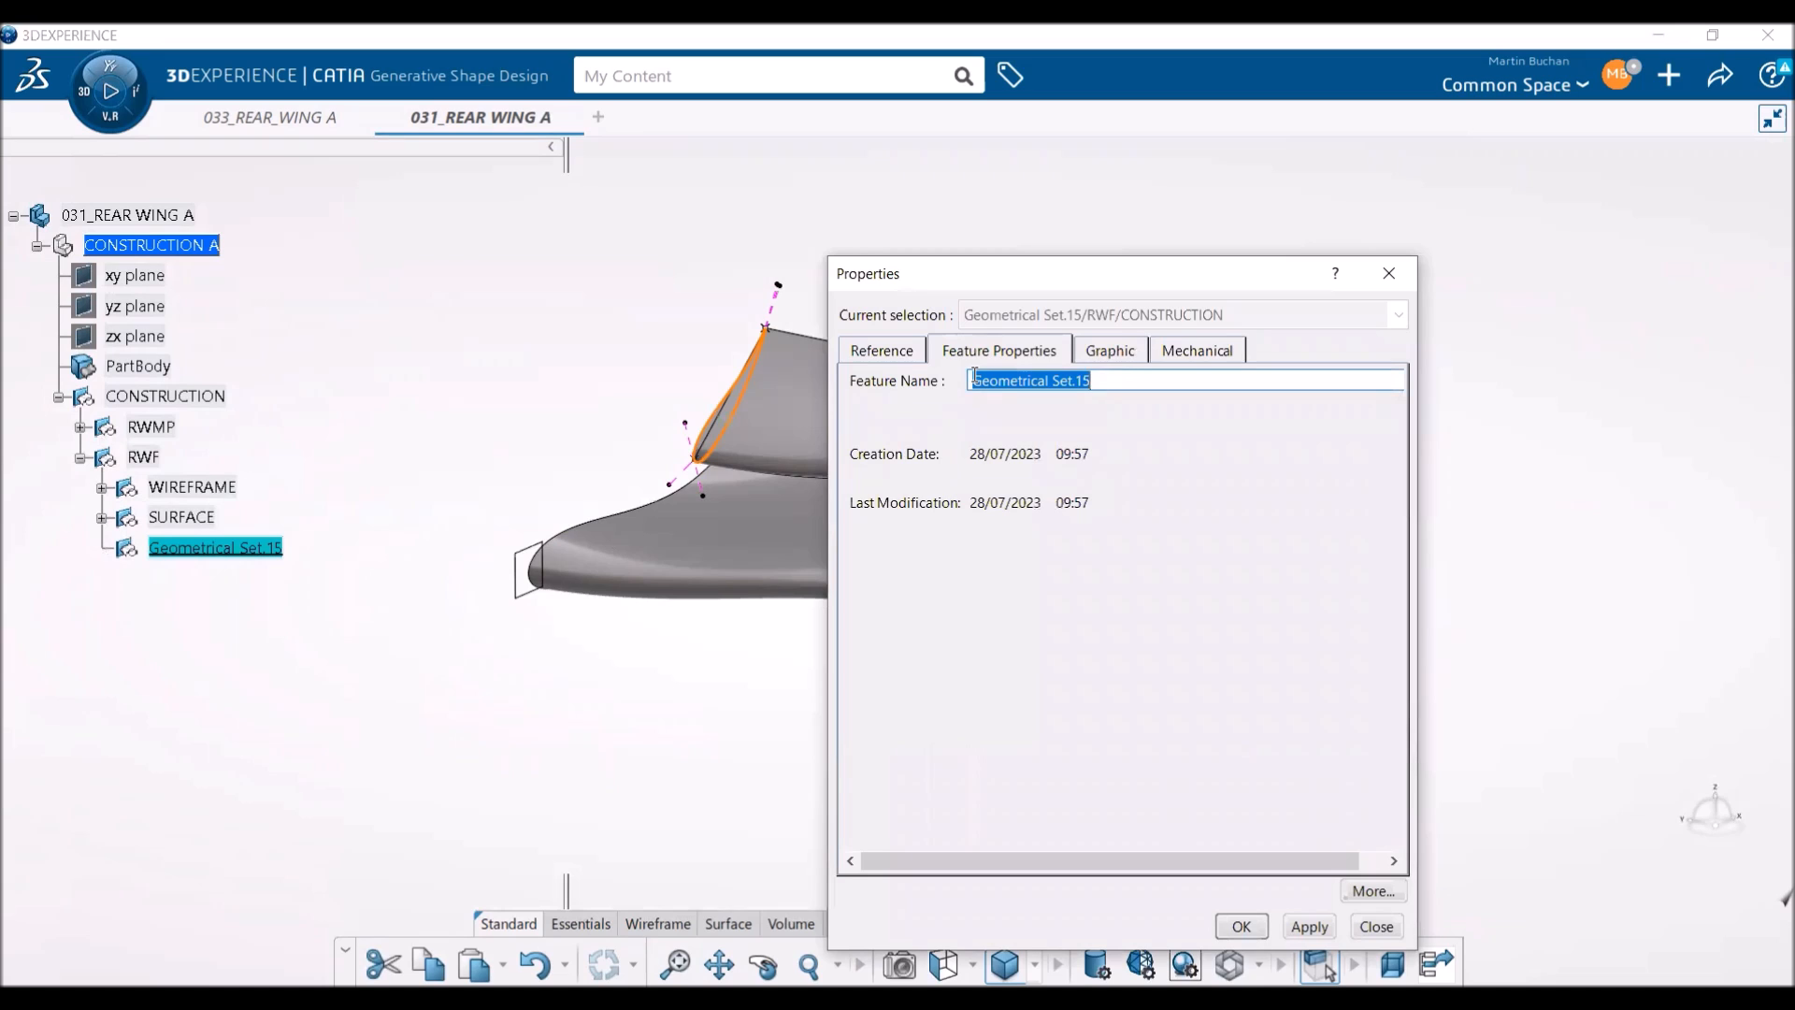
pyautogui.write('RWF TI')
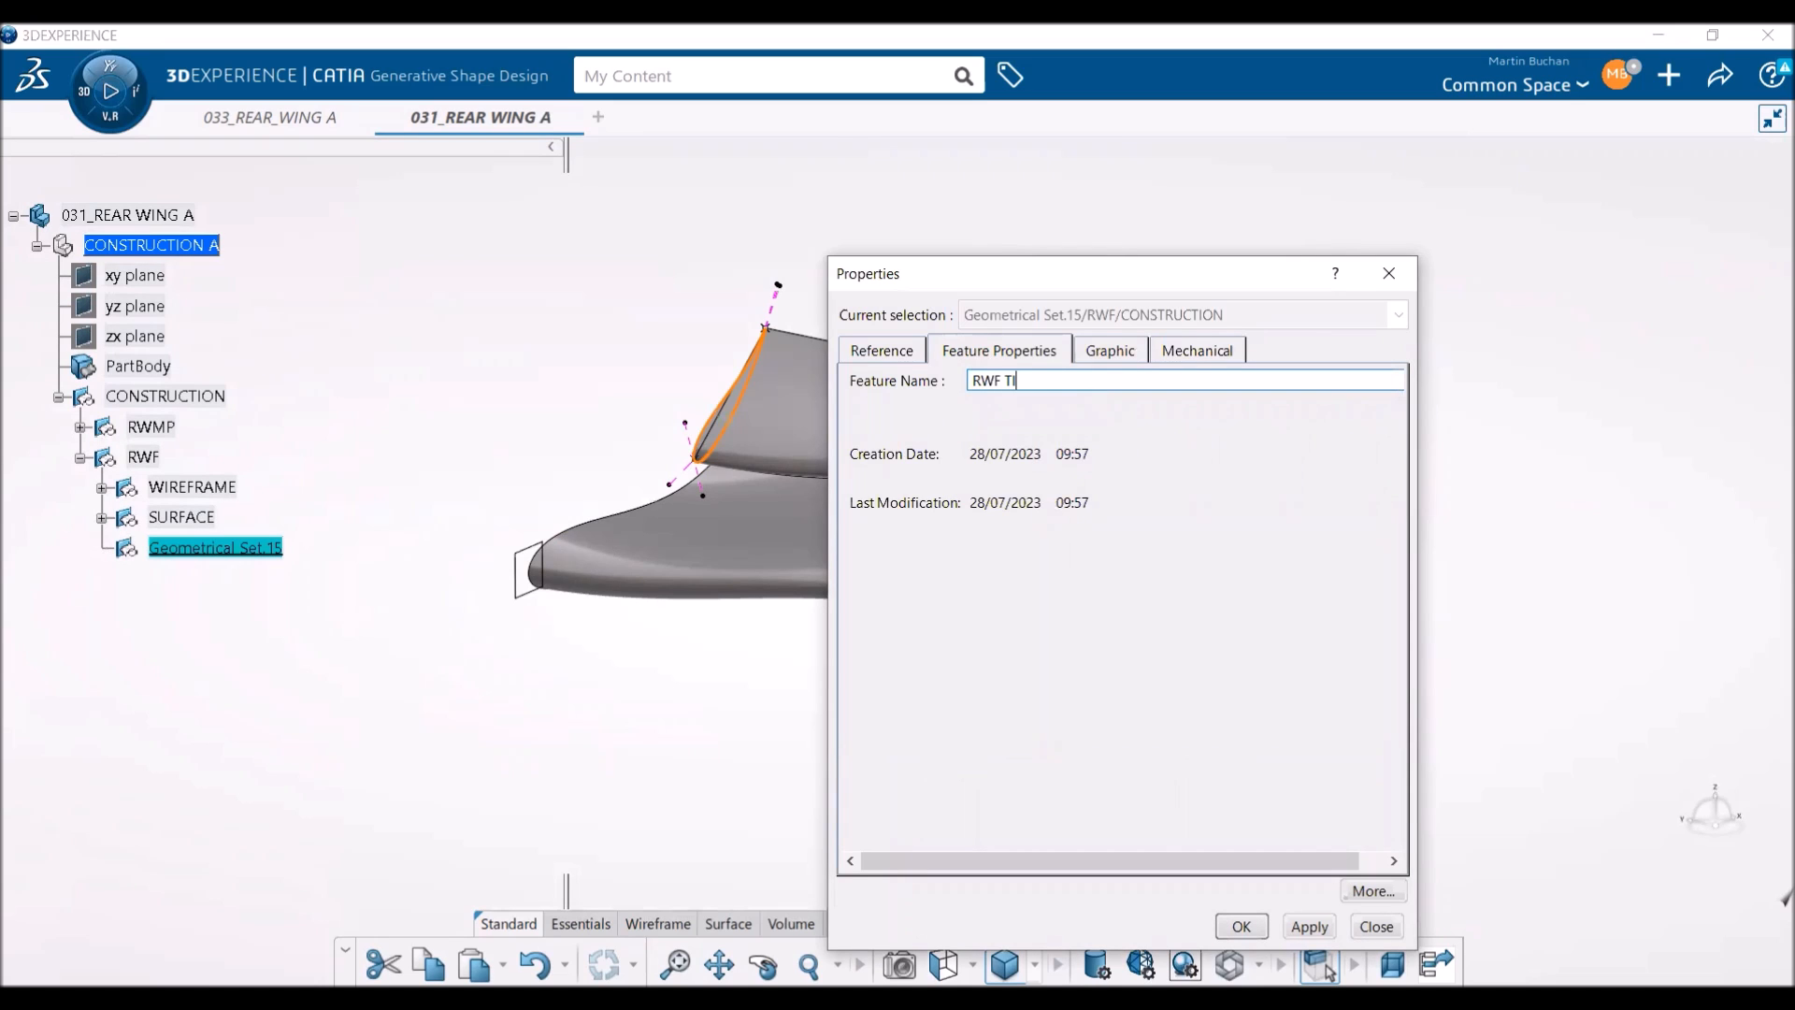
pyautogui.press('Return')
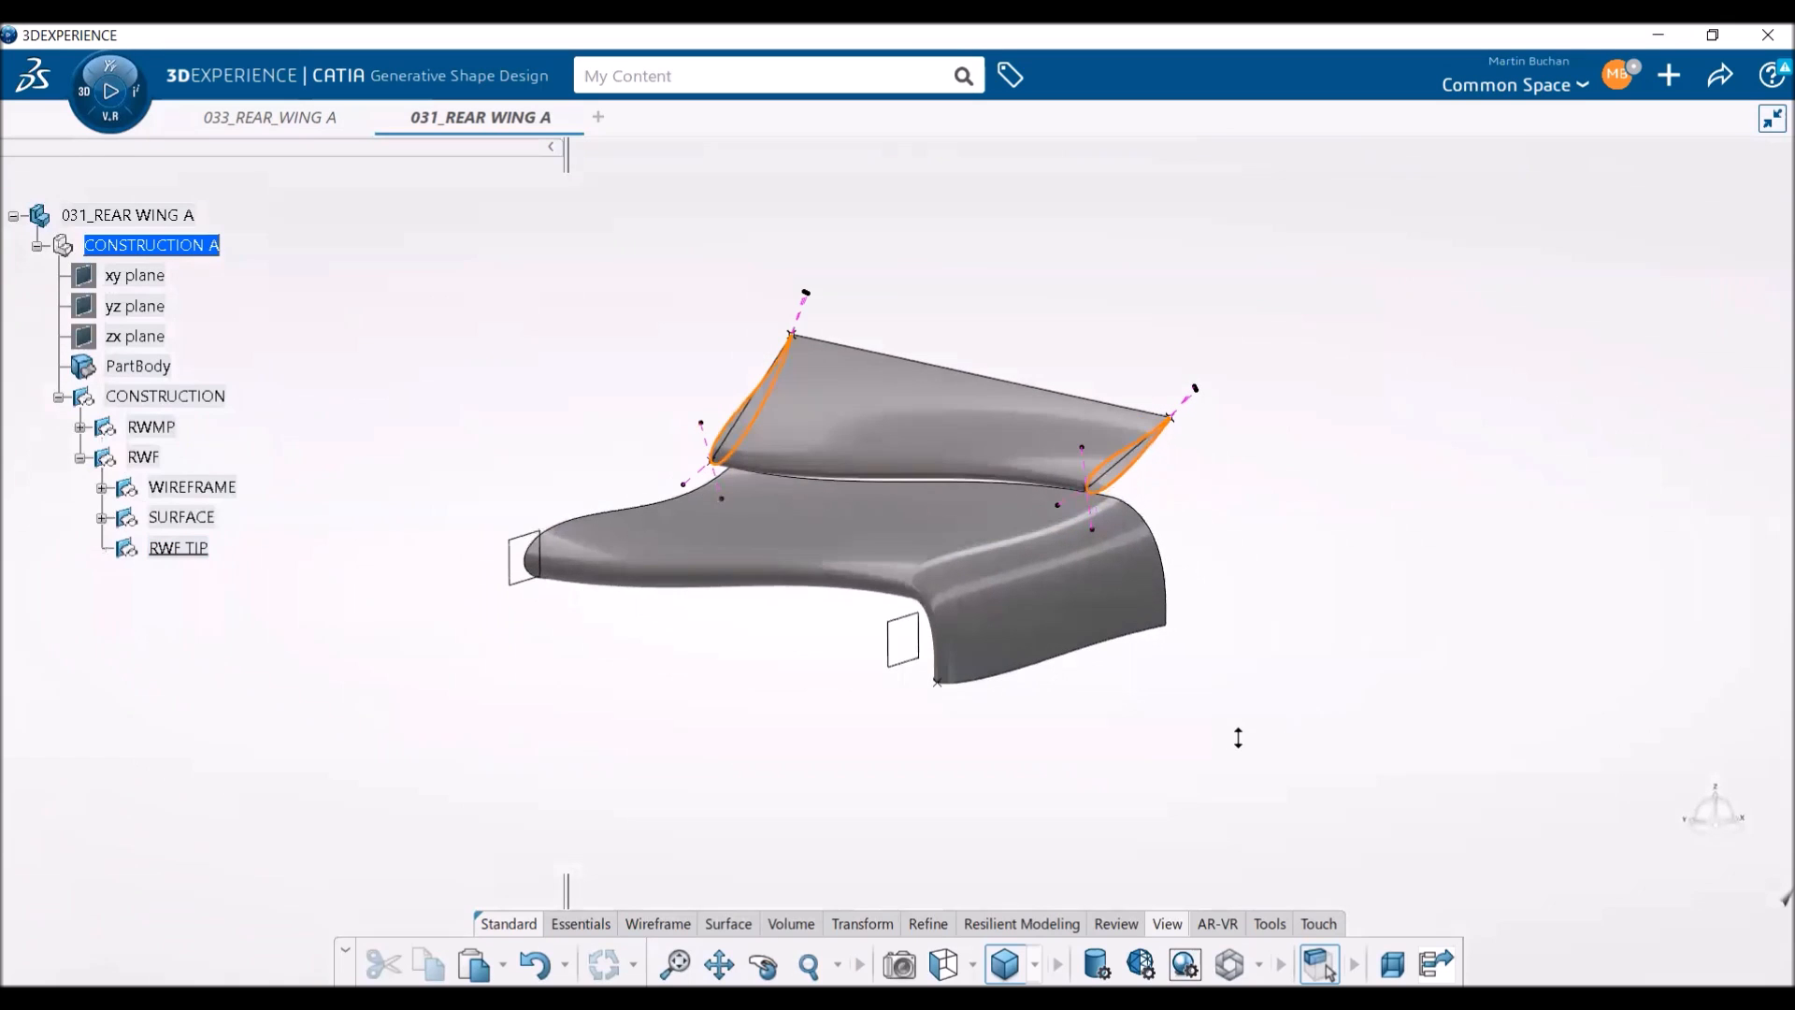
# - Create a plane offset -20 mm from the SECTION PLANE near the wing's curved-down end
pyautogui.scroll(2, 1238, 681)
pyautogui.moveTo(1035, 683); pyautogui.dragTo(858, 711, button='middle')
pyautogui.scroll(2, 911, 705)
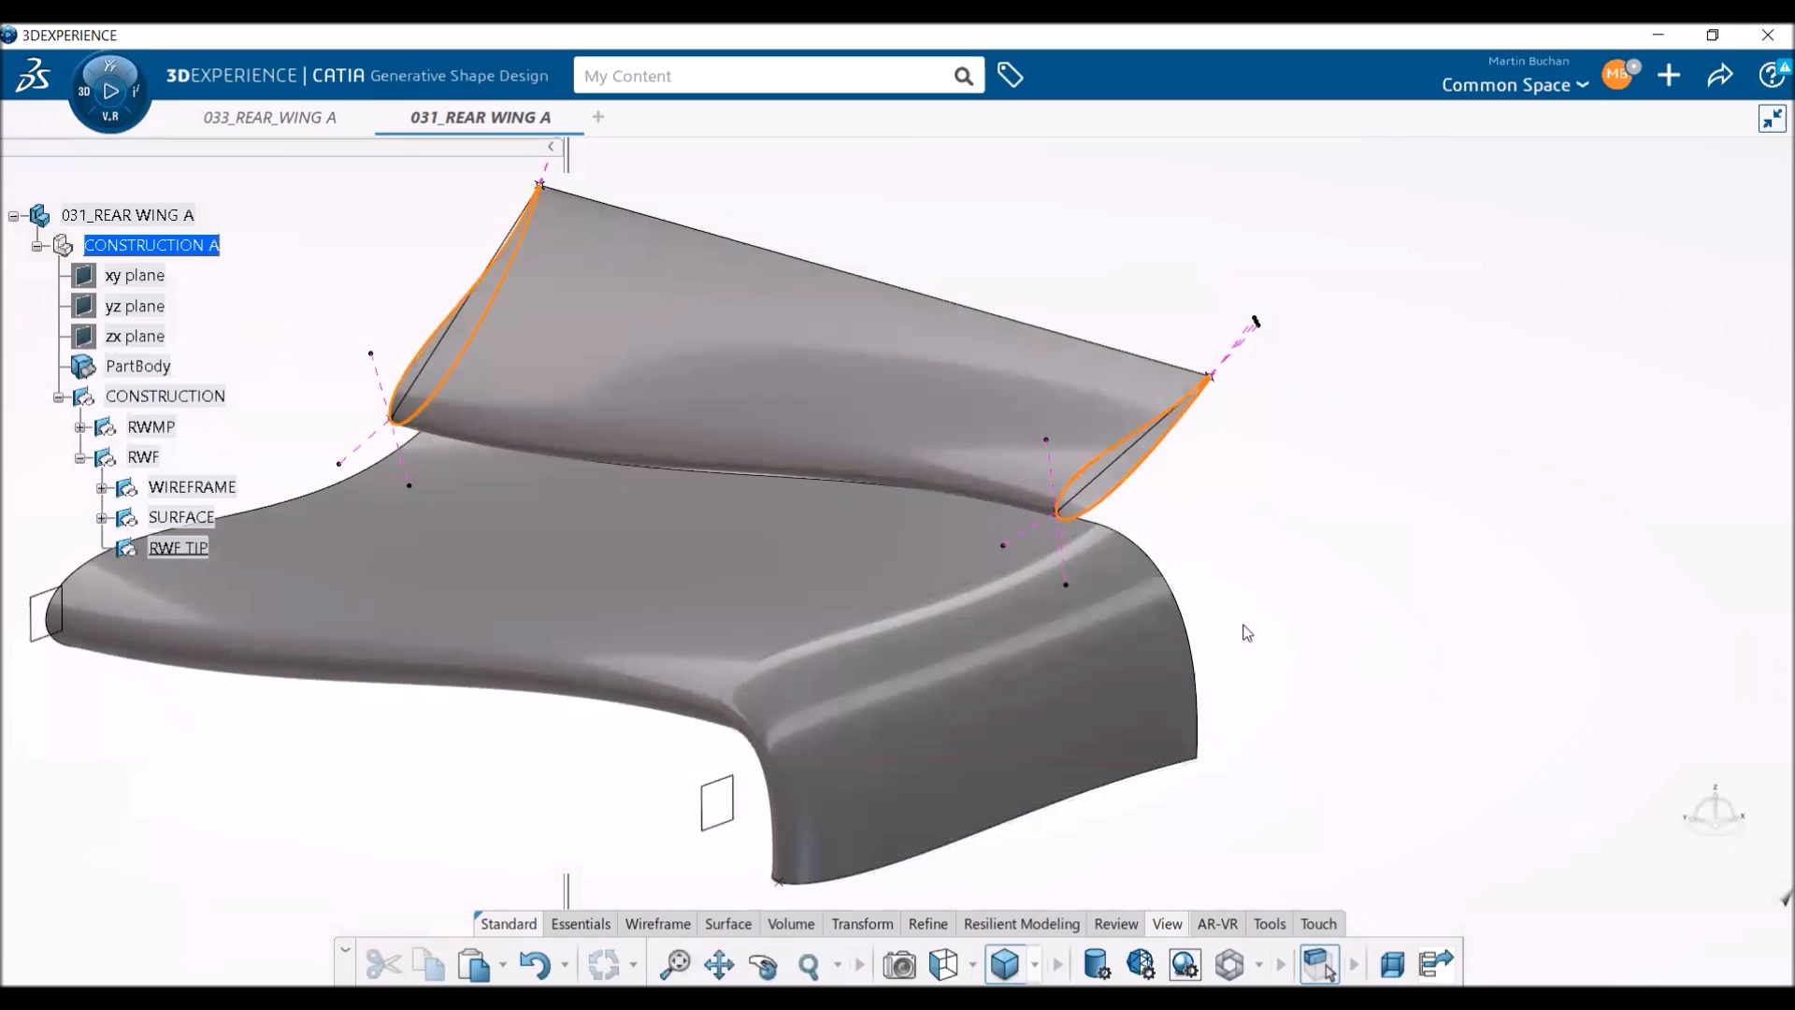
pyautogui.moveTo(1266, 626); pyautogui.dragTo(1272, 615, button='middle')
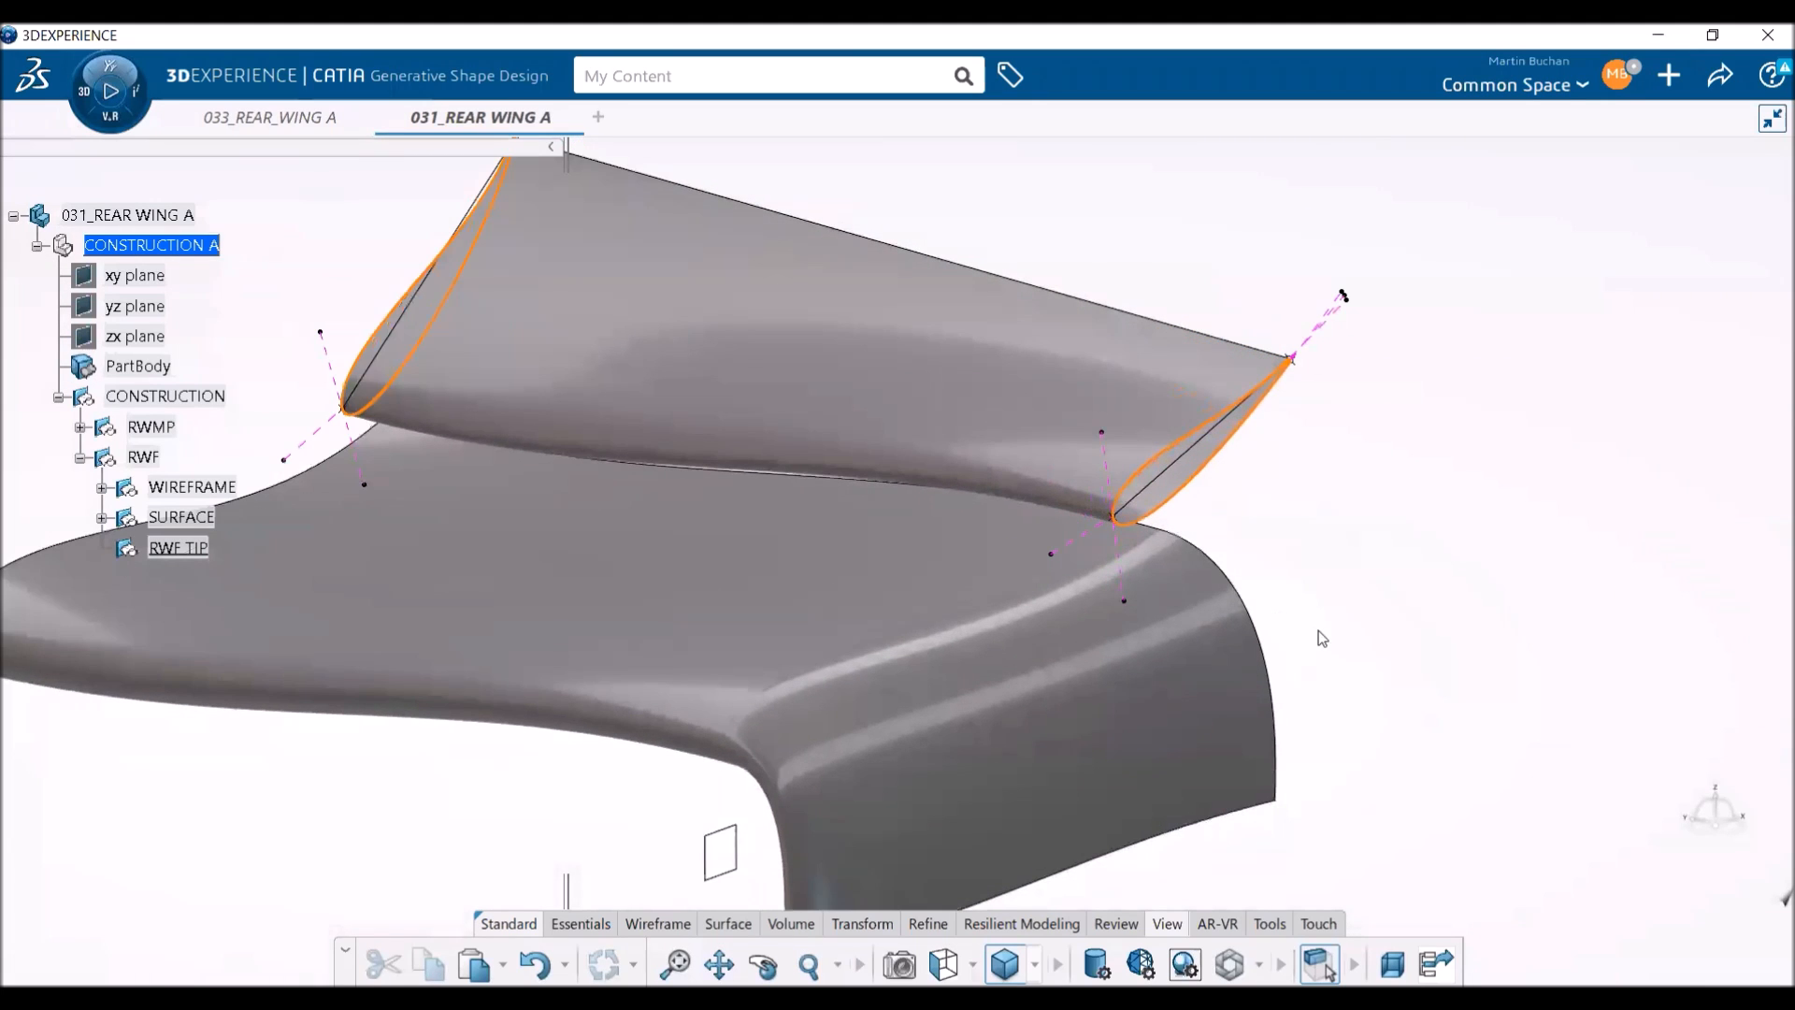
pyautogui.moveTo(739, 612); pyautogui.dragTo(858, 598, button='middle')
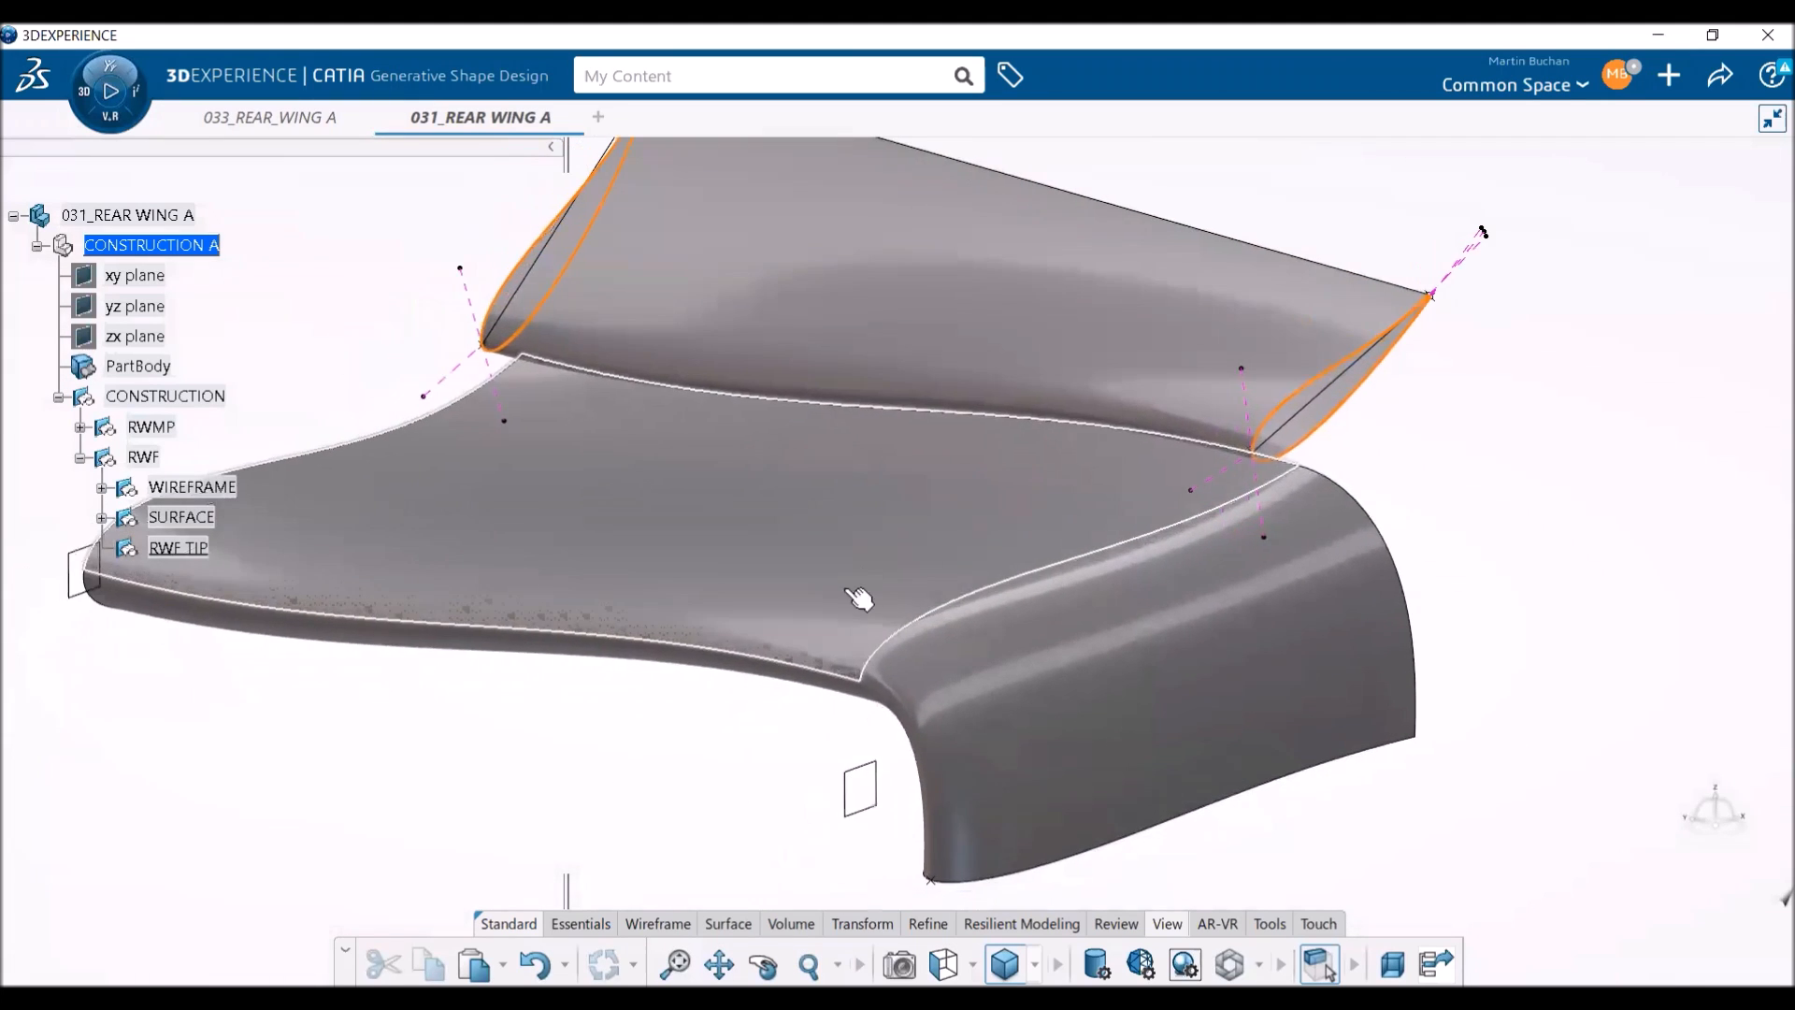
pyautogui.moveTo(511, 760); pyautogui.dragTo(561, 714, button='middle')
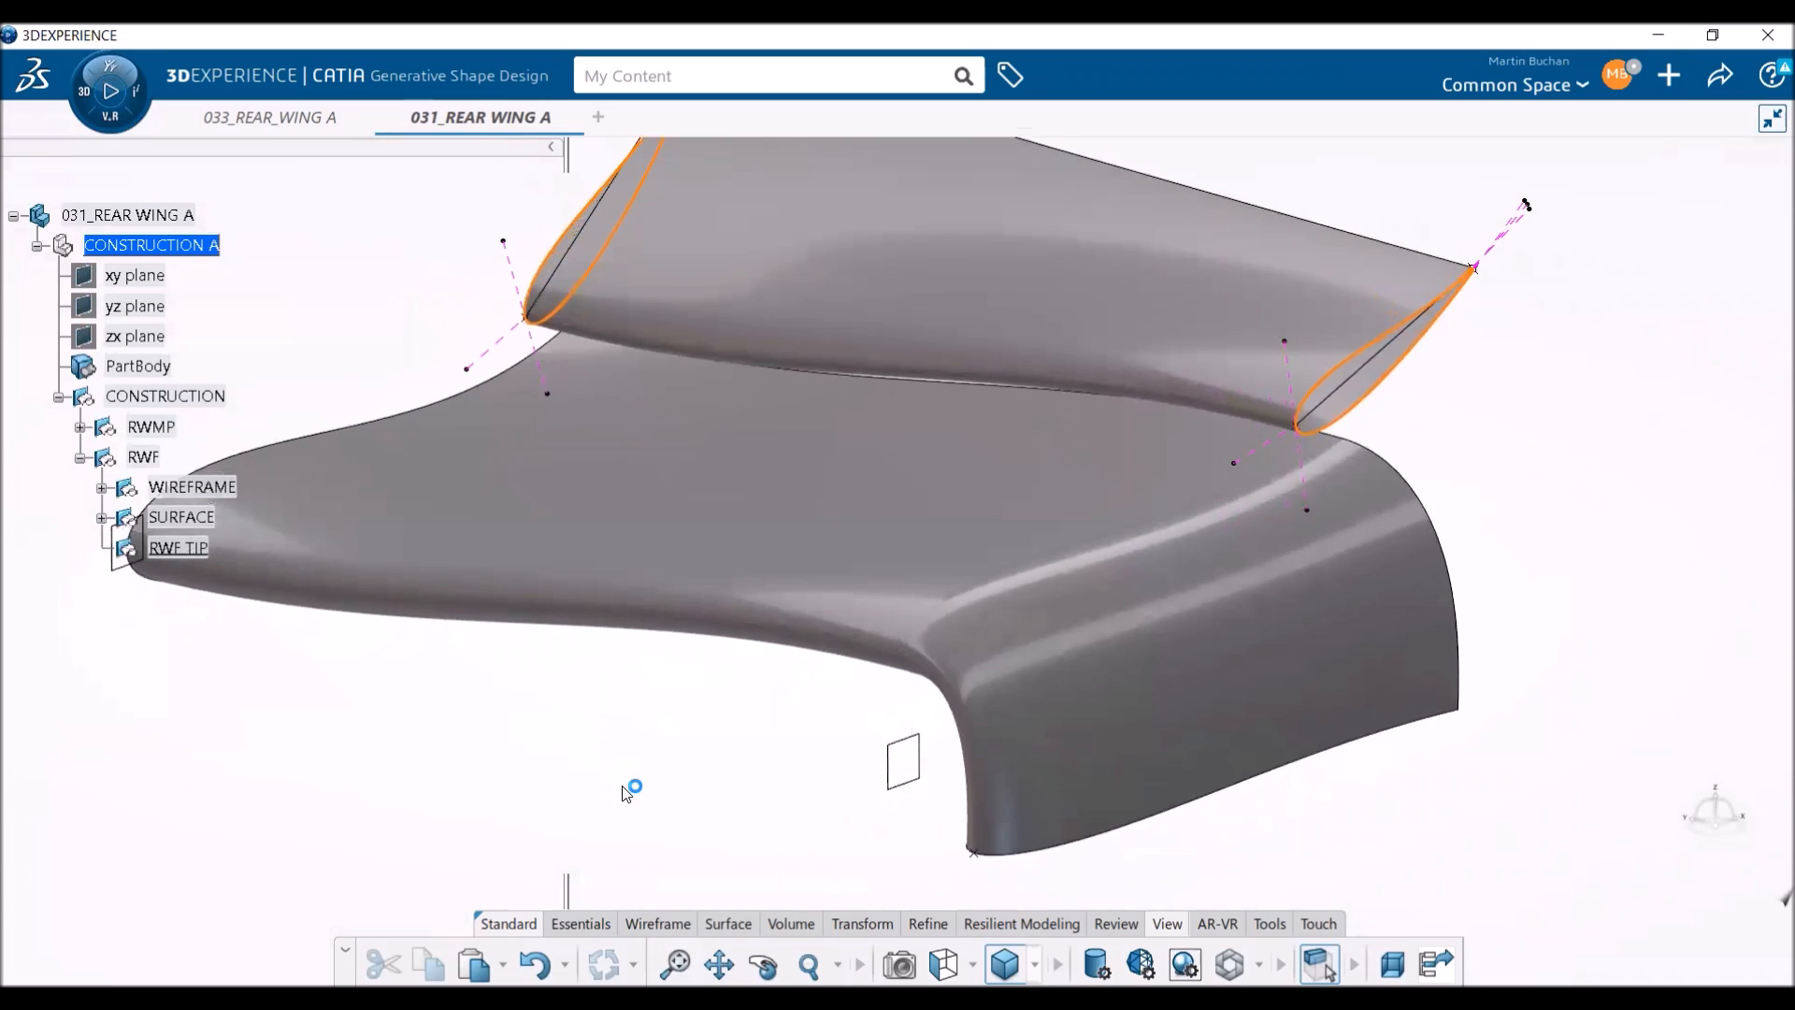
pyautogui.click(642, 925)
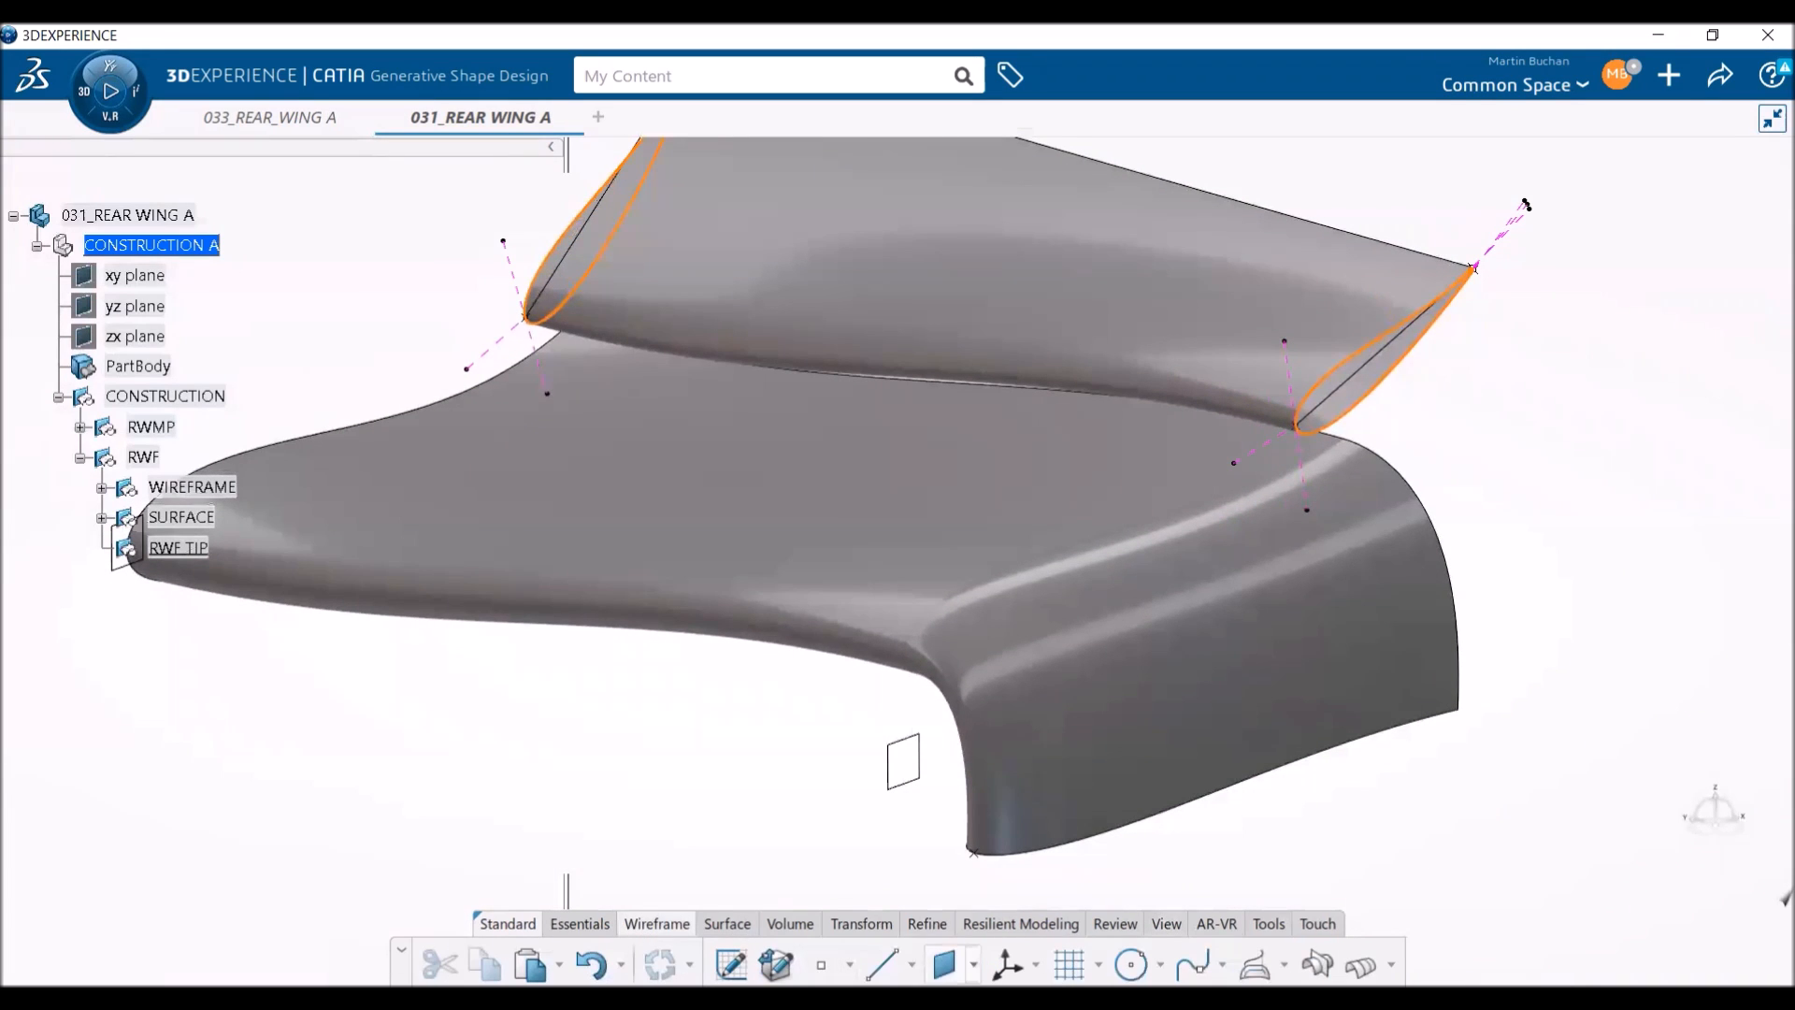
pyautogui.click(901, 755)
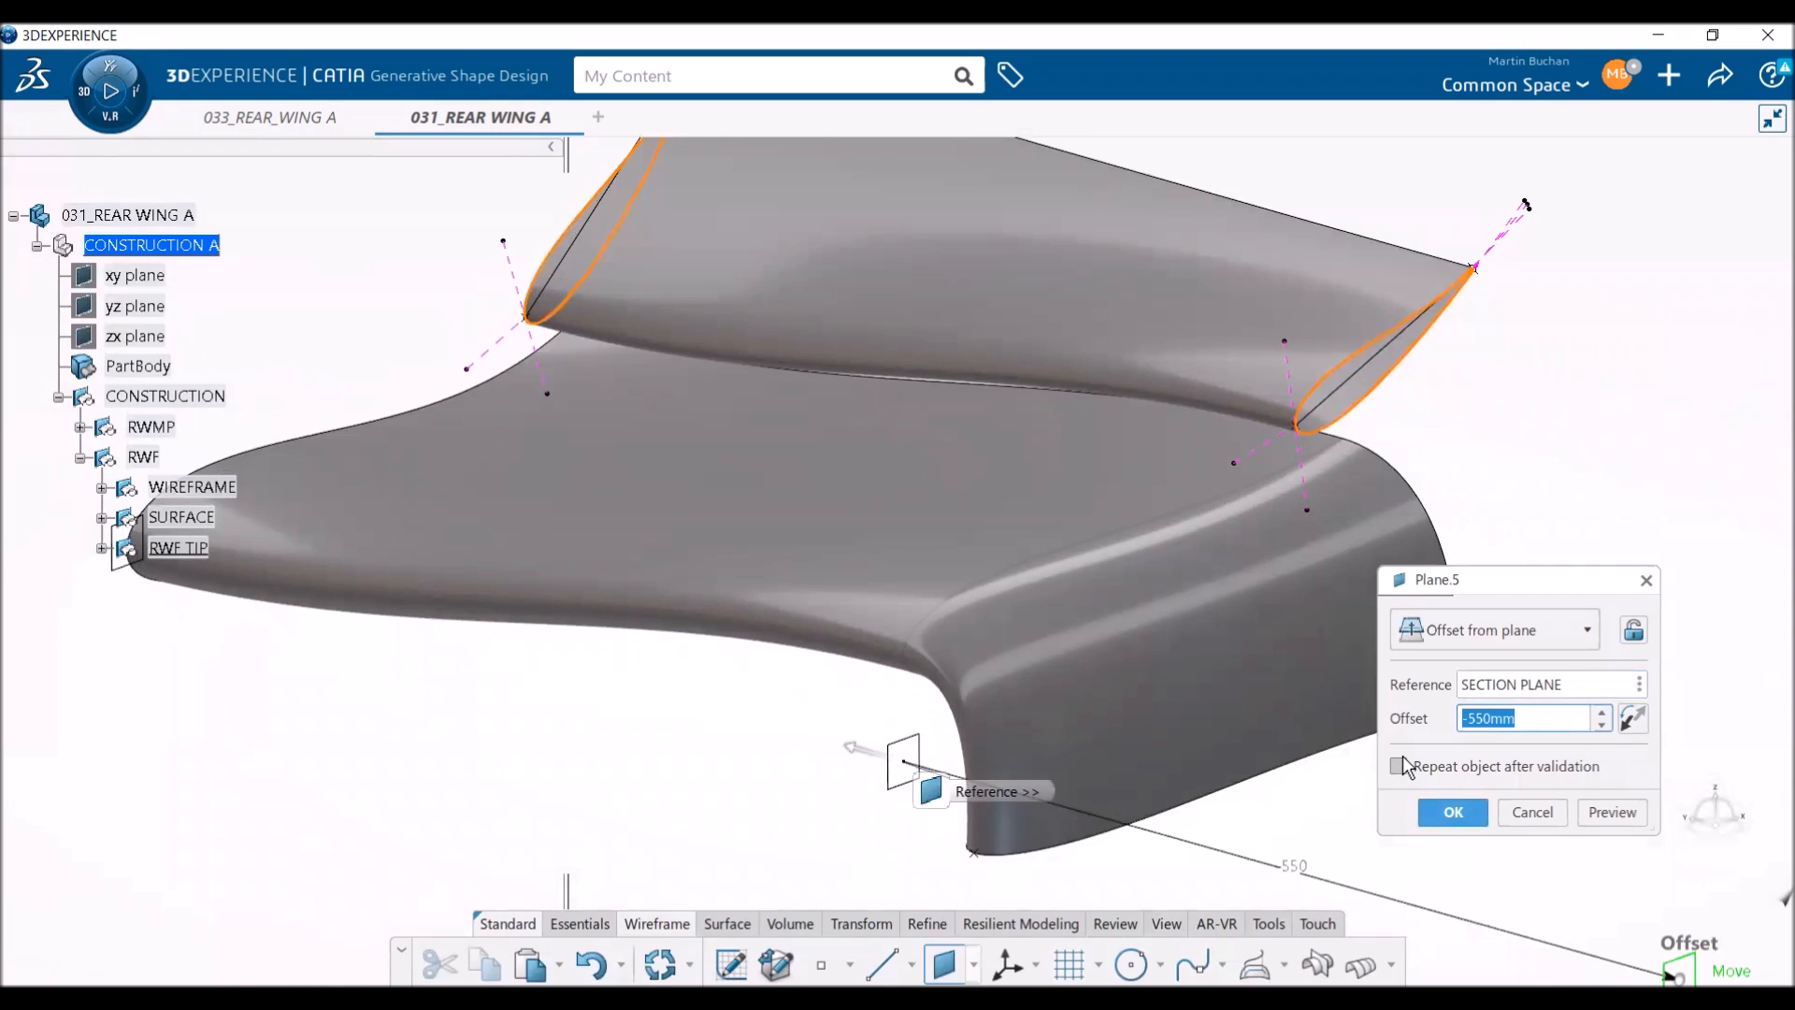
pyautogui.moveTo(692, 766); pyautogui.dragTo(913, 750, button='middle')
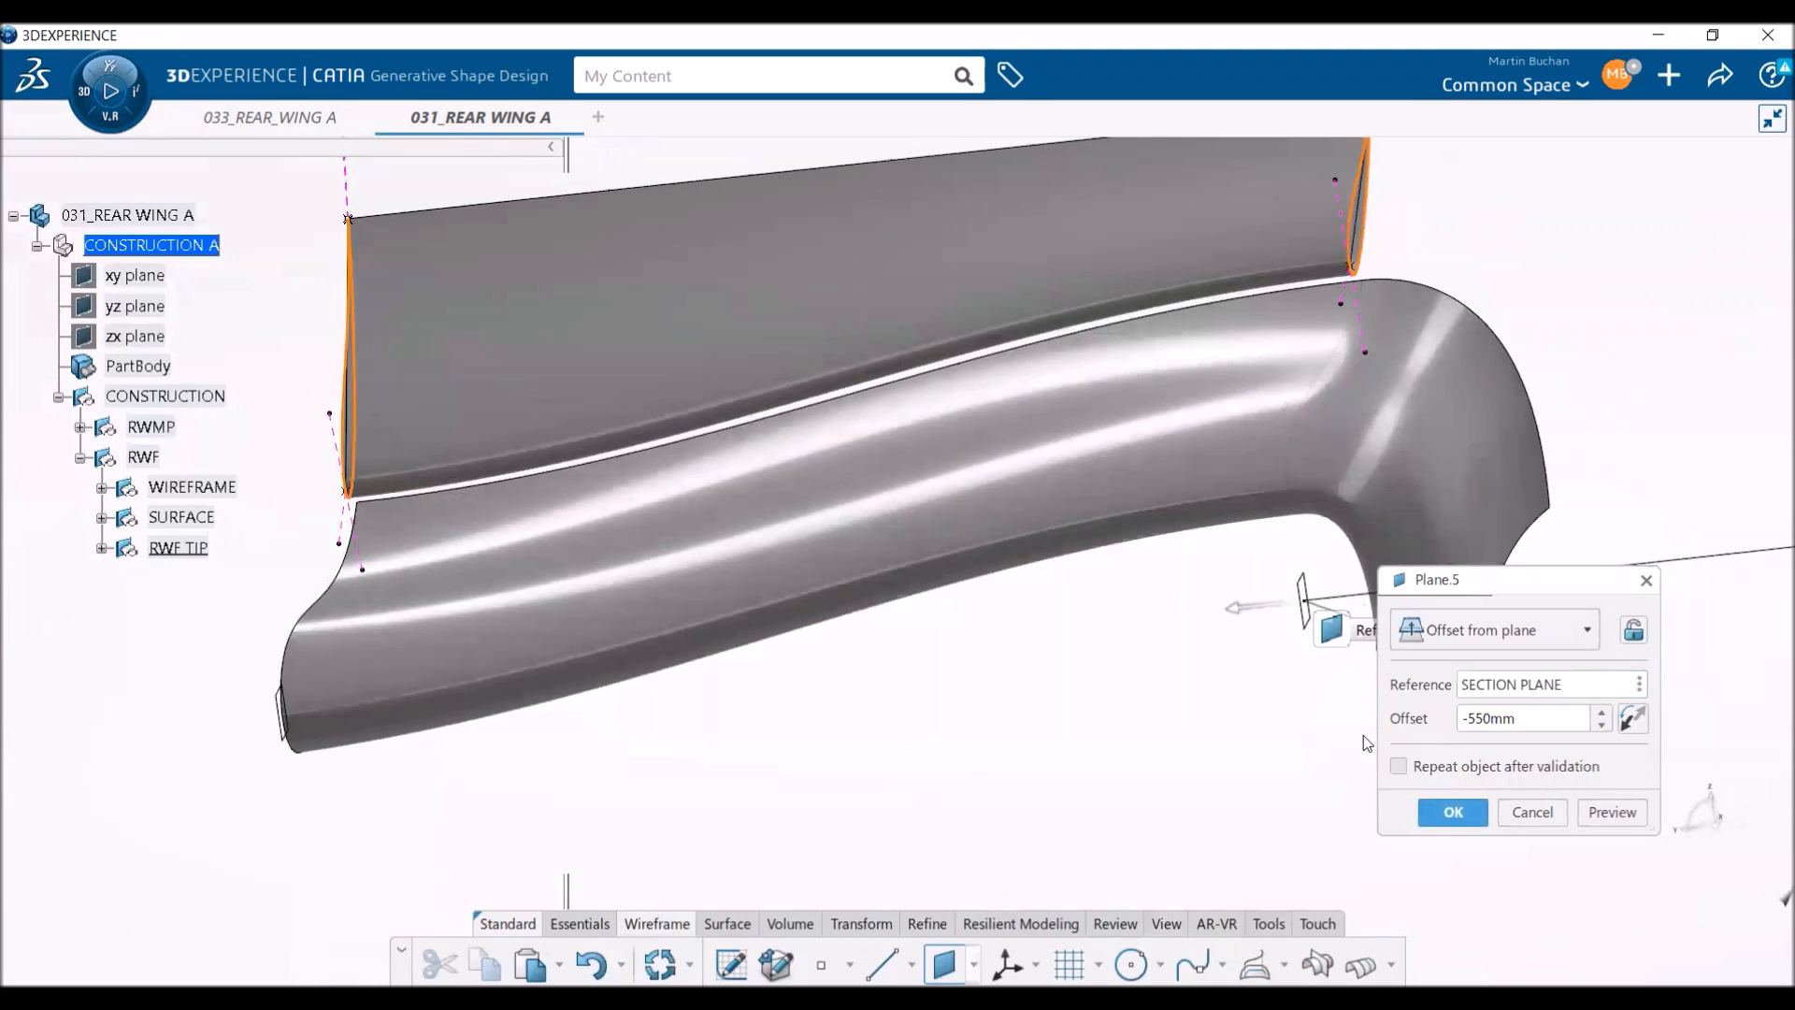
pyautogui.write('-20')
pyautogui.press('Return')
pyautogui.moveTo(1205, 628); pyautogui.dragTo(1213, 677, button='middle')
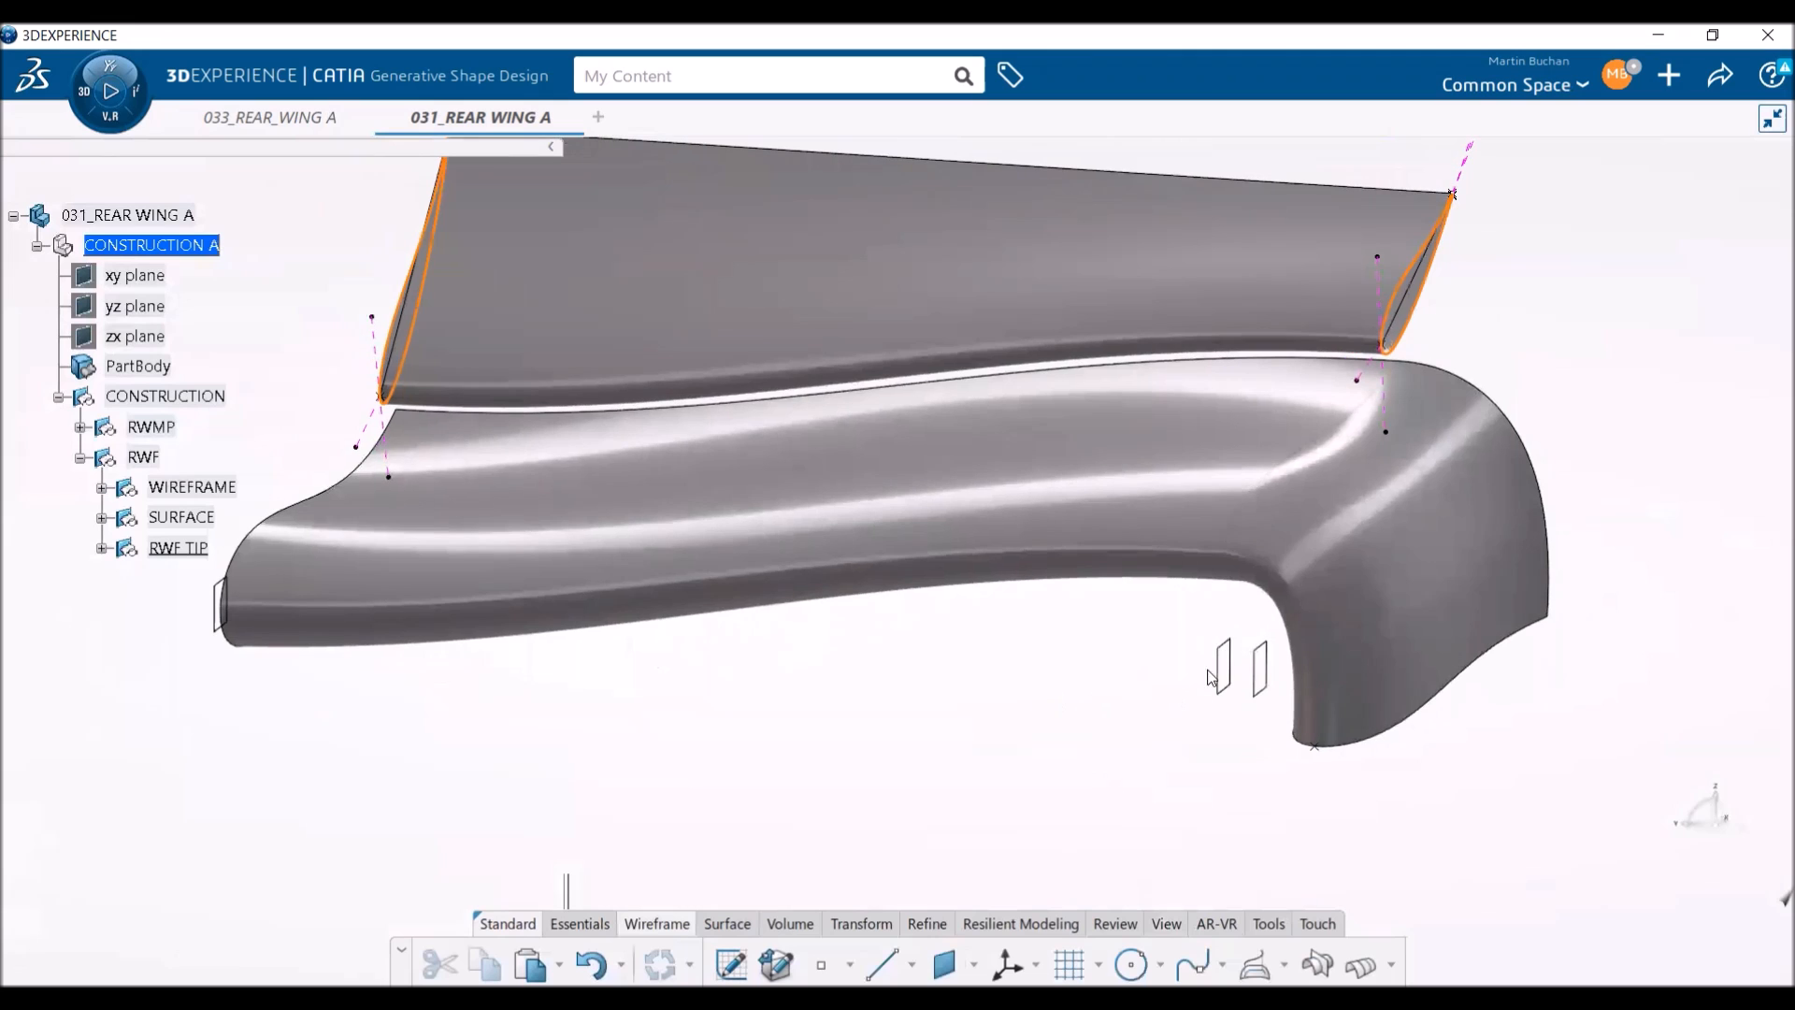
pyautogui.click(1264, 666)
pyautogui.moveTo(962, 685); pyautogui.dragTo(720, 632, button='middle')
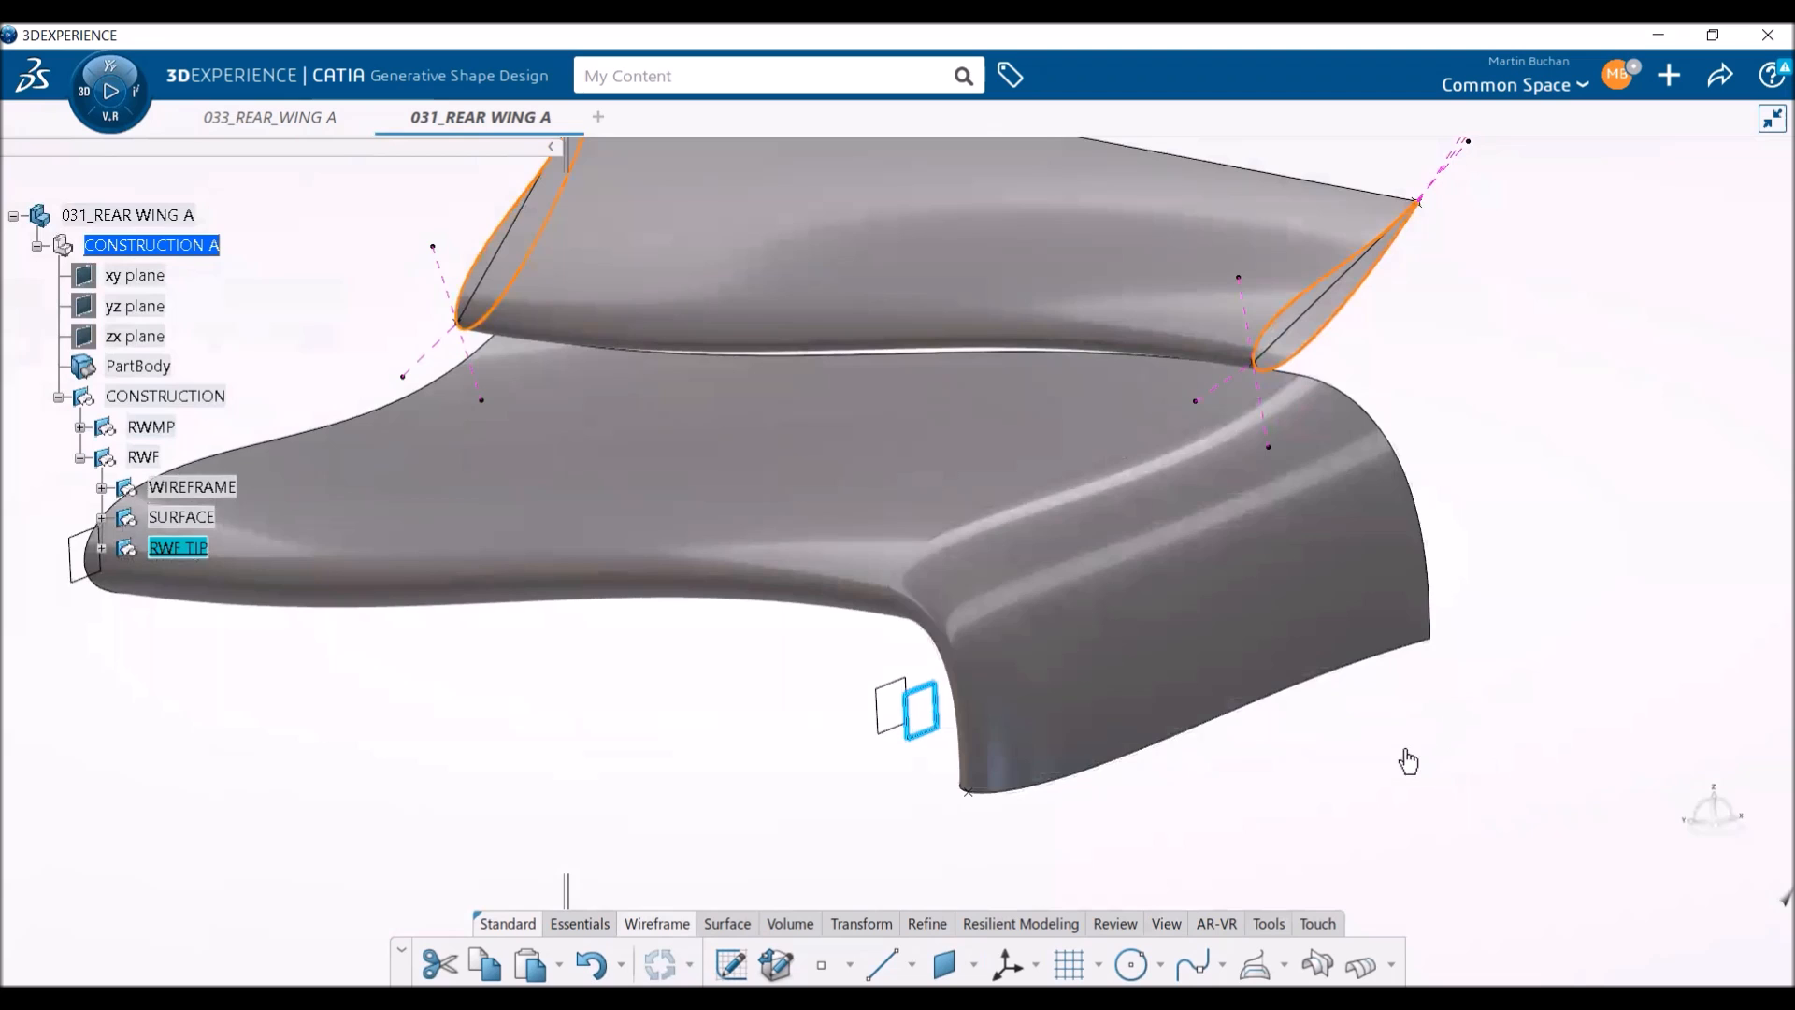
pyautogui.moveTo(549, 664); pyautogui.dragTo(529, 674, button='middle')
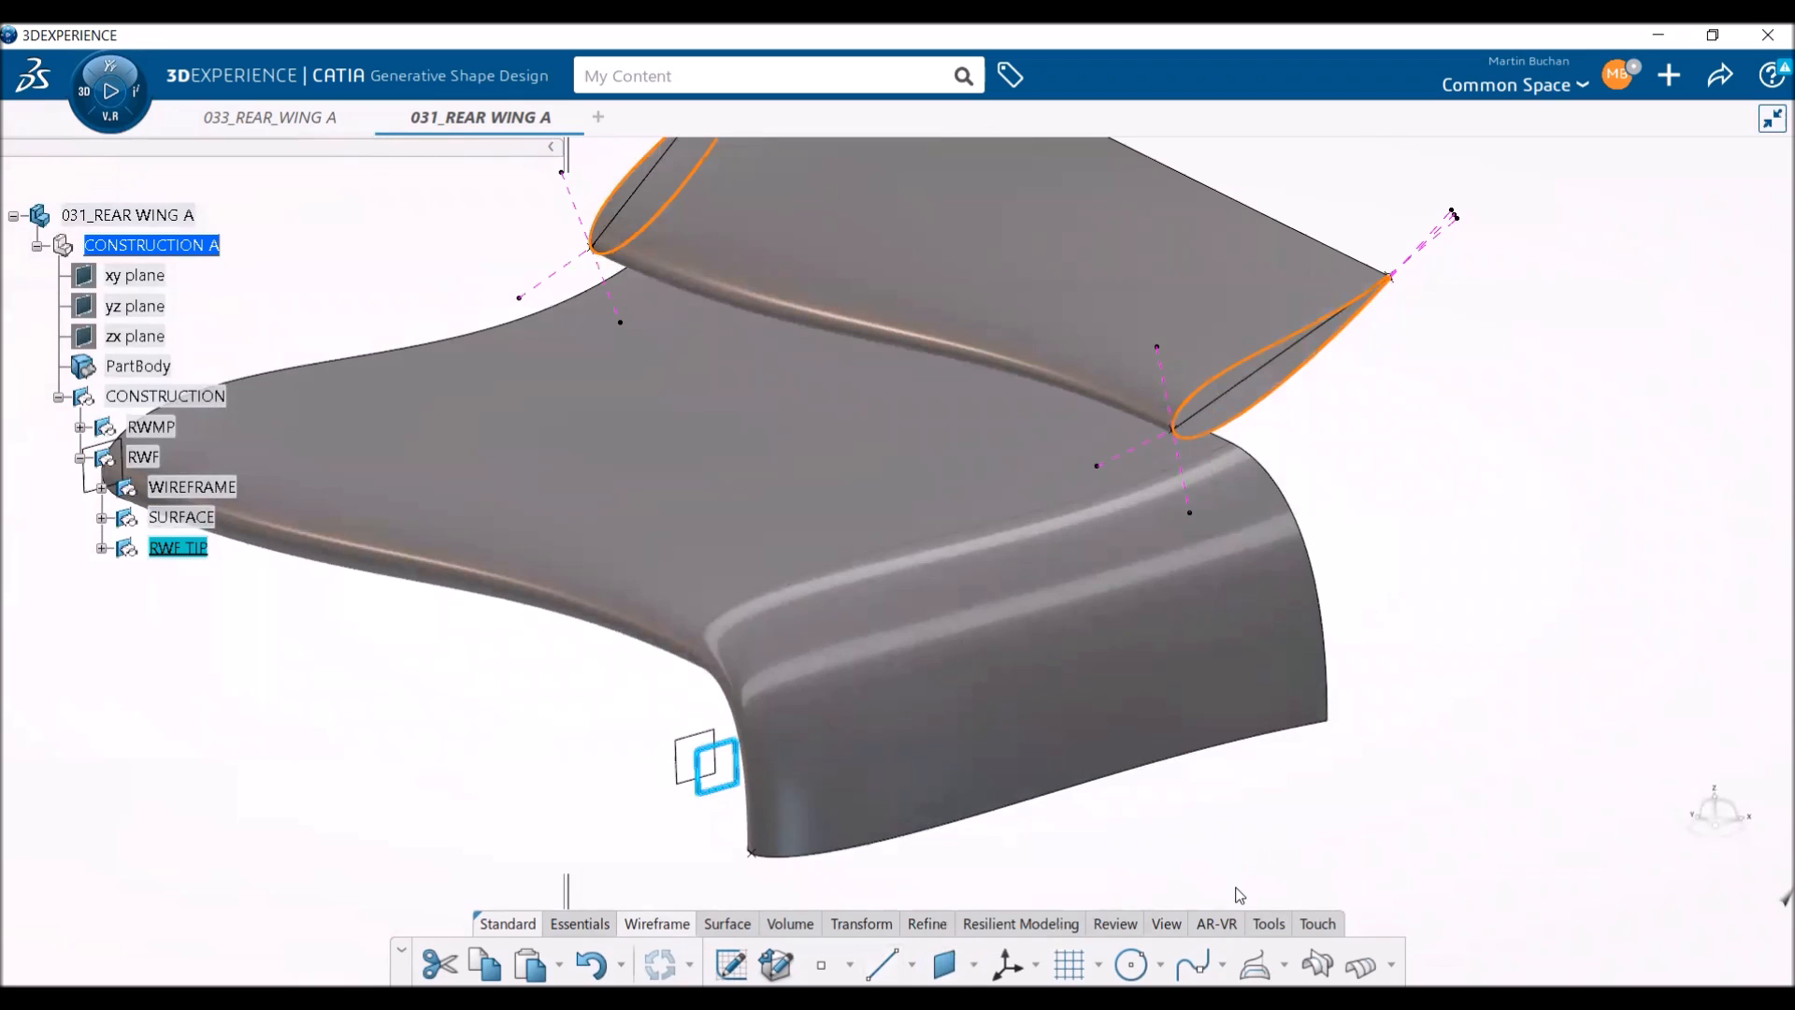
pyautogui.click(1305, 847)
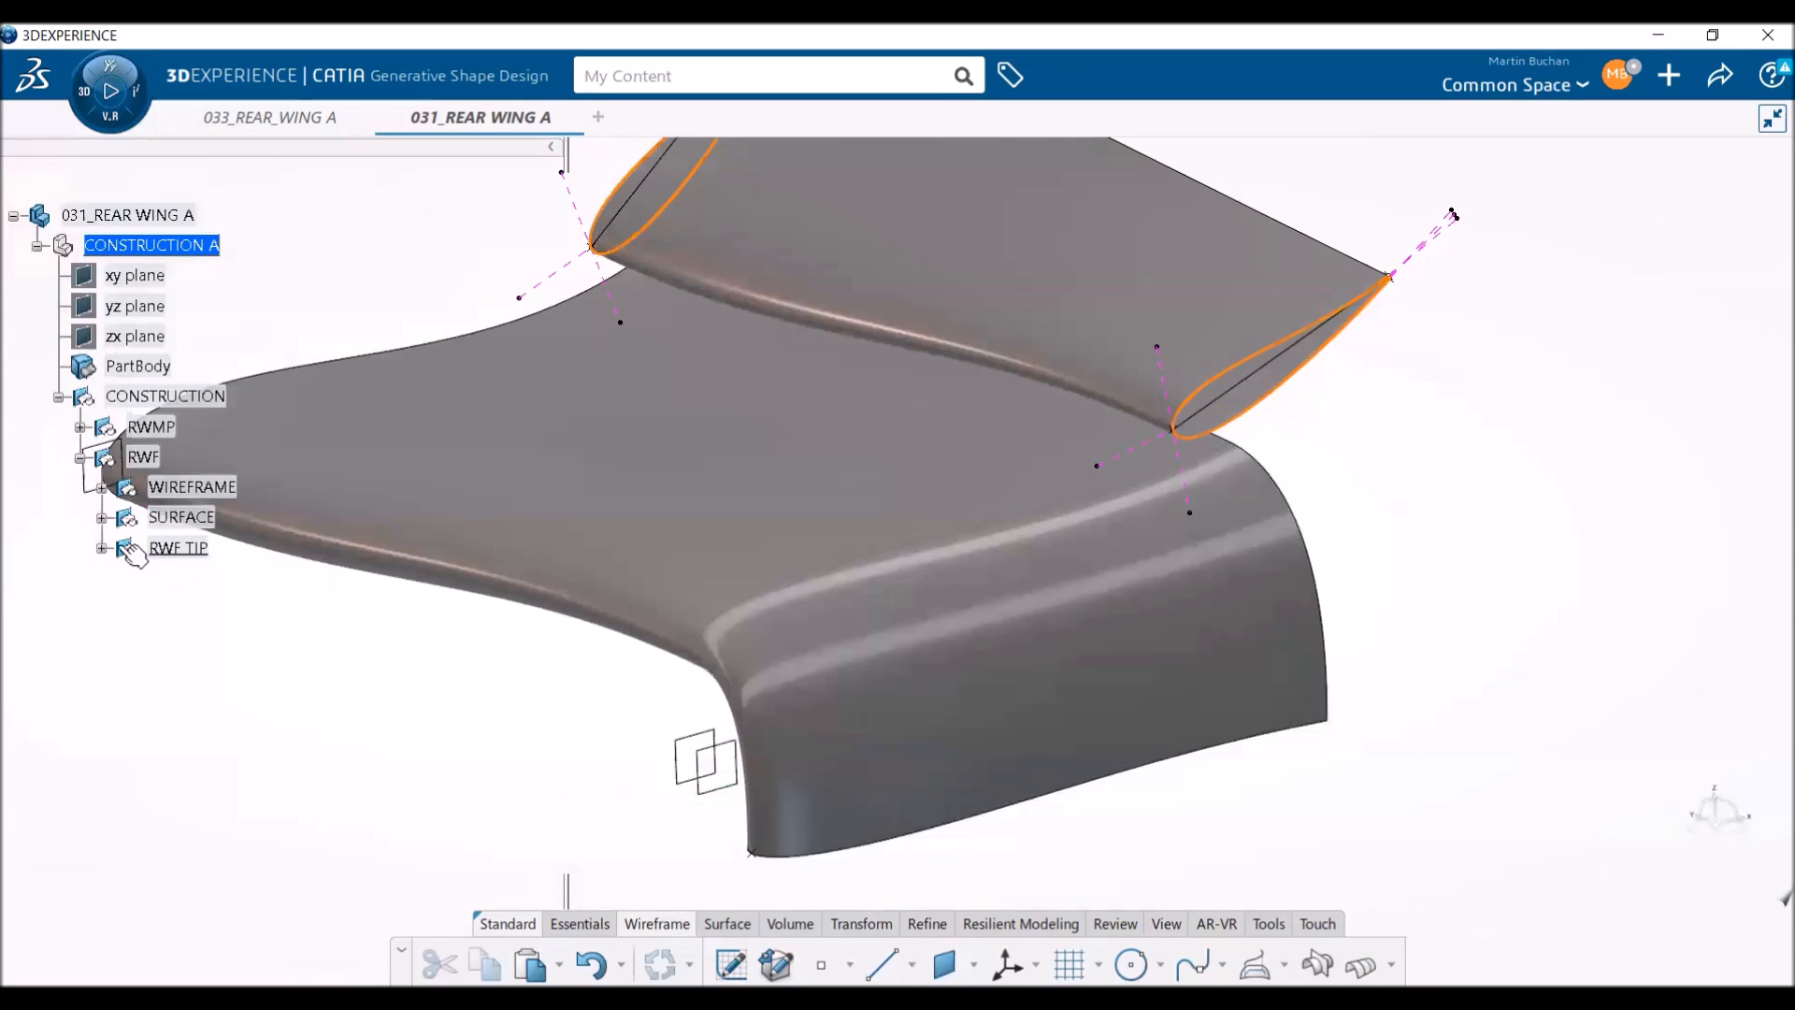
# - Project the TE_S point of RWF's SECTION 2 normally onto the new offset plane
pyautogui.click(102, 488)
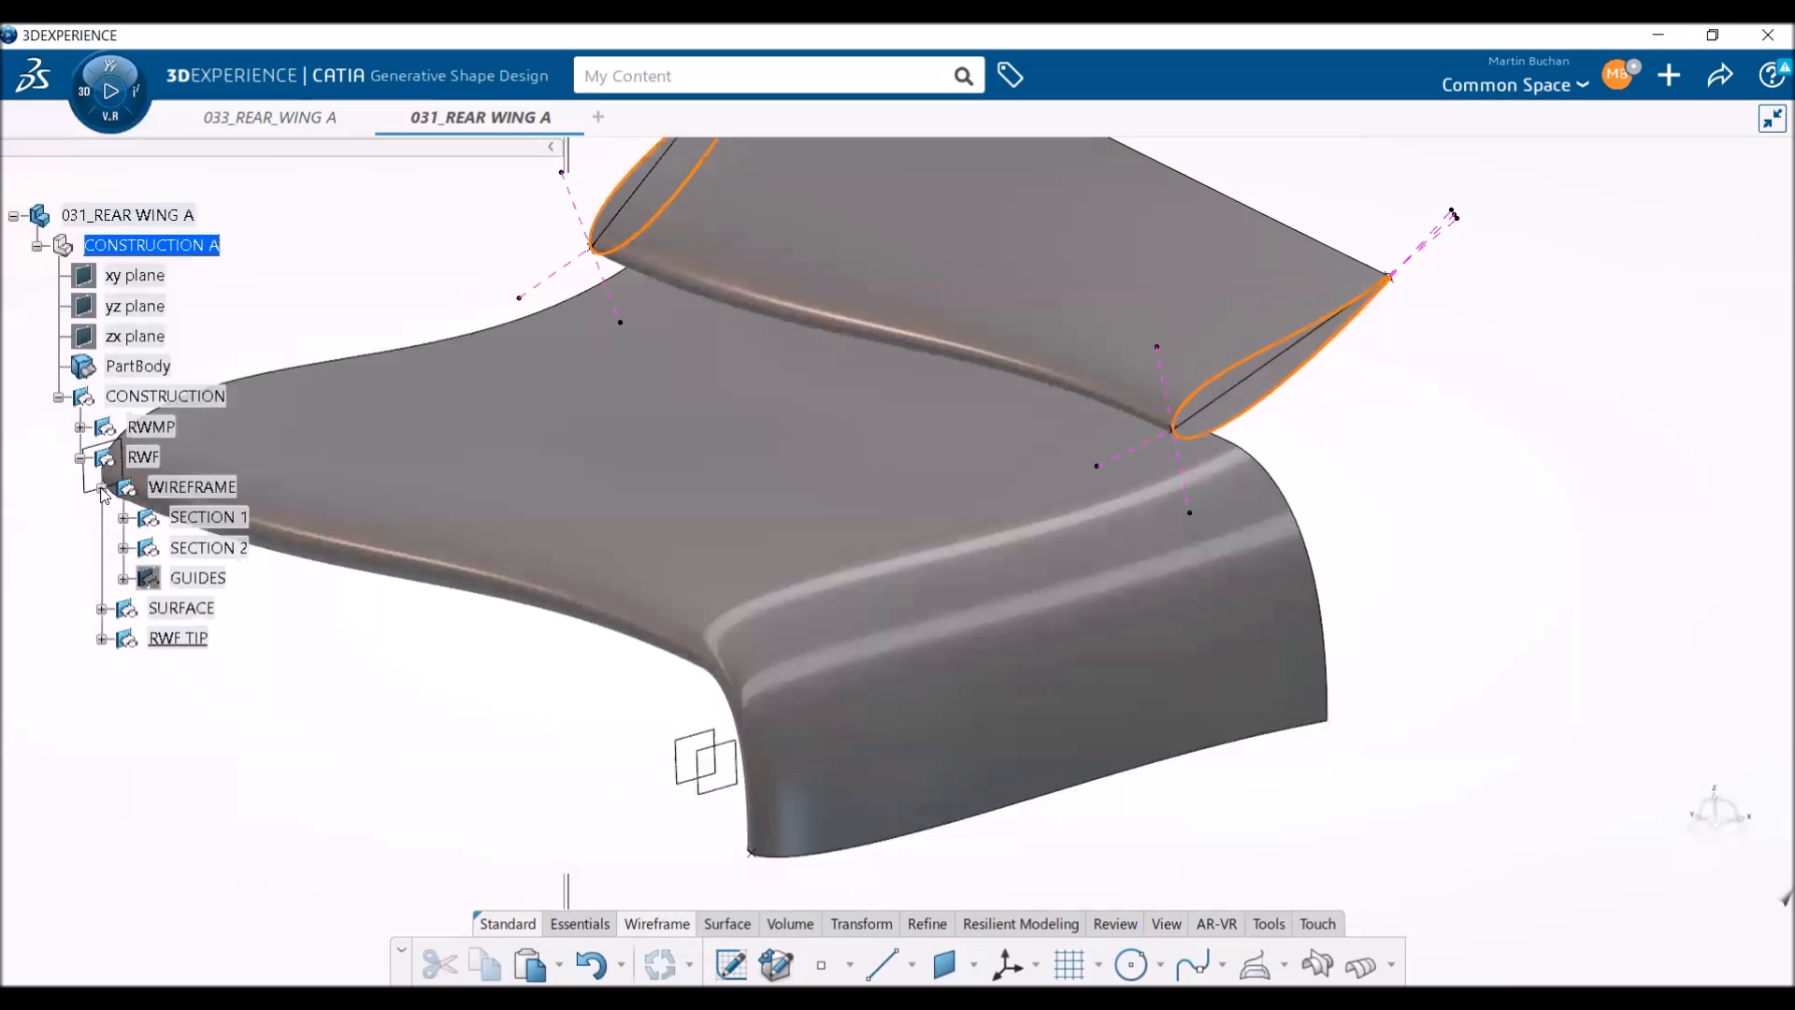
pyautogui.click(123, 548)
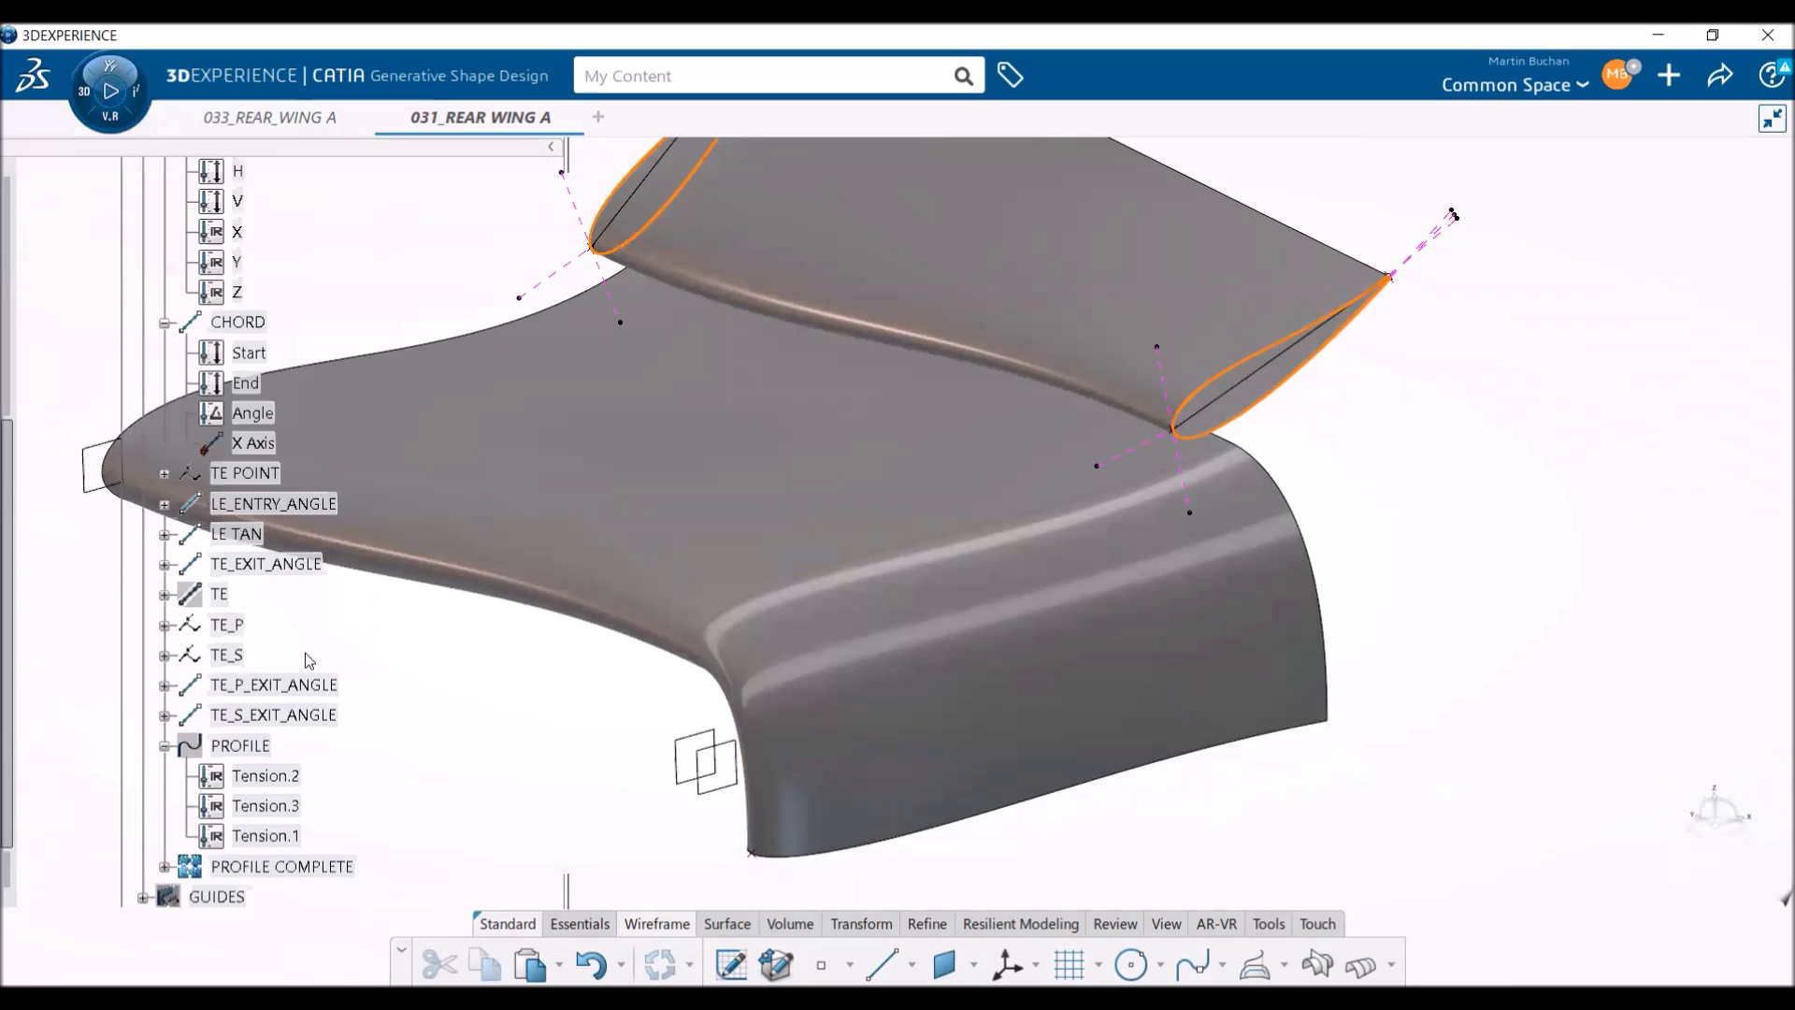
pyautogui.click(236, 655)
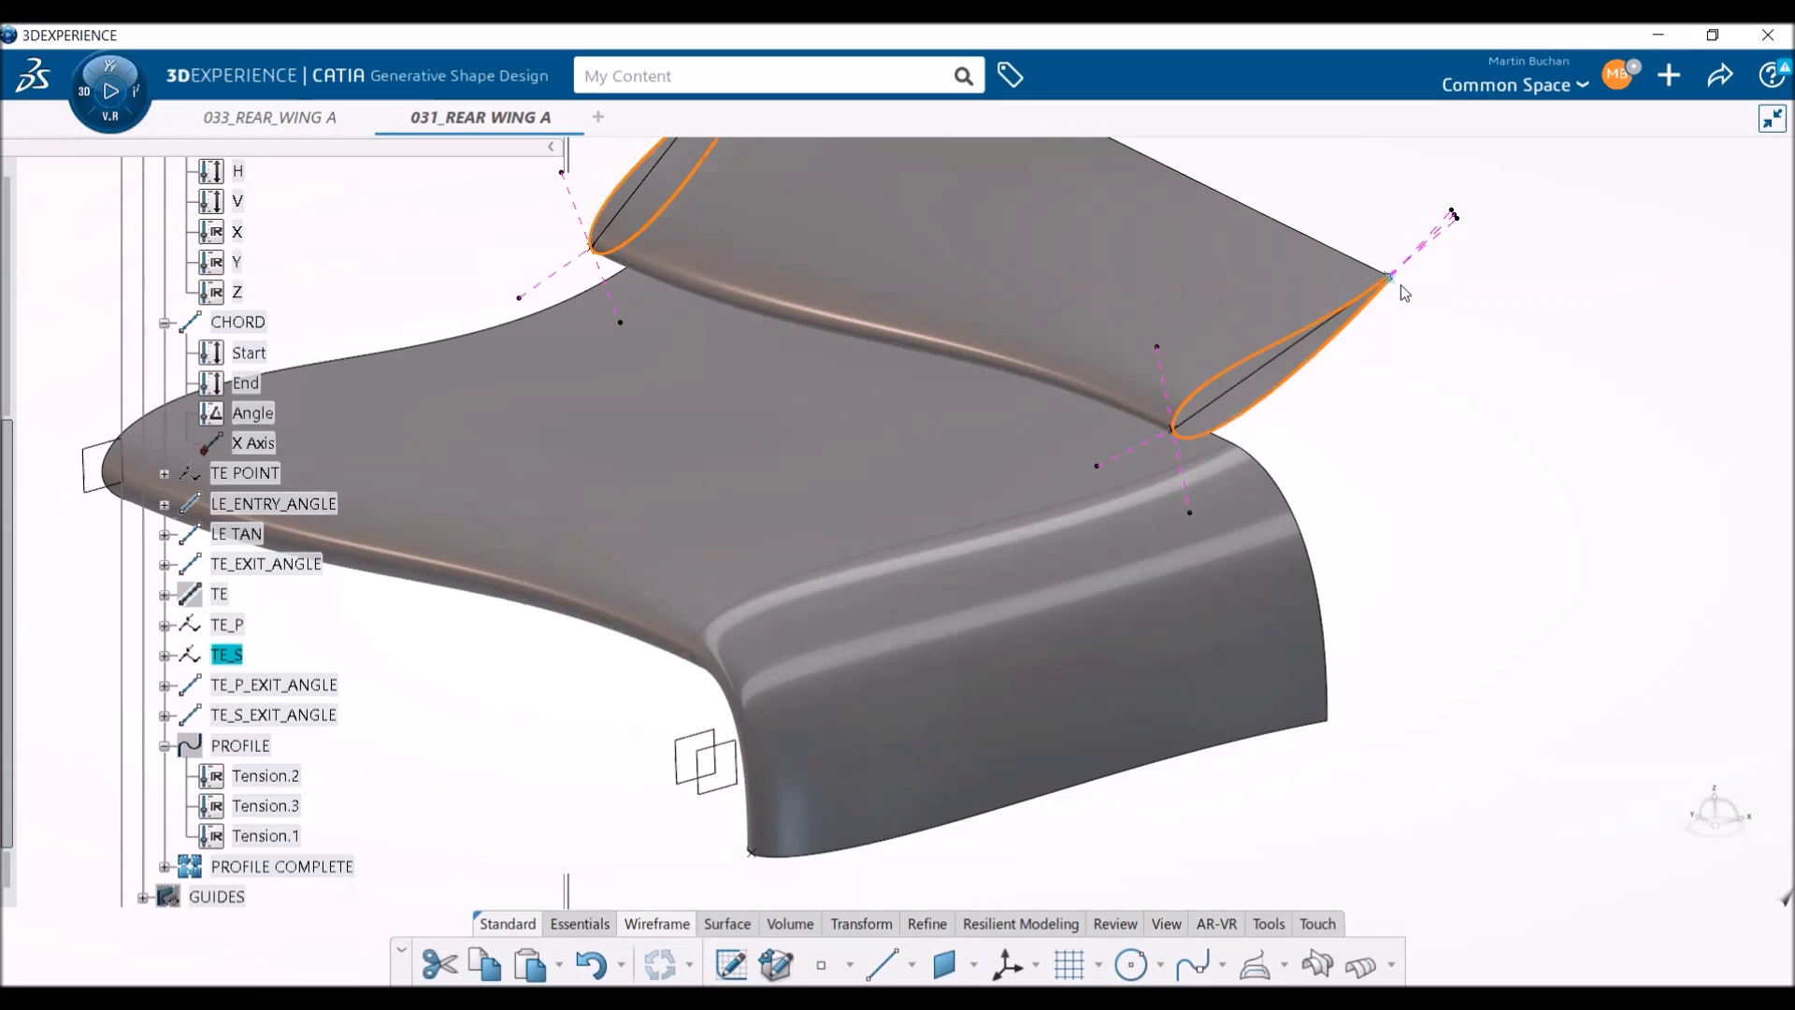
pyautogui.scroll(-4, 318, 766)
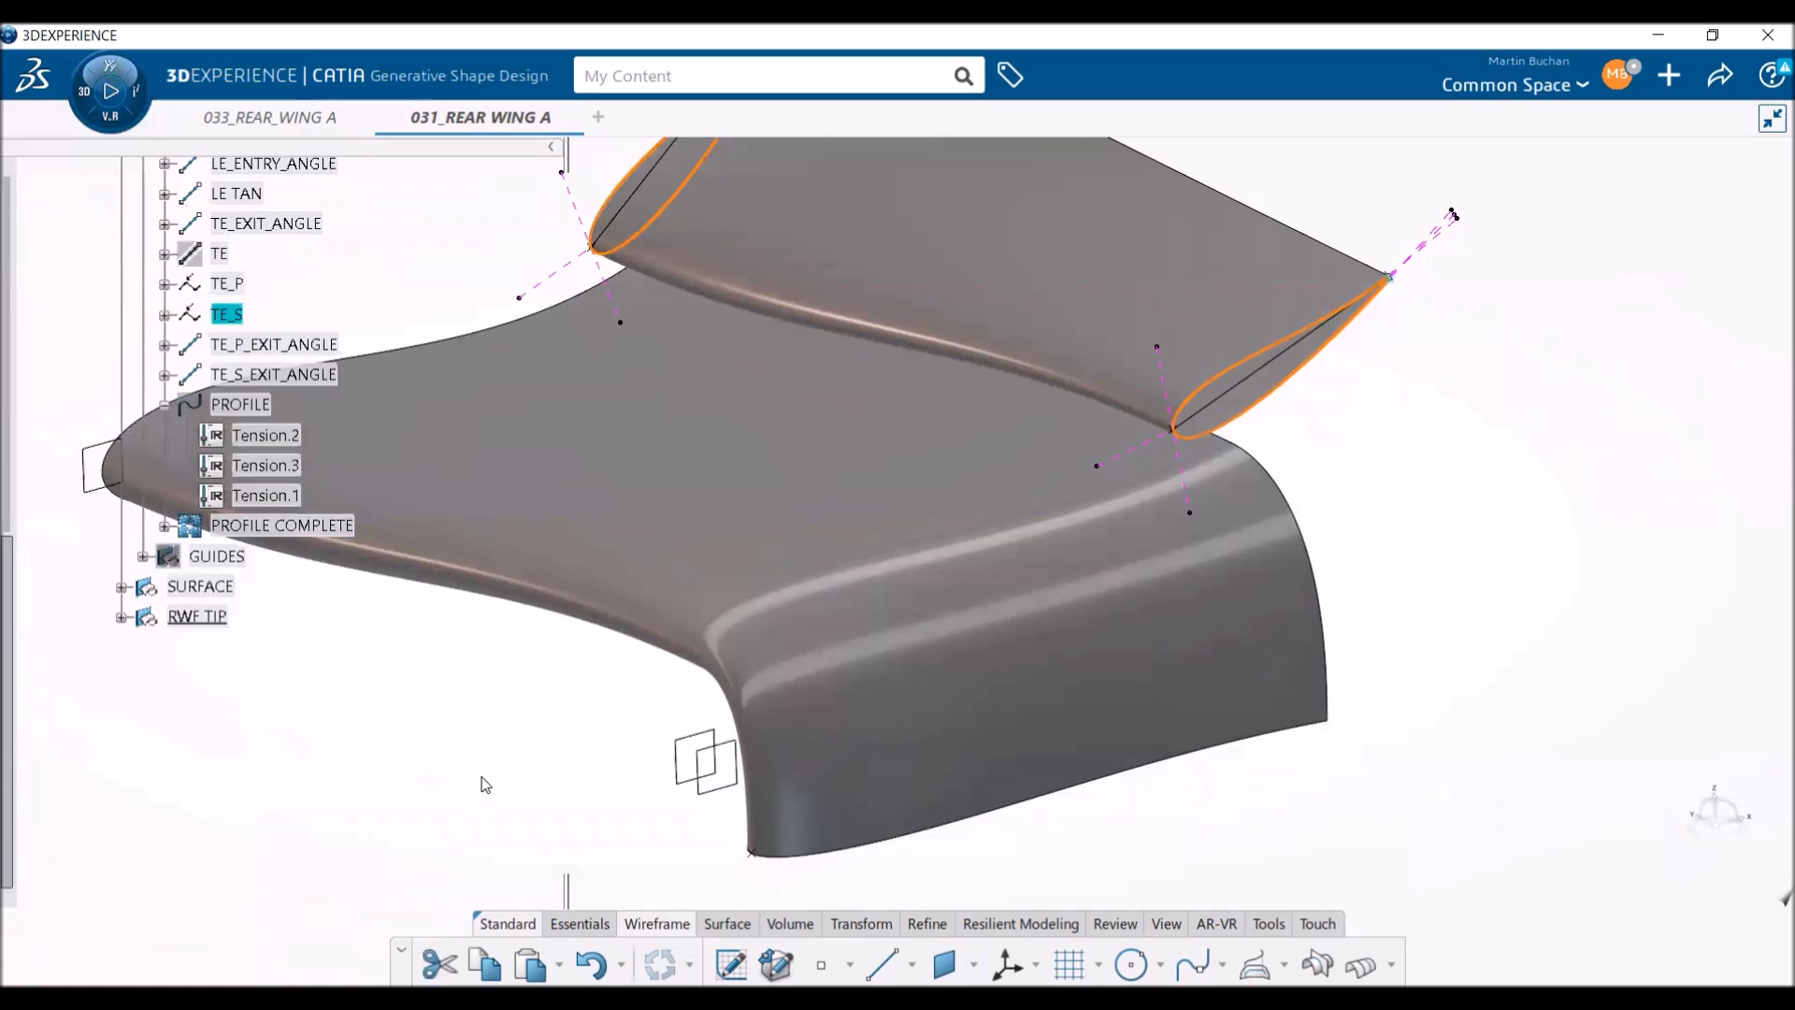
pyautogui.click(1254, 964)
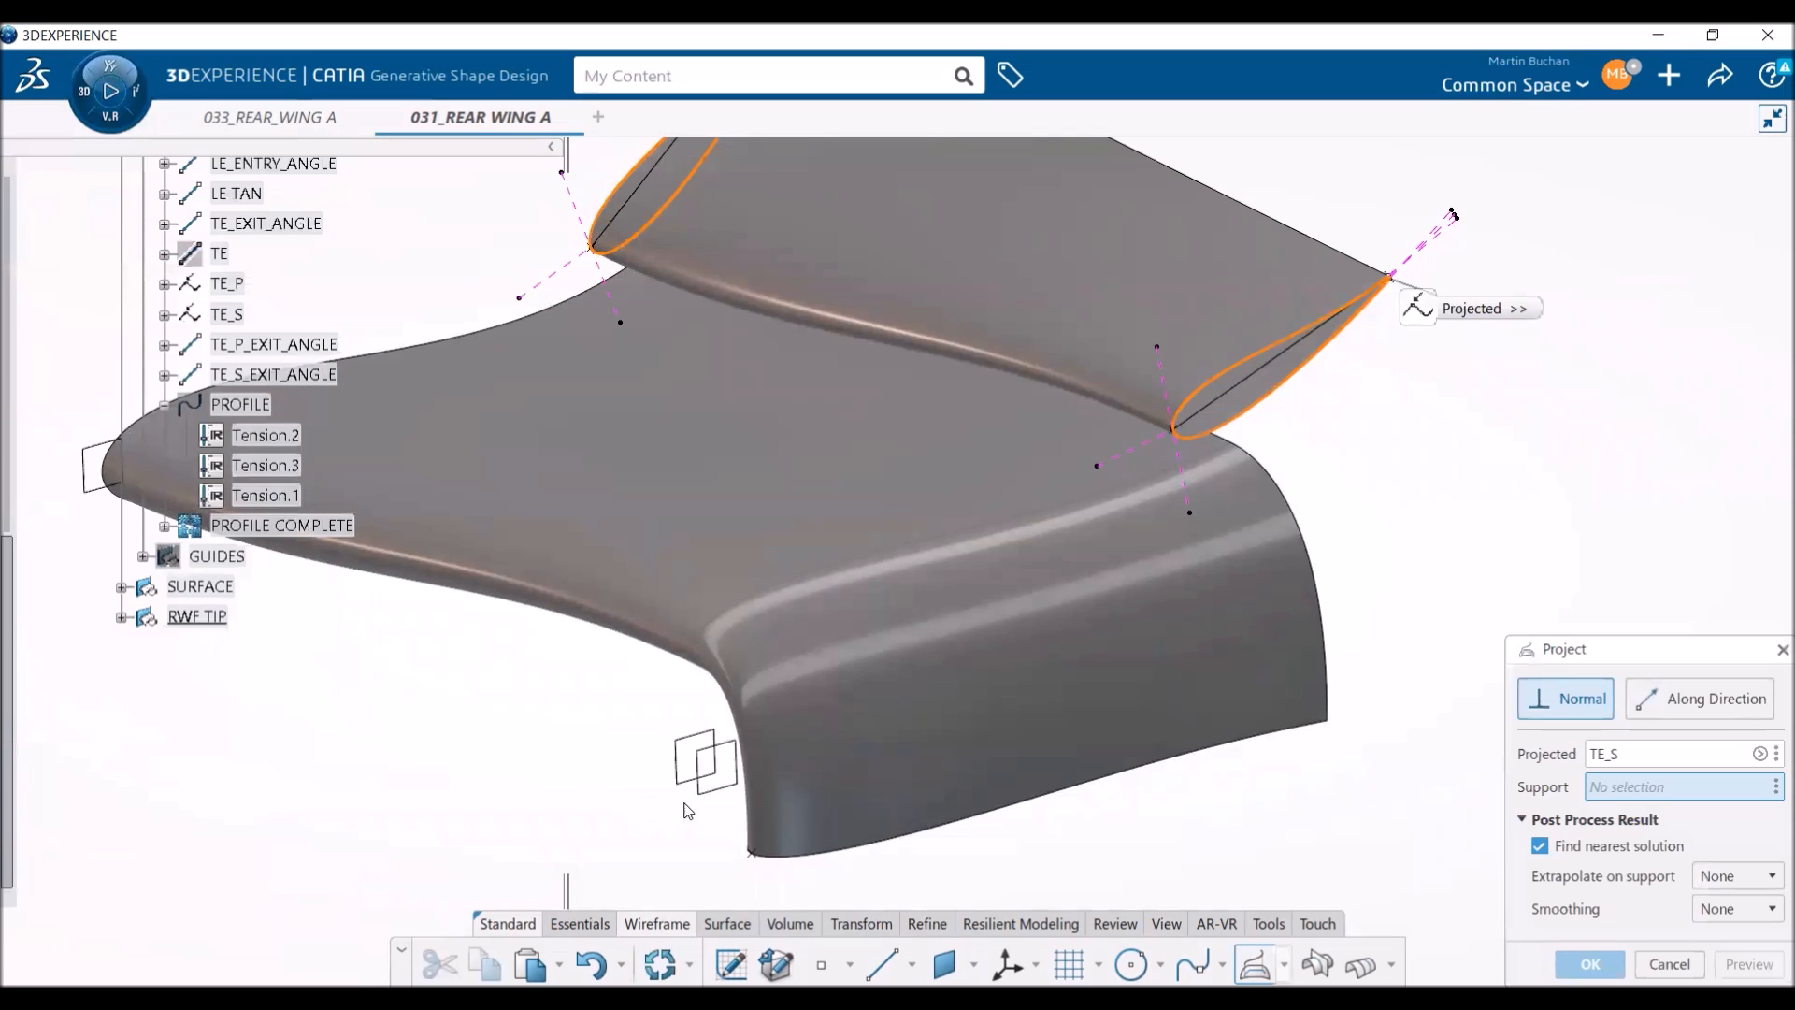
pyautogui.click(715, 788)
pyautogui.click(1590, 964)
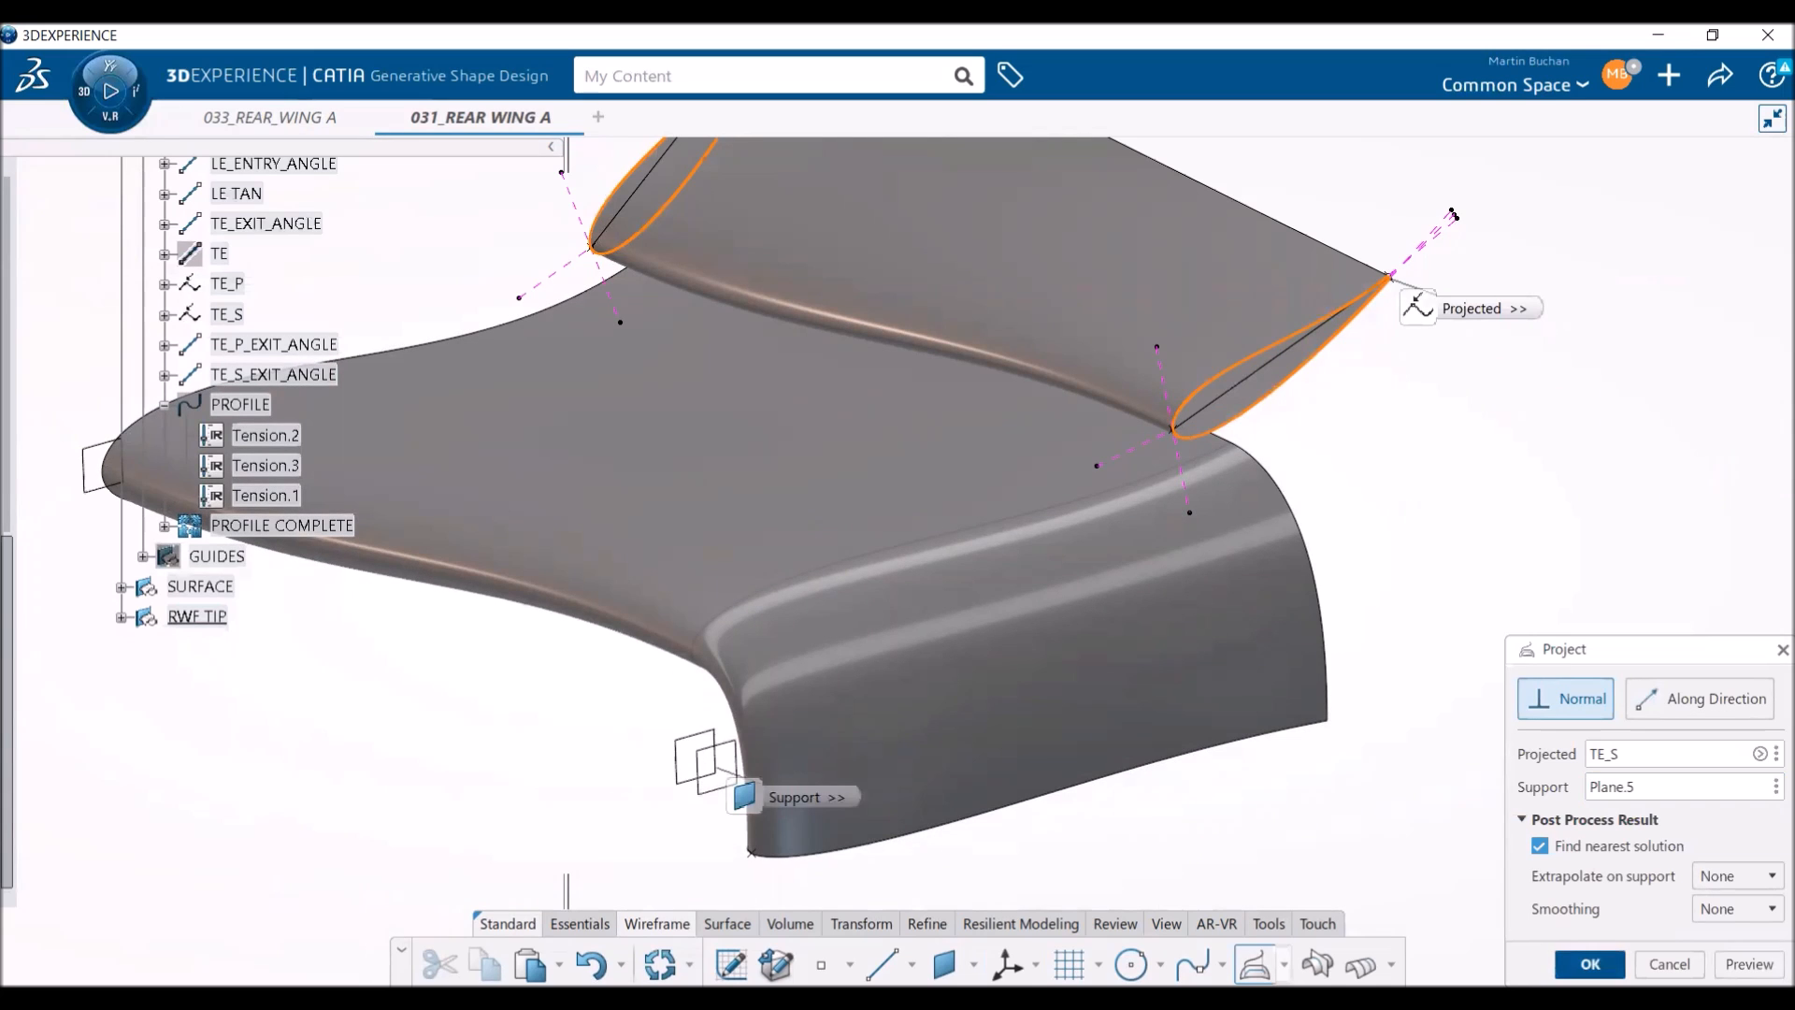
pyautogui.moveTo(1260, 832); pyautogui.dragTo(1213, 825, button='middle')
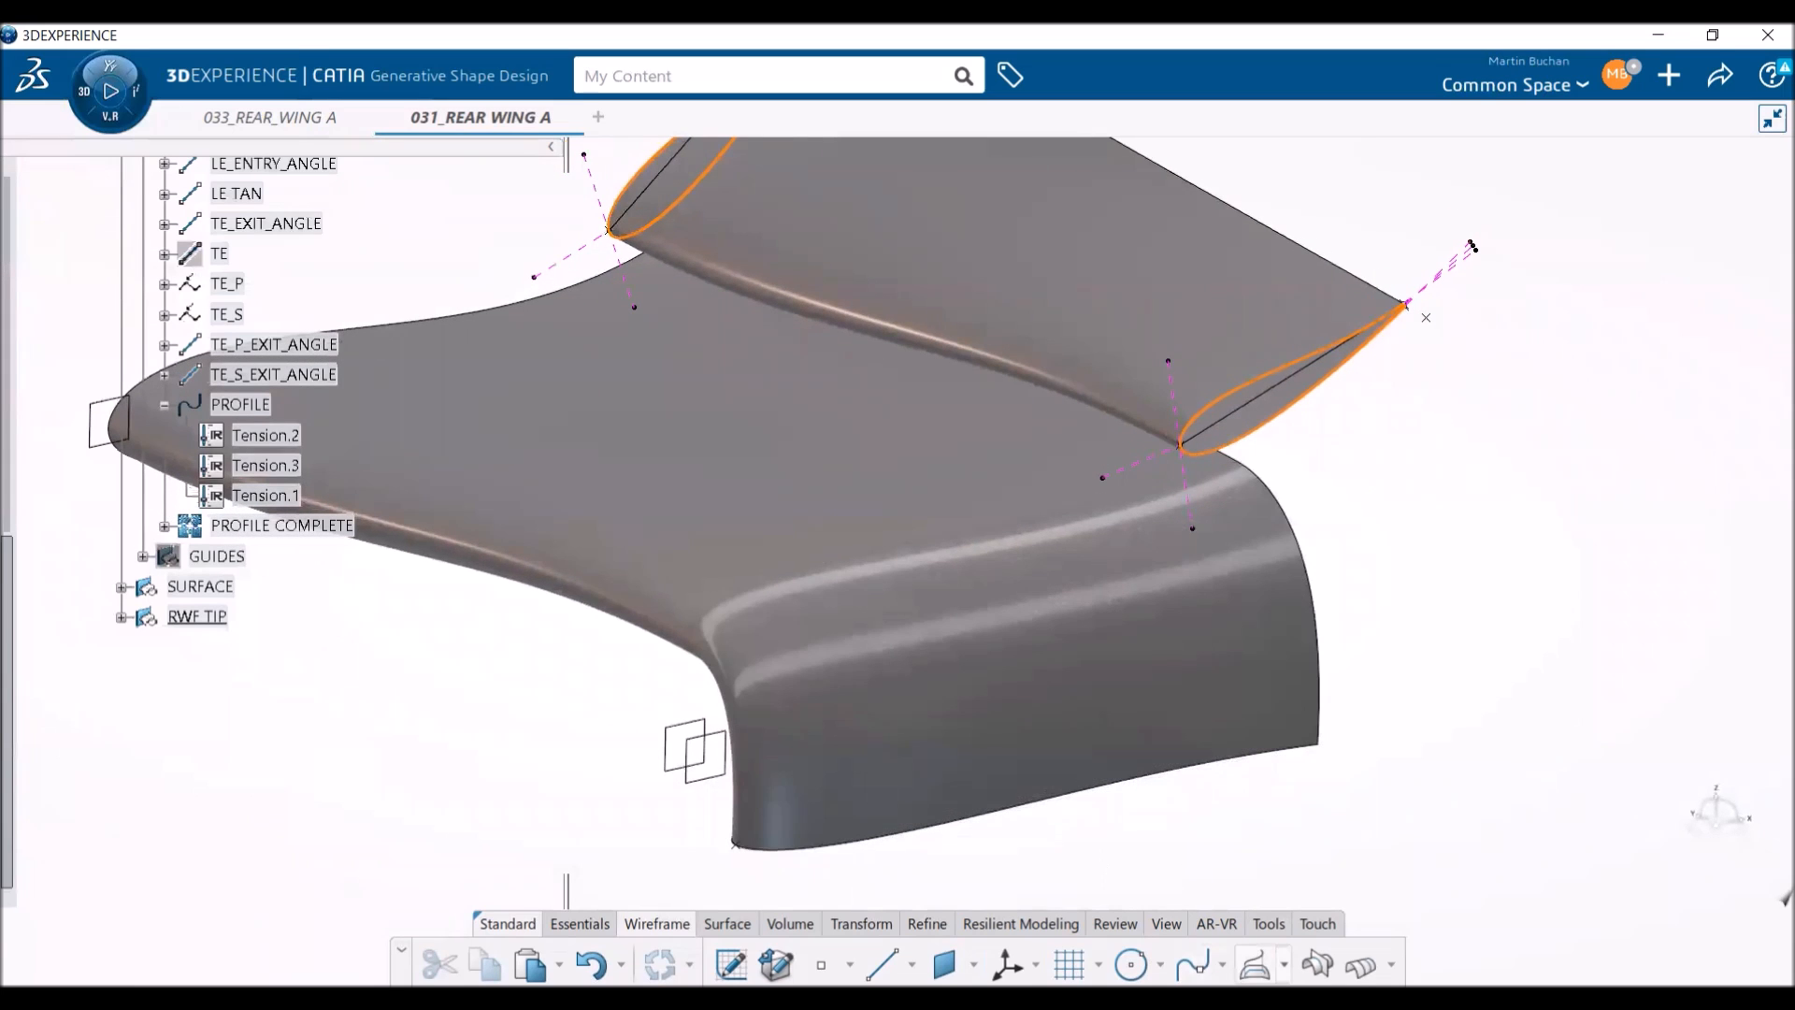
# - Project the PROFILE curve of RWF's SECTION 2 normally onto the new offset plane
pyautogui.click(1166, 923)
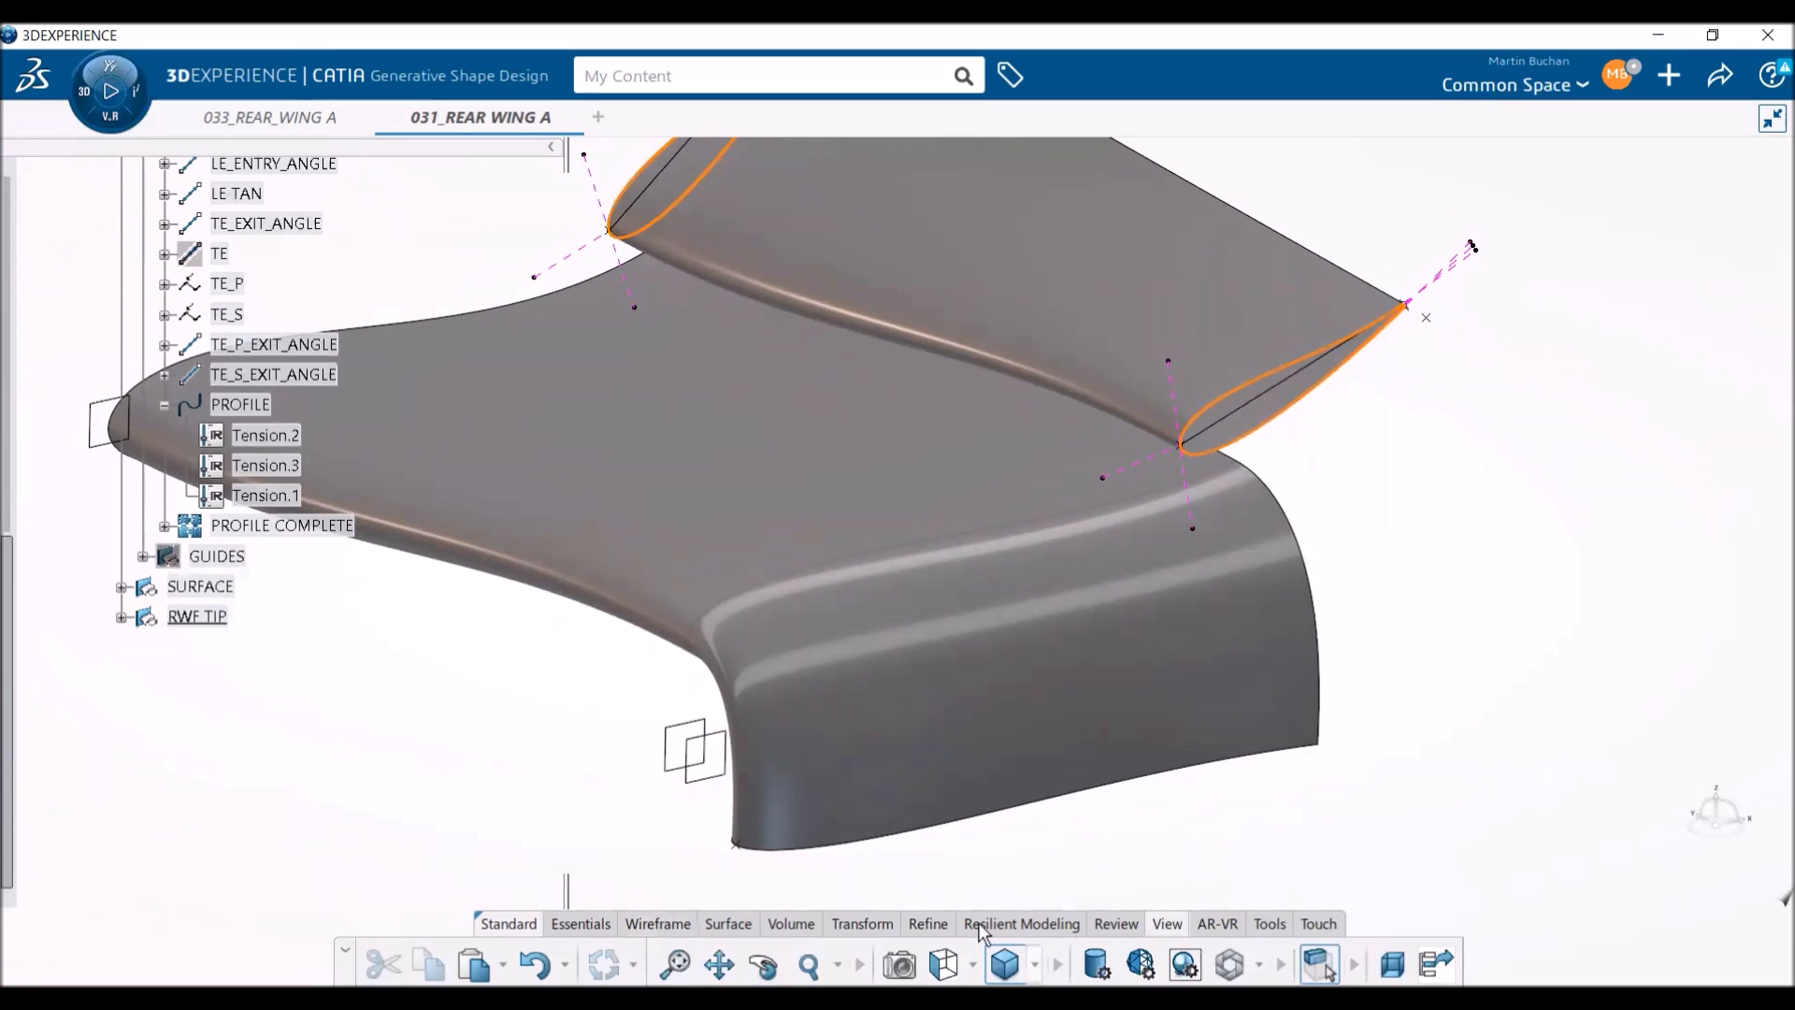
pyautogui.click(943, 964)
pyautogui.moveTo(1036, 852); pyautogui.dragTo(767, 701, button='middle')
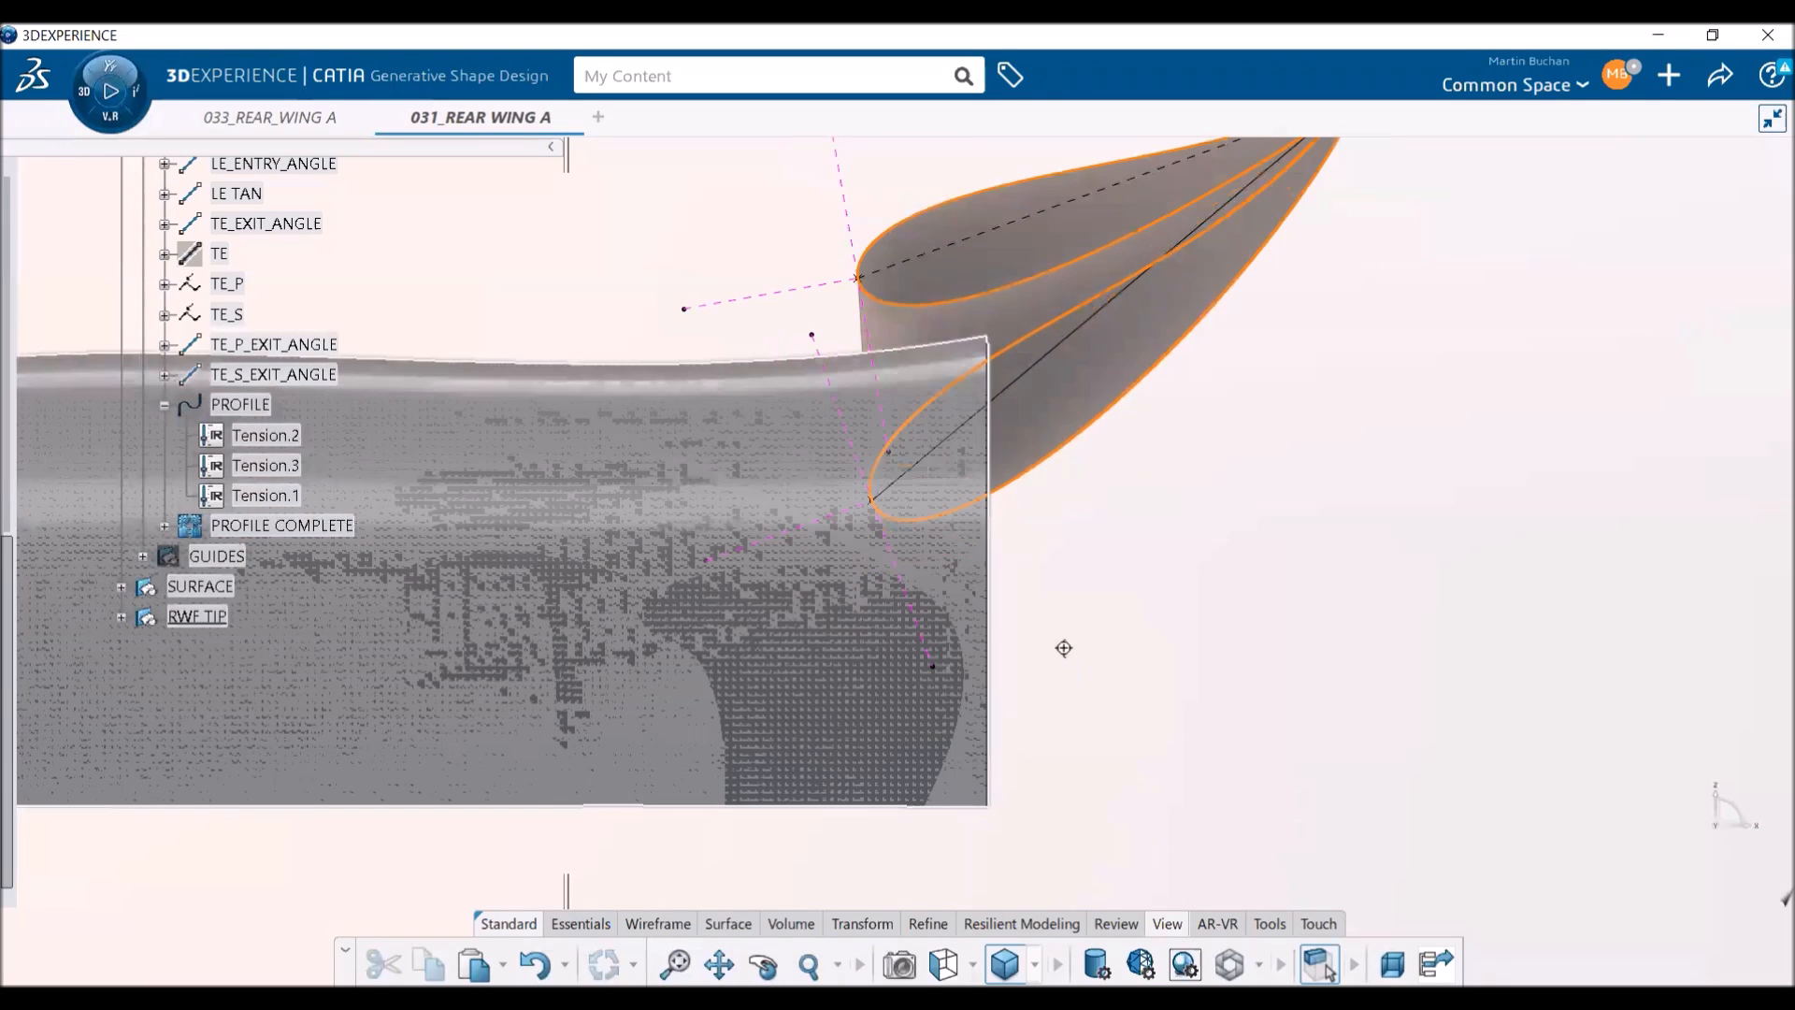
pyautogui.moveTo(892, 808)
pyautogui.mouseDown(button='middle')
pyautogui.moveTo(854, 864)
pyautogui.moveTo(865, 822)
pyautogui.mouseUp(button='middle')
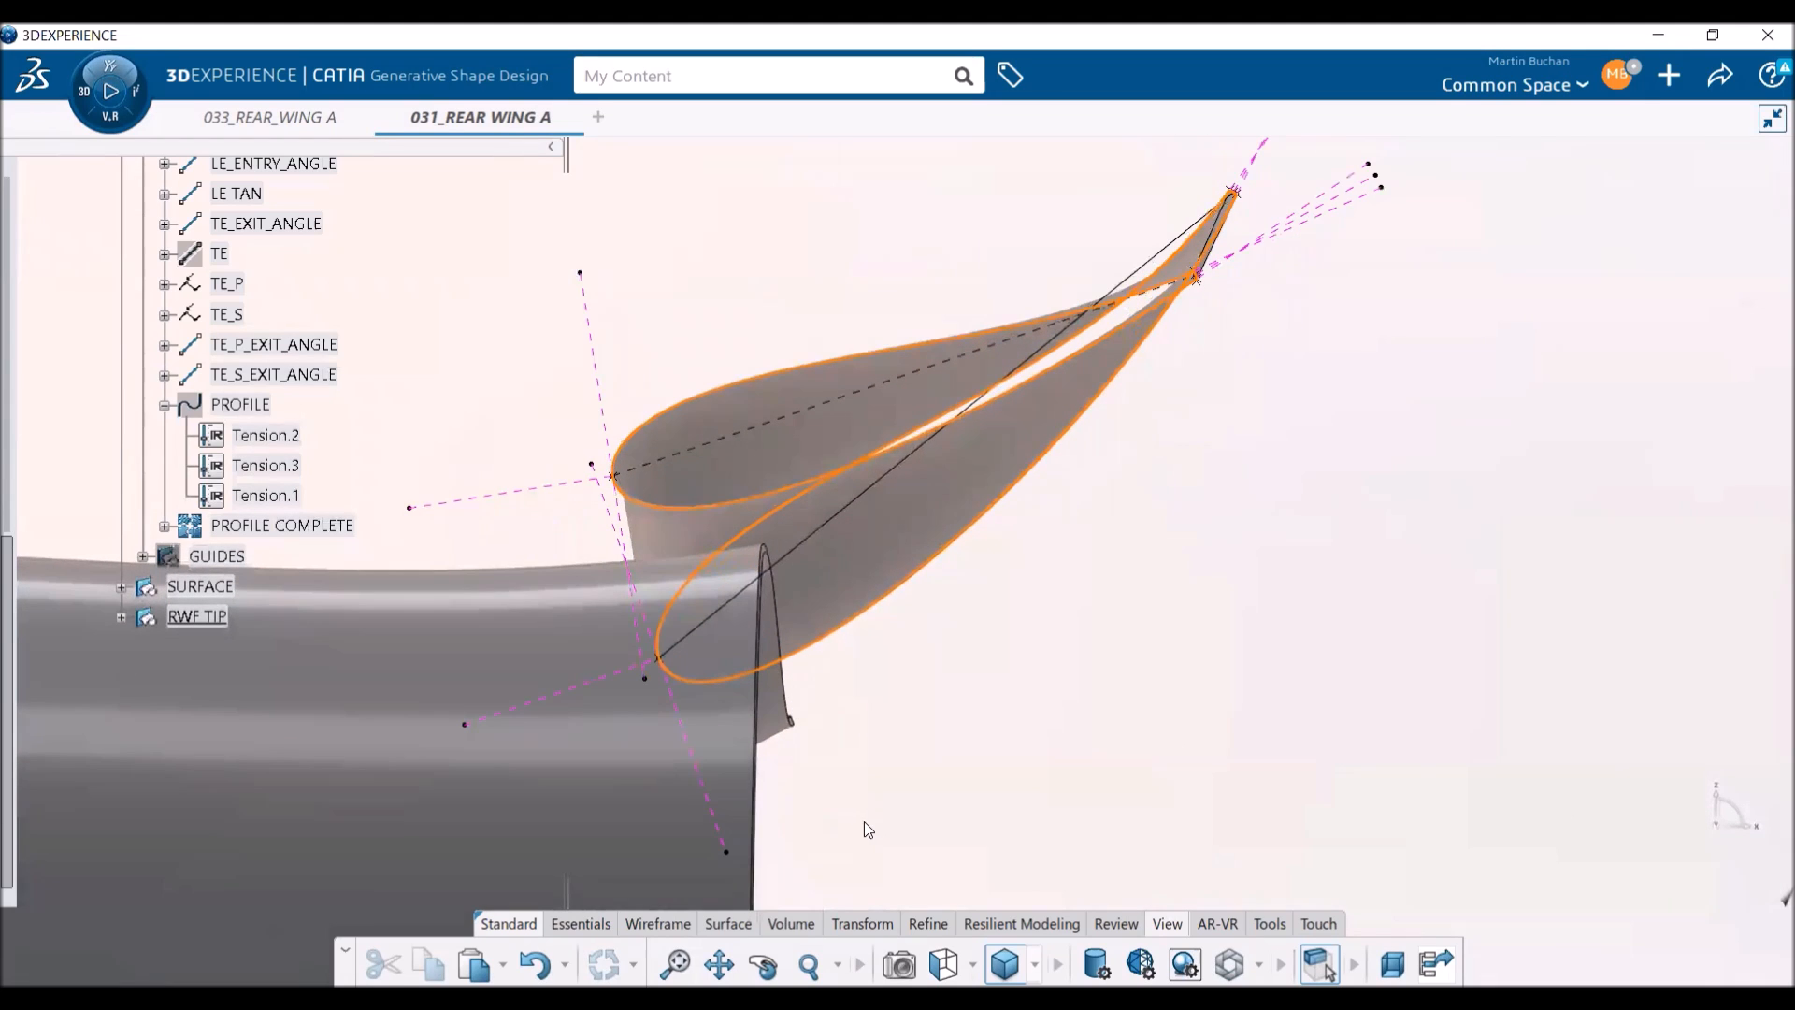
pyautogui.moveTo(551, 515); pyautogui.dragTo(730, 744, button='middle')
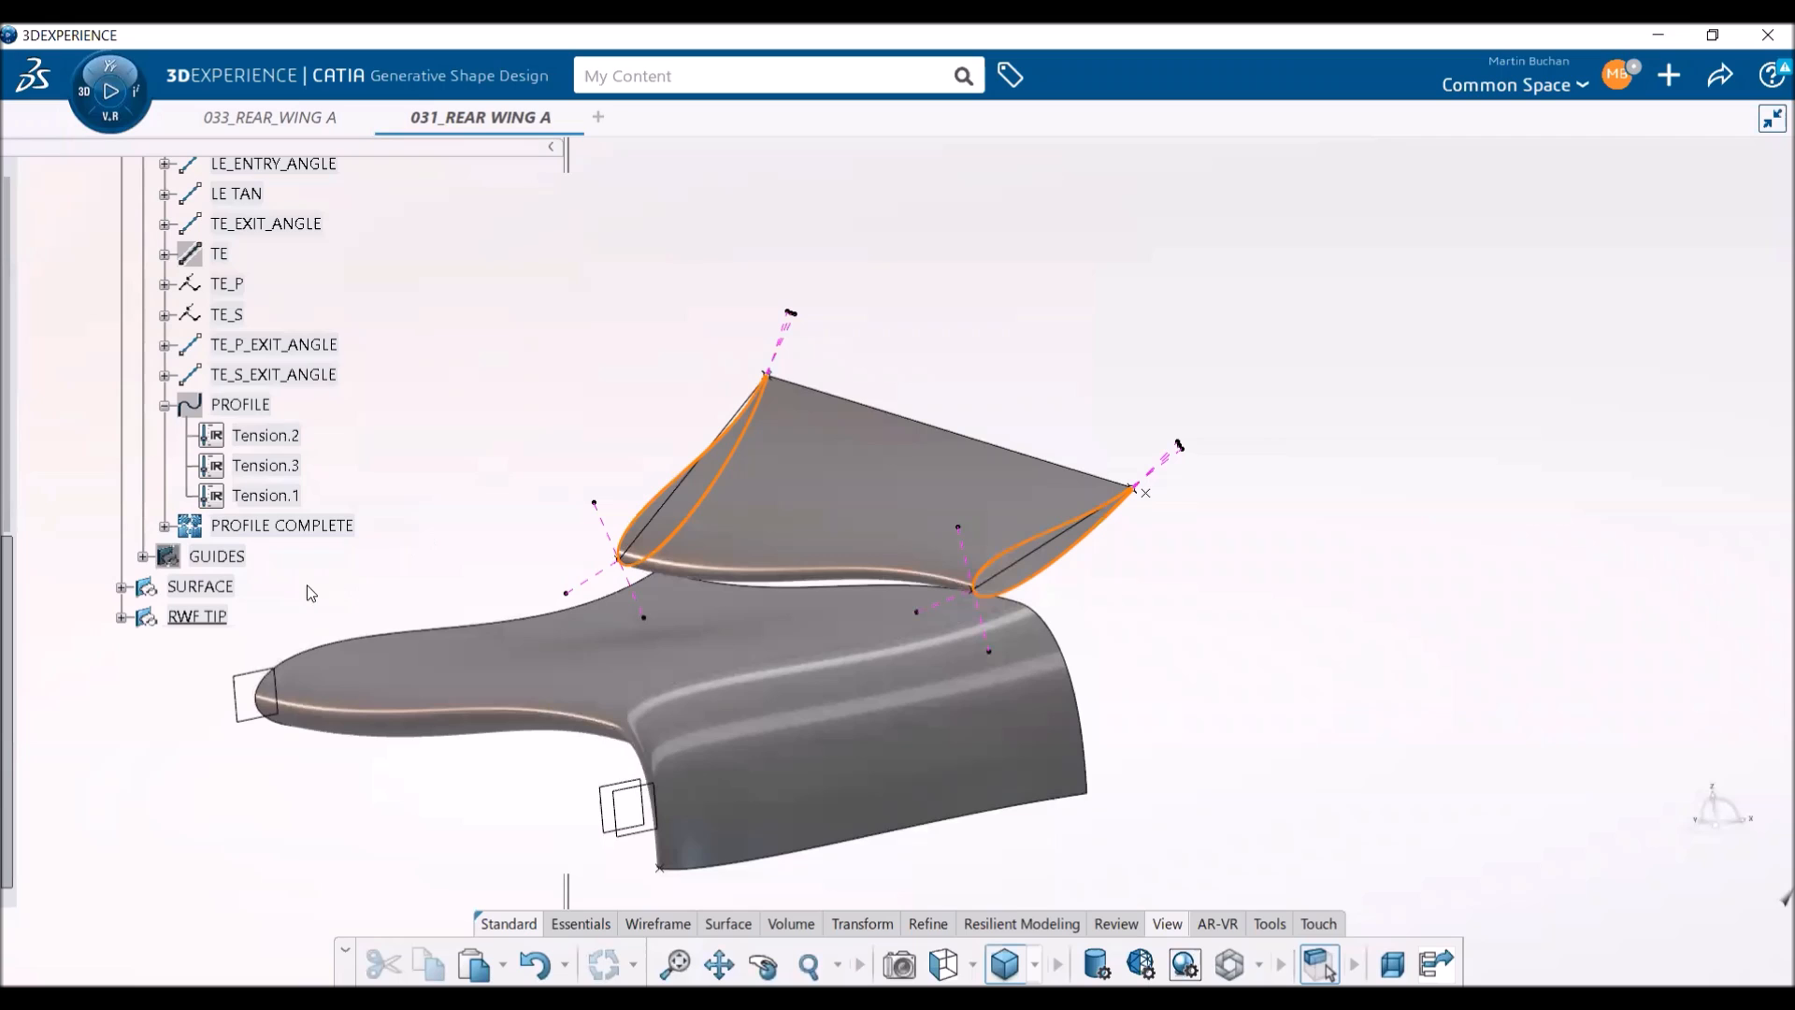
pyautogui.click(650, 923)
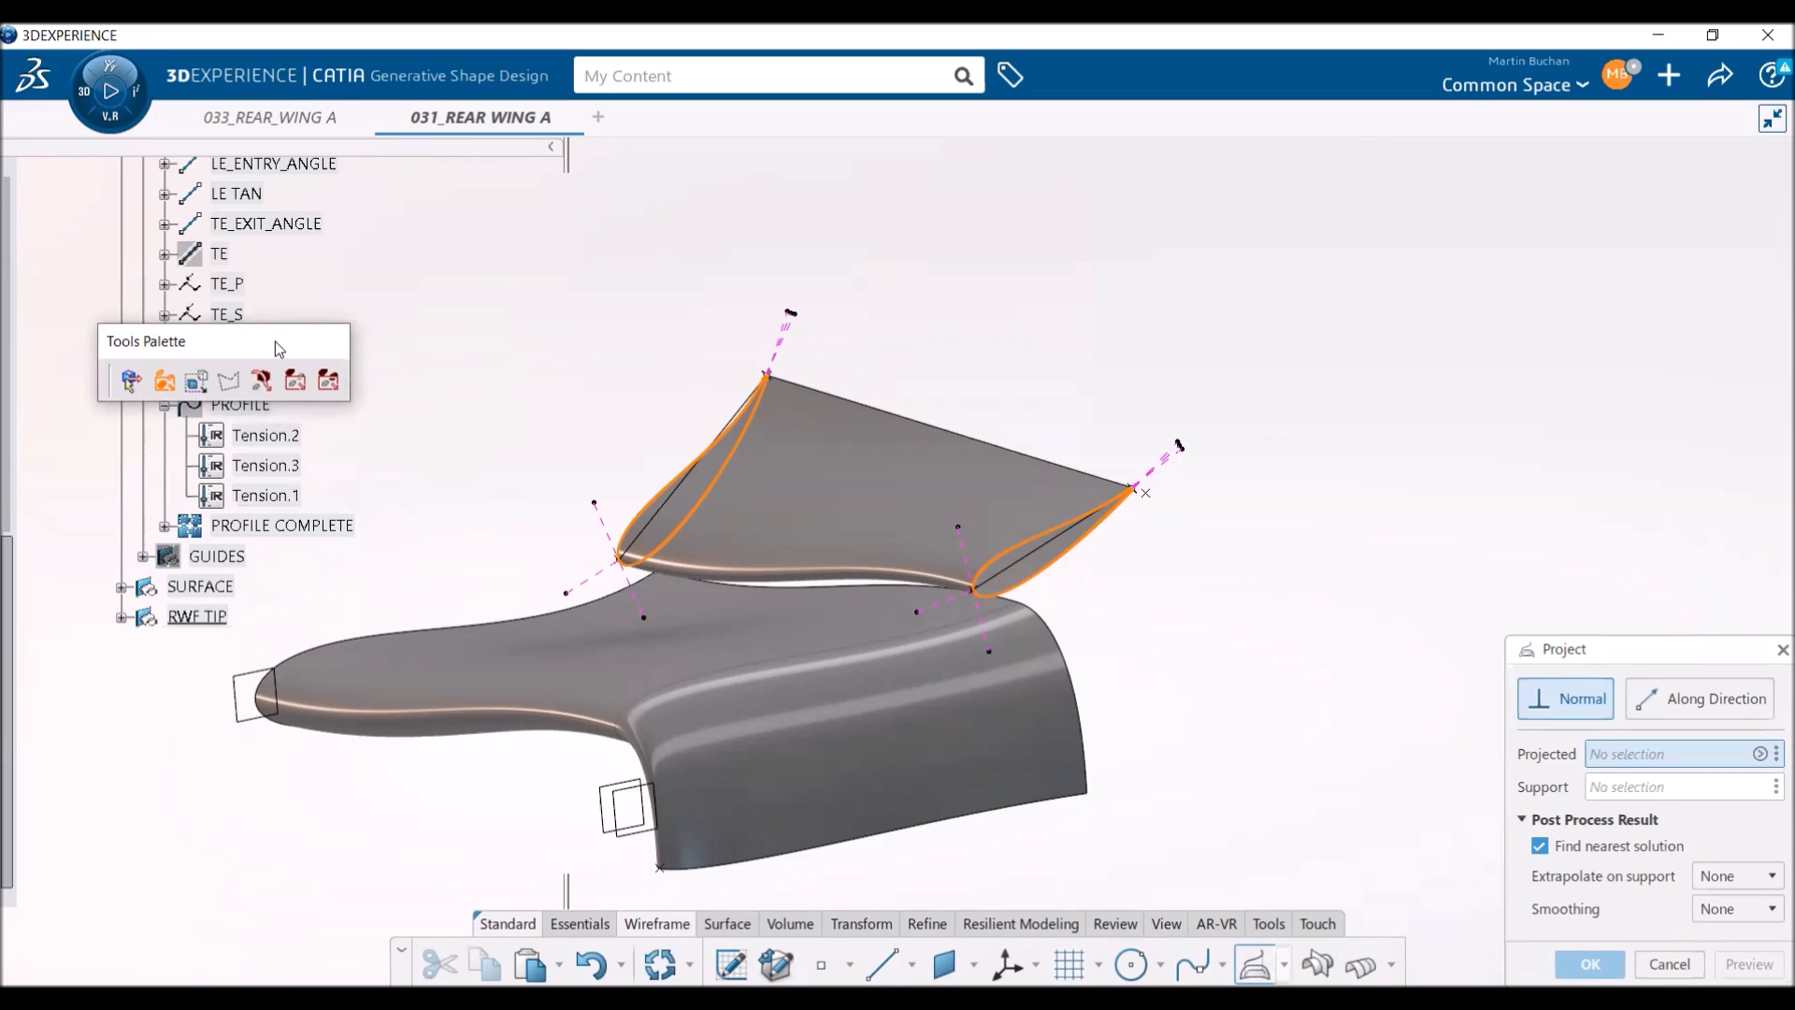
pyautogui.click(266, 406)
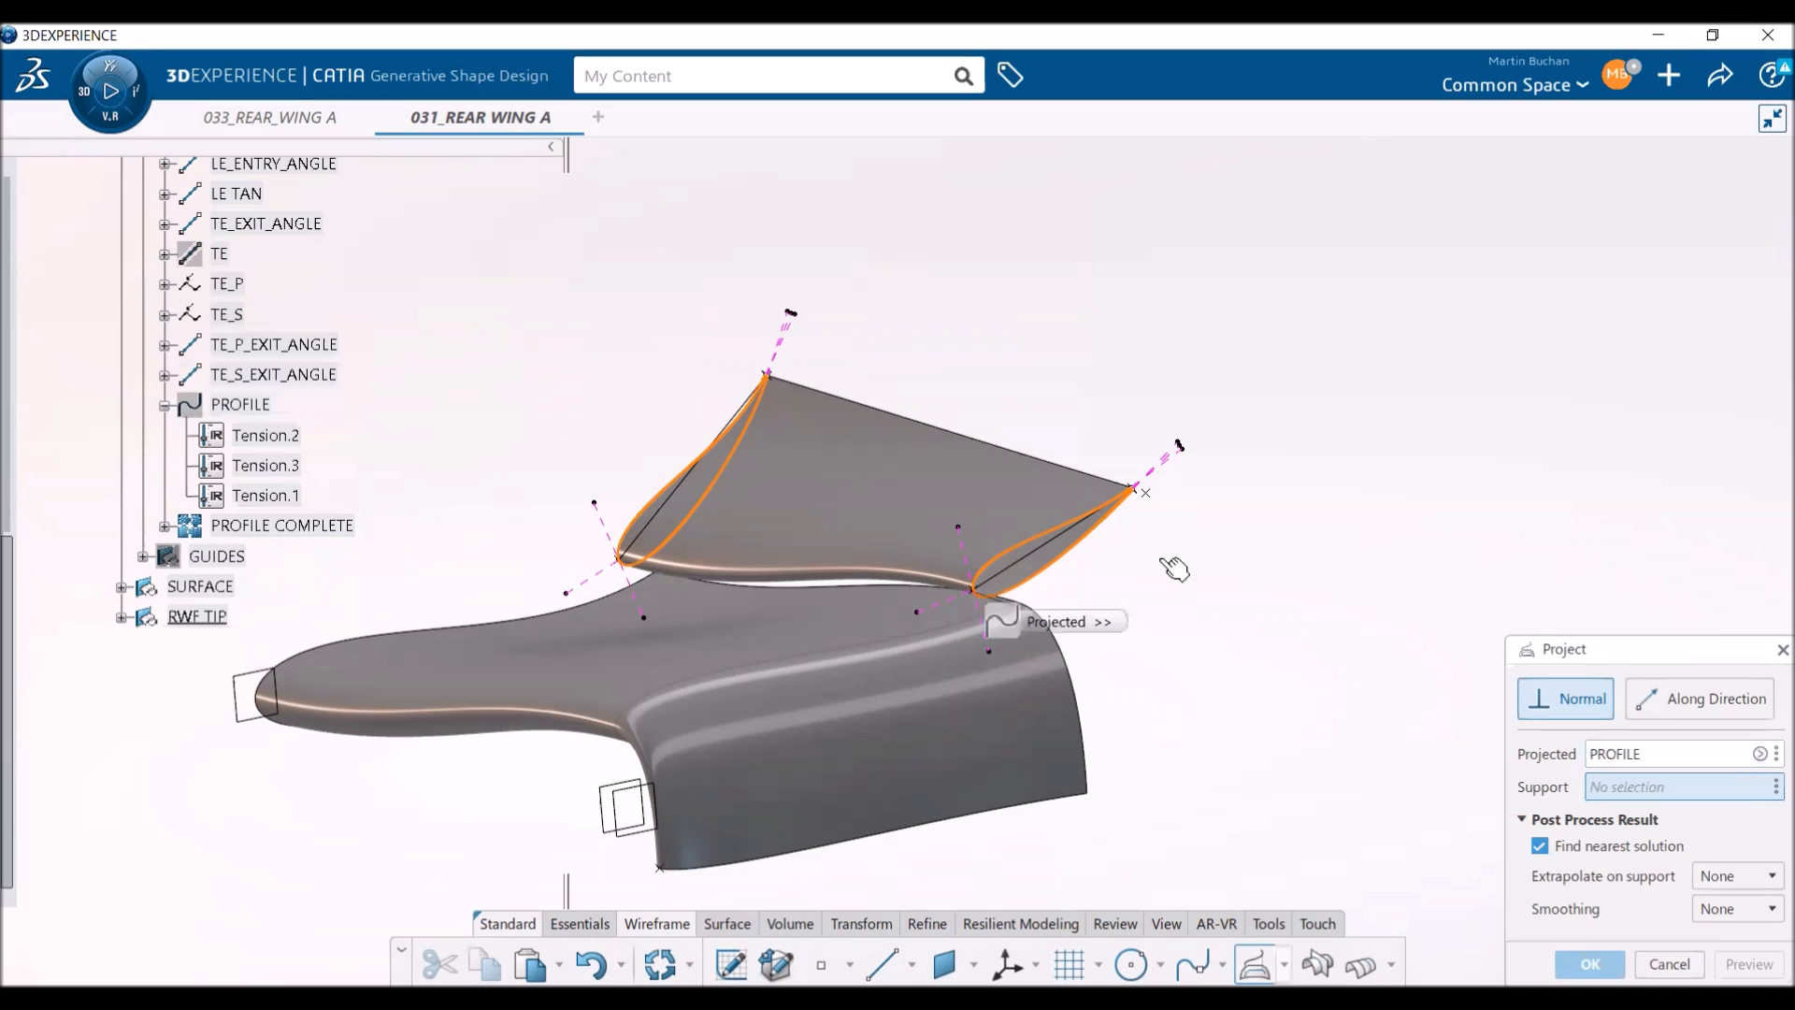
pyautogui.click(643, 824)
pyautogui.click(1748, 964)
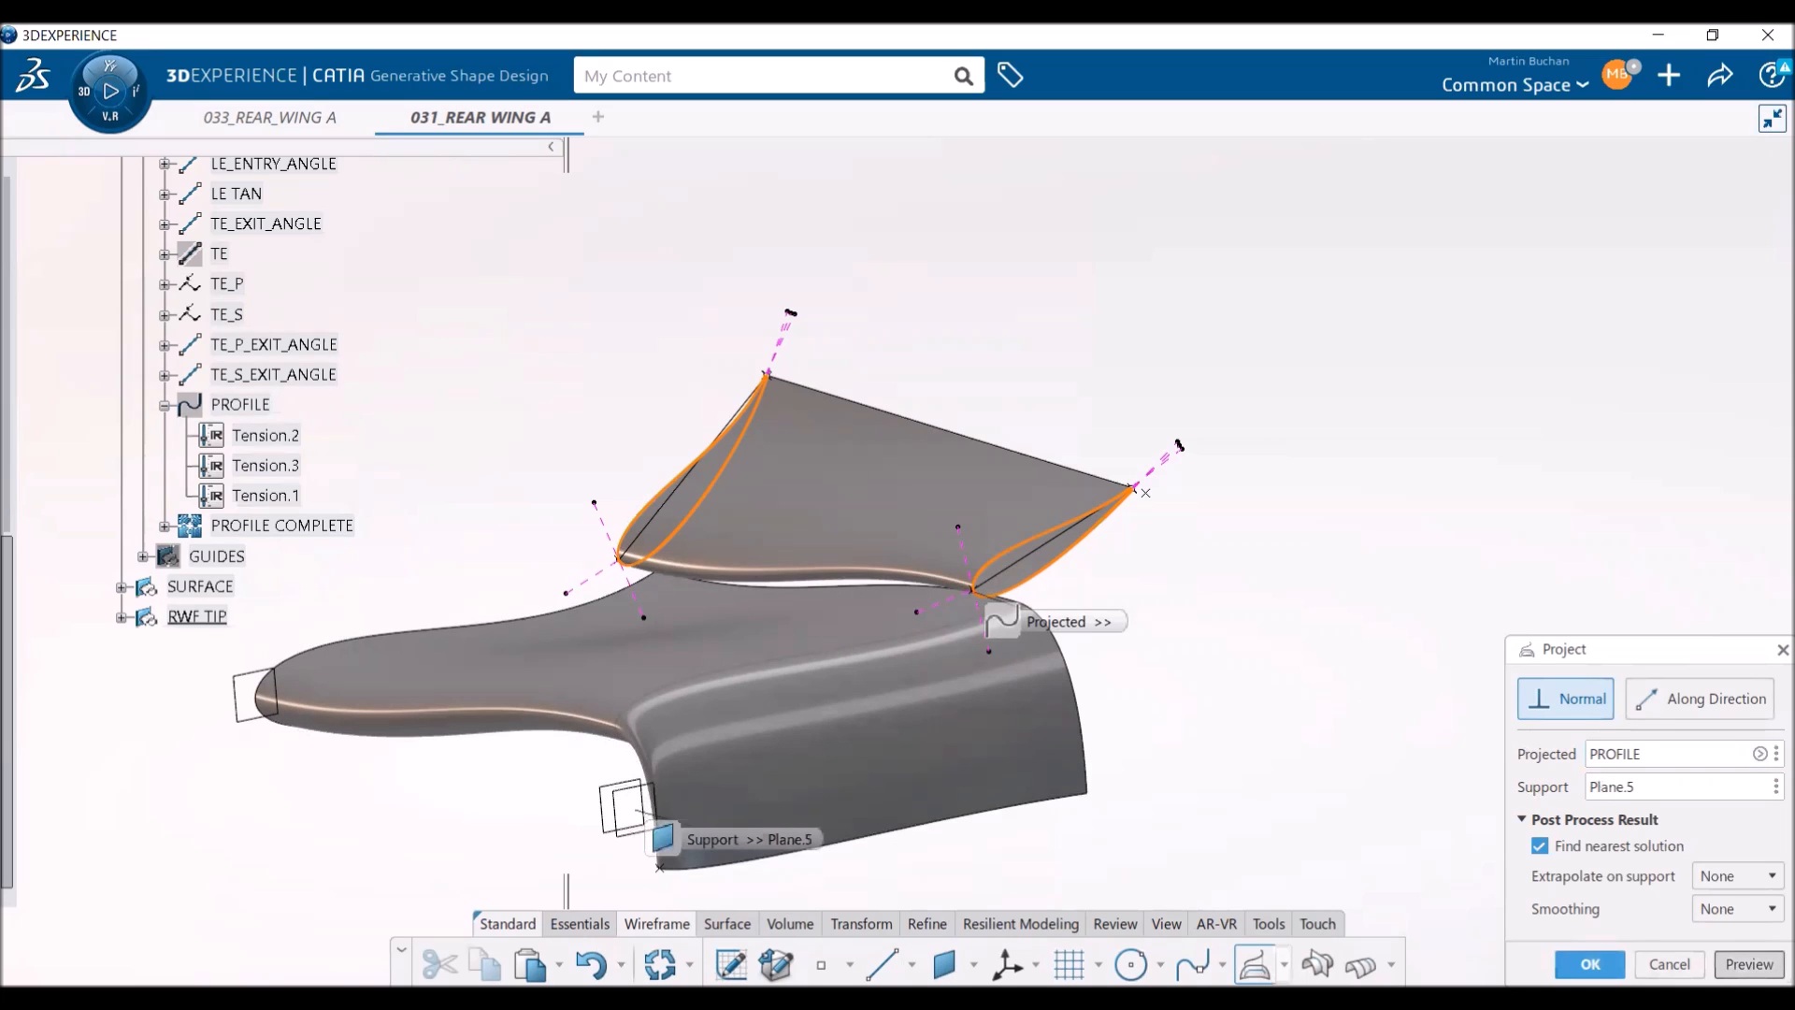
pyautogui.click(1589, 964)
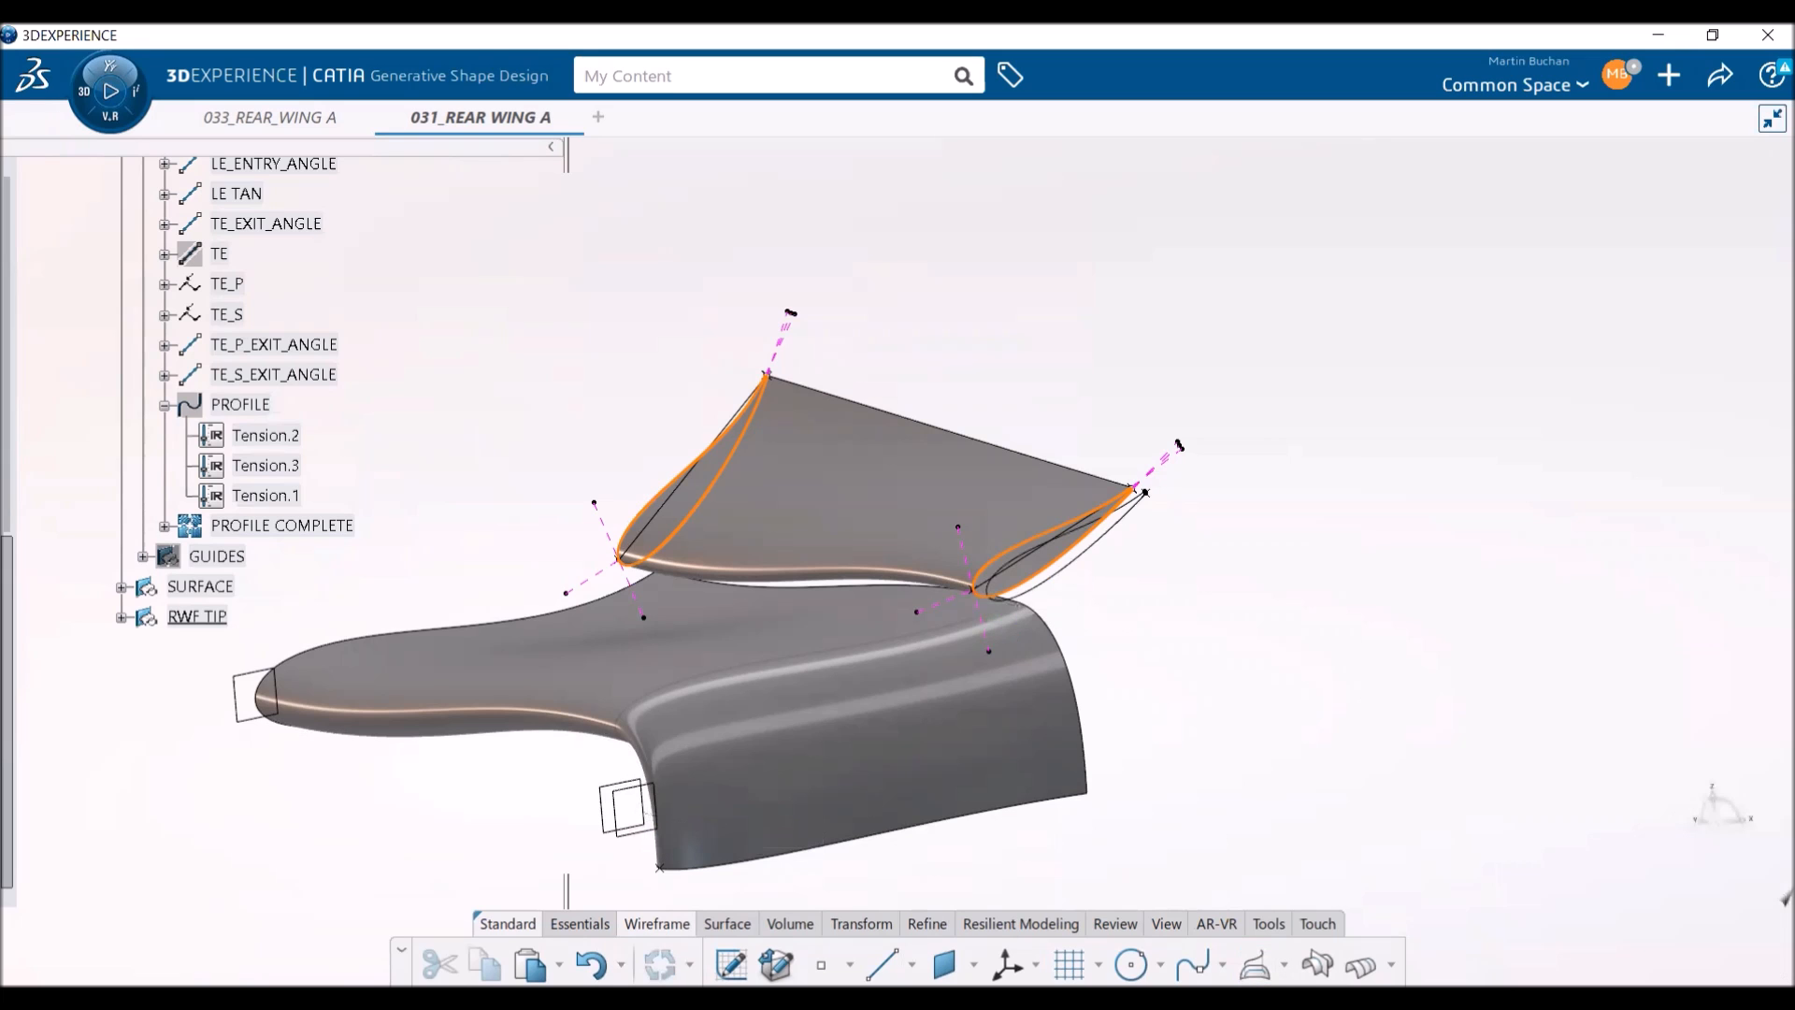
# - Set up an on-curve point on the projected profile, using the projected trailing-edge point as its distance reference
pyautogui.moveTo(1081, 617); pyautogui.dragTo(969, 528, button='middle')
pyautogui.moveTo(1060, 760); pyautogui.dragTo(990, 613, button='middle')
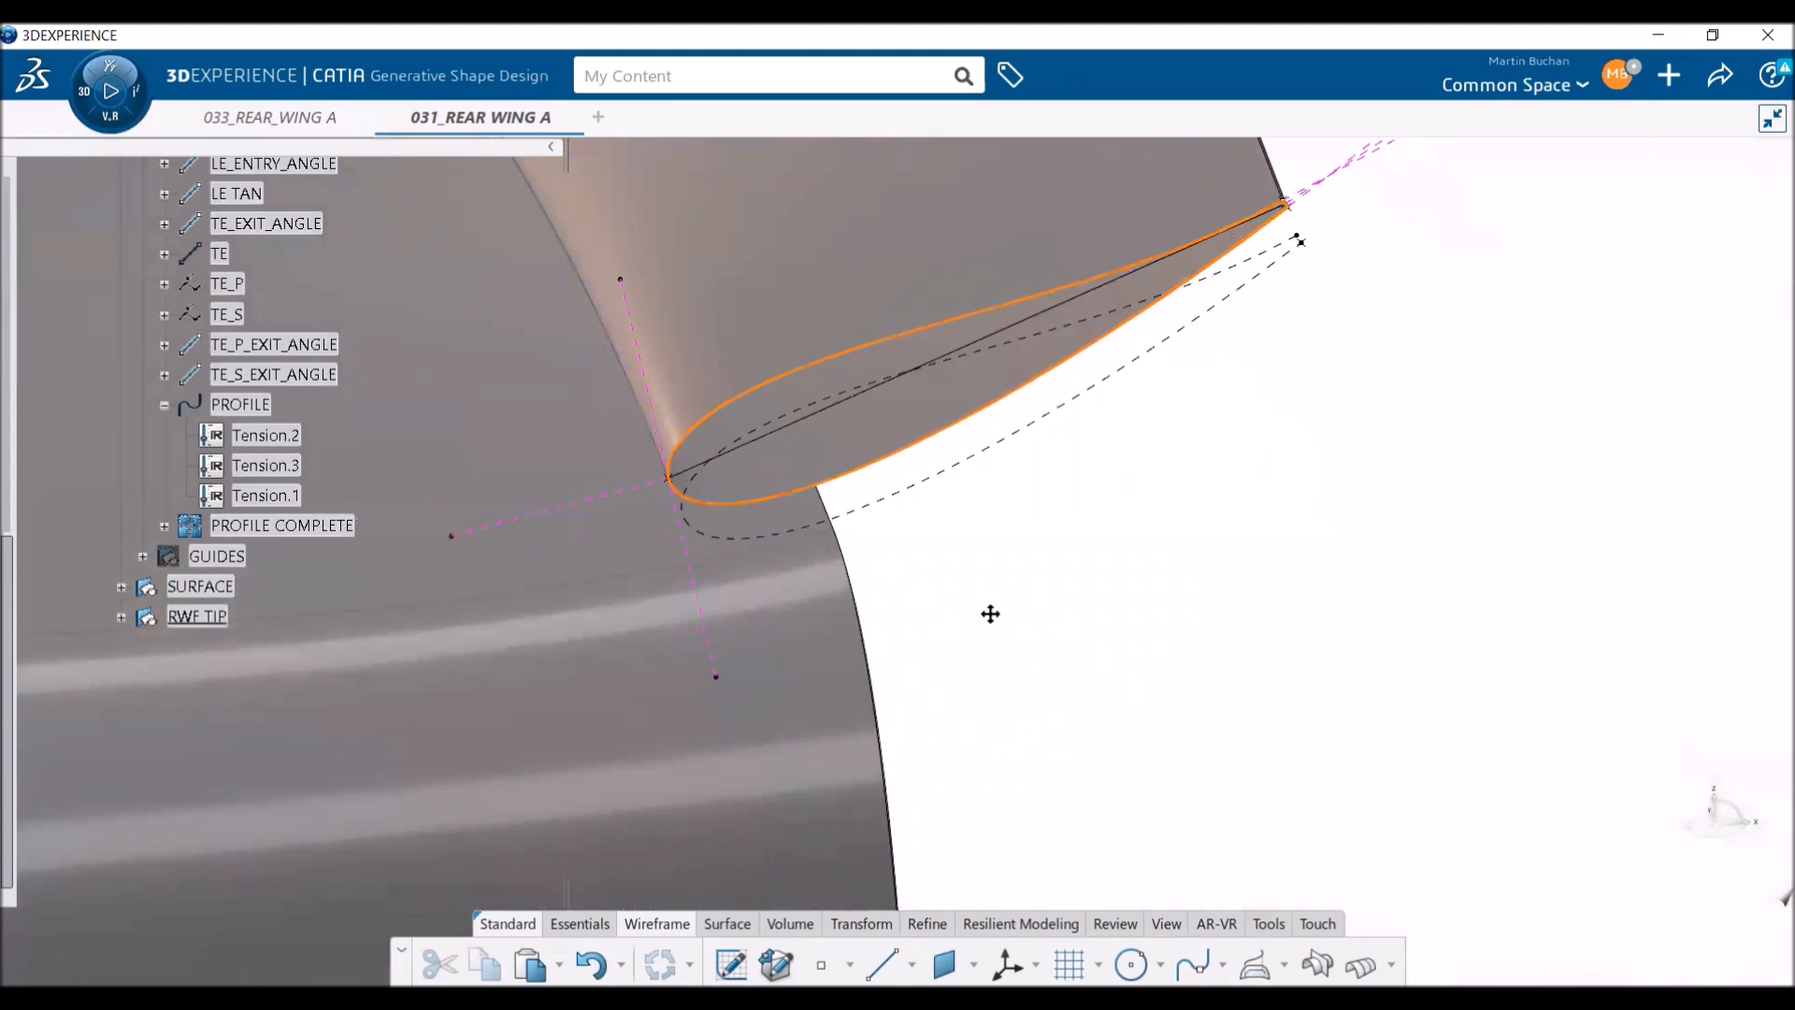
pyautogui.click(820, 964)
pyautogui.click(1524, 589)
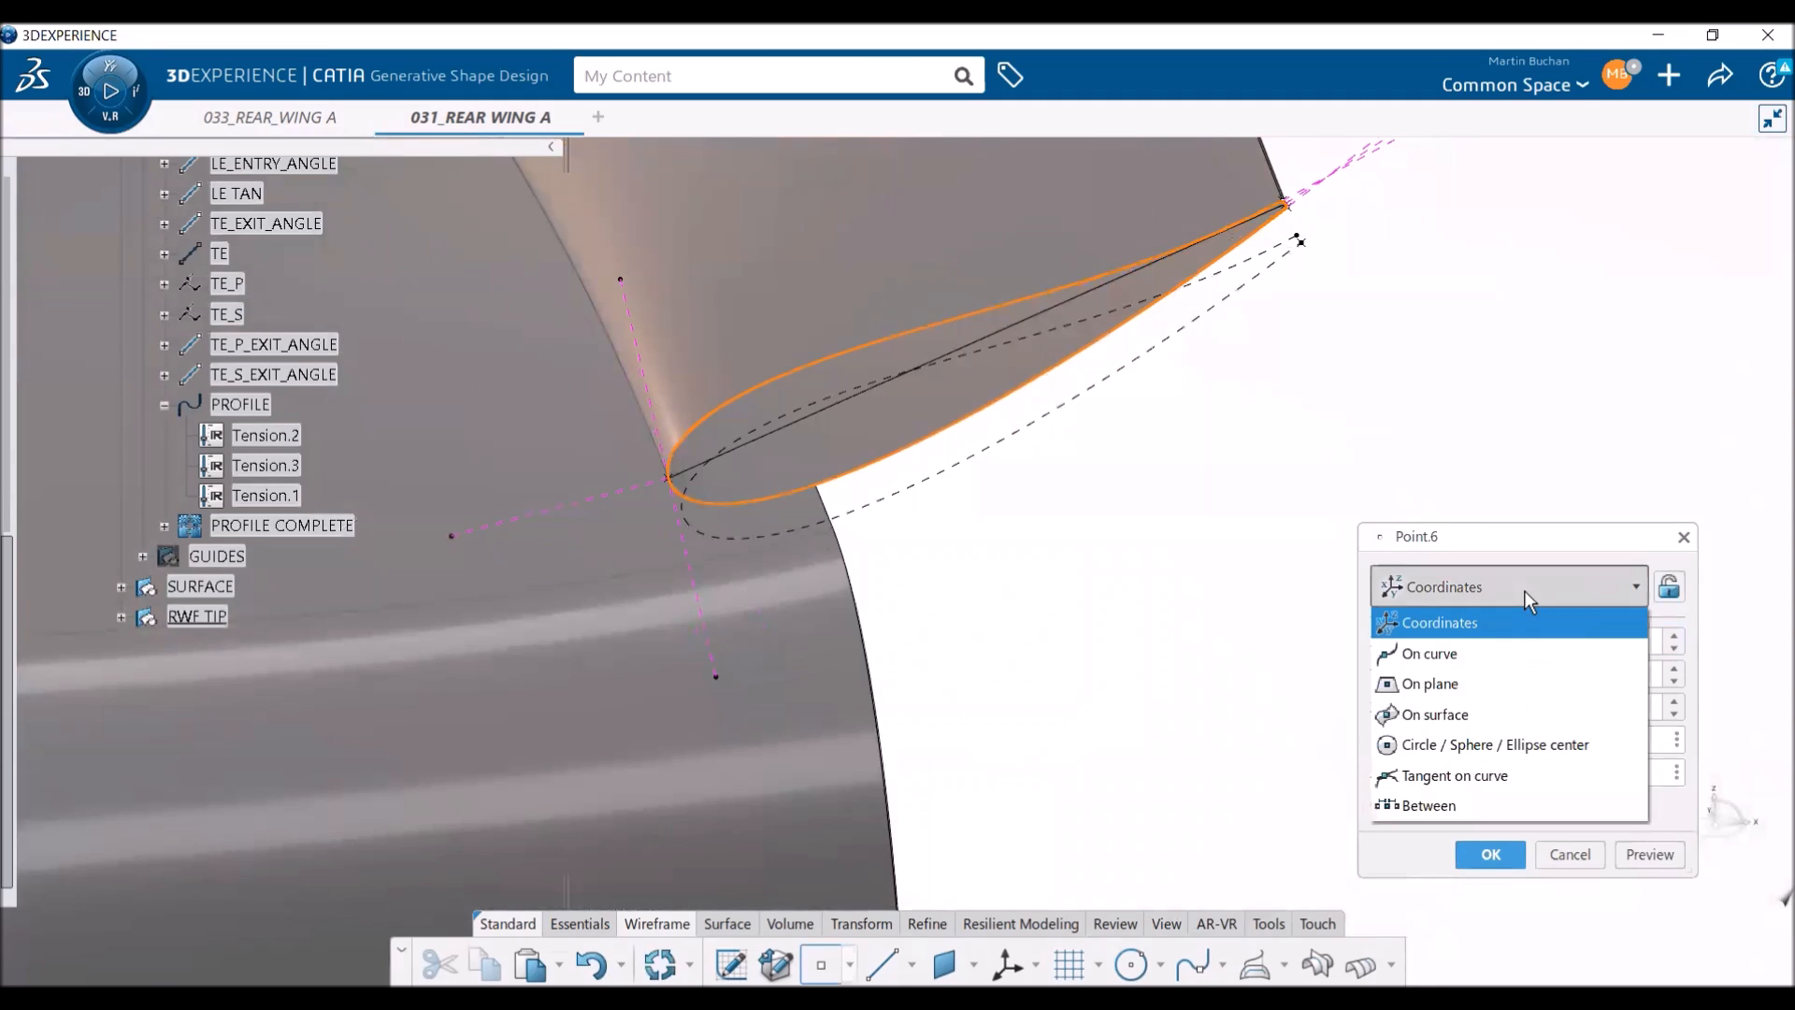
pyautogui.click(1494, 652)
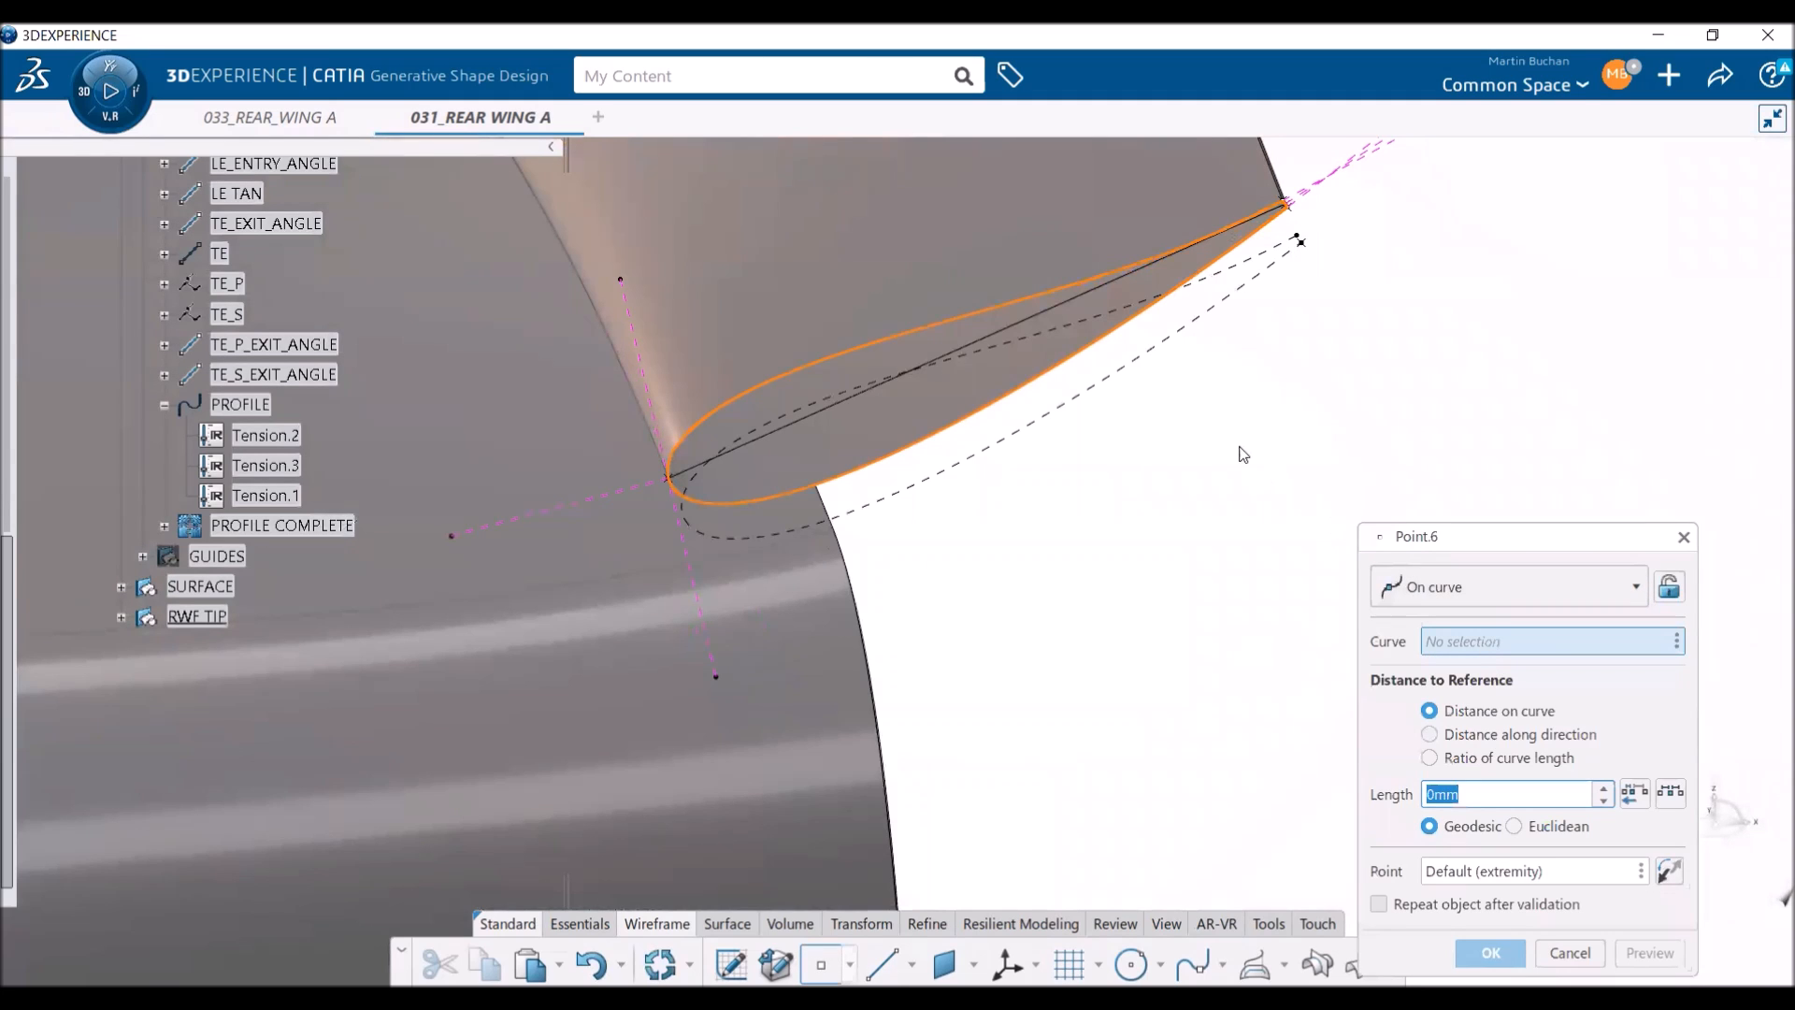
pyautogui.click(1127, 391)
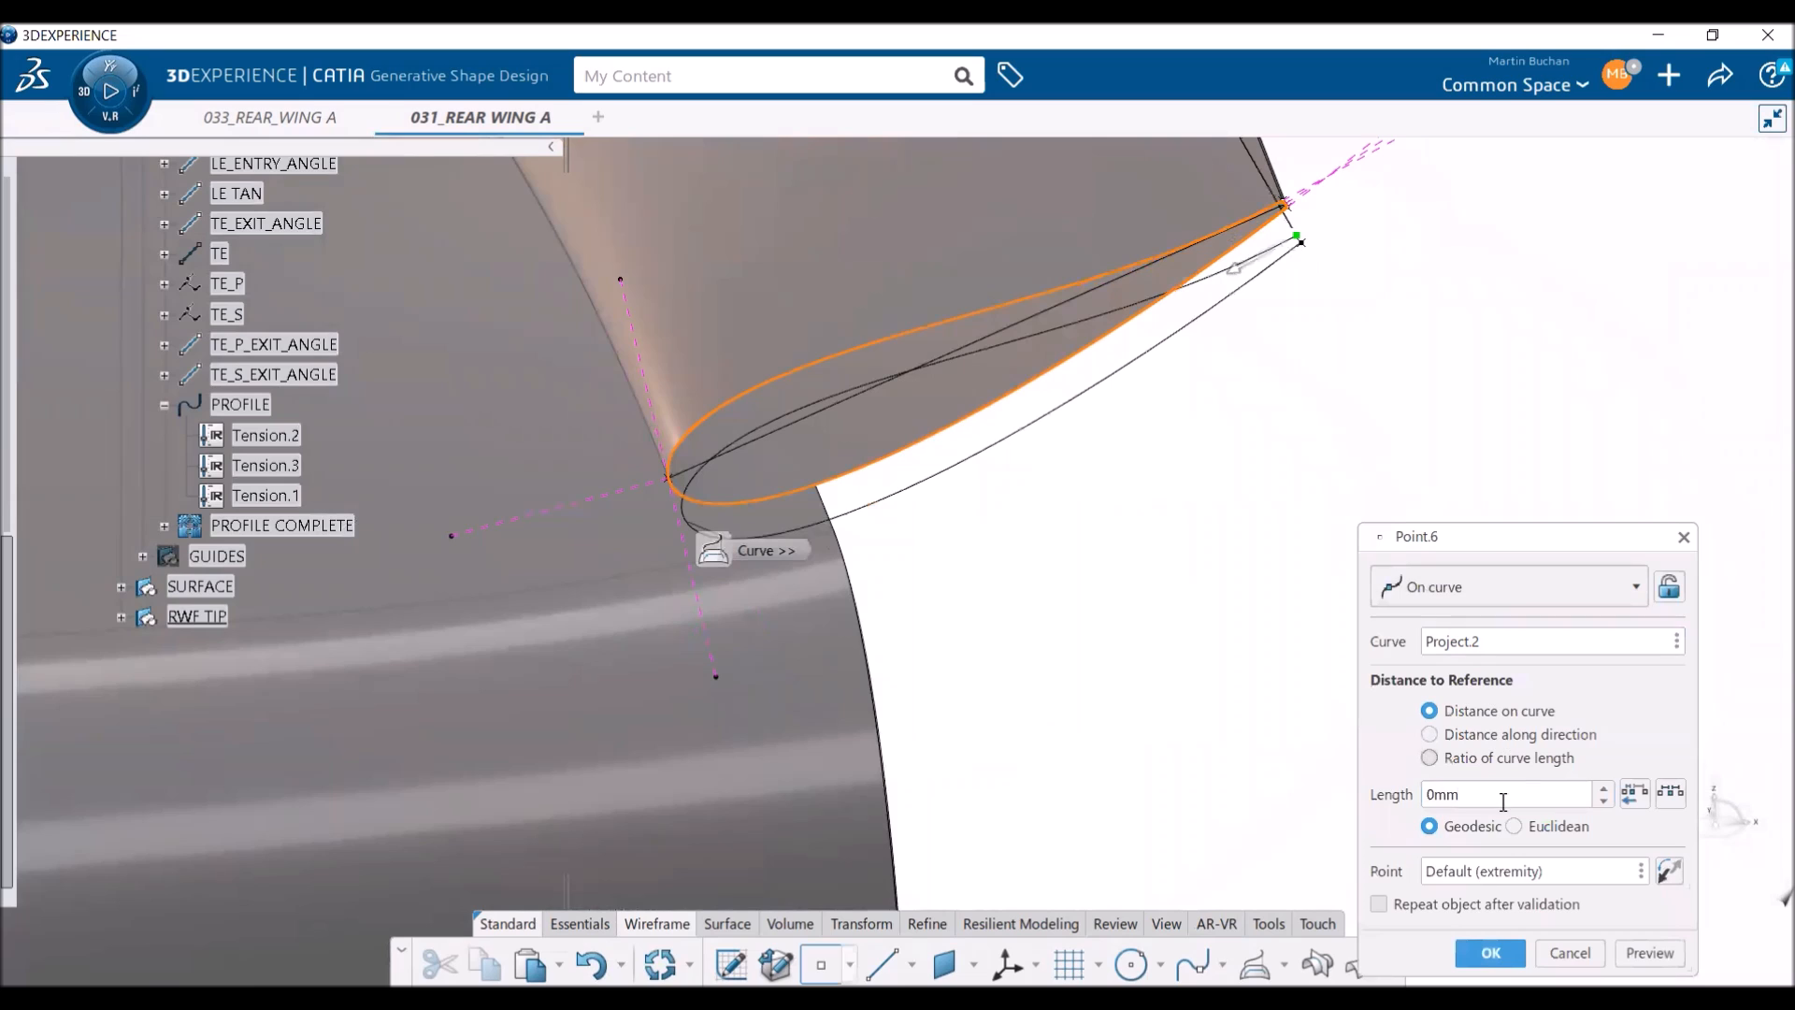
pyautogui.click(1305, 243)
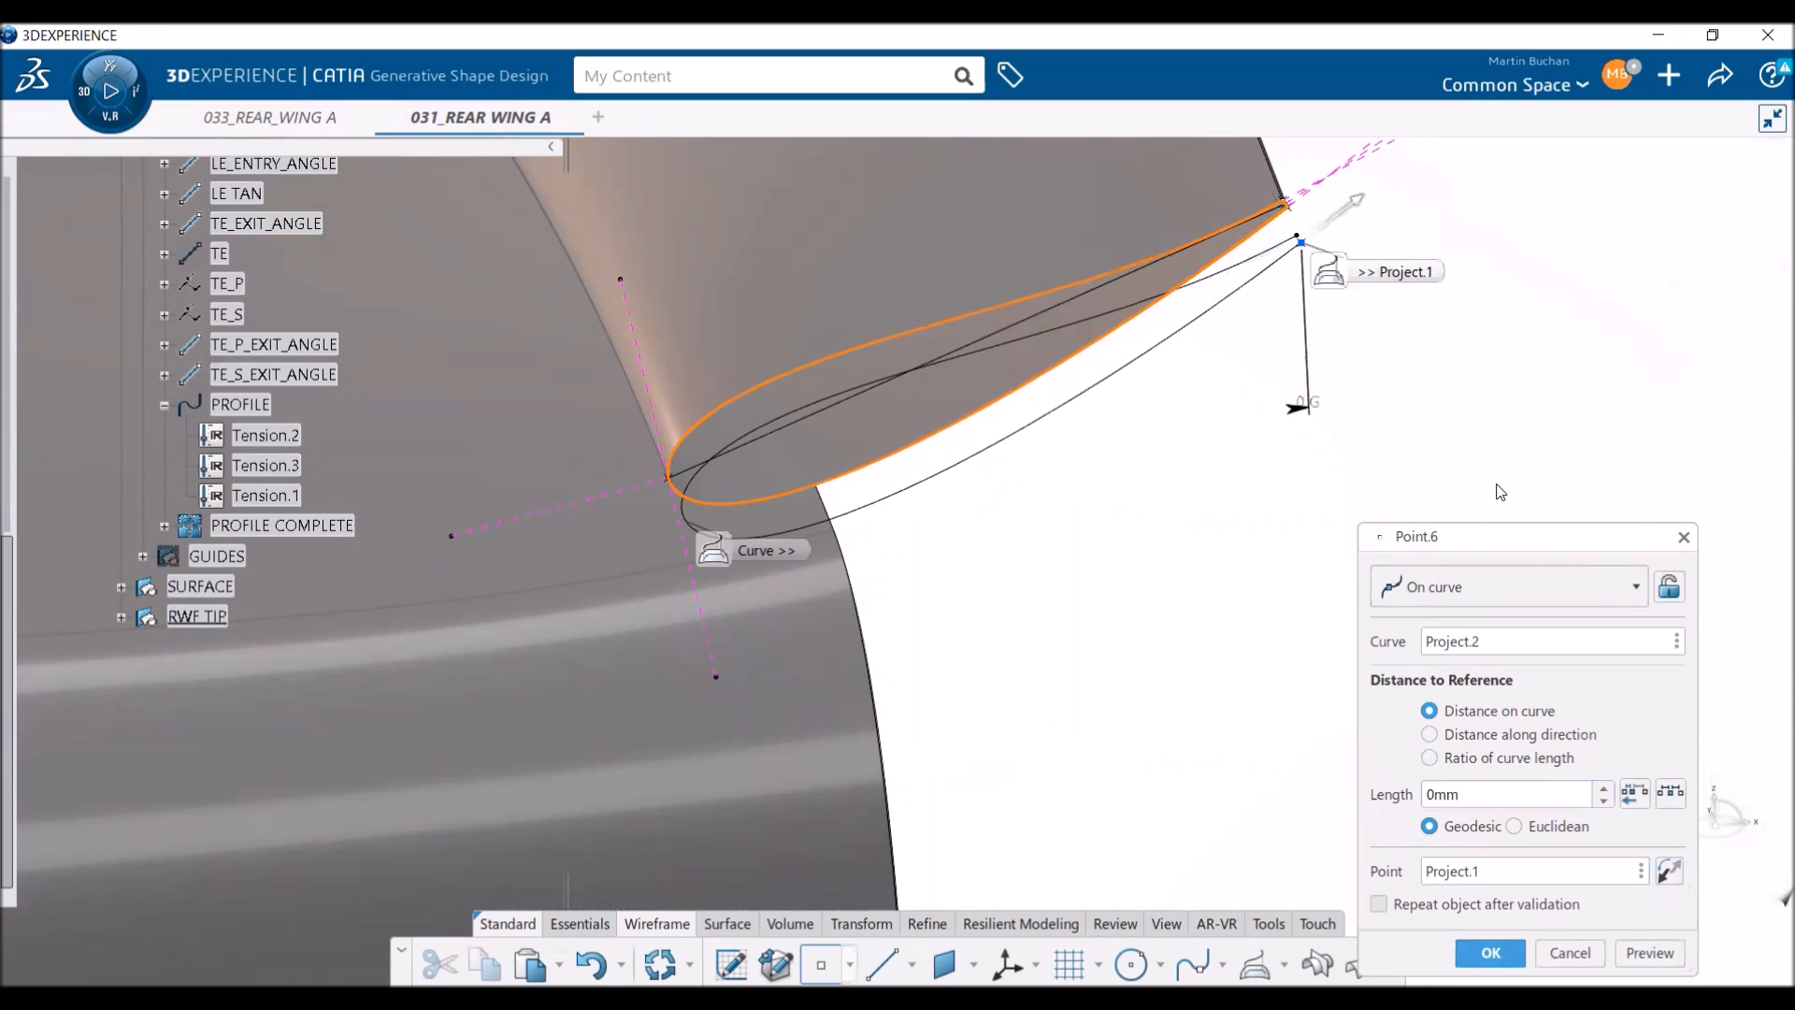
# - Place the point 150 mm along the projected profile, with the direction reversed so it falls near the leading edge's underside
pyautogui.doubleClick(1483, 790)
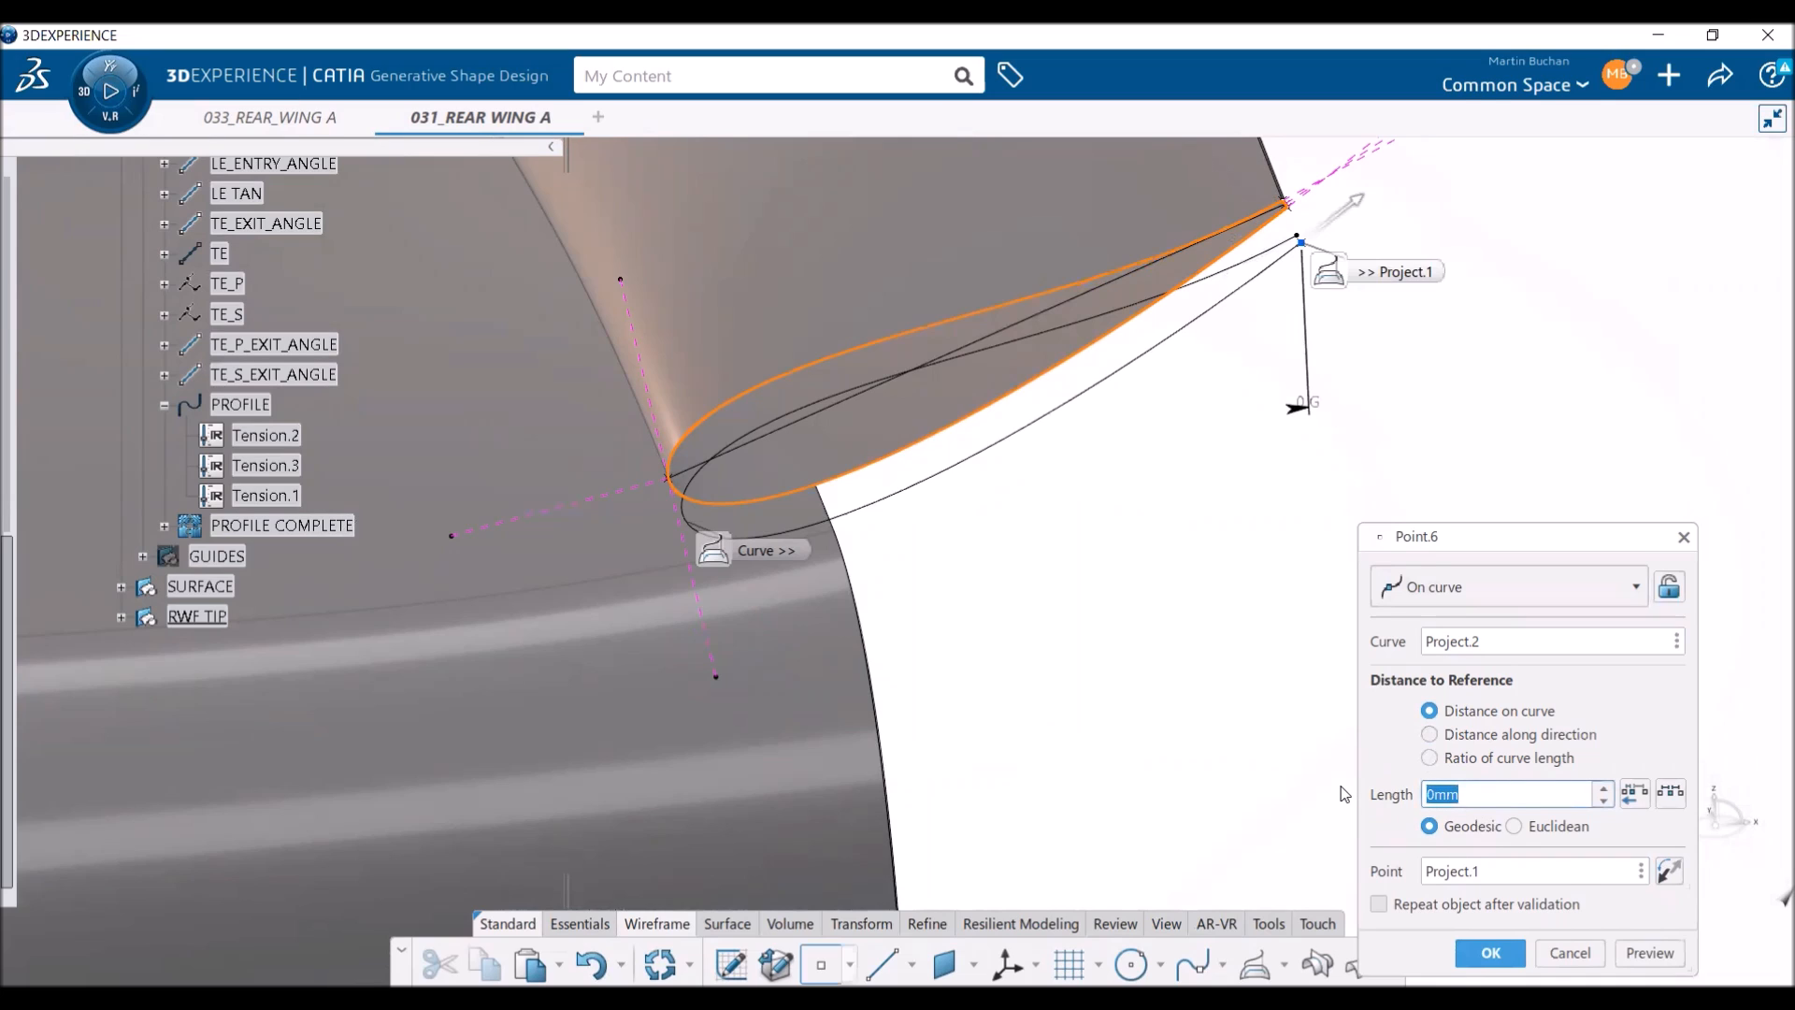
pyautogui.write('150')
pyautogui.click(1649, 952)
pyautogui.click(1363, 211)
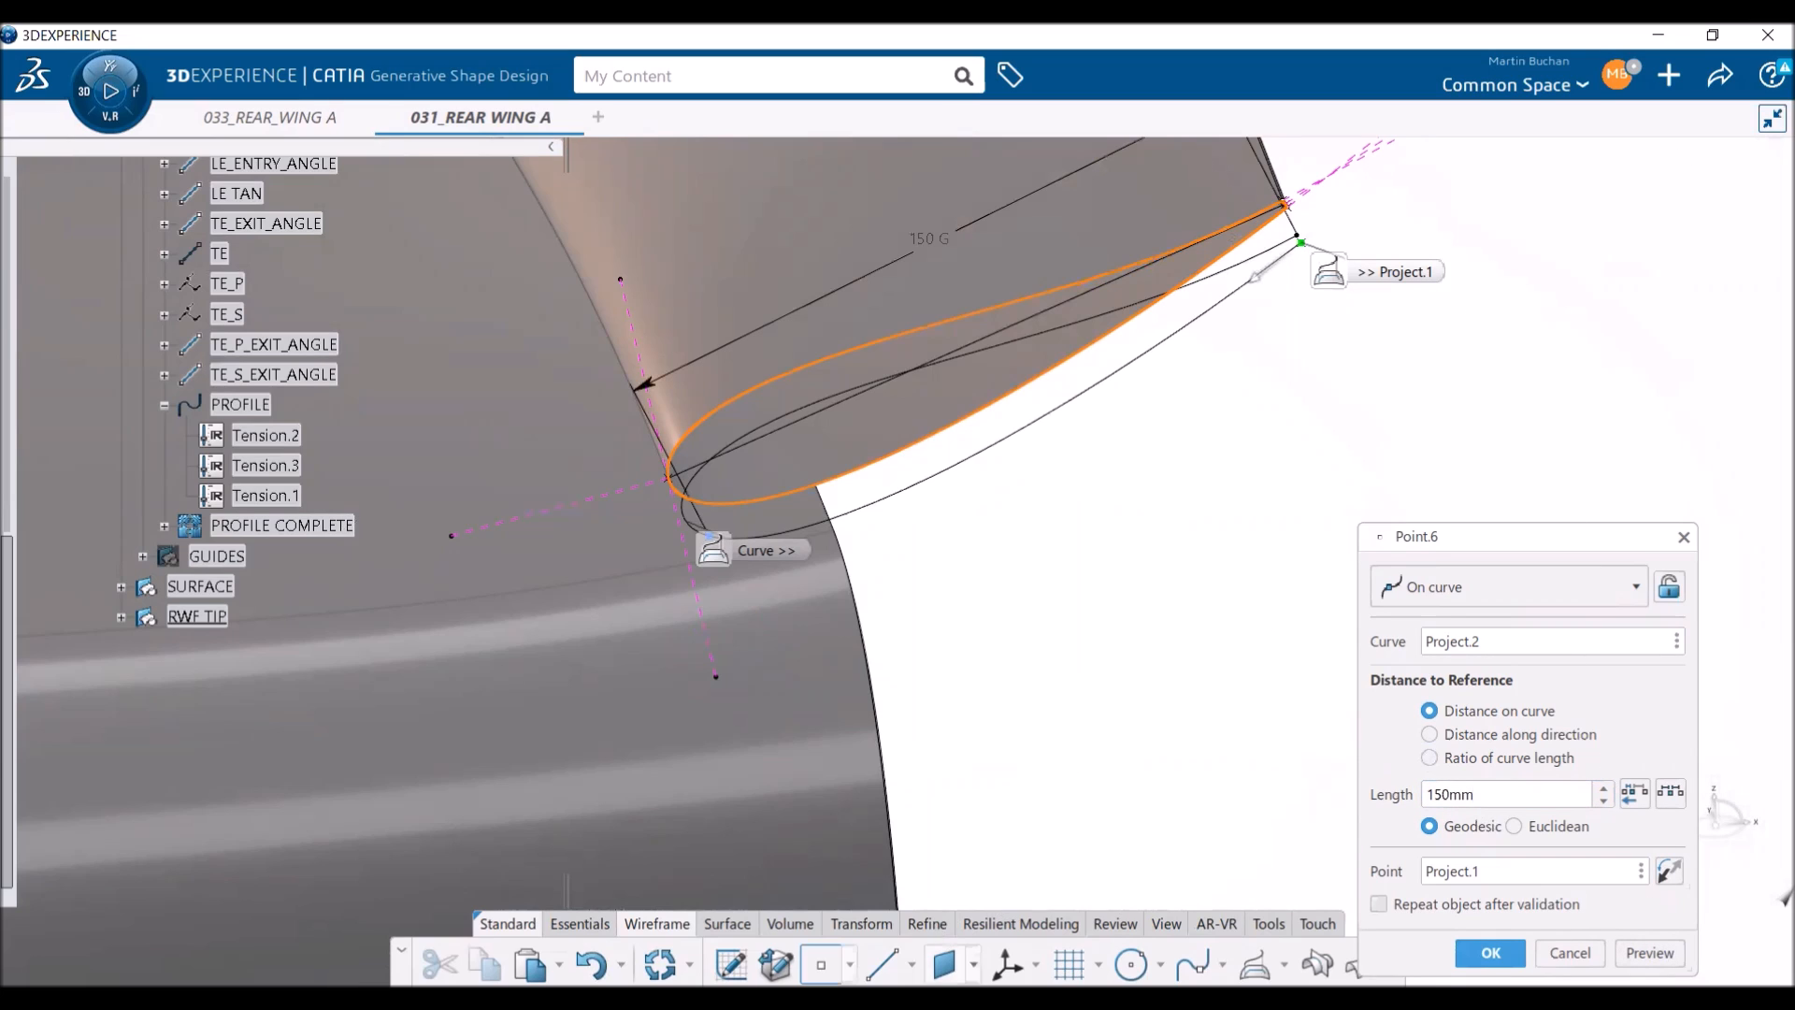
pyautogui.click(1158, 926)
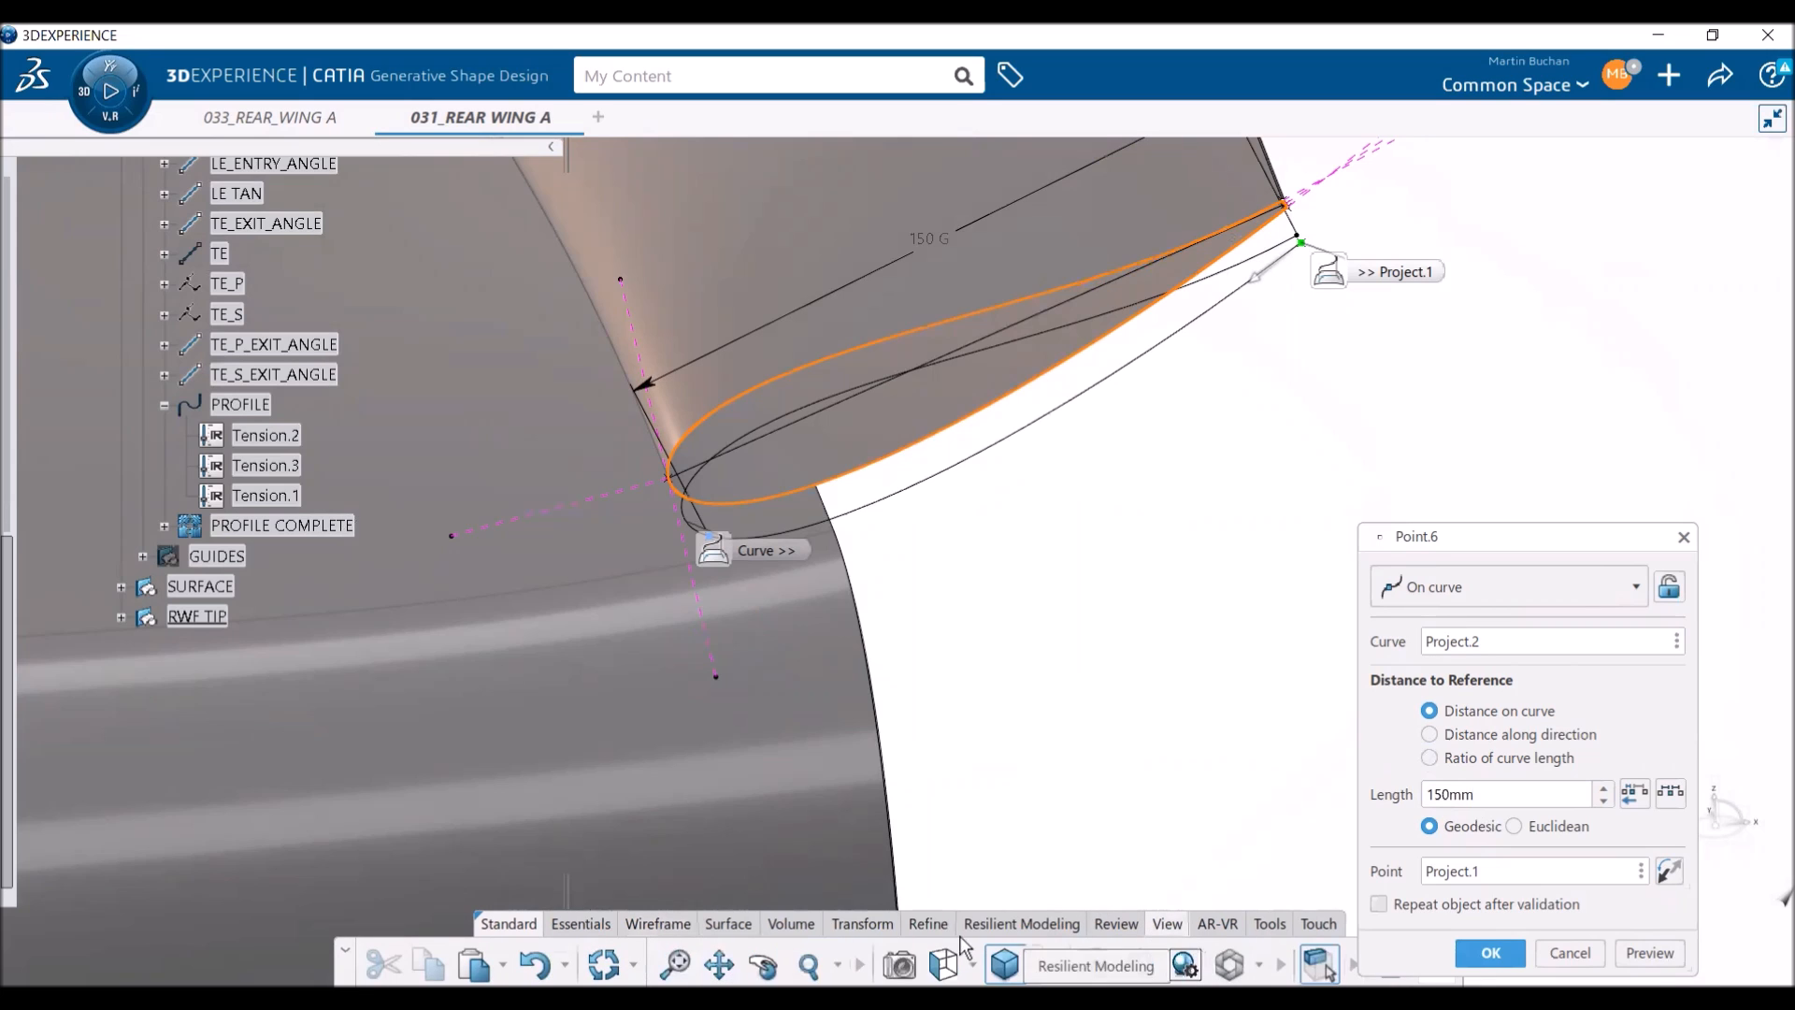
pyautogui.click(943, 963)
pyautogui.moveTo(822, 324); pyautogui.dragTo(829, 365, button='middle')
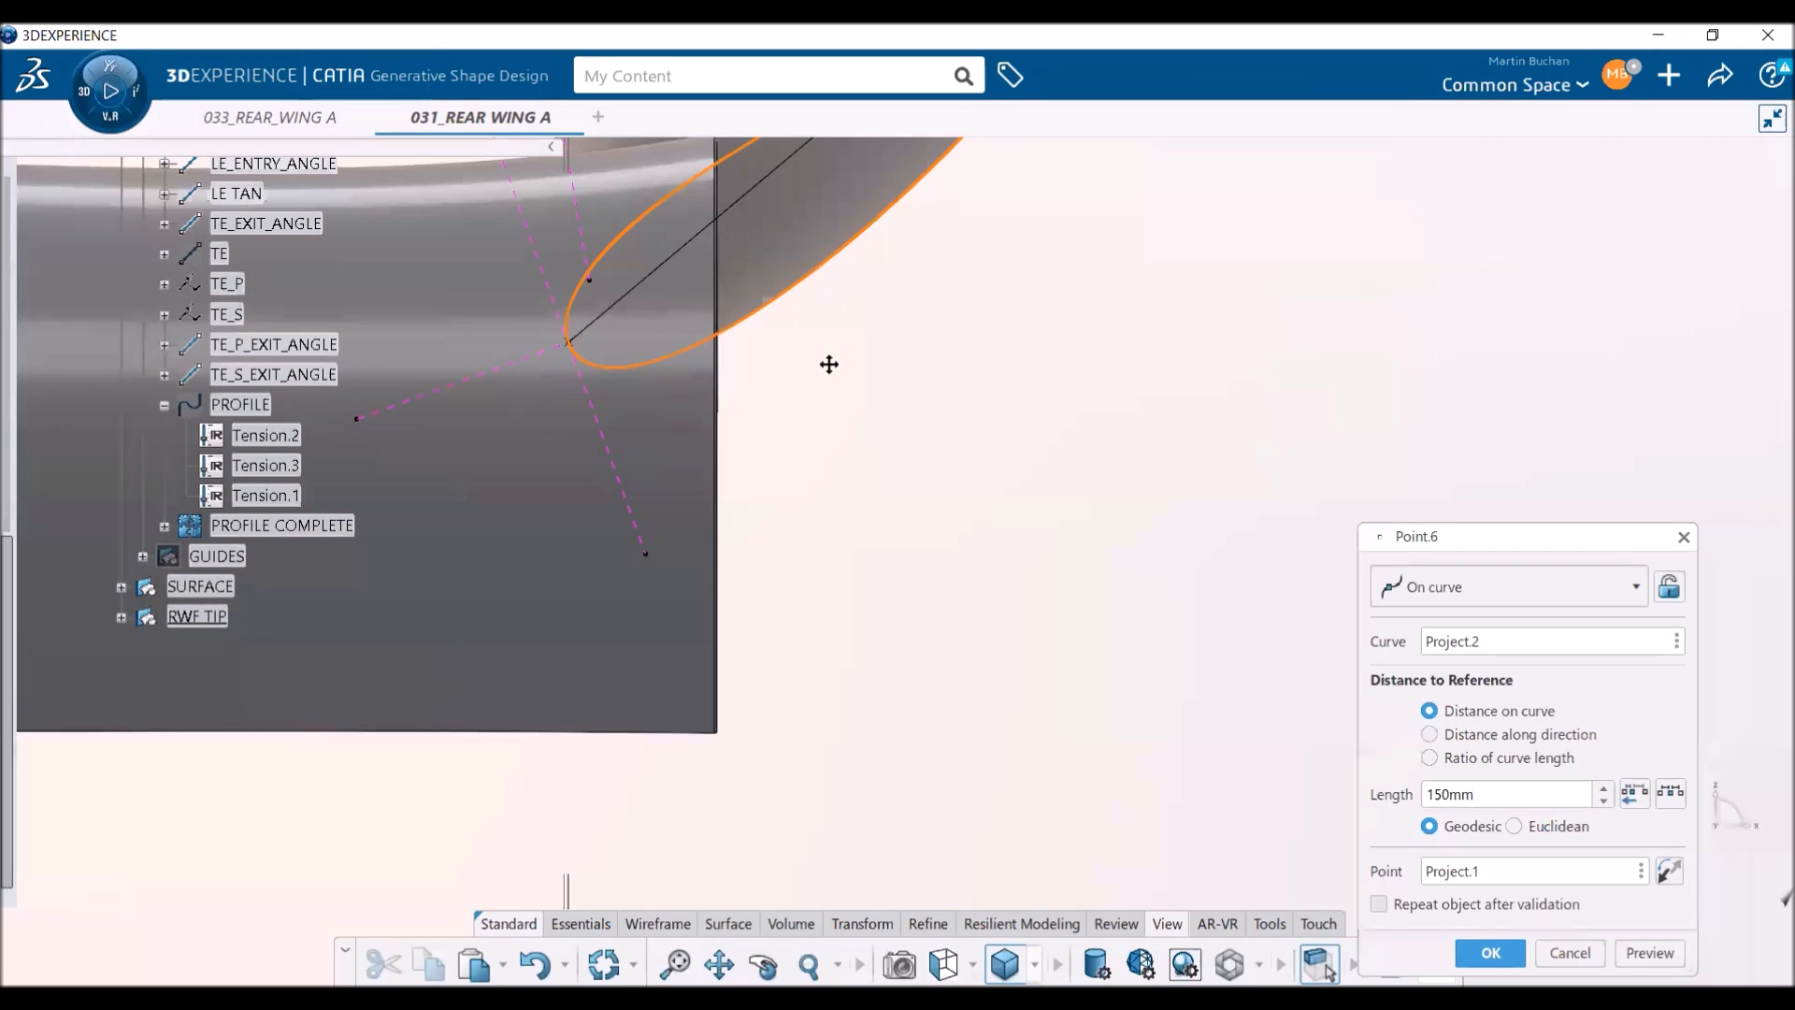
pyautogui.moveTo(820, 668); pyautogui.dragTo(823, 707, button='middle')
pyautogui.moveTo(929, 637); pyautogui.dragTo(942, 672, button='middle')
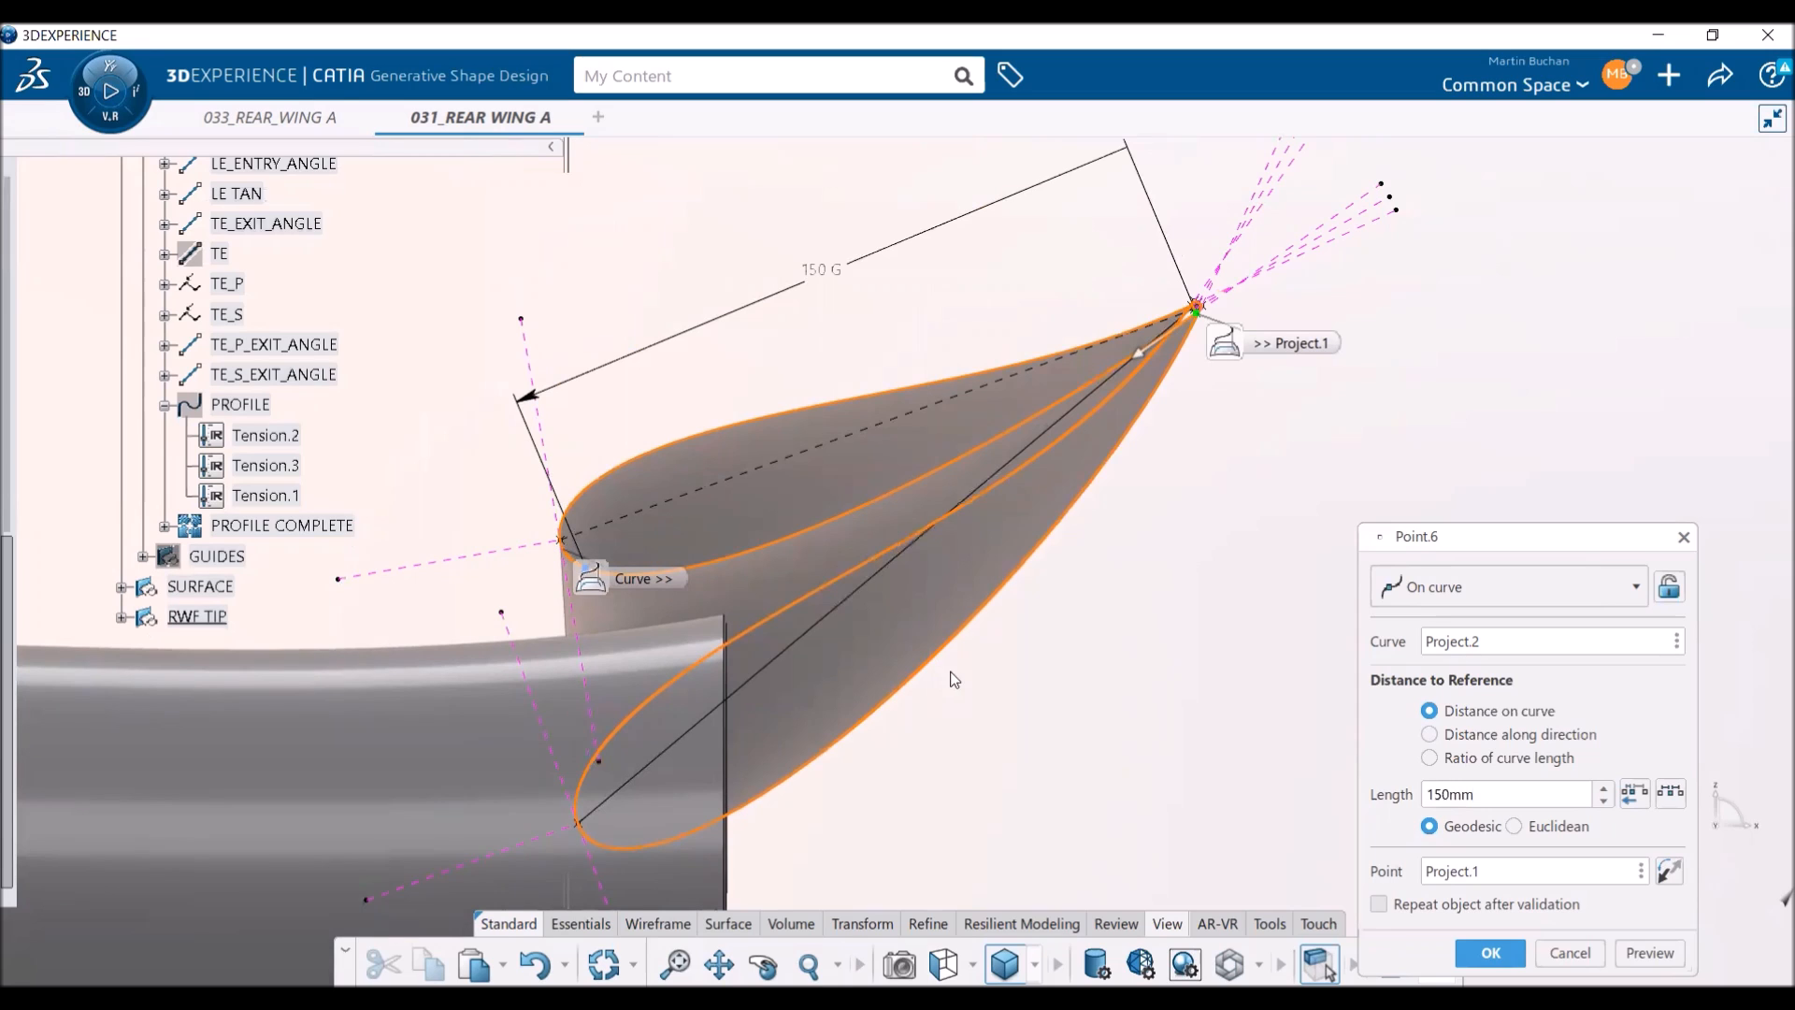
pyautogui.click(1490, 952)
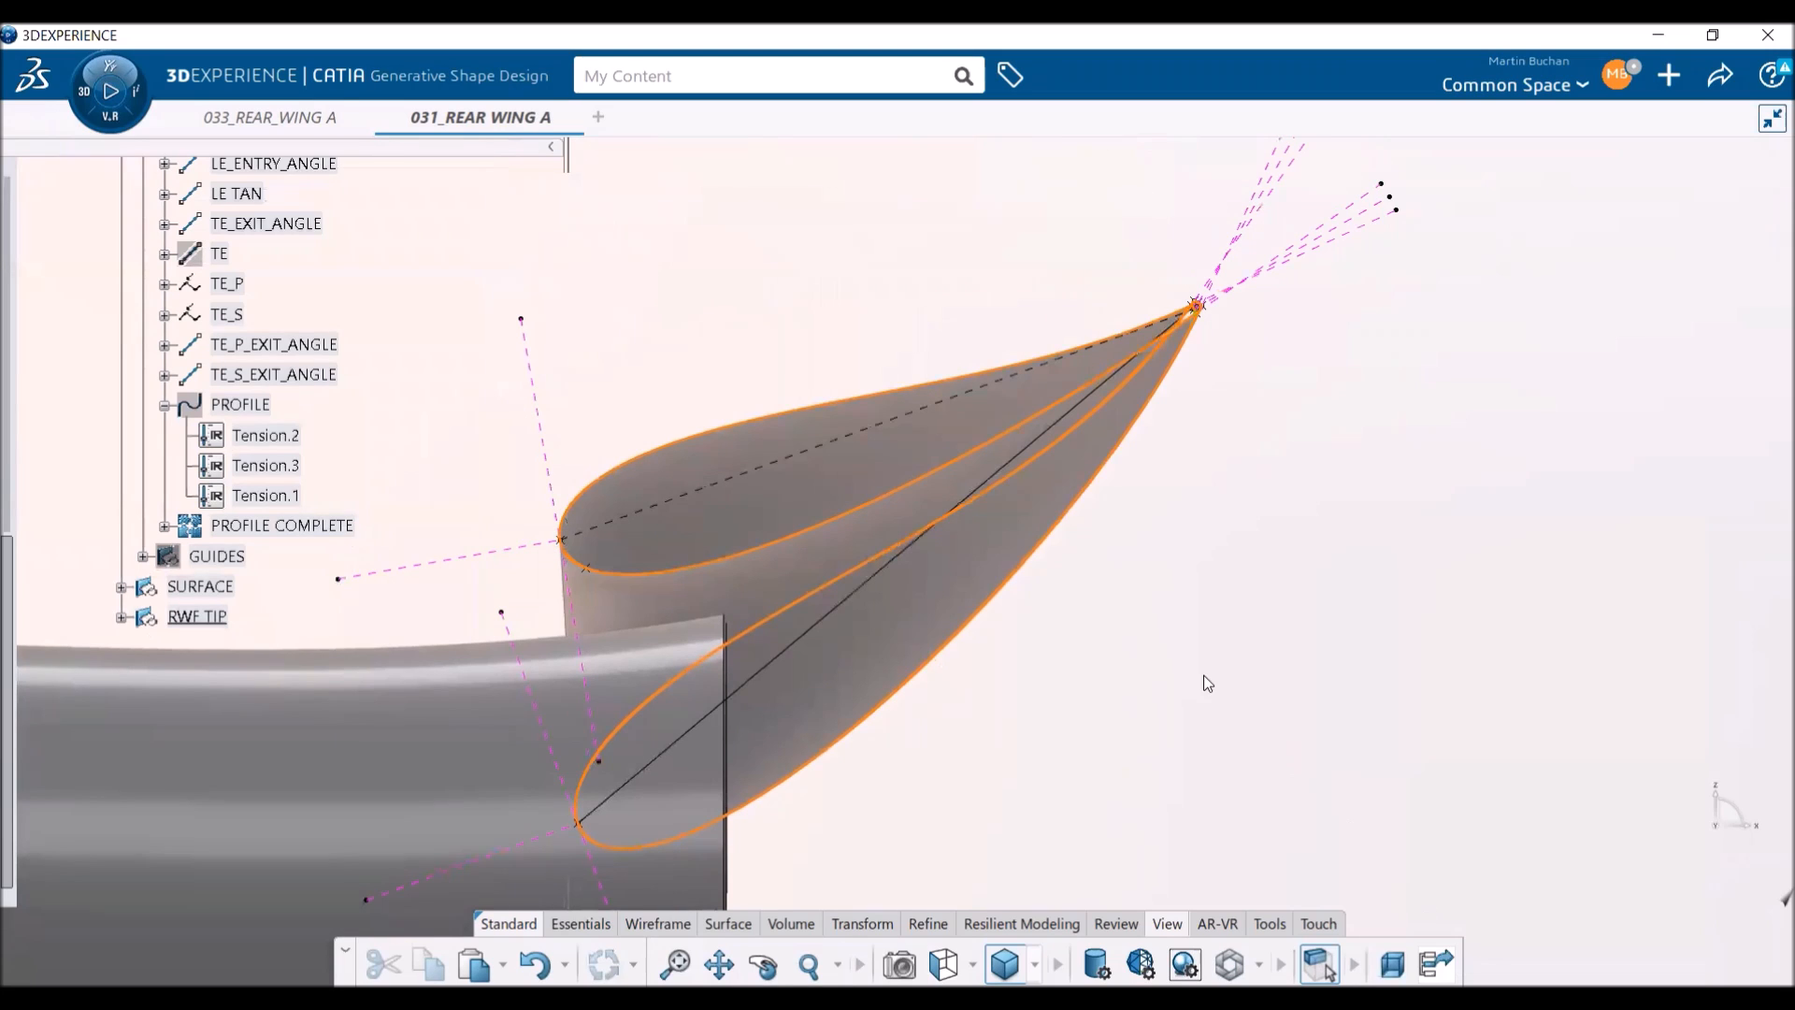
# - Collapse SECTION 2 in the tree and hide the RWMP geometrical set
pyautogui.moveTo(741, 310); pyautogui.dragTo(1233, 586, button='middle')
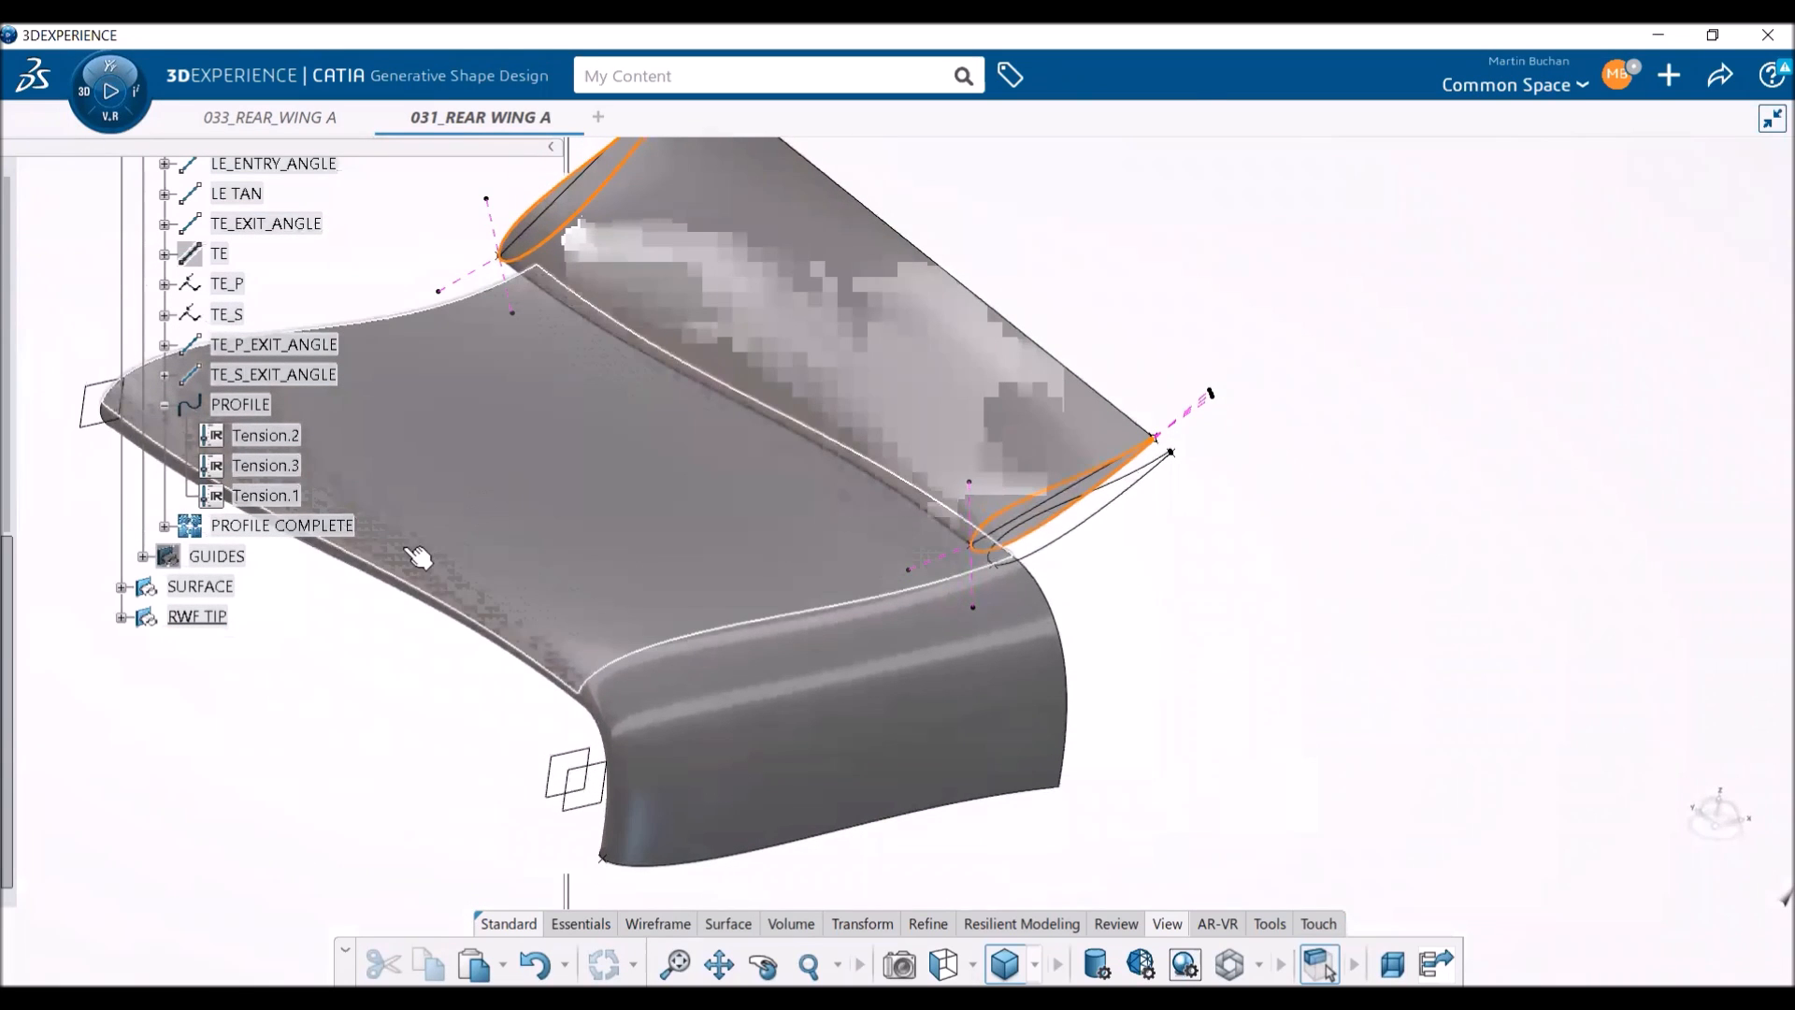
pyautogui.moveTo(510, 503); pyautogui.dragTo(870, 545, button='middle')
pyautogui.scroll(4, 364, 641)
pyautogui.scroll(10, 365, 642)
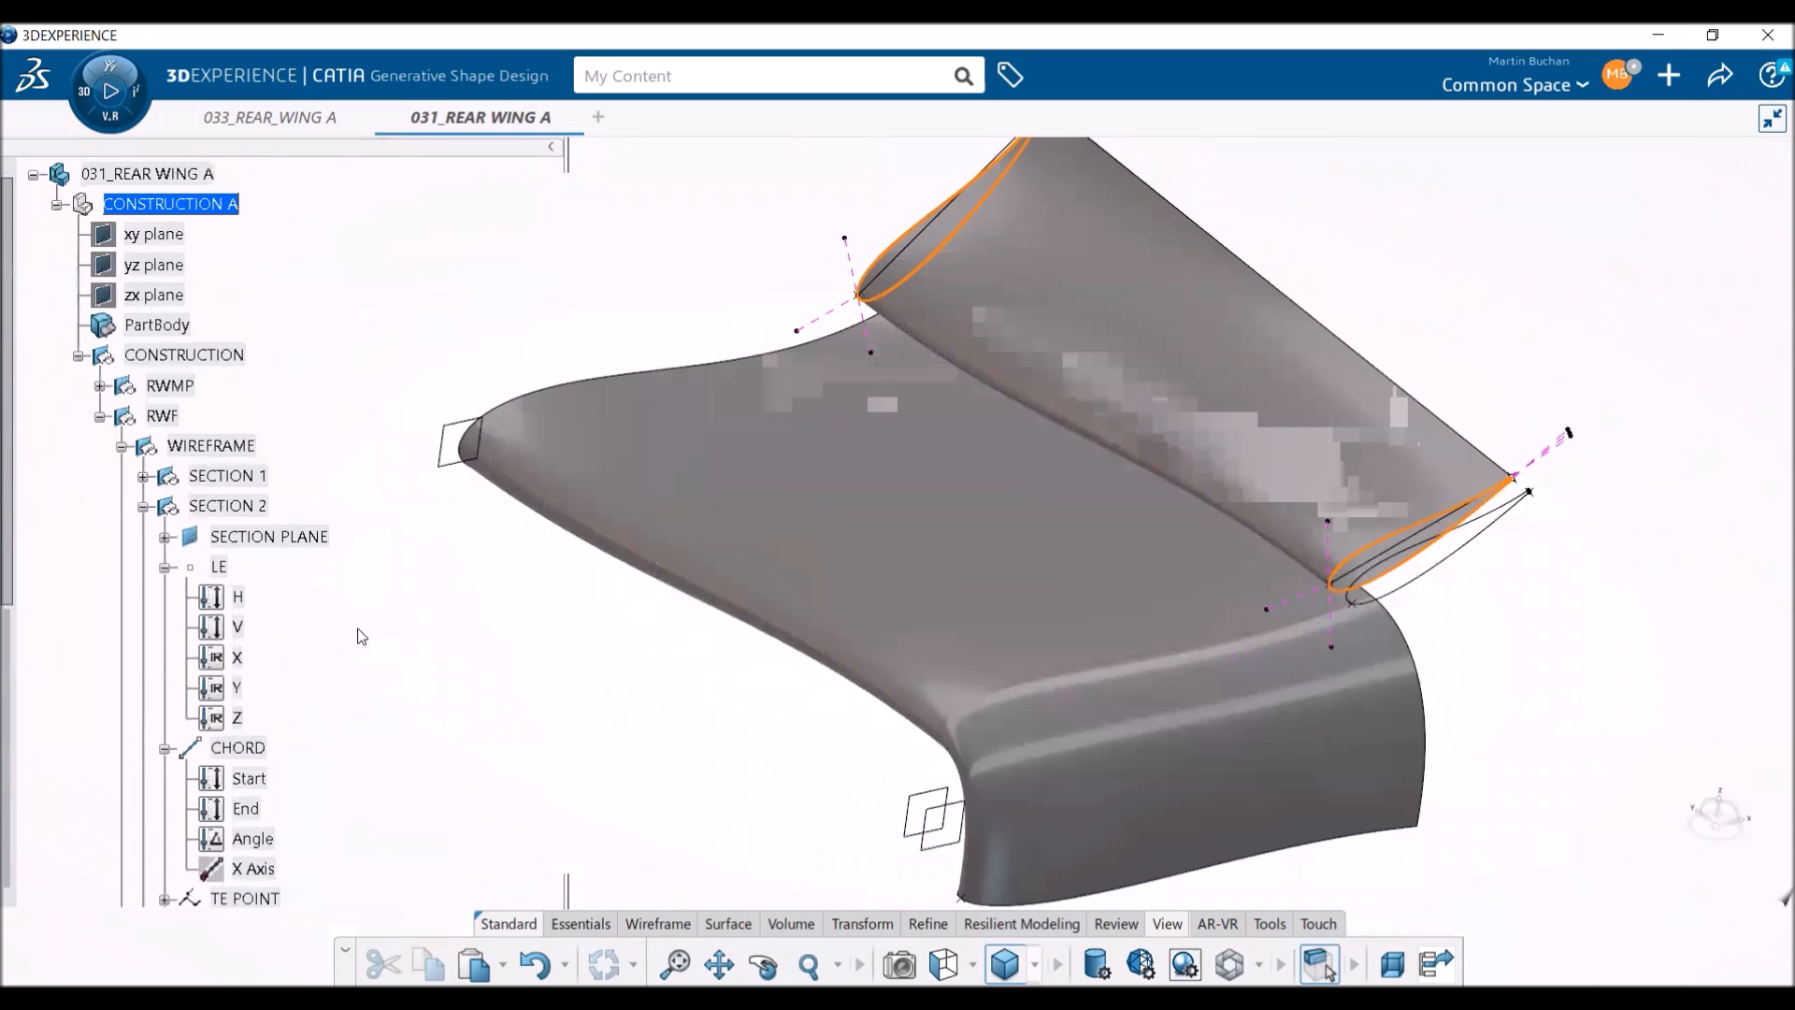
pyautogui.click(143, 506)
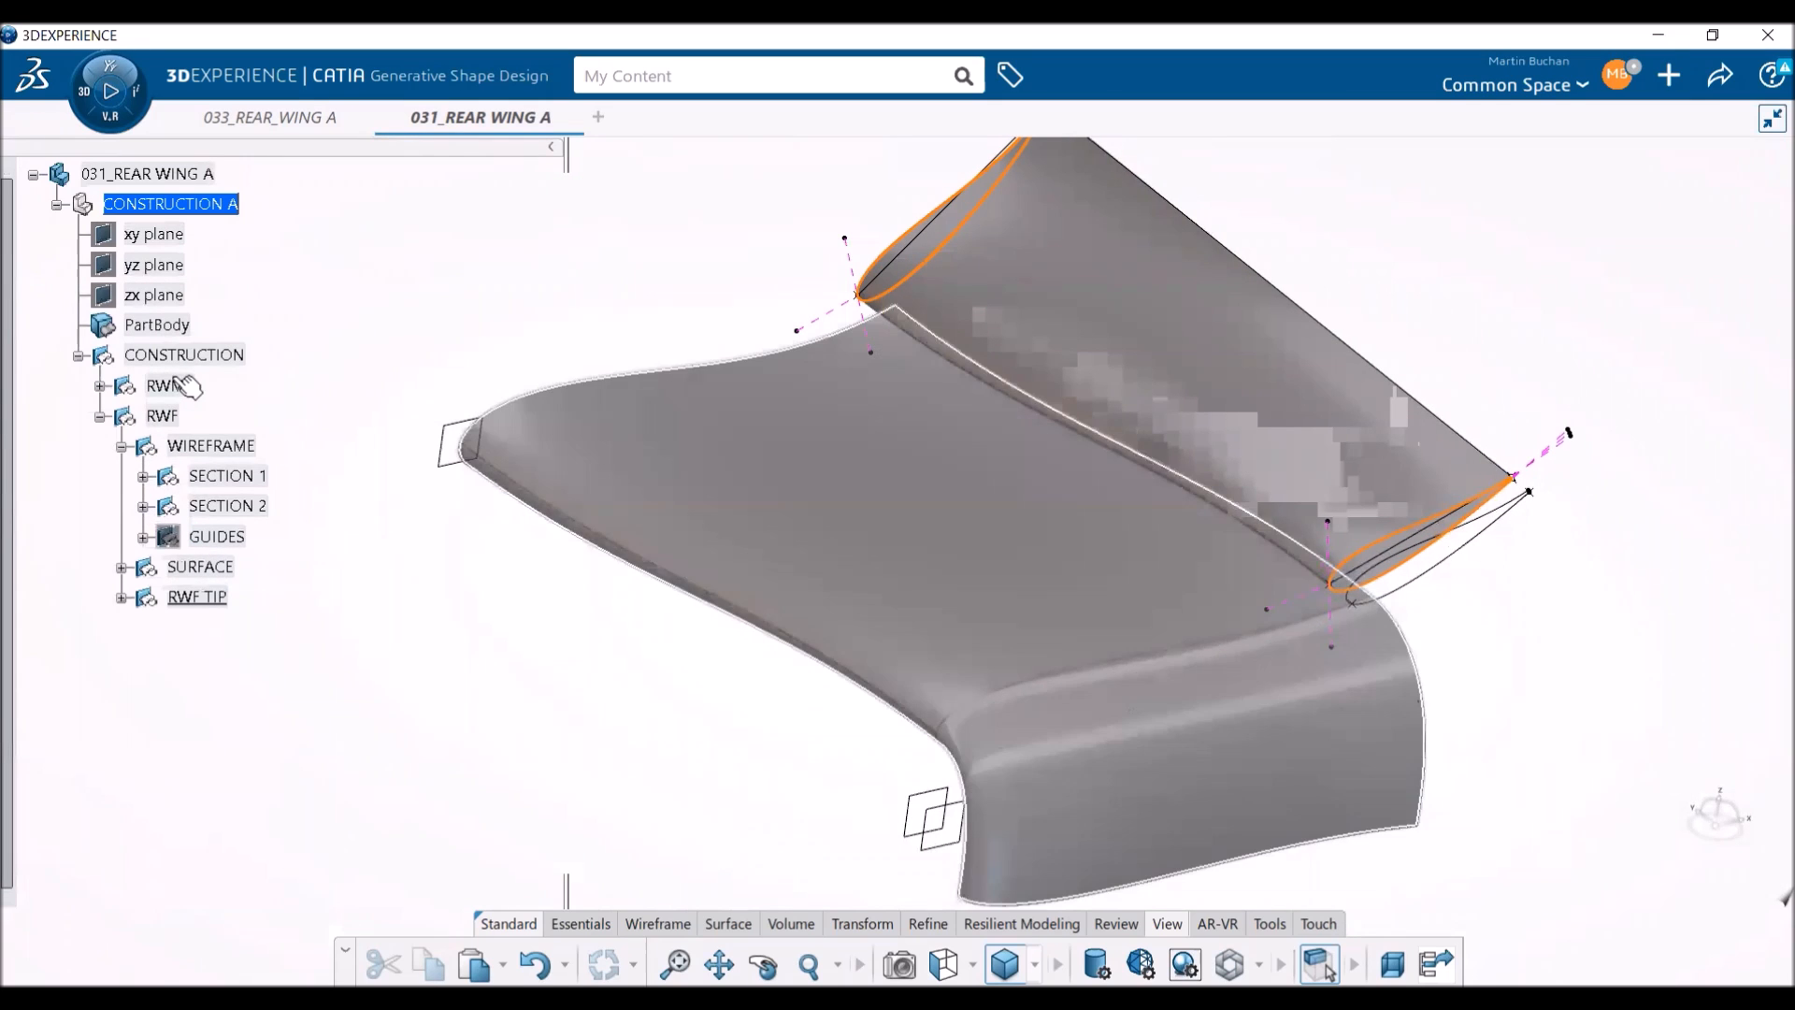
pyautogui.rightClick(169, 386)
pyautogui.click(207, 445)
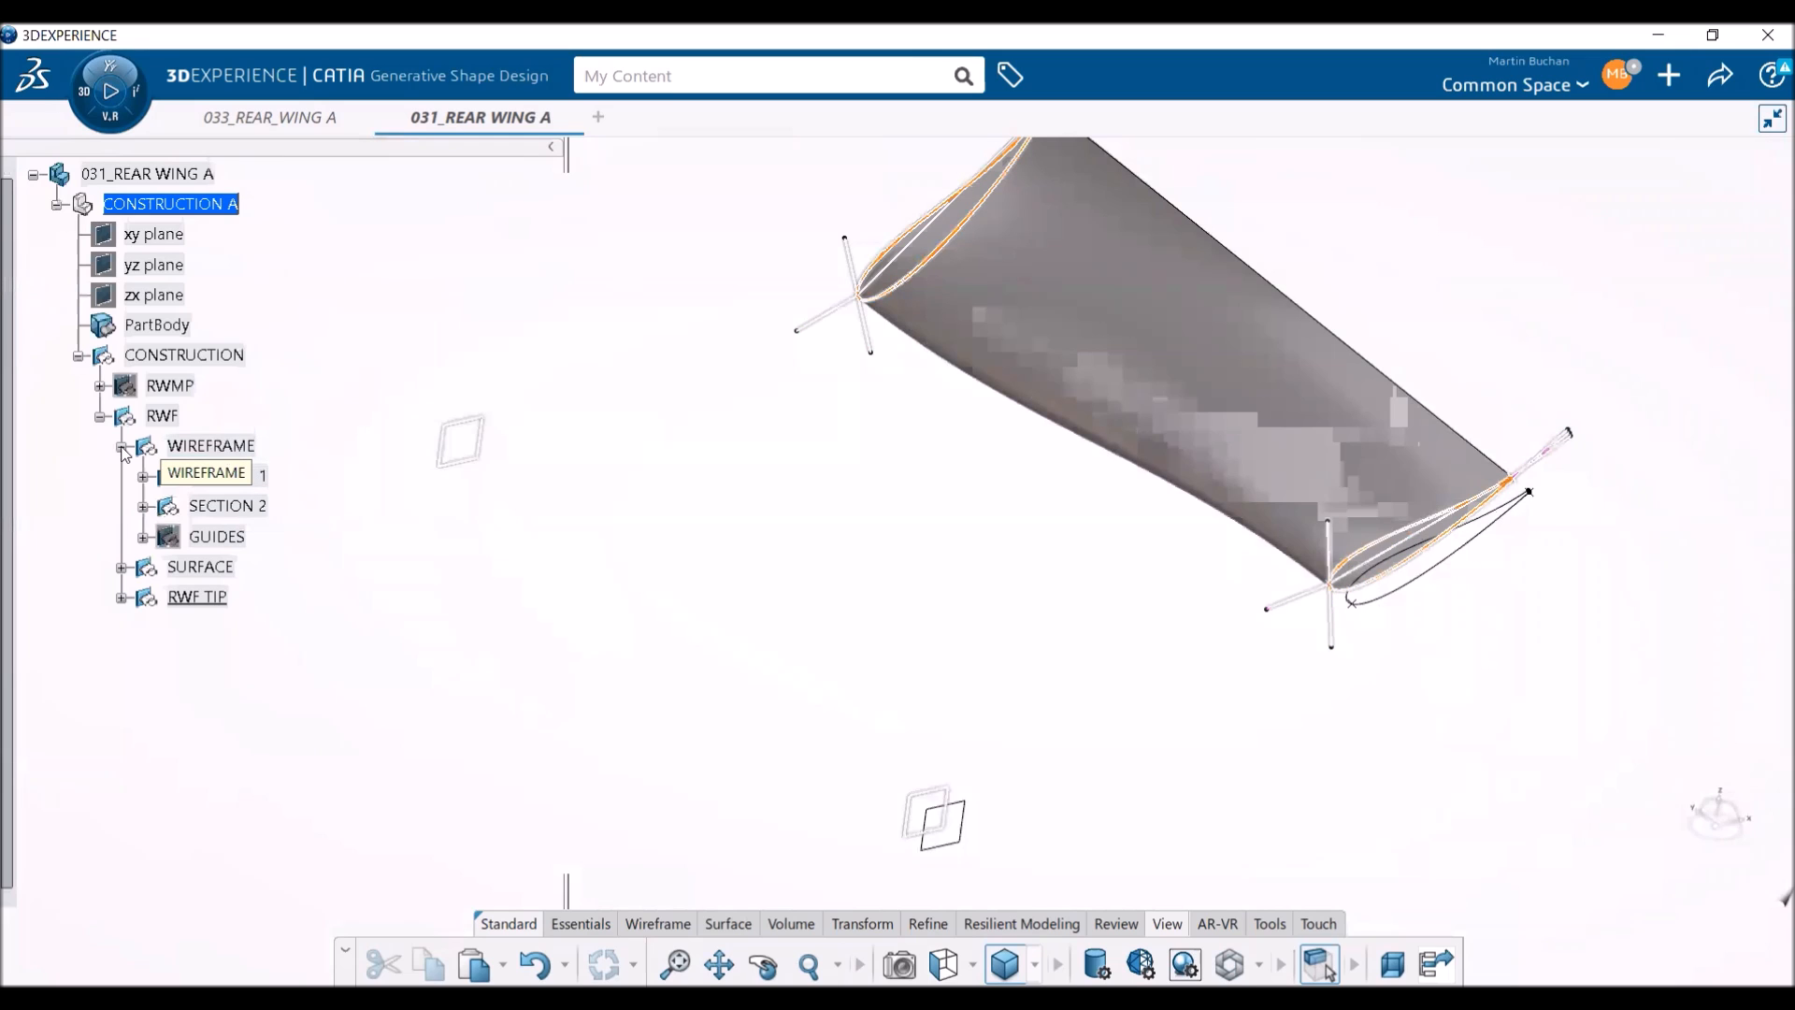
# - Hide RWF's WIREFRAME and SURFACE sets so only the RWF TIP geometry is displayed
pyautogui.click(122, 446)
pyautogui.click(202, 453)
pyautogui.keyDown('ctrl'); pyautogui.click(200, 476); pyautogui.keyUp('ctrl')
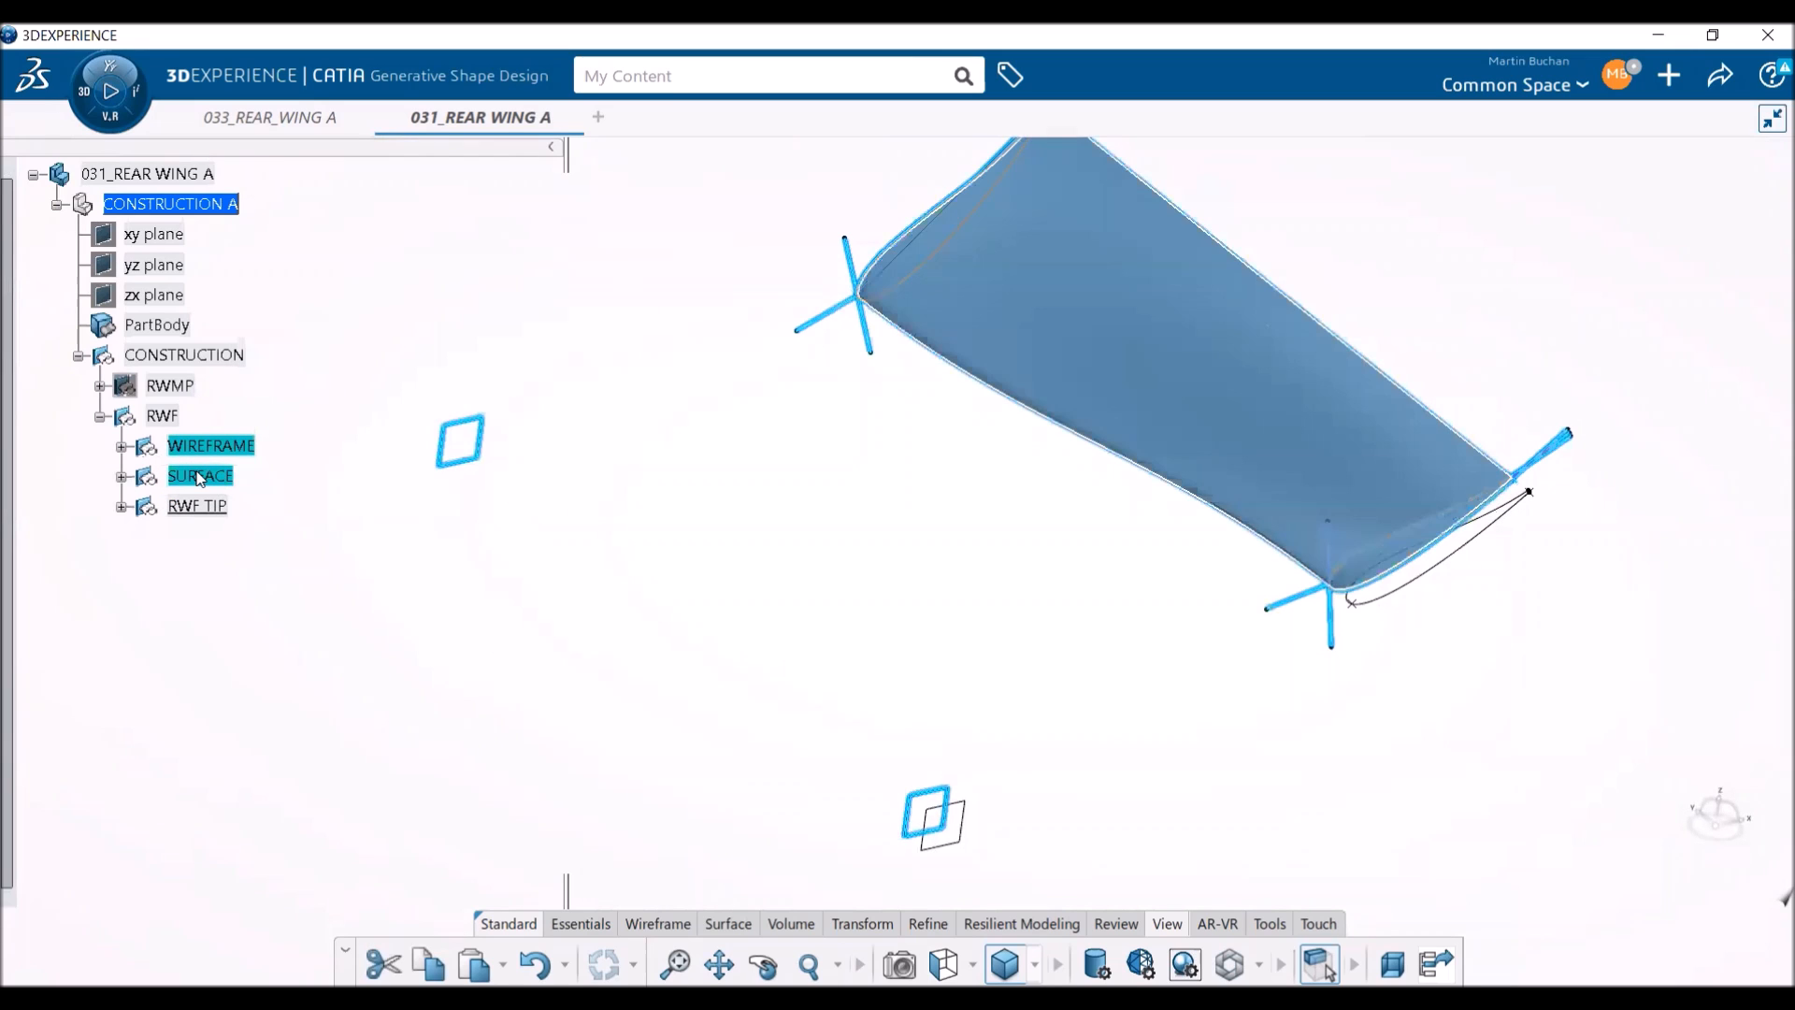
pyautogui.rightClick(249, 432)
pyautogui.click(271, 424)
# - Split the projected profile at the new on-curve point, keeping the lower portion that runs to the trailing edge
pyautogui.moveTo(1234, 662); pyautogui.dragTo(537, 792, button='middle')
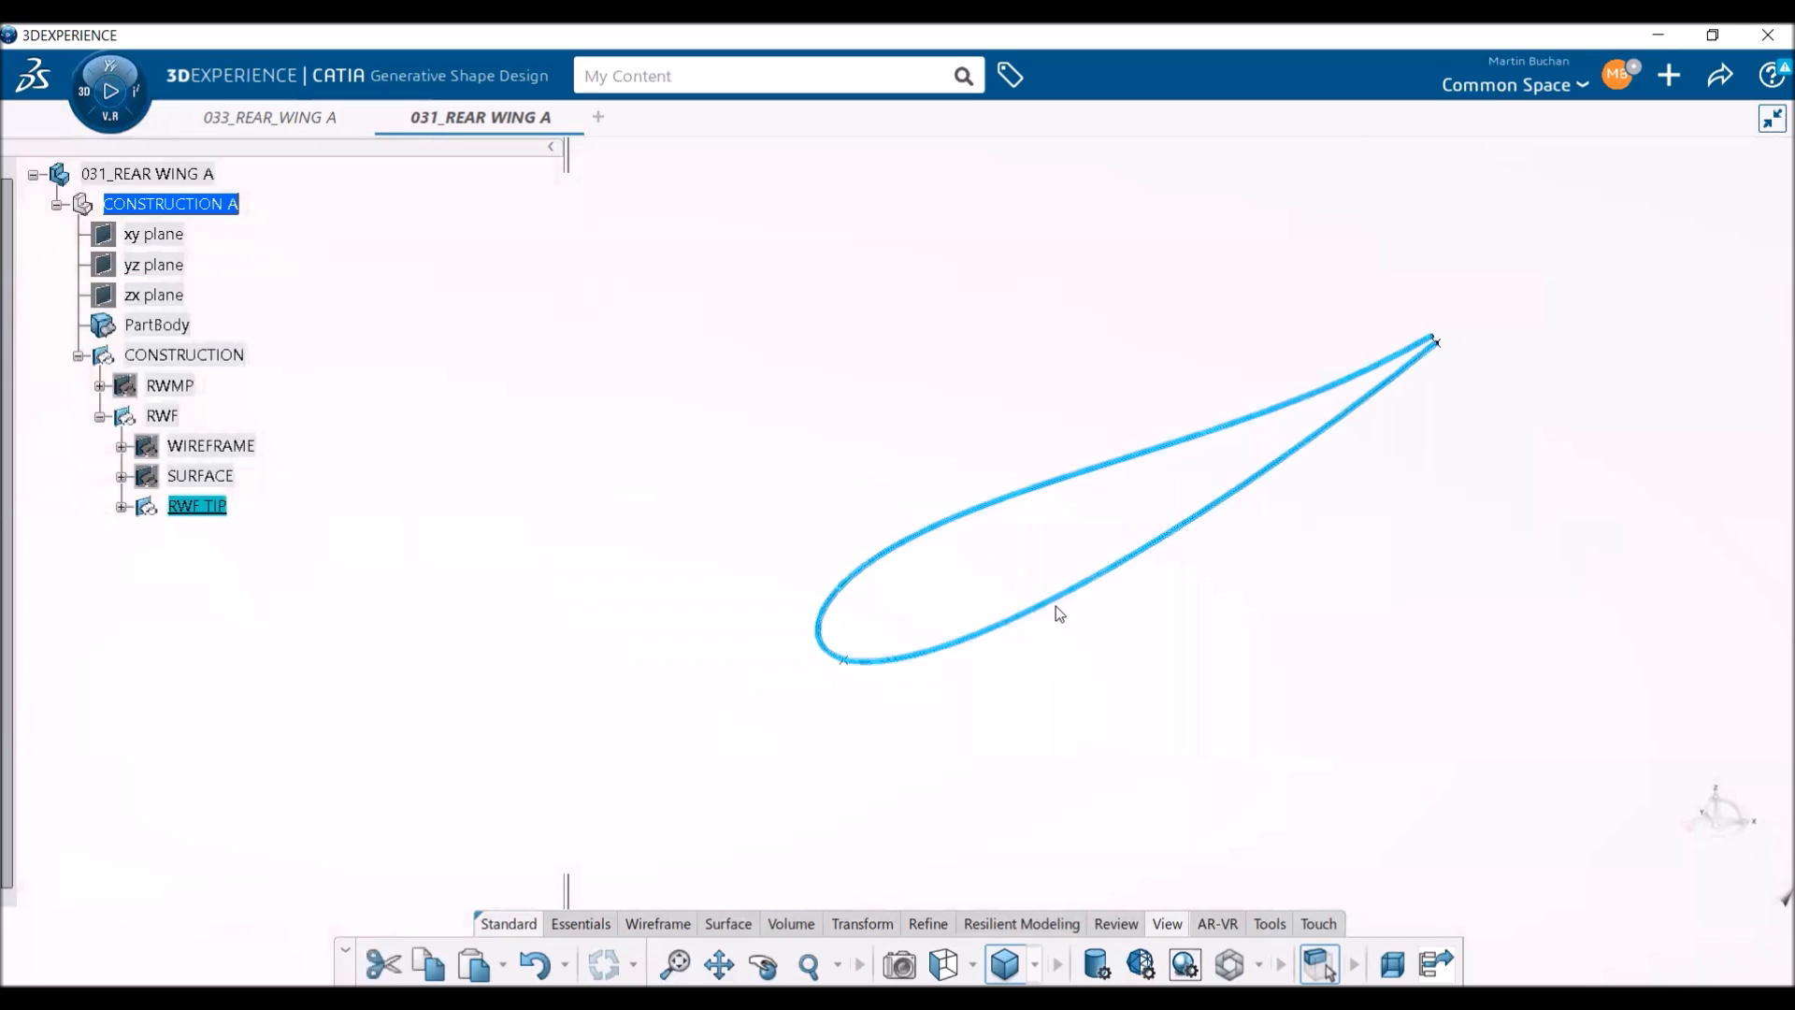
pyautogui.rightClick(1057, 606)
pyautogui.click(1147, 448)
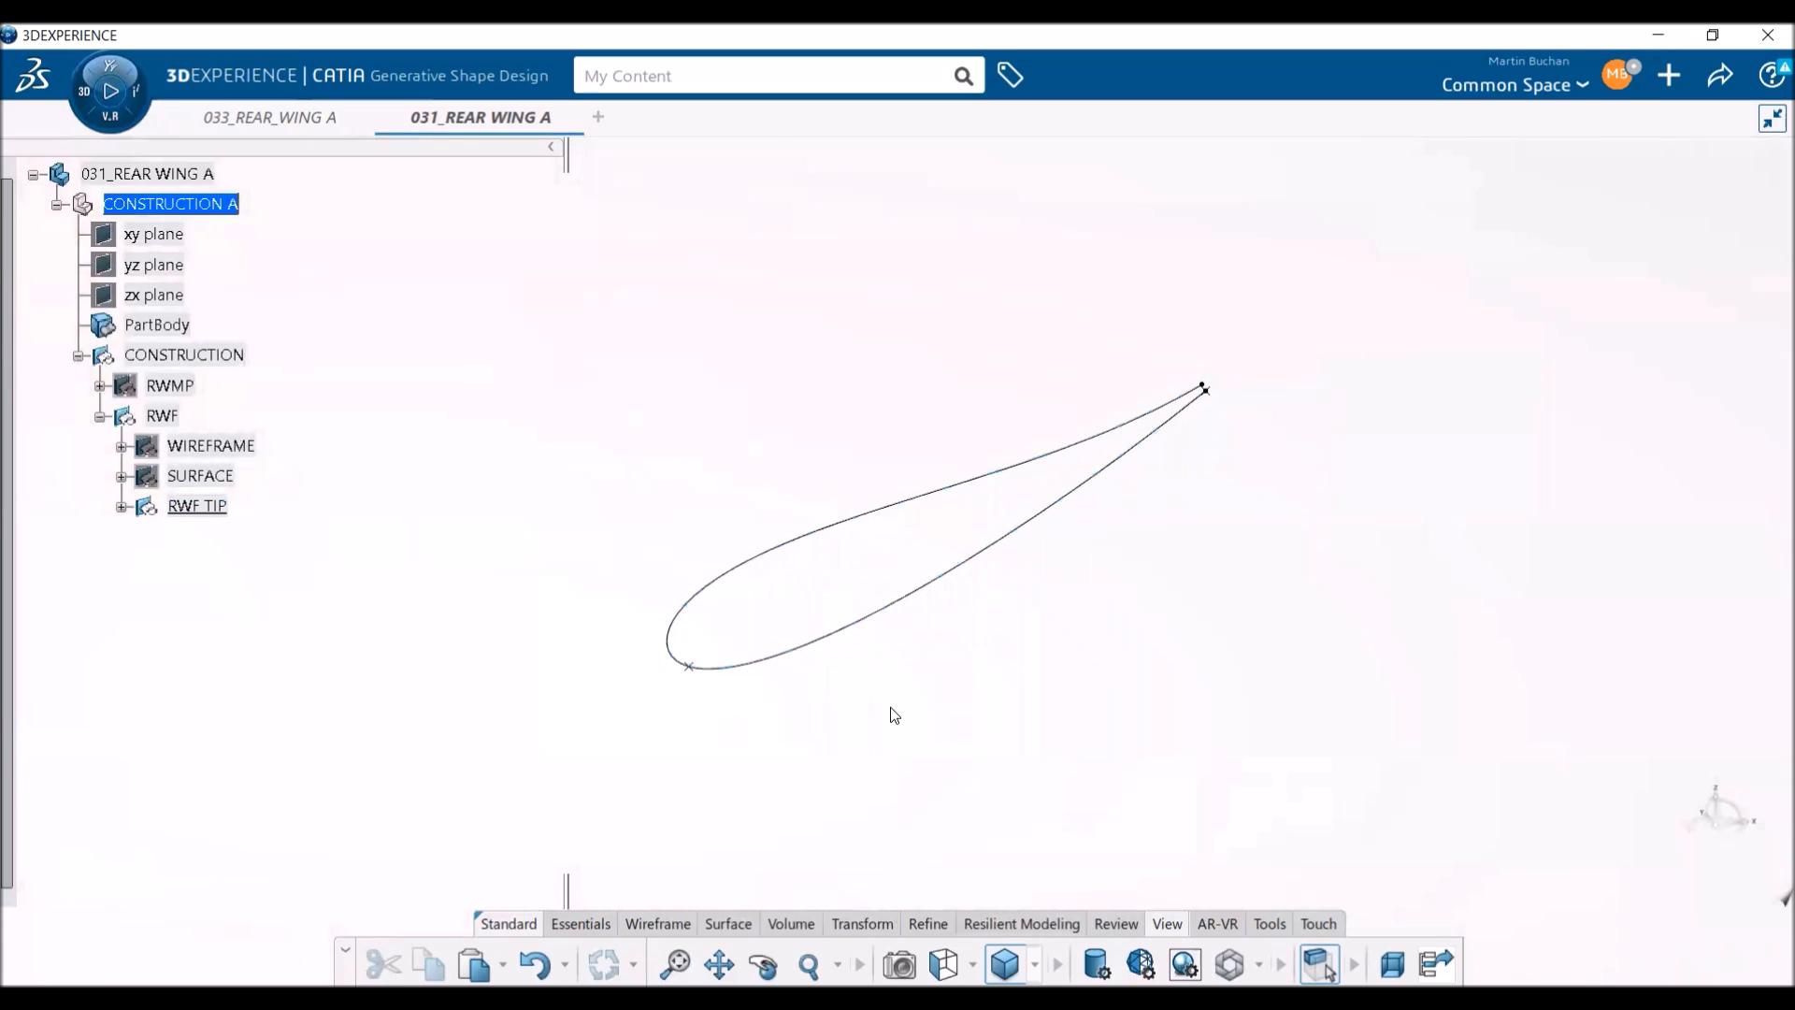
pyautogui.moveTo(891, 699); pyautogui.dragTo(898, 649, button='middle')
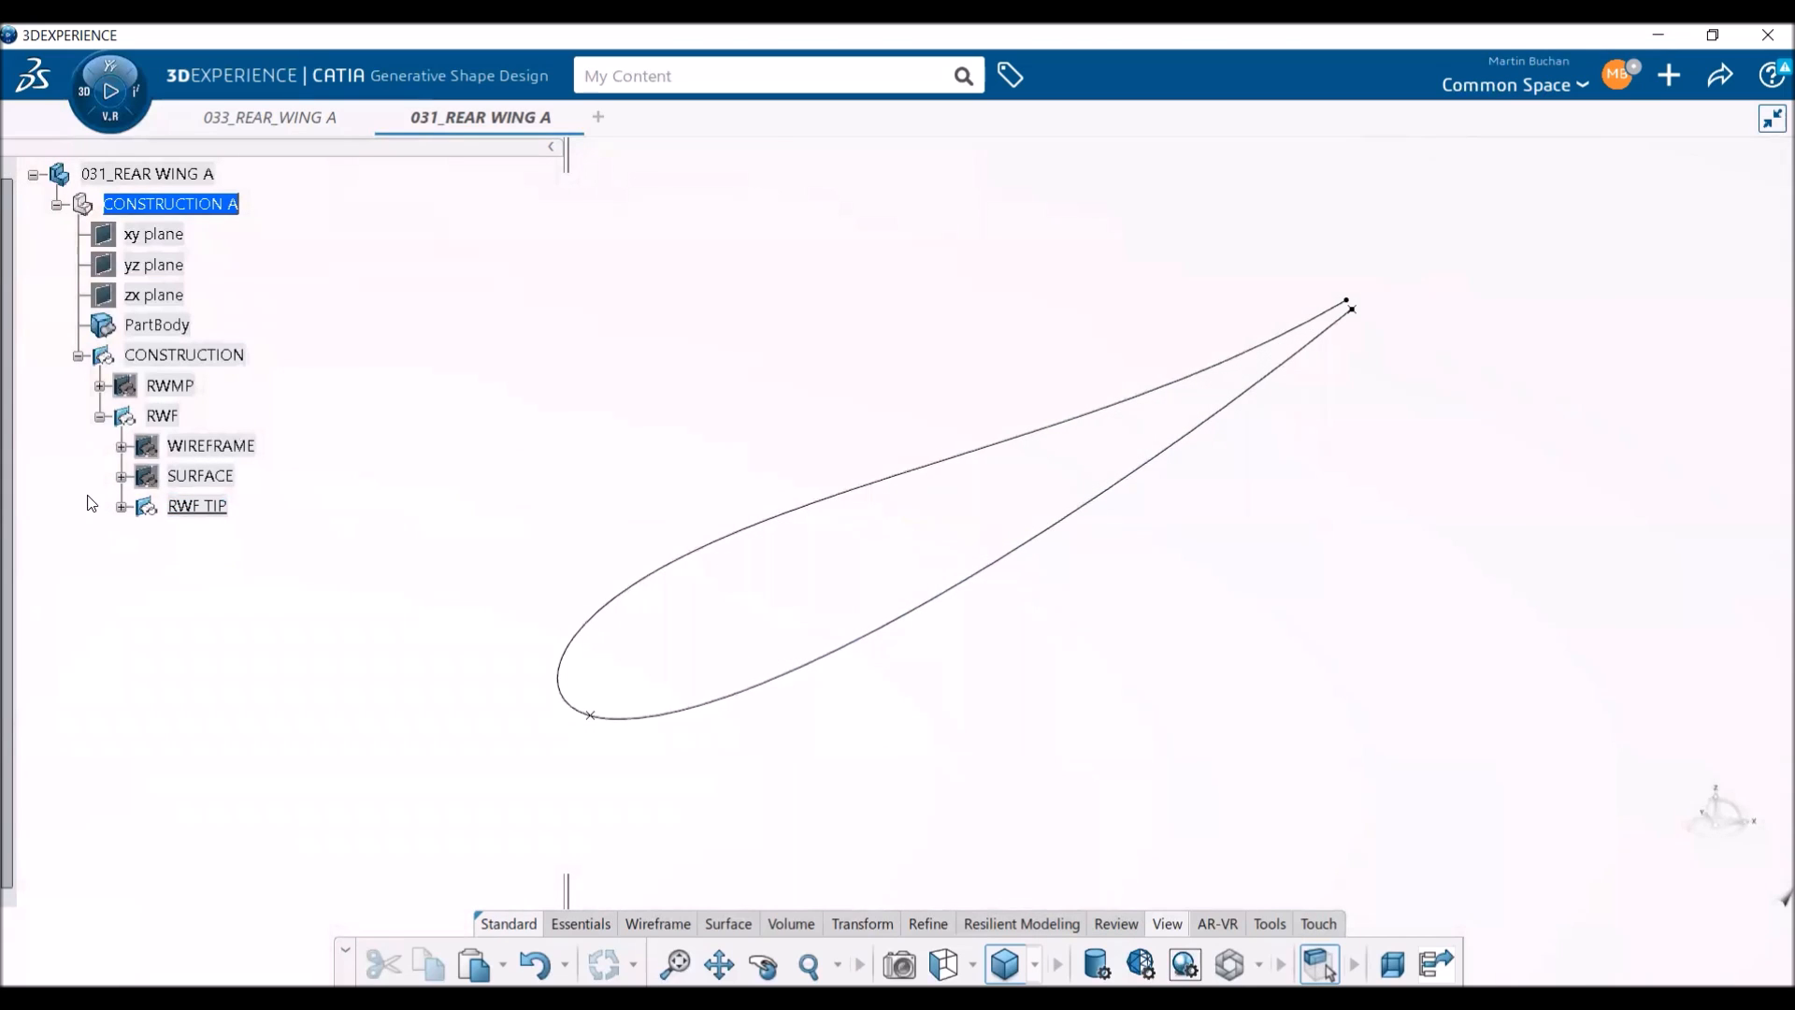
pyautogui.click(121, 506)
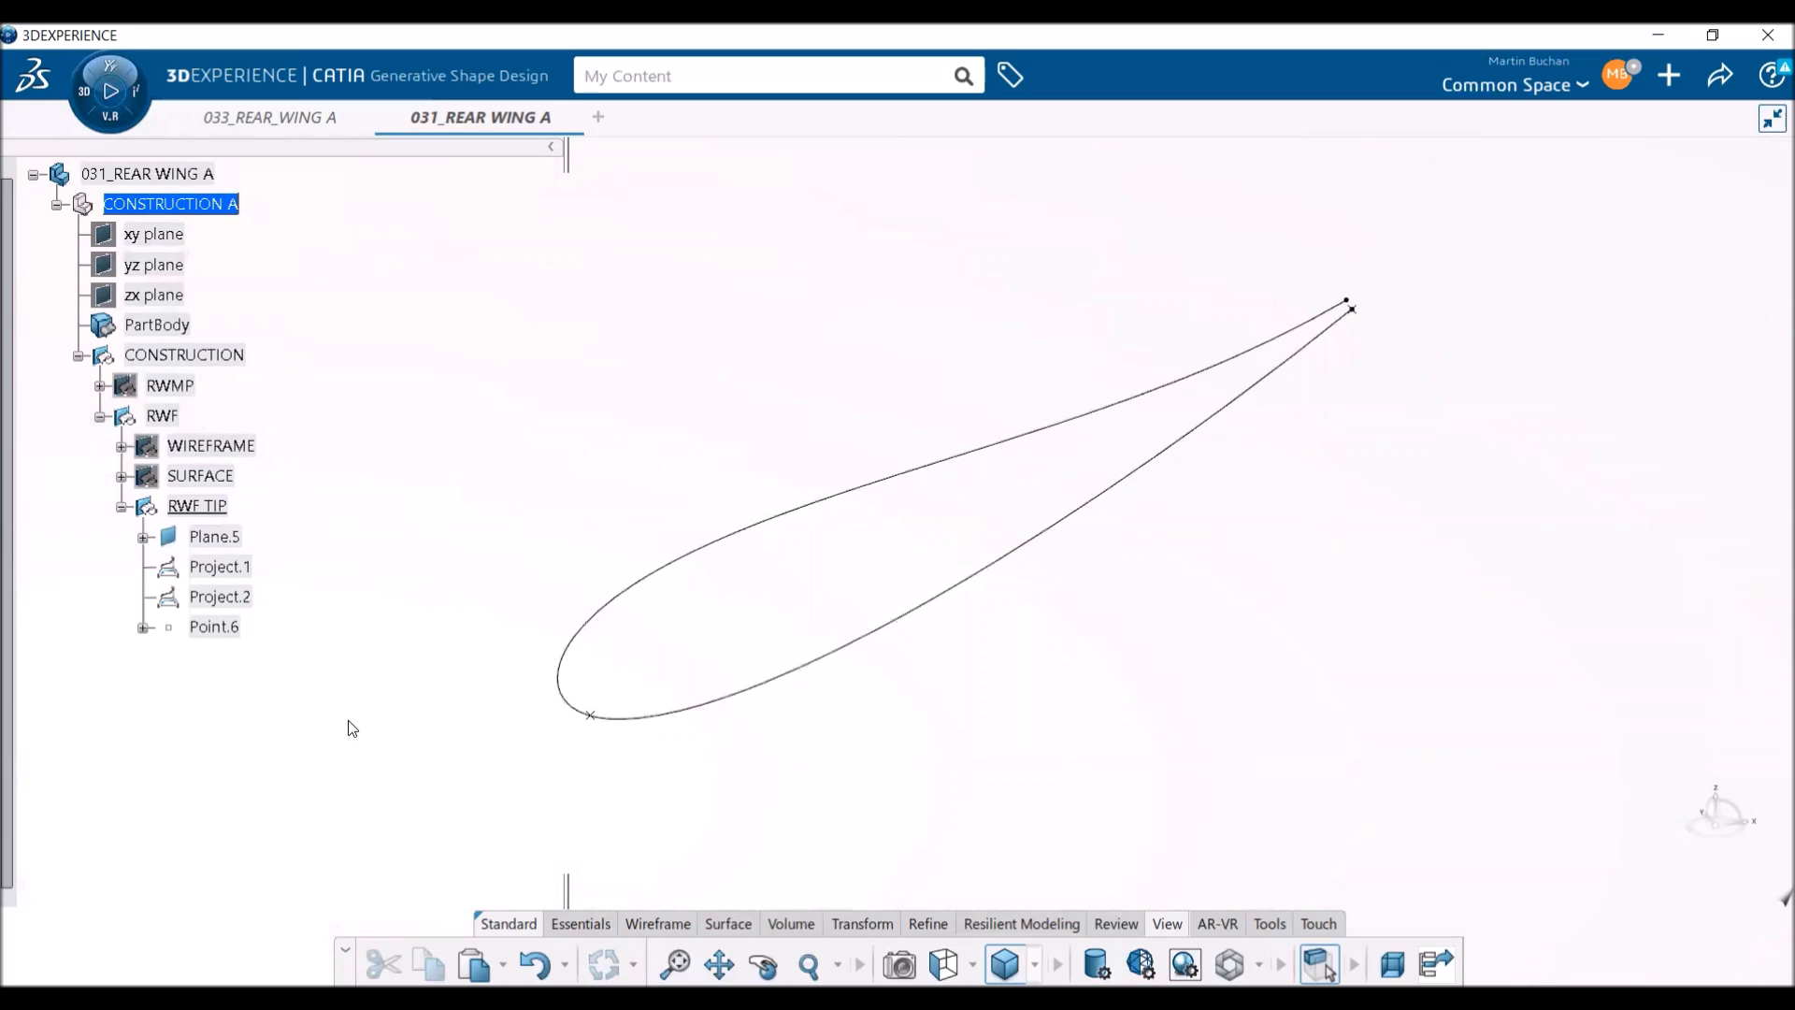
pyautogui.click(598, 924)
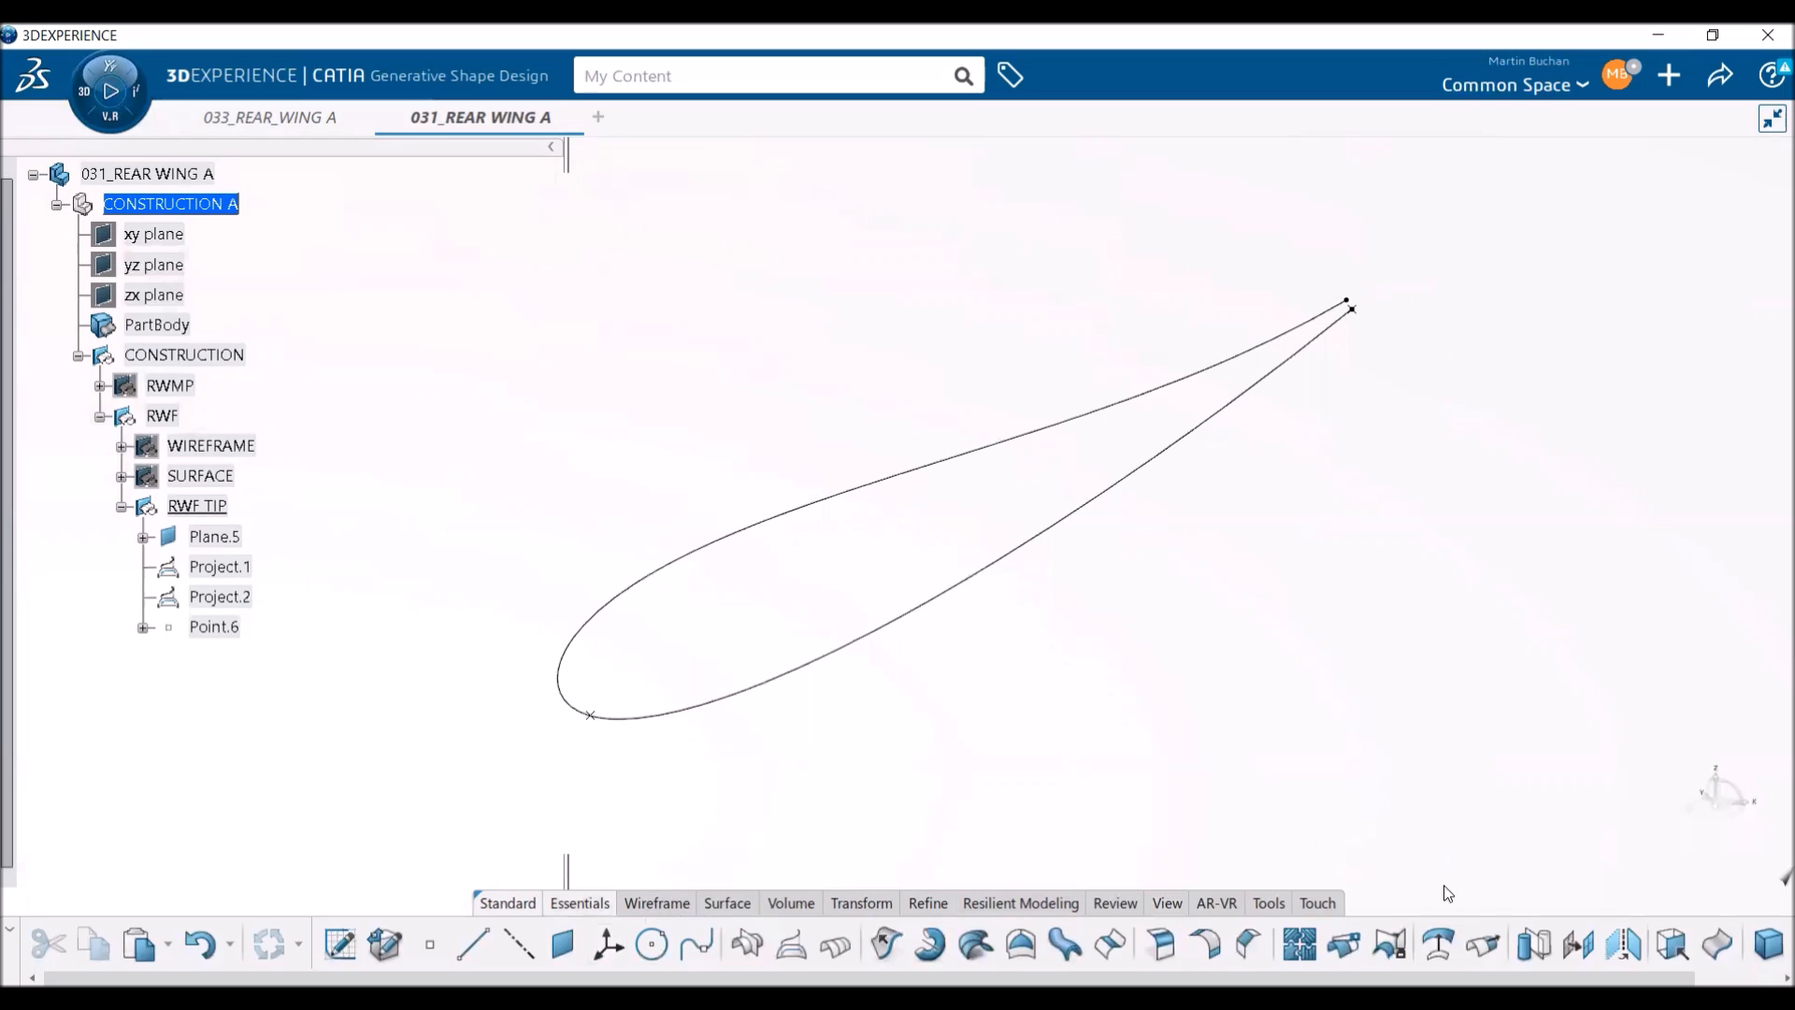
pyautogui.click(1343, 944)
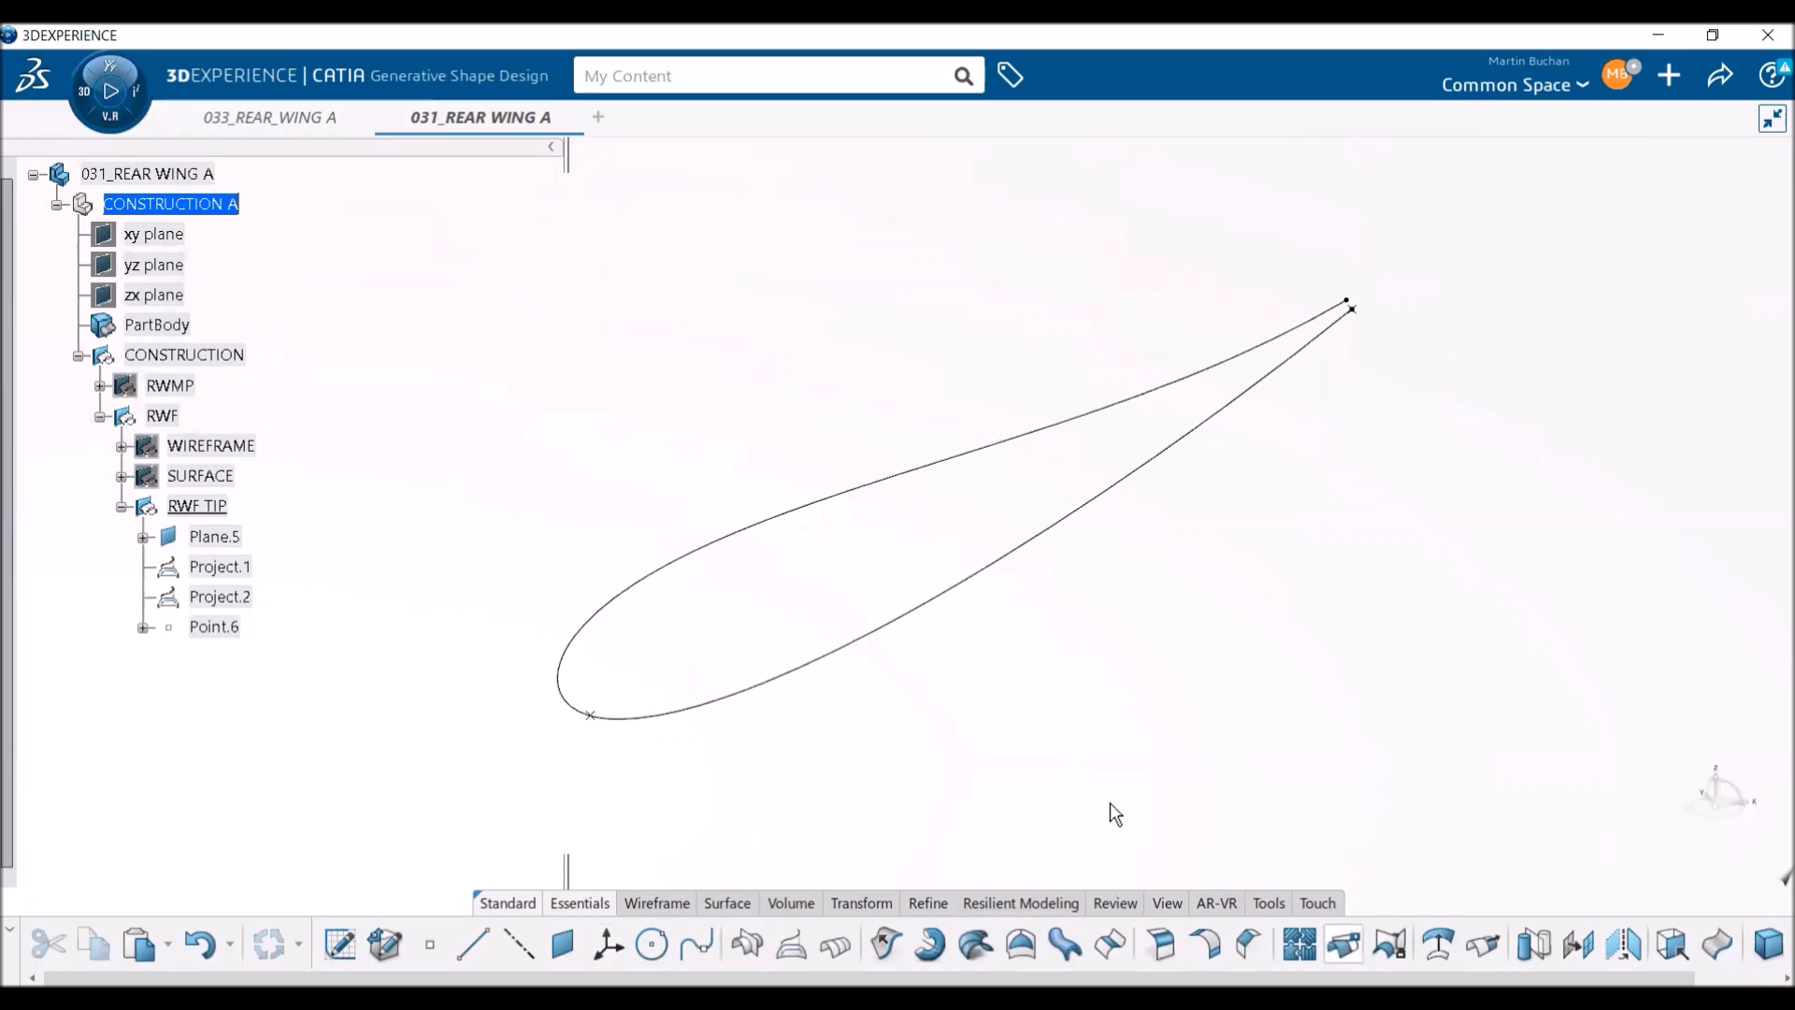
pyautogui.click(911, 624)
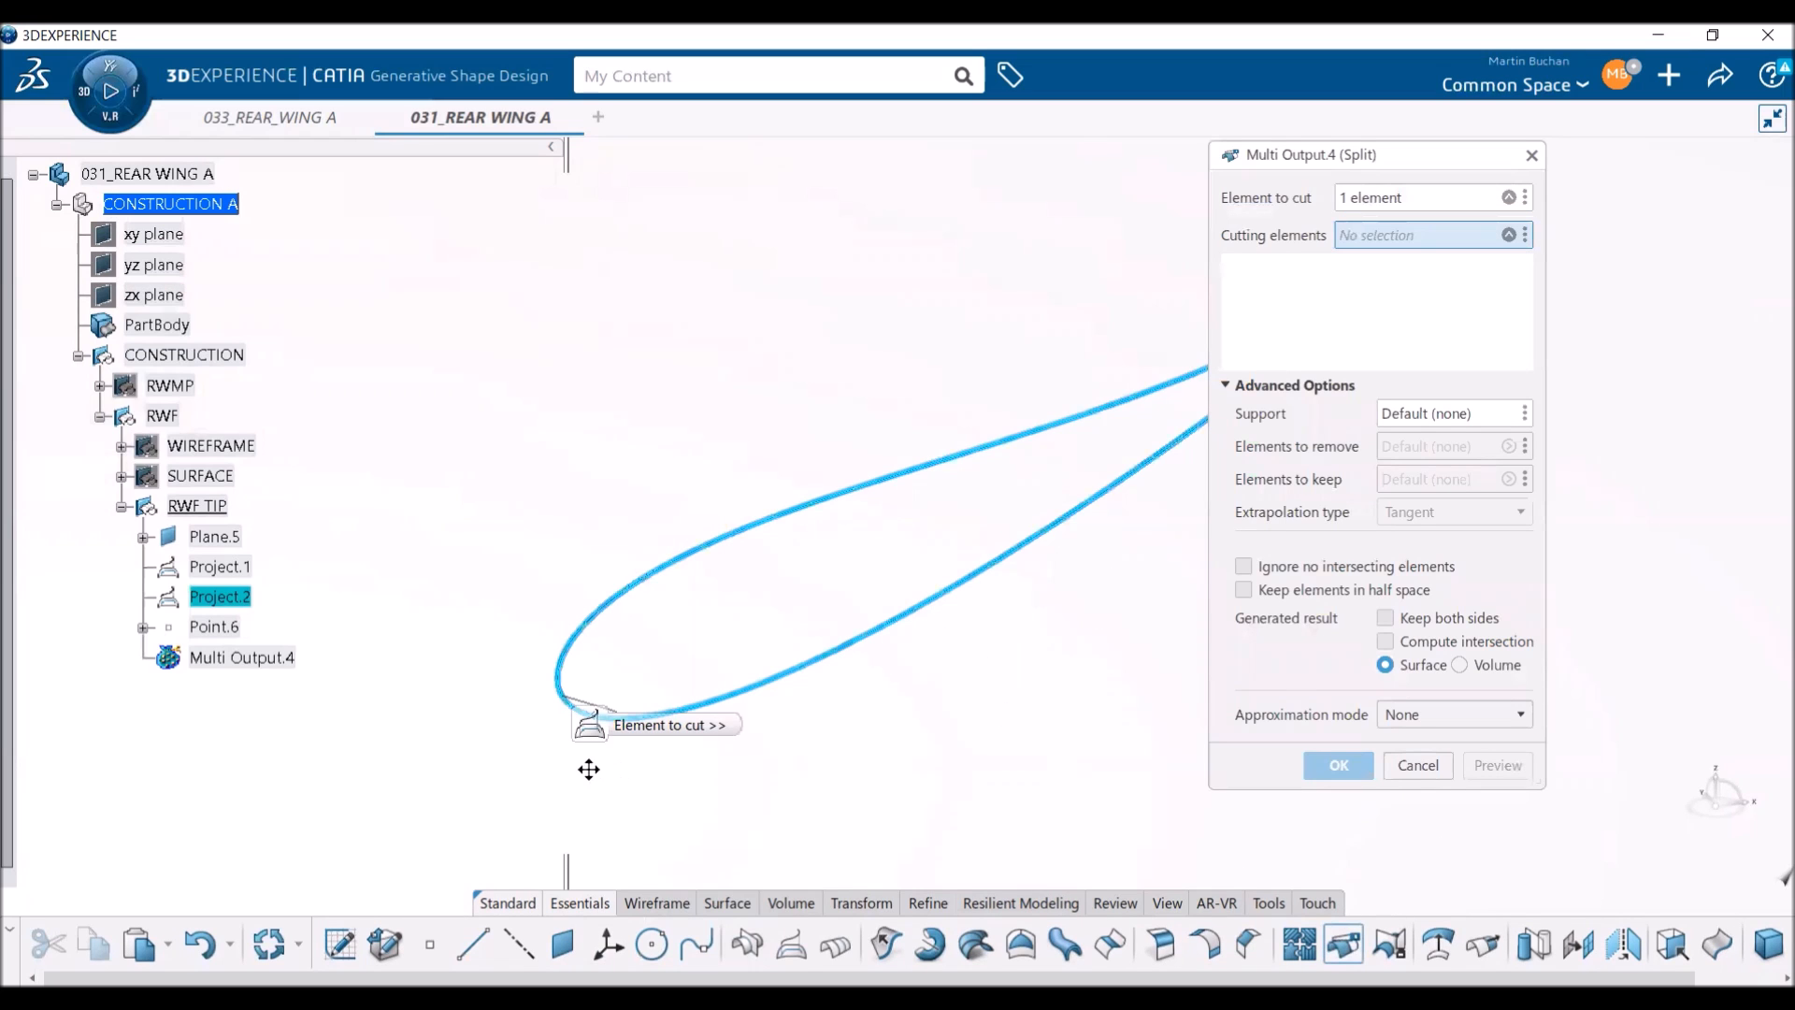
pyautogui.click(234, 628)
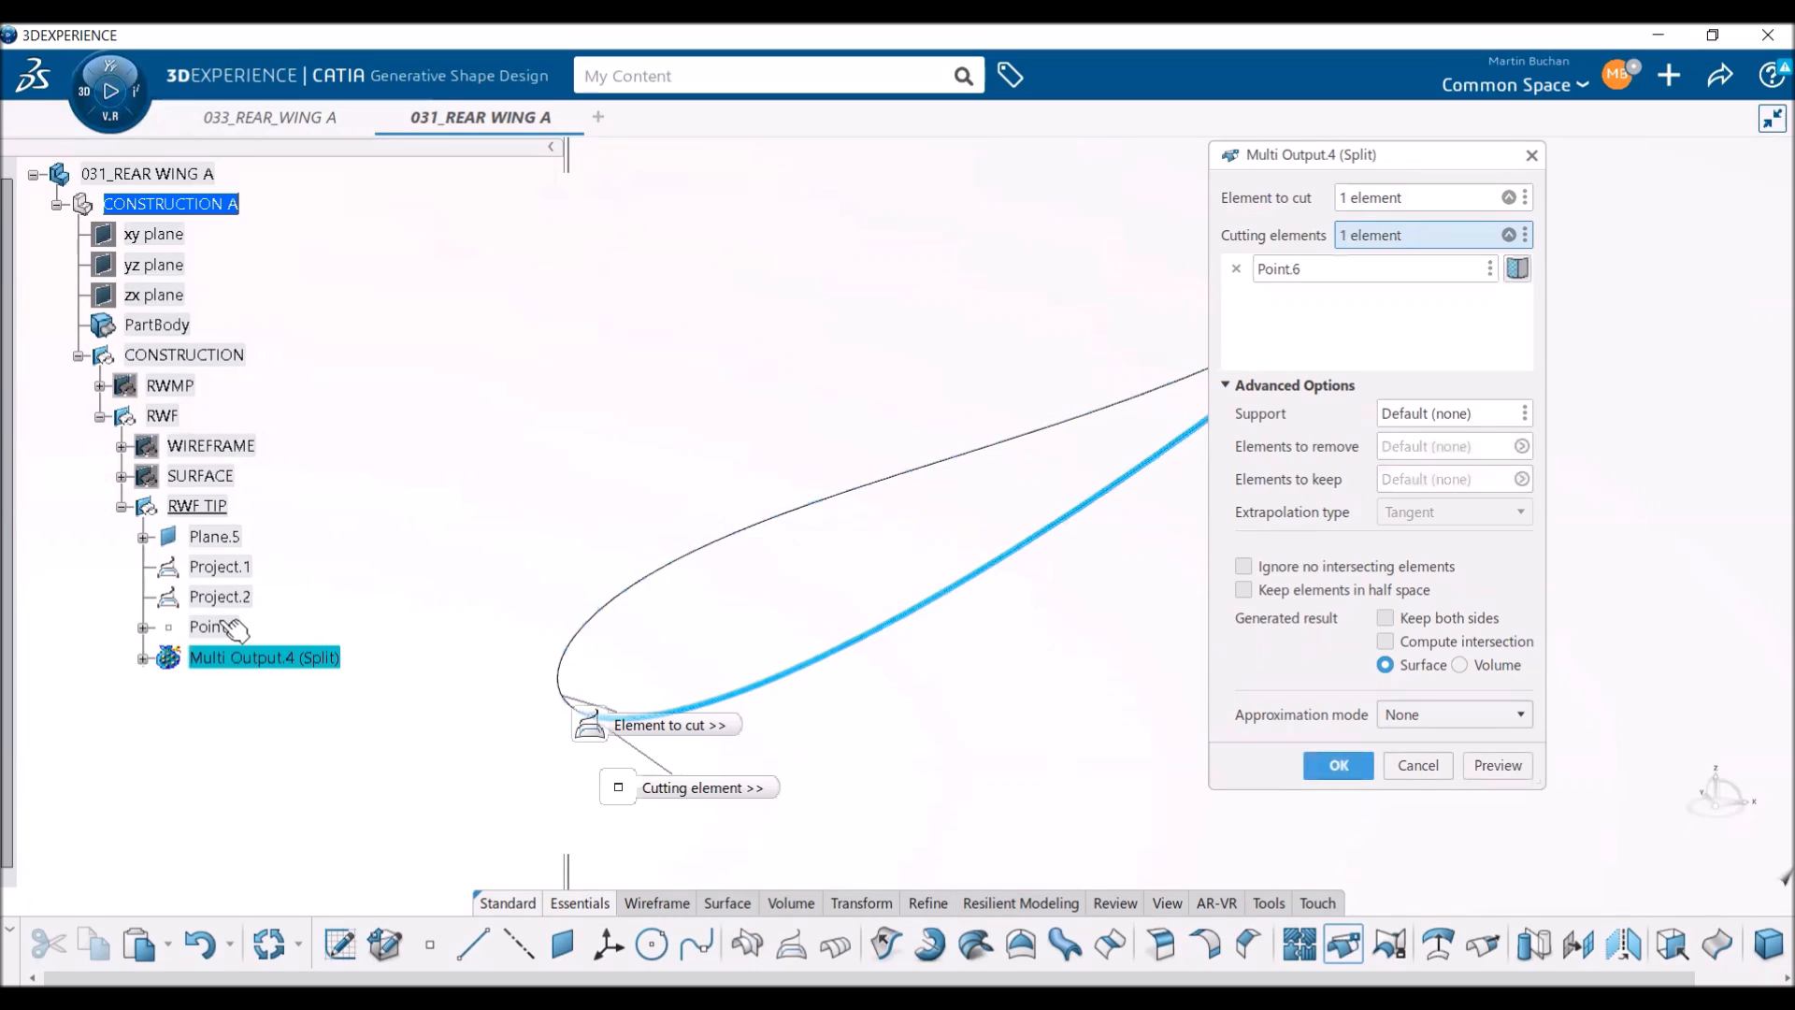
pyautogui.click(1369, 768)
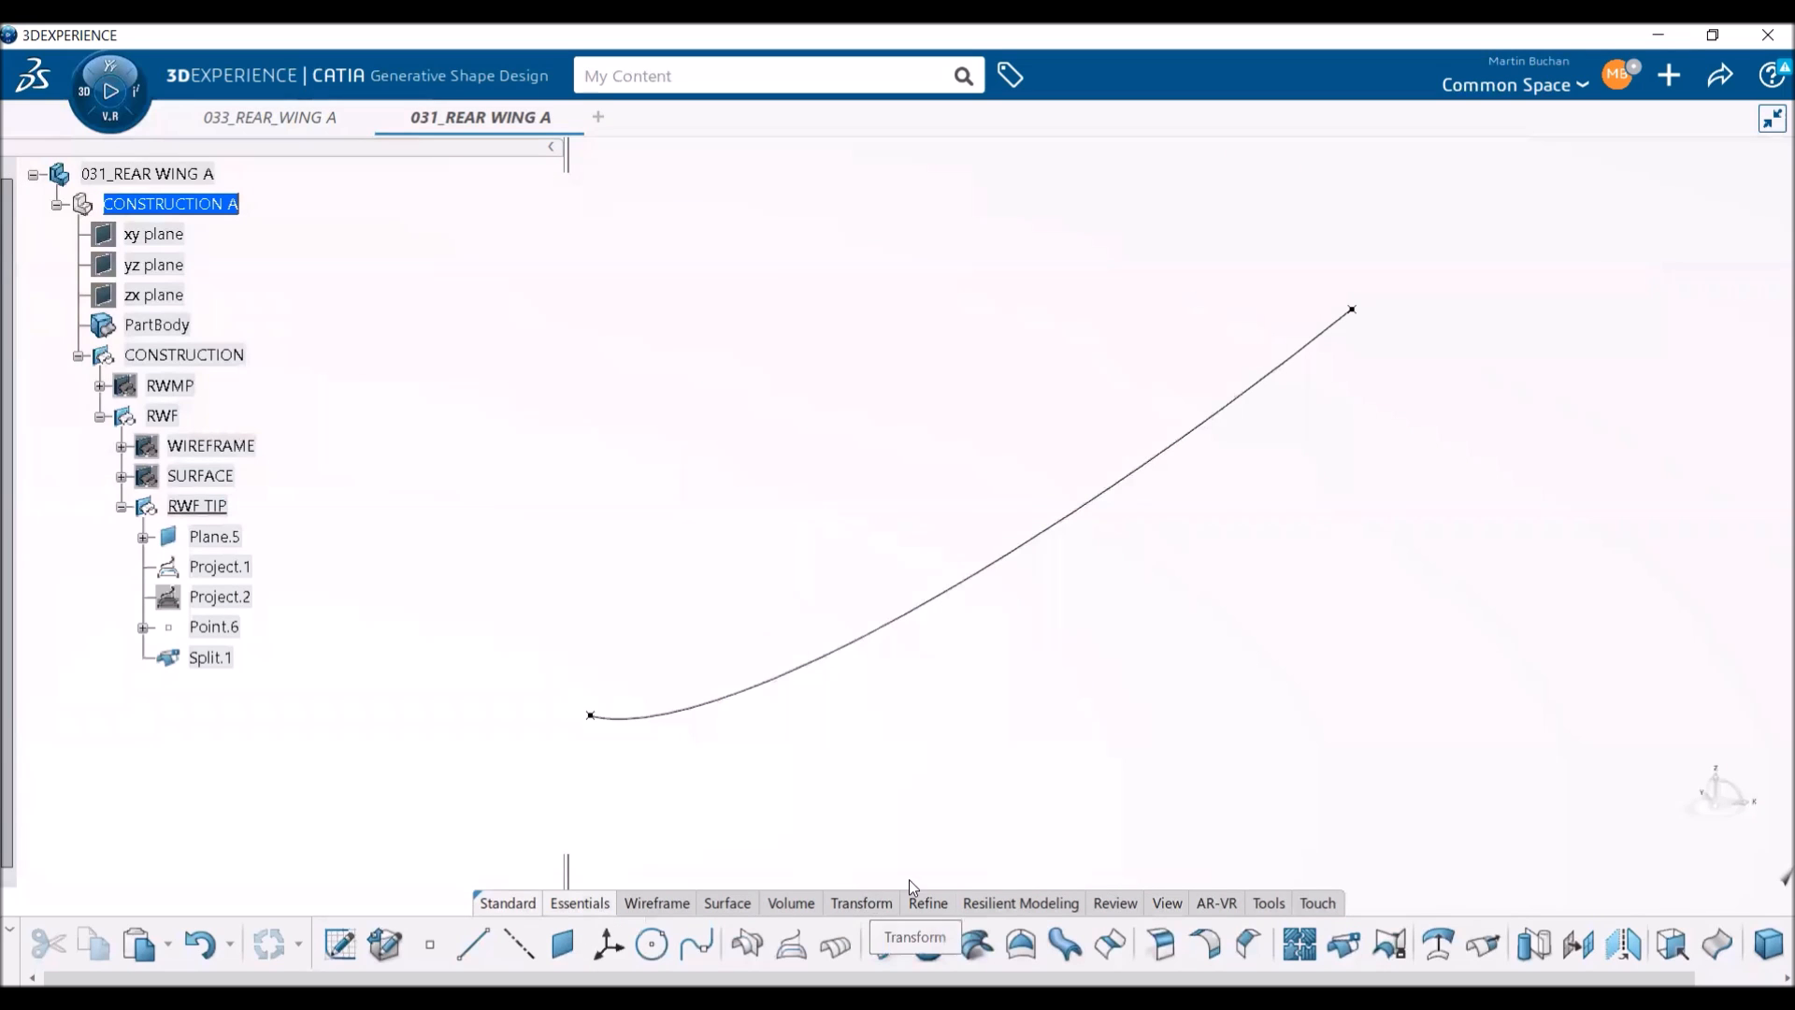
# - Create a parallel curve of the split profile on Plane.5 at a distance of 2 mm, reversed to lie above the original
pyautogui.click(1438, 946)
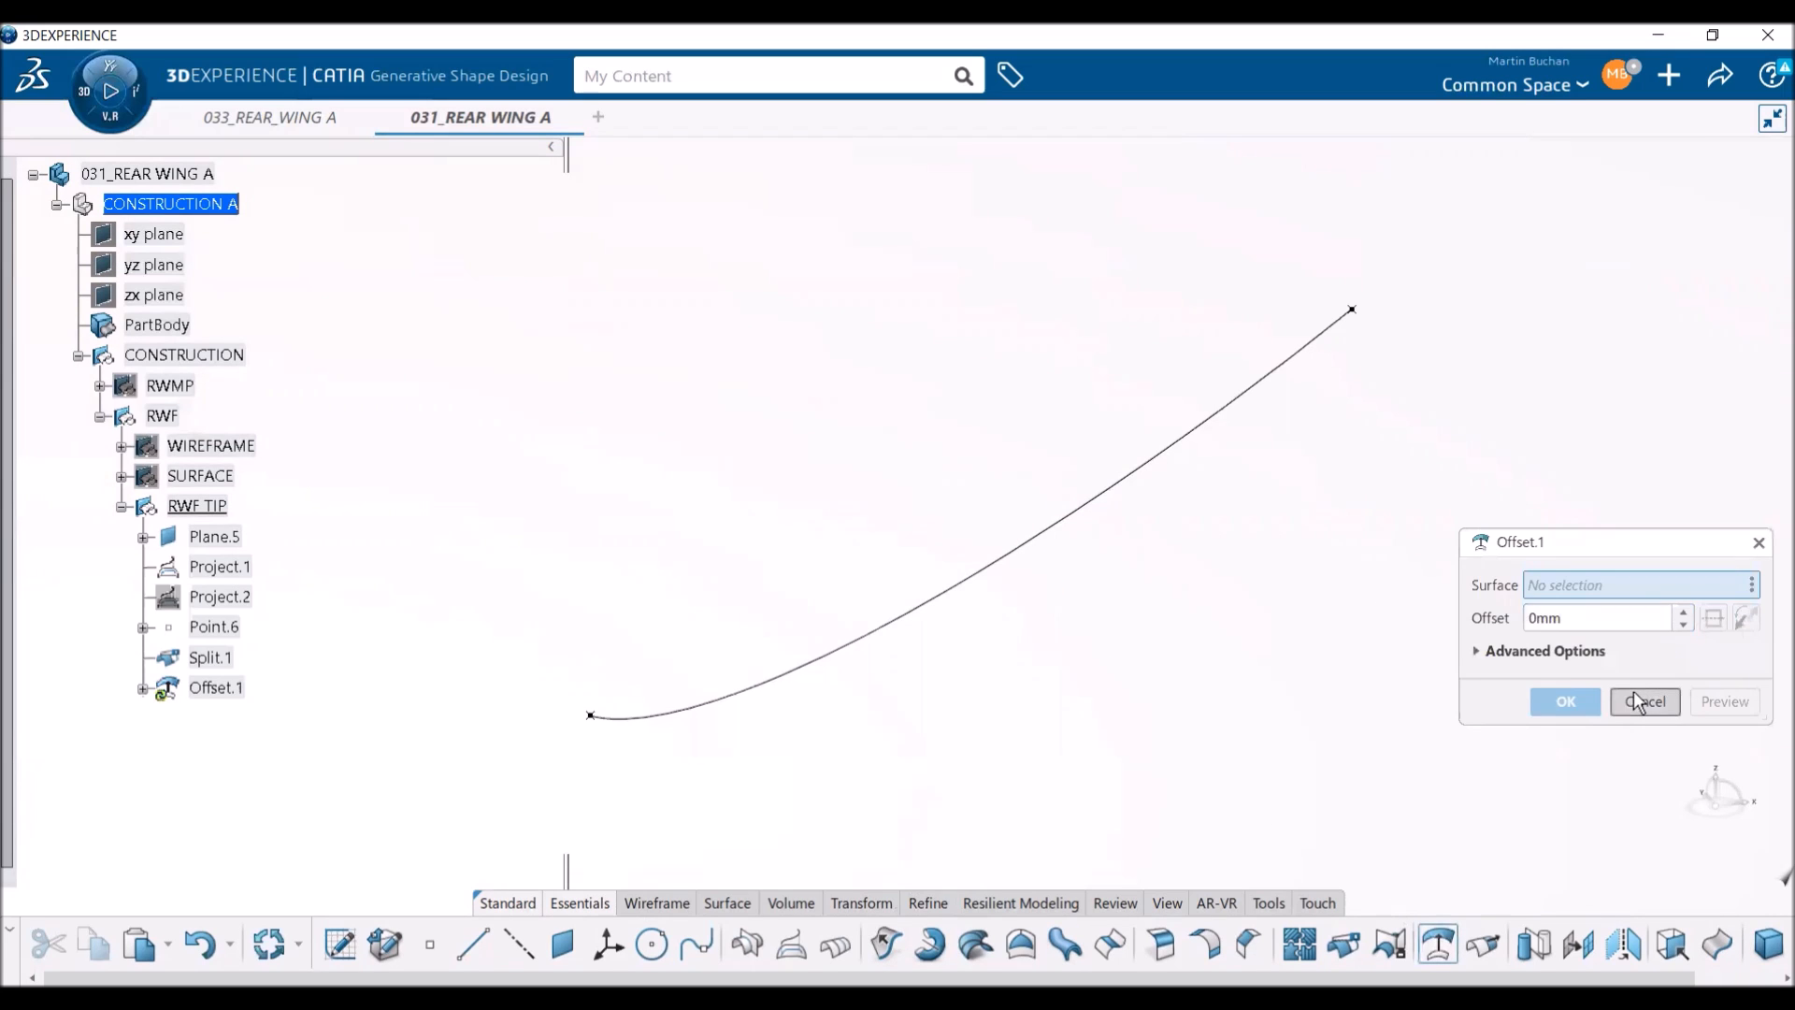
pyautogui.click(1637, 697)
pyautogui.click(835, 946)
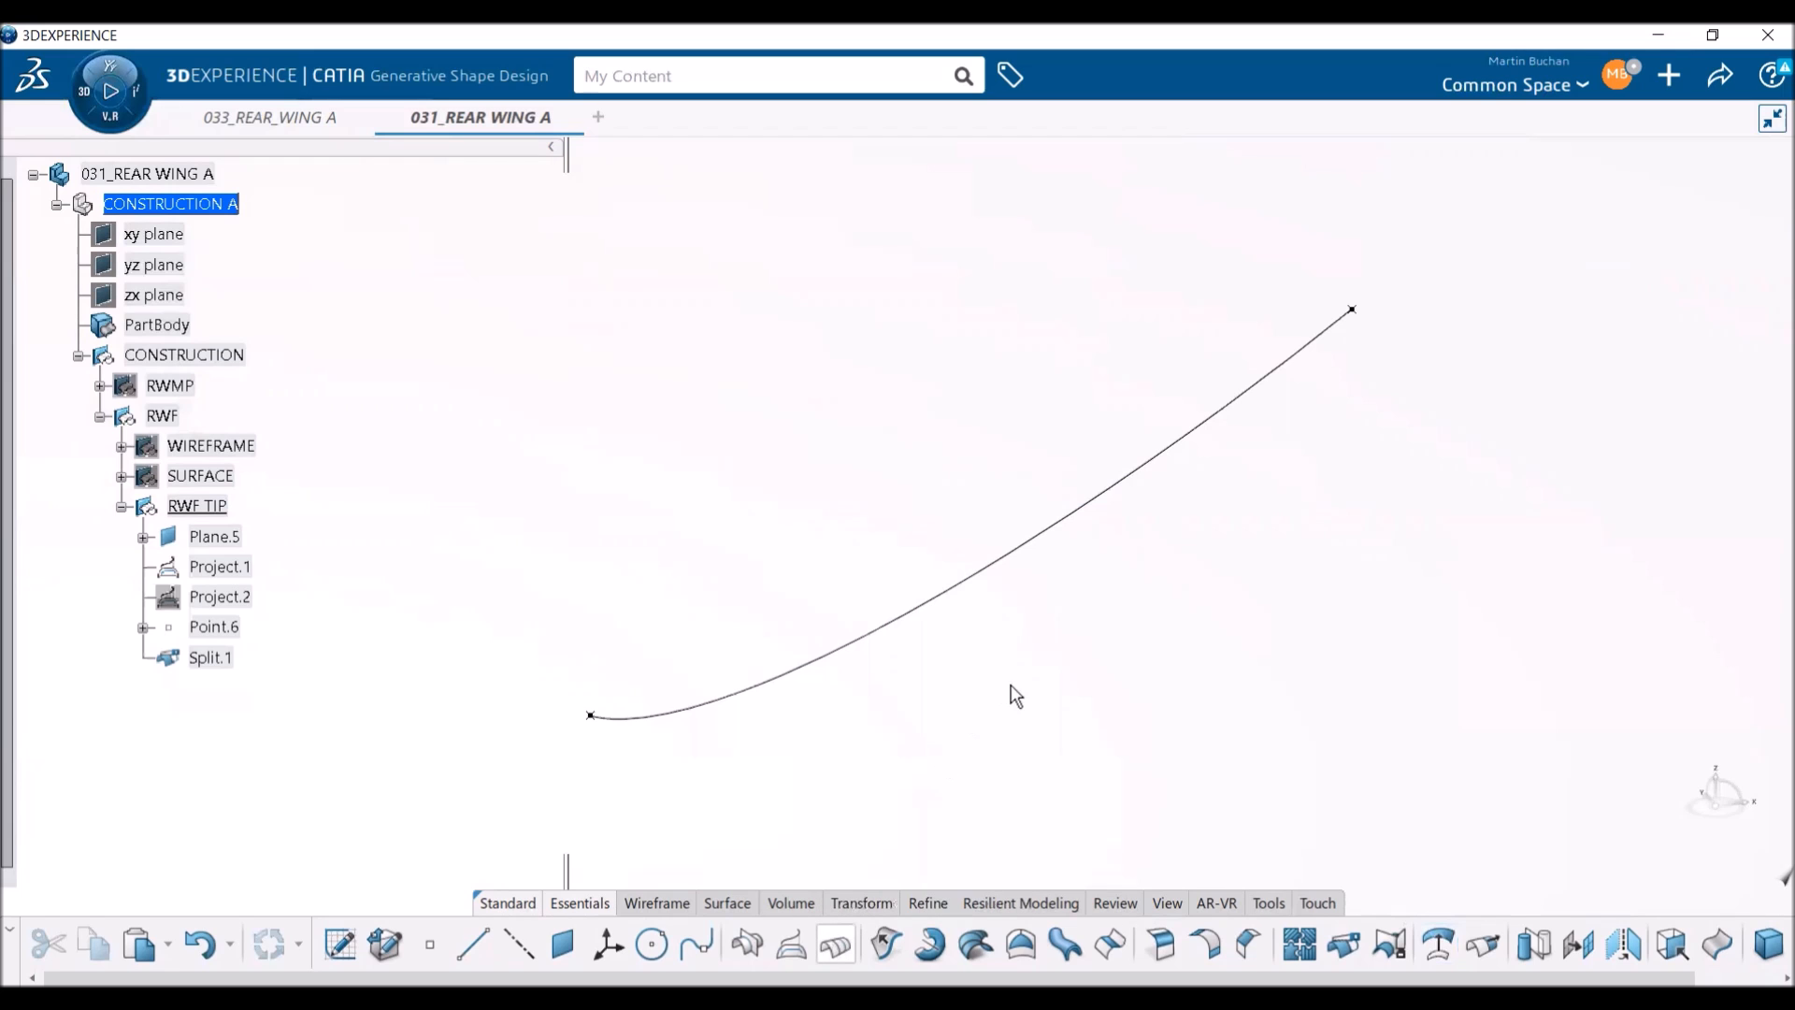
pyautogui.click(990, 569)
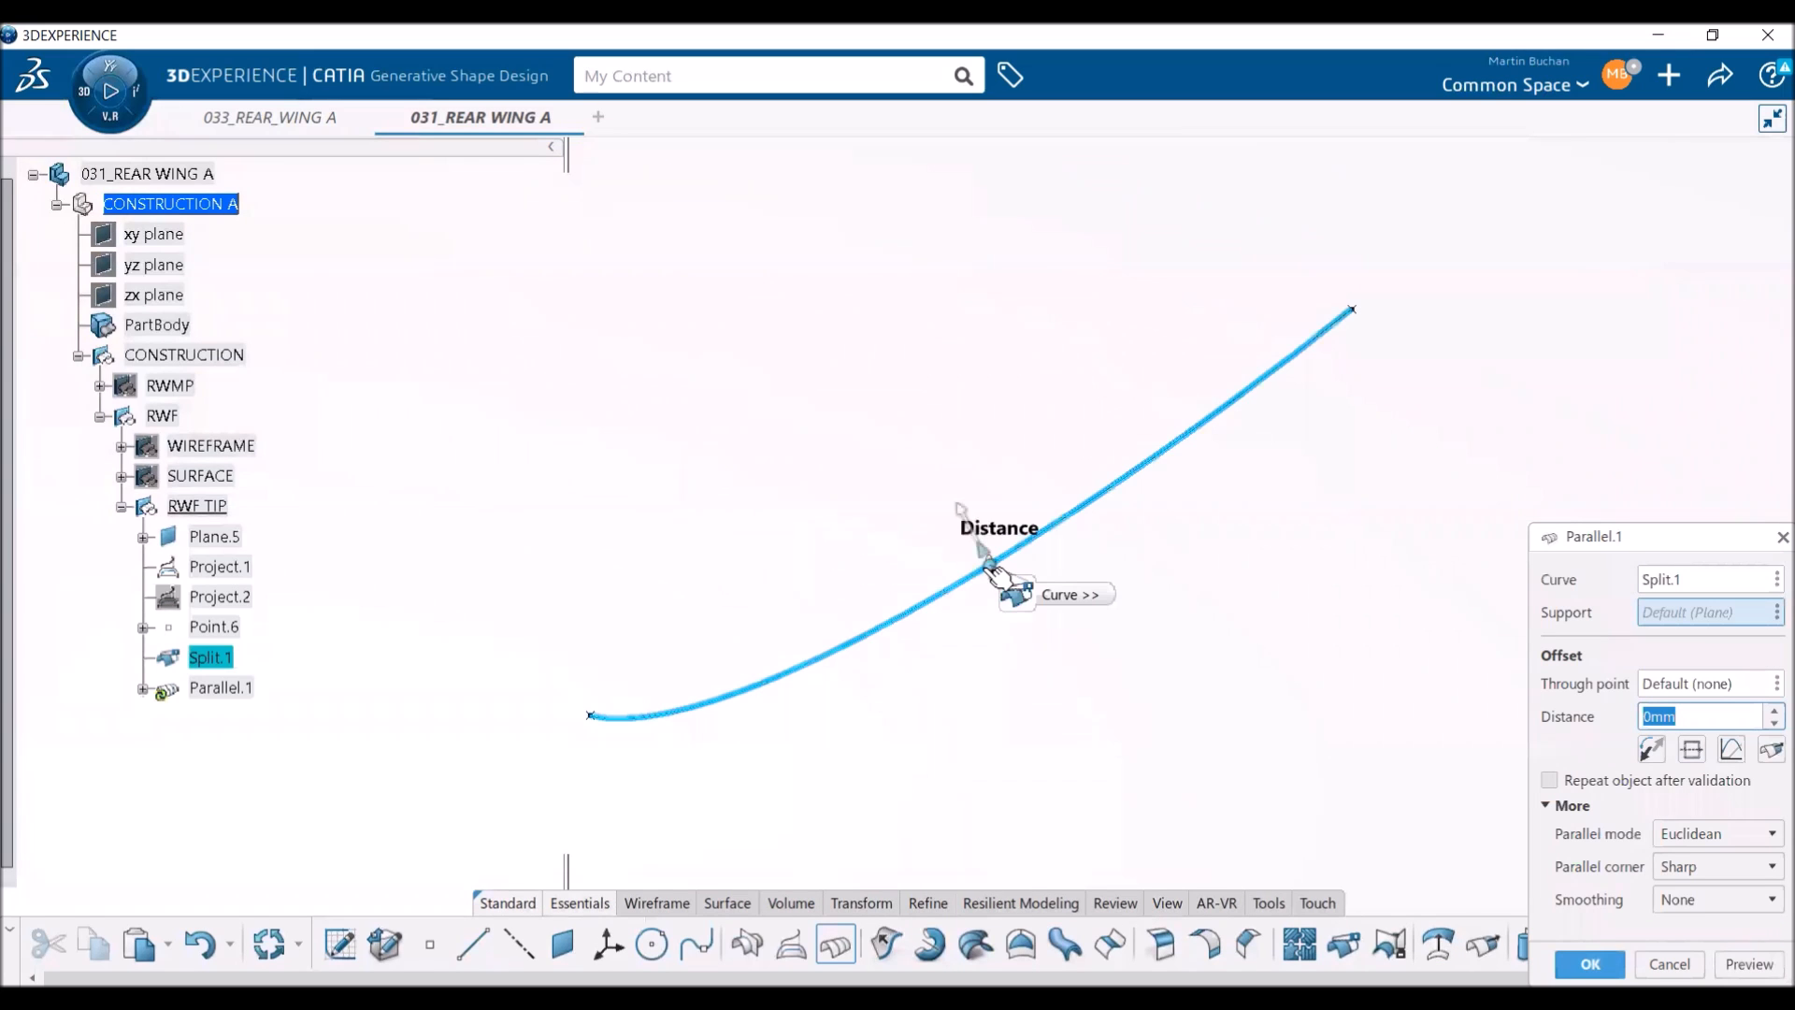
pyautogui.click(1685, 617)
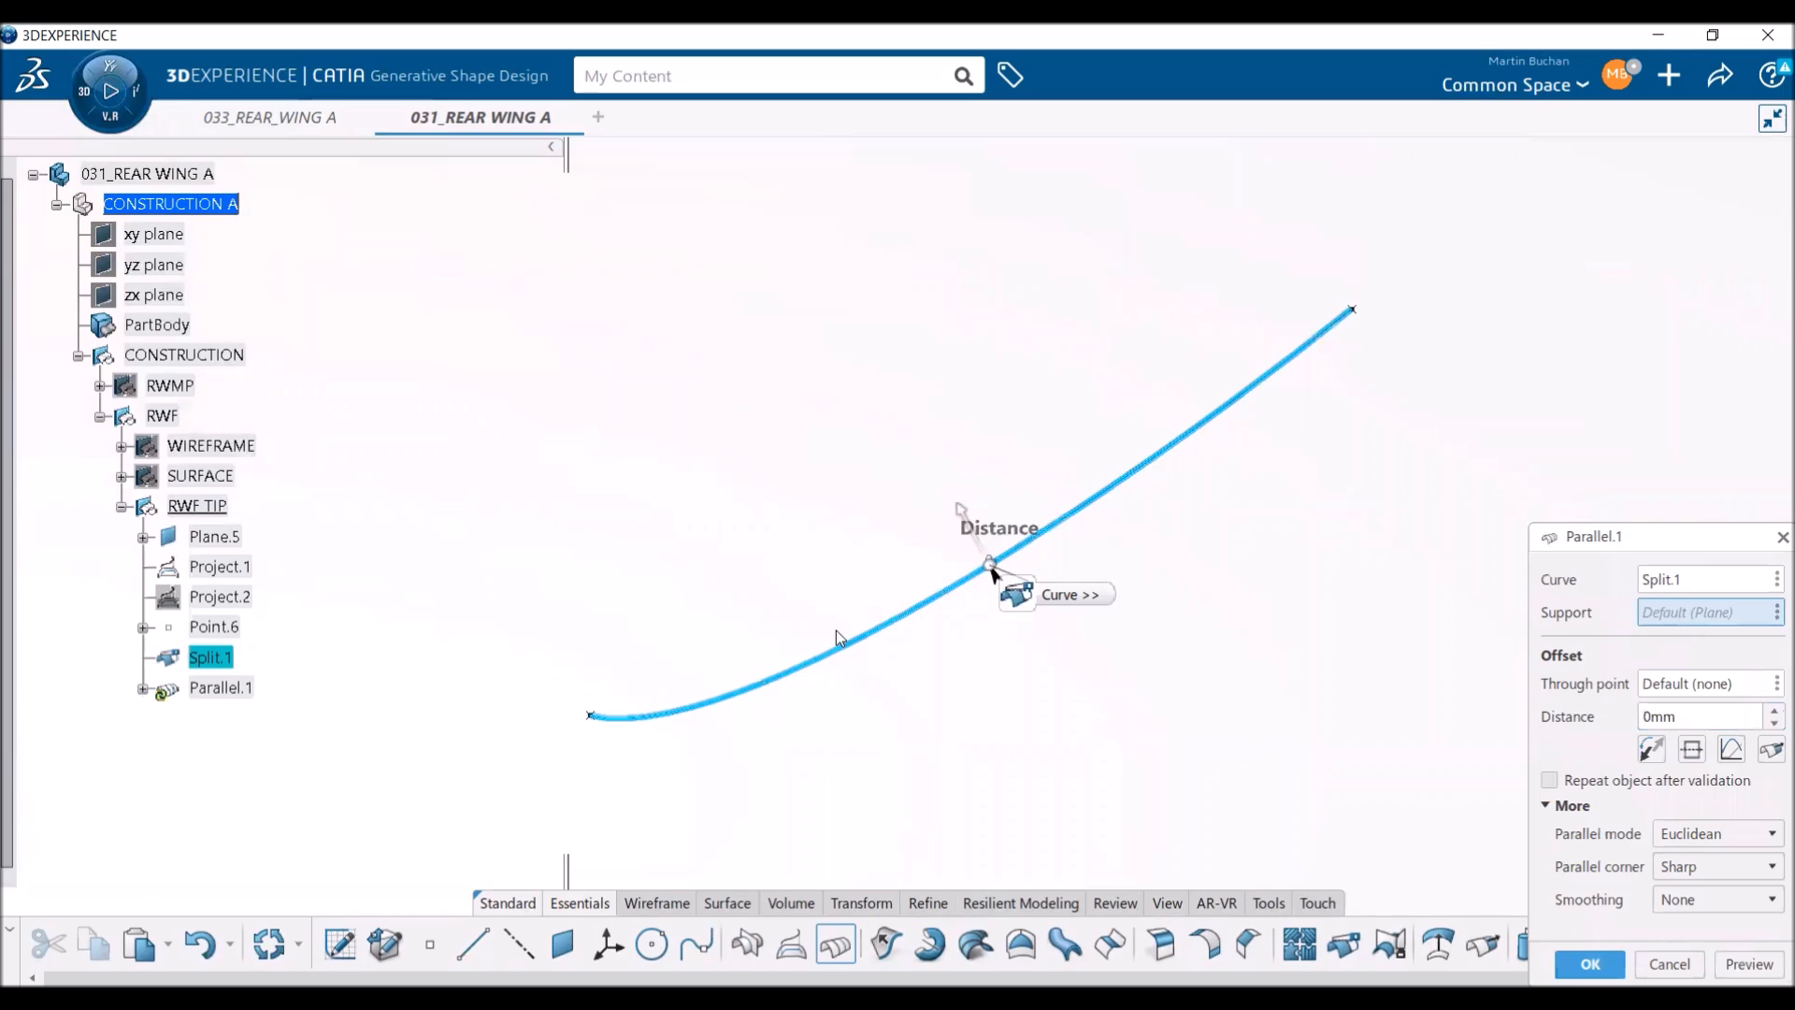
pyautogui.click(224, 537)
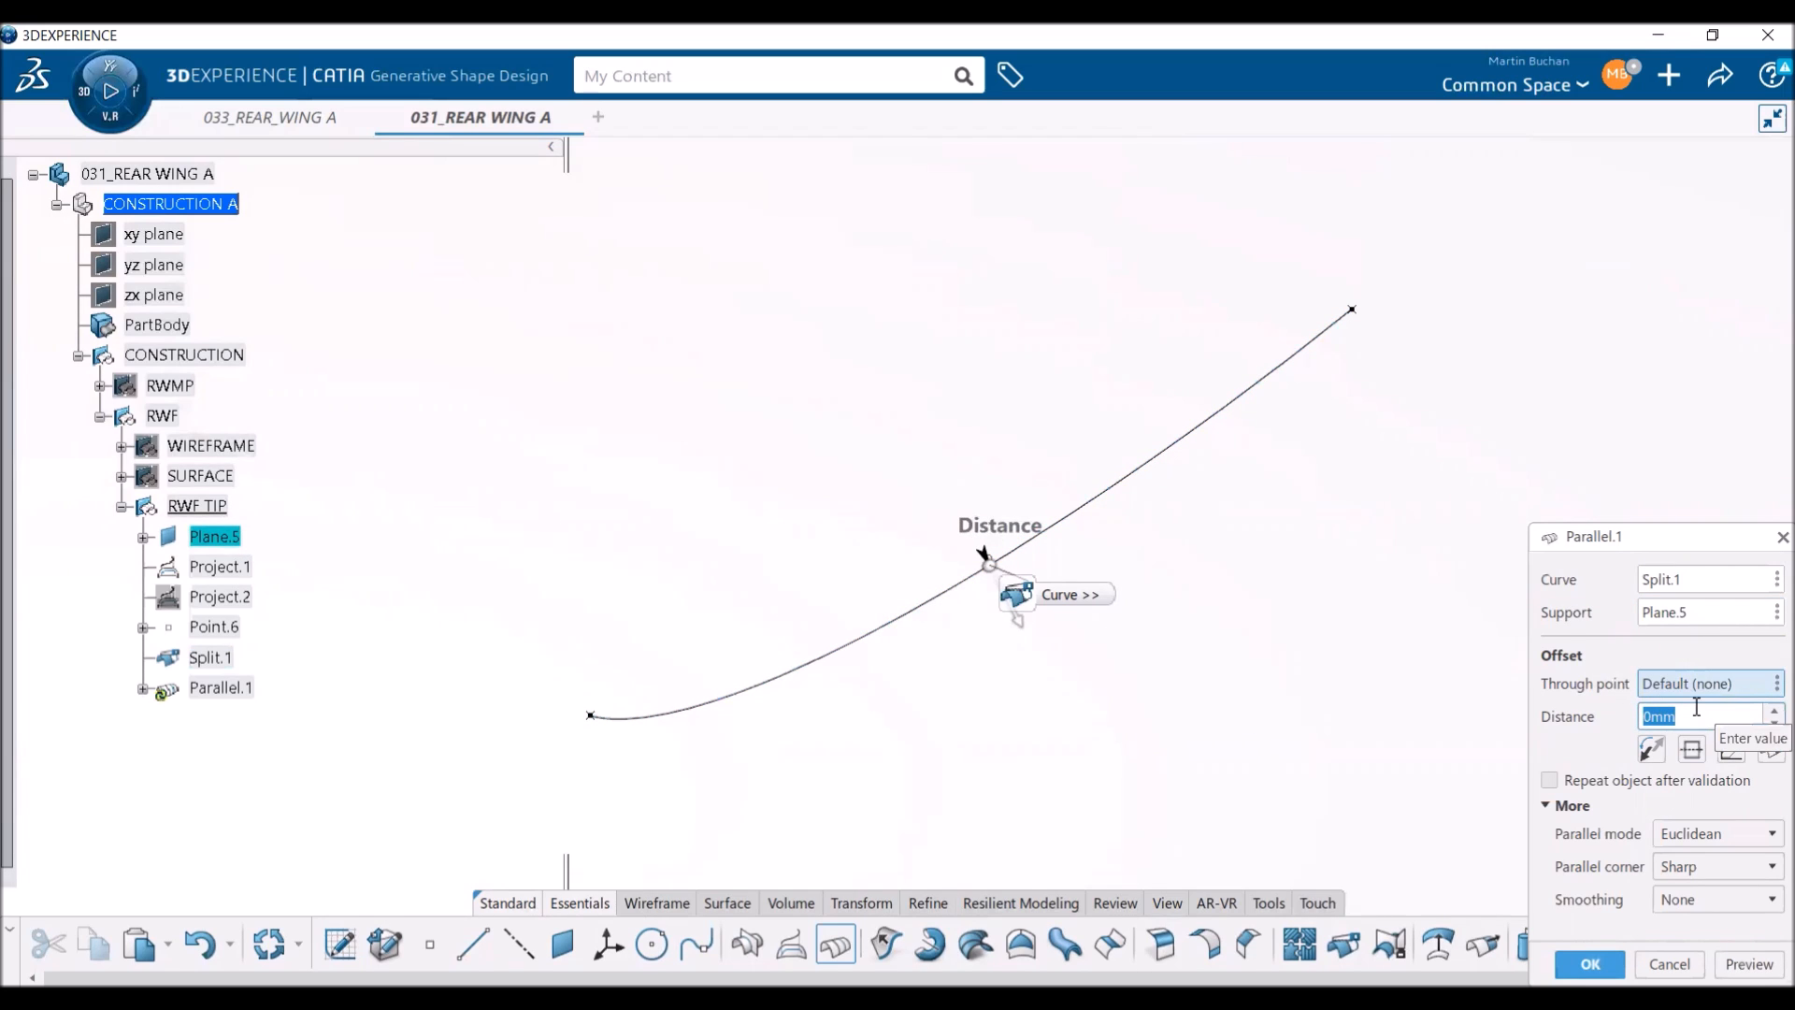
pyautogui.write('2')
pyautogui.click(1748, 964)
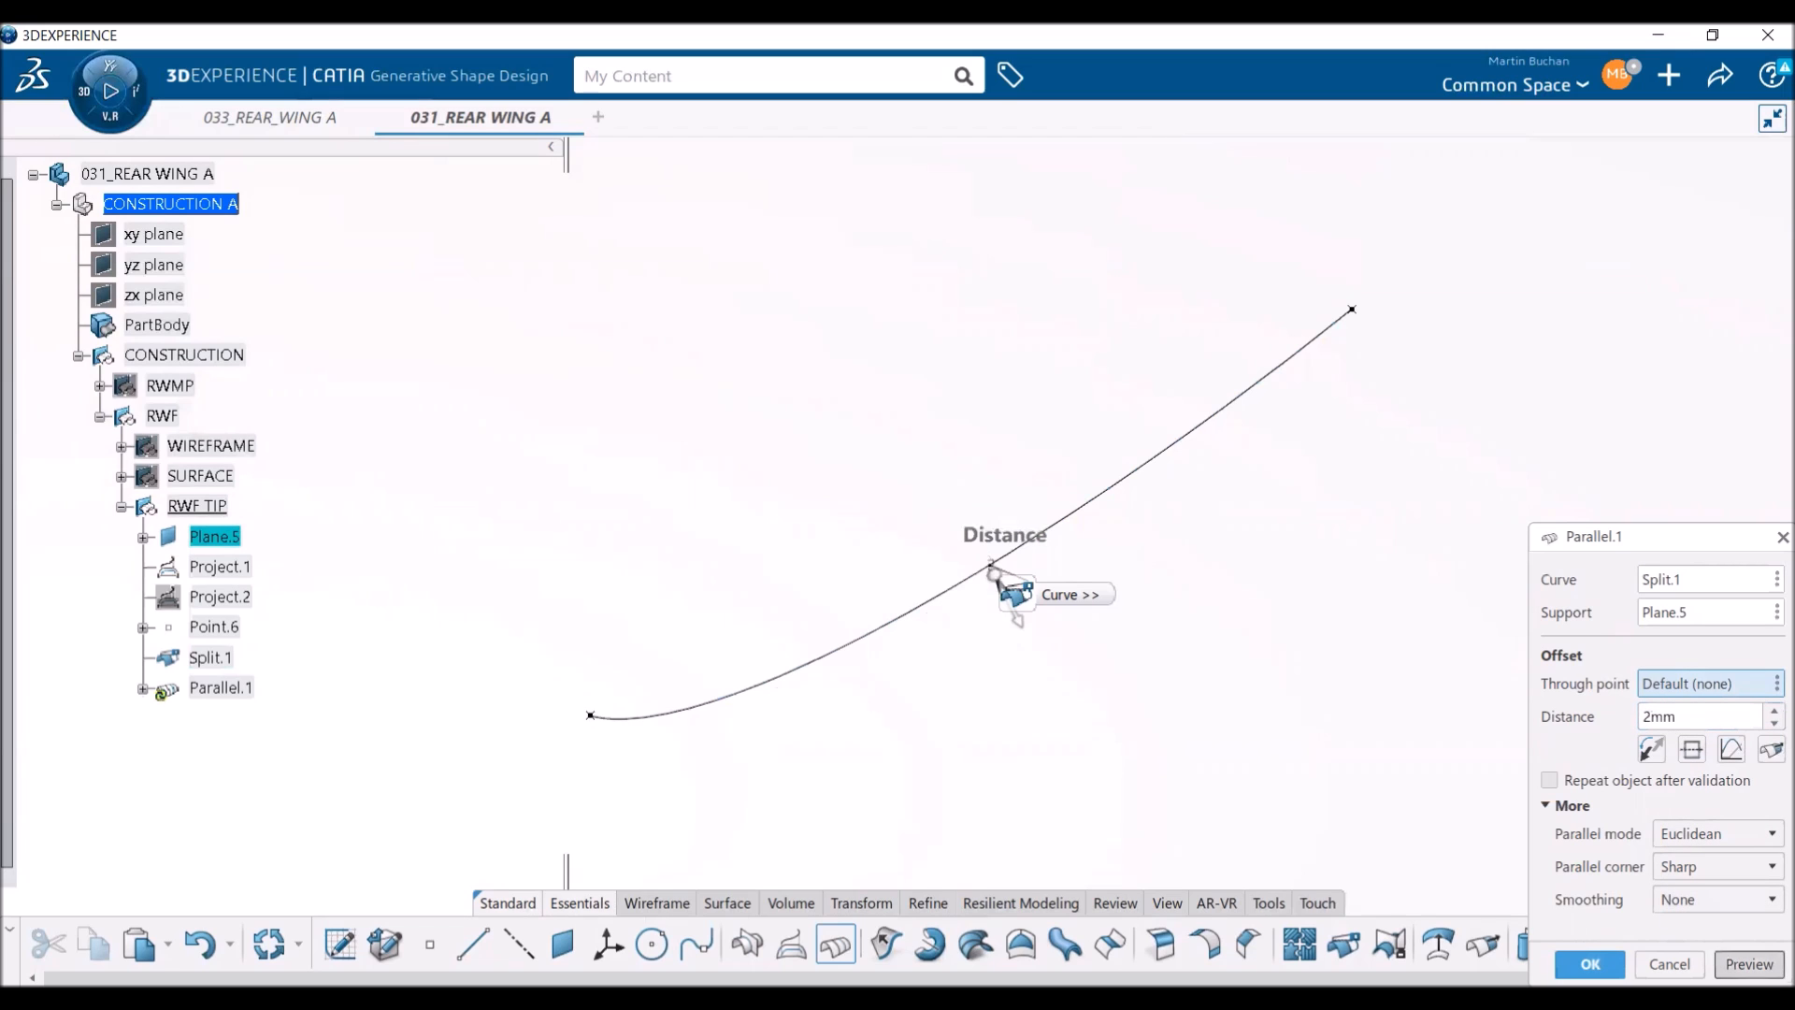
pyautogui.click(1652, 751)
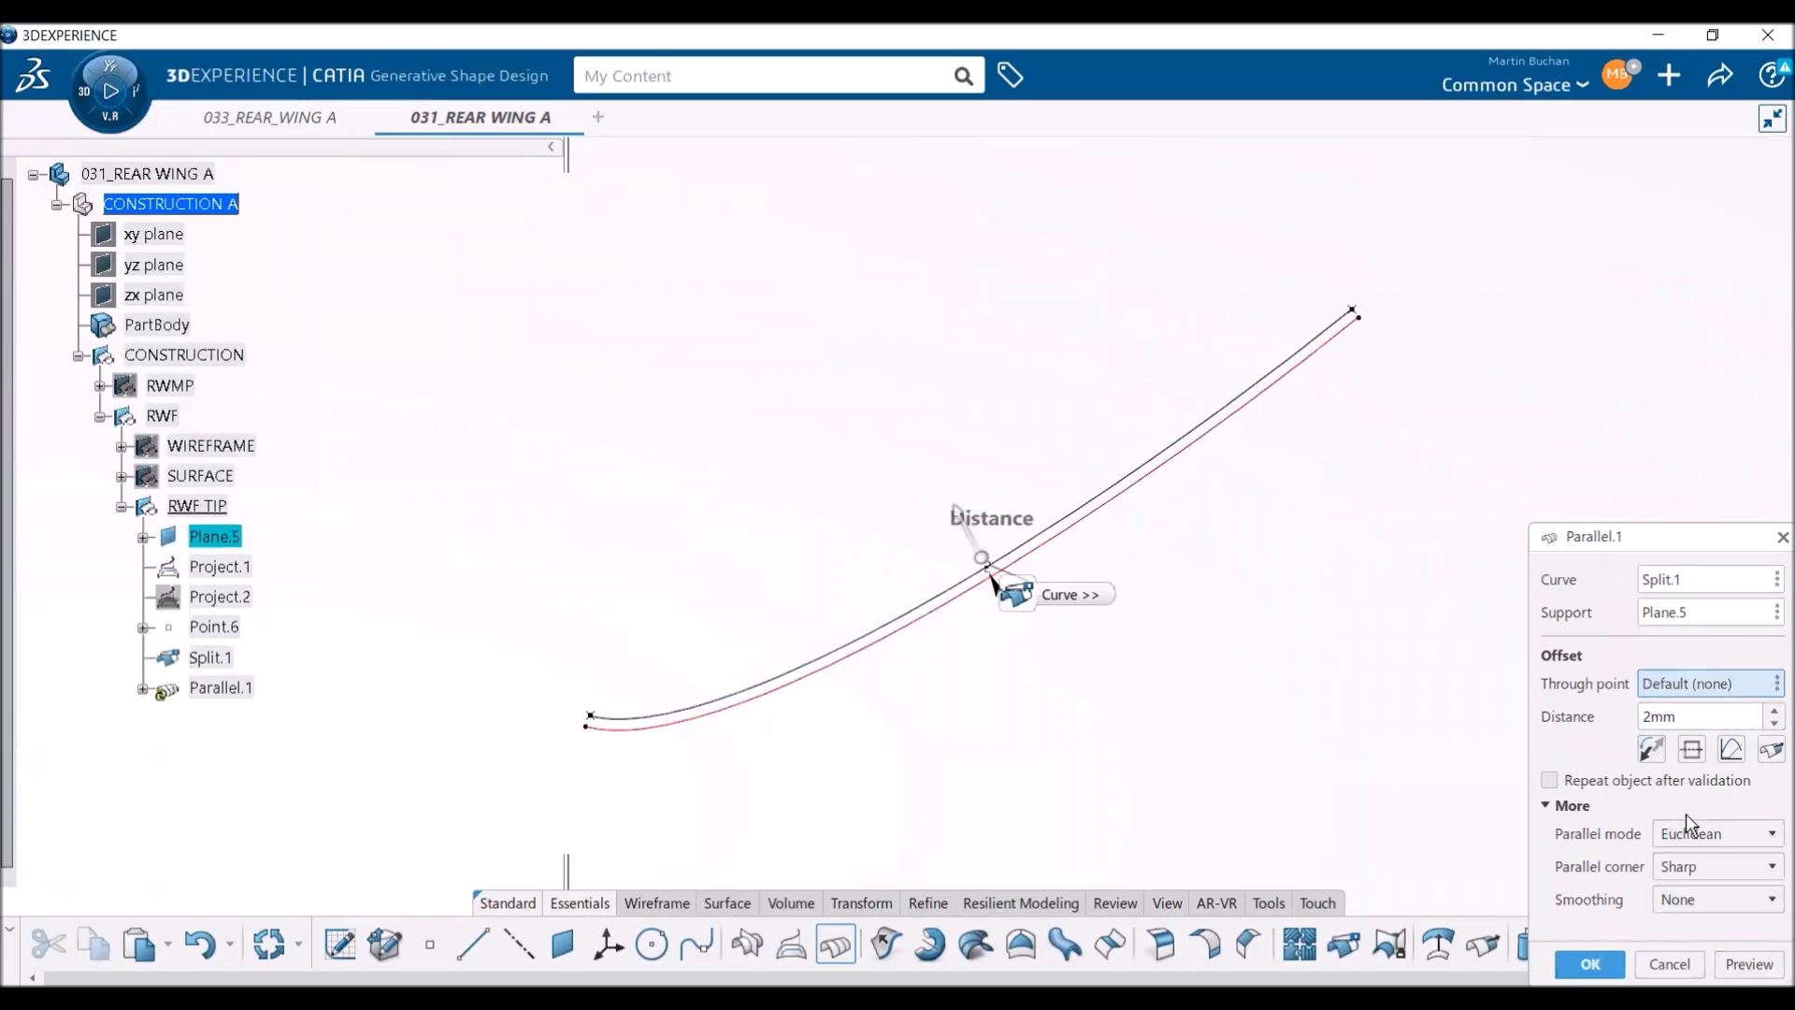
pyautogui.click(983, 557)
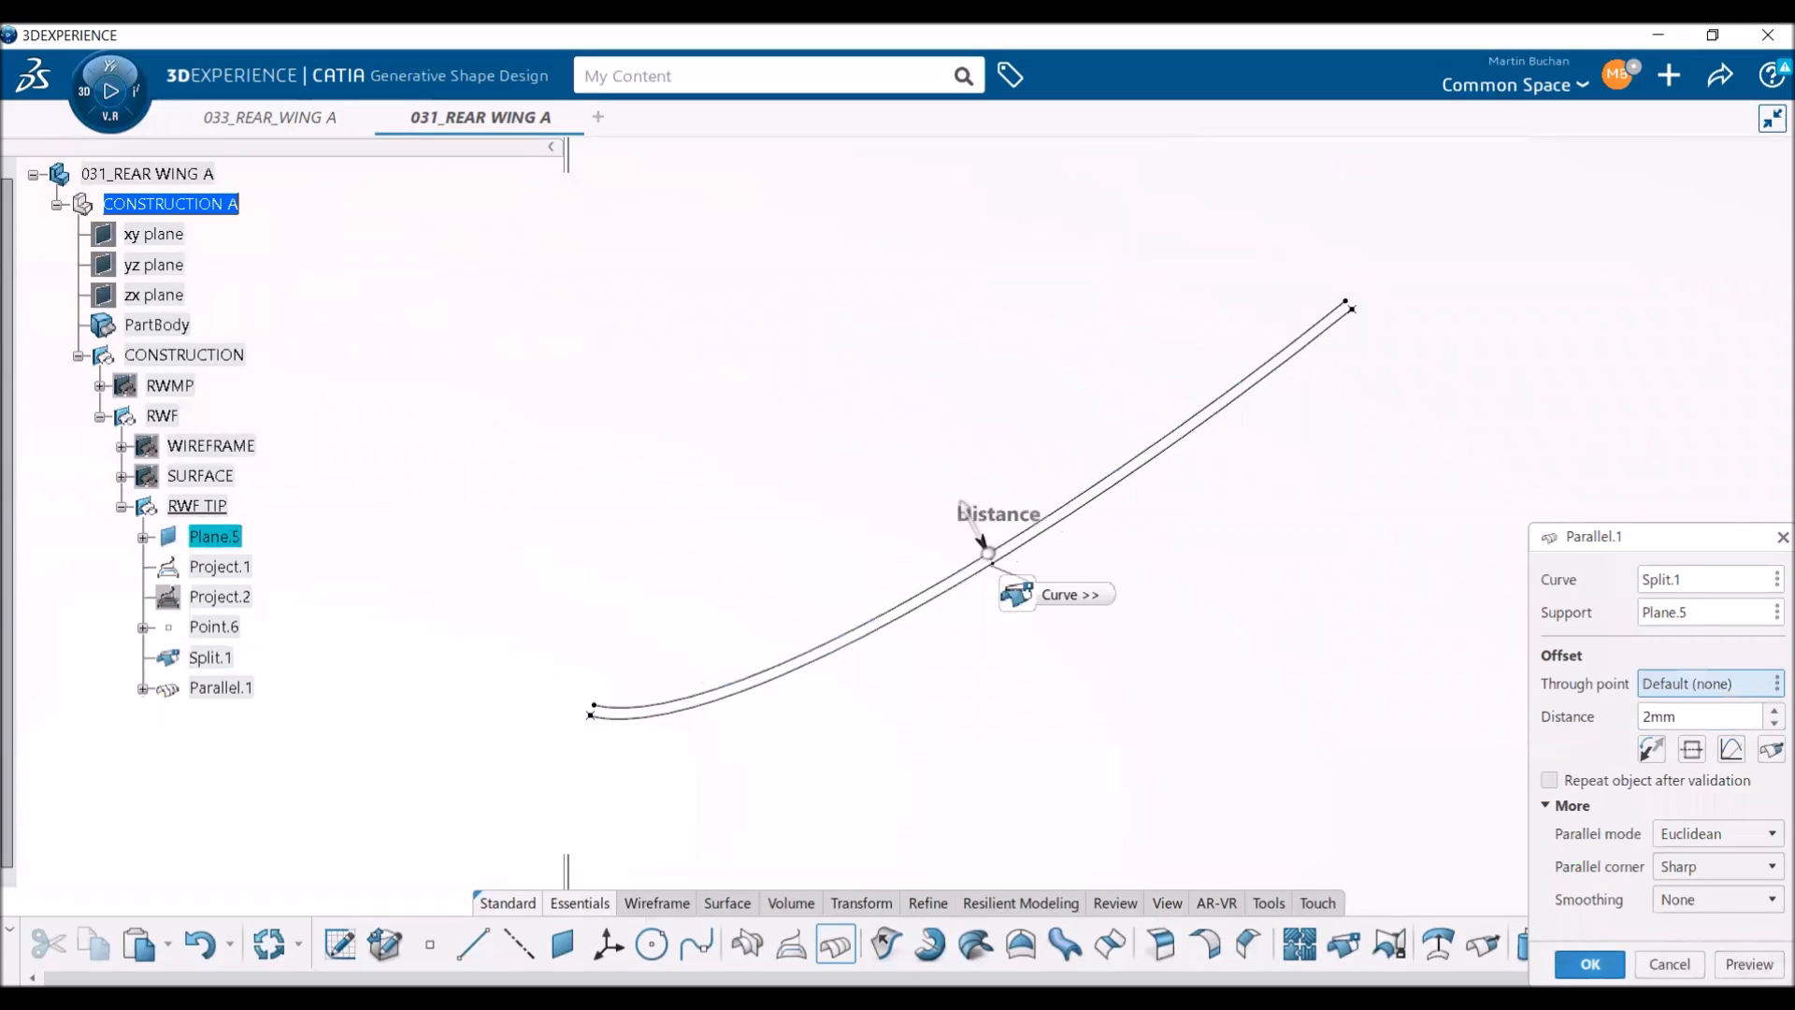
pyautogui.click(1591, 964)
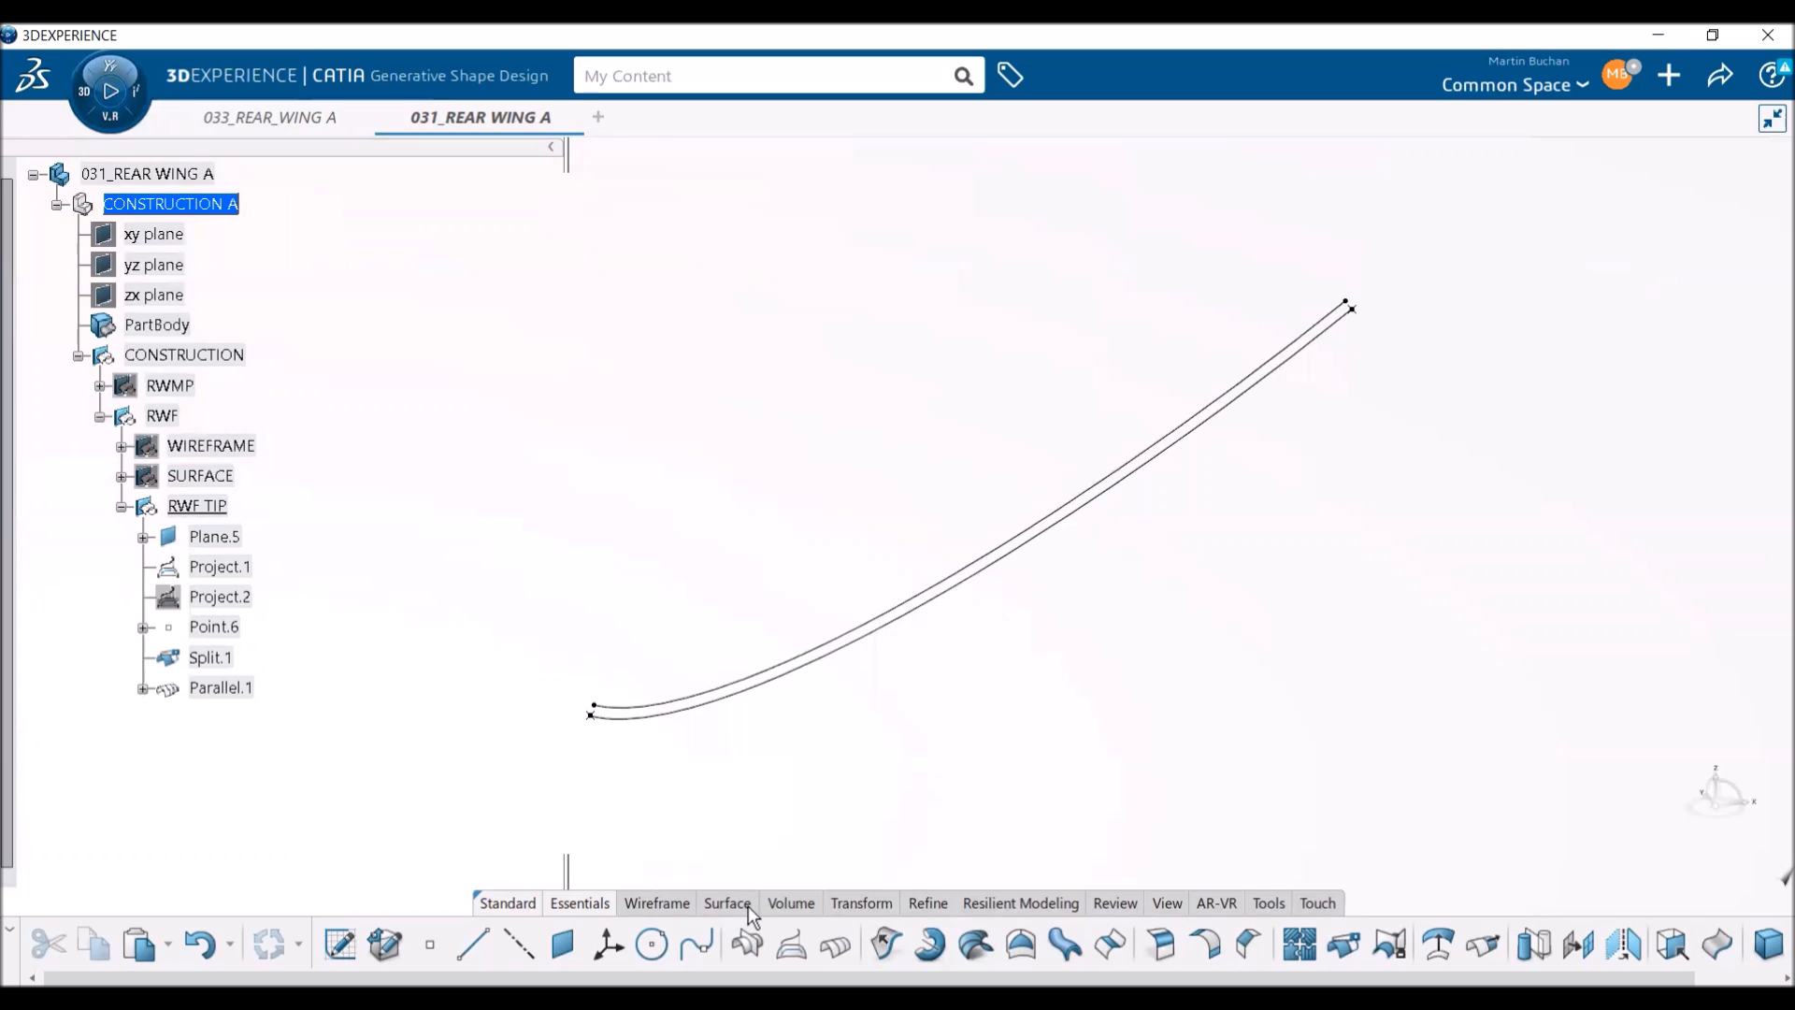
# - Create a maximum extremum point on the parallel curve along the X axis, at its trailing-edge end
pyautogui.click(657, 904)
pyautogui.click(849, 964)
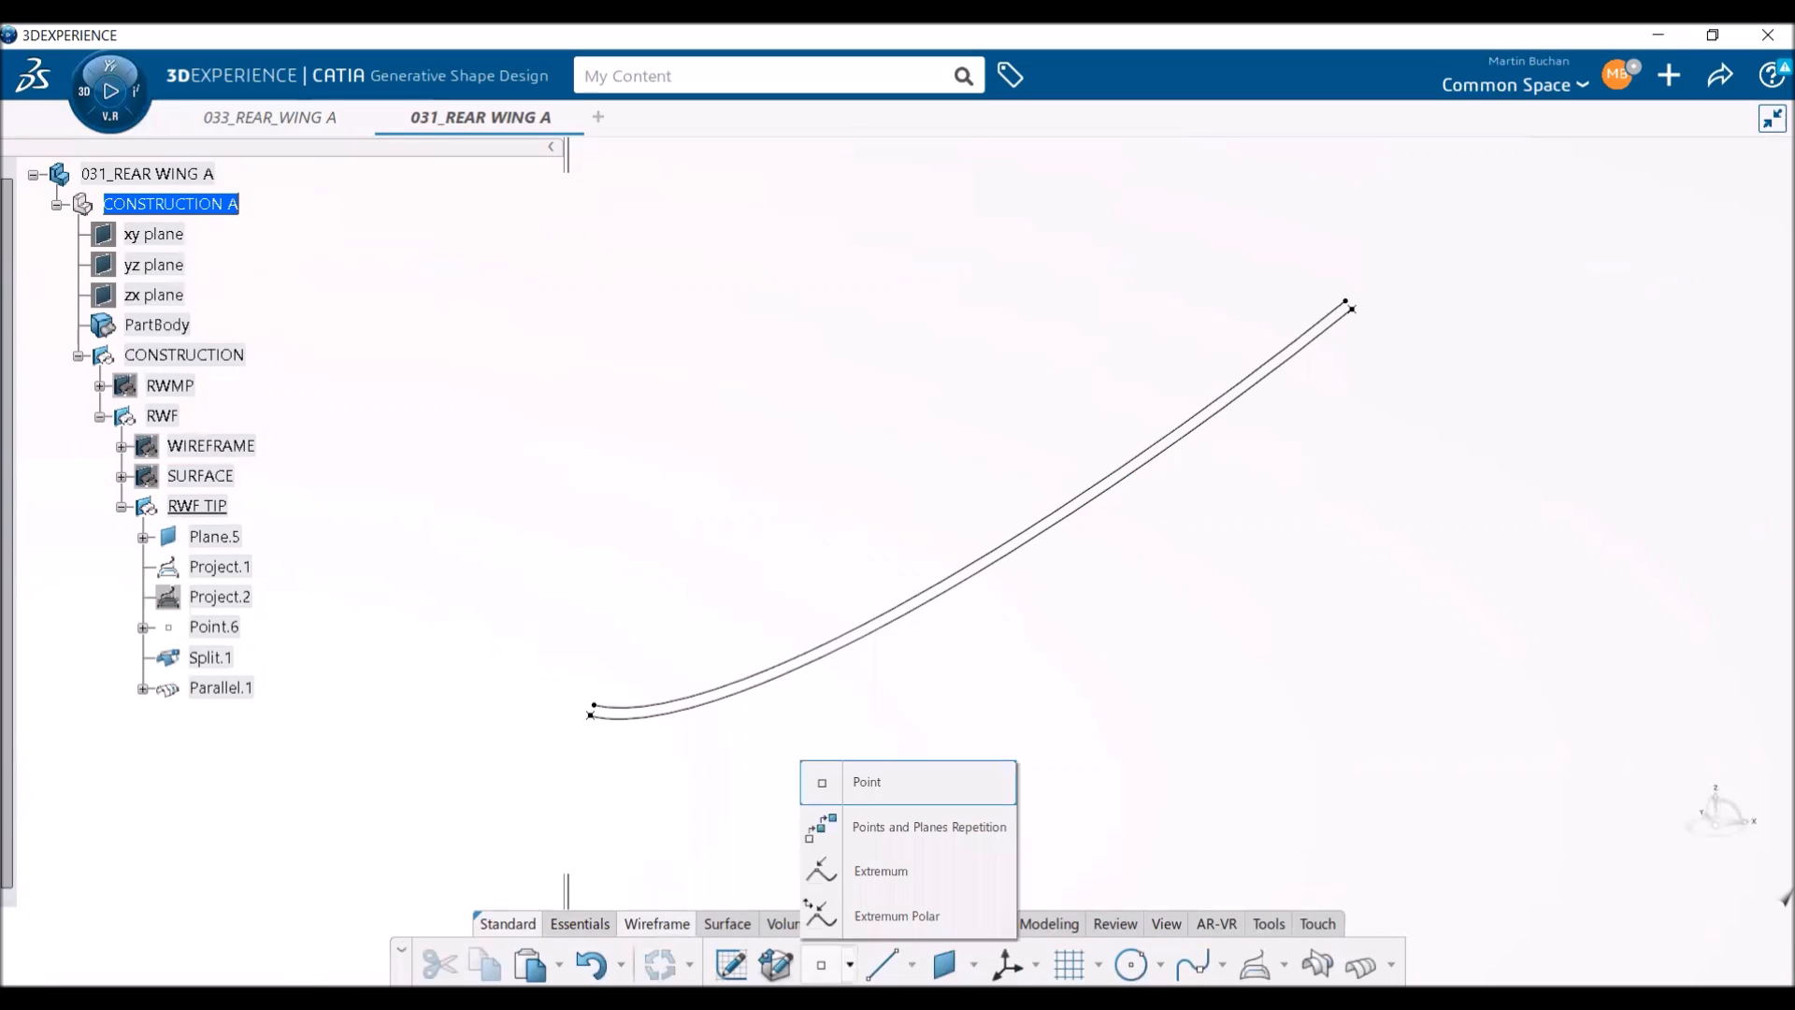
pyautogui.click(870, 871)
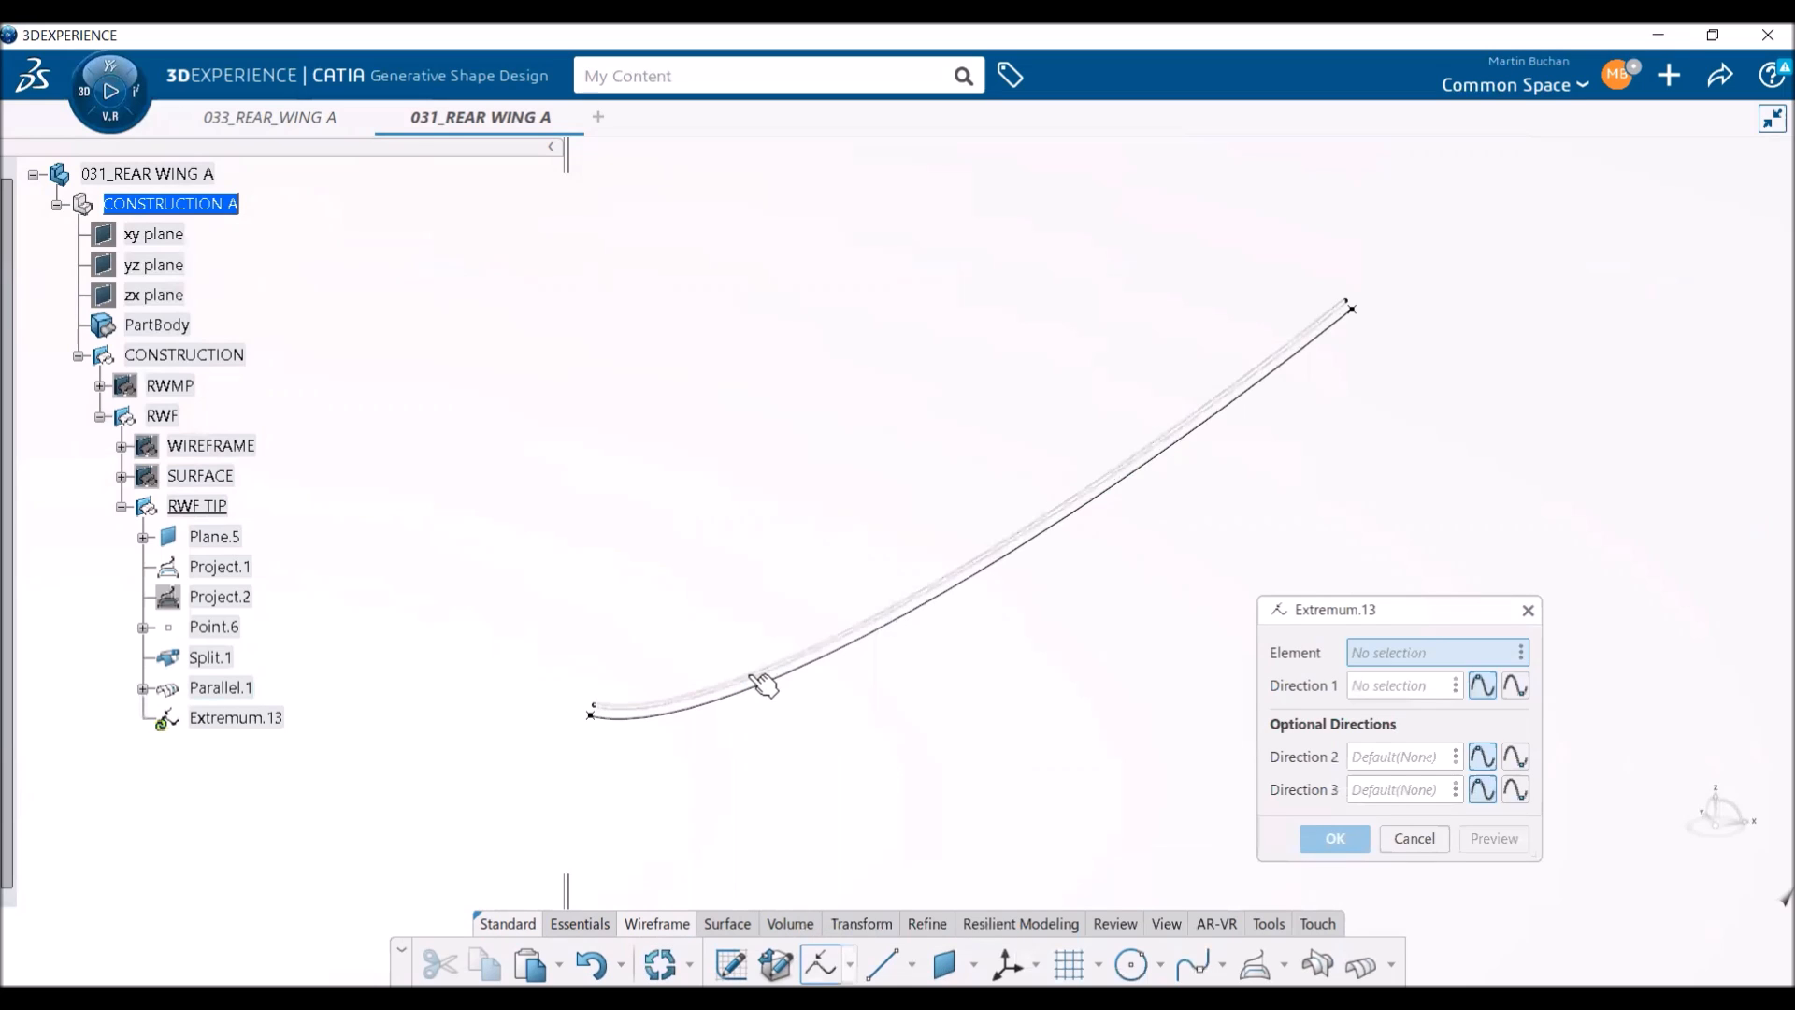
pyautogui.click(762, 684)
pyautogui.rightClick(1365, 689)
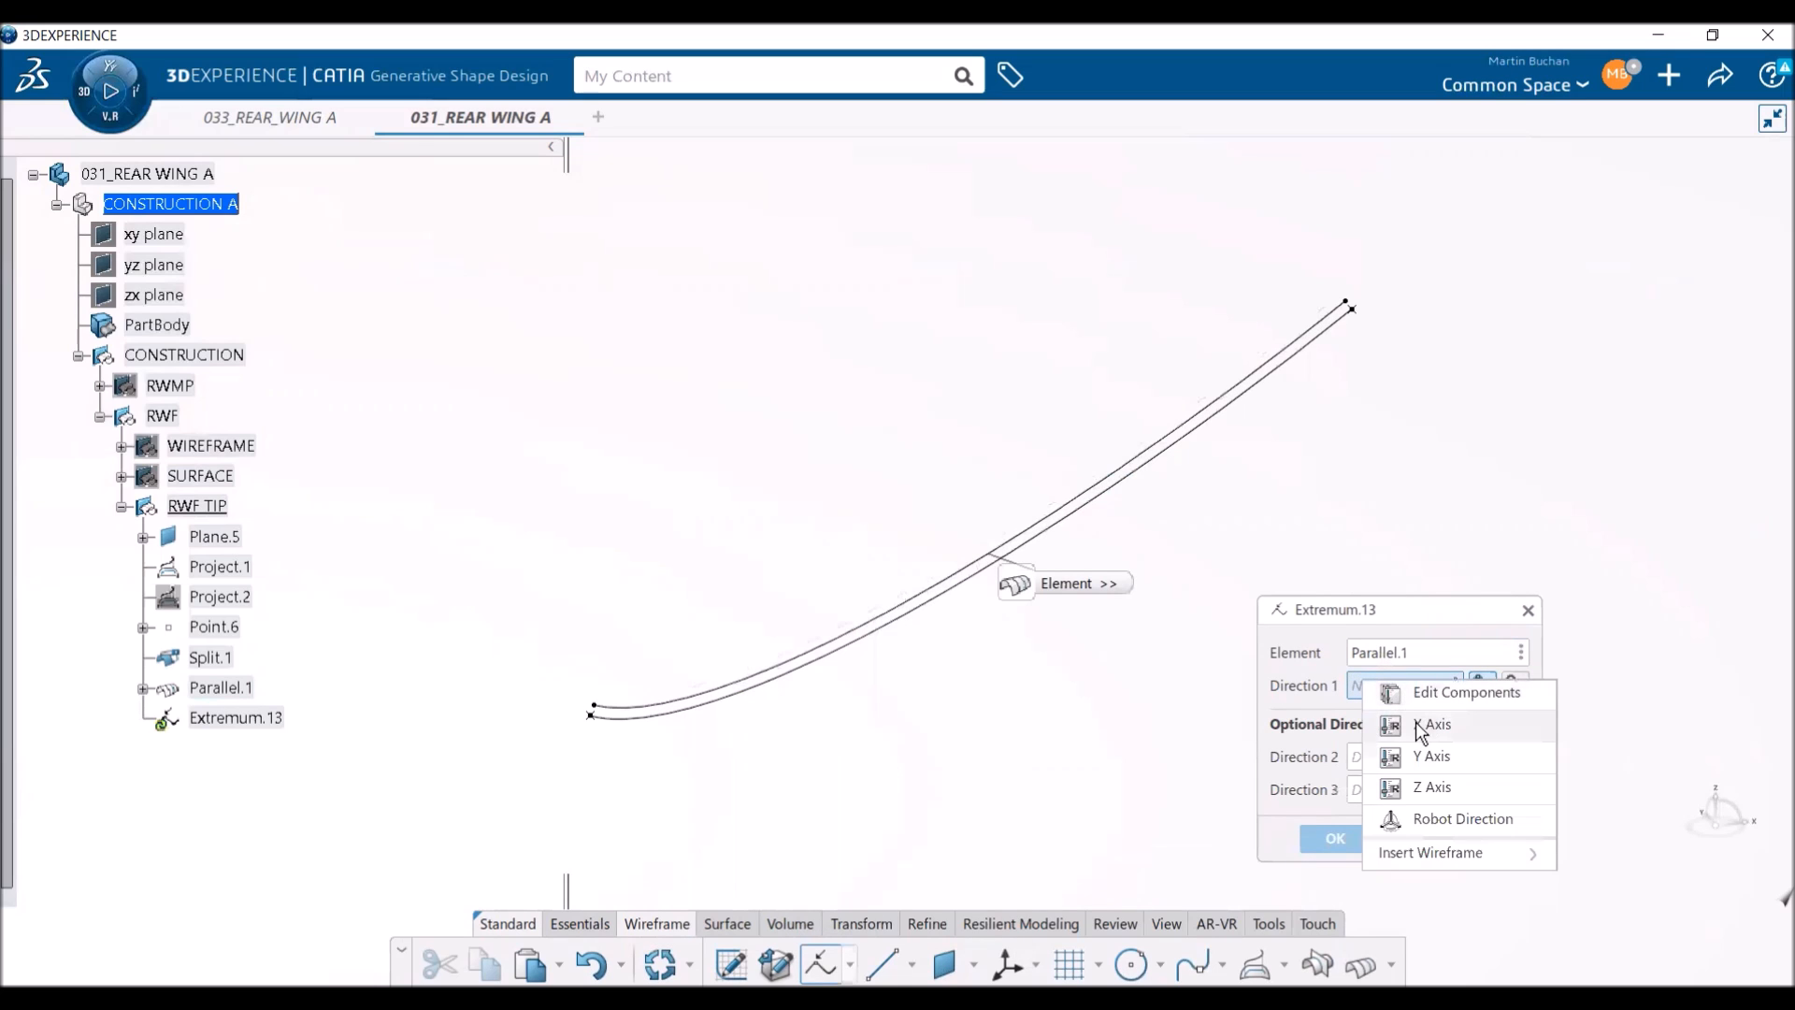
pyautogui.click(1418, 726)
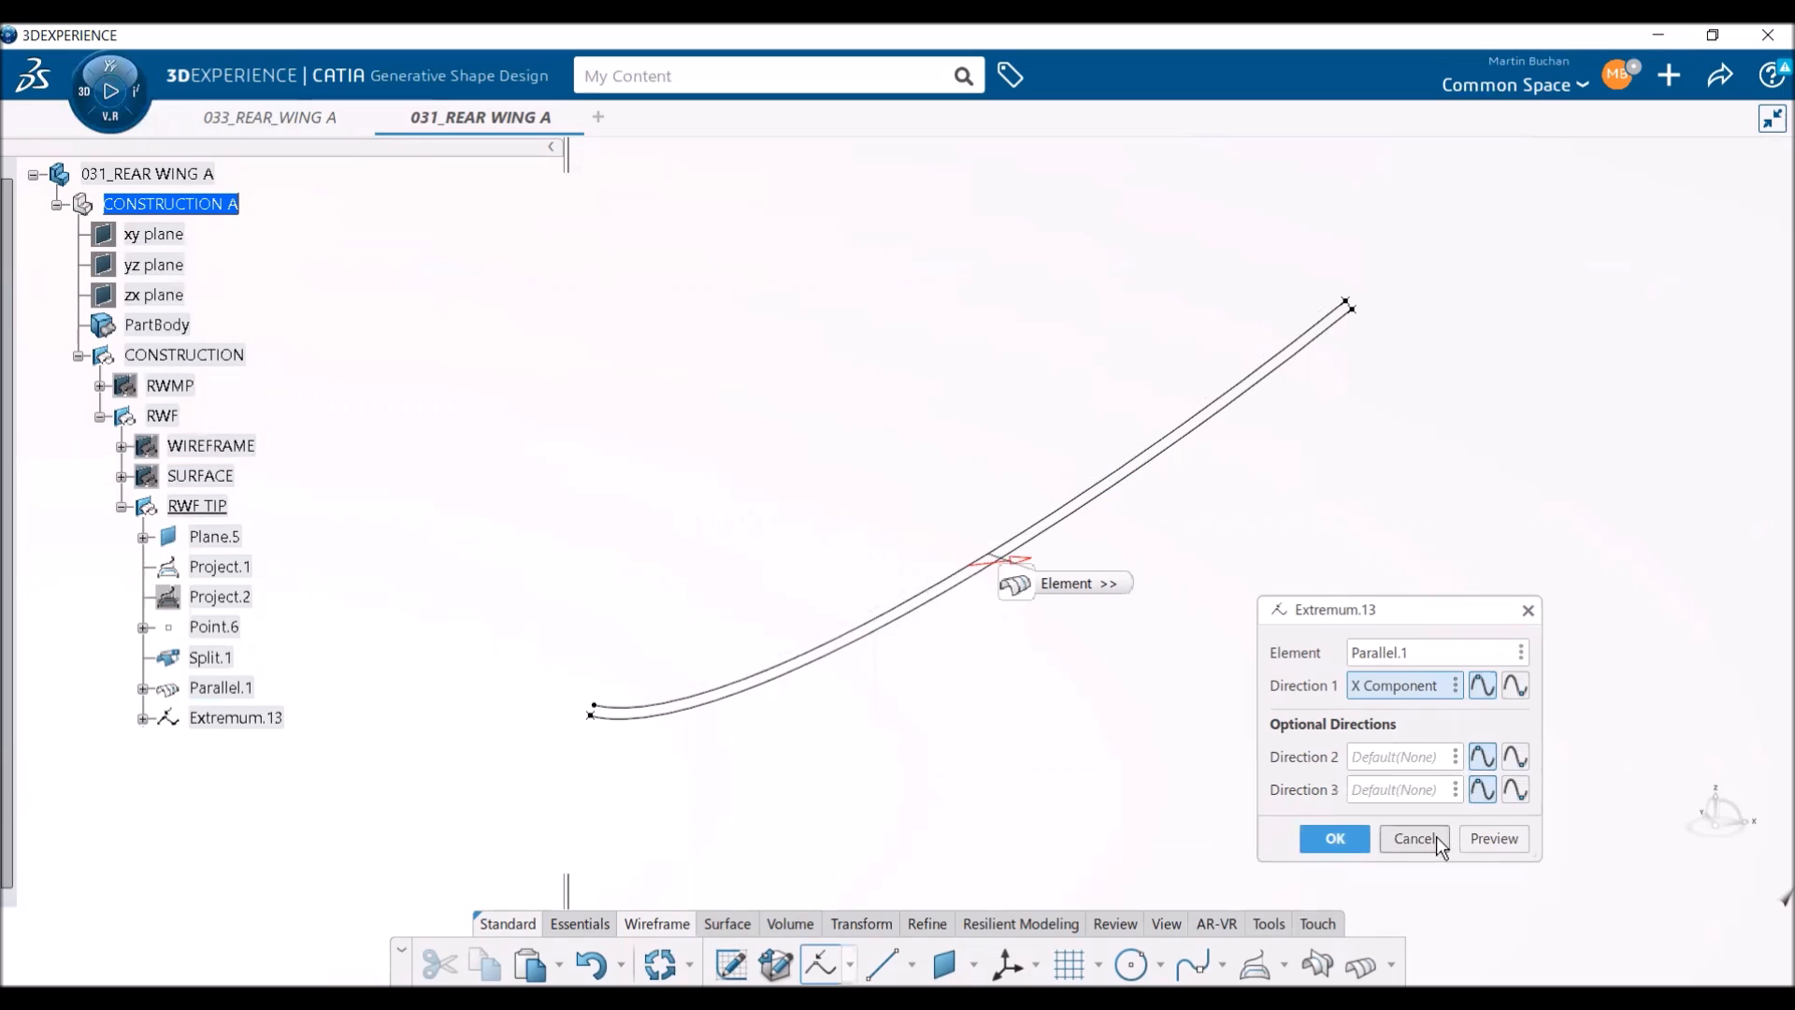
pyautogui.click(1331, 841)
# - Close the trailing edge with a point-to-point line from the new extremum to the projected point Project.1
pyautogui.click(882, 963)
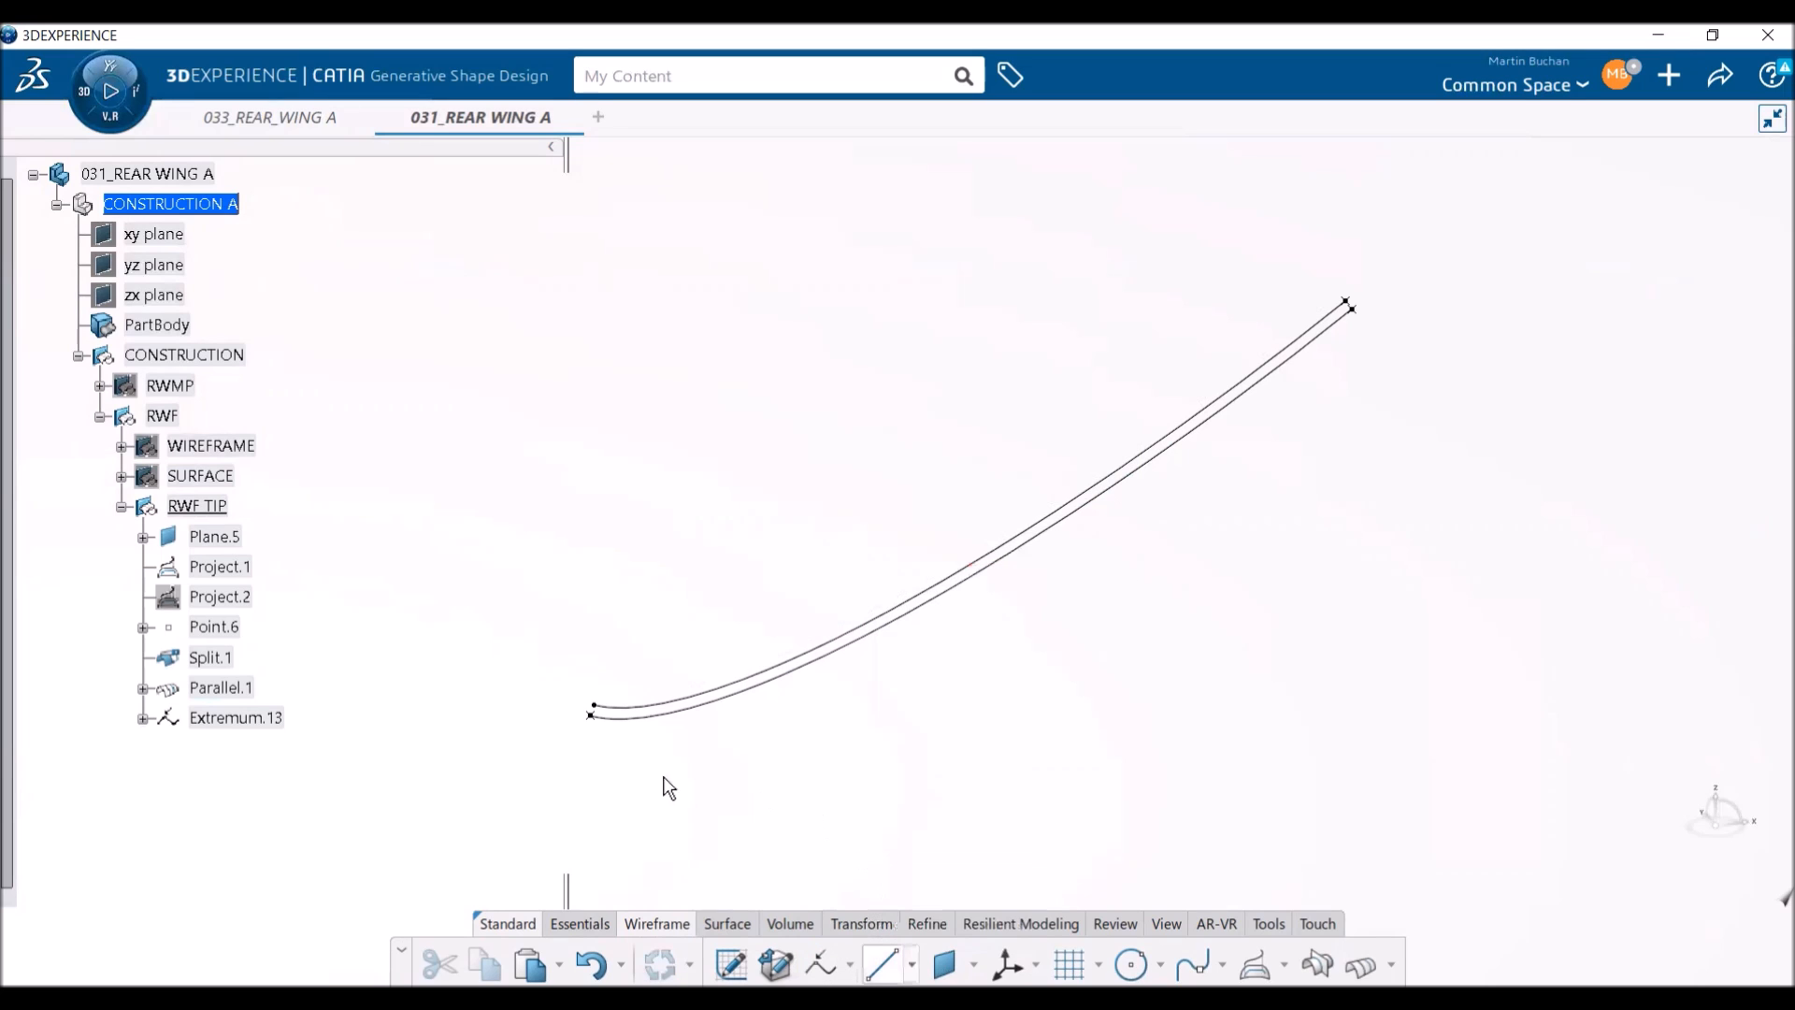
pyautogui.click(234, 718)
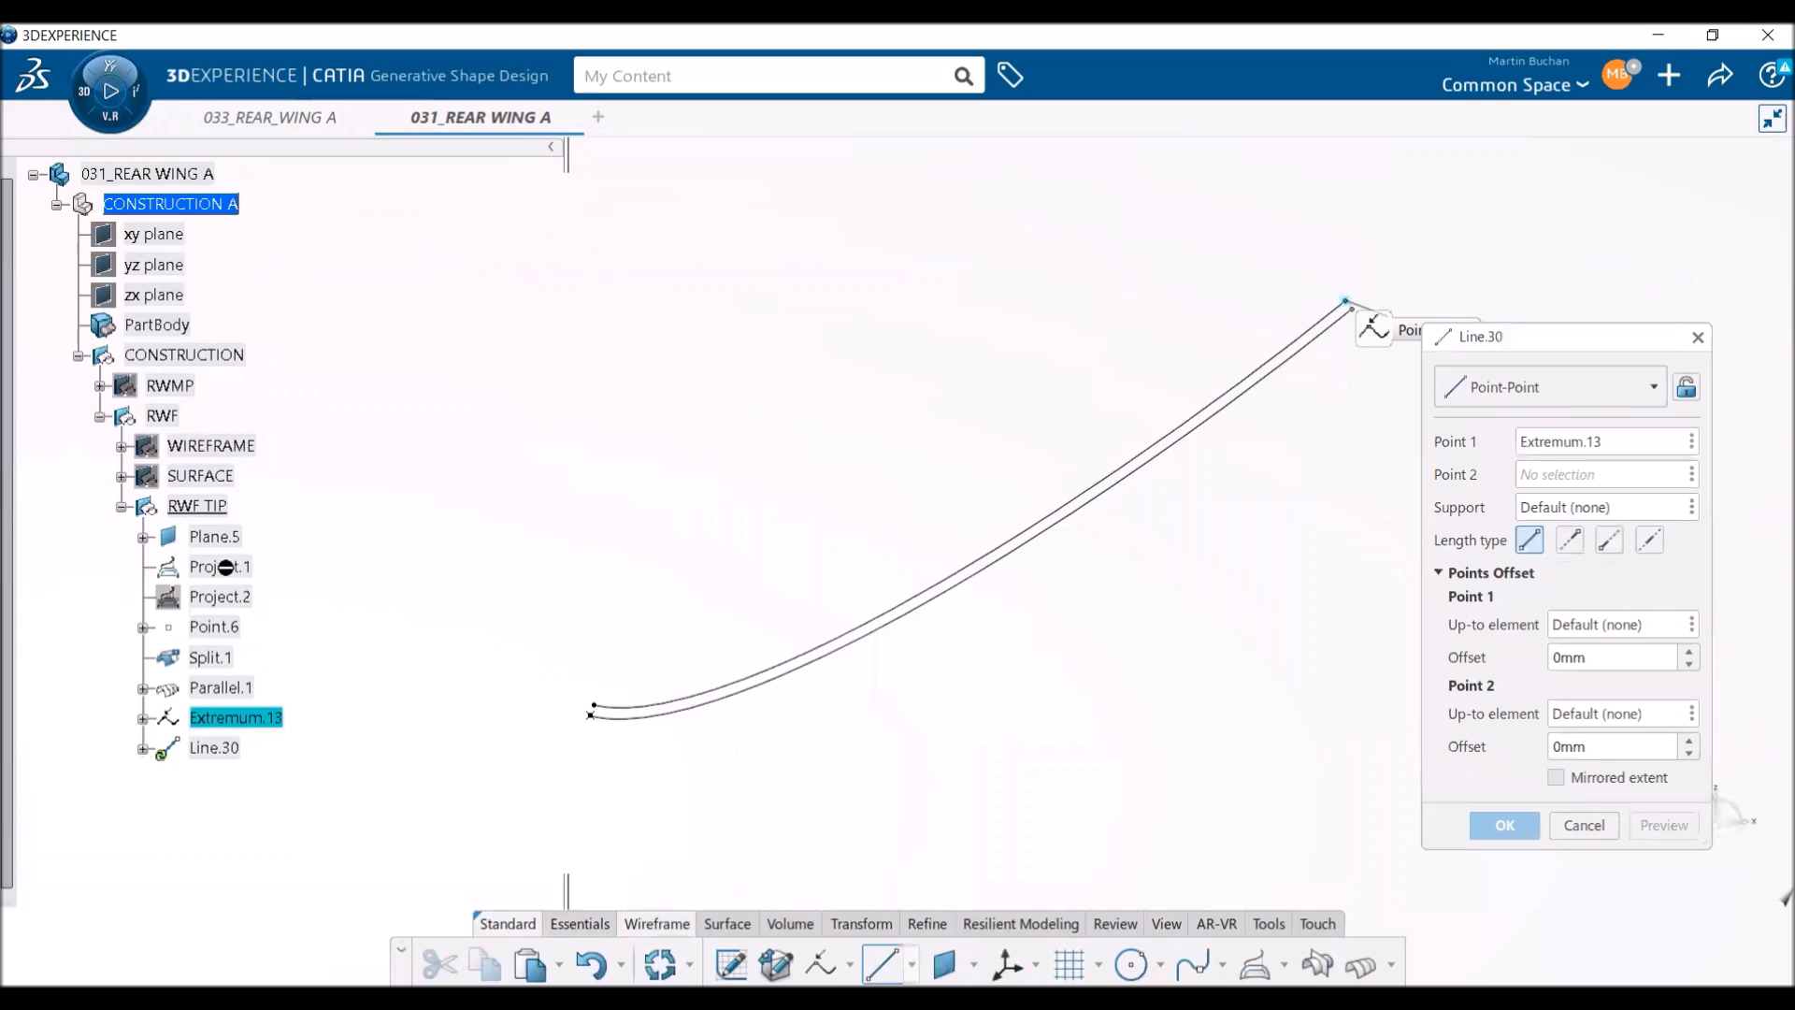
pyautogui.click(221, 566)
pyautogui.click(1505, 826)
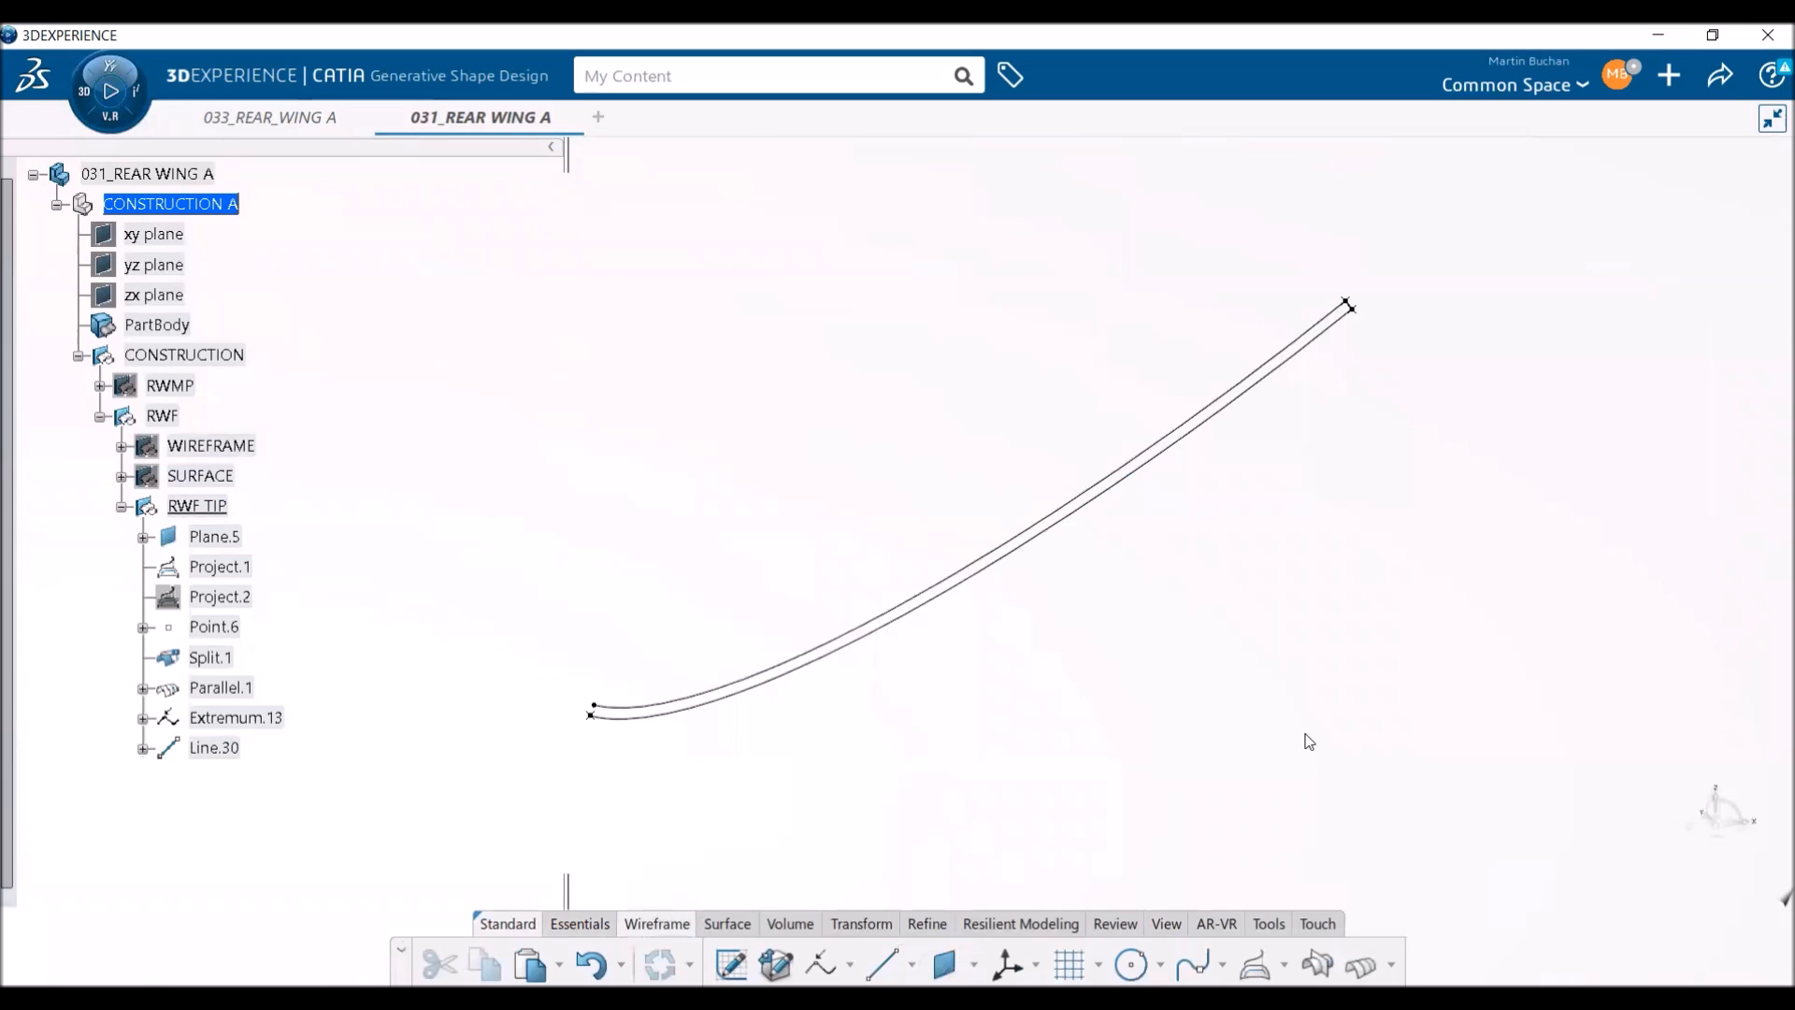
# - Duplicate the extremum and switch the copy to the minimum along X, at the parallel curve's leading-edge end
pyautogui.moveTo(693, 811); pyautogui.dragTo(895, 656, button='middle')
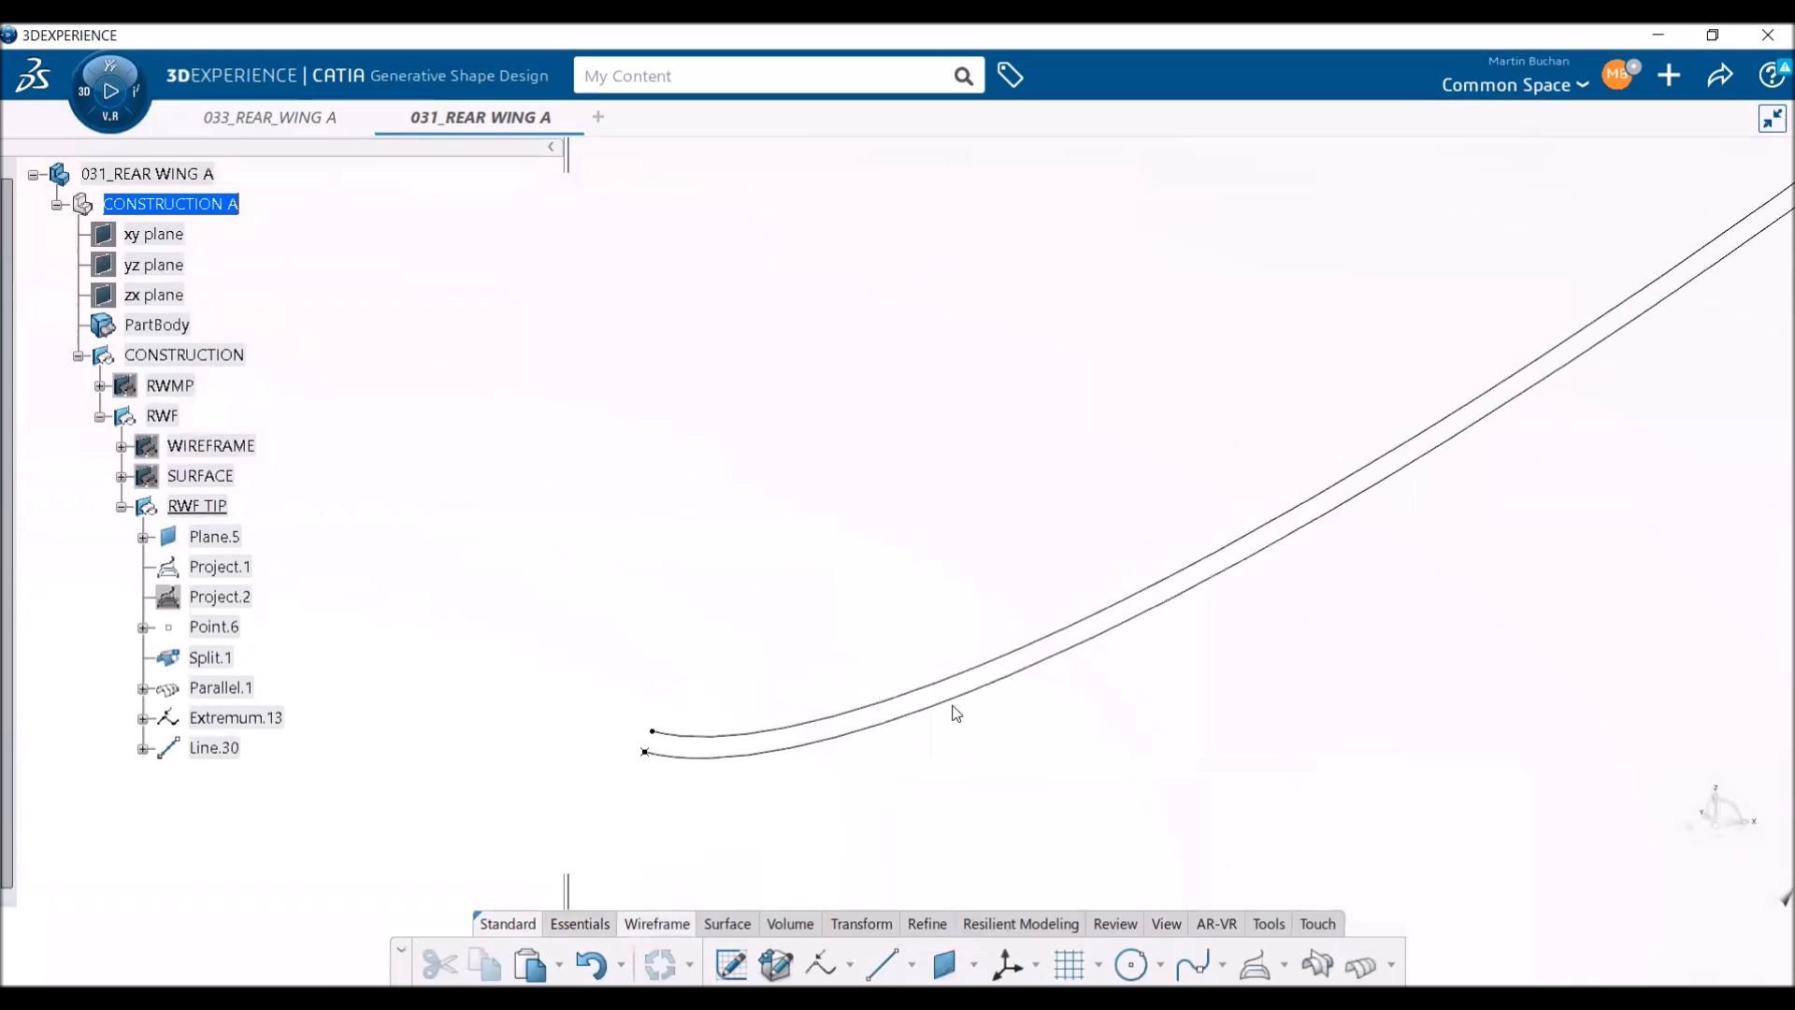
pyautogui.click(236, 718)
pyautogui.hotkey('ctrl', 'c')
pyautogui.hotkey('ctrl', 'v')
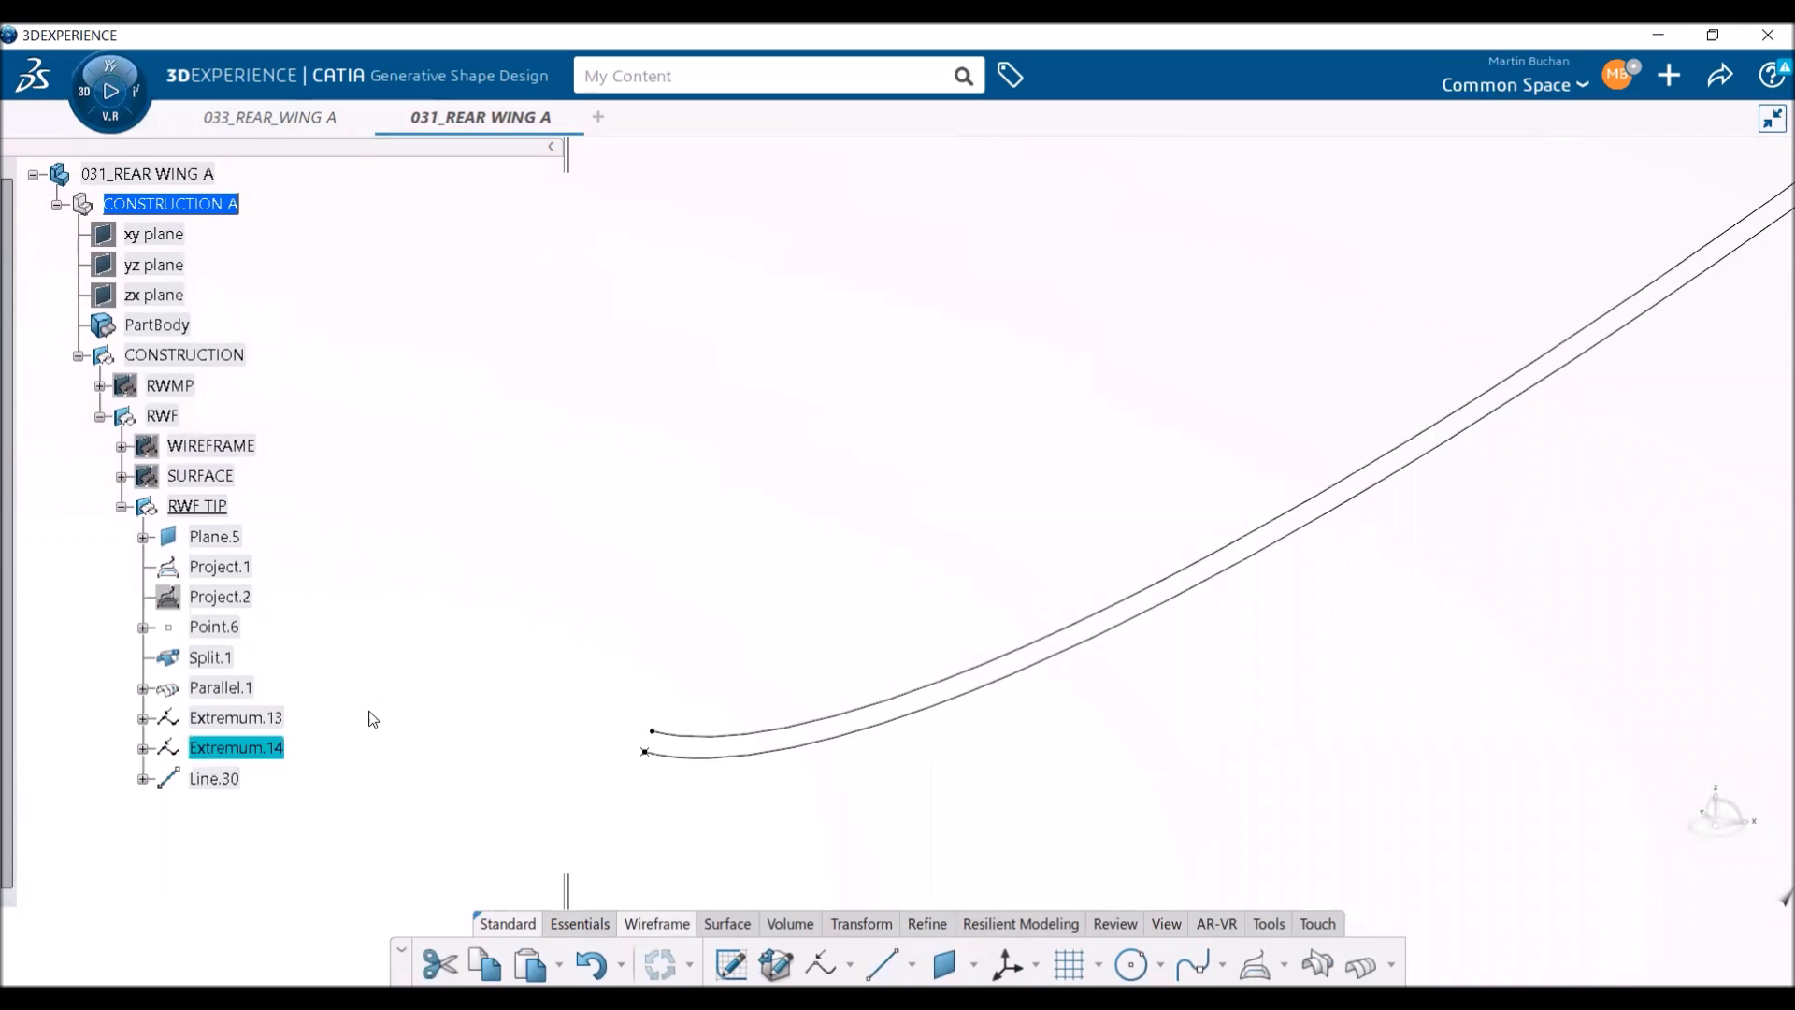
pyautogui.doubleClick(273, 748)
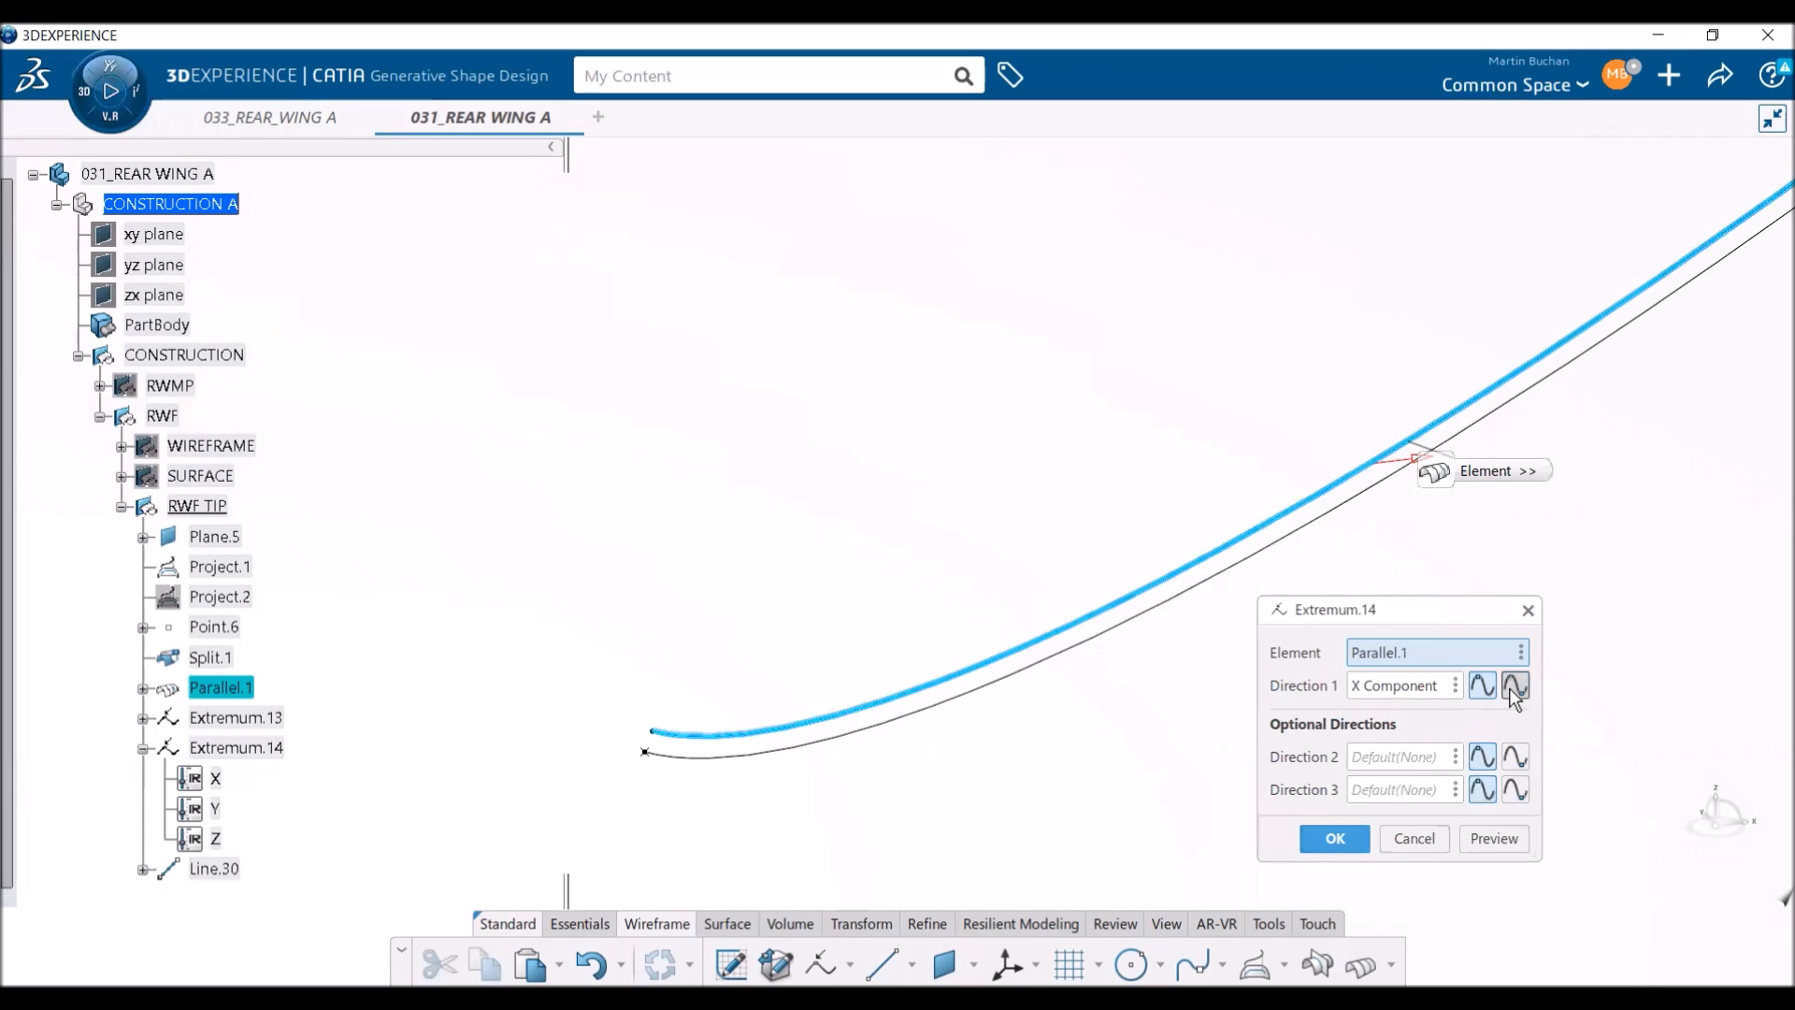
pyautogui.click(1336, 839)
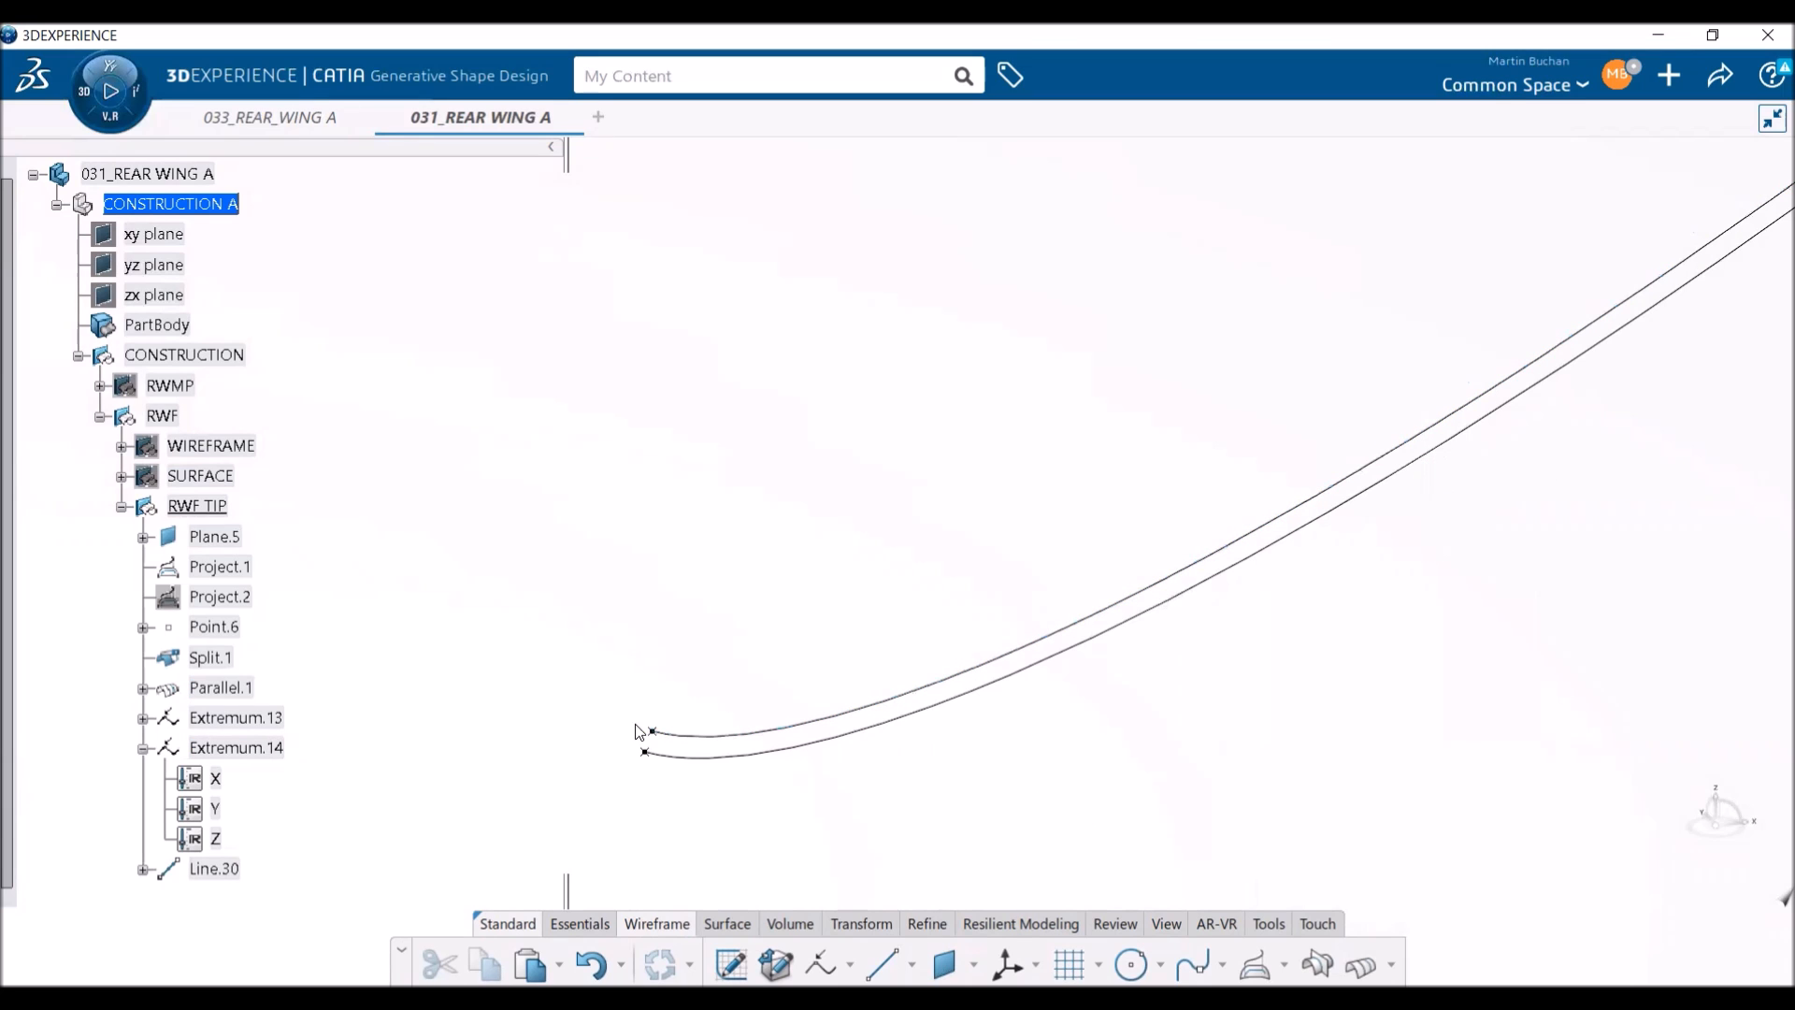
# - Round the leading-edge end with a trimmed bitangent-and-point circle between the parallel curve and the split profile, through the minimum extremum
pyautogui.moveTo(885, 710); pyautogui.dragTo(761, 485, button='middle')
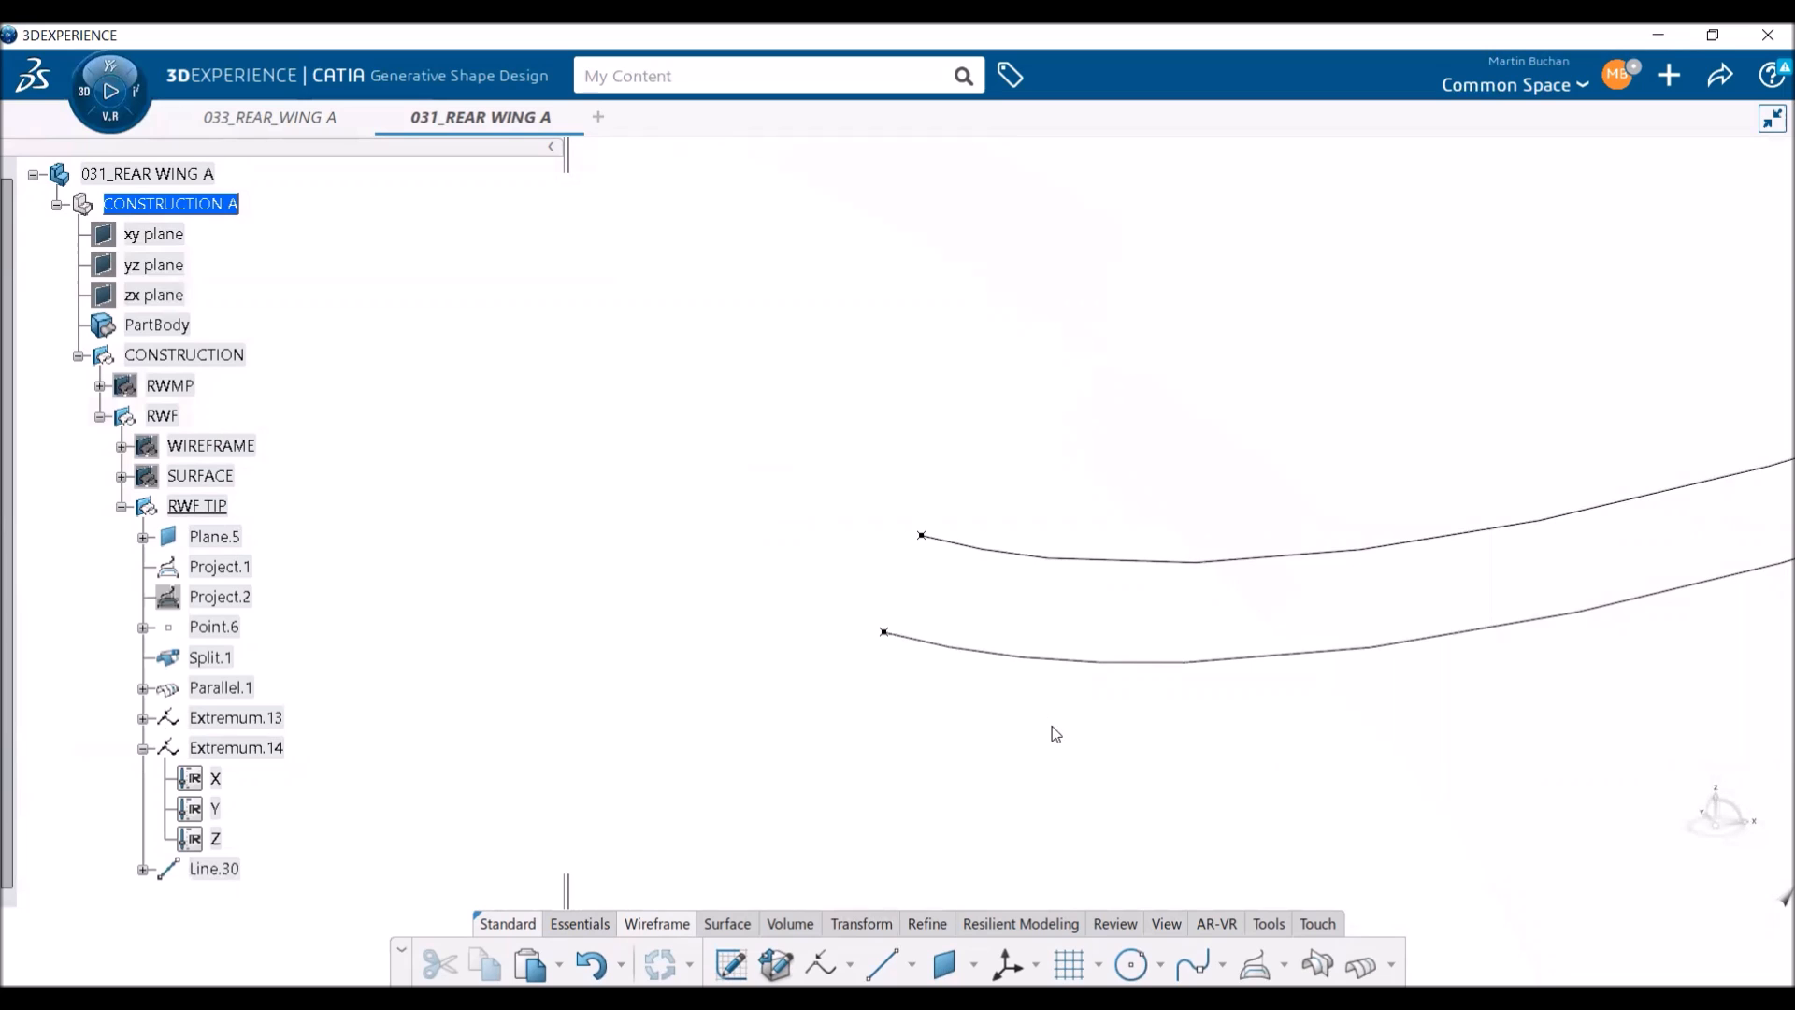
pyautogui.click(1131, 964)
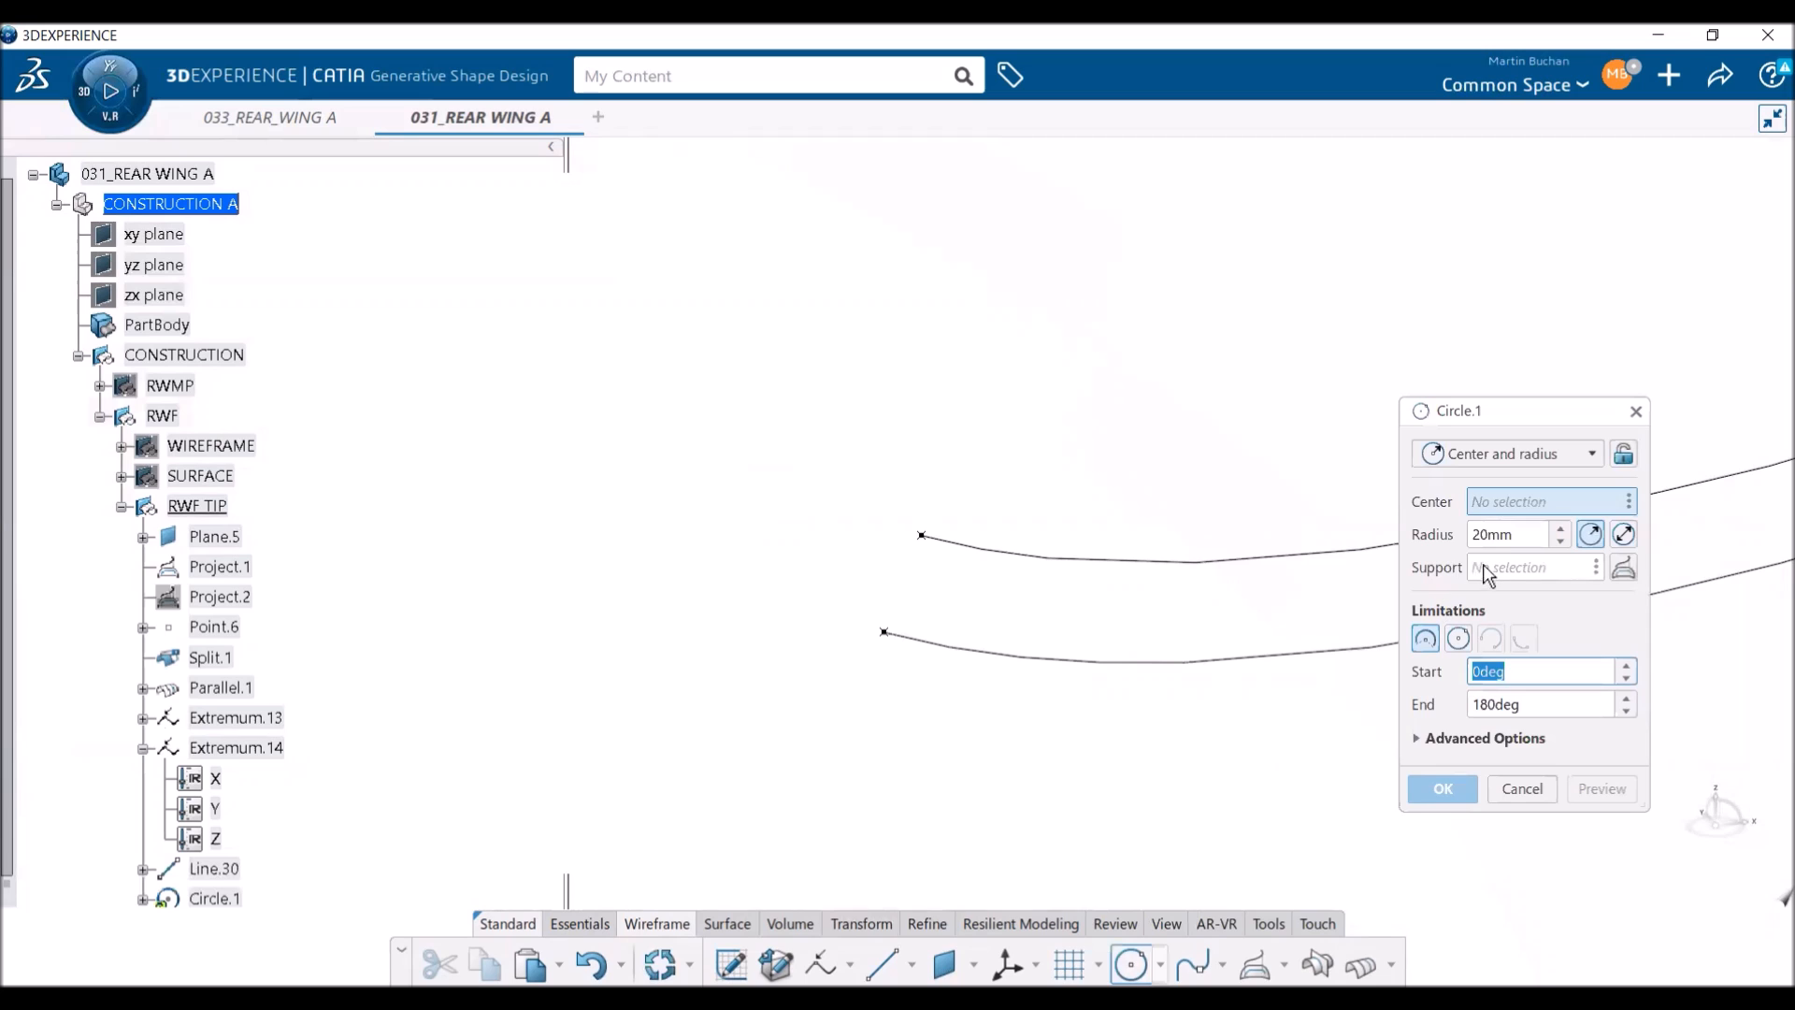
pyautogui.moveTo(1243, 601); pyautogui.dragTo(1056, 581, button='middle')
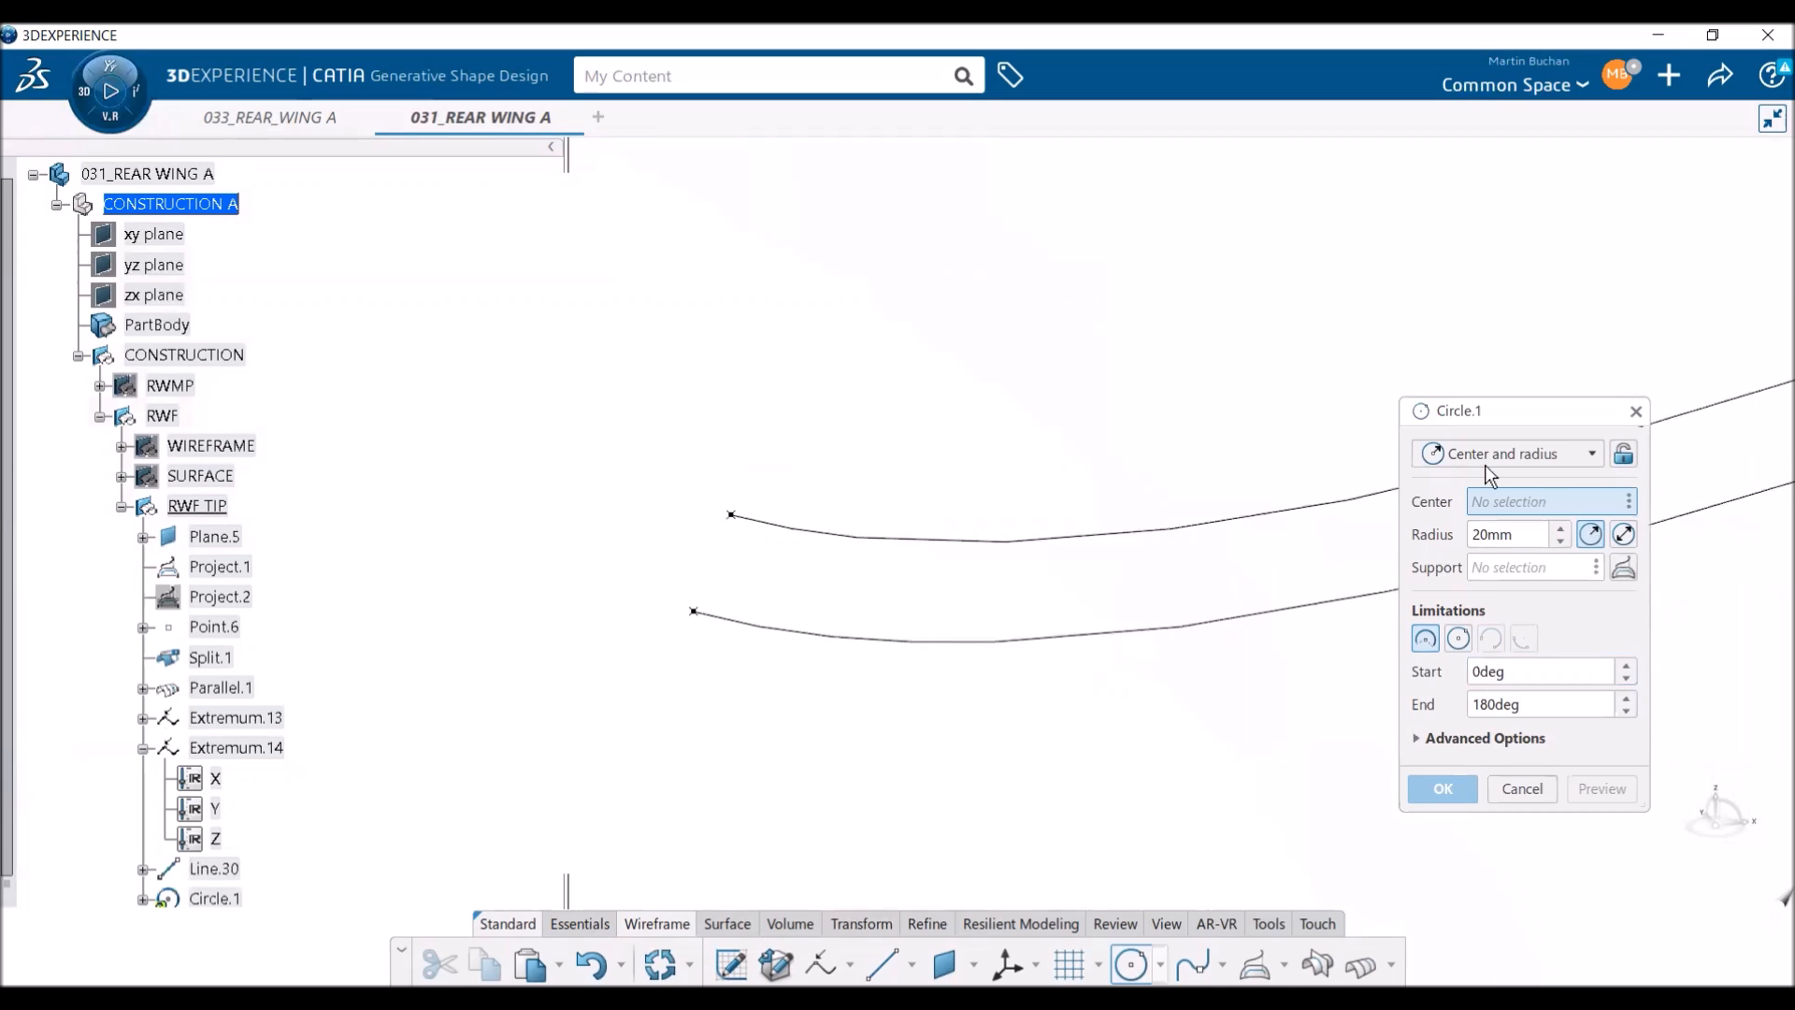
pyautogui.click(1592, 455)
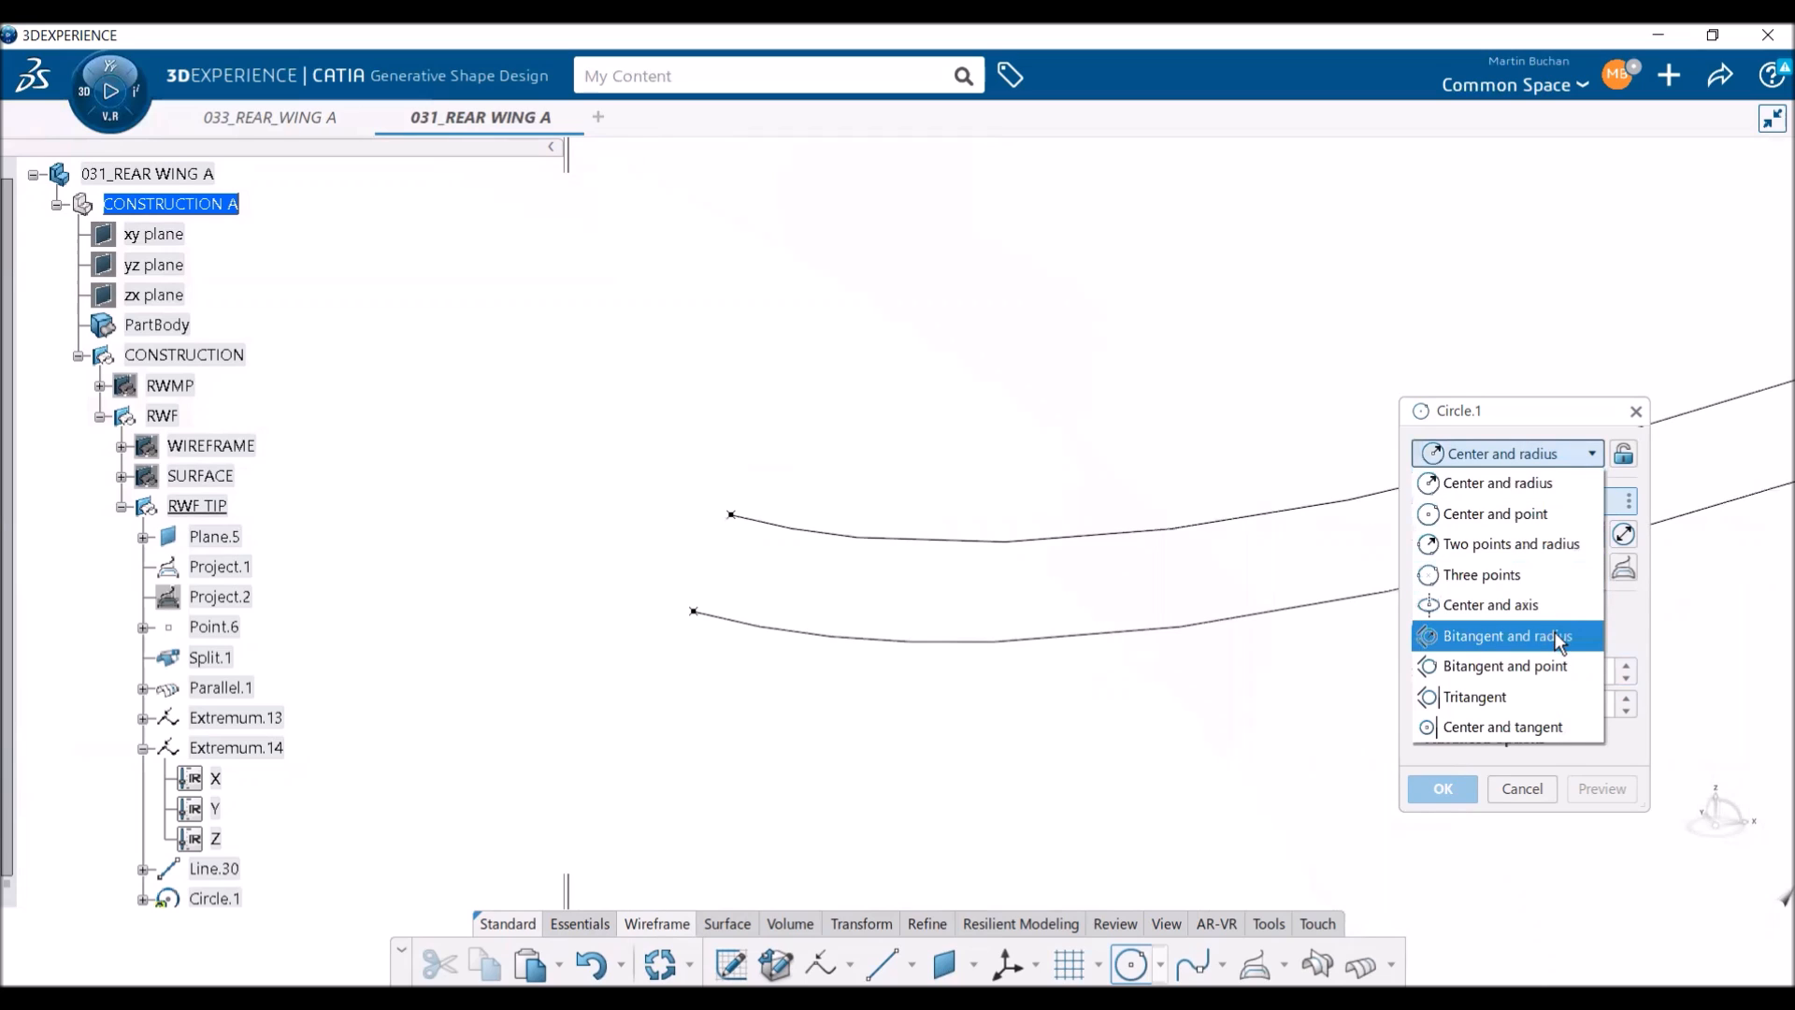
pyautogui.click(1551, 662)
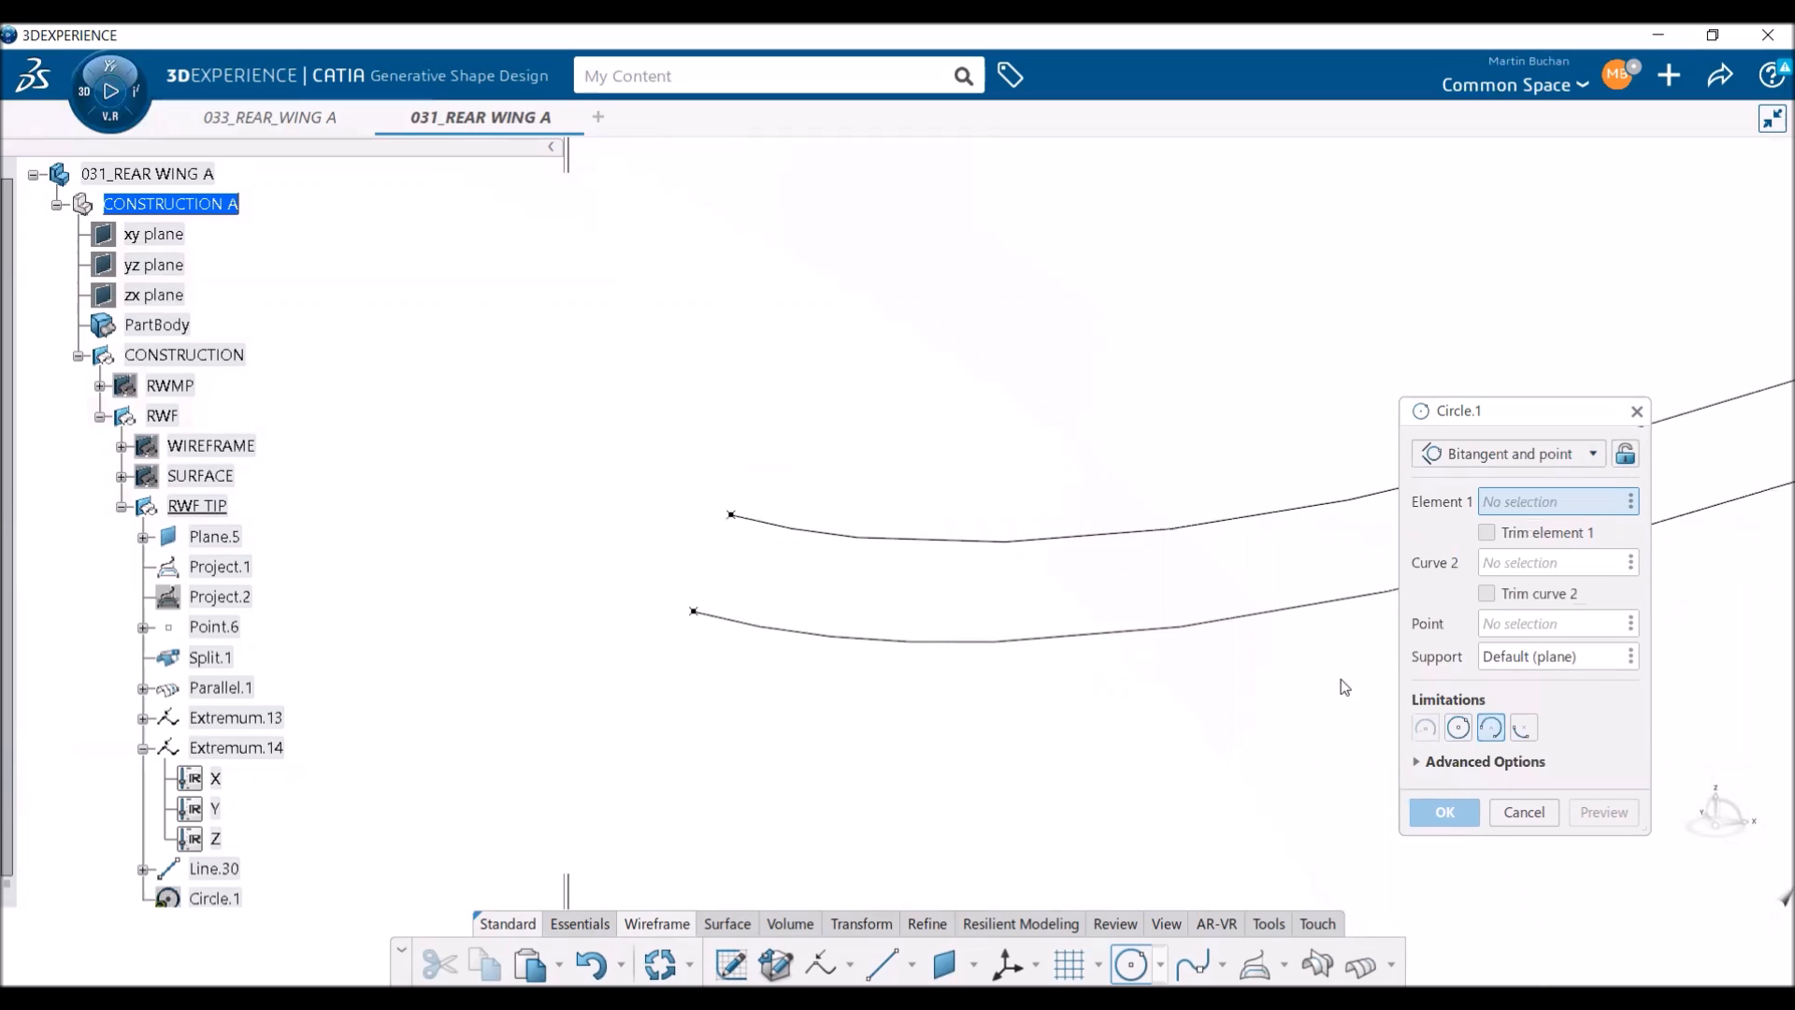
pyautogui.click(821, 537)
pyautogui.click(788, 635)
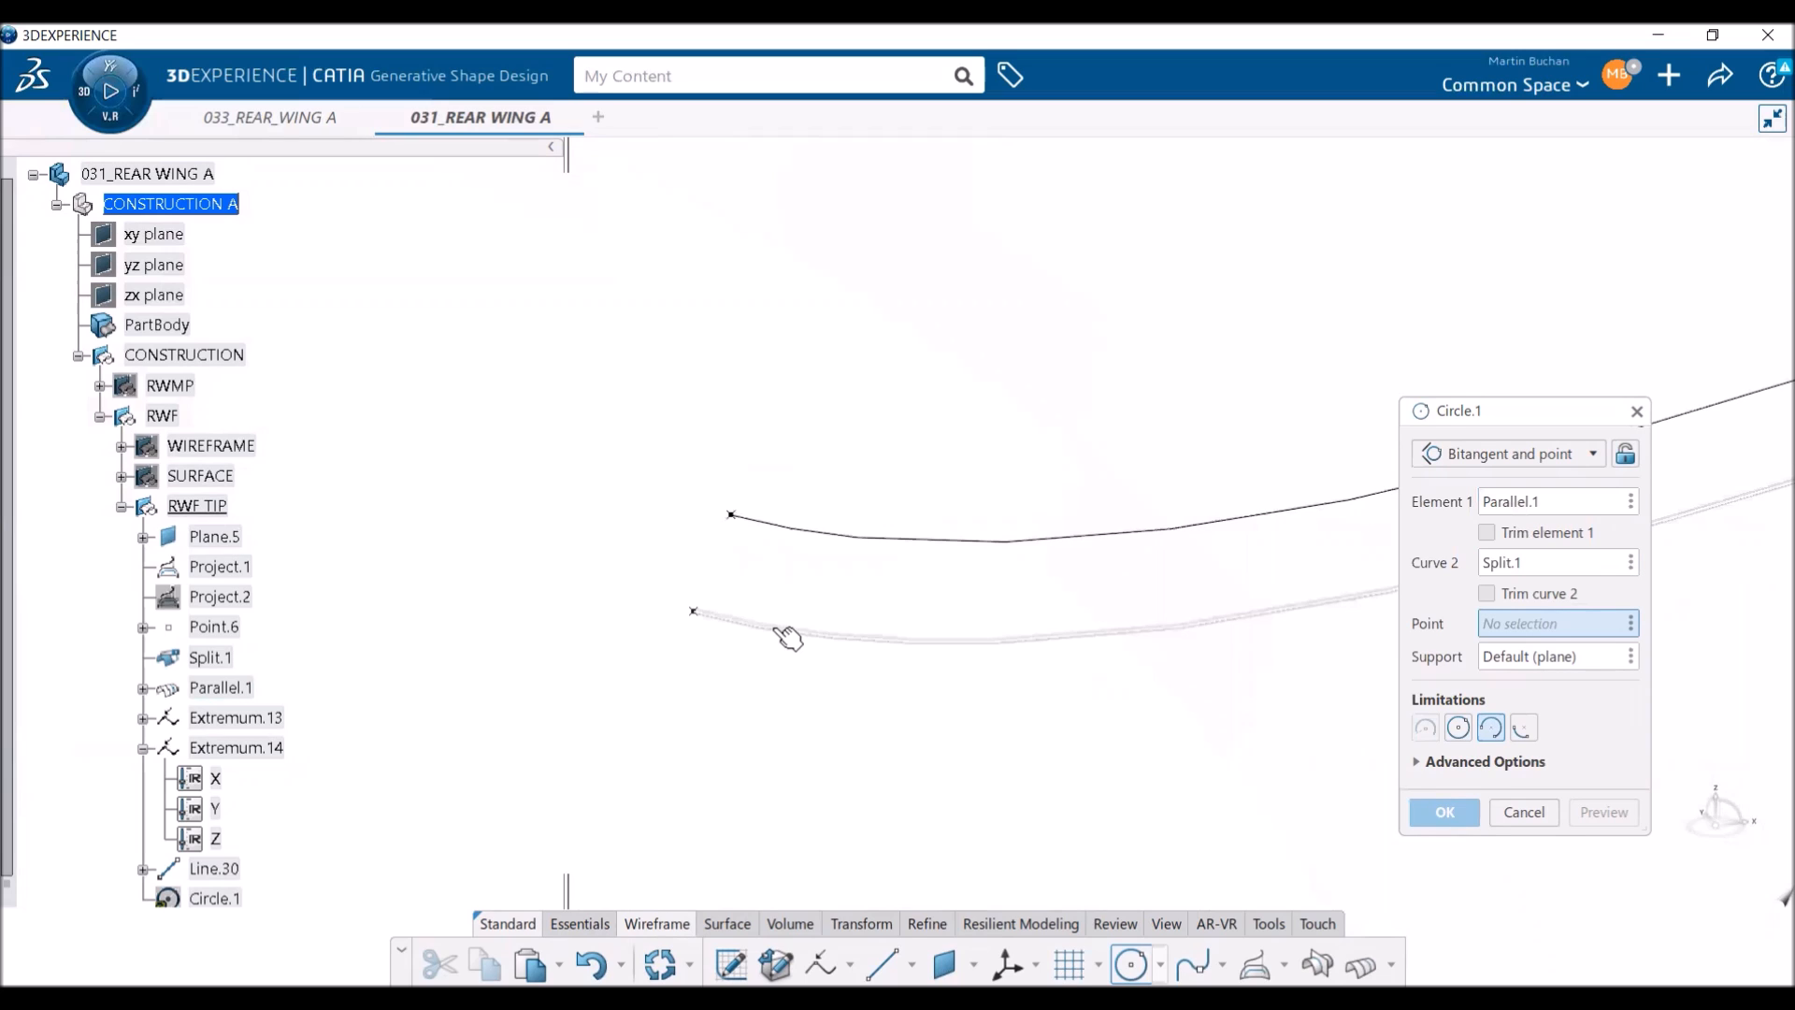
pyautogui.click(730, 515)
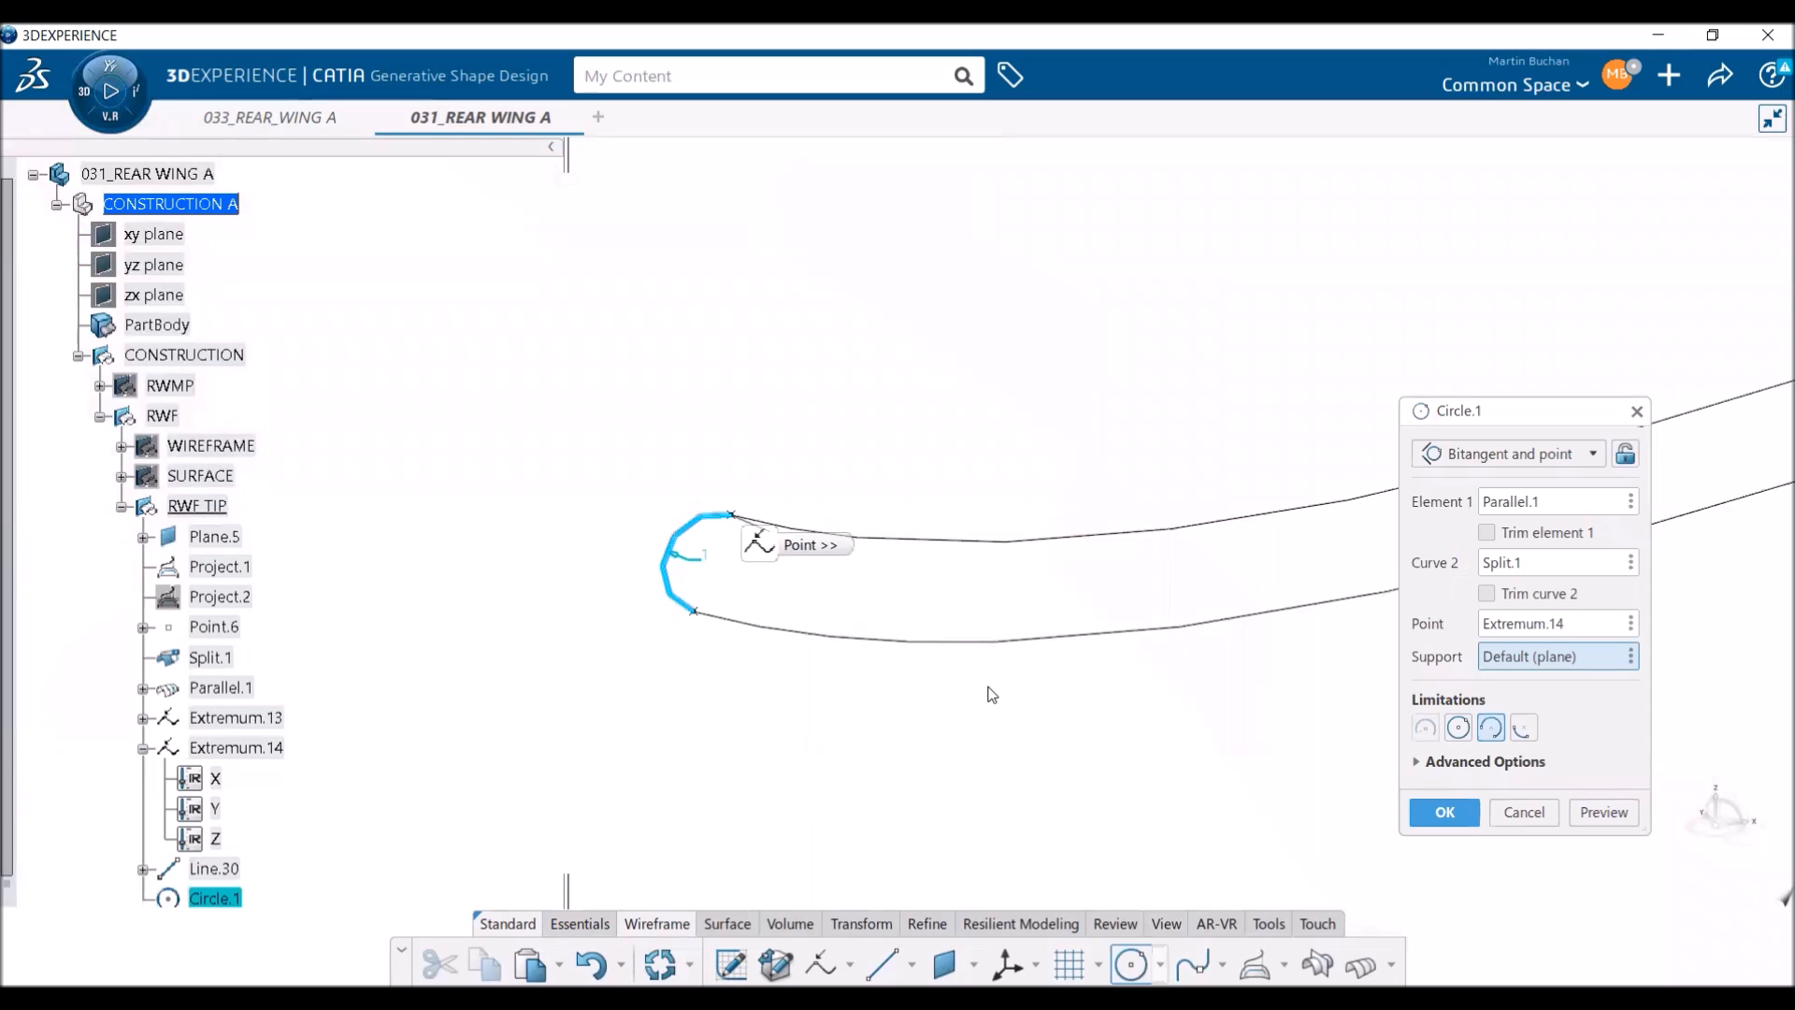
pyautogui.click(1458, 726)
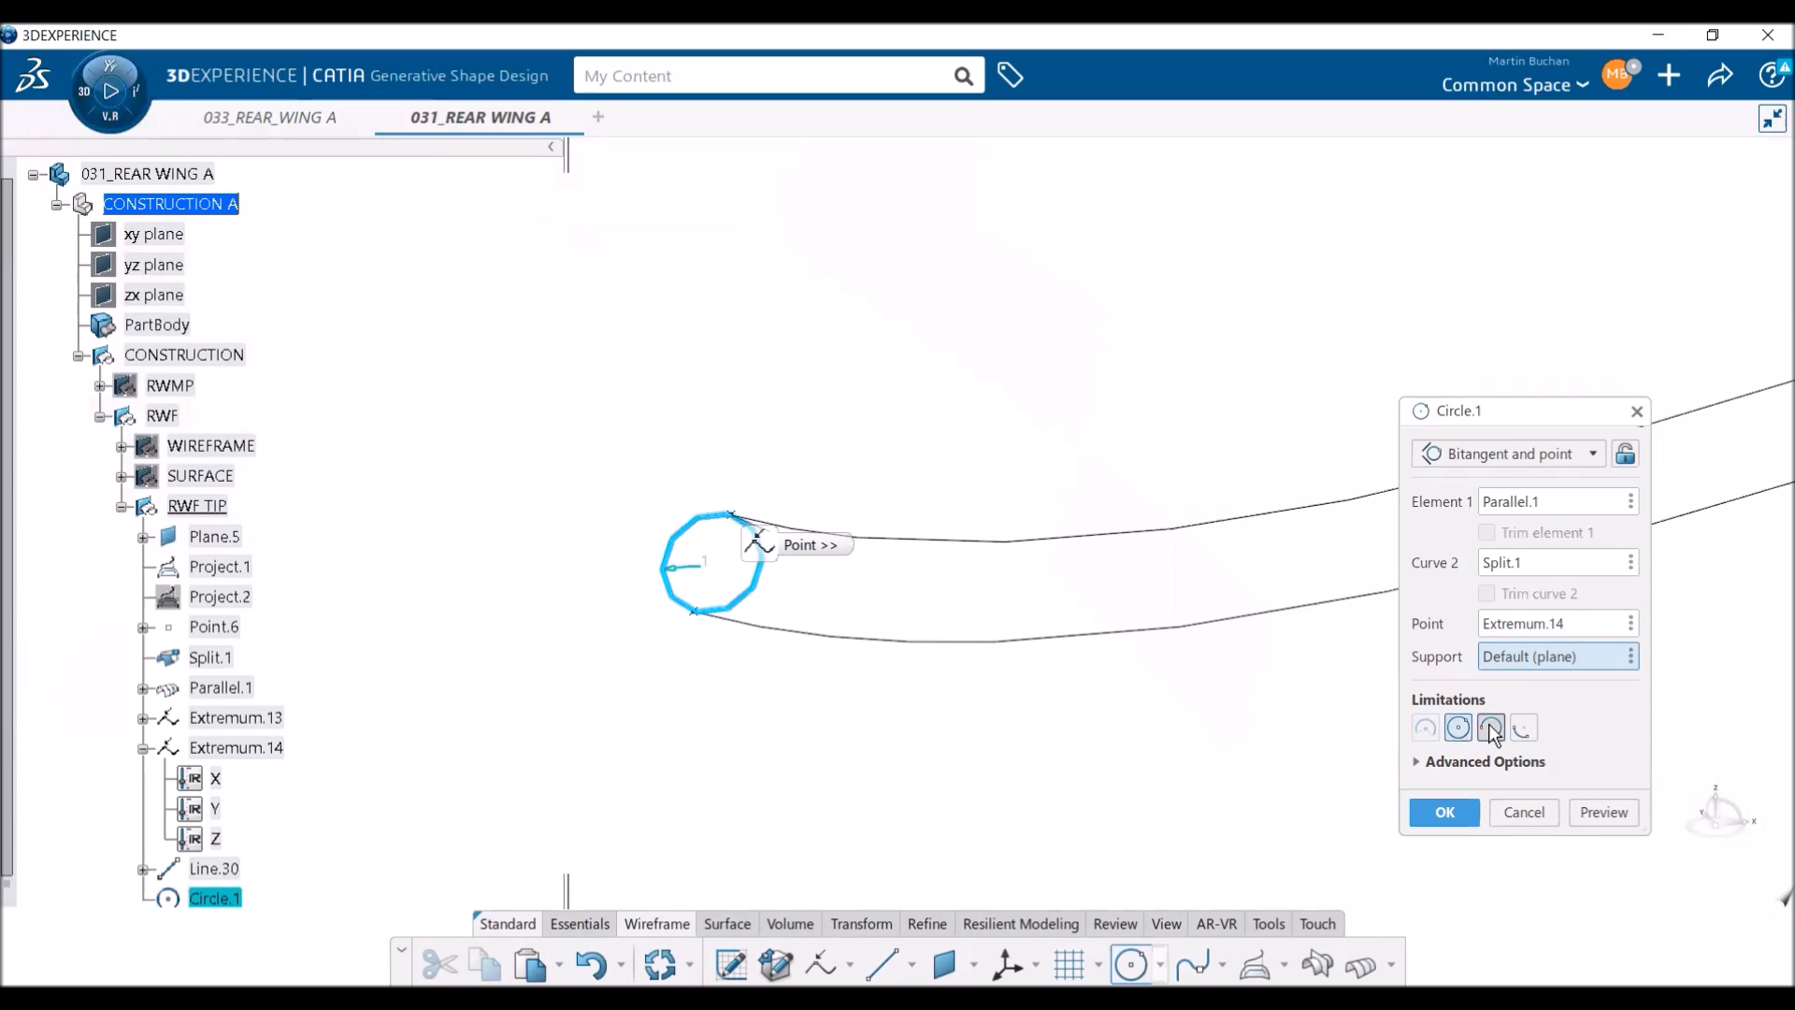
pyautogui.click(1491, 728)
pyautogui.moveTo(922, 673); pyautogui.dragTo(905, 585, button='middle')
pyautogui.moveTo(760, 489); pyautogui.dragTo(930, 520, button='middle')
pyautogui.click(1468, 820)
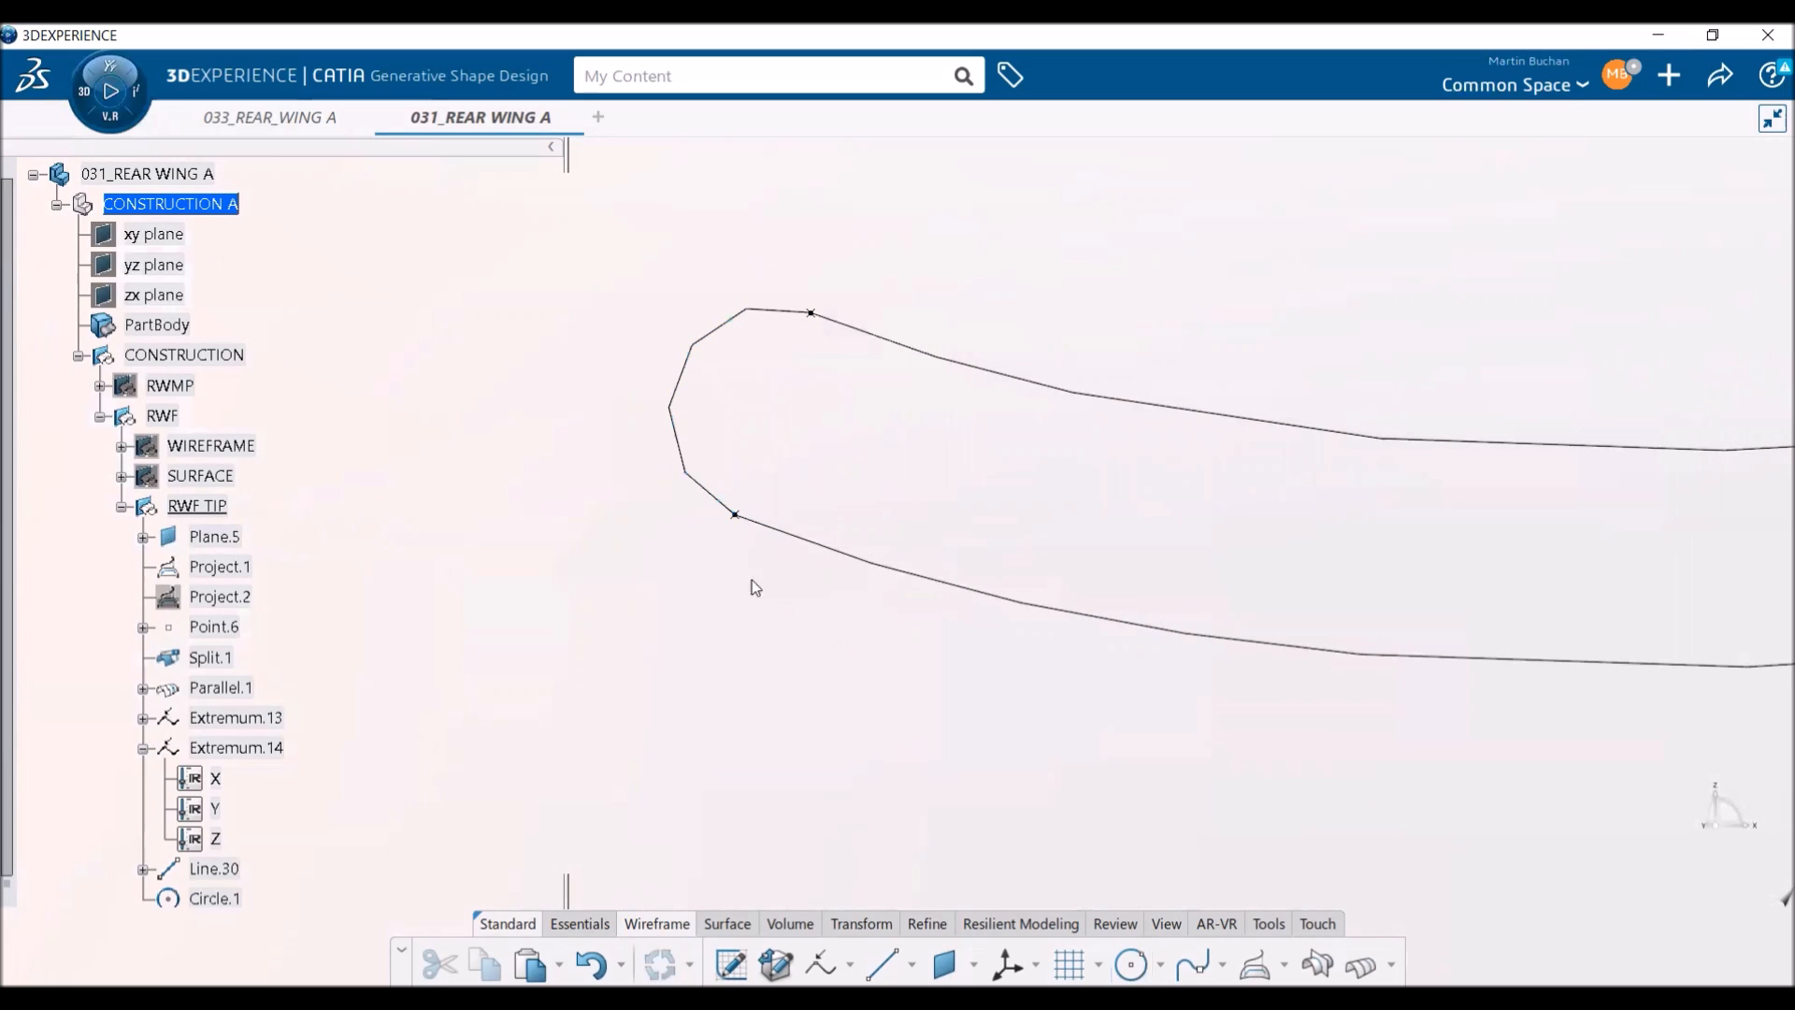
# - Join the split profile, the parallel curve and the leading-edge arc into one curve
pyautogui.moveTo(746, 577); pyautogui.dragTo(874, 945, button='middle')
pyautogui.moveTo(874, 858)
pyautogui.mouseDown(button='middle')
pyautogui.moveTo(873, 729)
pyautogui.moveTo(877, 893)
pyautogui.mouseUp(button='middle')
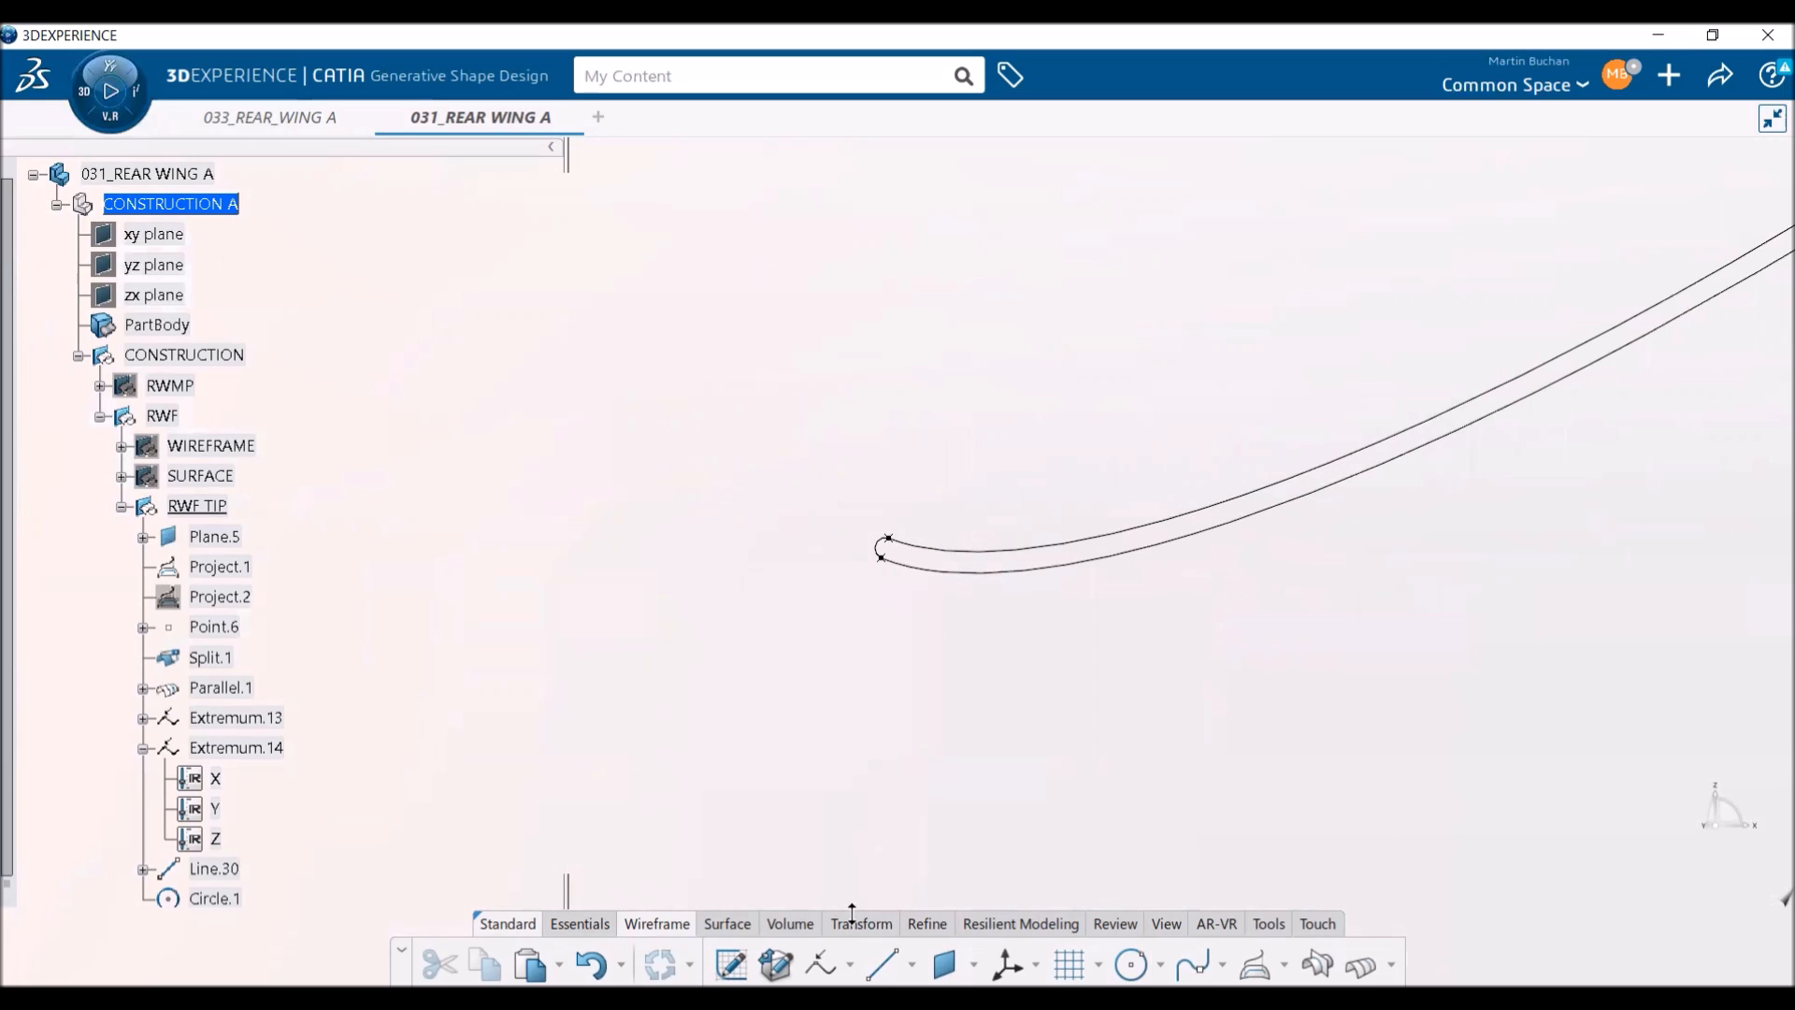
pyautogui.click(577, 921)
pyautogui.click(1300, 944)
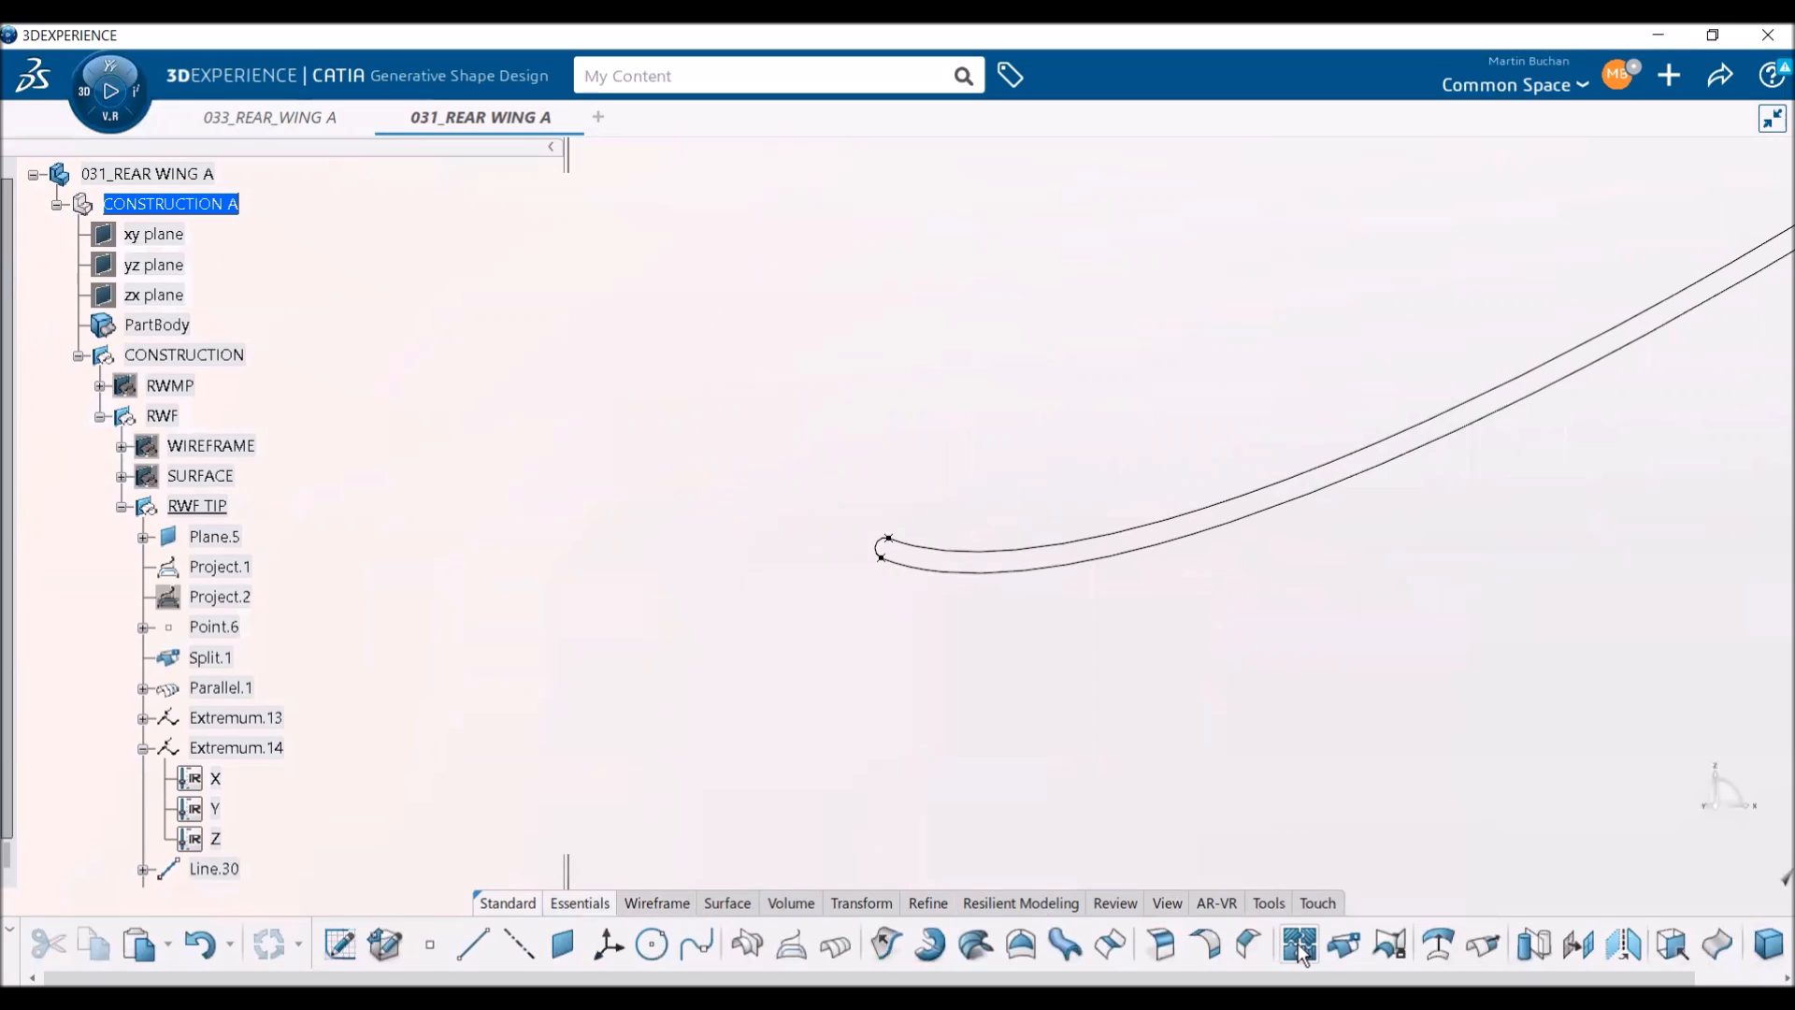
pyautogui.click(978, 573)
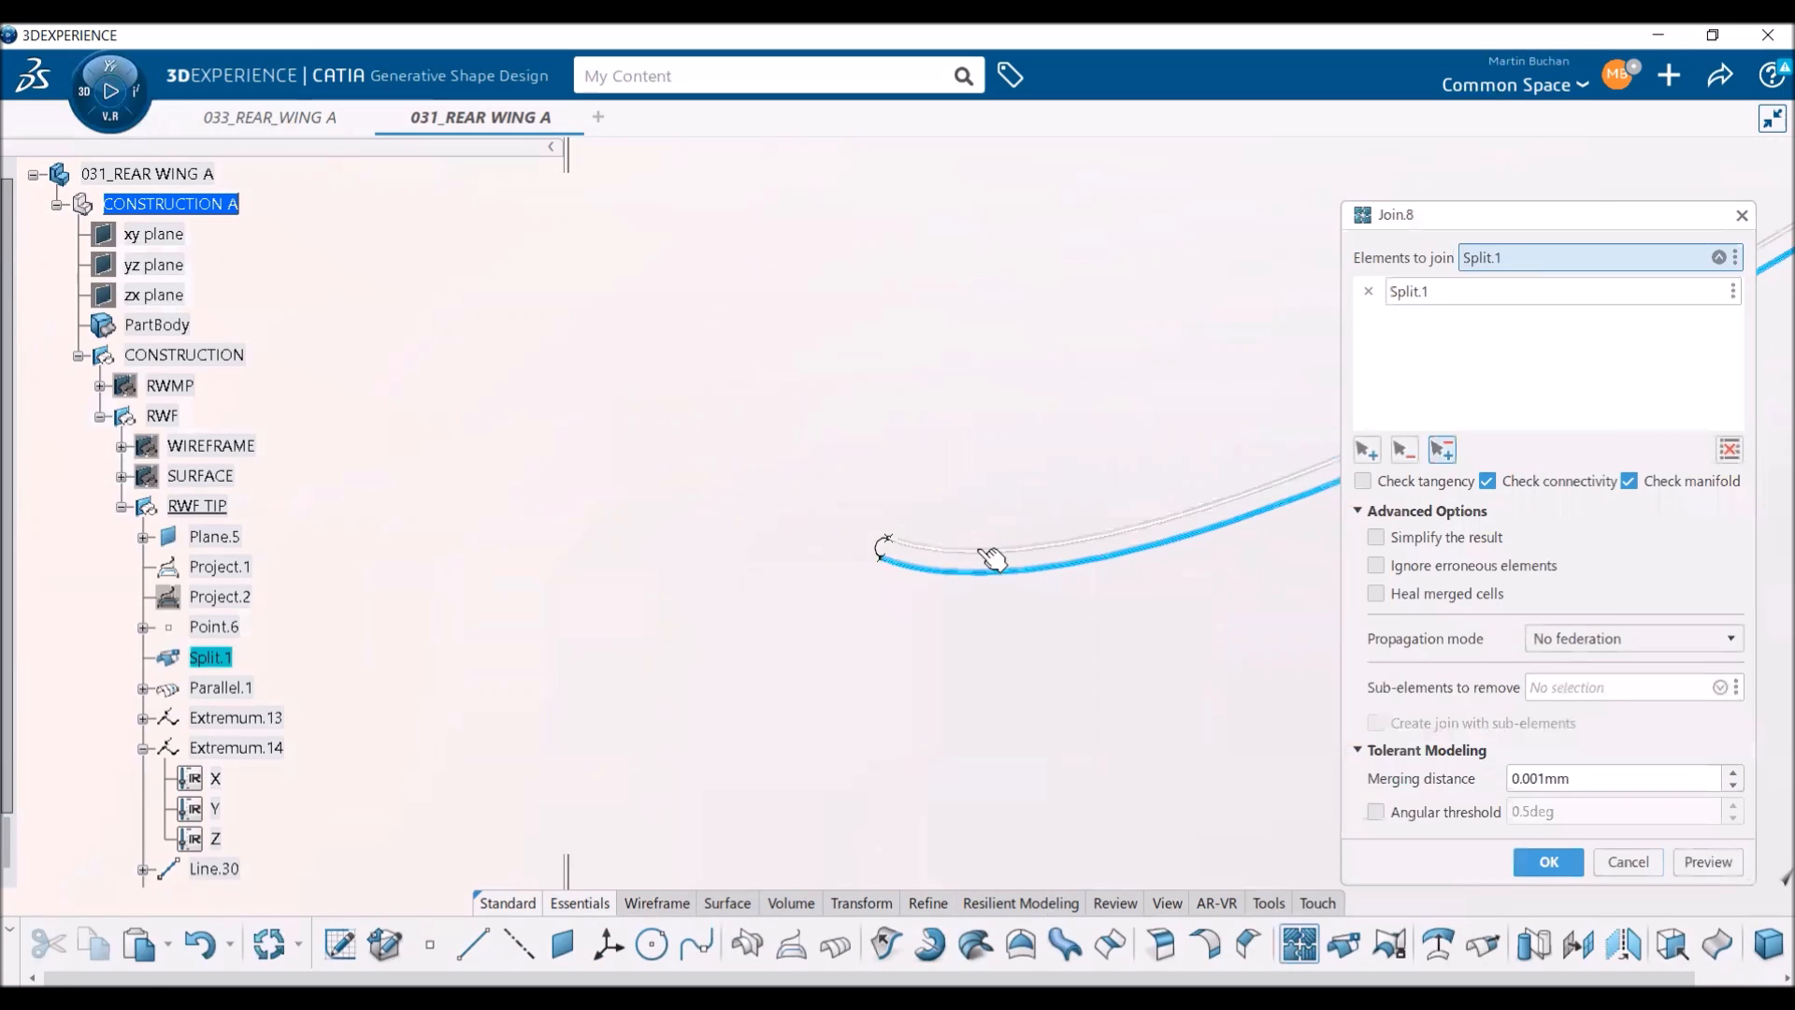
pyautogui.click(888, 546)
pyautogui.click(884, 550)
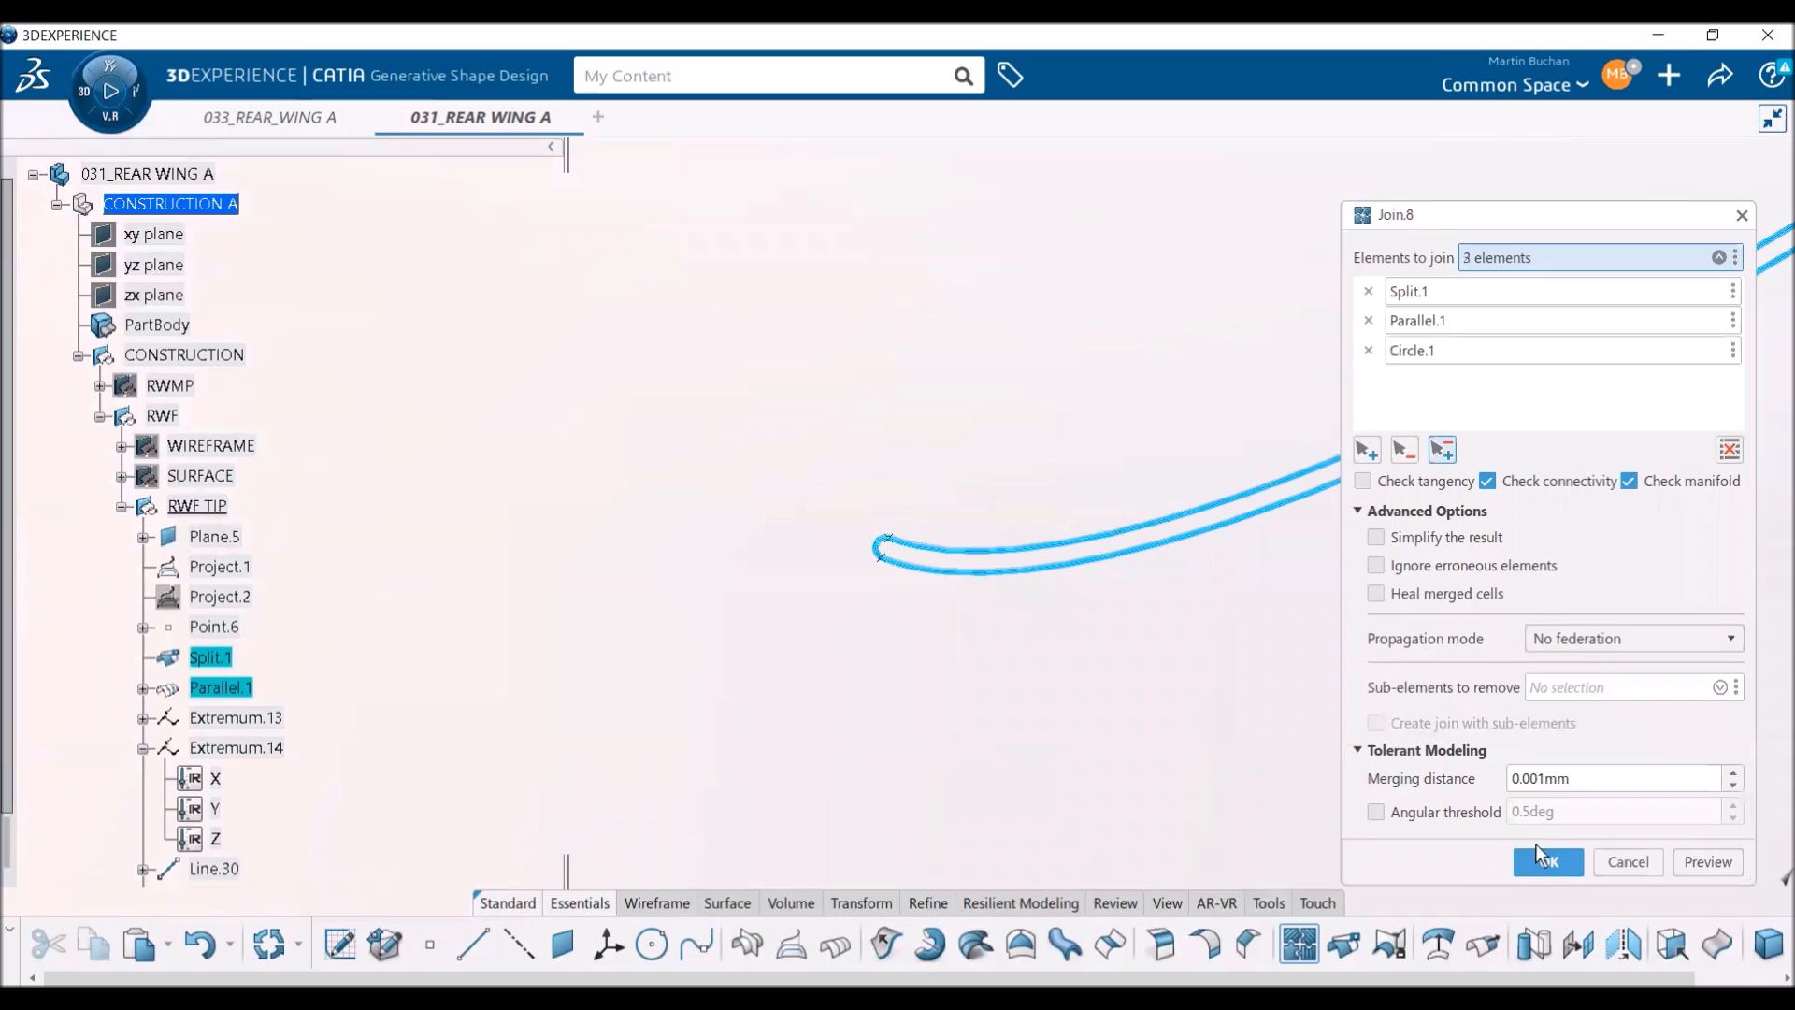
pyautogui.click(1548, 861)
# - Rename the new join in the RWF TIP set as PROFILE
pyautogui.scroll(-4, 388, 713)
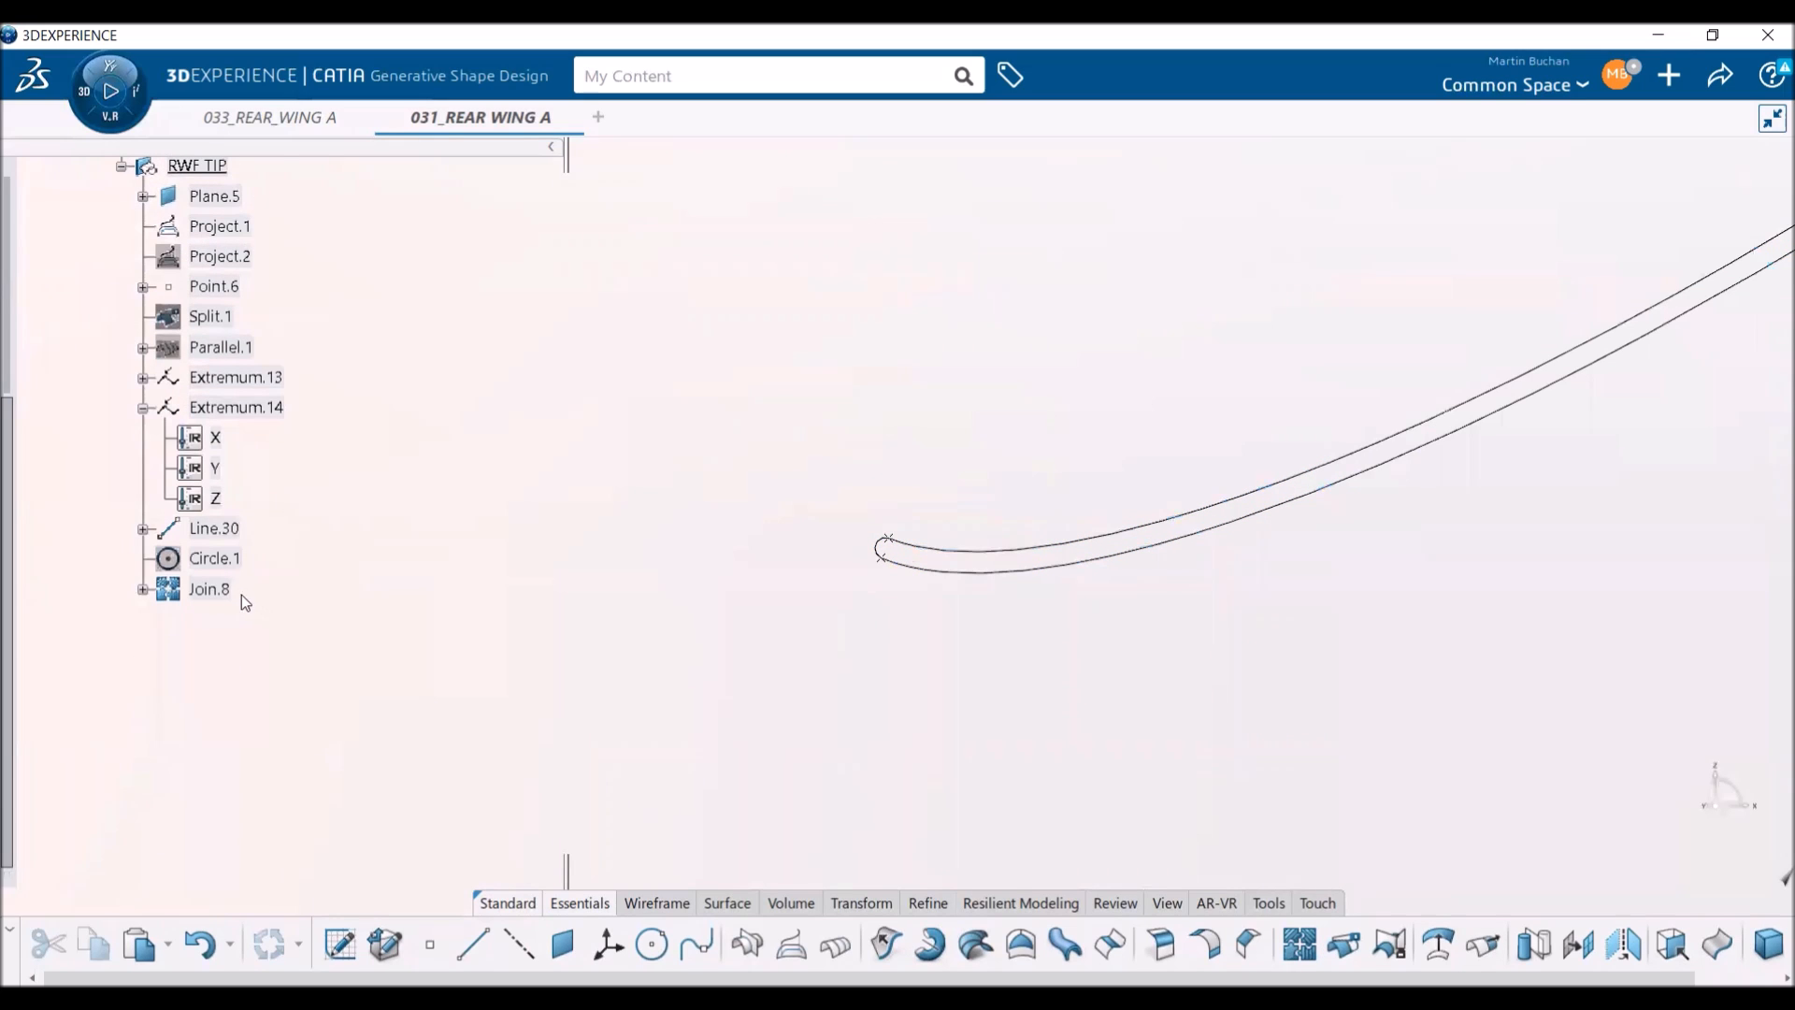
pyautogui.click(211, 589)
pyautogui.rightClick(212, 590)
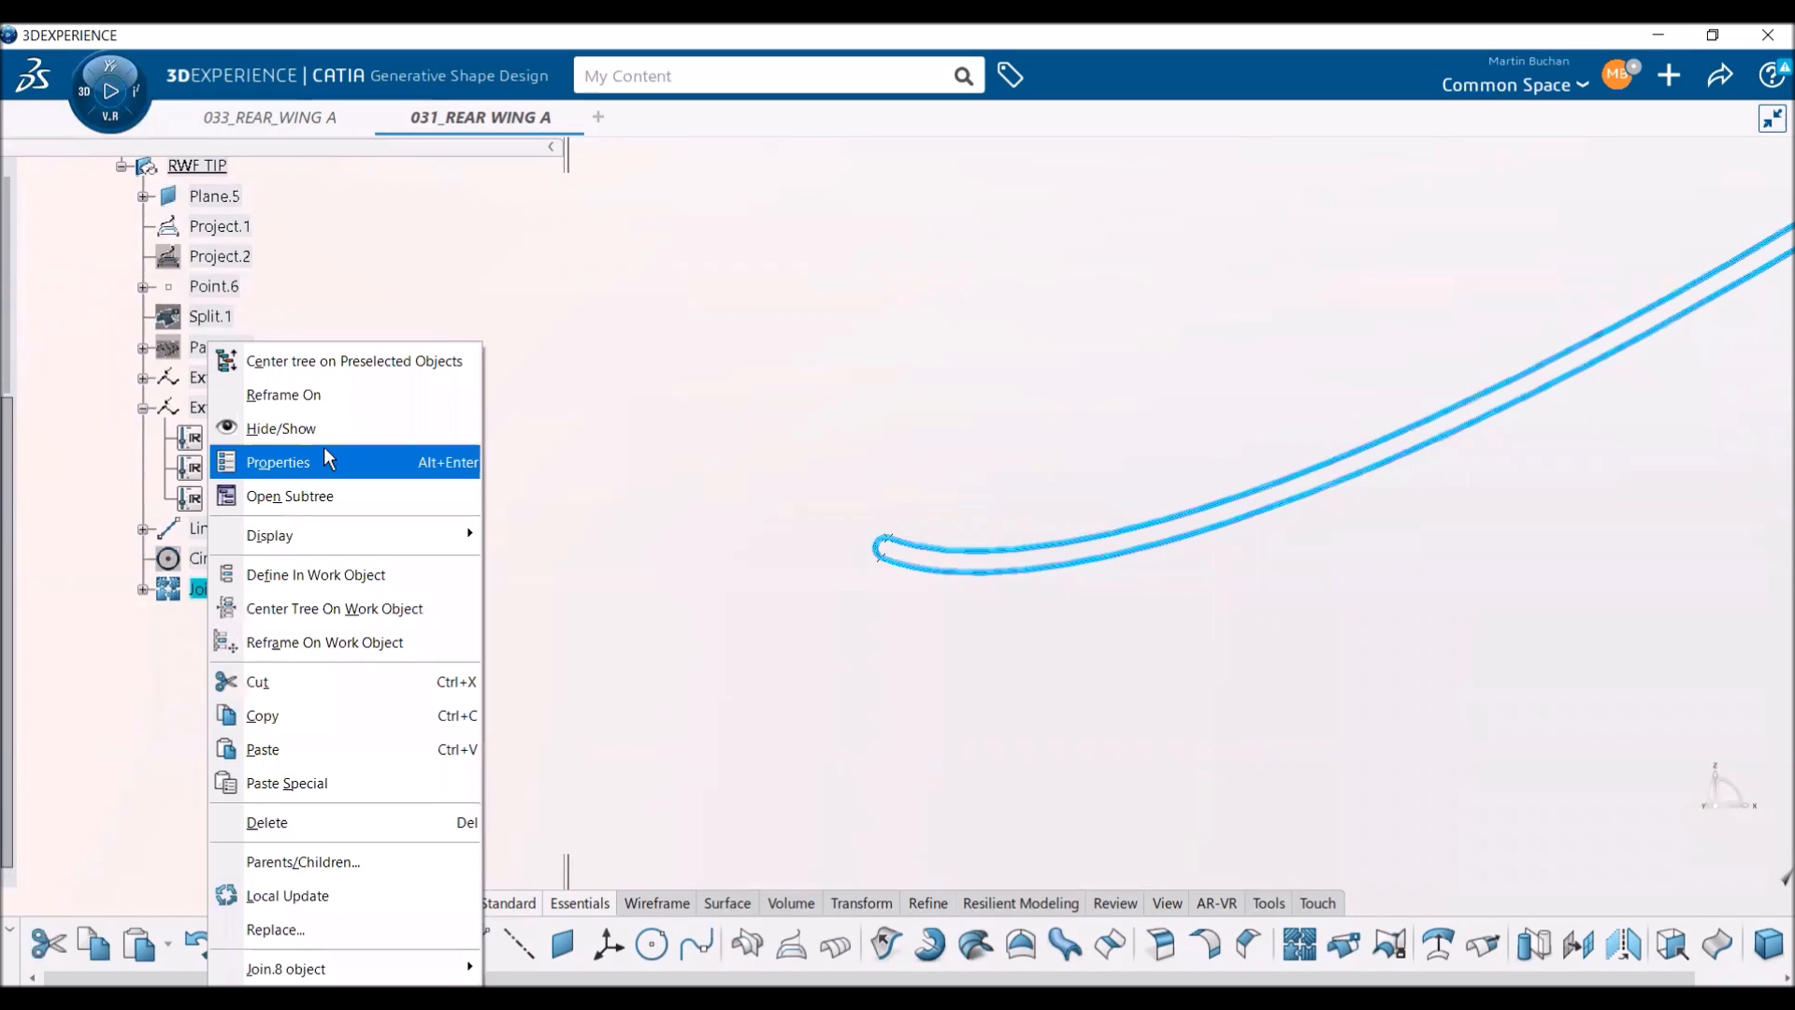
pyautogui.click(323, 458)
pyautogui.write('P')
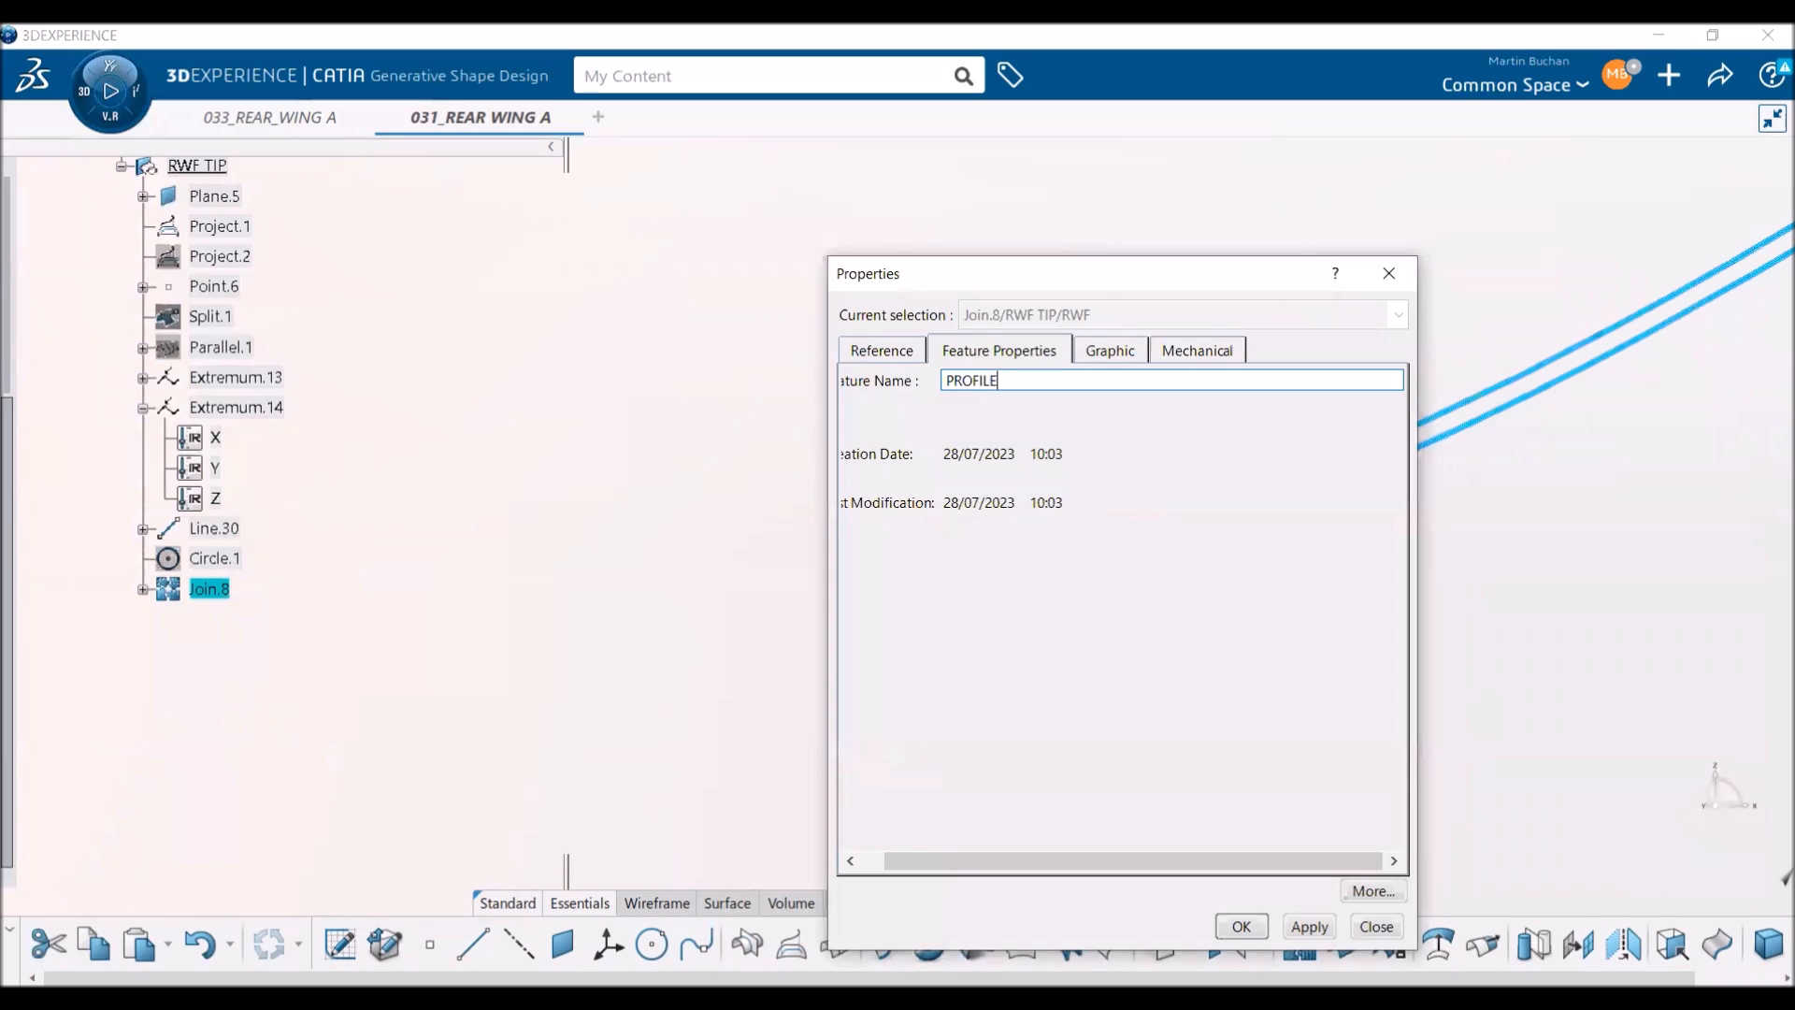
pyautogui.write('ROFILE')
pyautogui.press('Return')
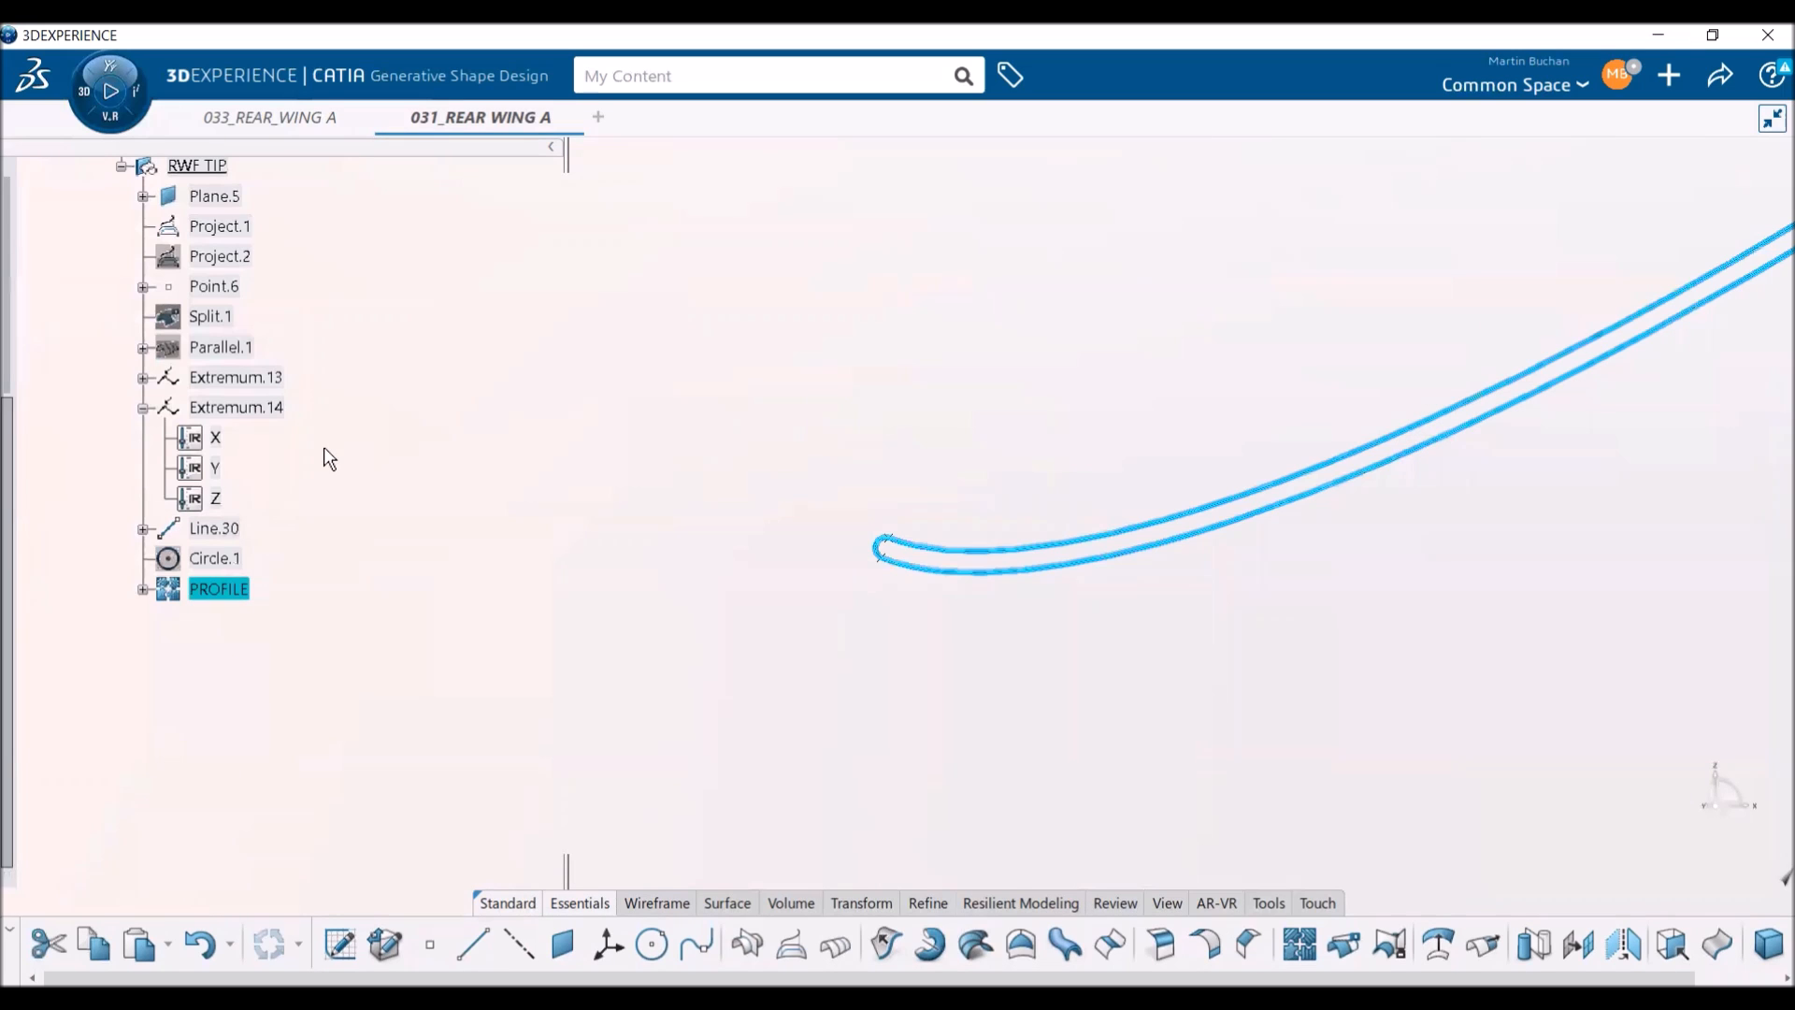
pyautogui.click(564, 587)
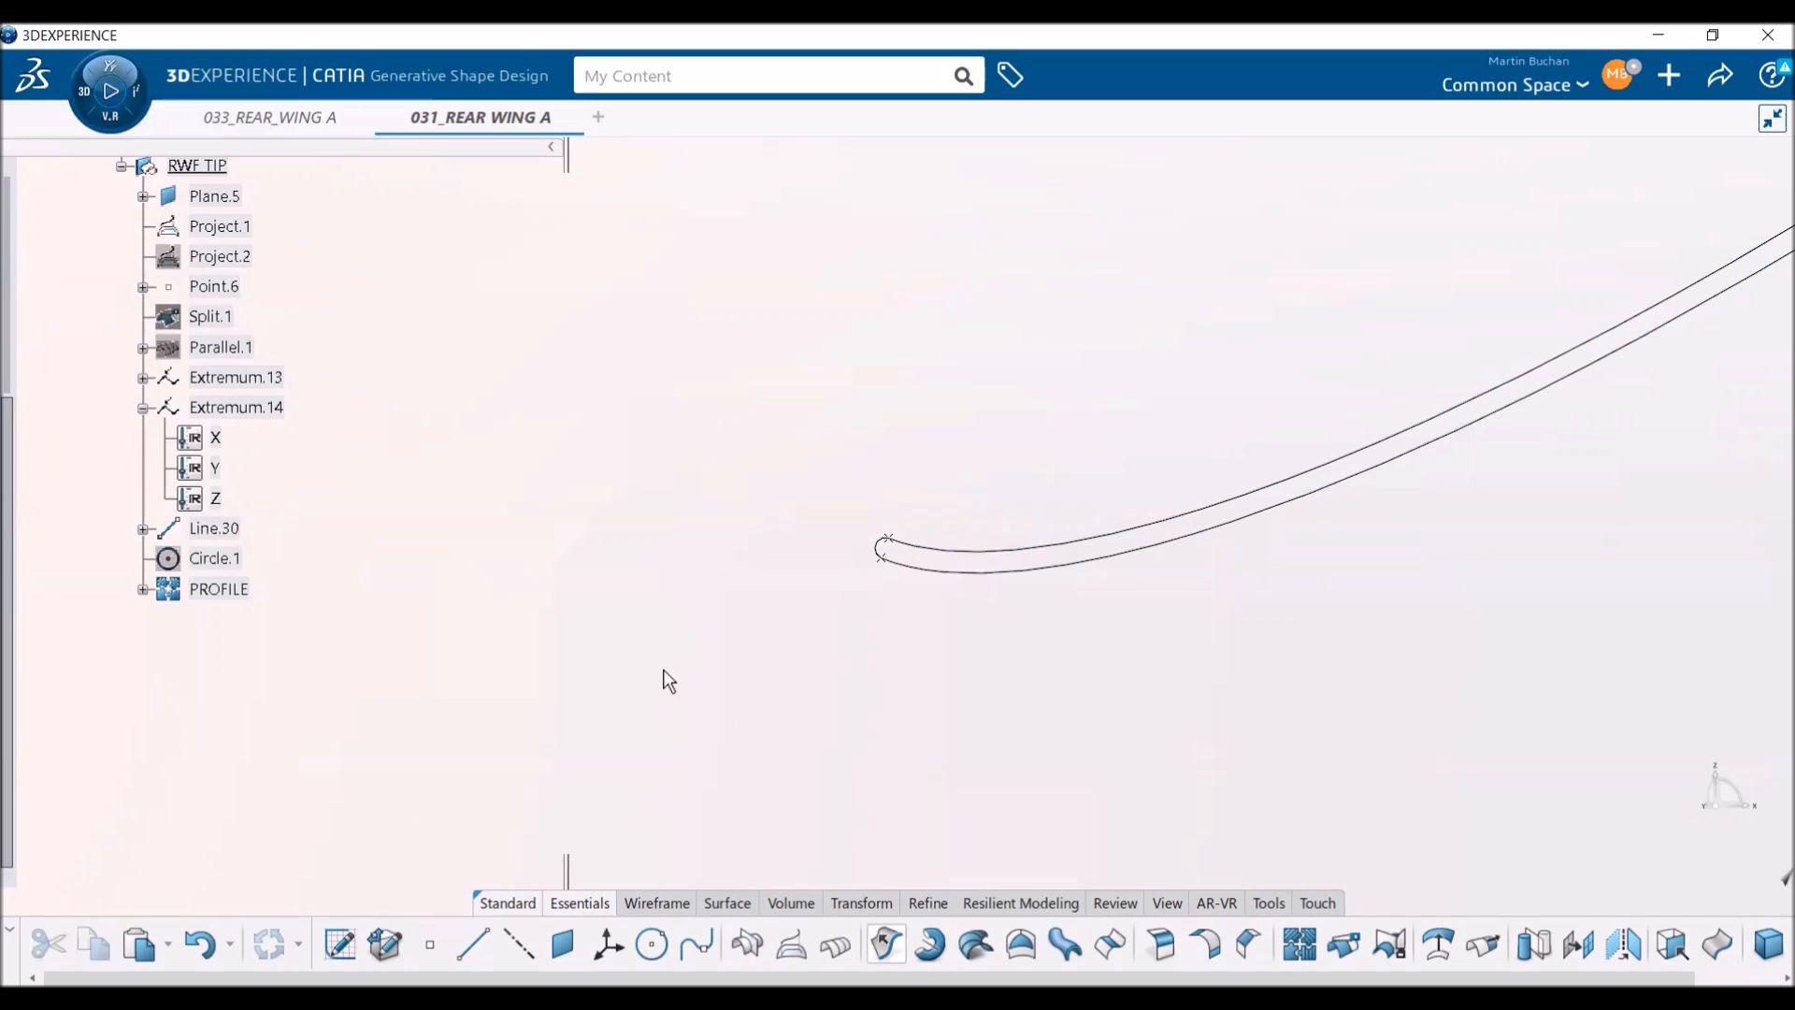
# - Extrude the RWF TIP PROFILE curve 100 mm along the Y component direction
pyautogui.click(241, 594)
pyautogui.rightClick(1612, 456)
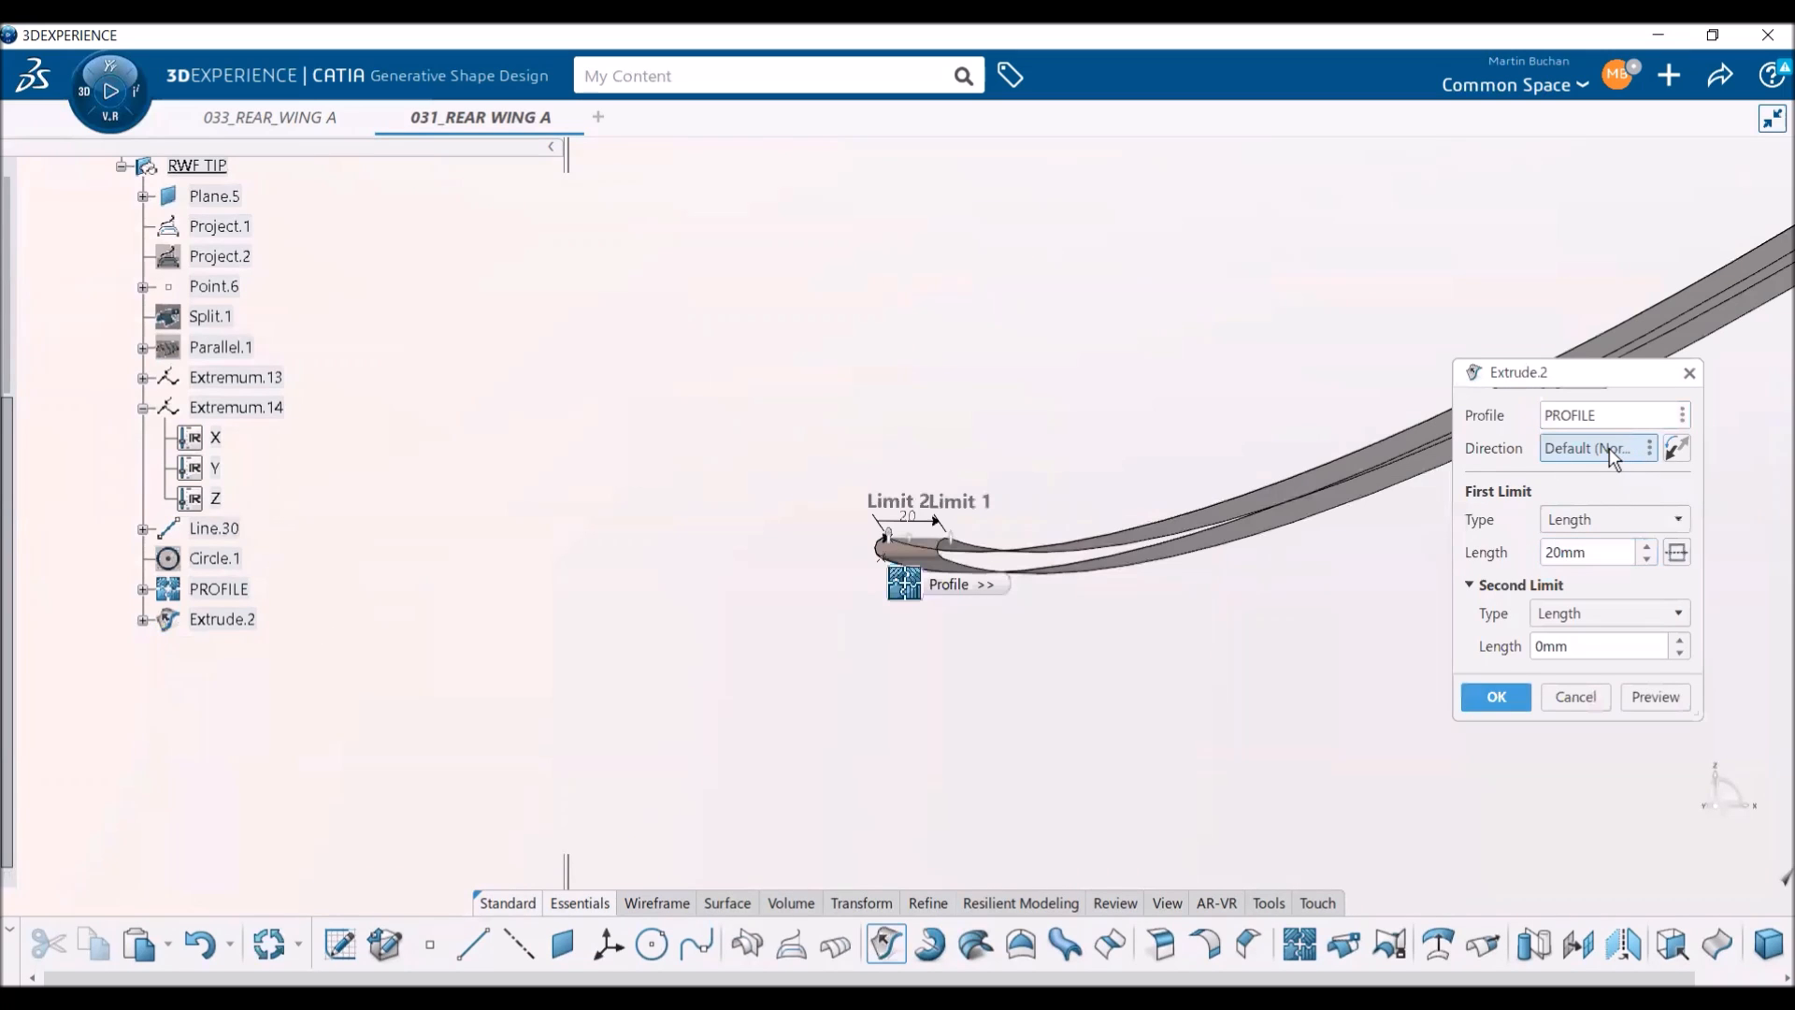
pyautogui.click(1647, 561)
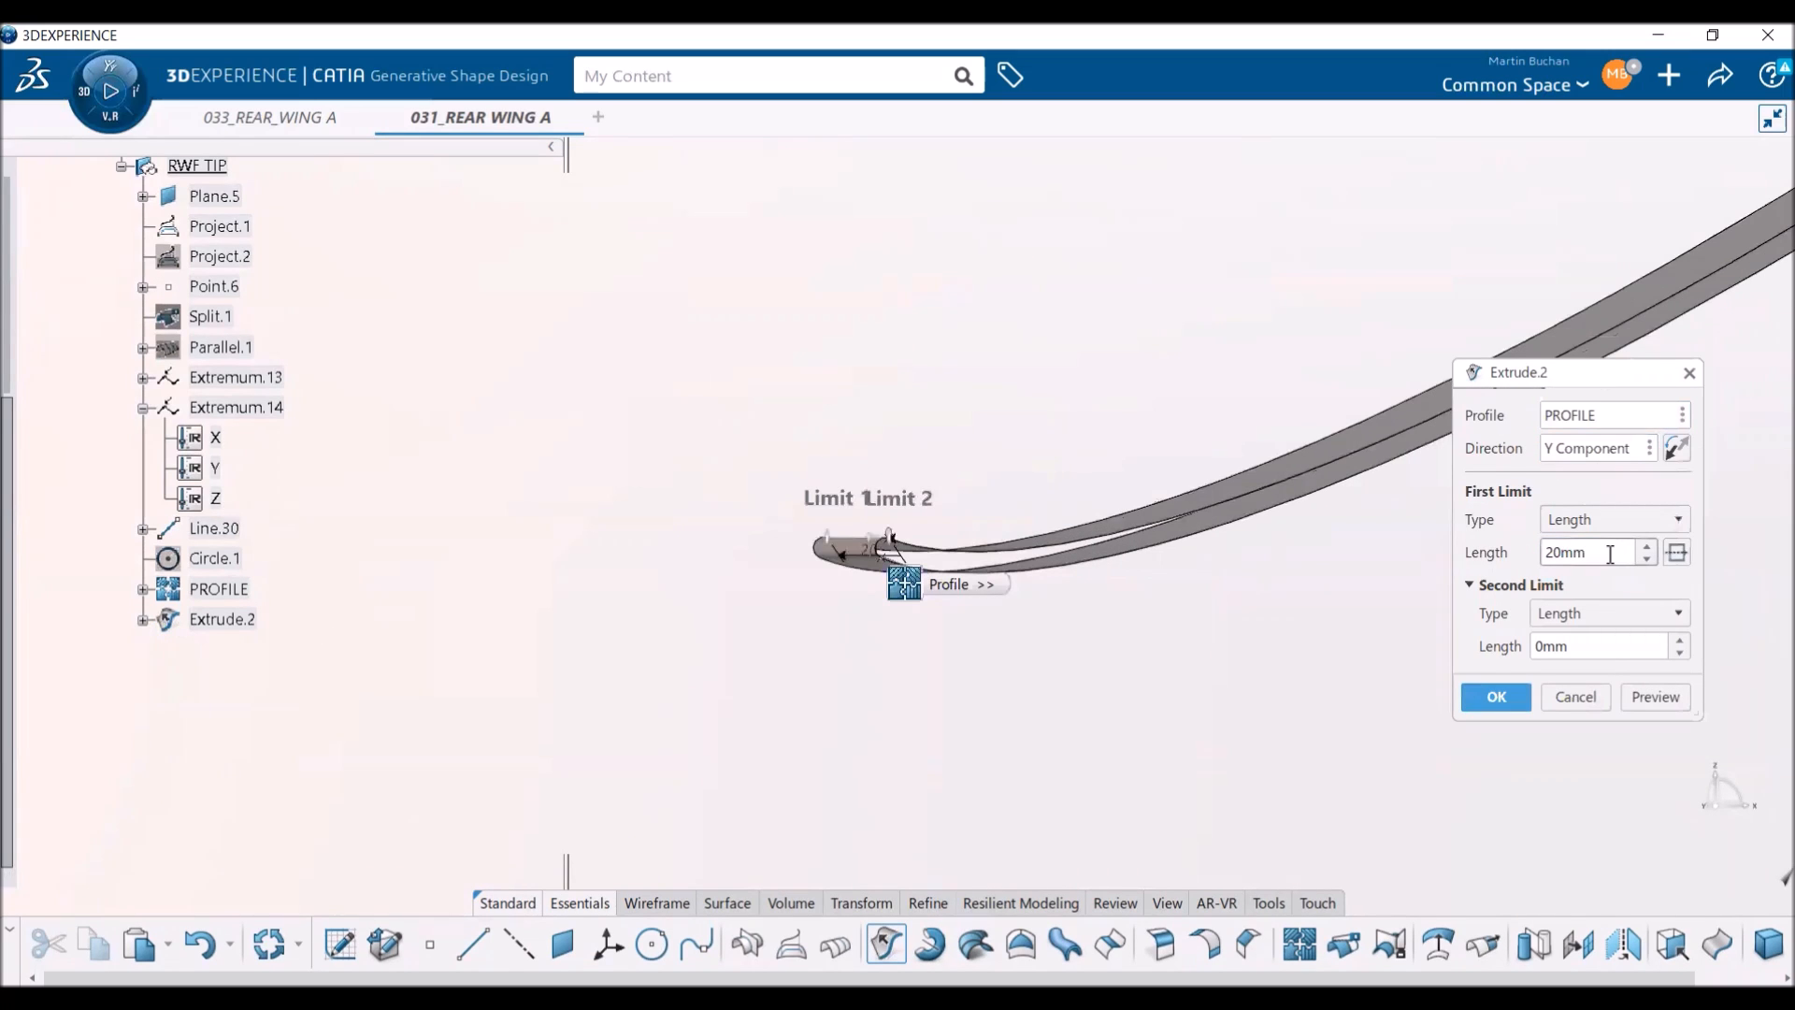
pyautogui.moveTo(1610, 554); pyautogui.dragTo(1465, 561)
pyautogui.write('100')
pyautogui.press('Return')
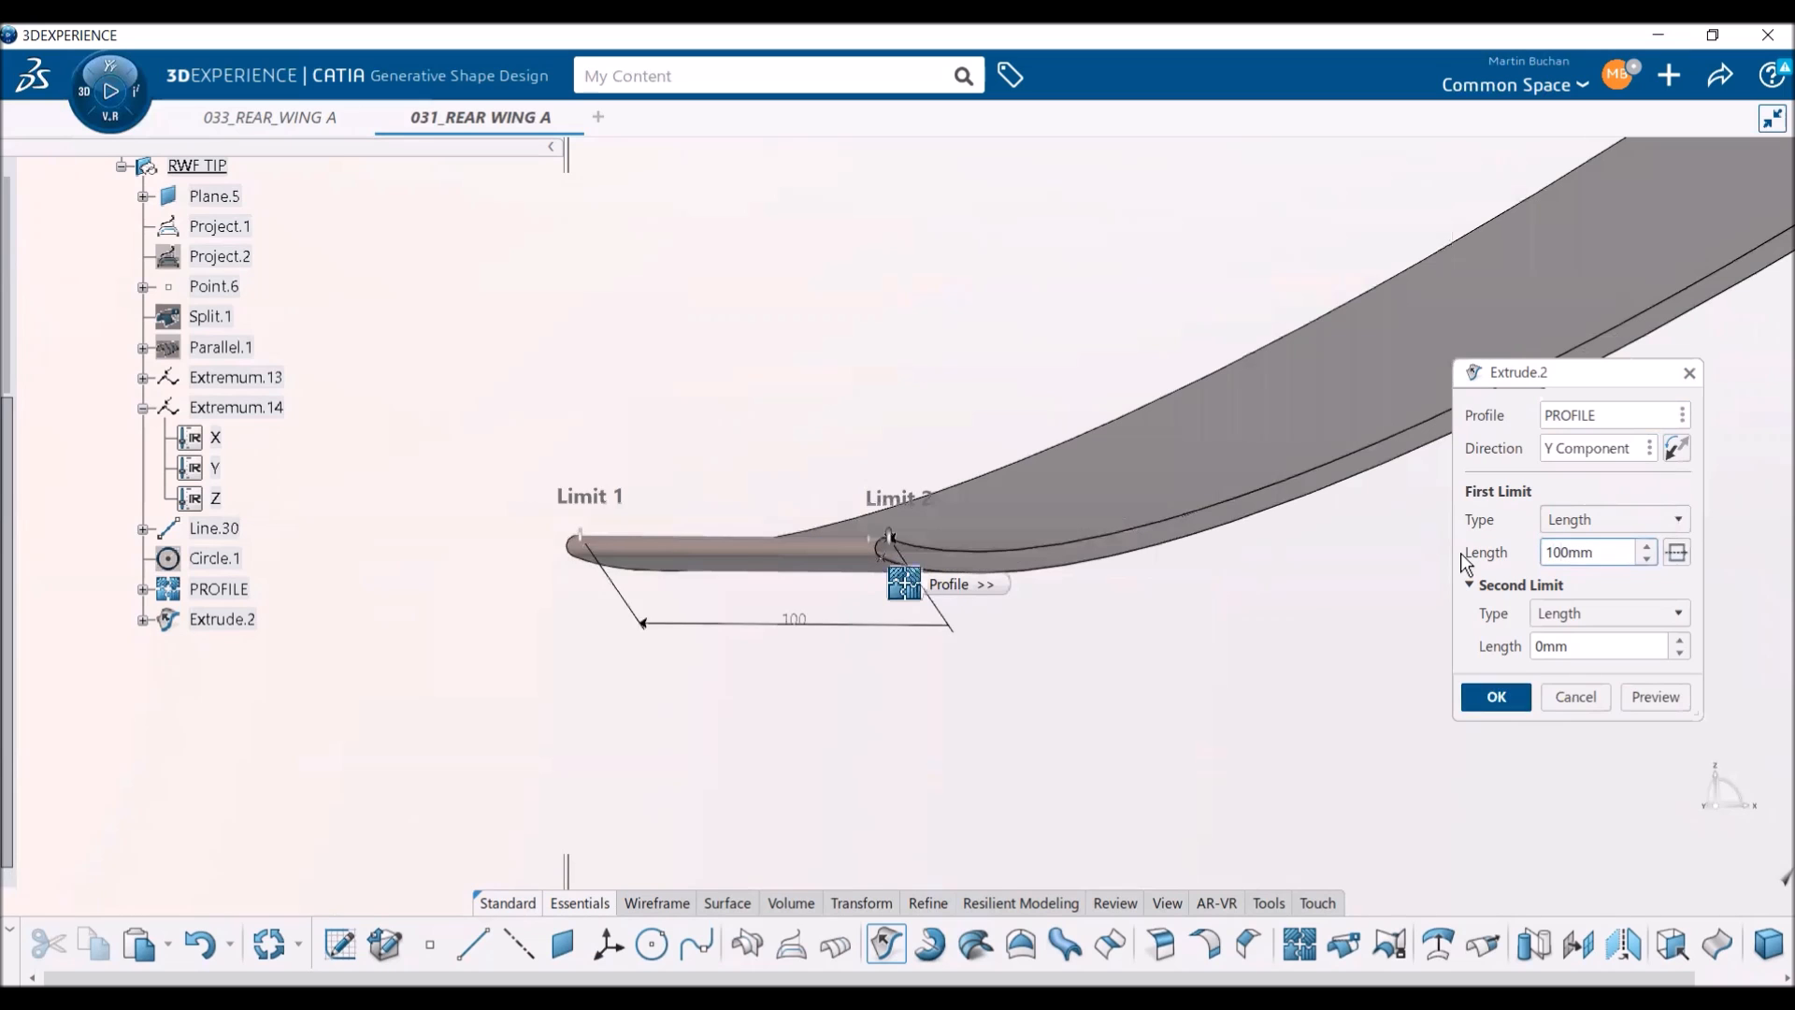
pyautogui.moveTo(929, 661); pyautogui.dragTo(472, 511, button='middle')
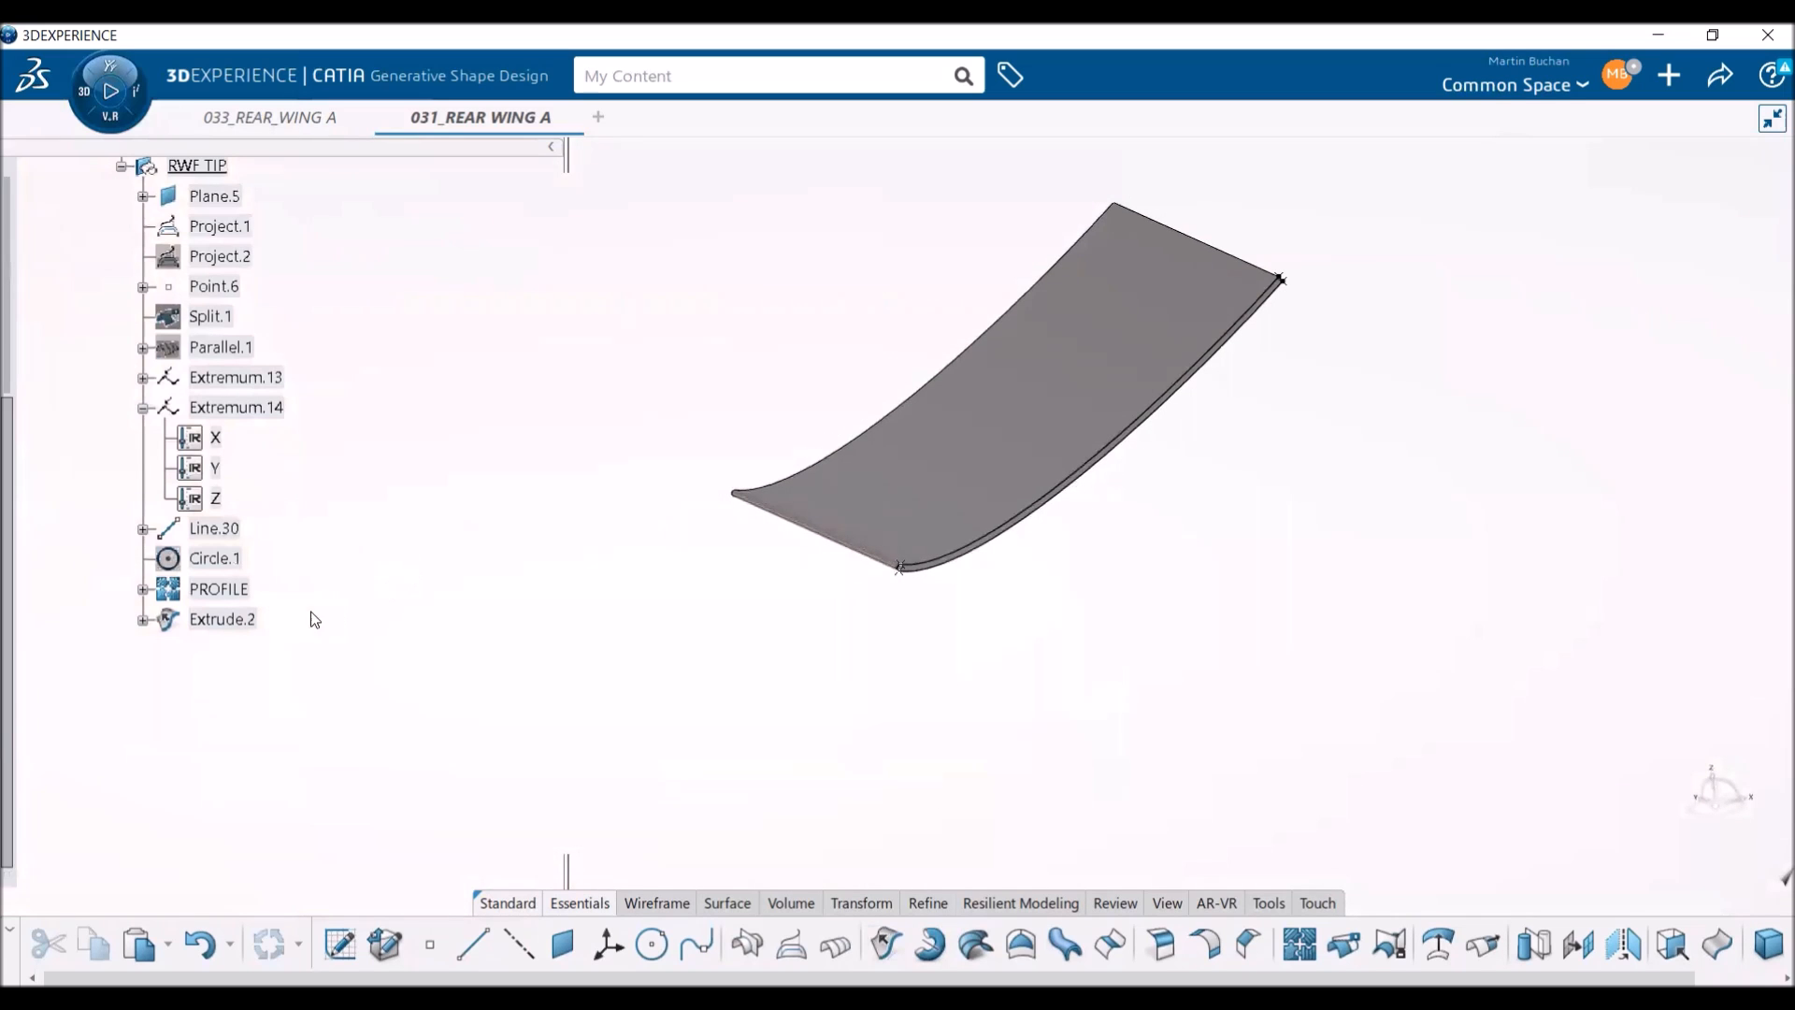
# - Delete the trial extrusion of the tip PROFILE from the RWF TIP set
pyautogui.rightClick(234, 619)
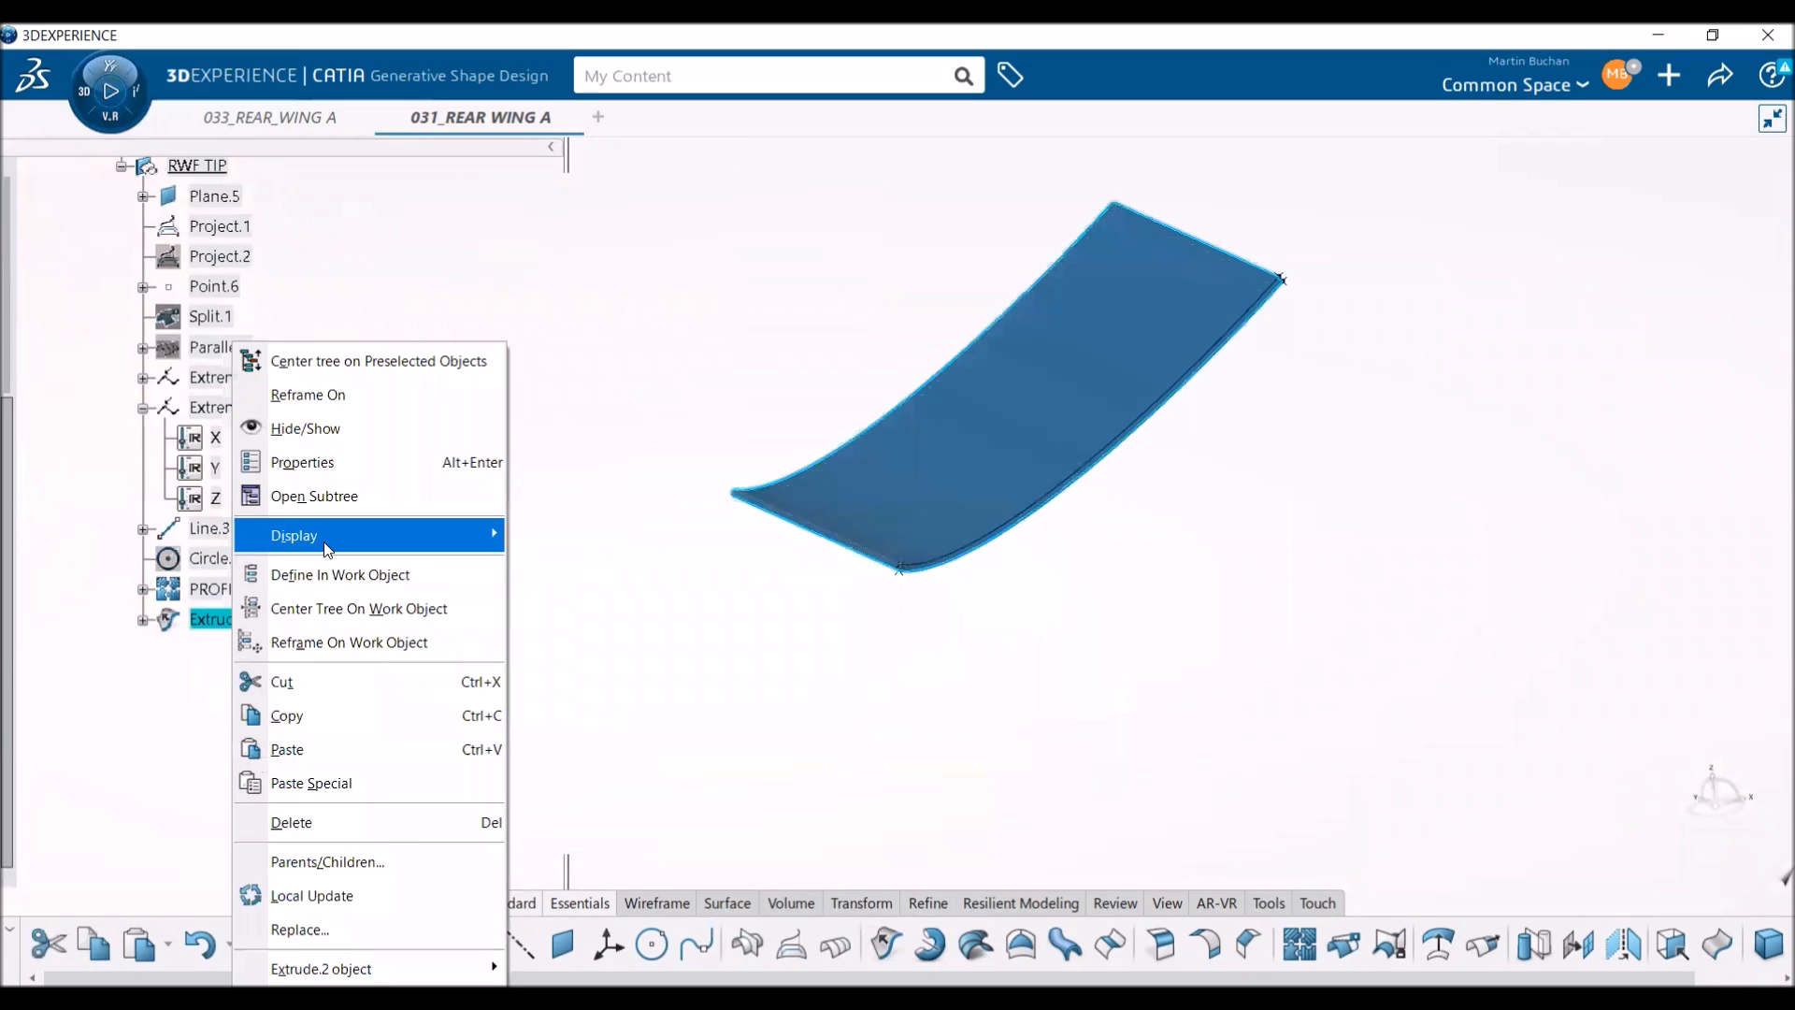
pyautogui.moveTo(318, 536)
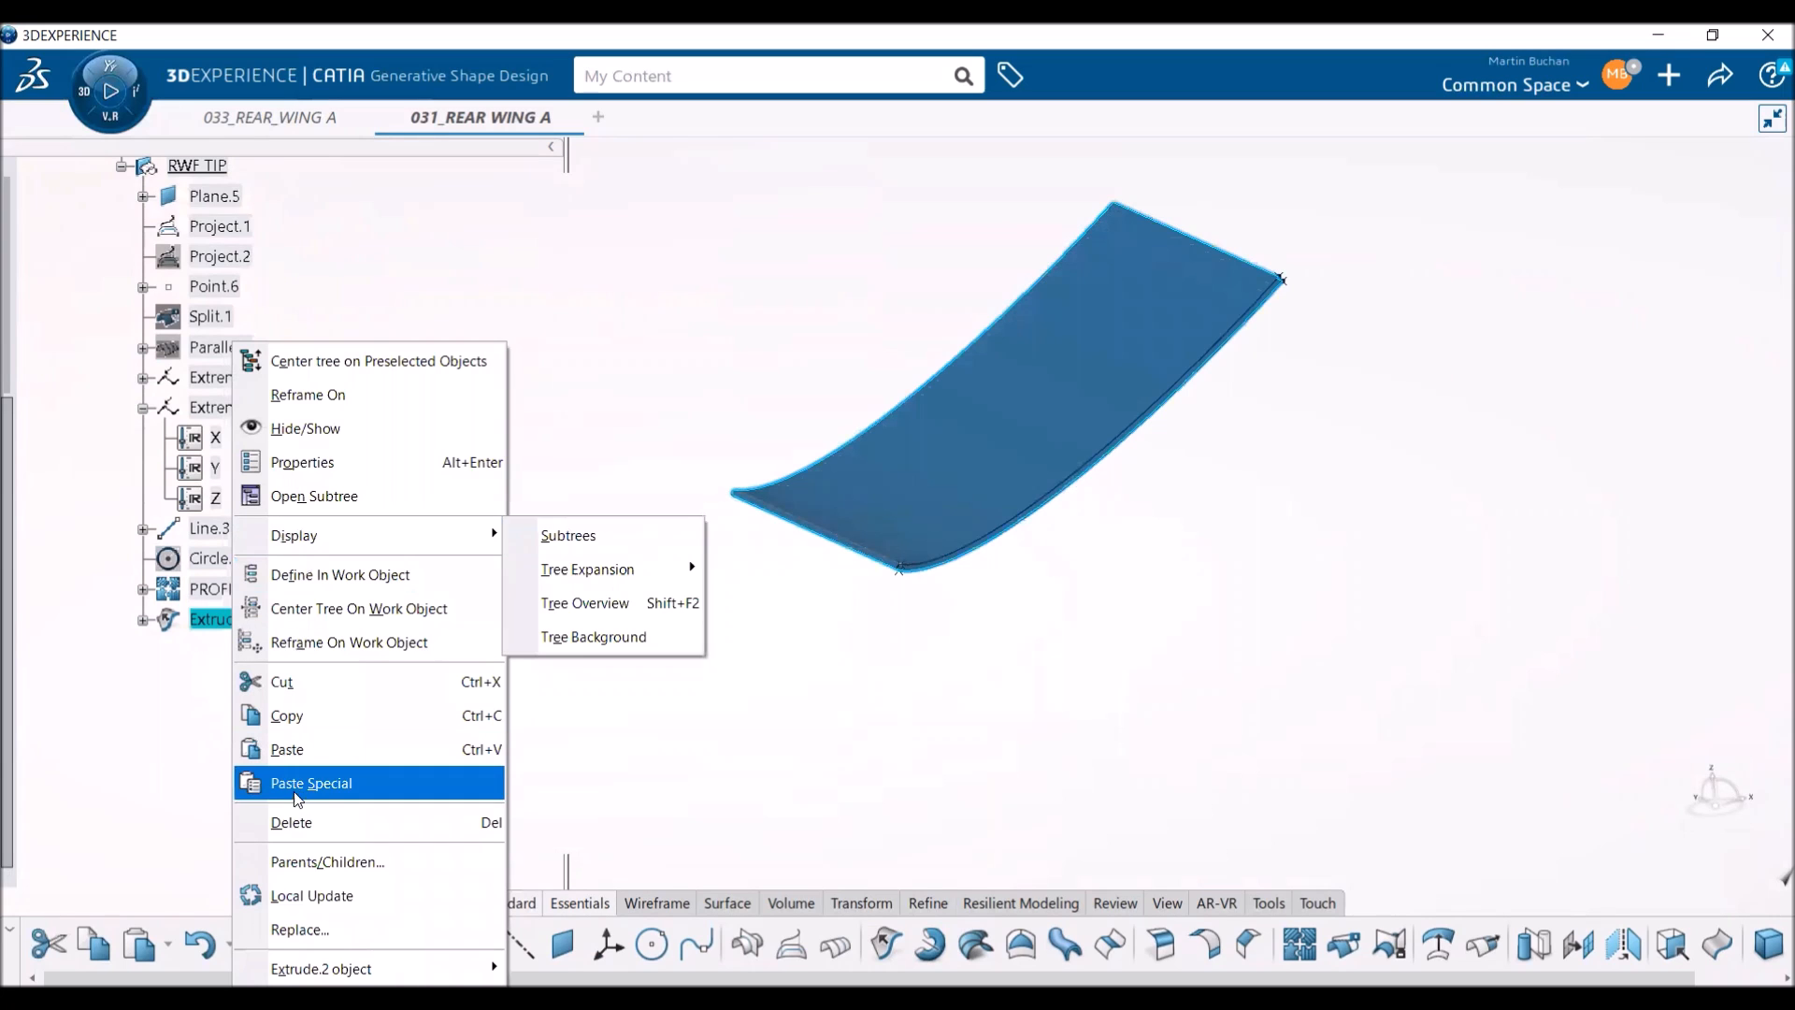
pyautogui.click(294, 820)
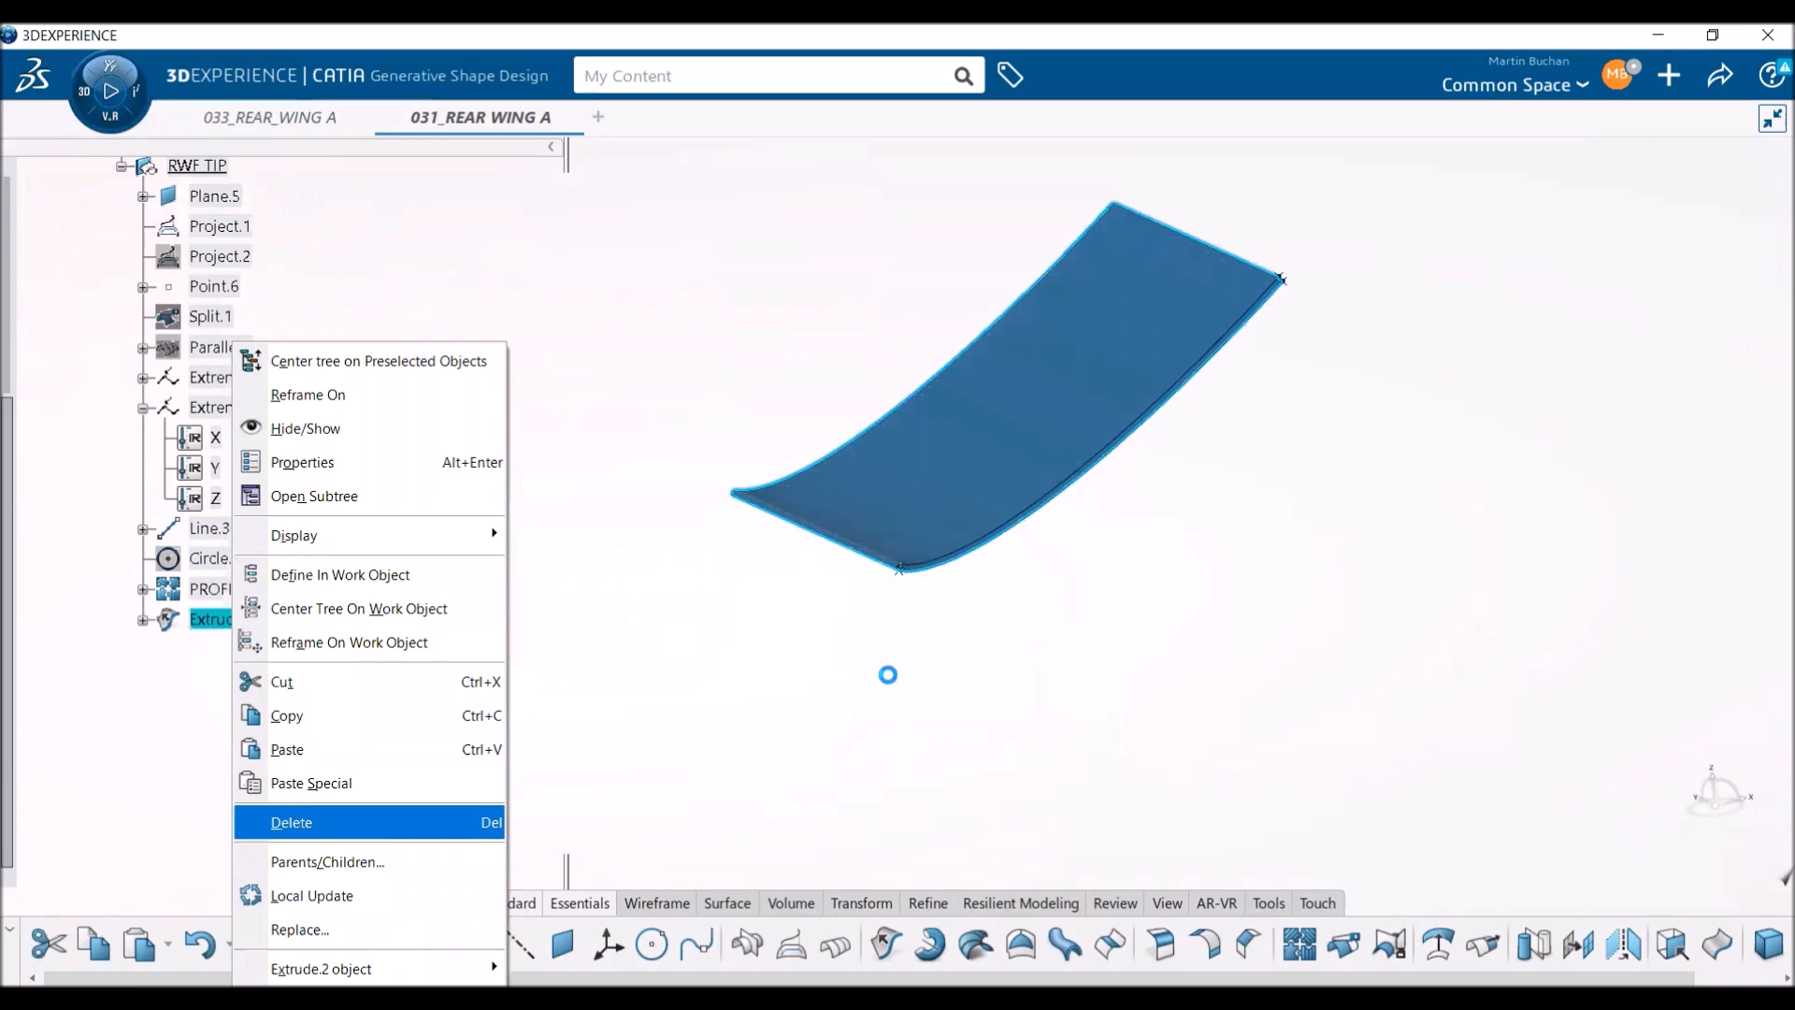
pyautogui.moveTo(825, 726); pyautogui.dragTo(918, 734, button='middle')
pyautogui.moveTo(633, 619); pyautogui.dragTo(614, 587, button='middle')
pyautogui.scroll(3, 425, 539)
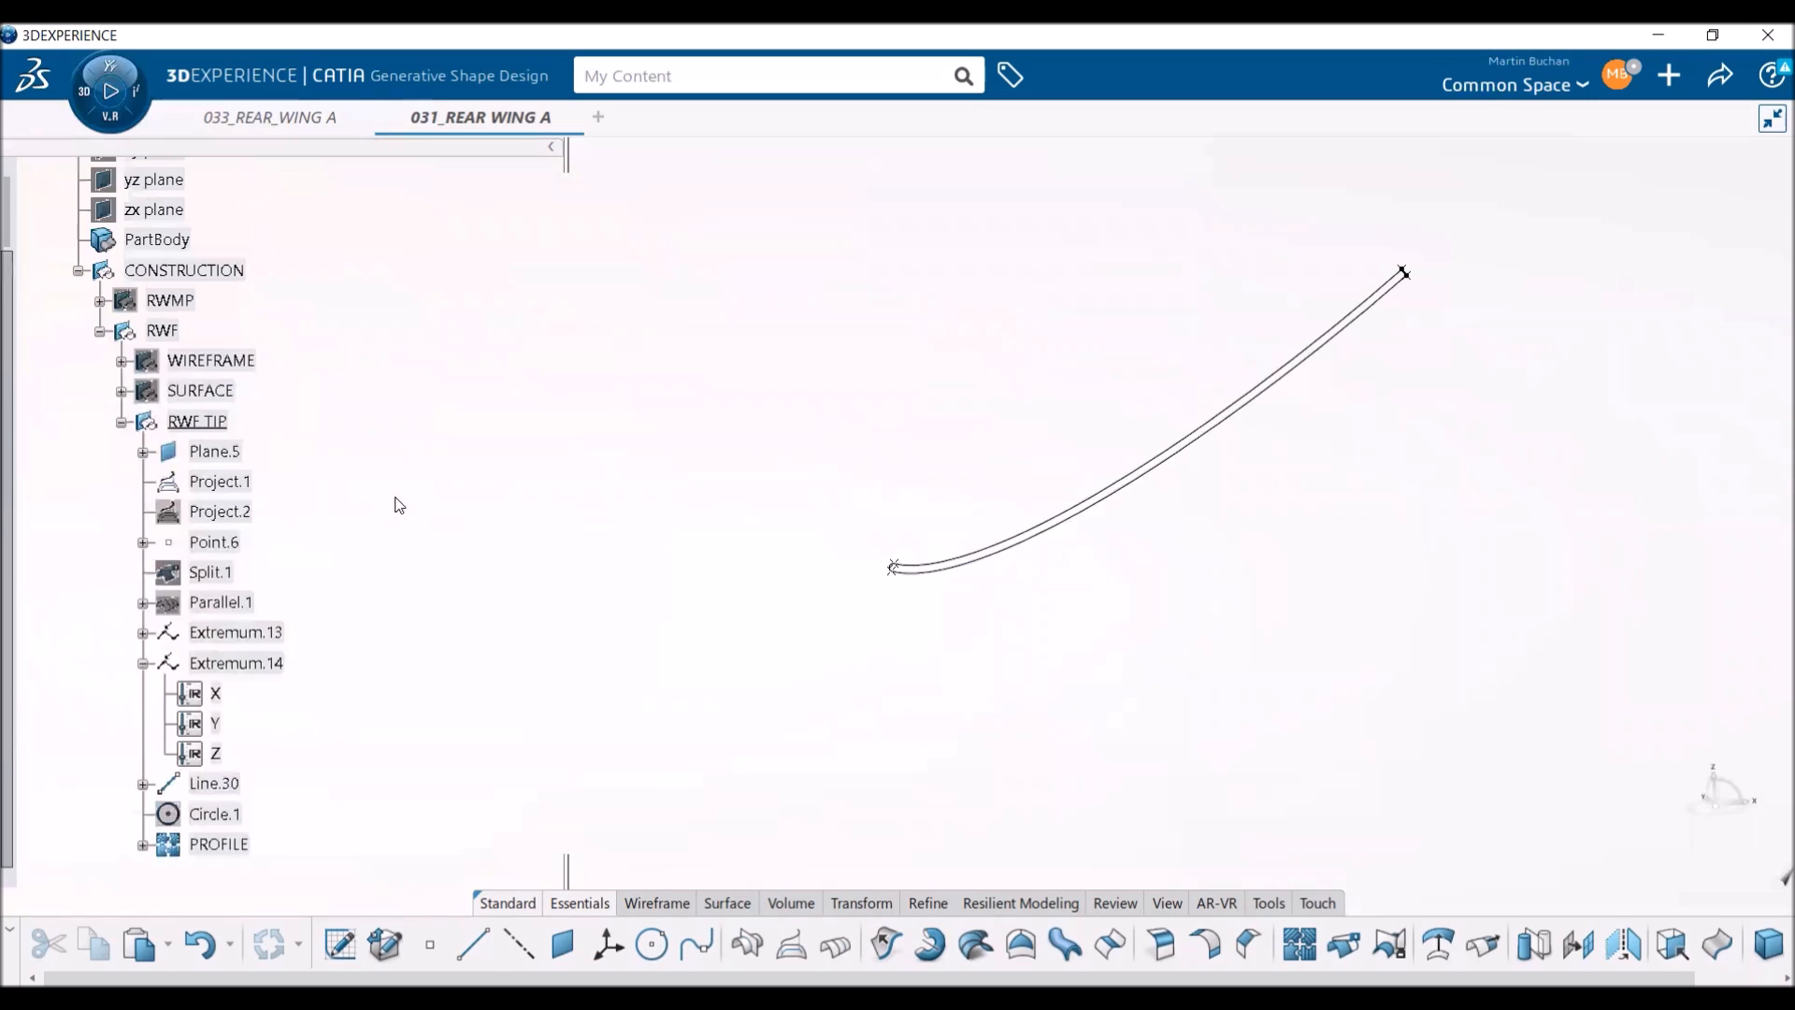
# - Show the RWF SURFACE set and examine the tip profile's position relative to the flap's end section
pyautogui.click(204, 390)
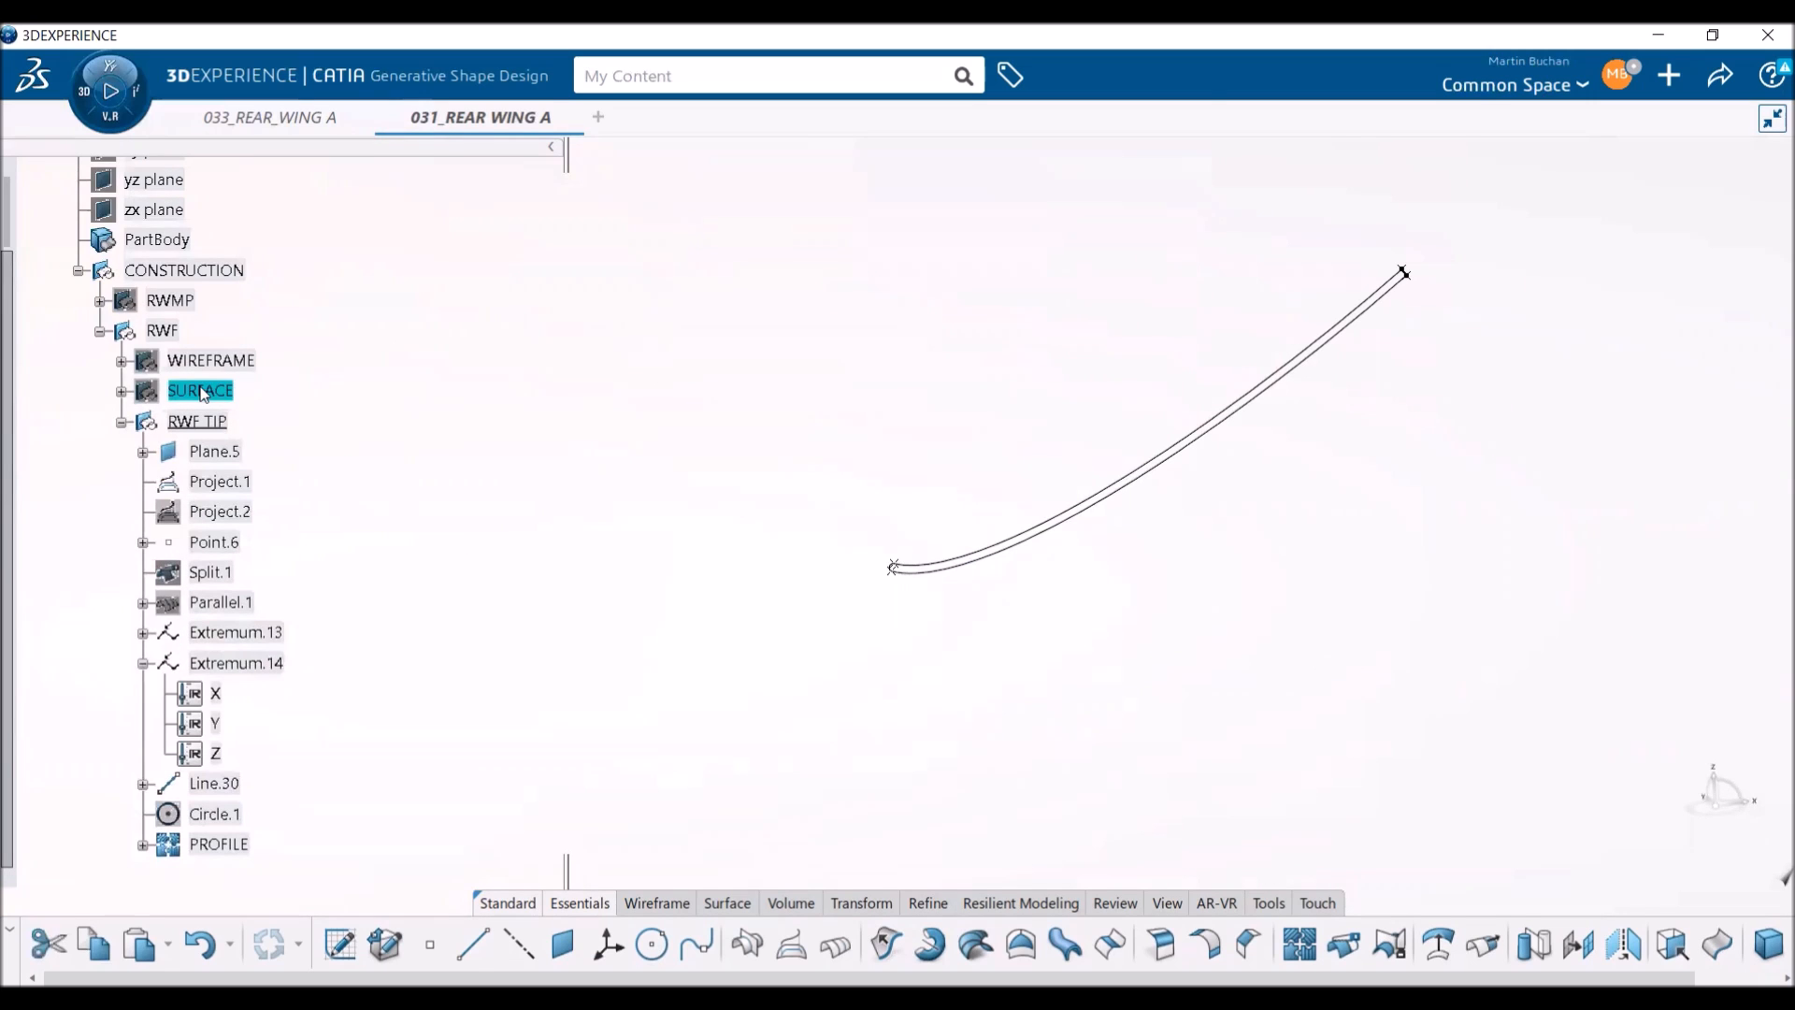
pyautogui.click(271, 430)
pyautogui.moveTo(540, 496); pyautogui.dragTo(591, 282, button='middle')
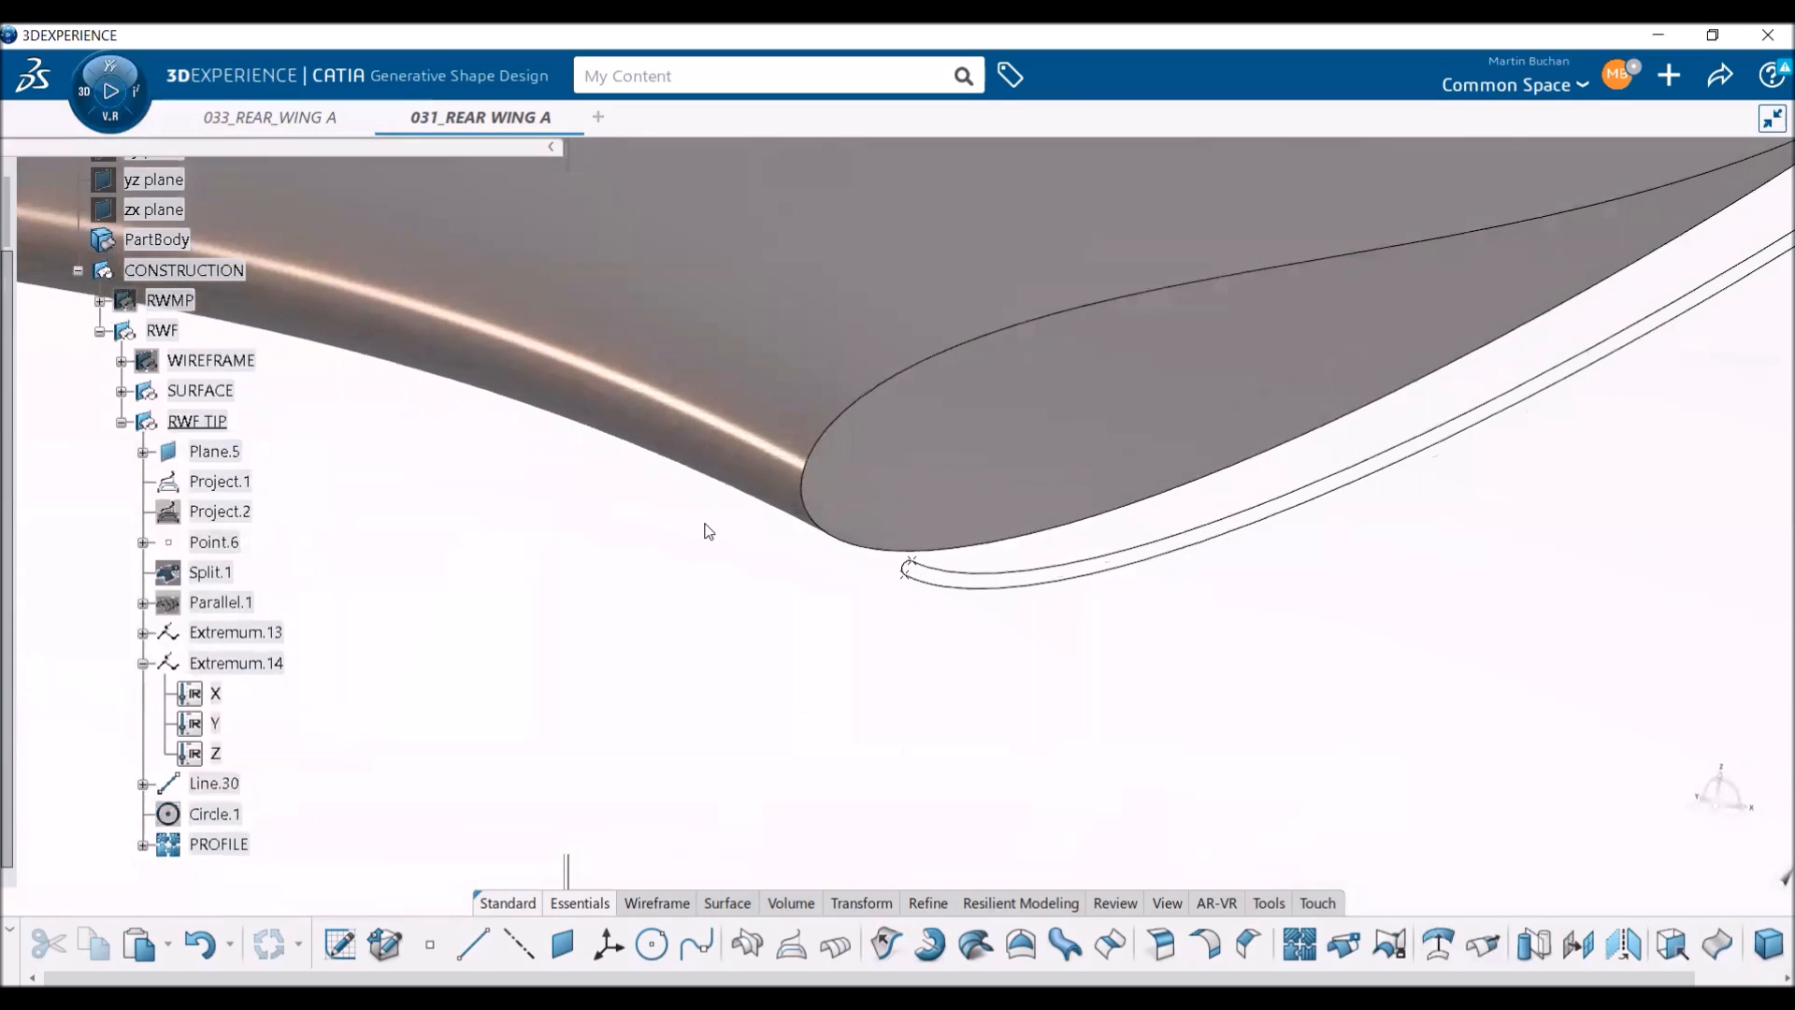
pyautogui.moveTo(1094, 700)
pyautogui.mouseDown(button='middle')
pyautogui.moveTo(981, 726)
pyautogui.moveTo(991, 762)
pyautogui.mouseUp(button='middle')
pyautogui.moveTo(1294, 684); pyautogui.dragTo(1235, 687, button='middle')
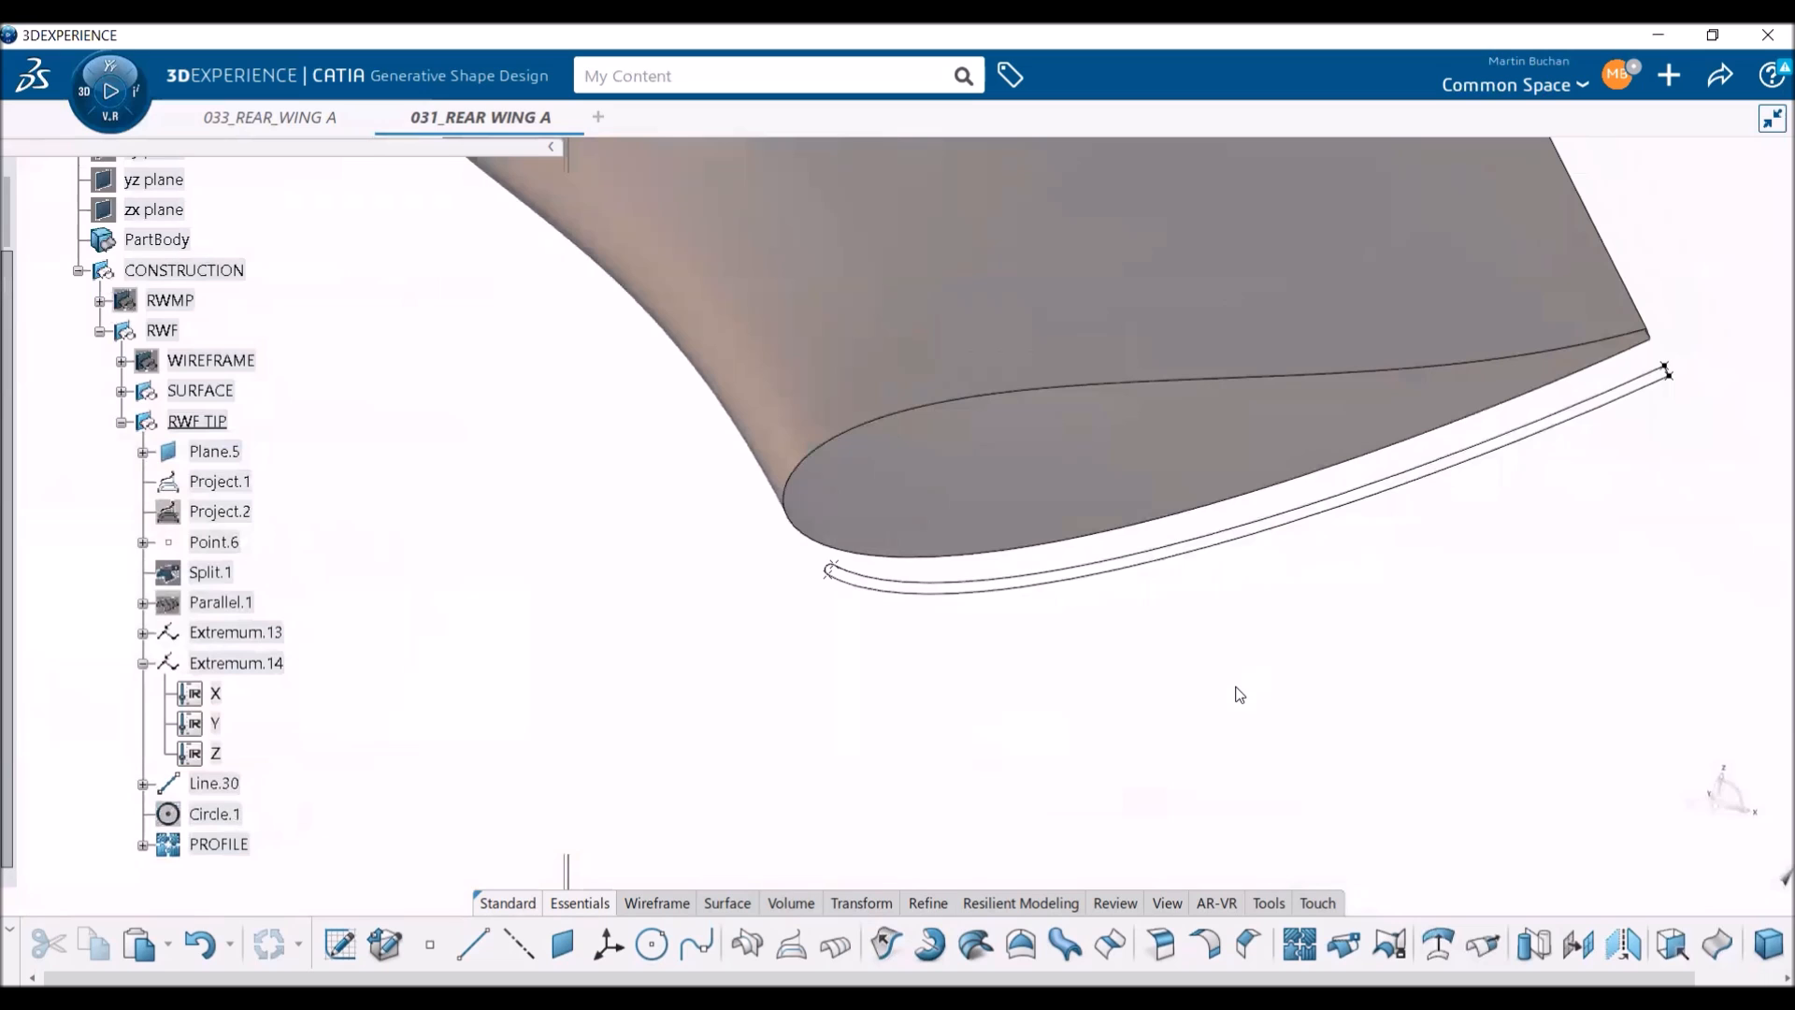
pyautogui.moveTo(1410, 633); pyautogui.dragTo(1239, 616, button='middle')
pyautogui.moveTo(986, 681); pyautogui.dragTo(1022, 682, button='middle')
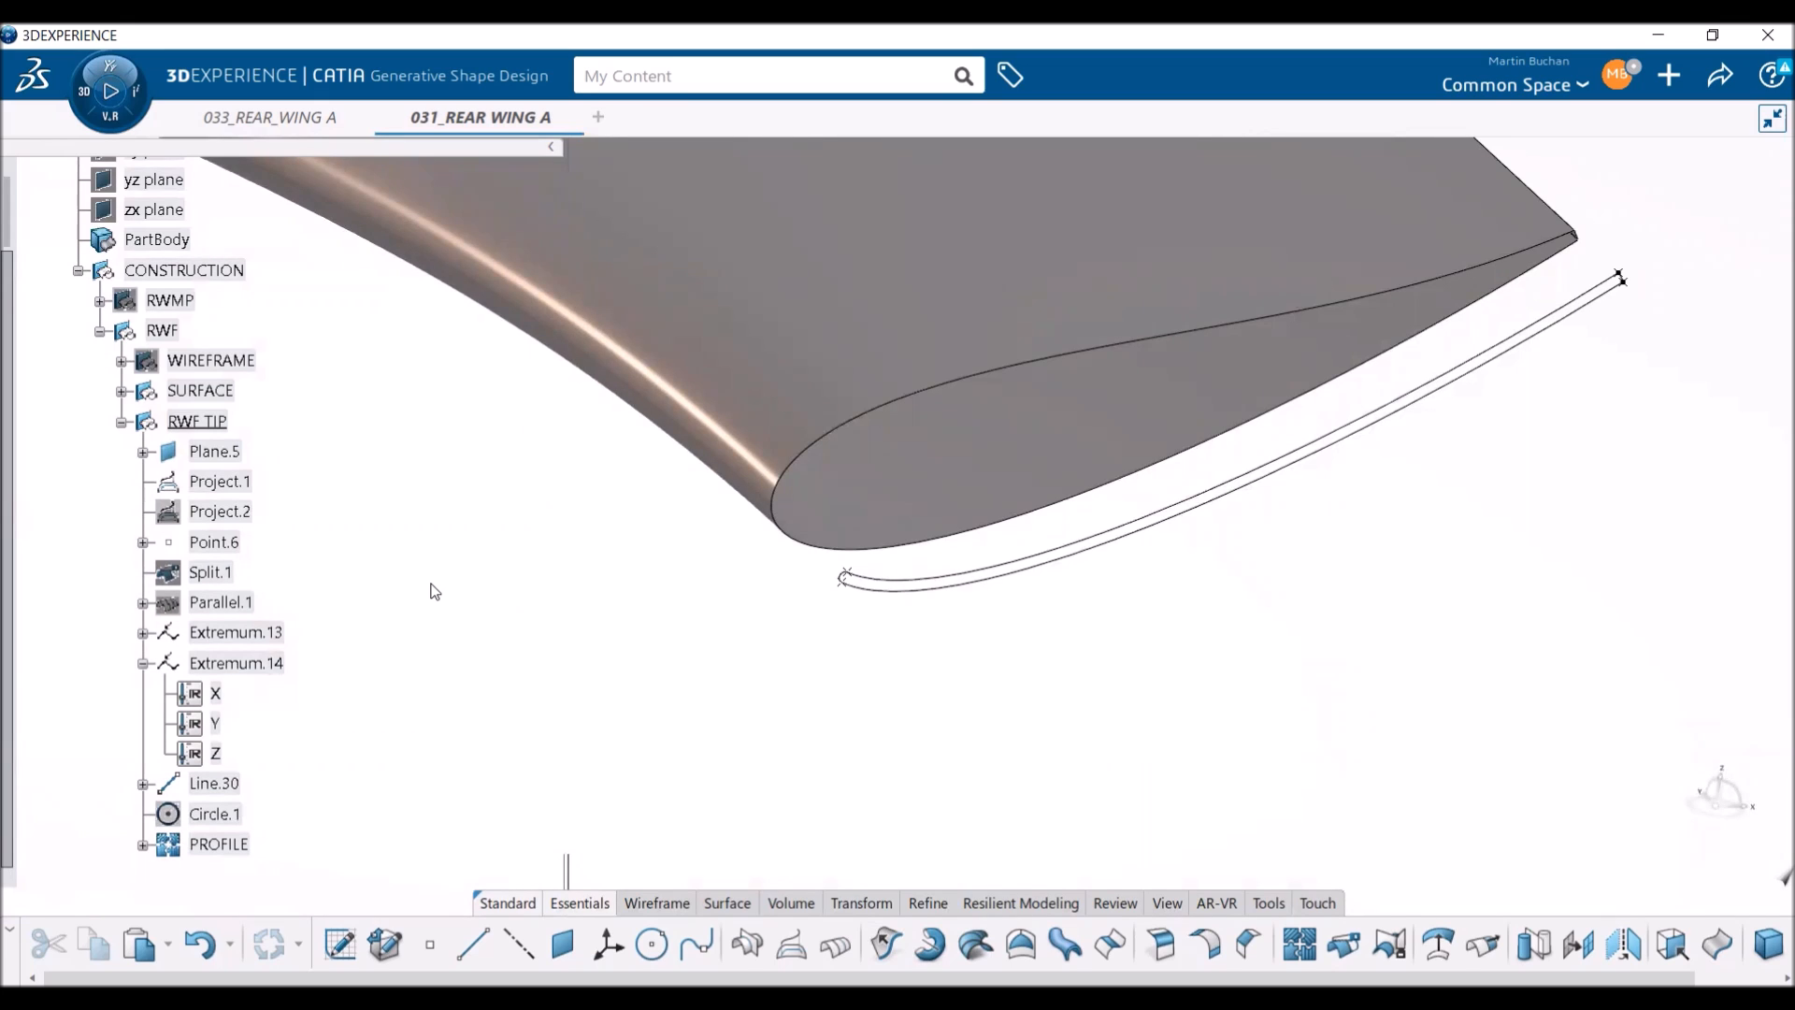
pyautogui.moveTo(409, 552); pyautogui.dragTo(379, 516, button='middle')
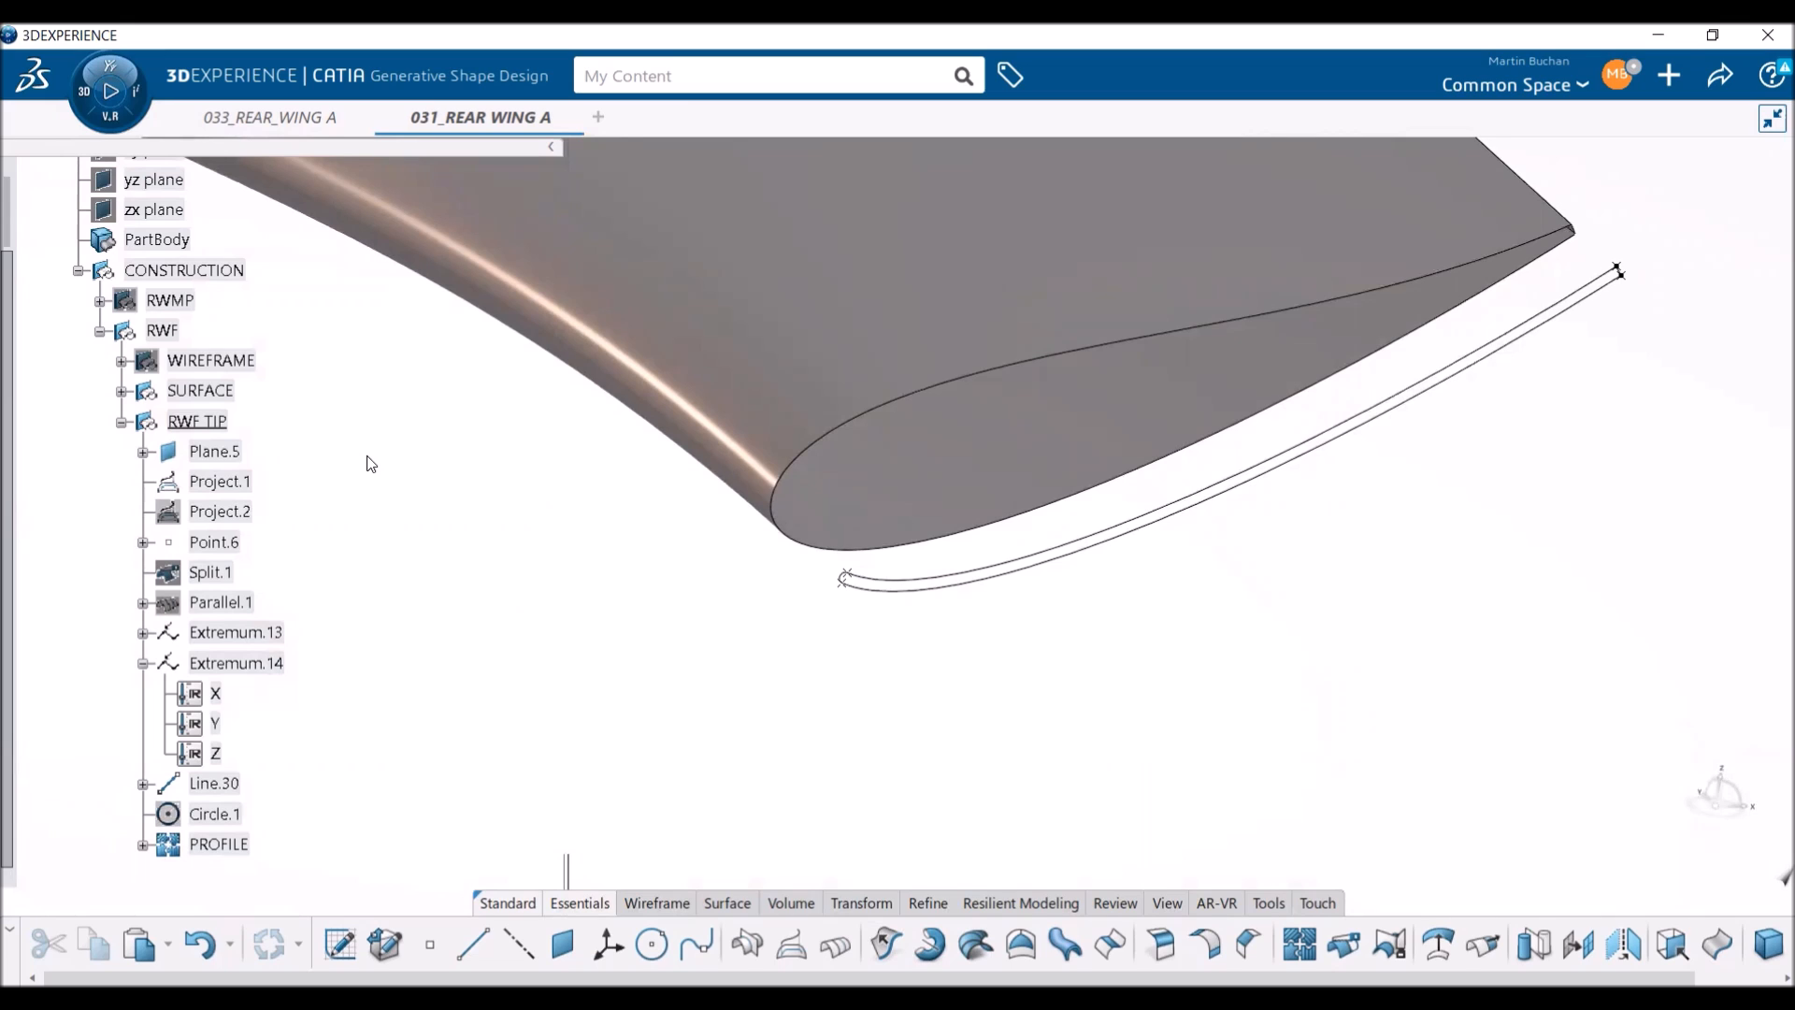
# - Show the RWF WIREFRAME set and create a join containing only the PROFILE curve of SECTION 2
pyautogui.rightClick(222, 368)
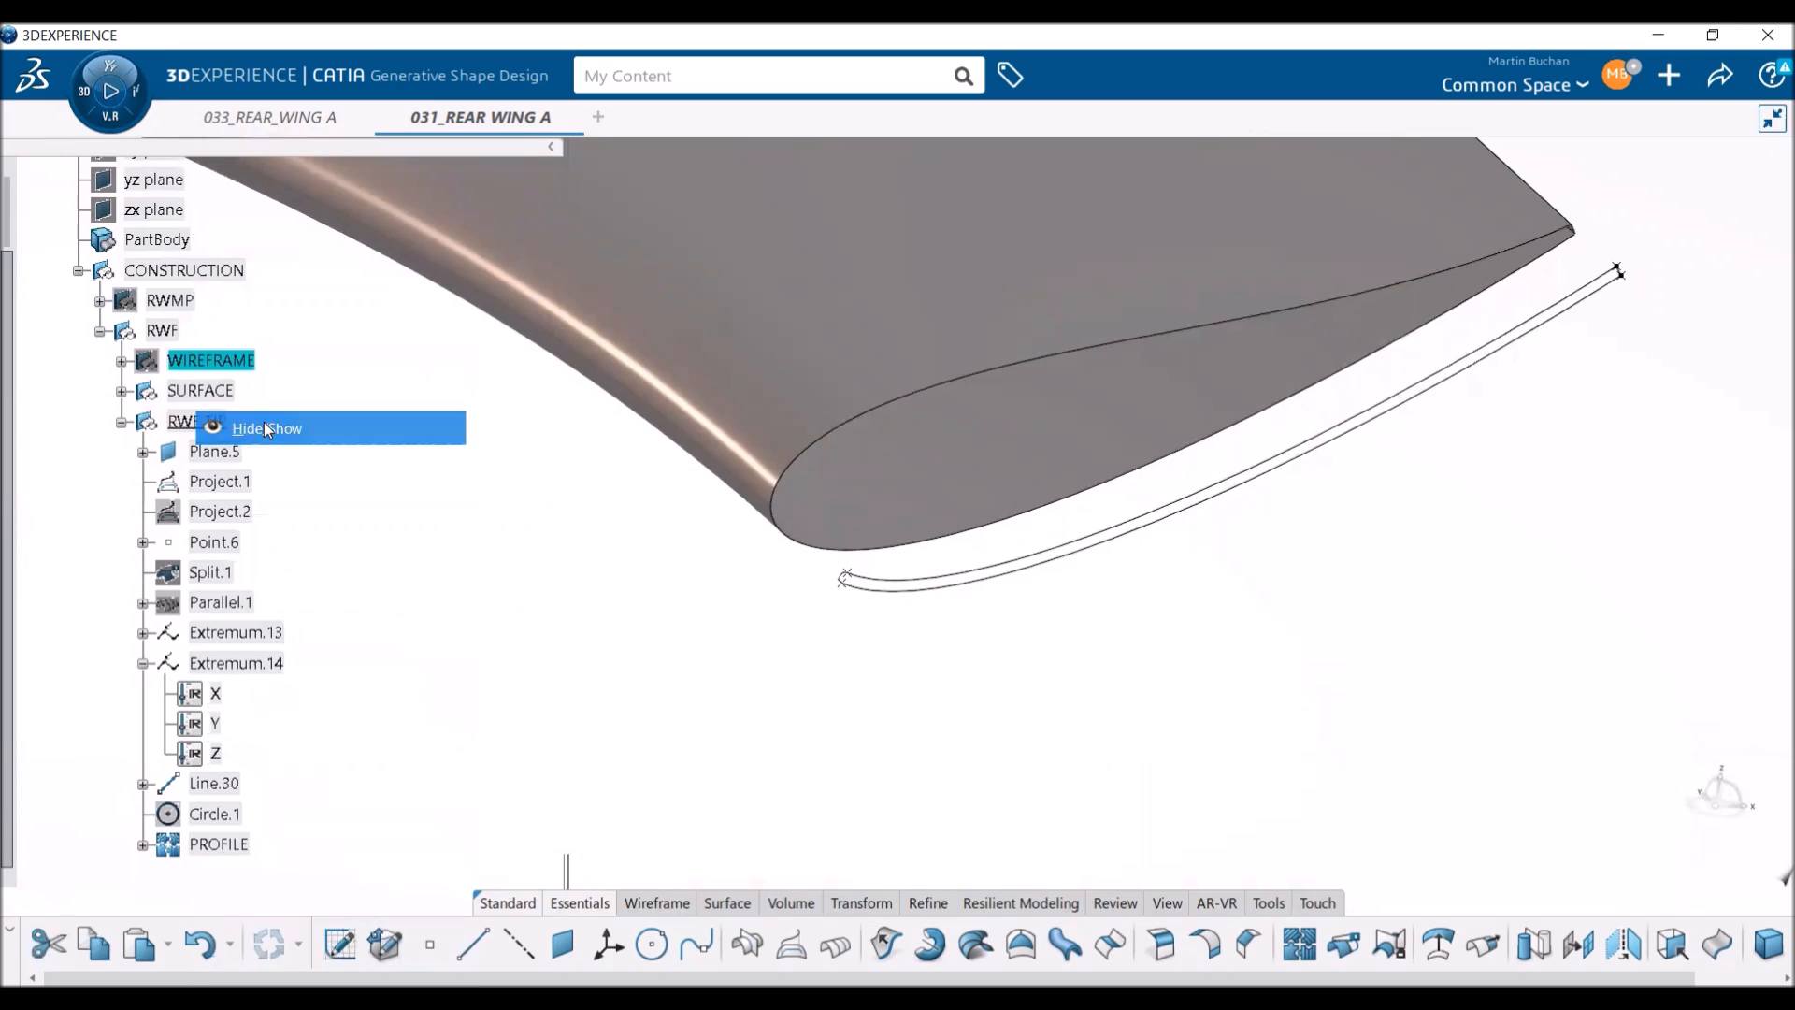
pyautogui.click(266, 429)
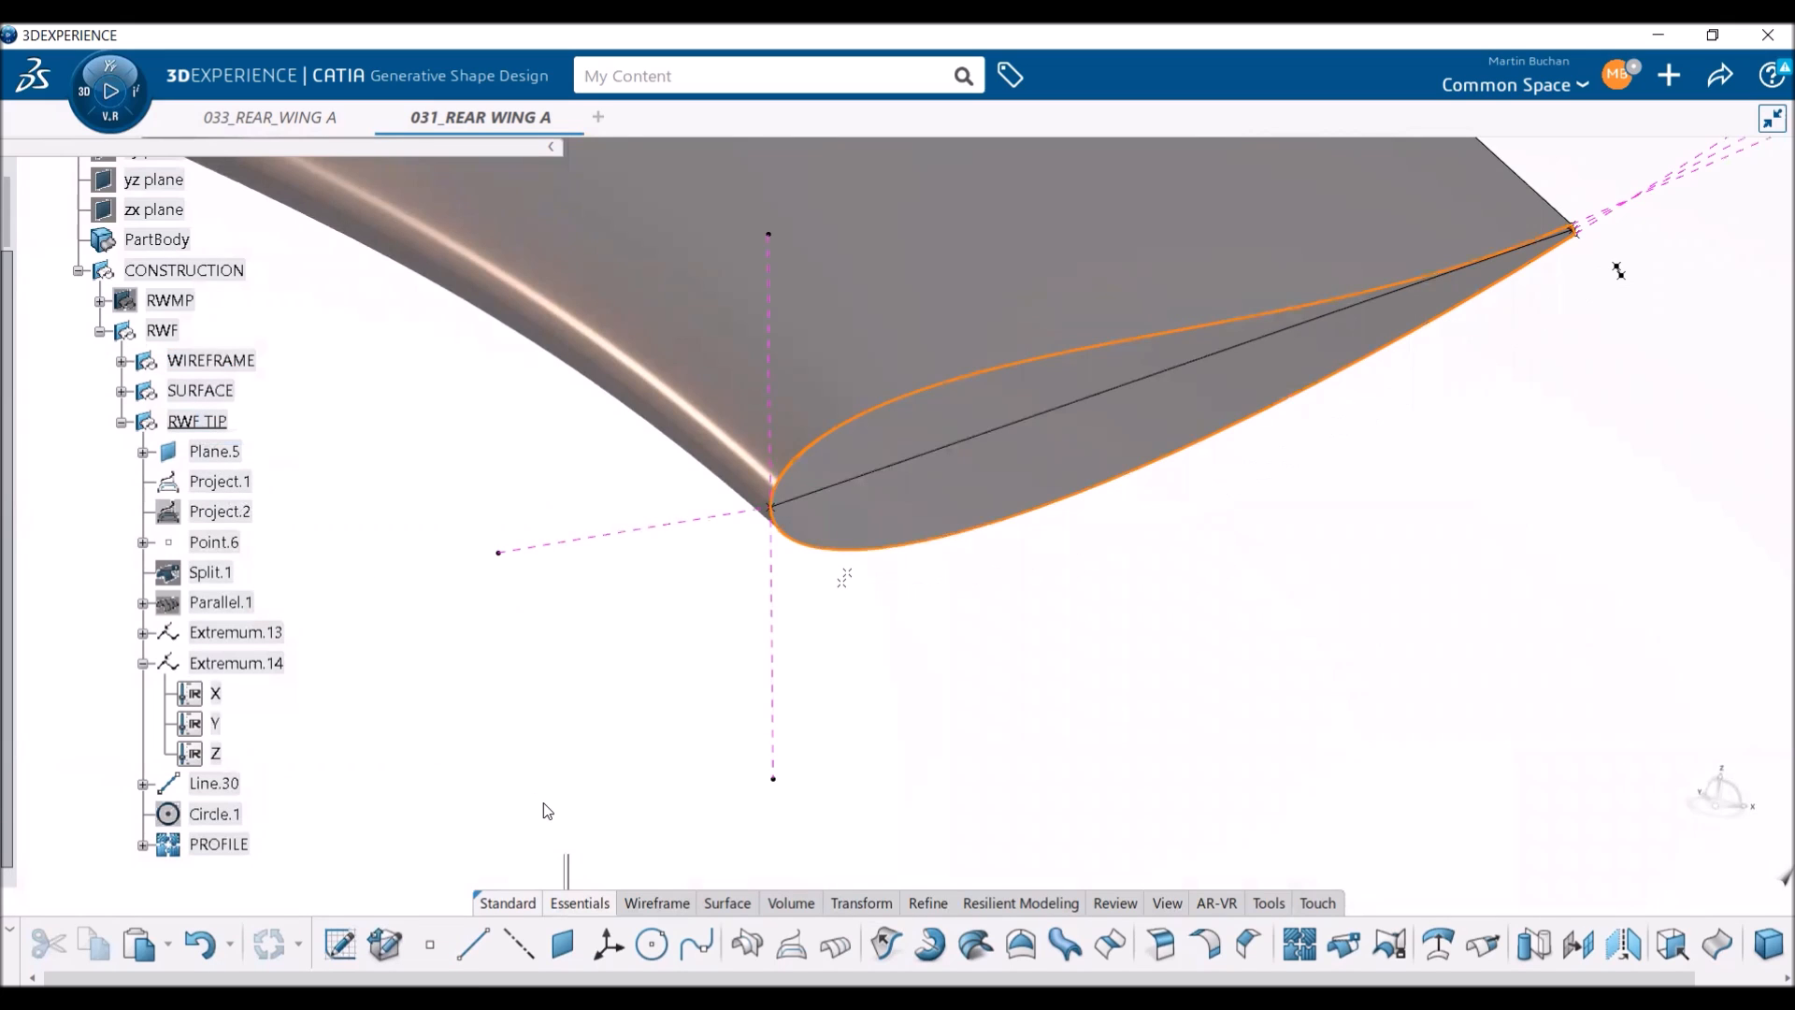
pyautogui.click(1298, 944)
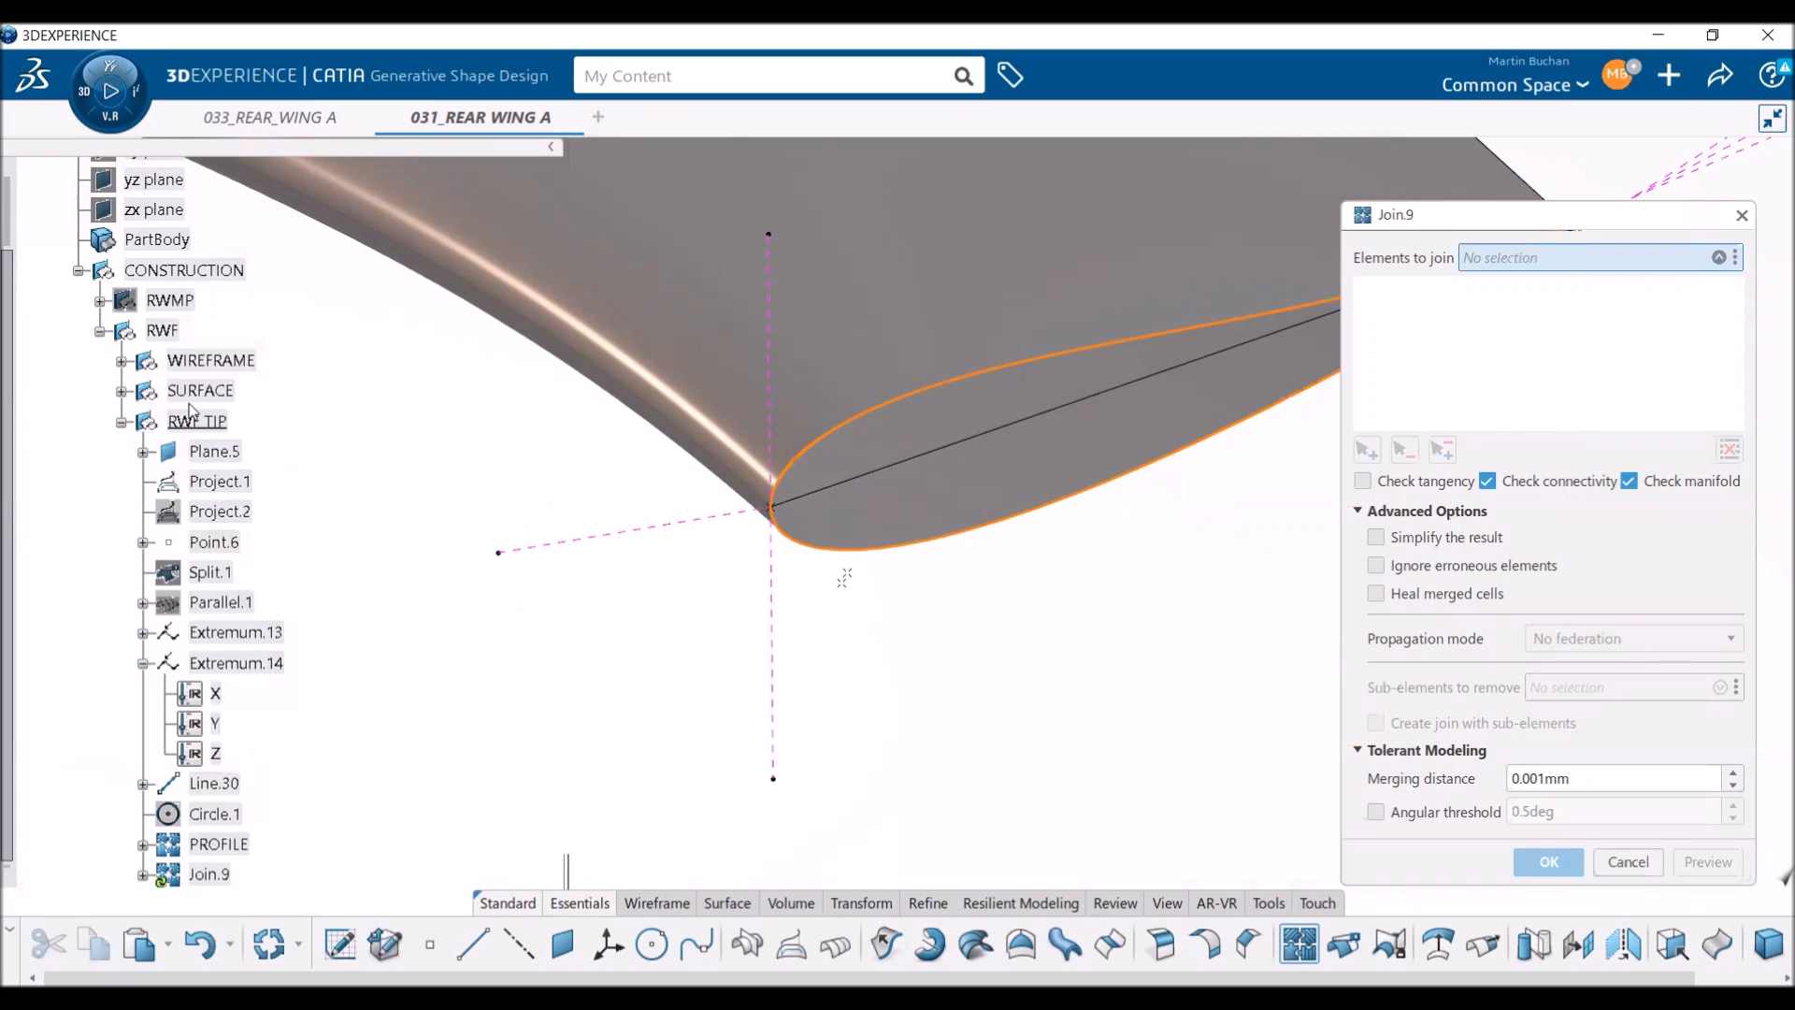
pyautogui.click(121, 361)
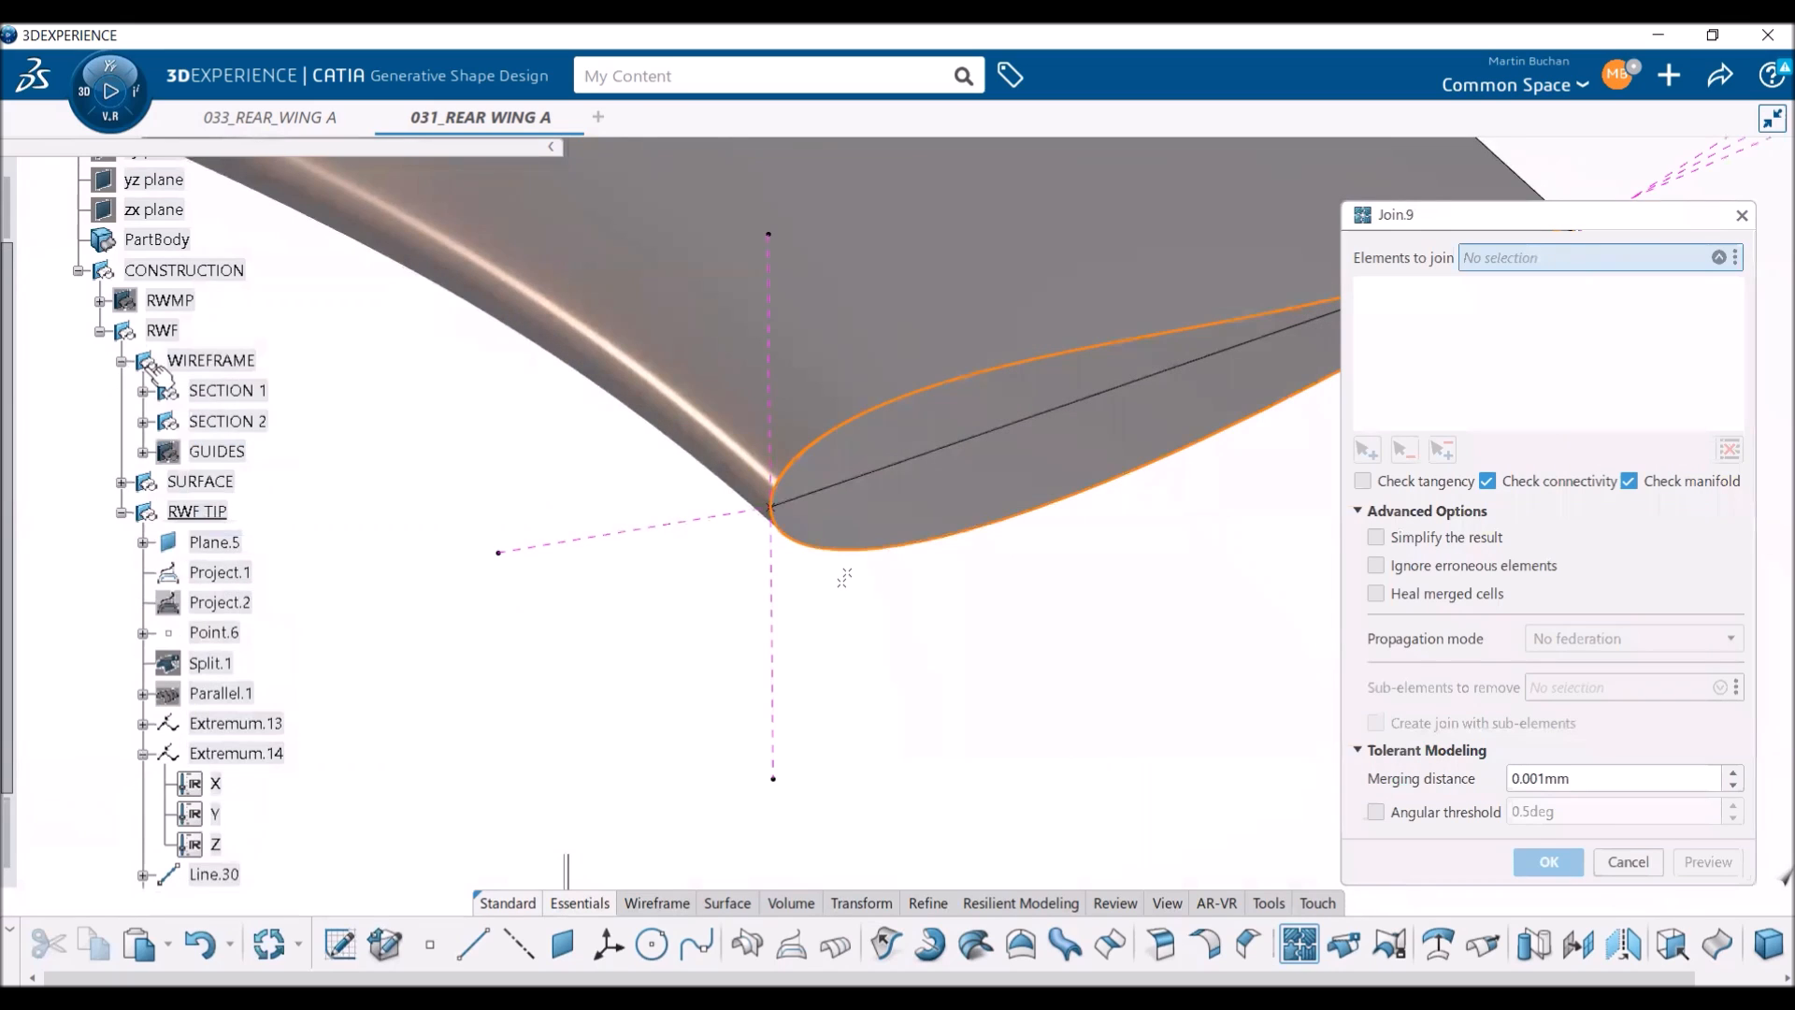
pyautogui.click(143, 422)
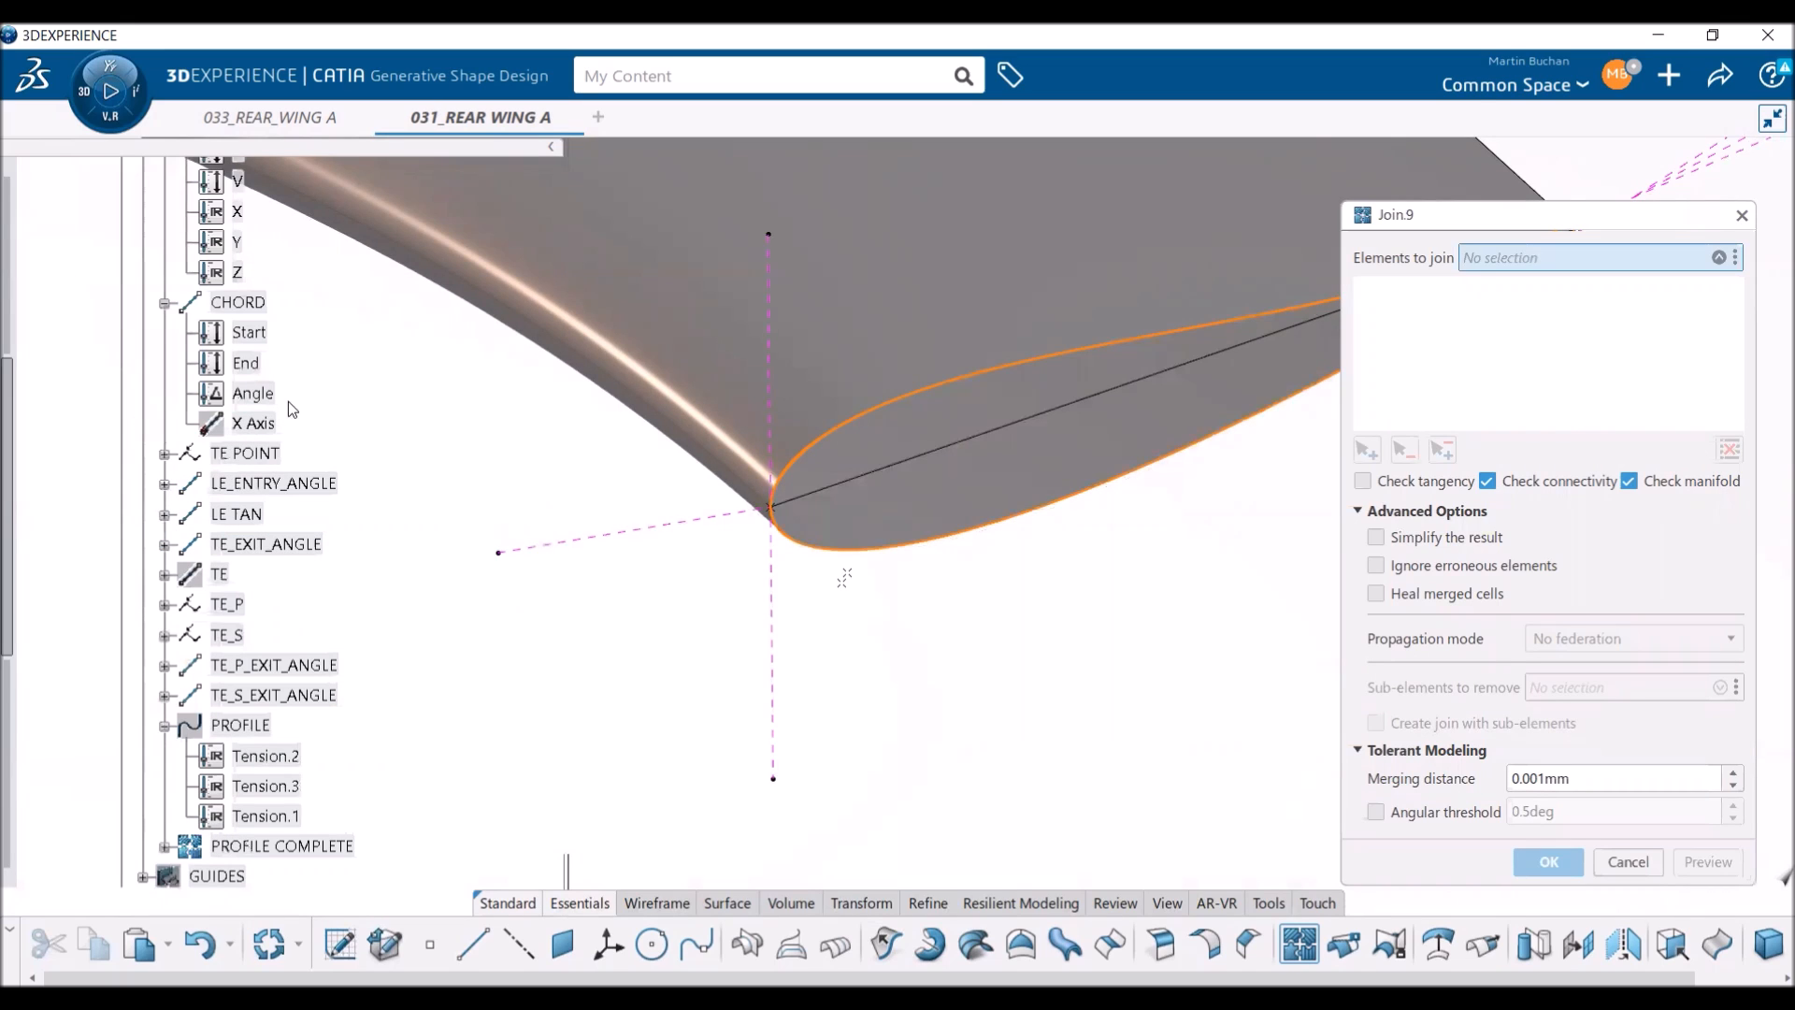
pyautogui.click(240, 725)
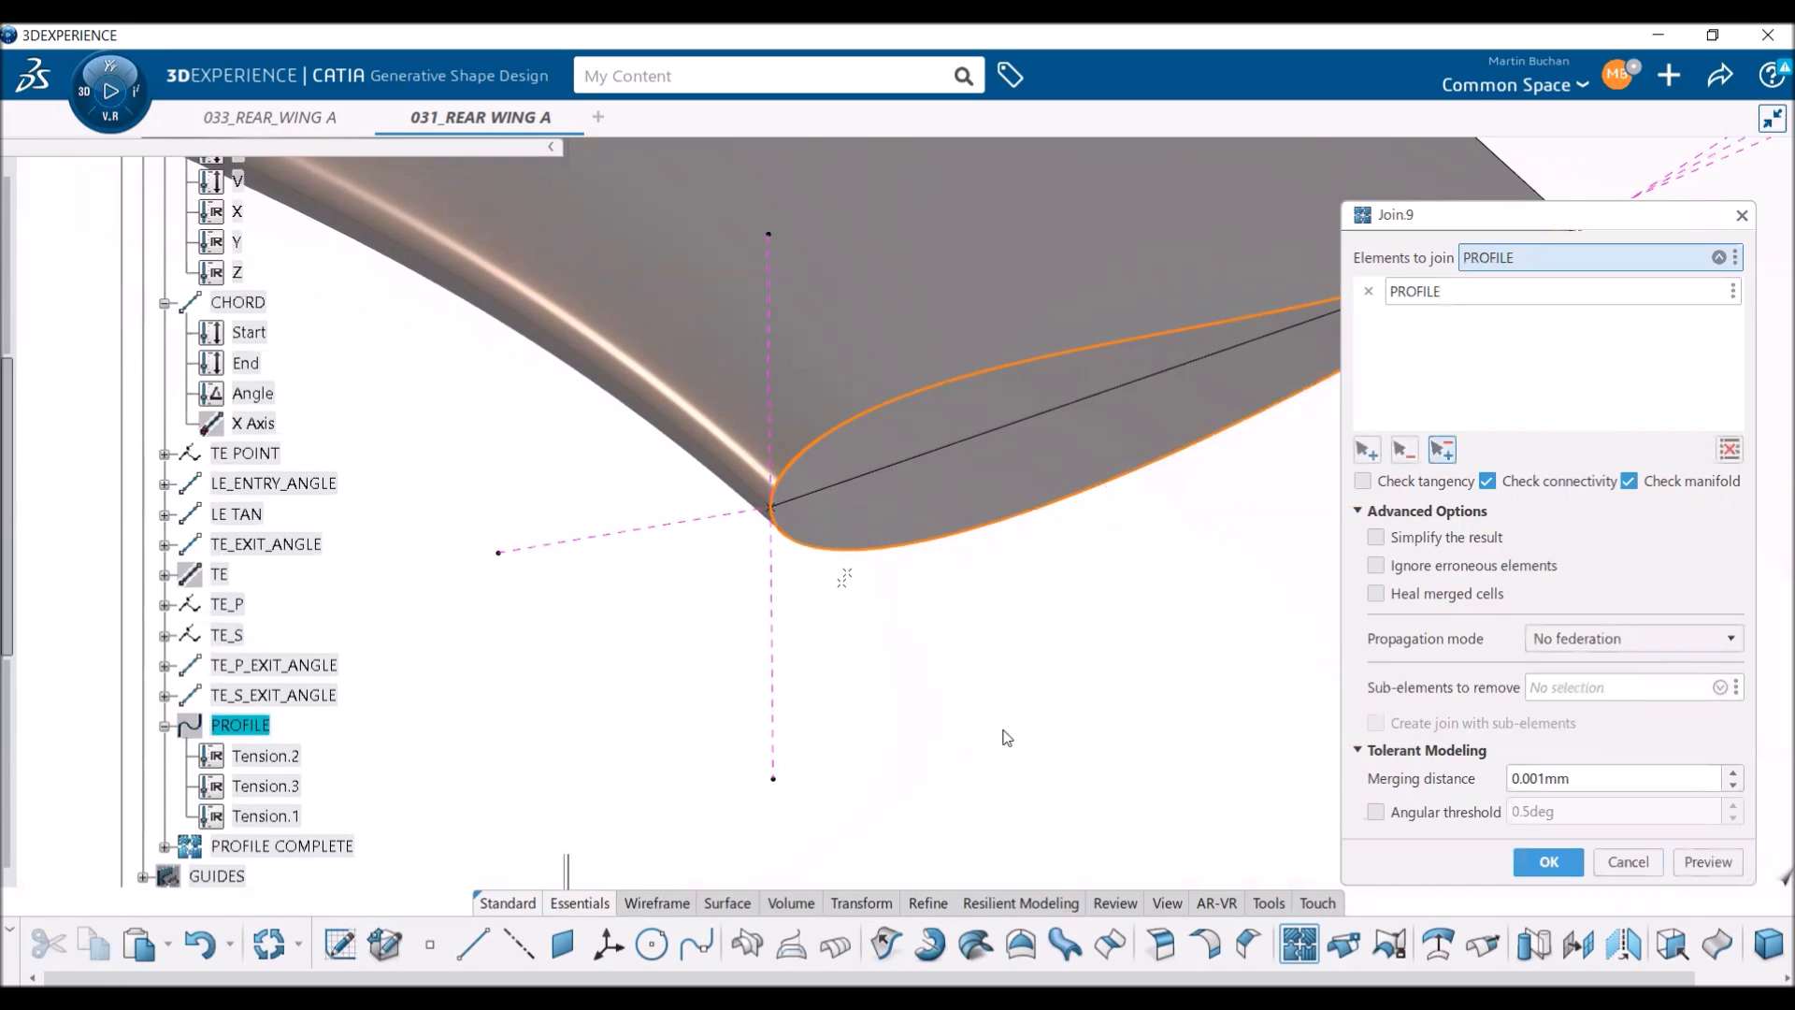
pyautogui.click(1548, 861)
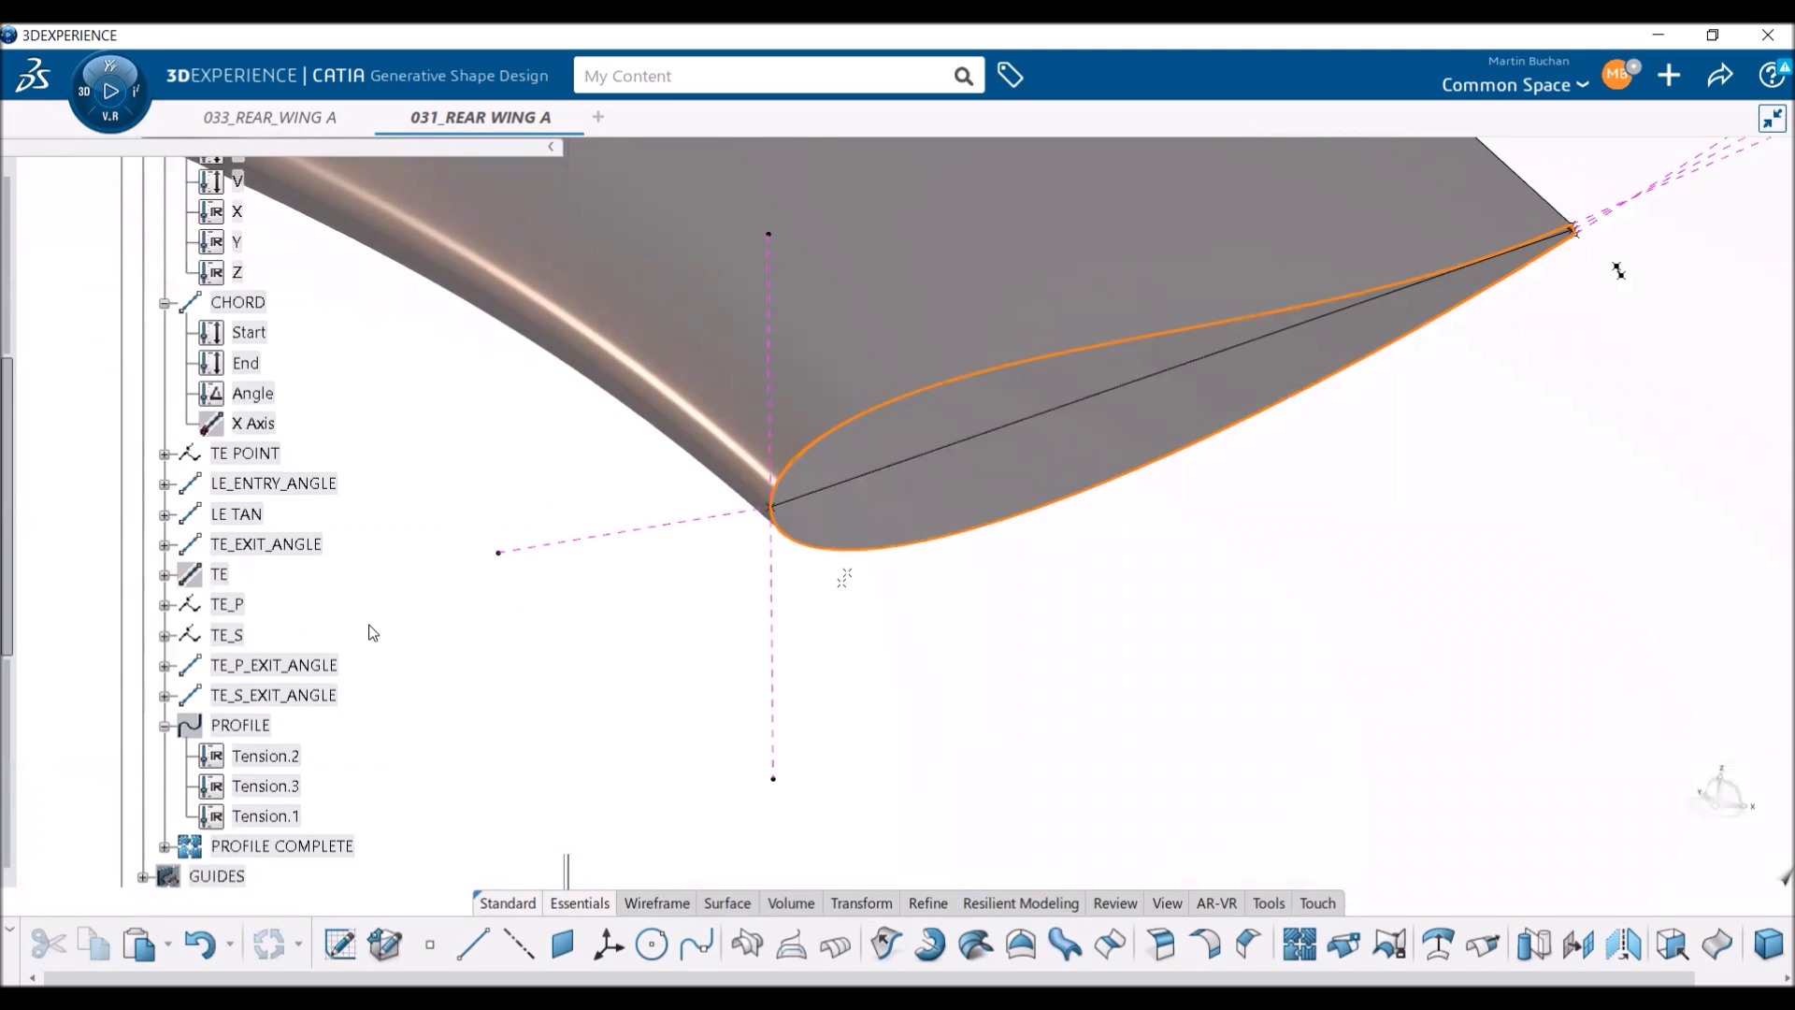
# - Hide the SECTION 2 set of the RWF wireframe
pyautogui.scroll(5, 352, 621)
pyautogui.click(241, 485)
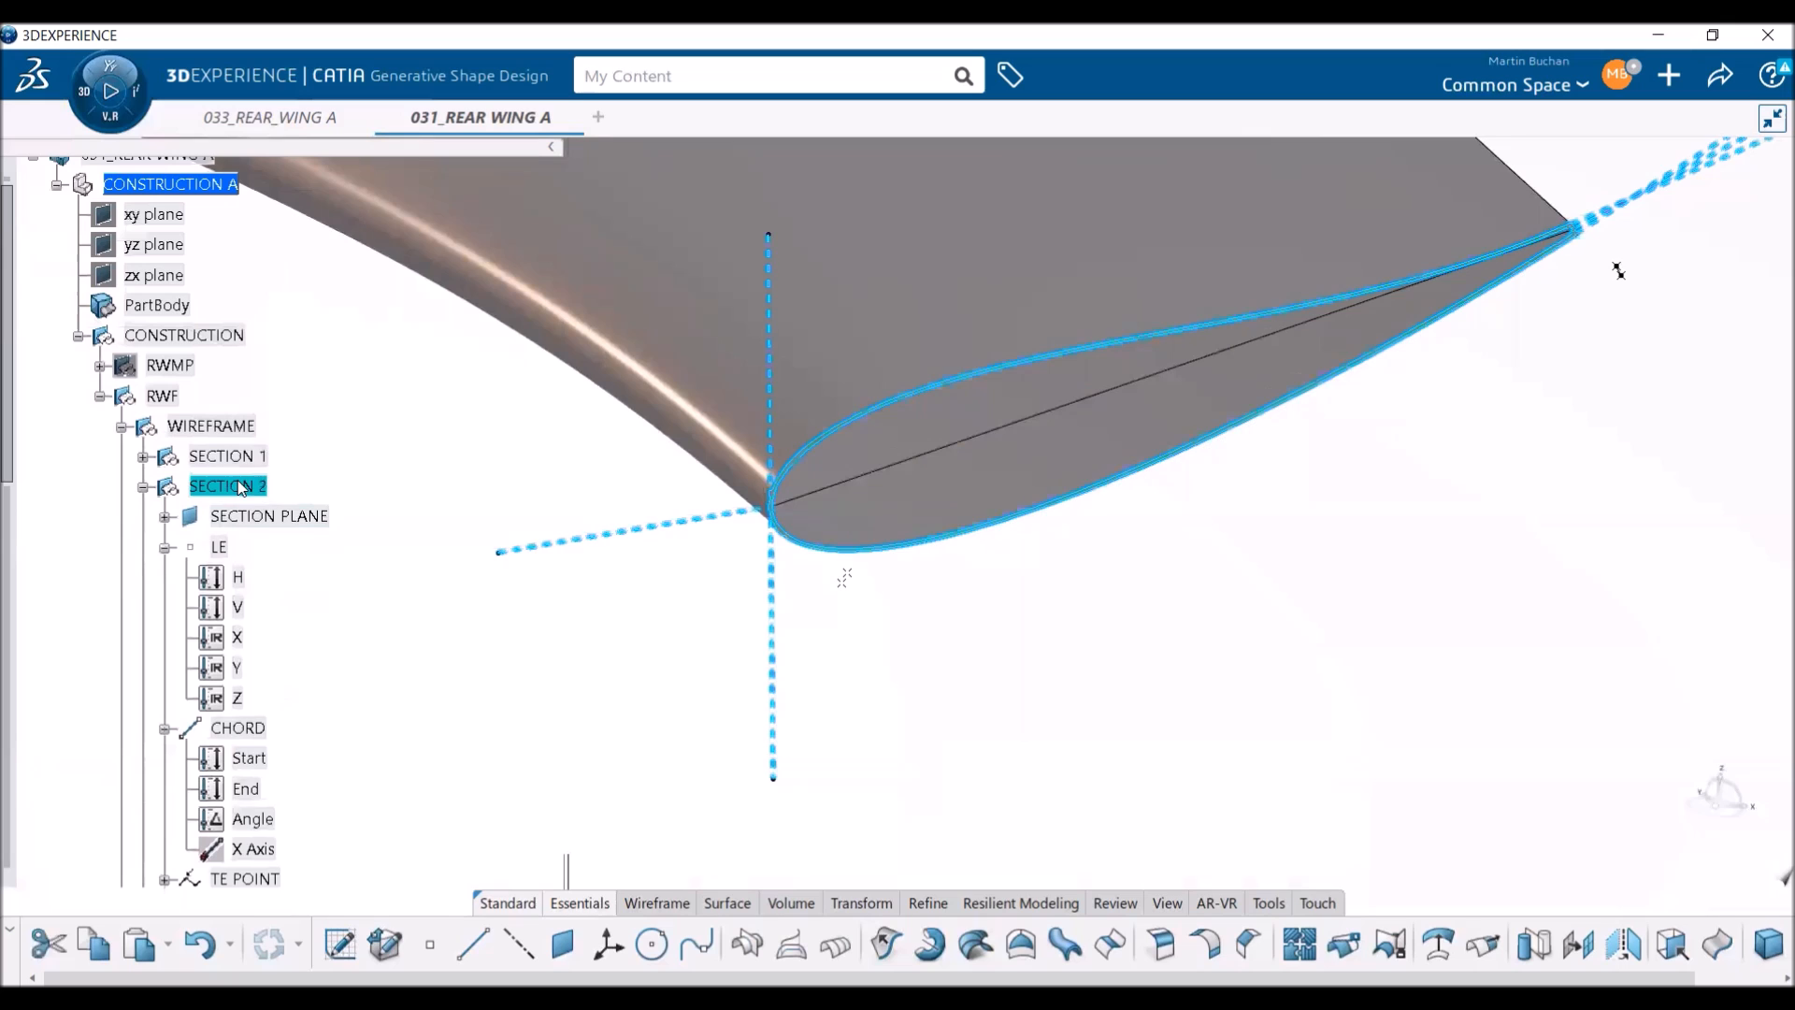
pyautogui.rightClick(241, 485)
pyautogui.click(281, 424)
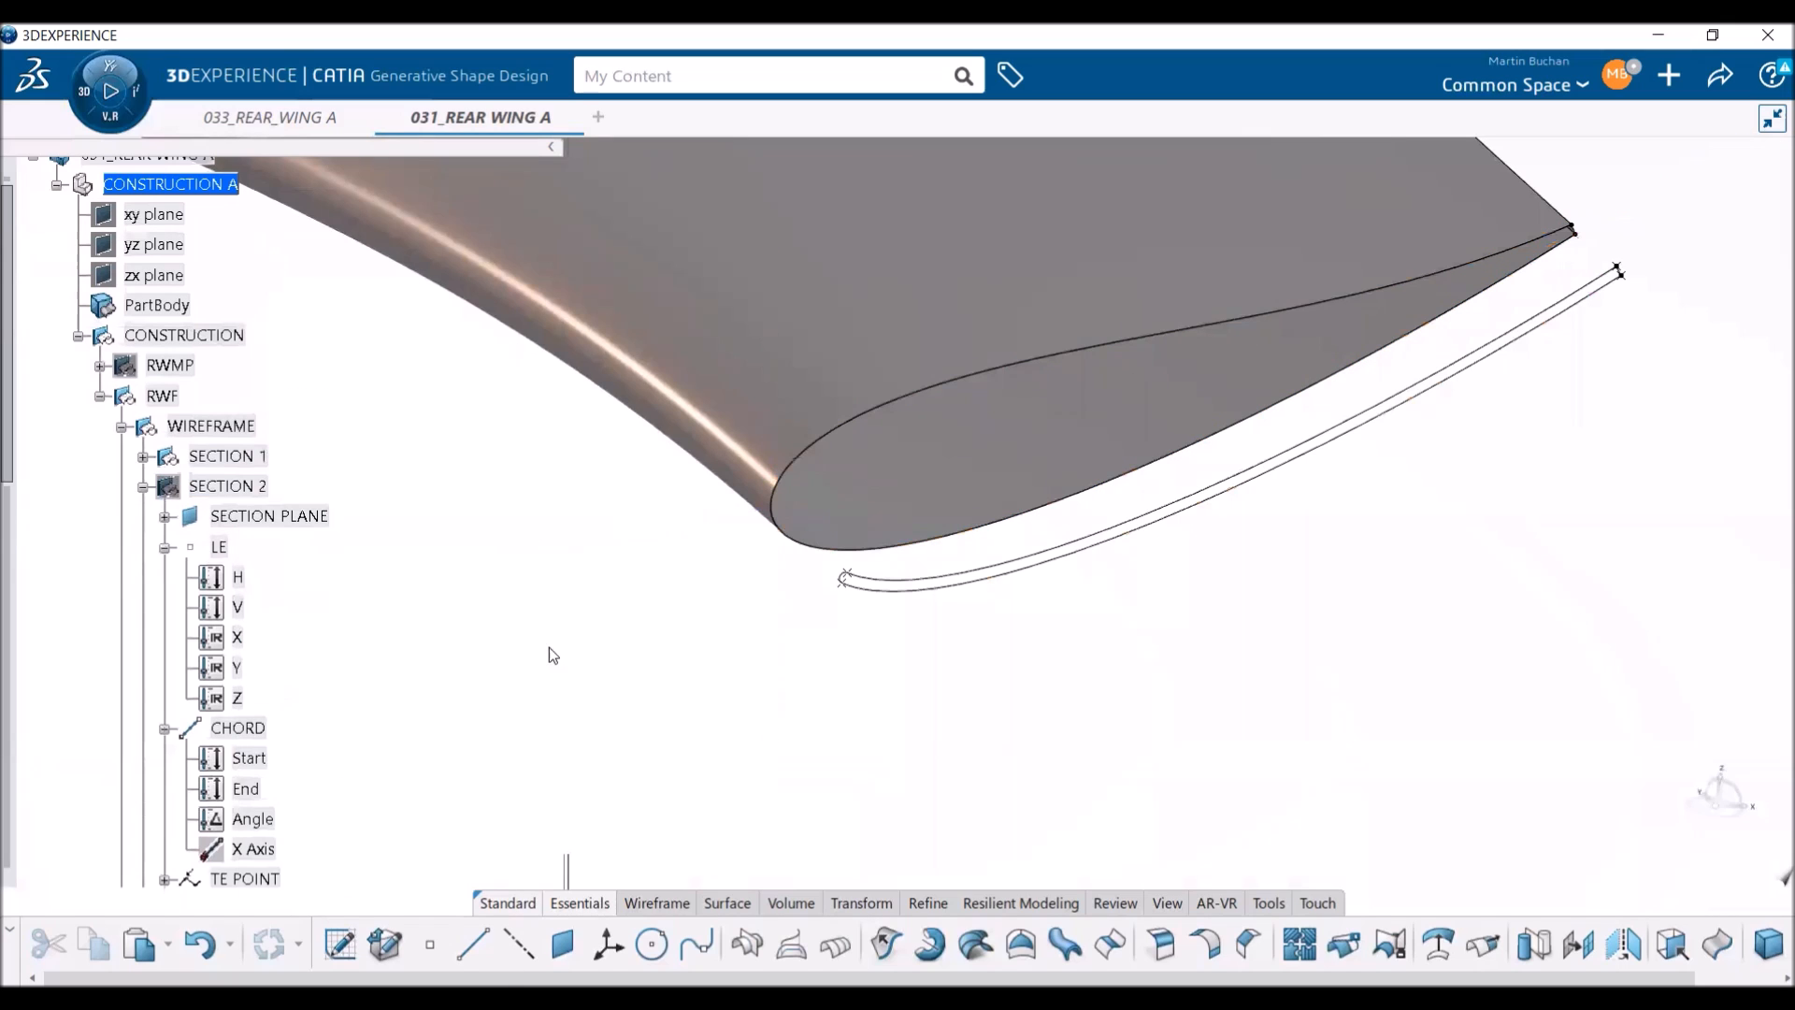
# - Create a point on the joined flap section curve, 150 mm from the TE_S reference point along the curve's lower side
pyautogui.scroll(-5, 557, 631)
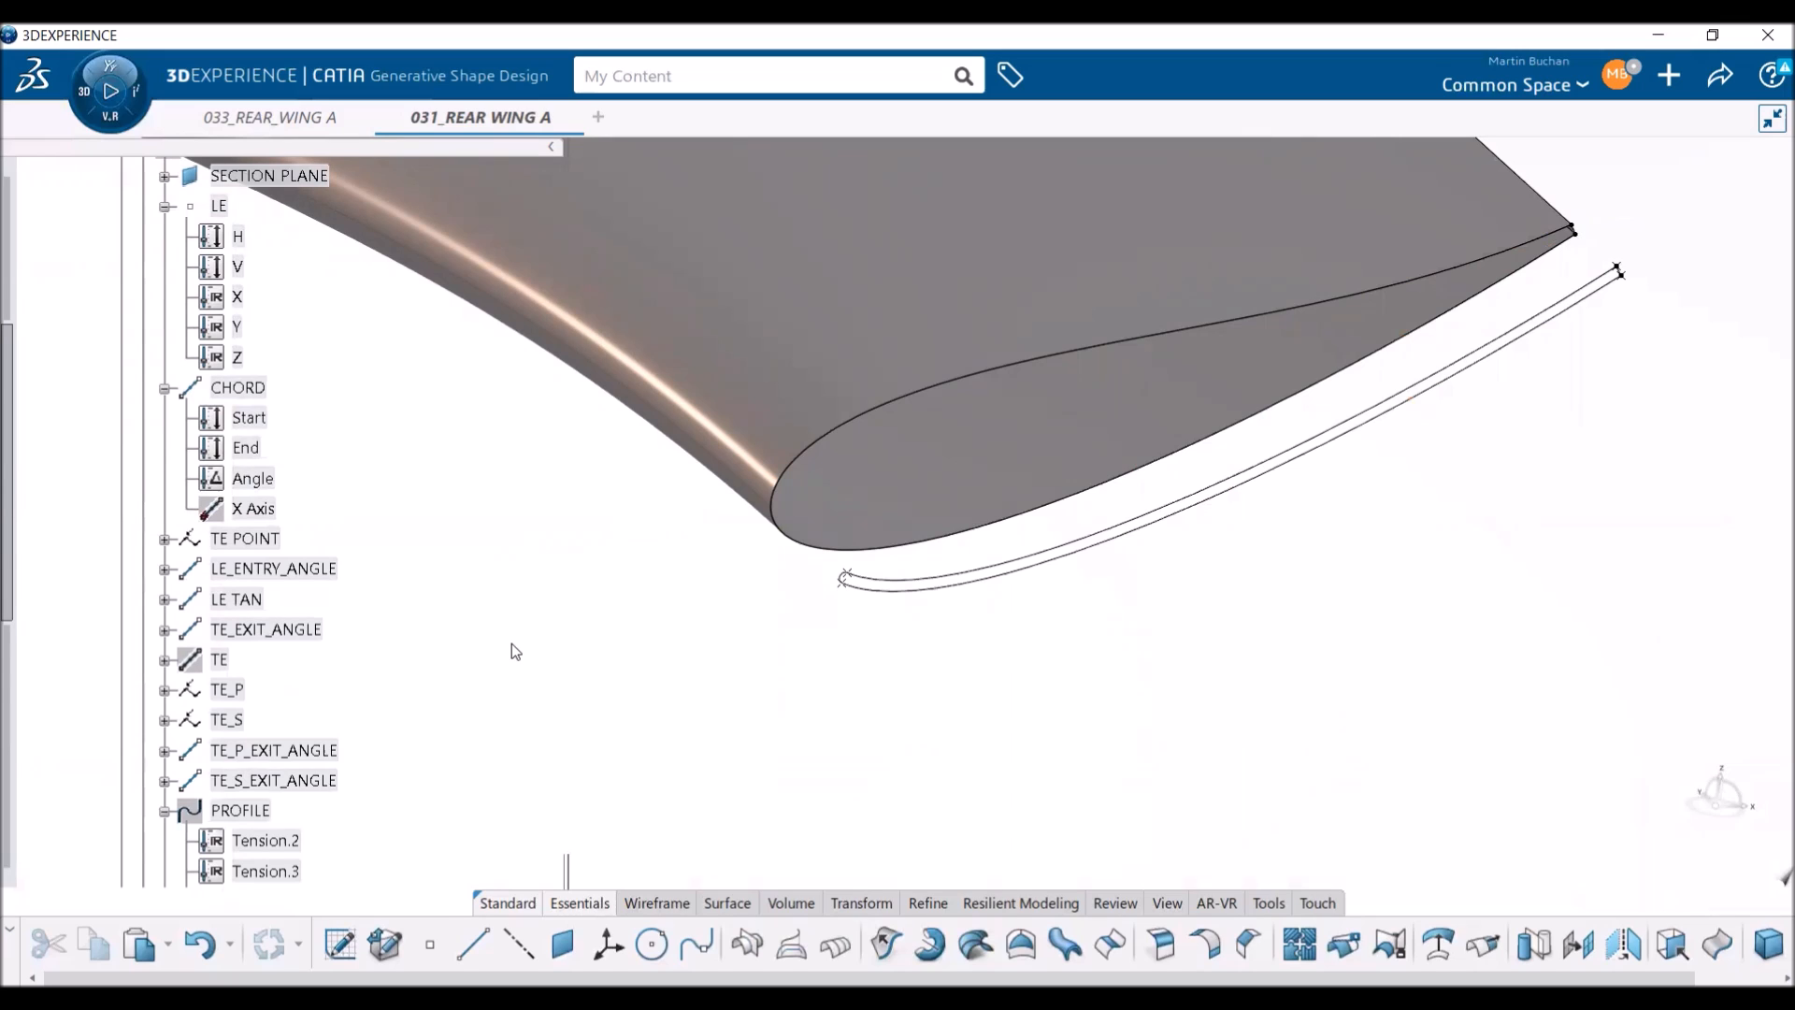
pyautogui.scroll(-3, 514, 644)
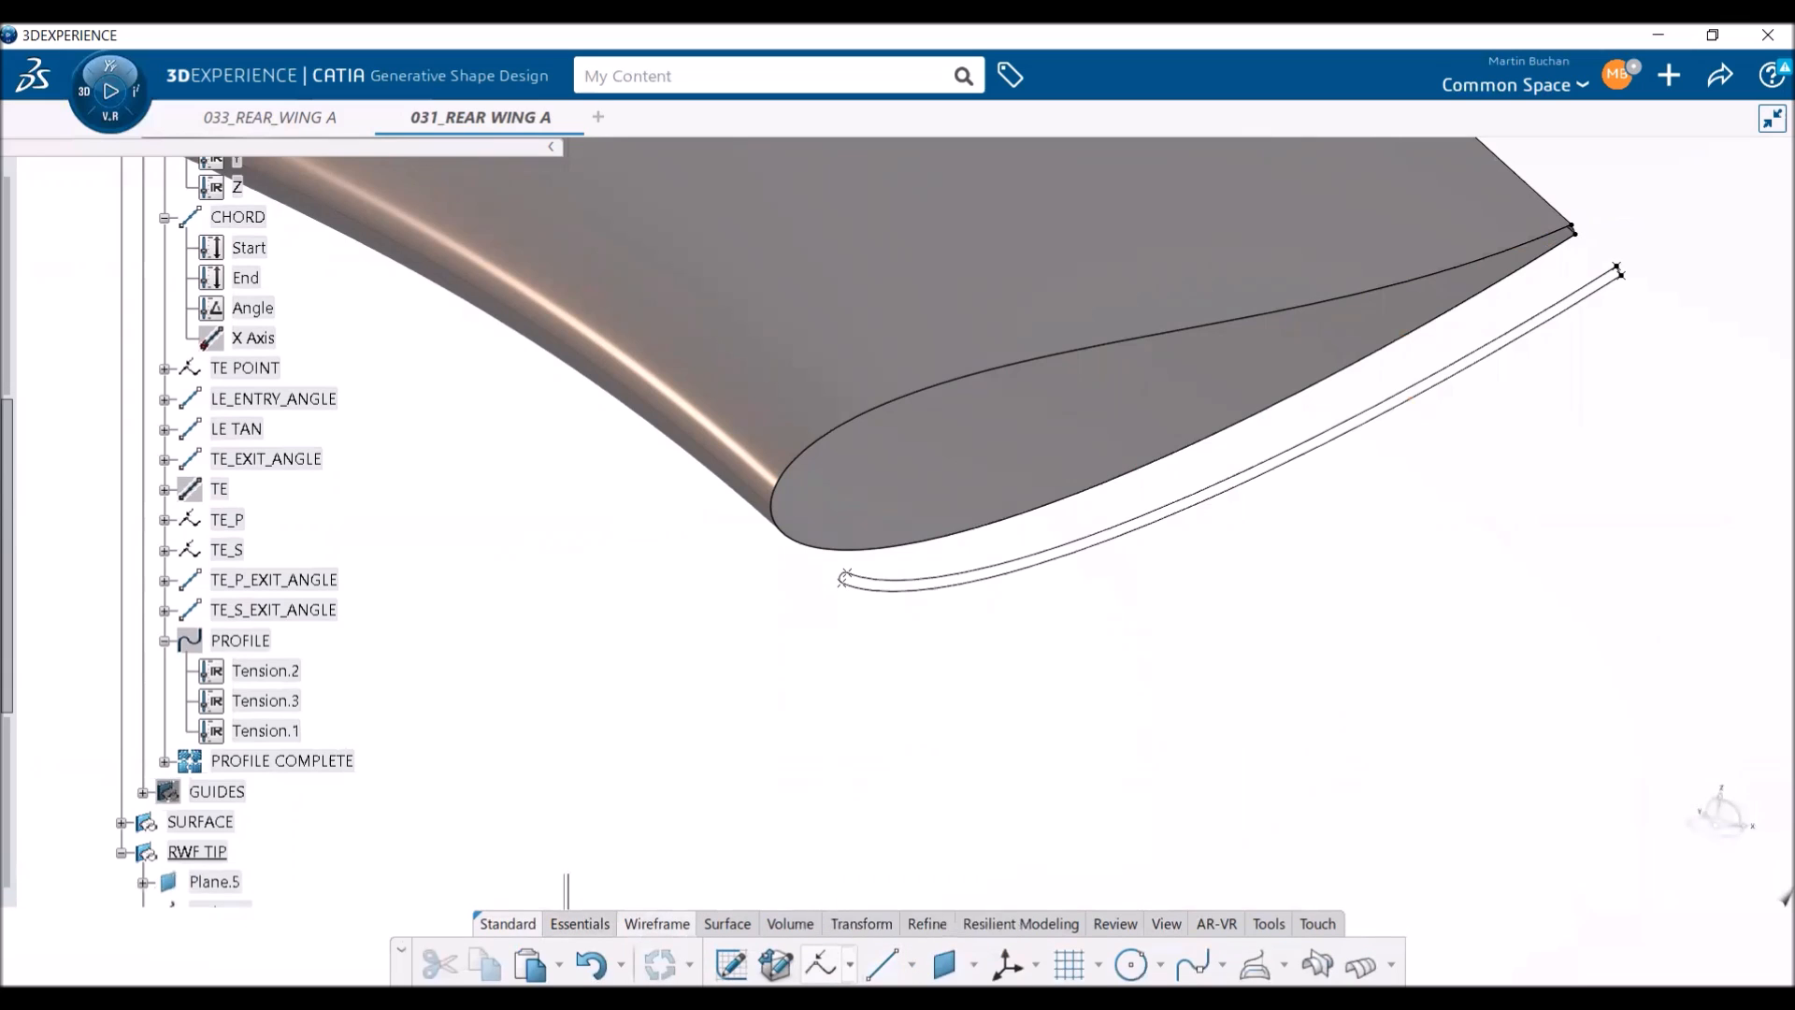
pyautogui.click(849, 964)
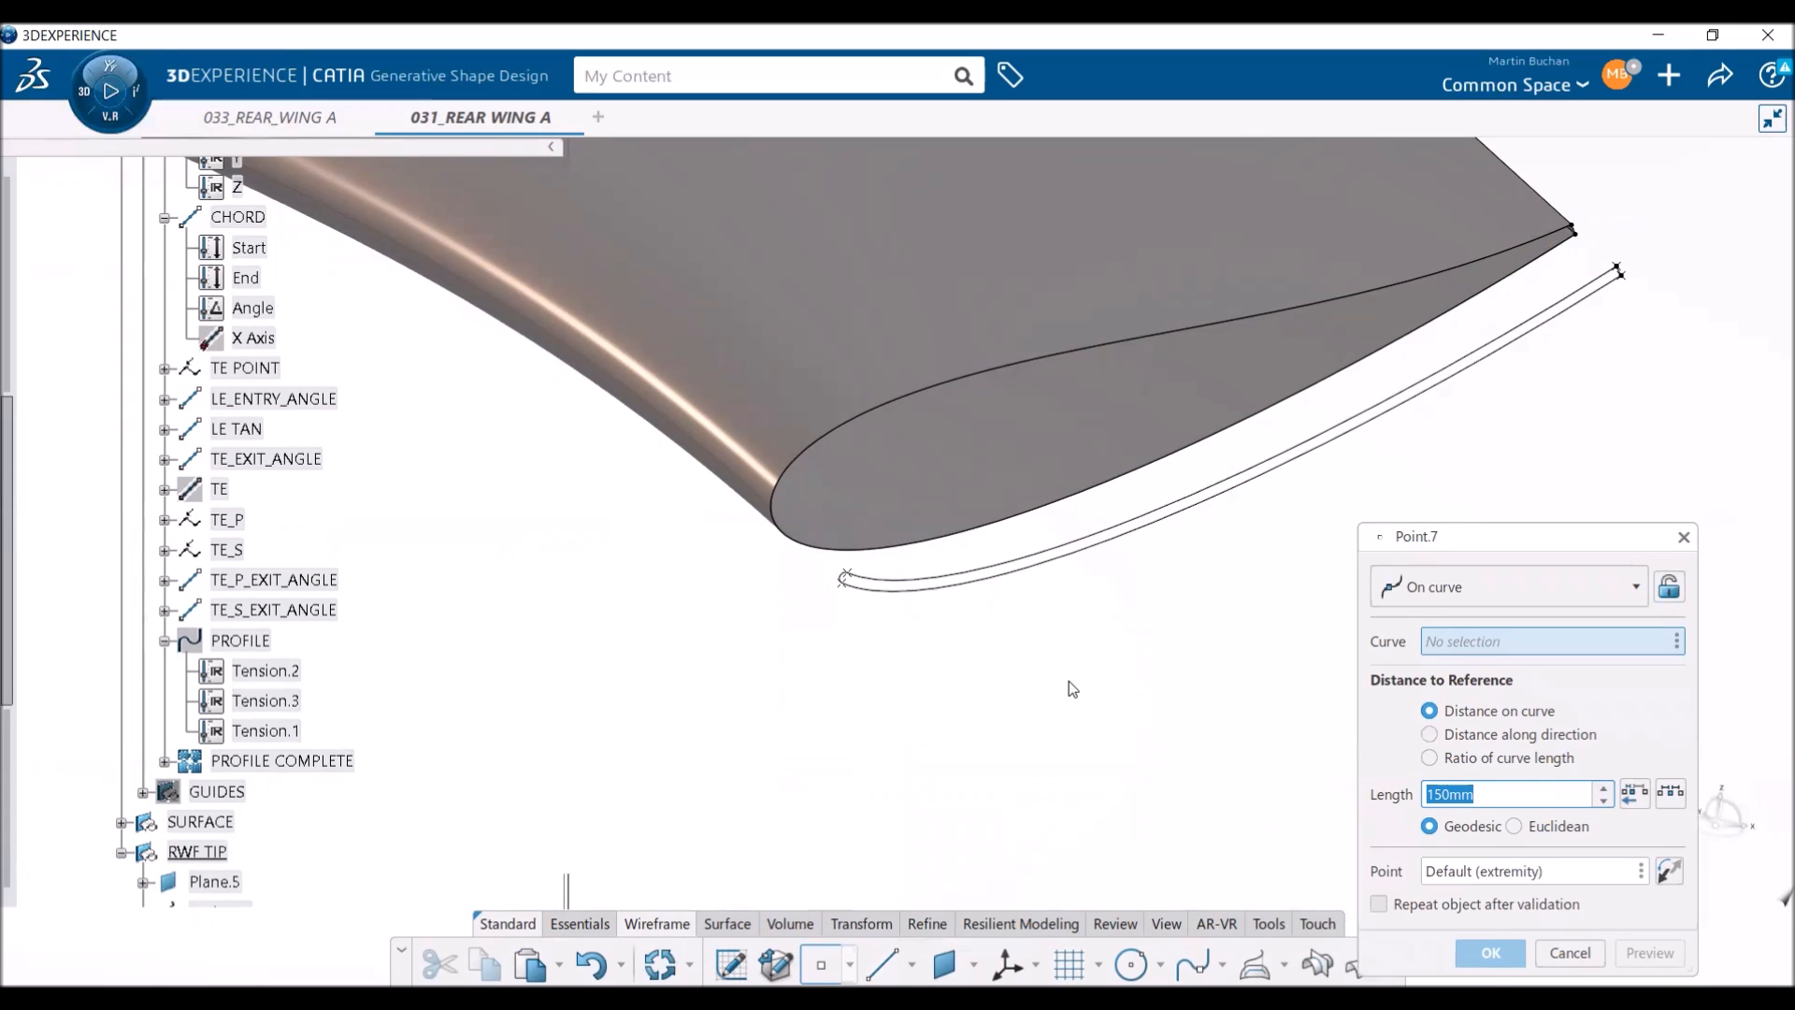
pyautogui.click(969, 536)
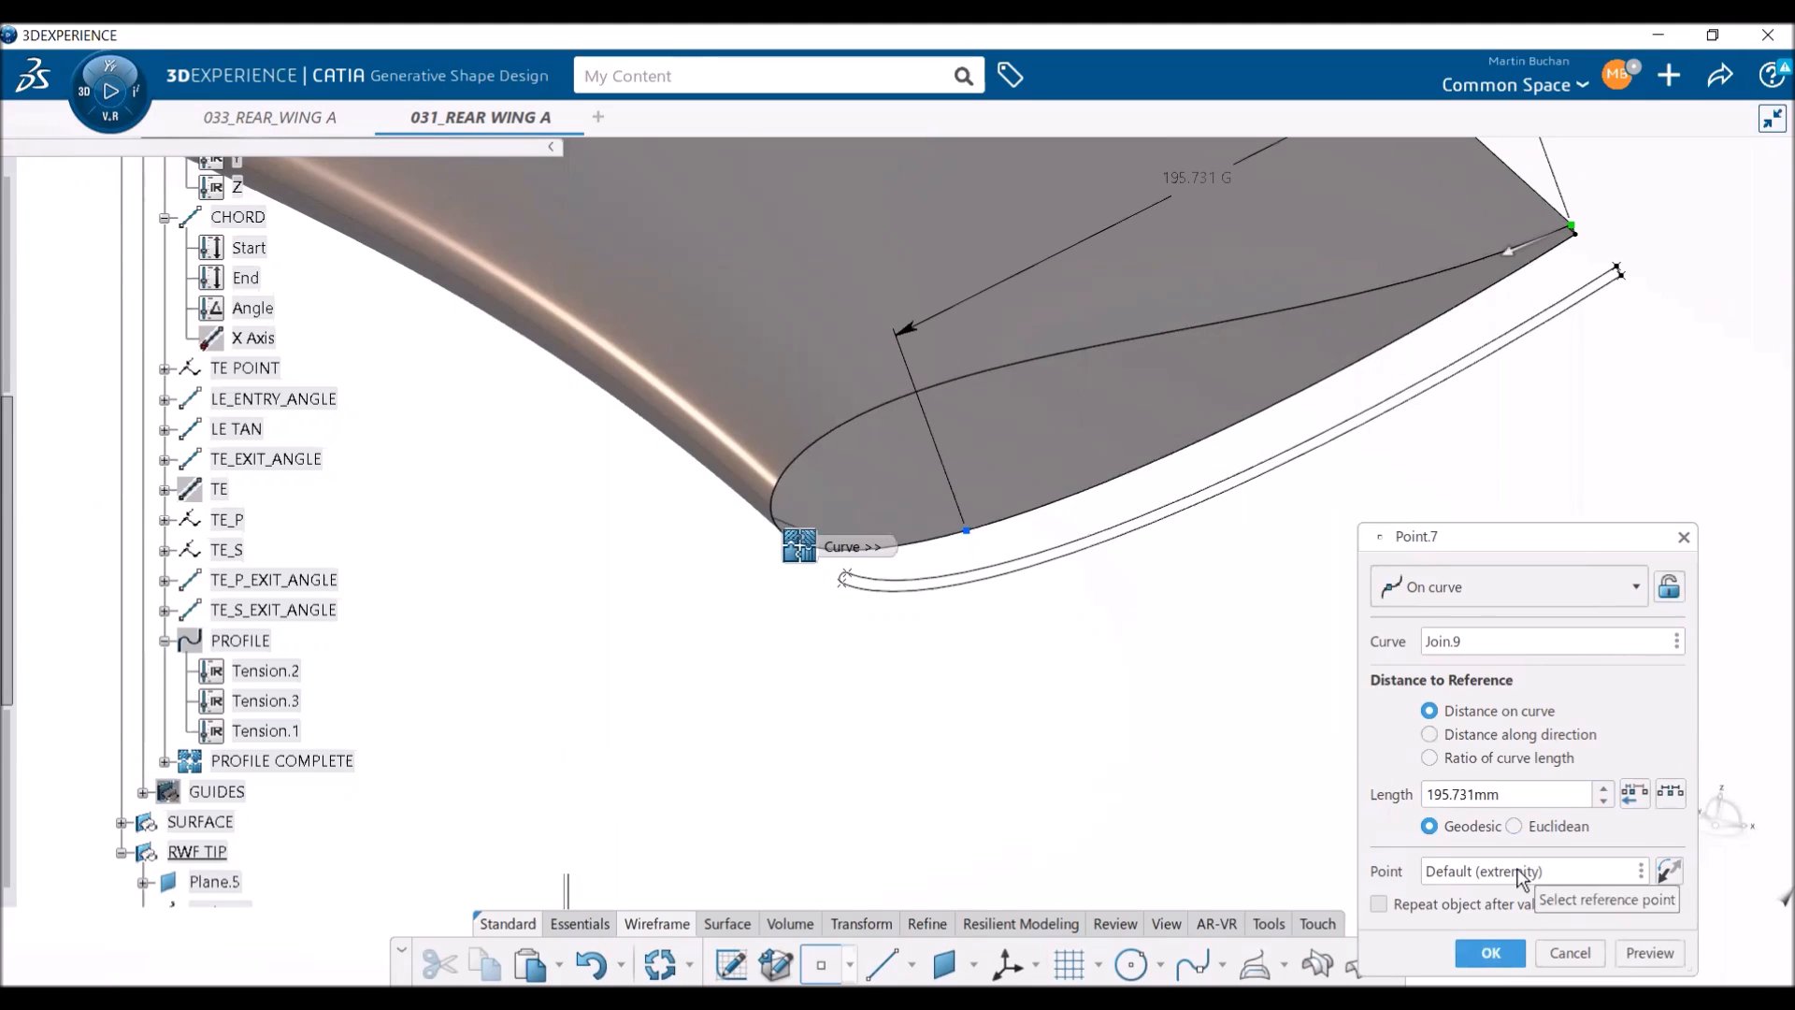
pyautogui.scroll(3, 368, 574)
pyautogui.scroll(-3, 367, 574)
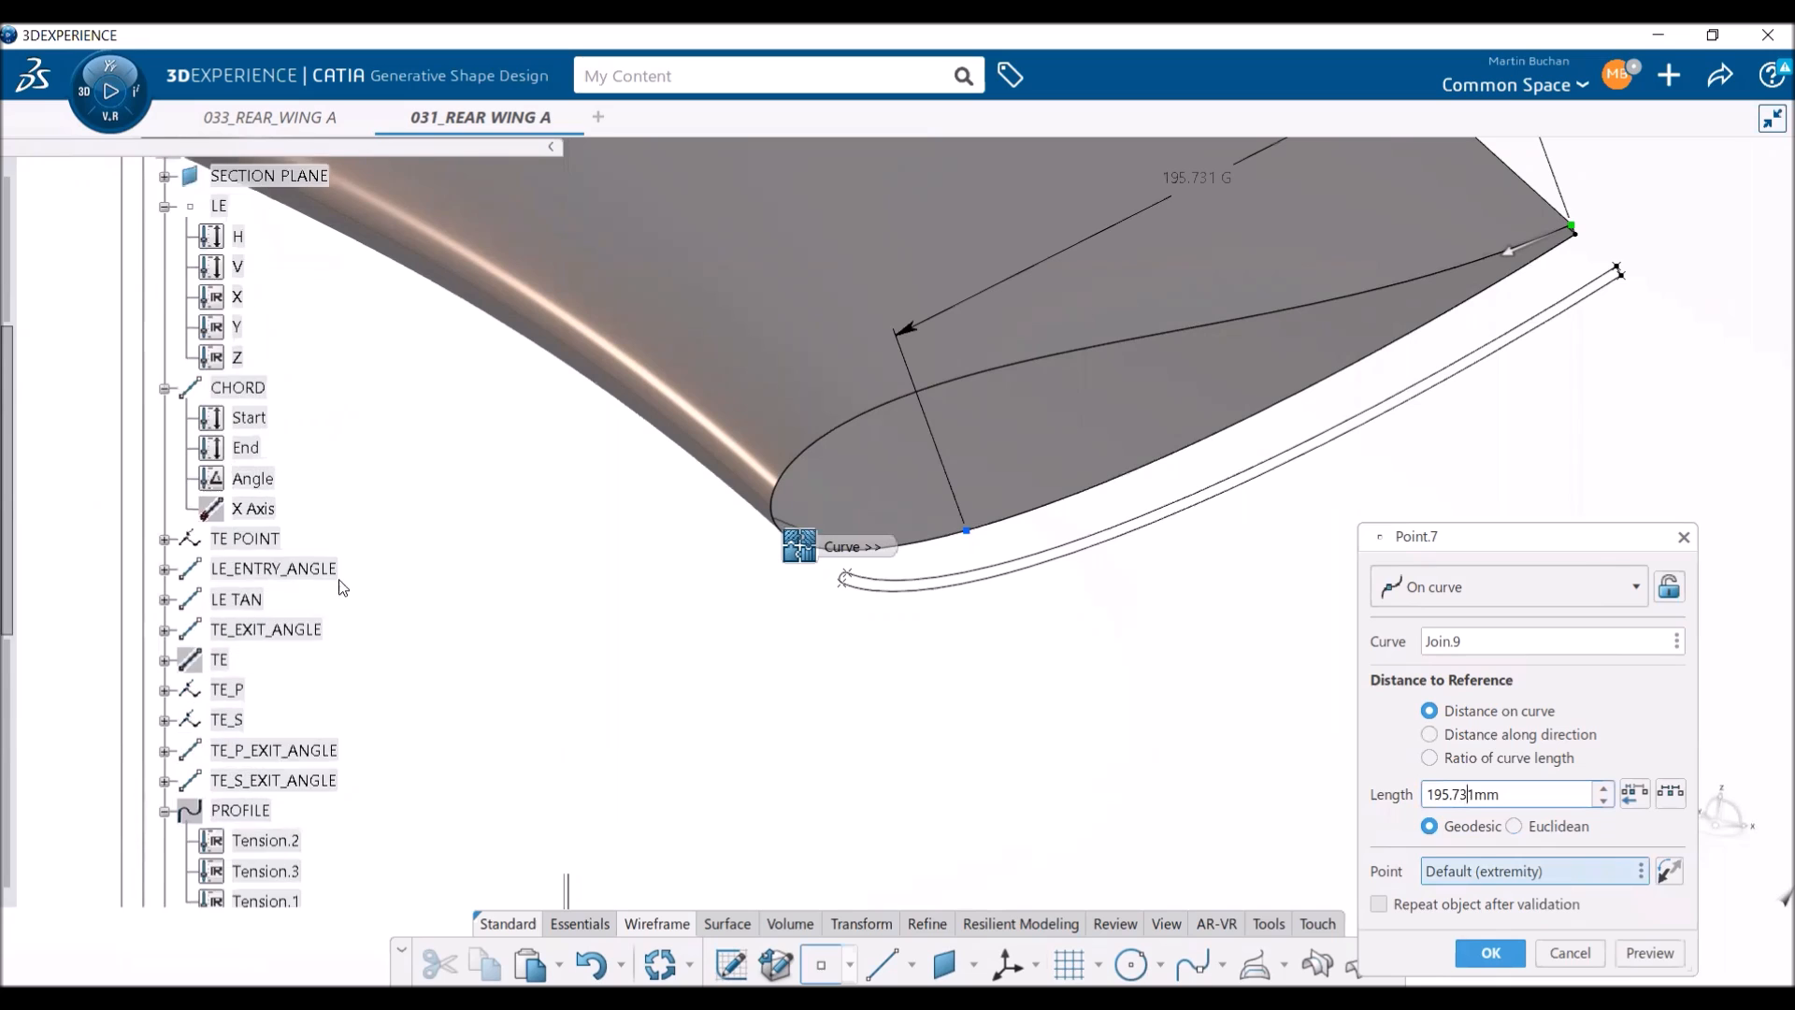
pyautogui.click(234, 636)
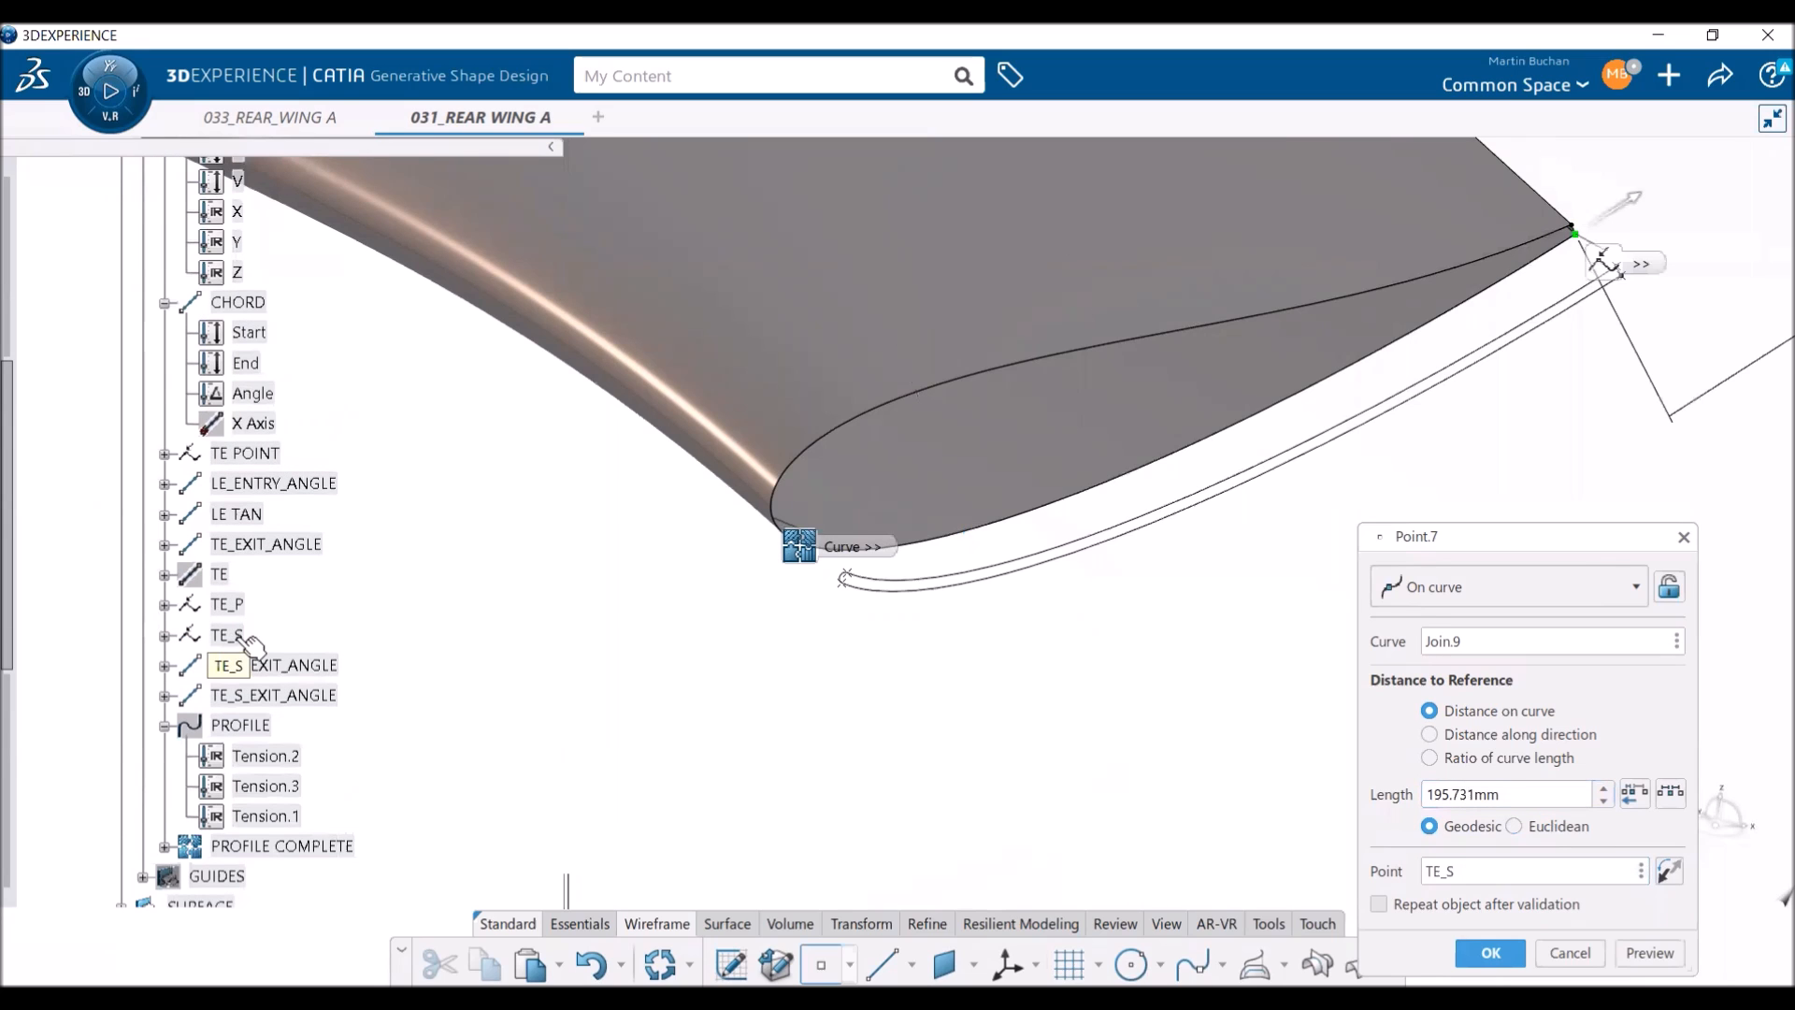
pyautogui.click(1627, 204)
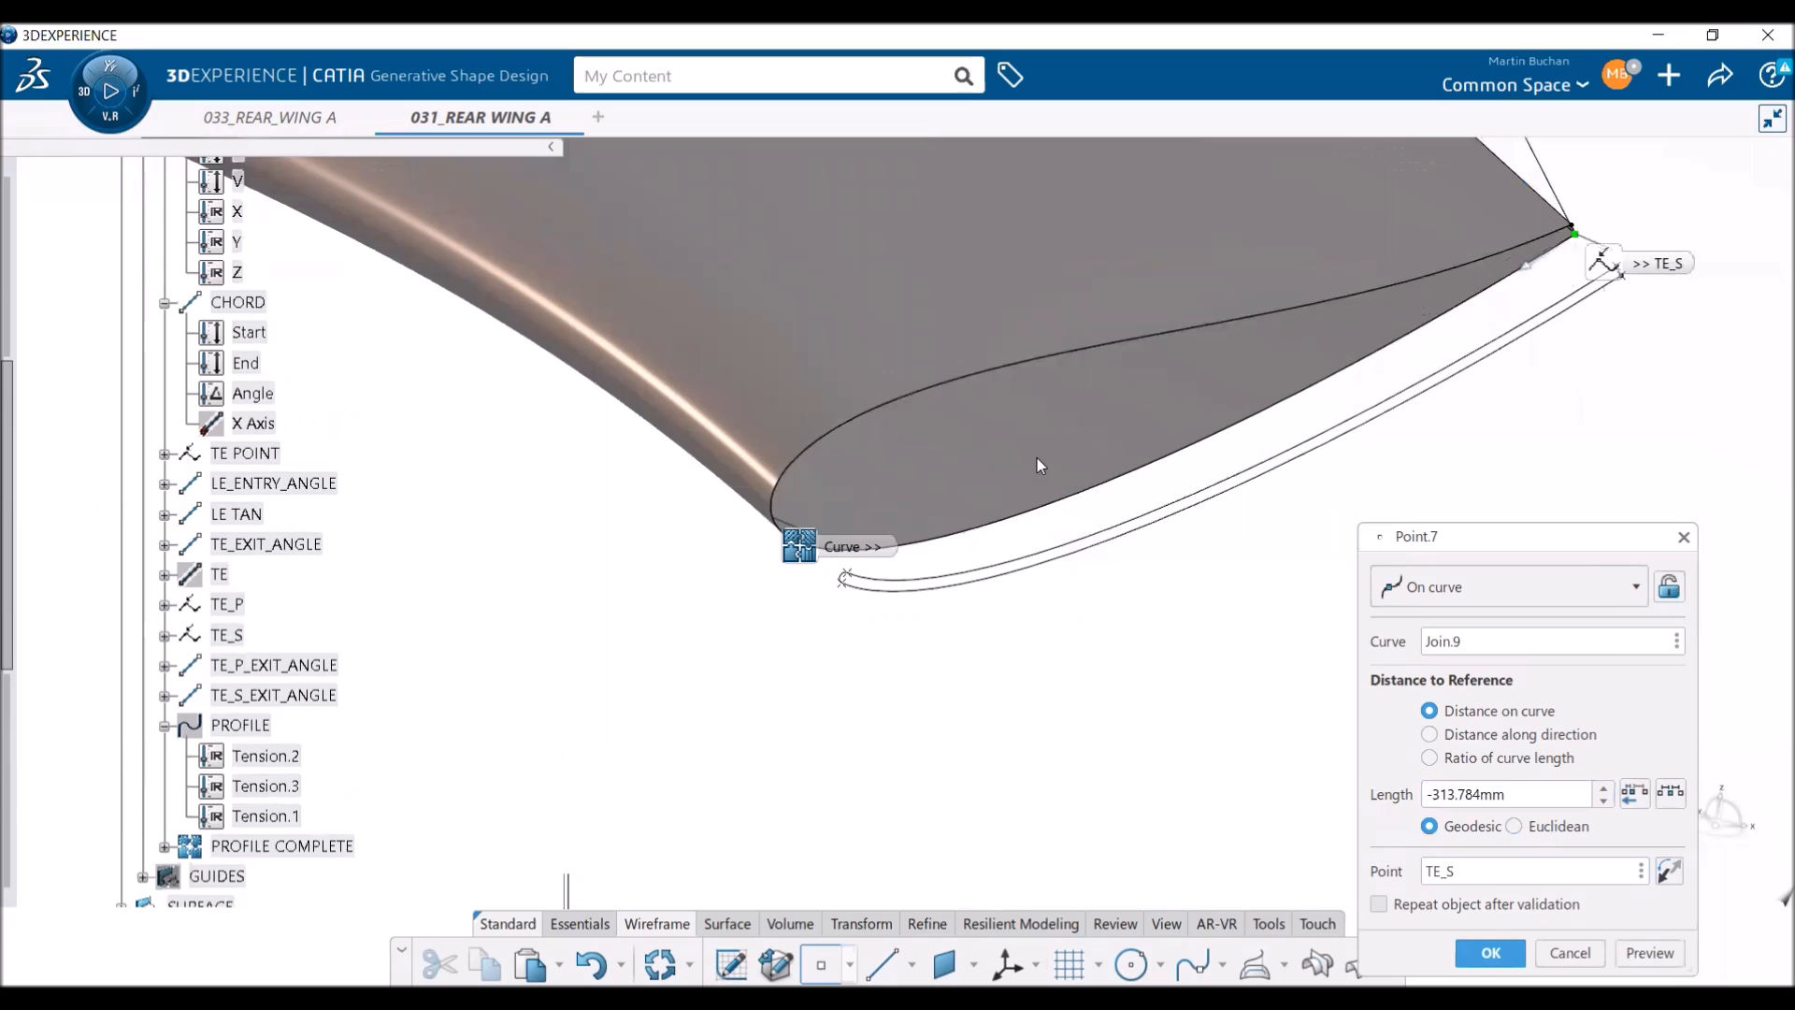
pyautogui.click(879, 542)
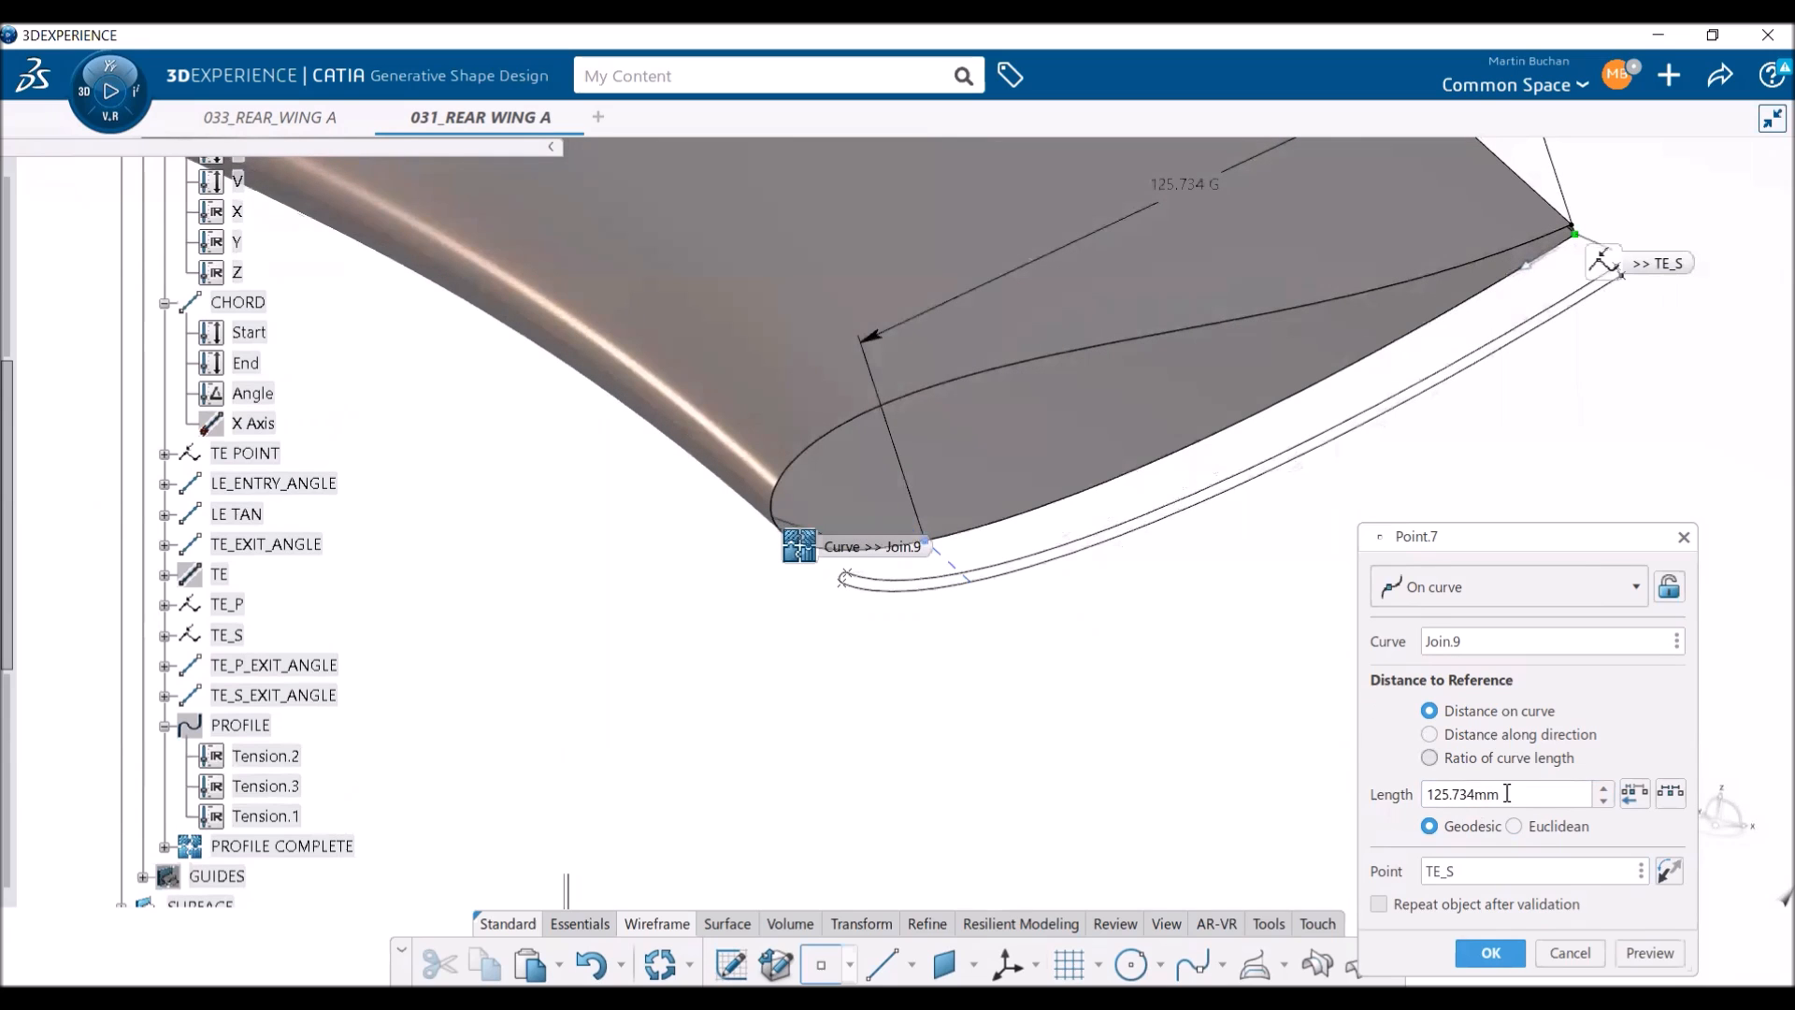
pyautogui.moveTo(1509, 793); pyautogui.dragTo(1382, 799)
pyautogui.write('100')
pyautogui.press('Return')
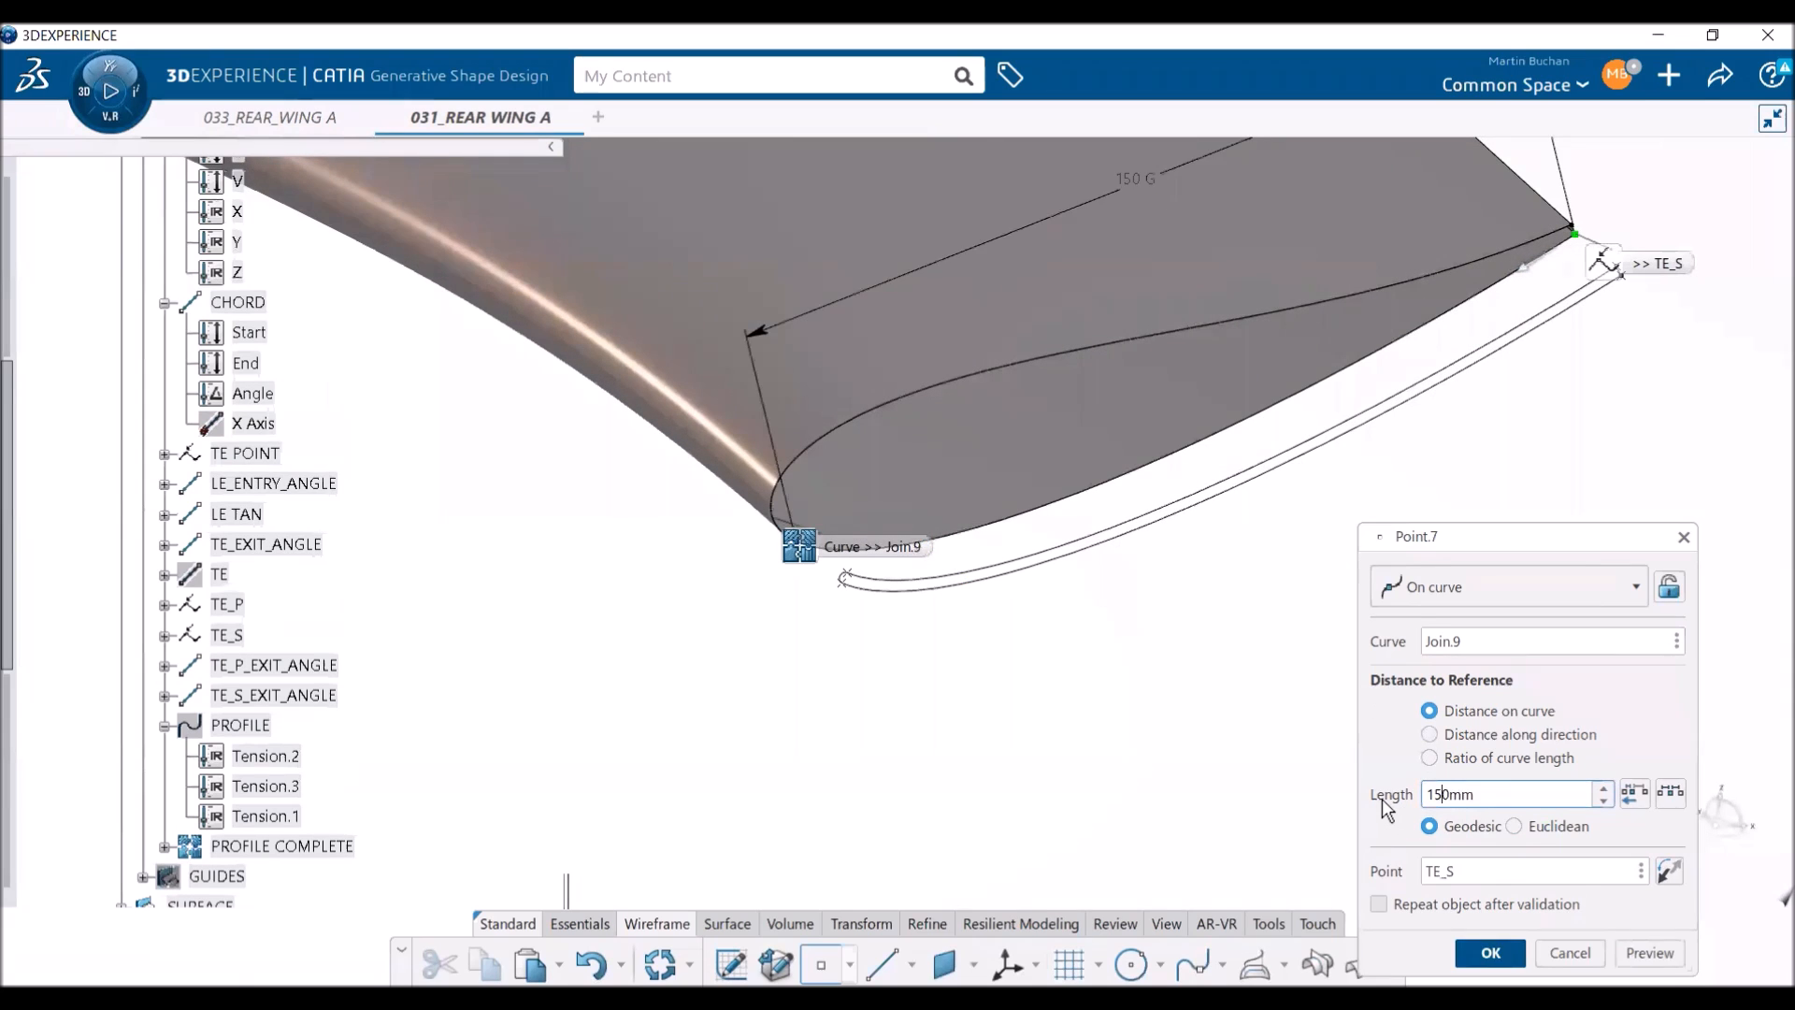
# - Duplicate Point.7 within the RWF TIP set
pyautogui.moveTo(1019, 693); pyautogui.dragTo(805, 713, button='middle')
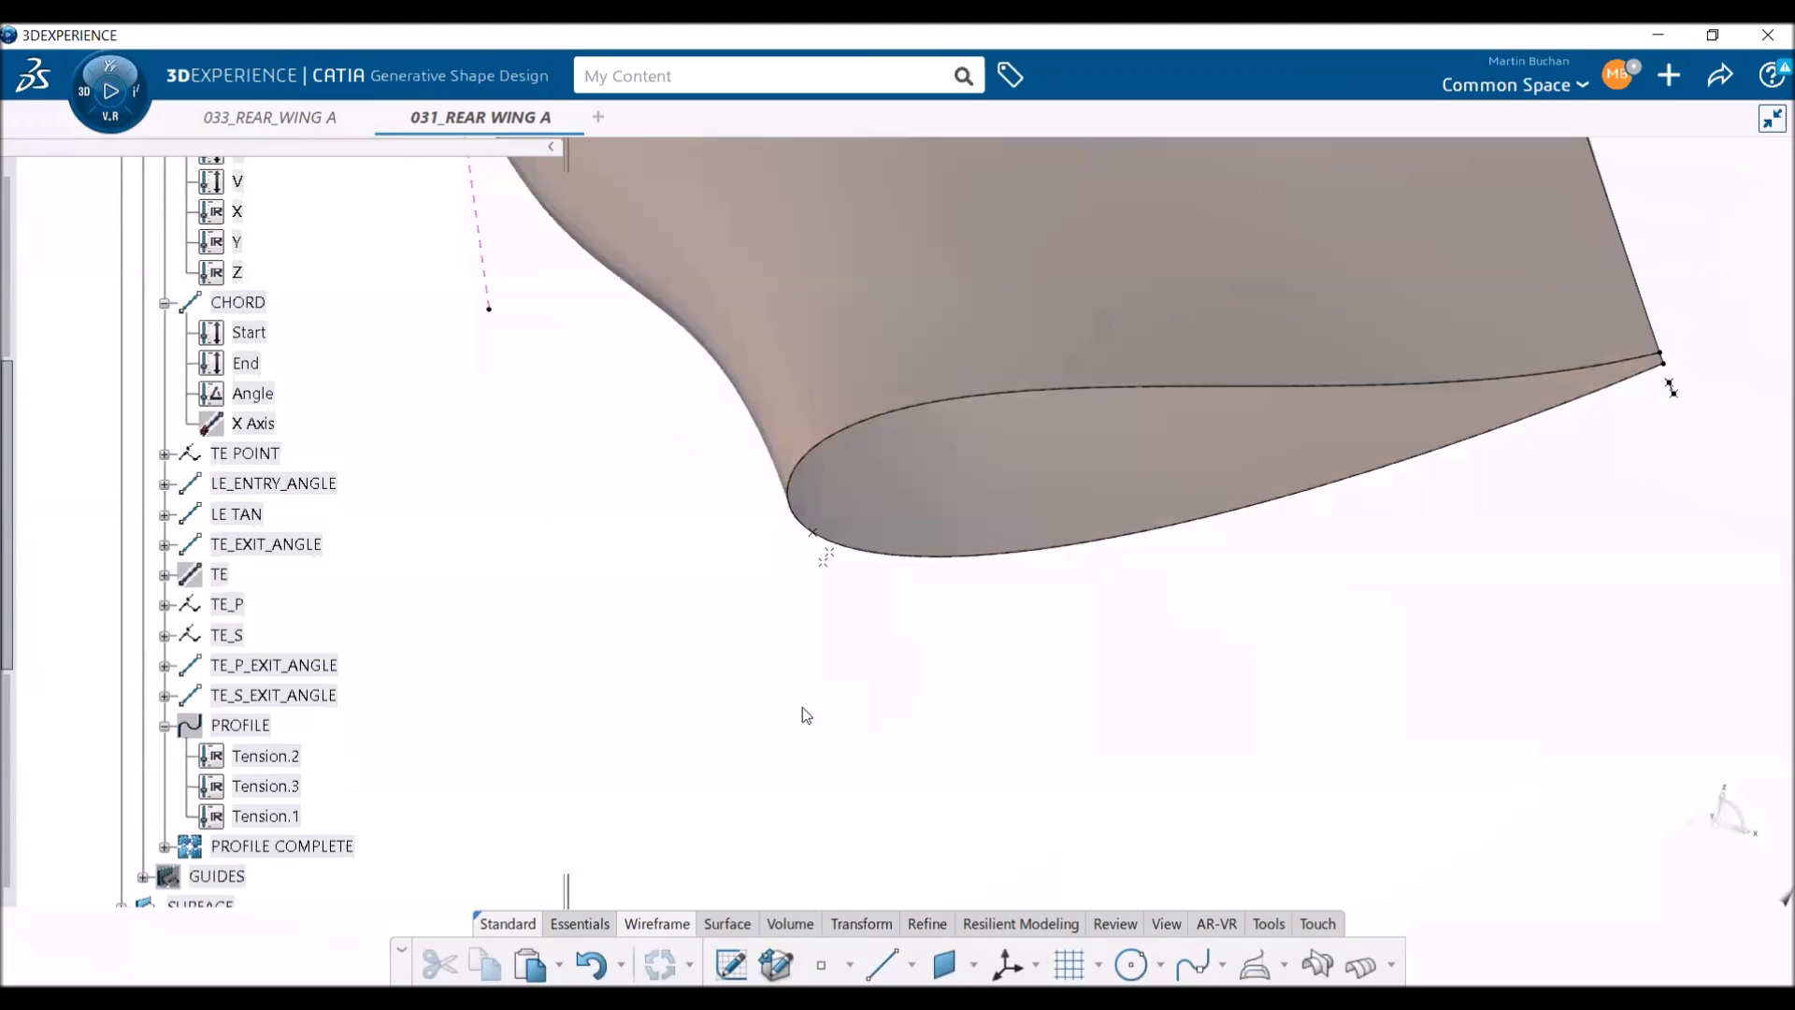
pyautogui.scroll(-4, 509, 687)
pyautogui.scroll(-6, 465, 649)
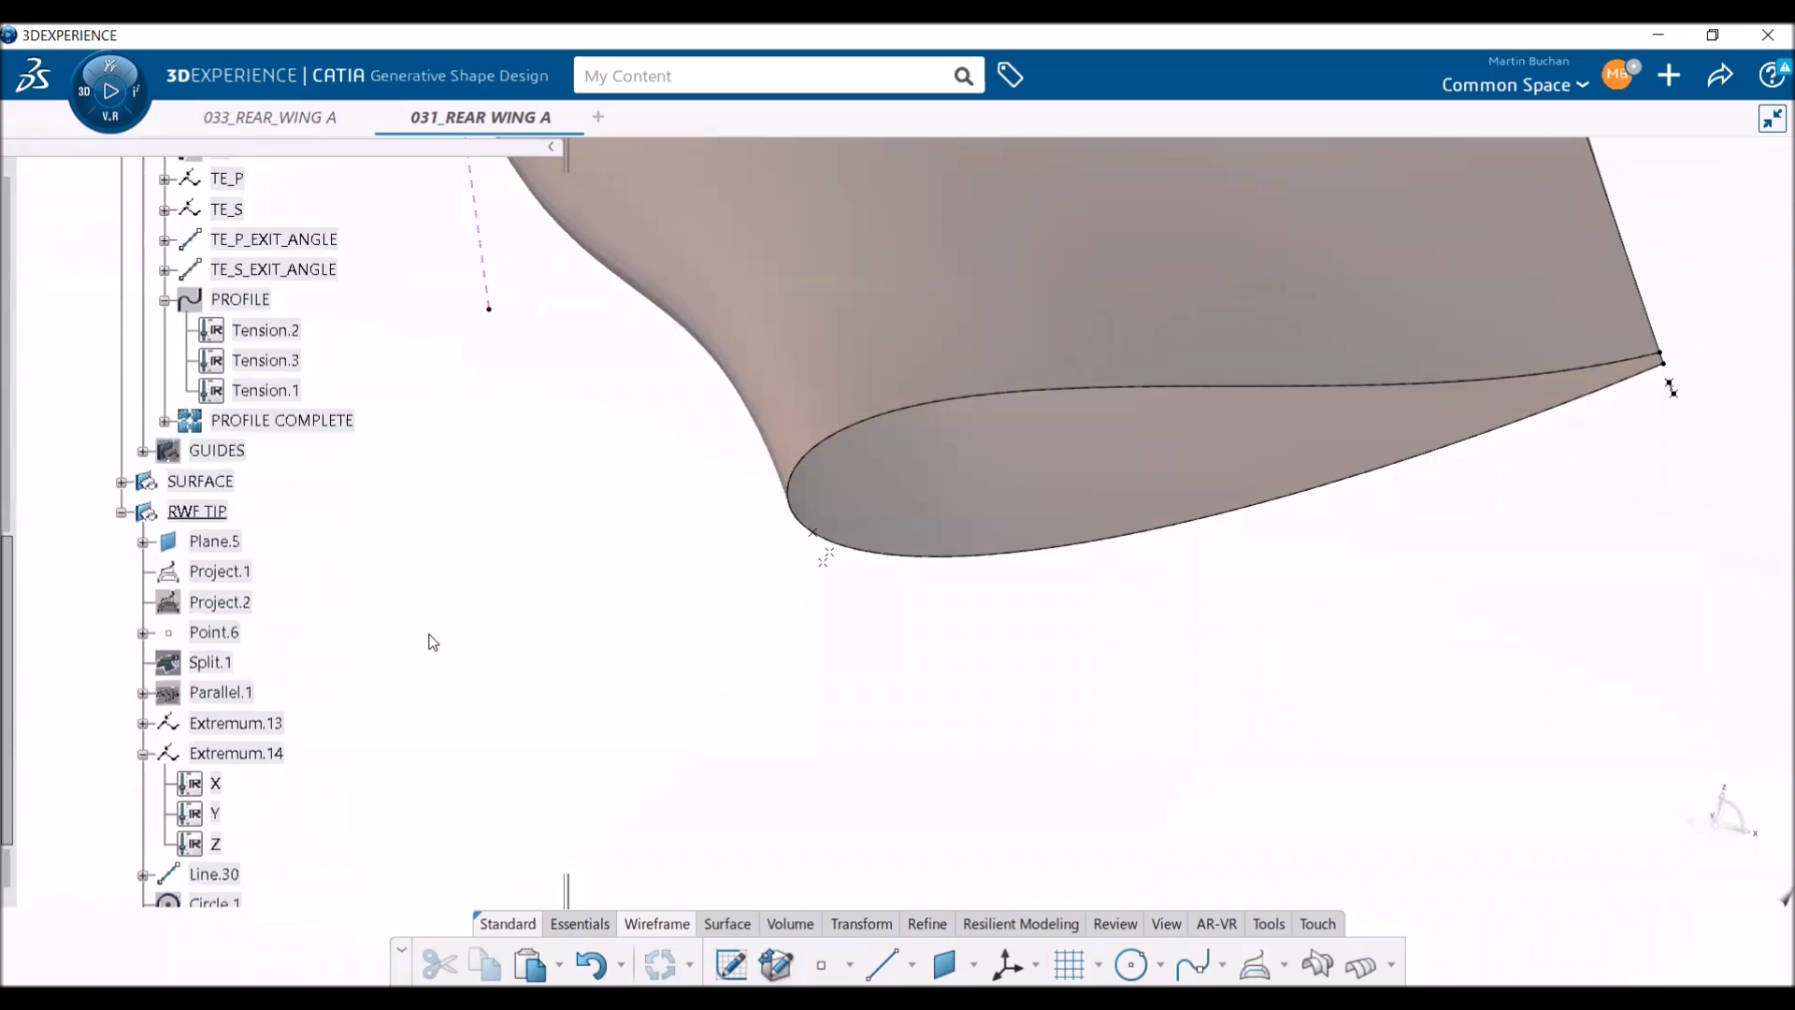
pyautogui.scroll(2, 361, 592)
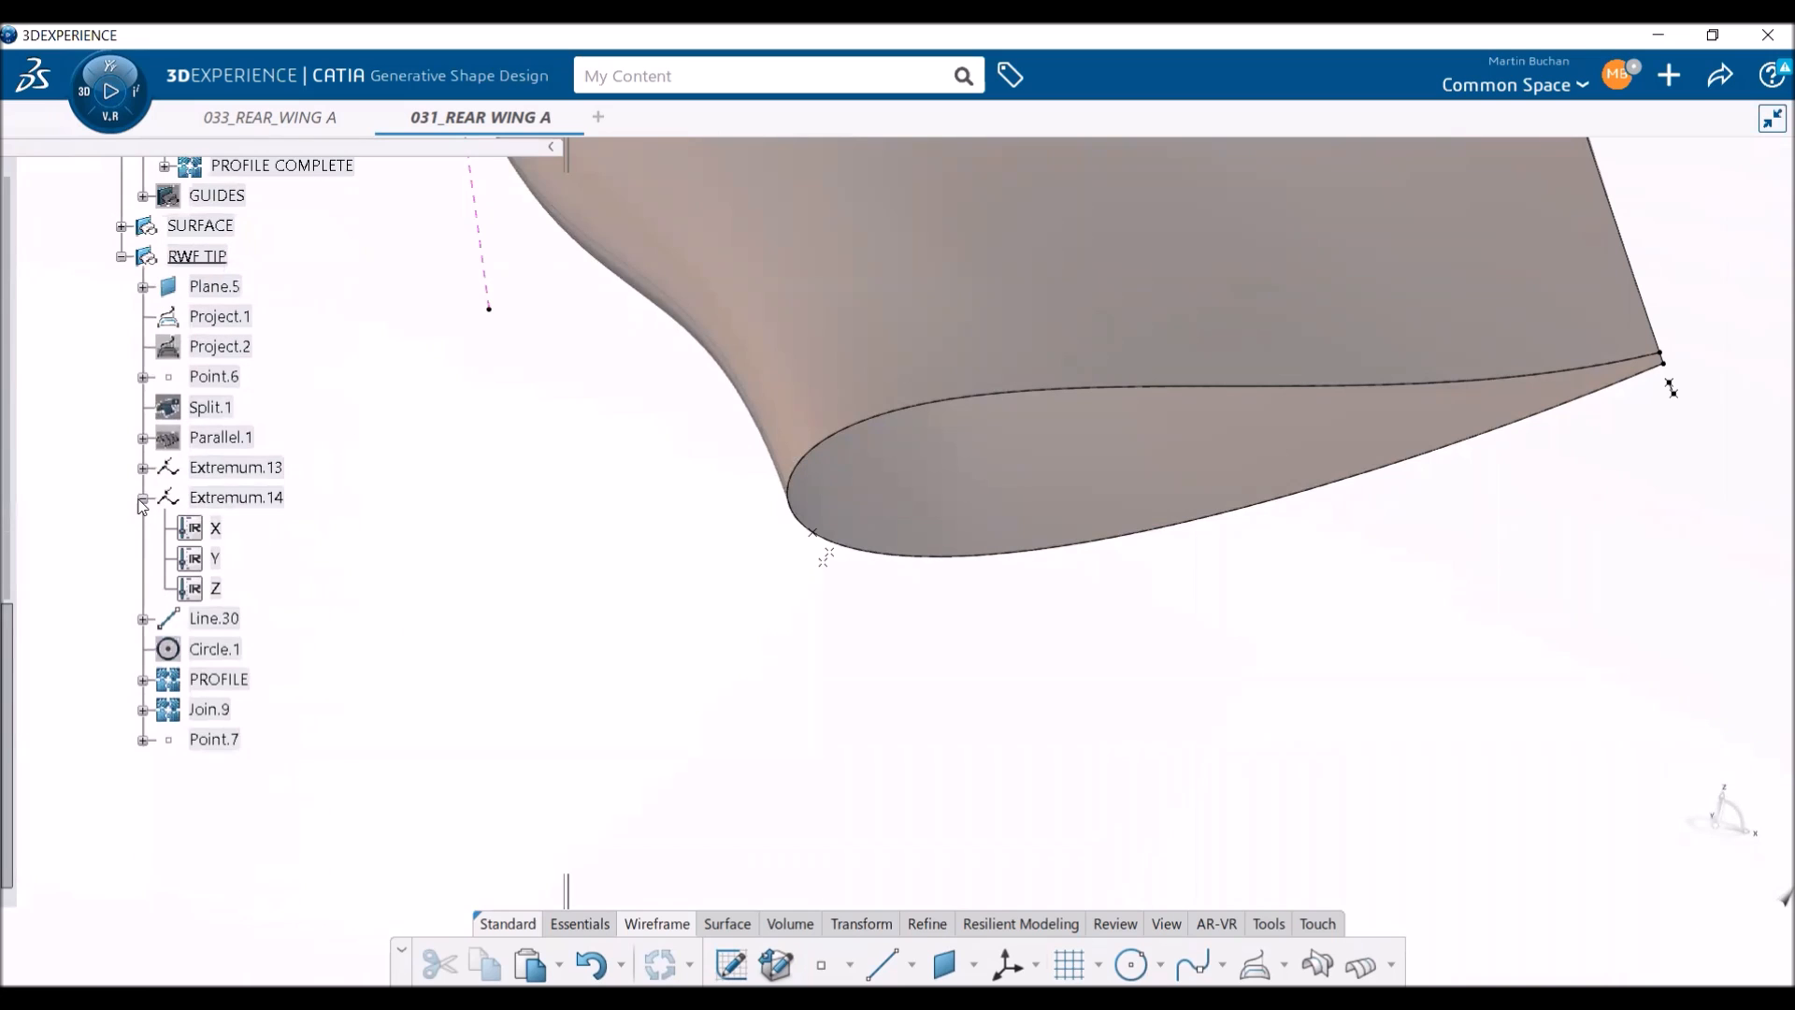
pyautogui.click(142, 500)
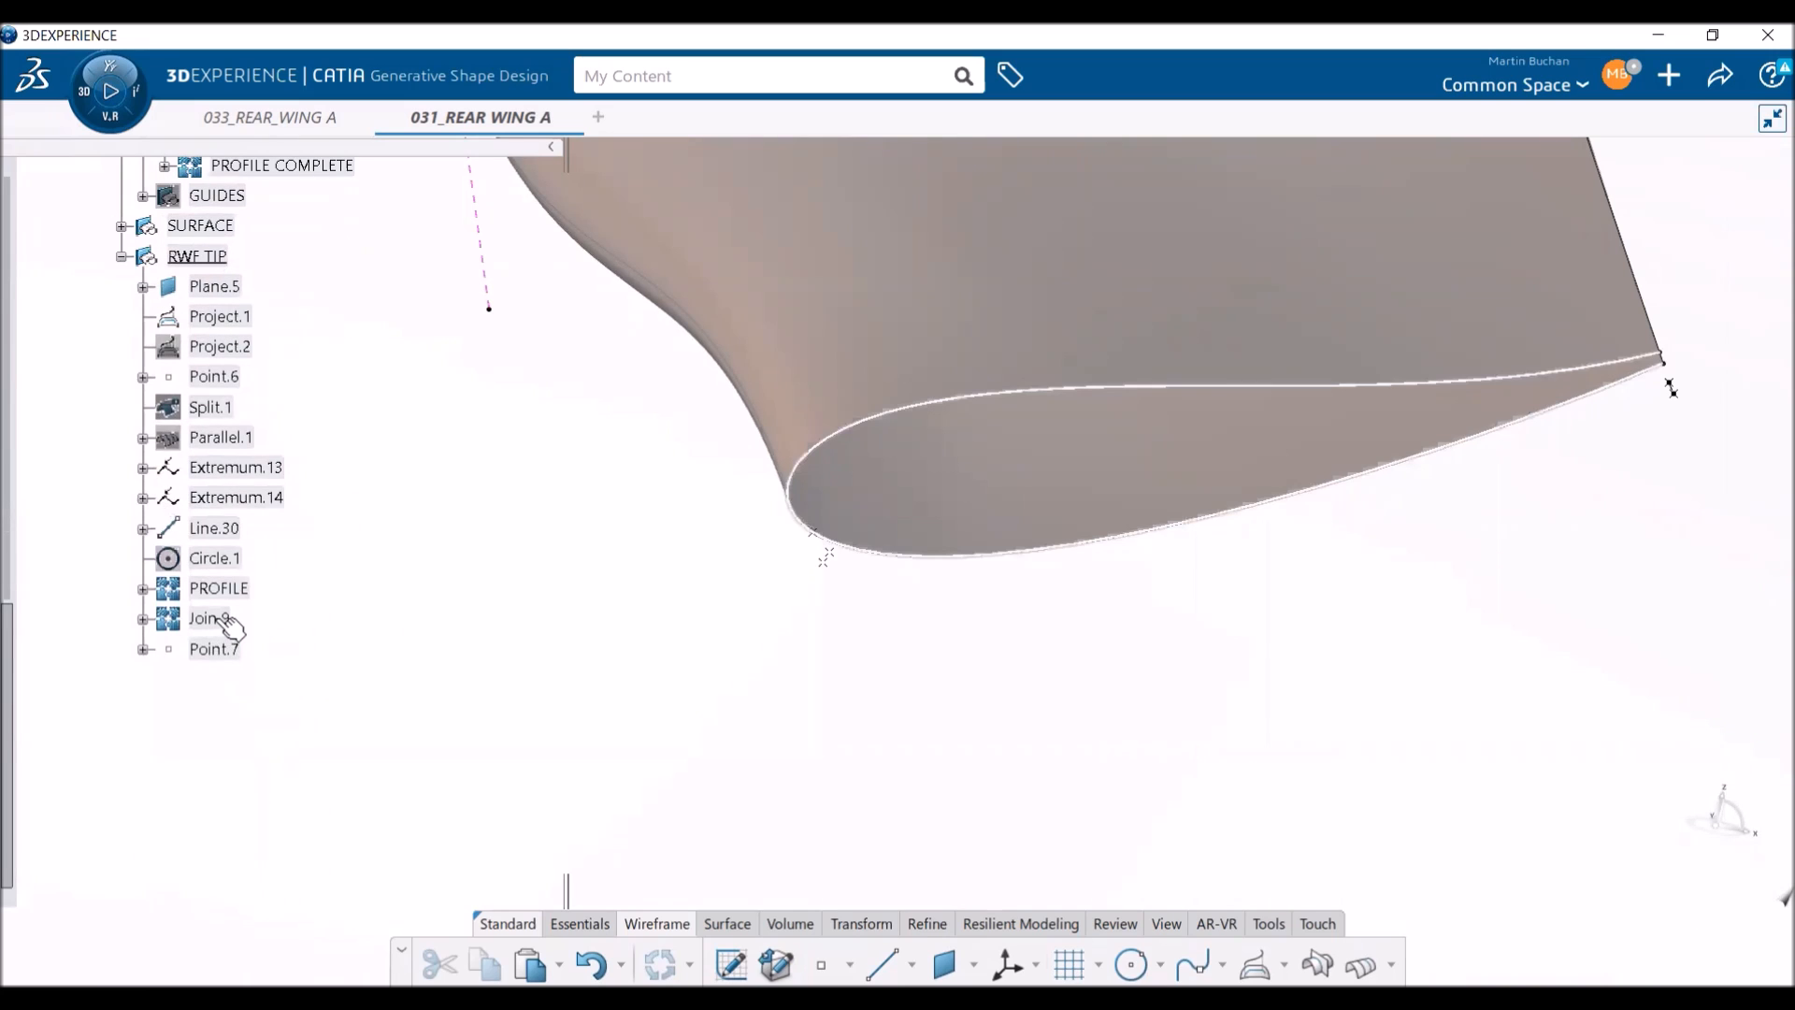
pyautogui.click(224, 651)
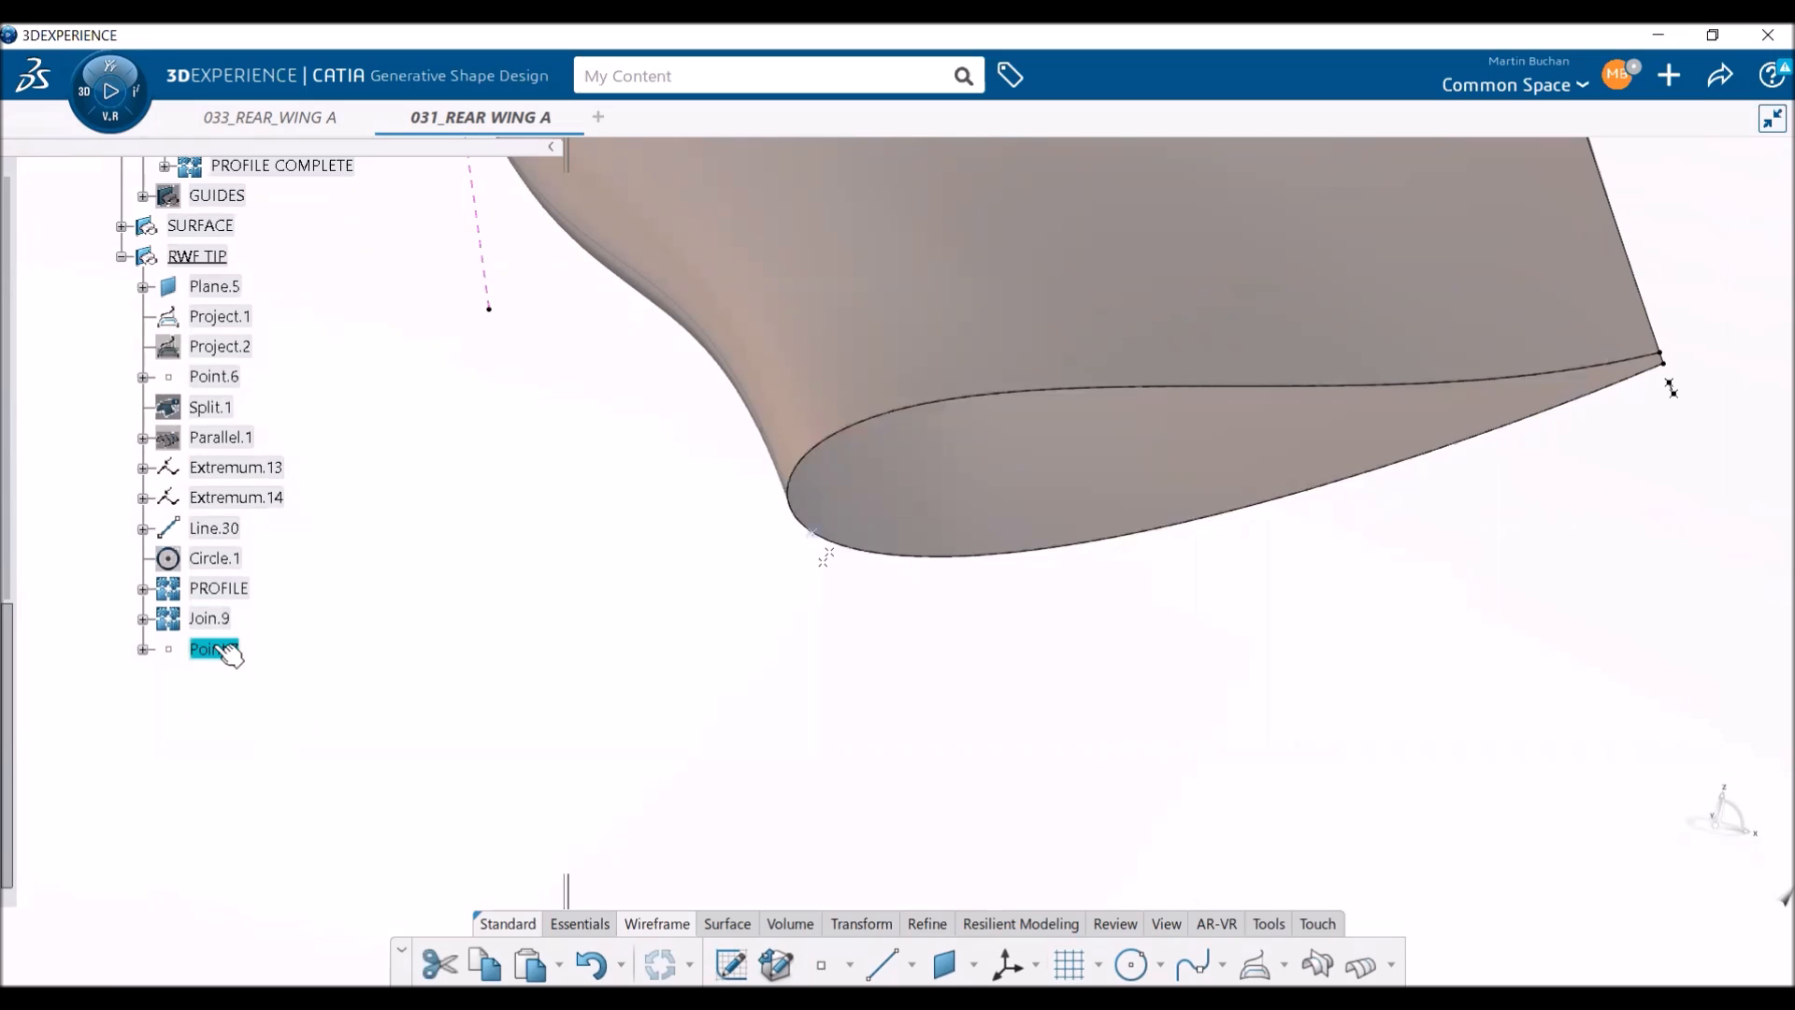
pyautogui.hotkey('ctrl', 'c')
pyautogui.hotkey('ctrl', 'v')
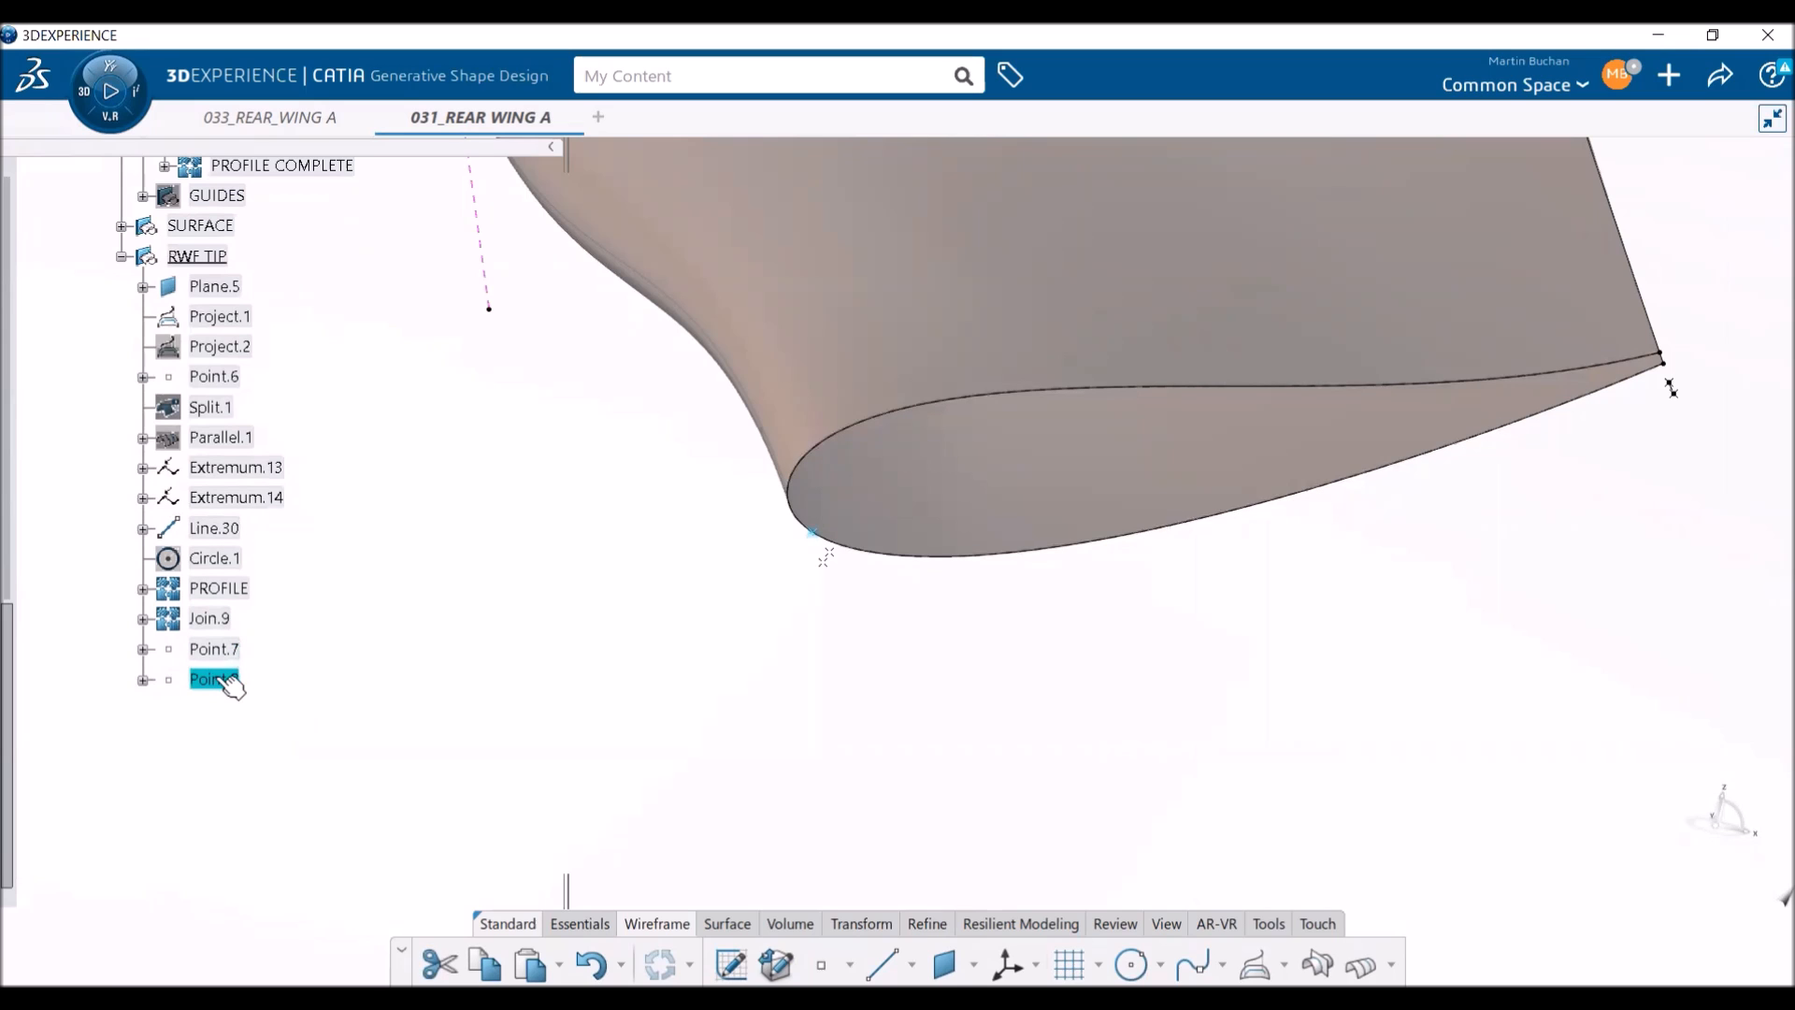
# - Try distances of 190 mm and 170 mm along the curve for the duplicated point
pyautogui.doubleClick(225, 680)
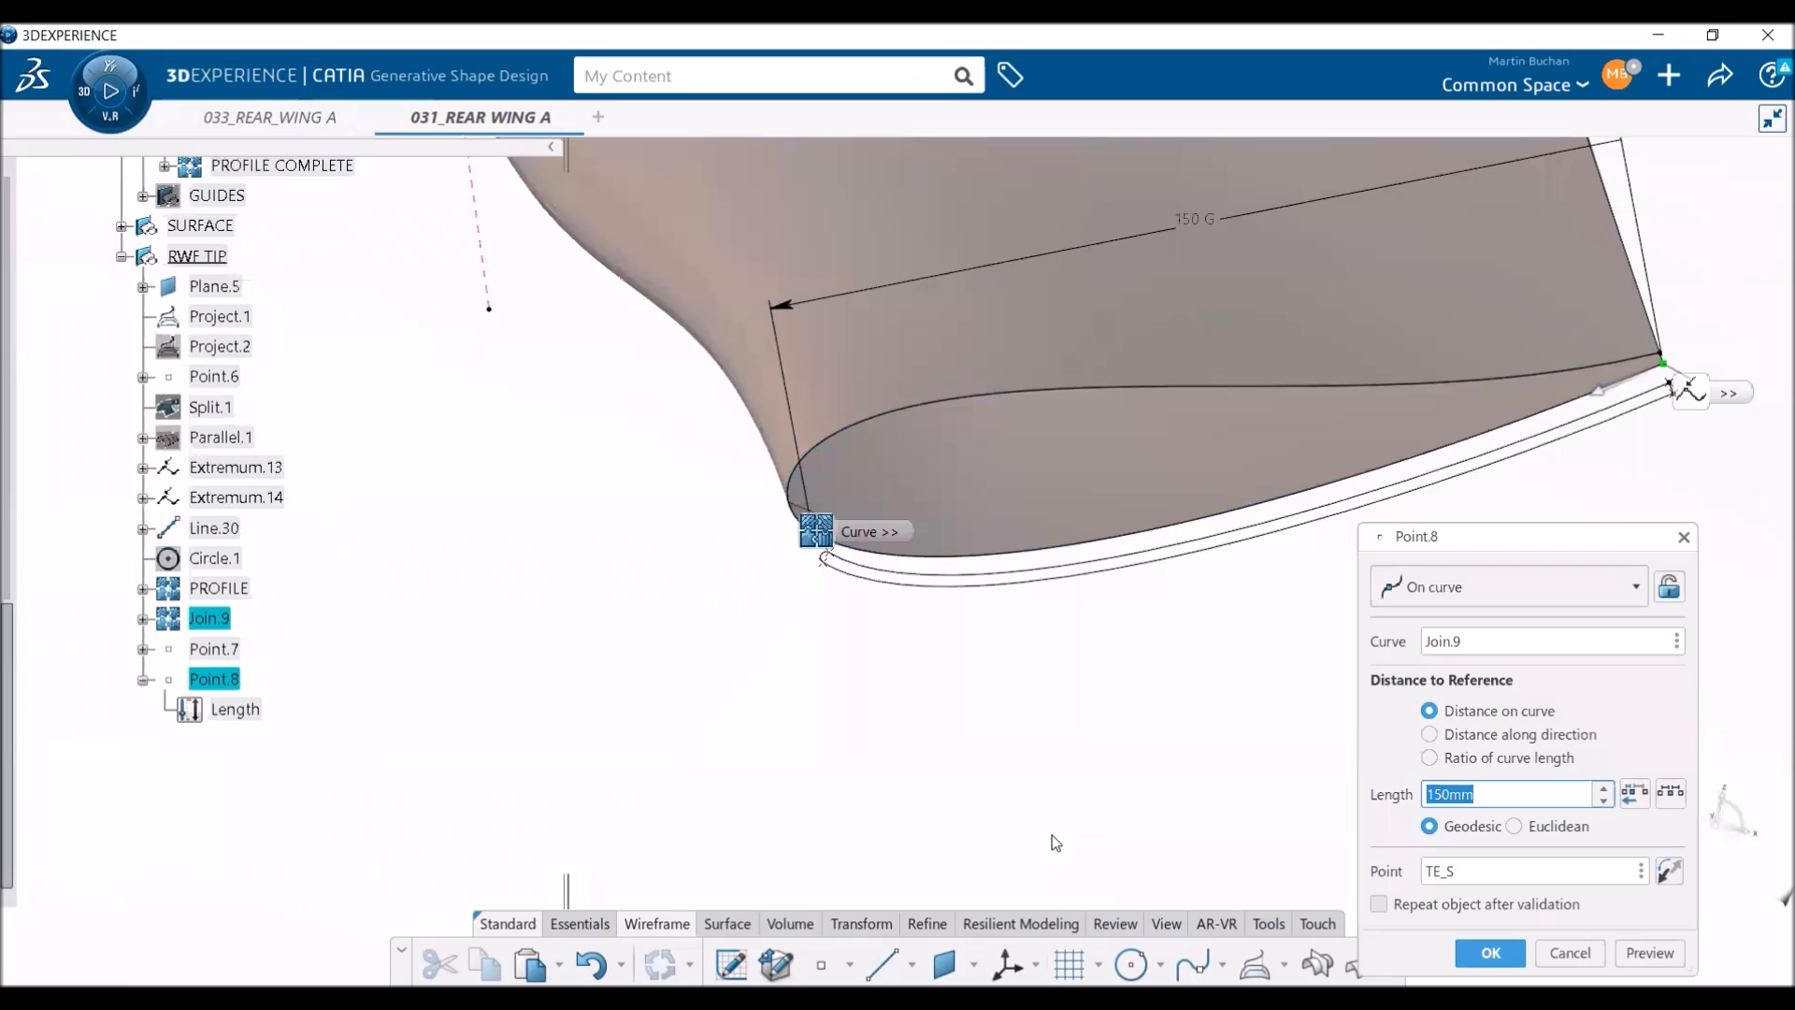
pyautogui.write('190')
pyautogui.press('Return')
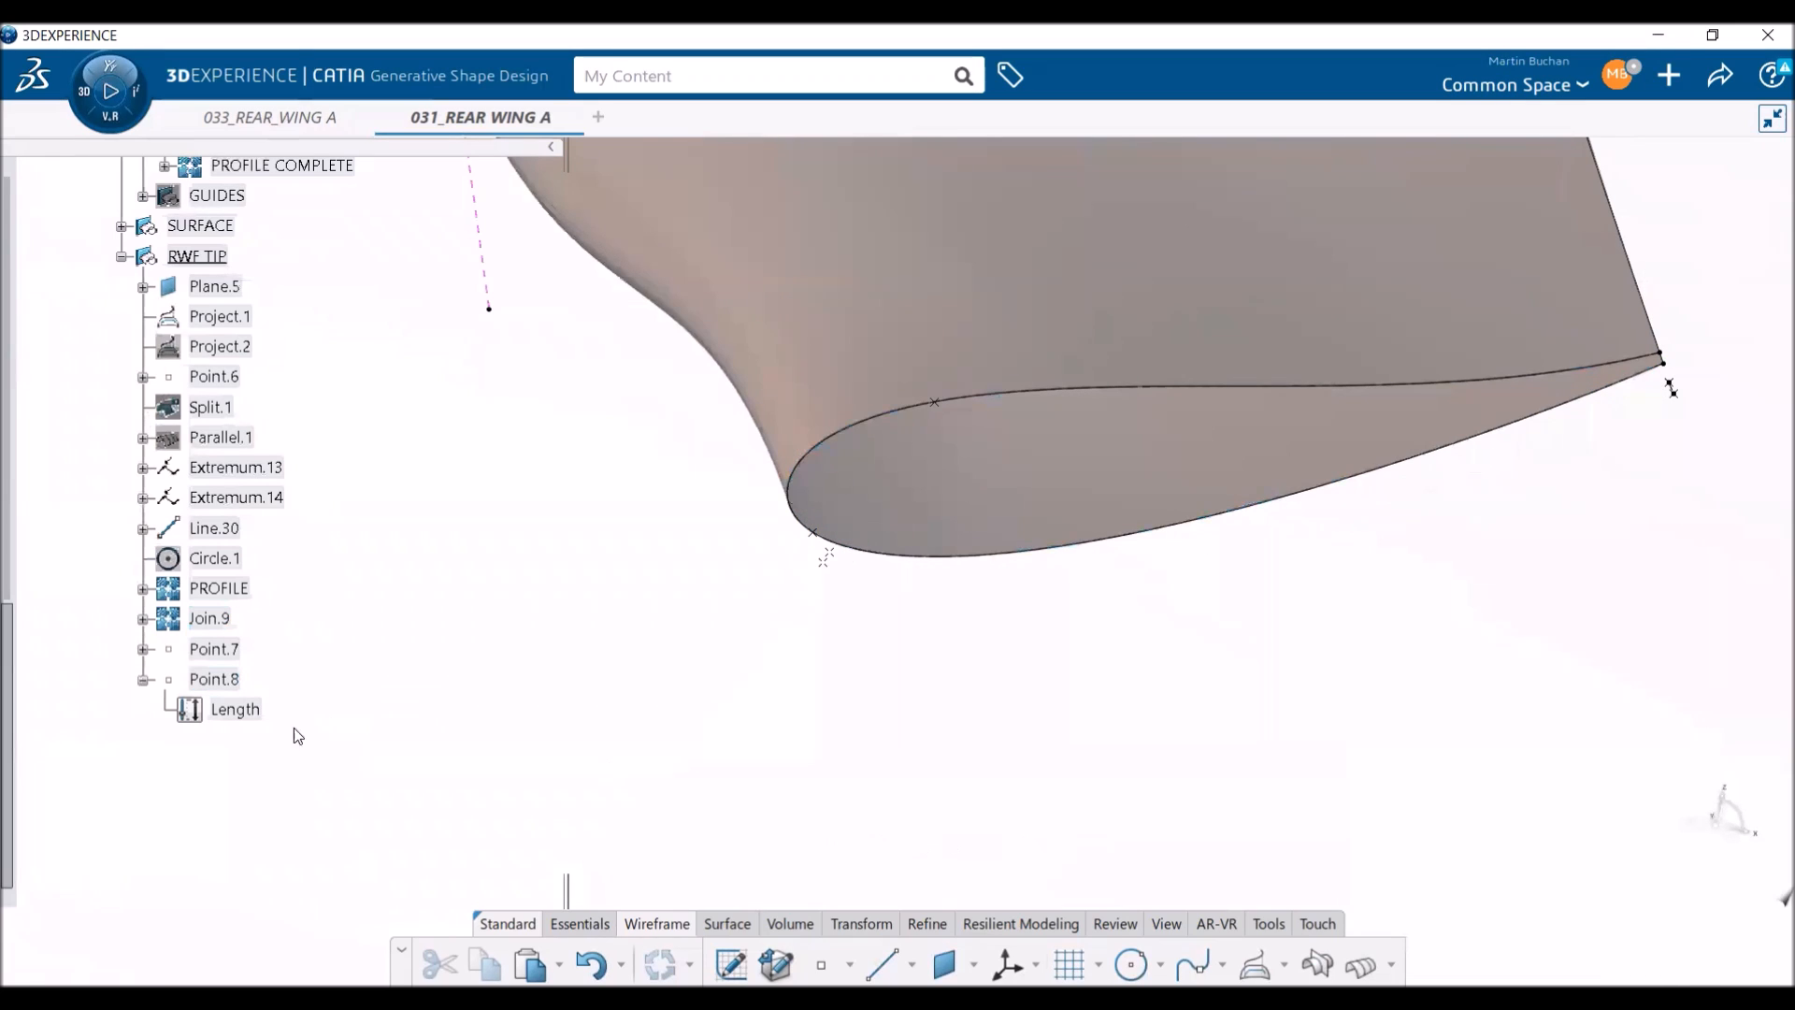
pyautogui.doubleClick(220, 680)
pyautogui.write('170')
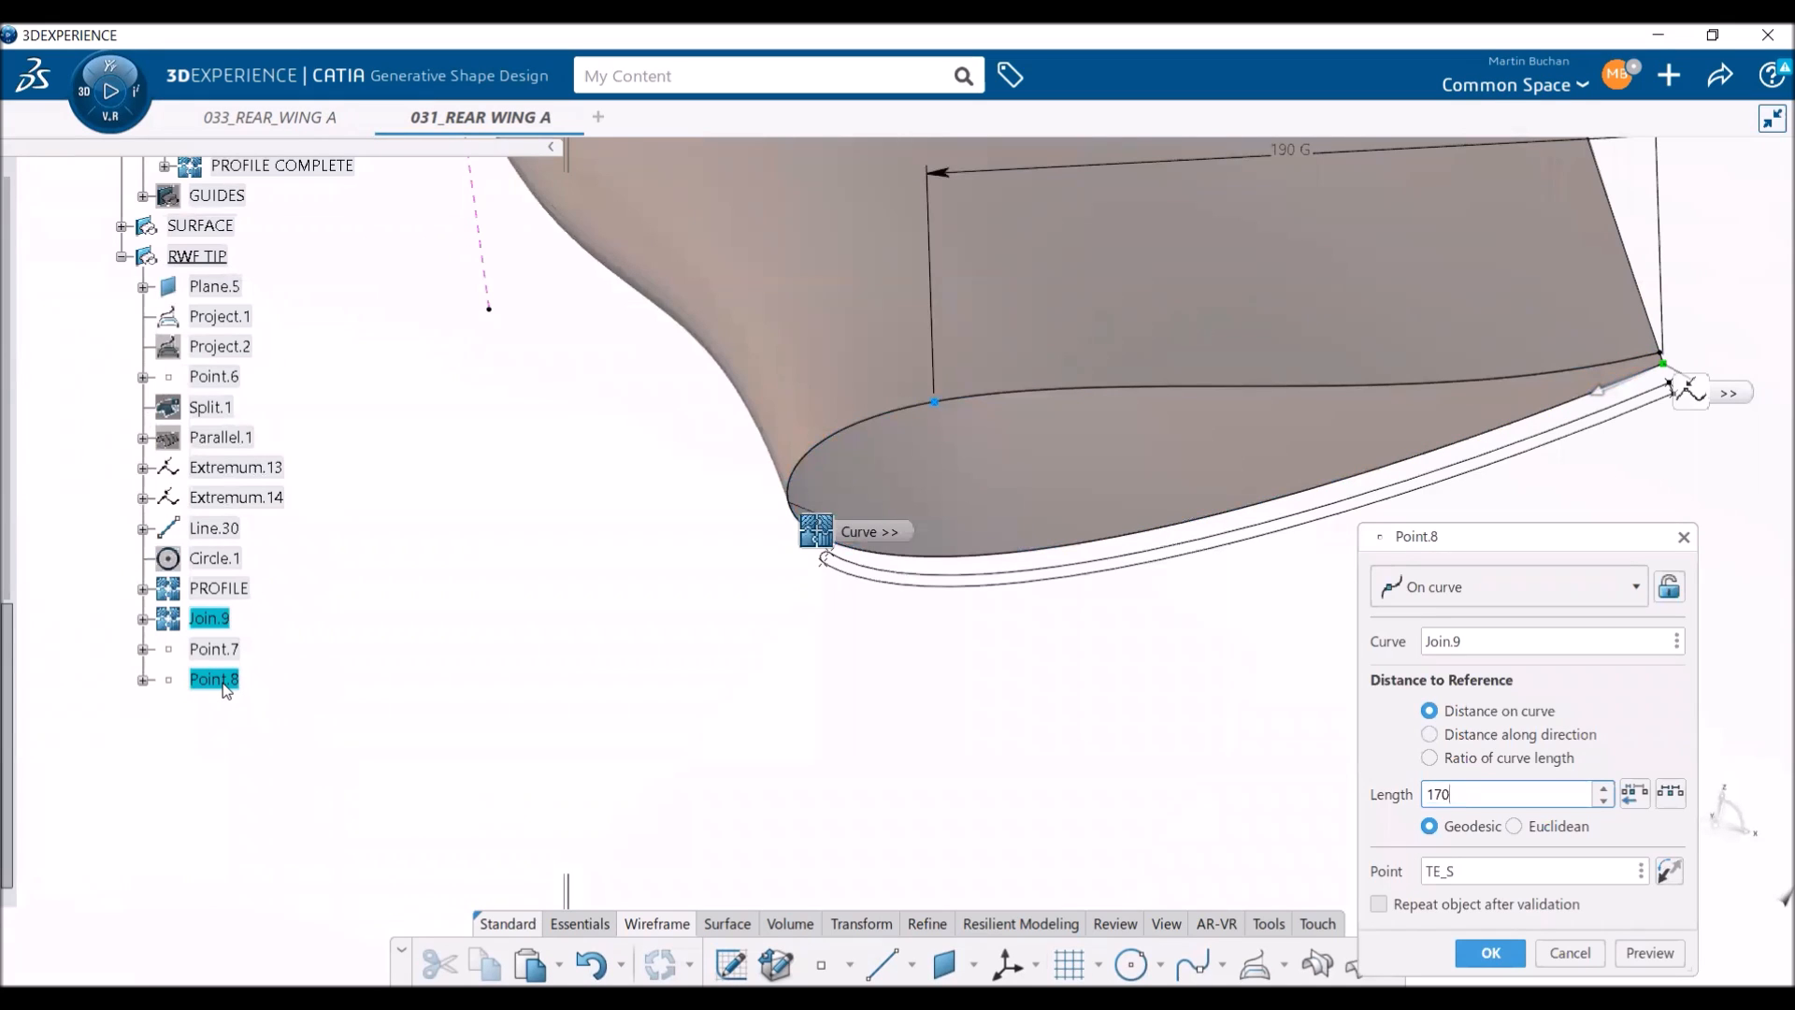
pyautogui.press('Return')
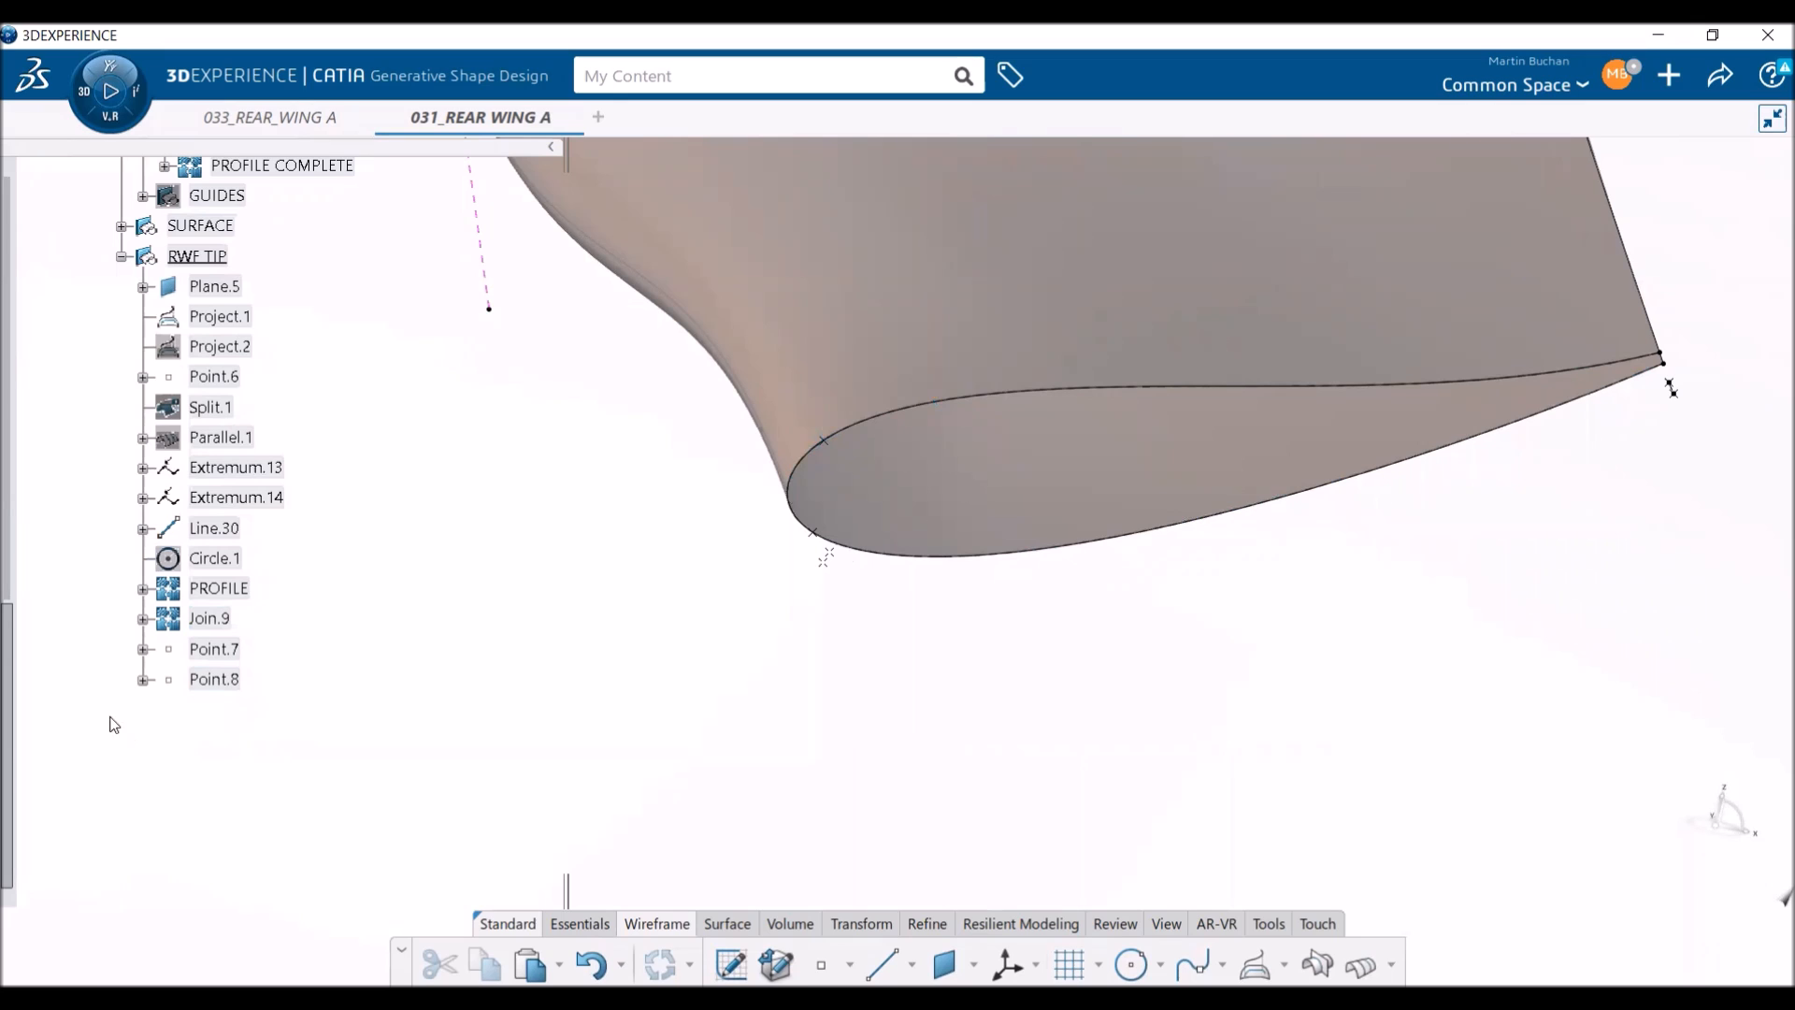
# - Set the duplicated point's distance along the curve from TE_S to 165 mm
pyautogui.click(221, 680)
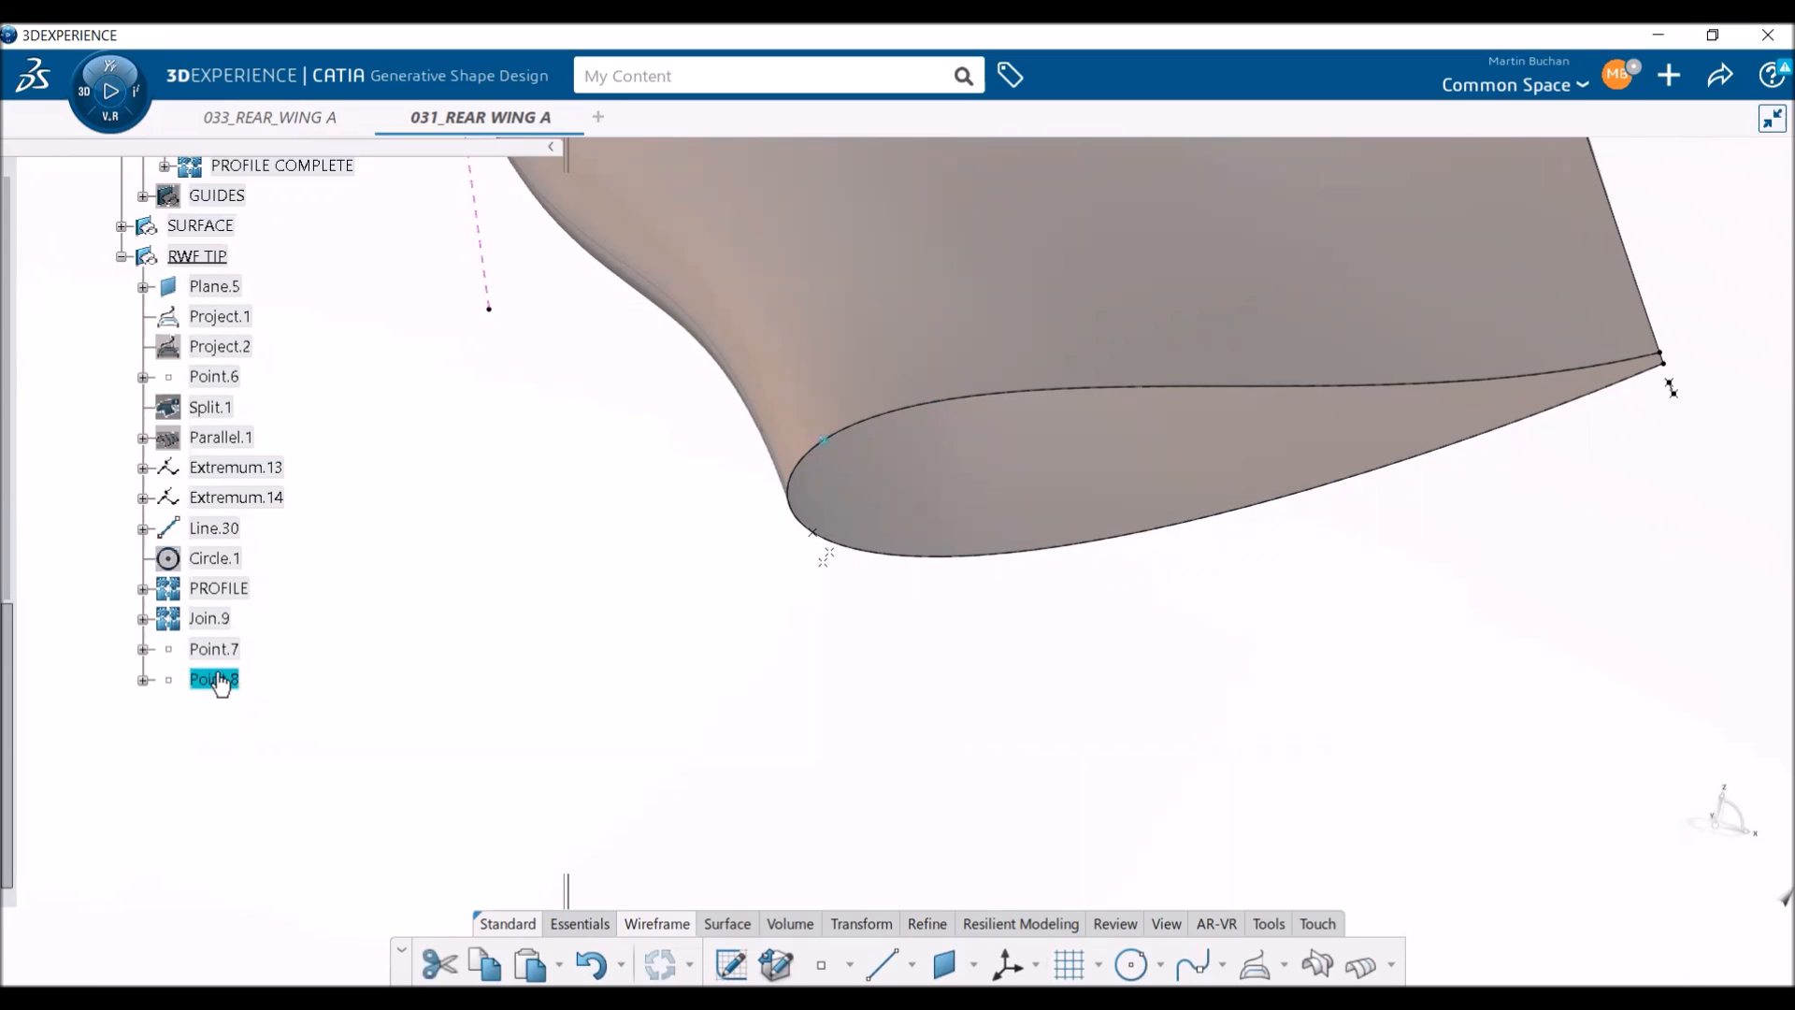
pyautogui.doubleClick(219, 681)
pyautogui.write('1')
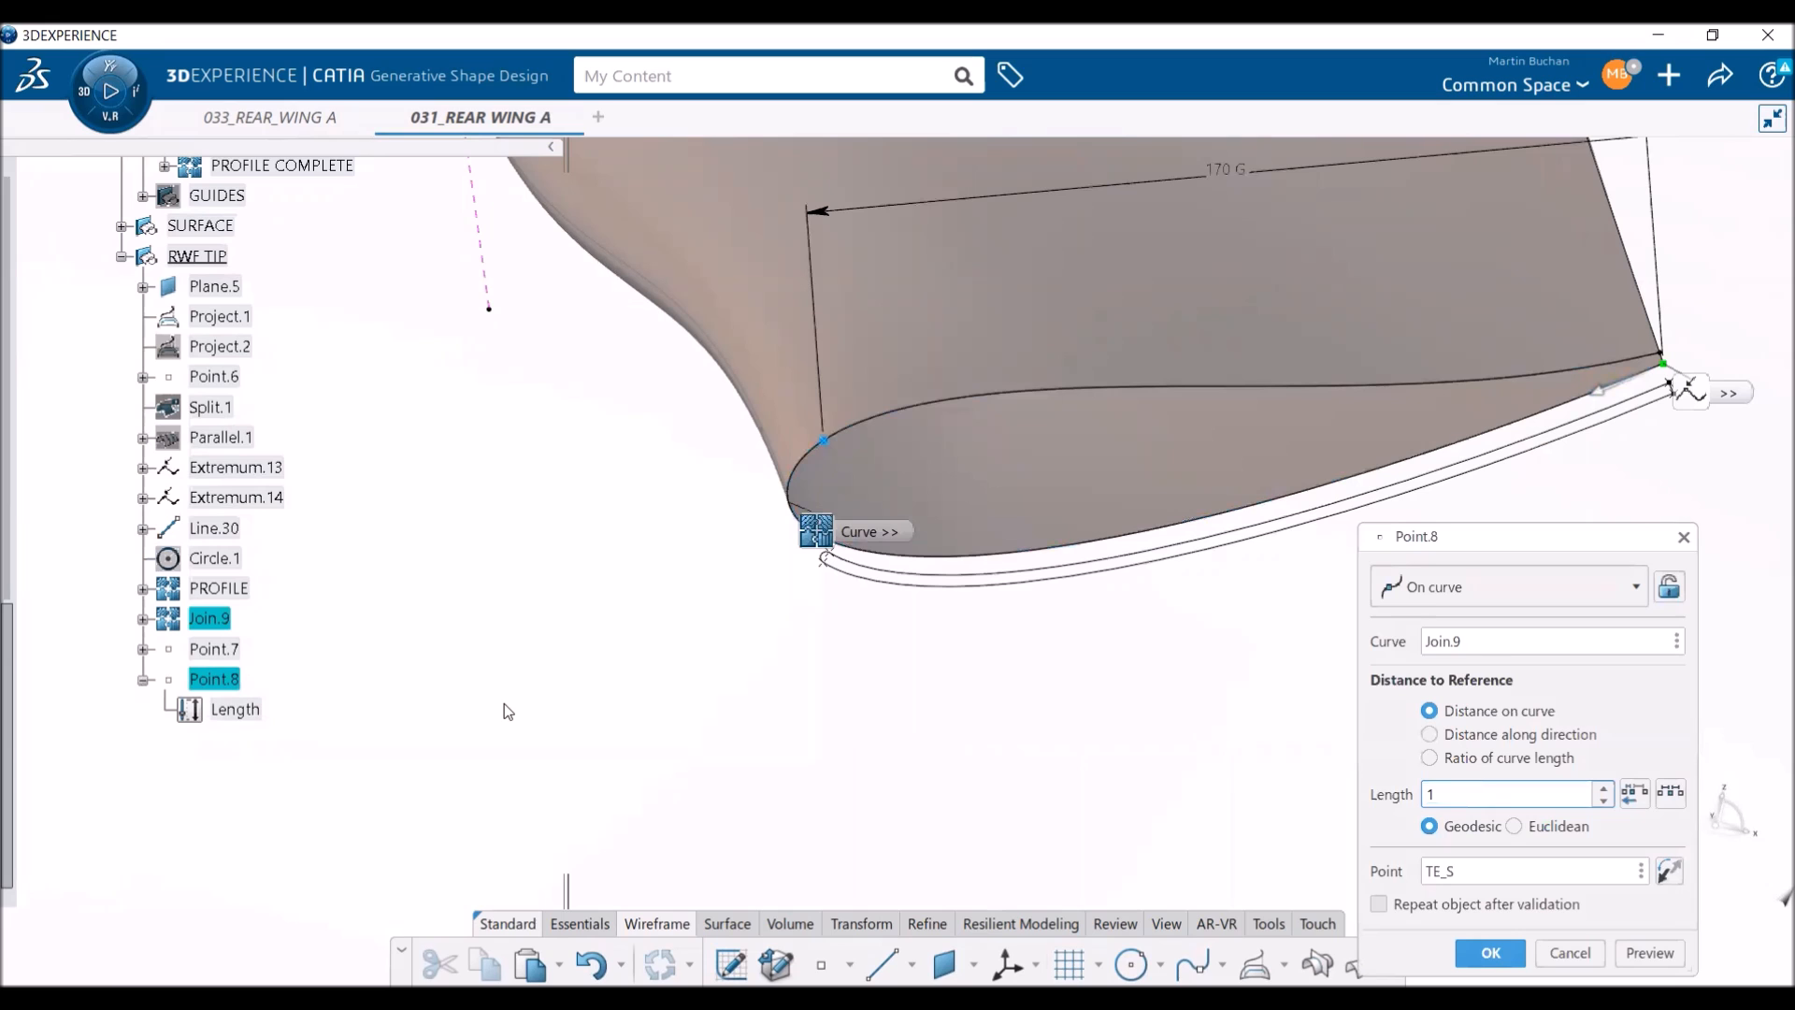
pyautogui.write('65mm')
pyautogui.press('Return')
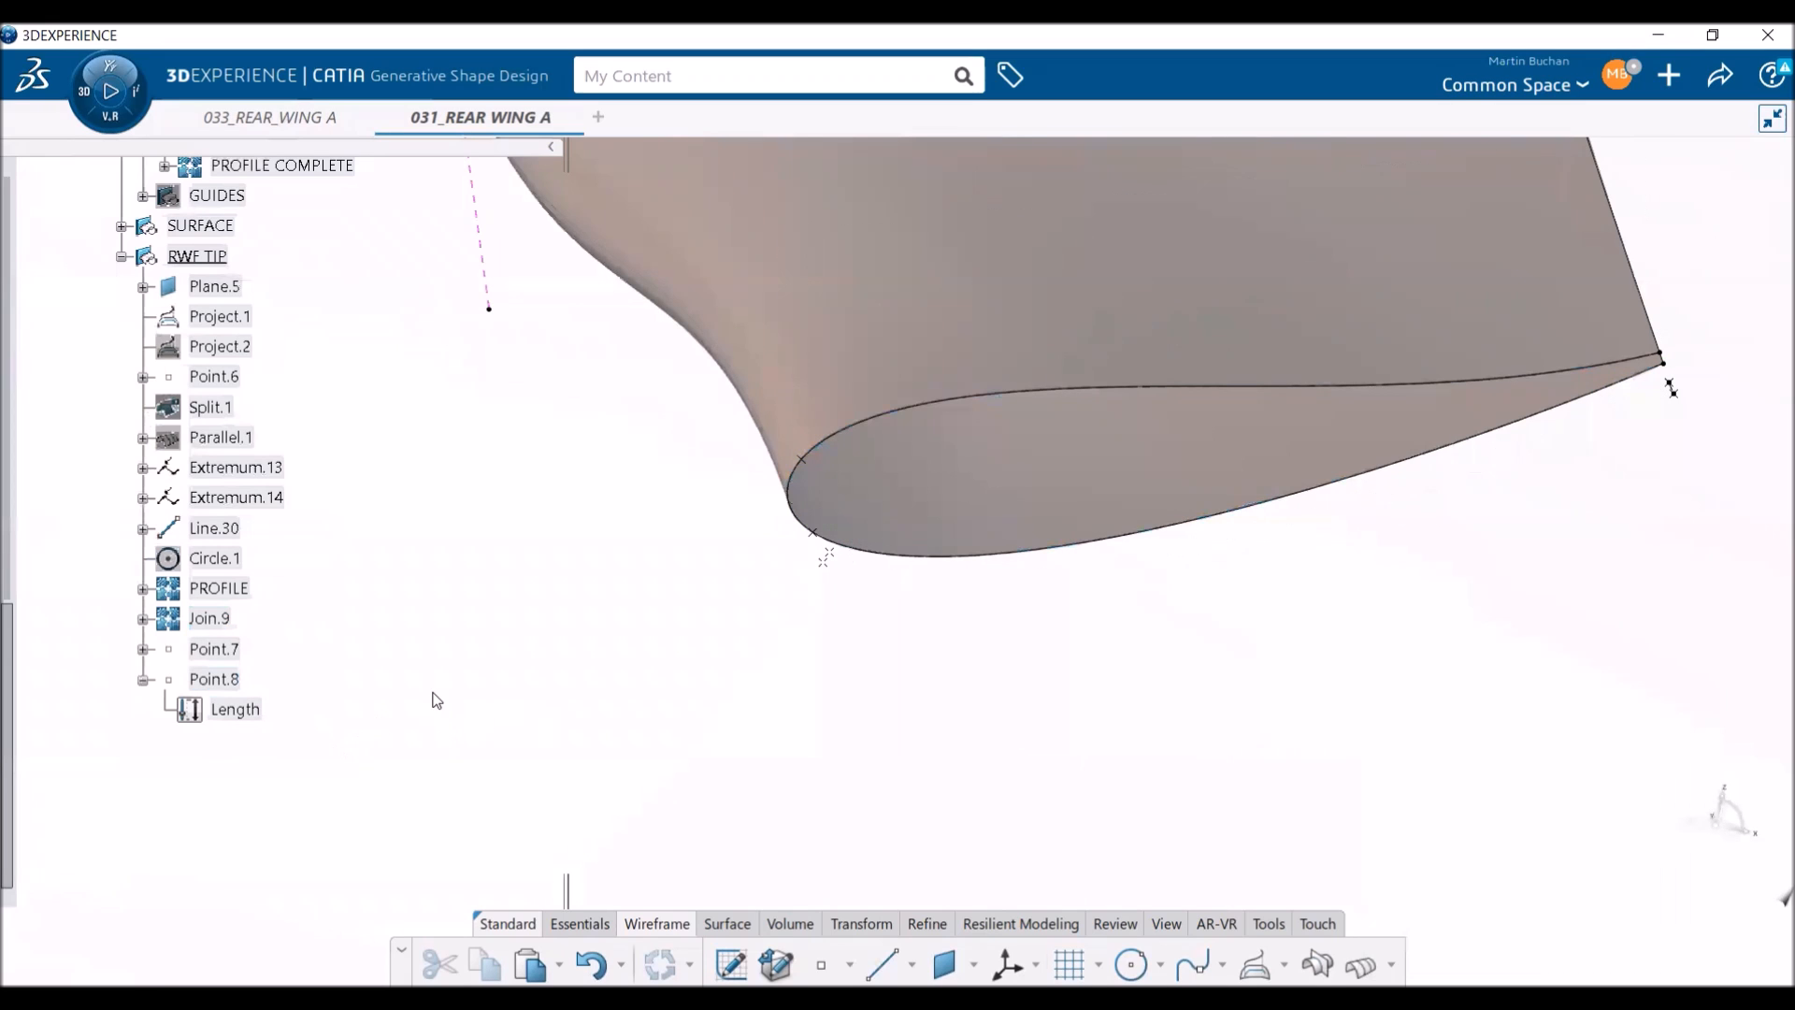
# - Add a new geometrical set inside RWF TIP and name it WIREFRAME
pyautogui.moveTo(571, 520); pyautogui.dragTo(720, 620, button='middle')
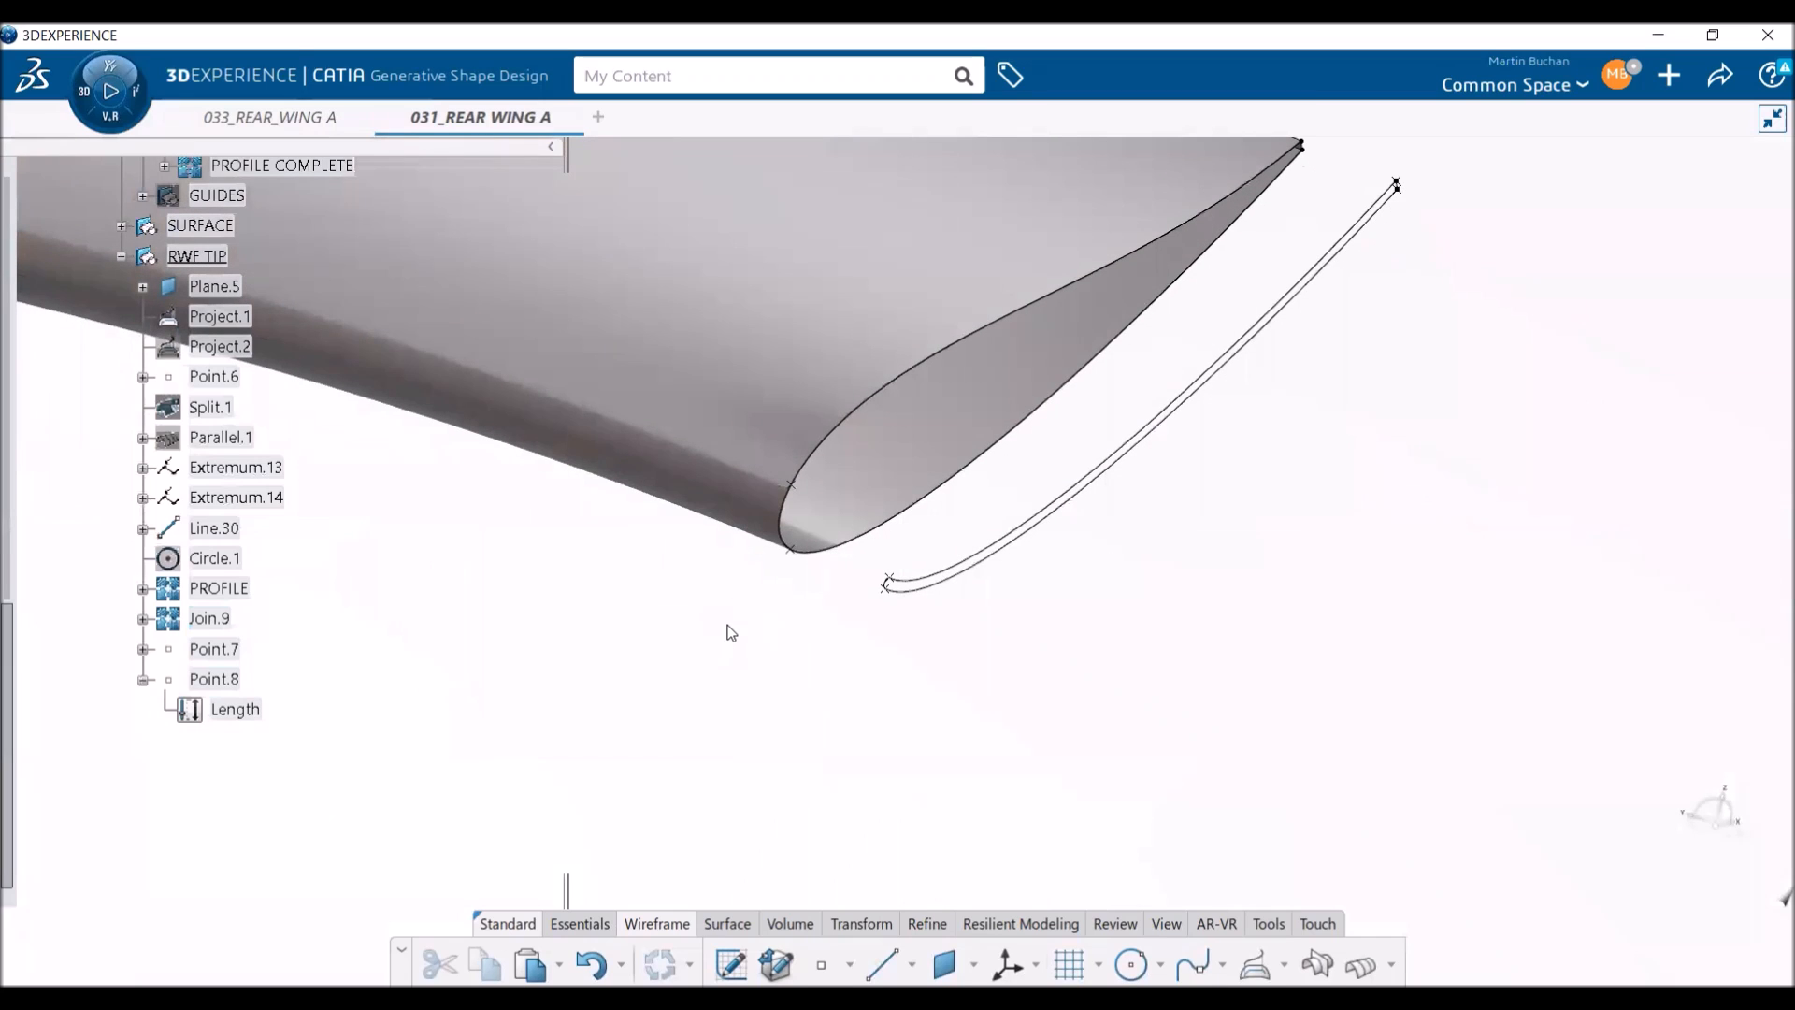
pyautogui.moveTo(805, 645); pyautogui.dragTo(784, 640, button='middle')
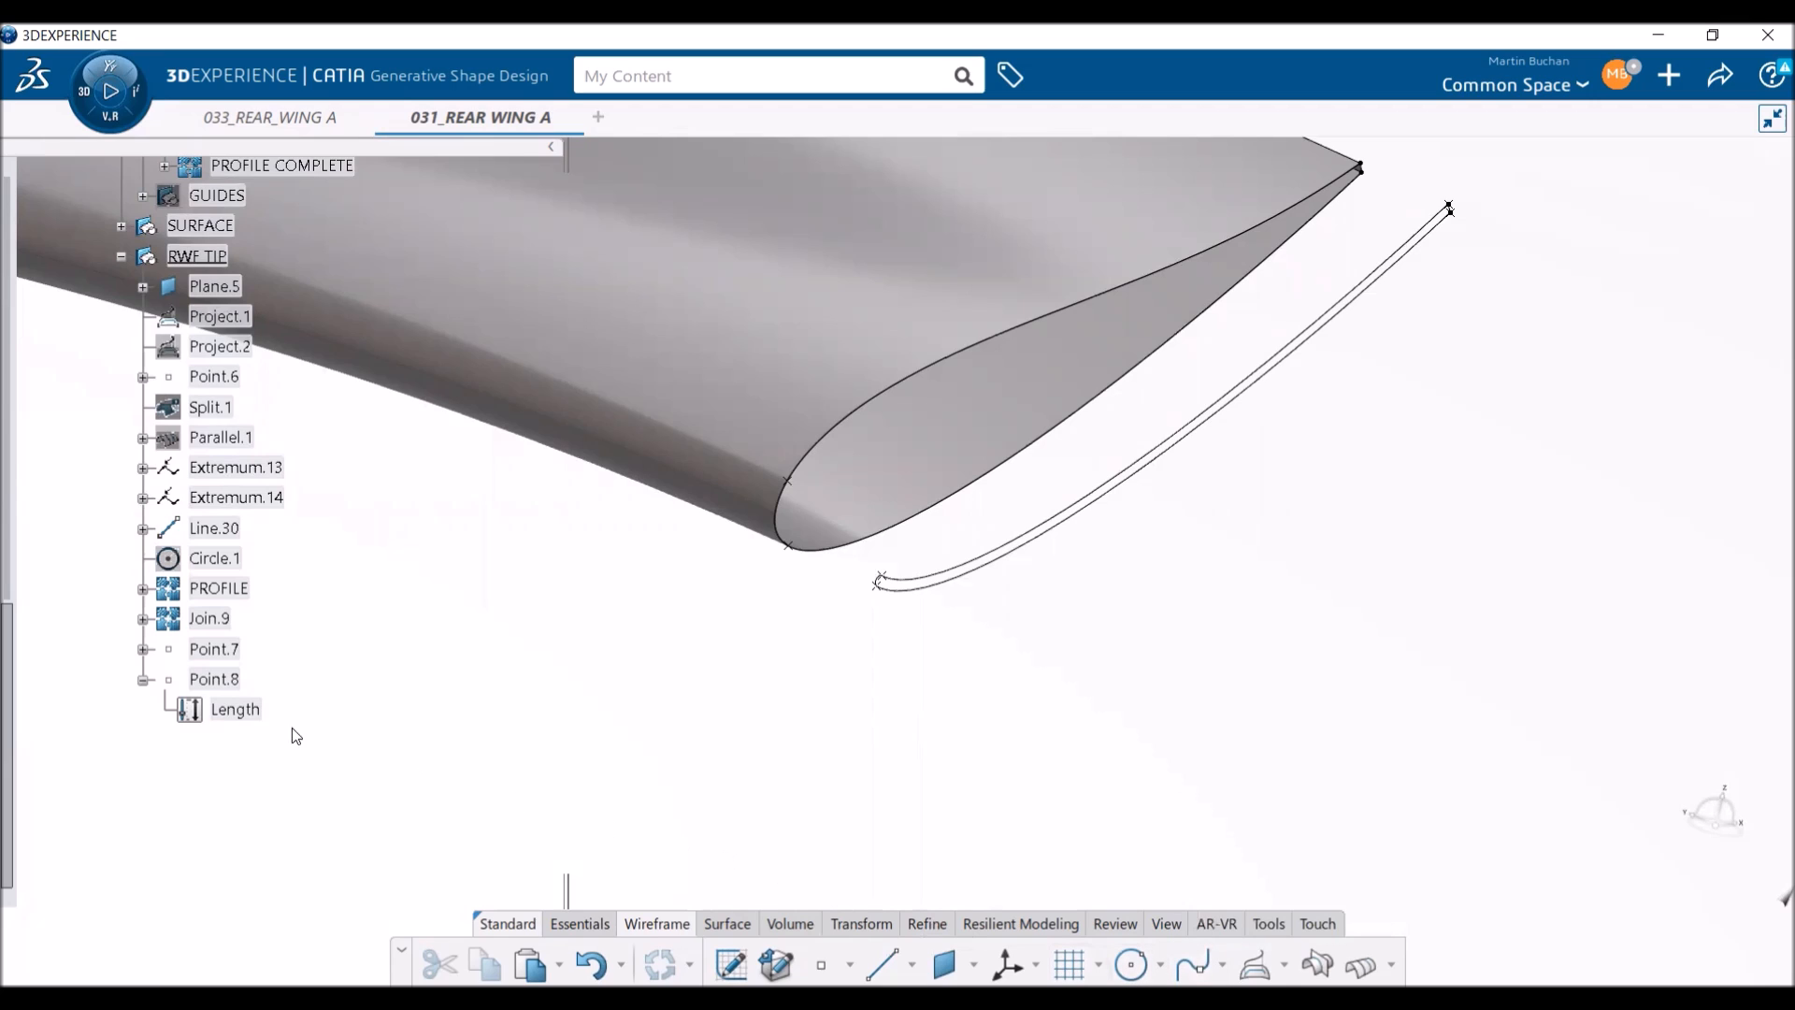
pyautogui.click(143, 679)
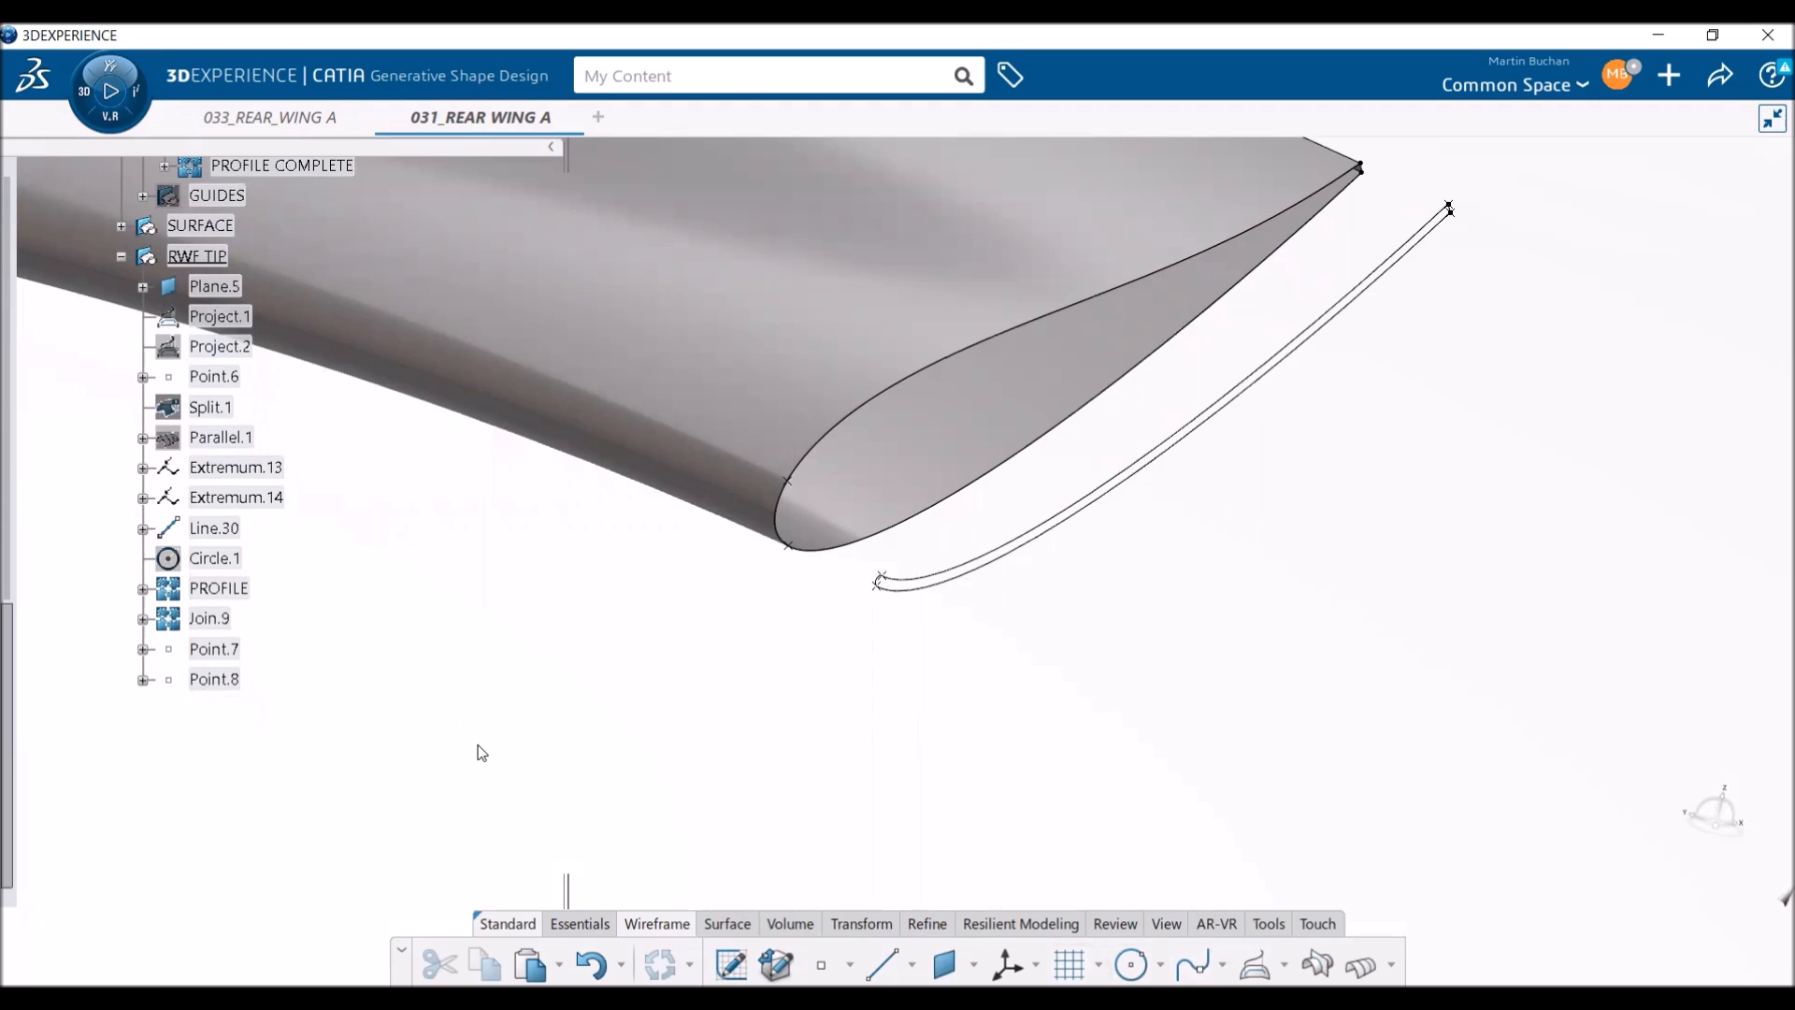
pyautogui.scroll(1, 439, 734)
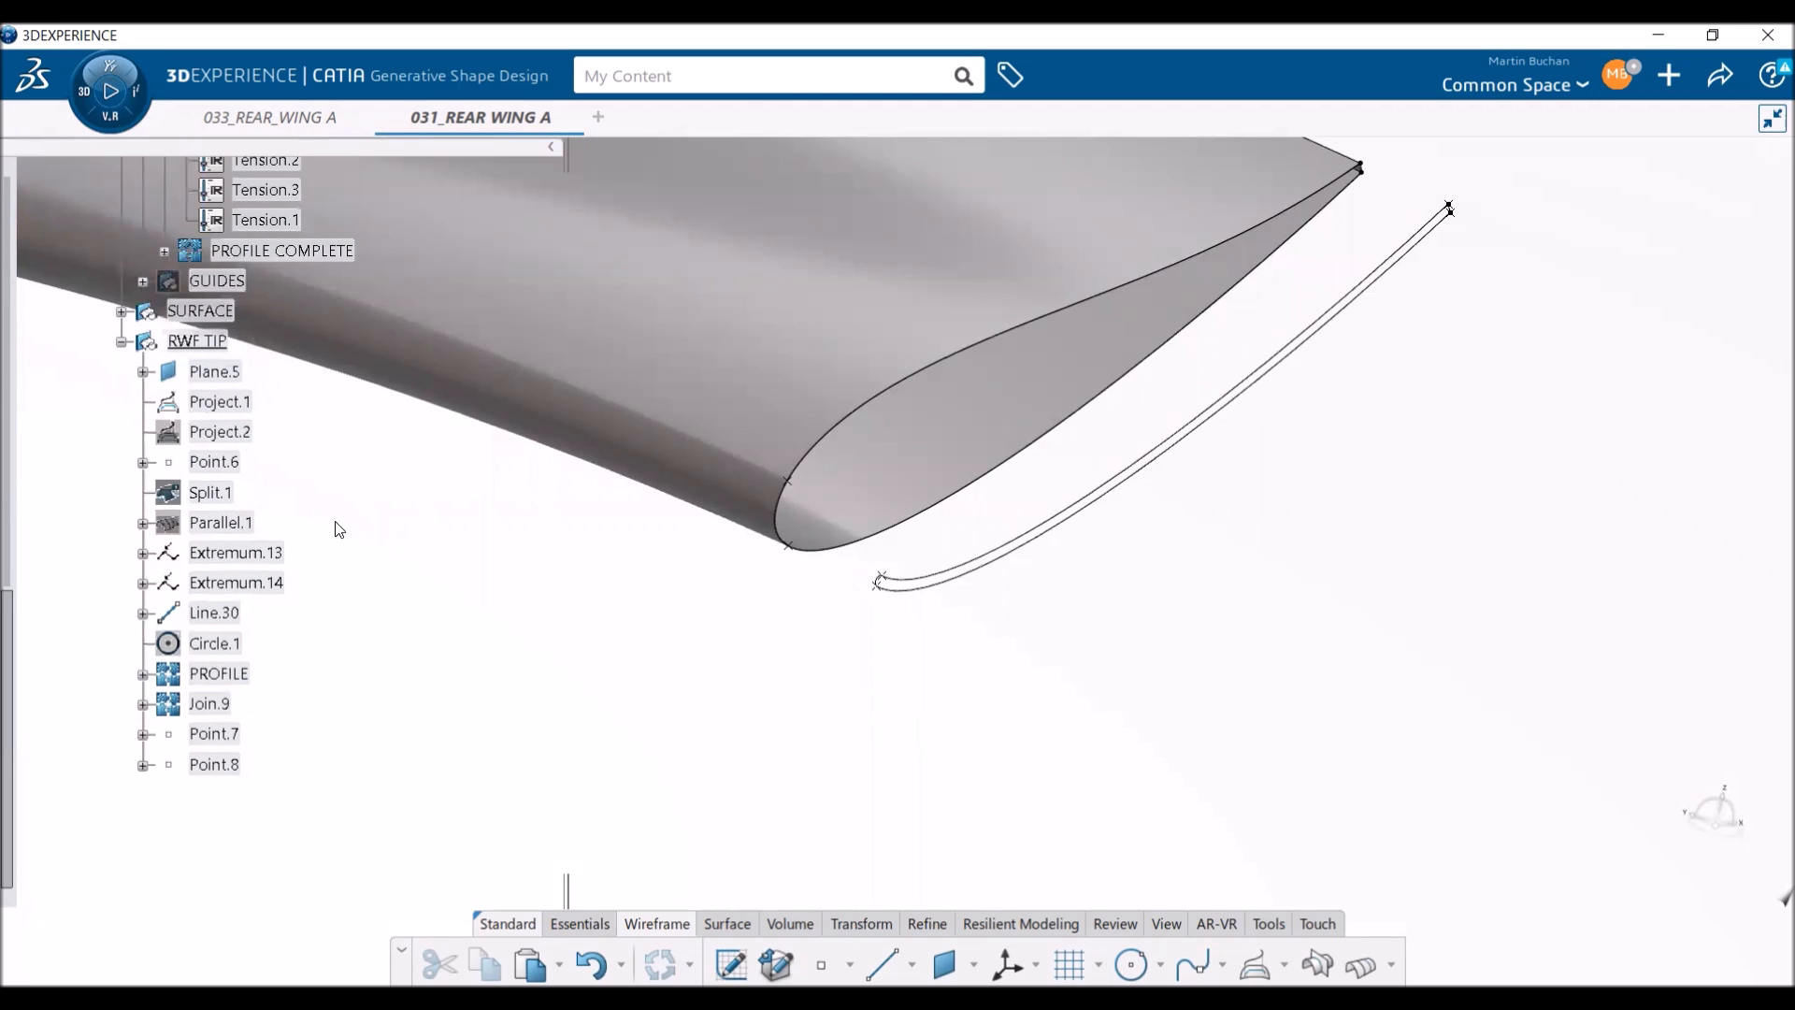
pyautogui.click(211, 344)
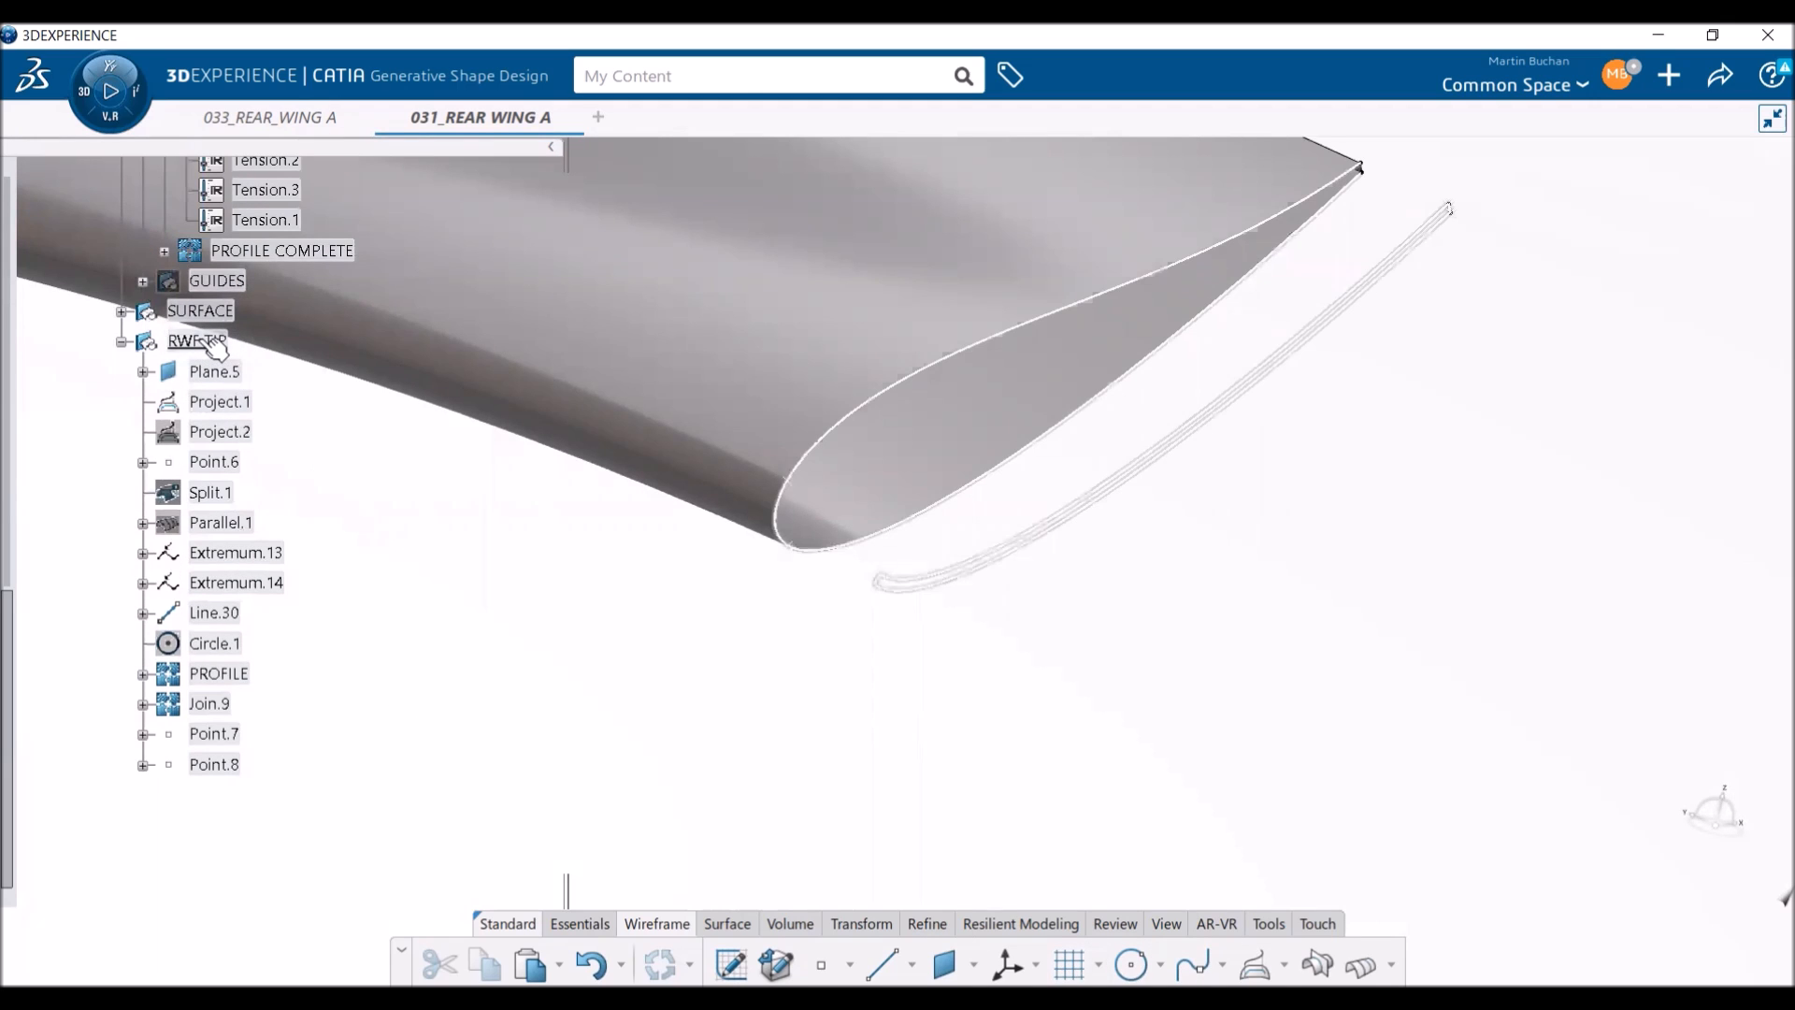
pyautogui.click(277, 260)
pyautogui.click(263, 795)
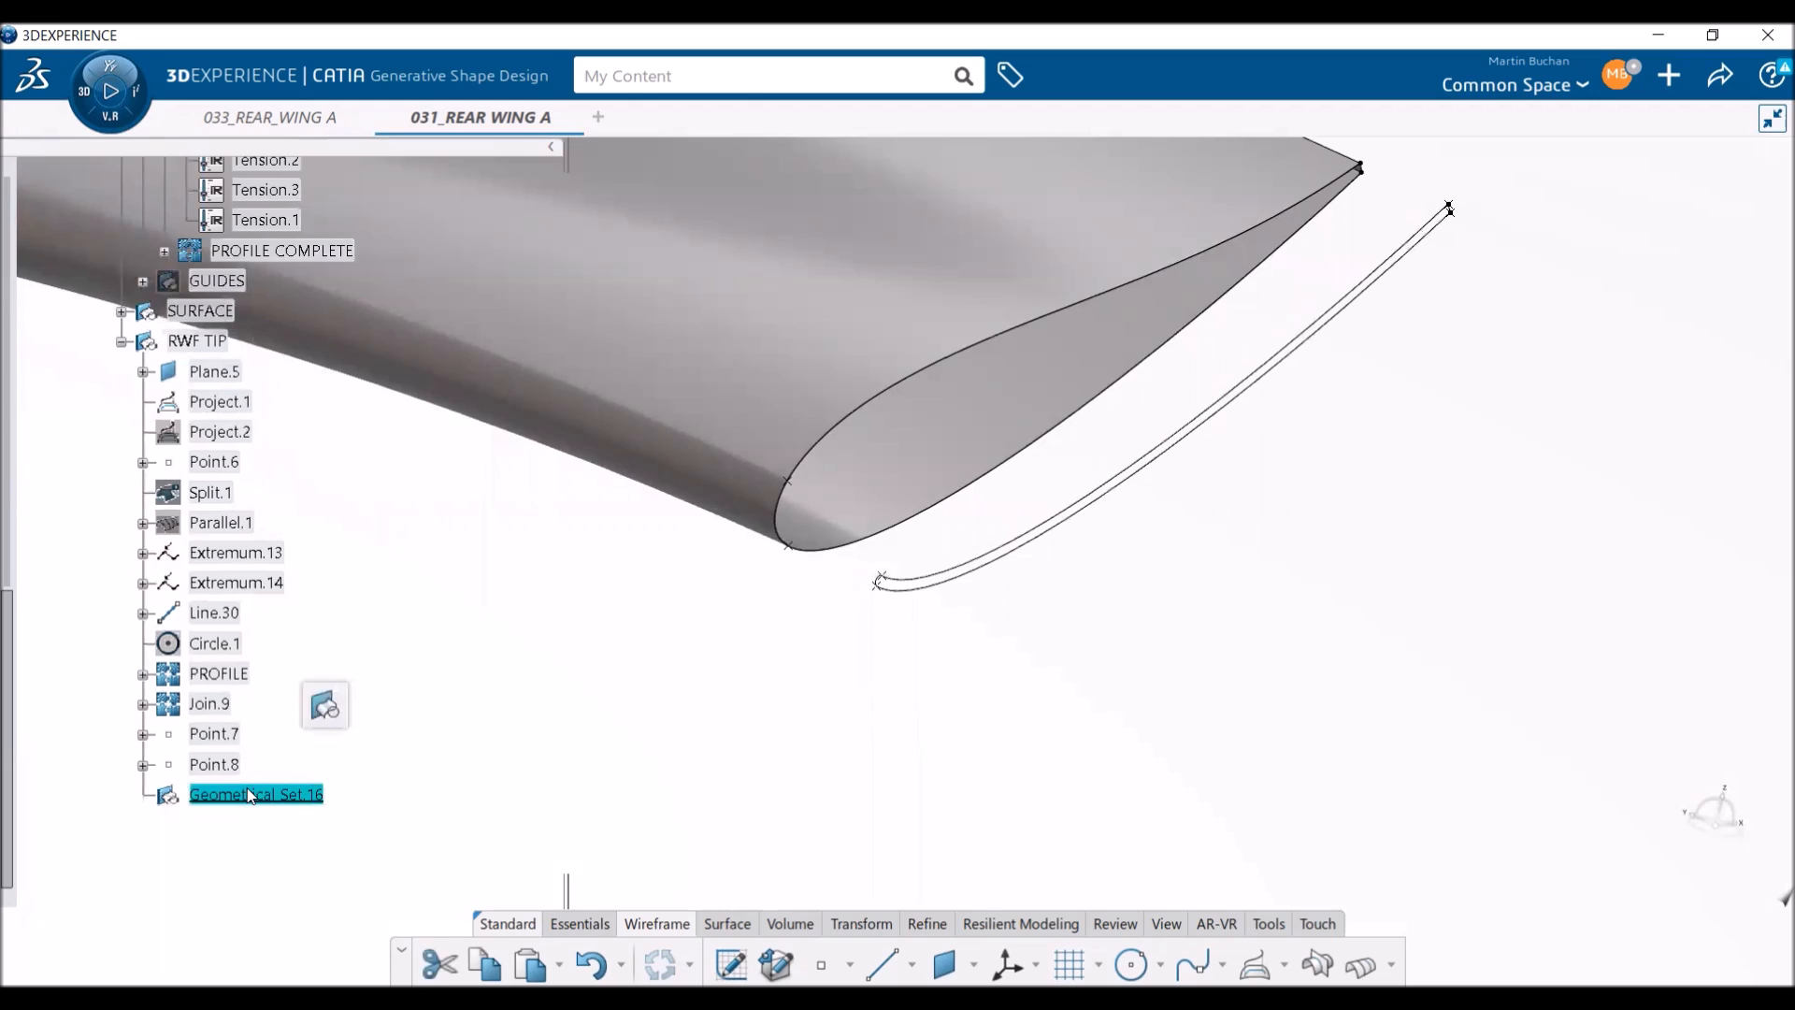
pyautogui.rightClick(264, 795)
pyautogui.click(301, 271)
pyautogui.write('WIREFRAME')
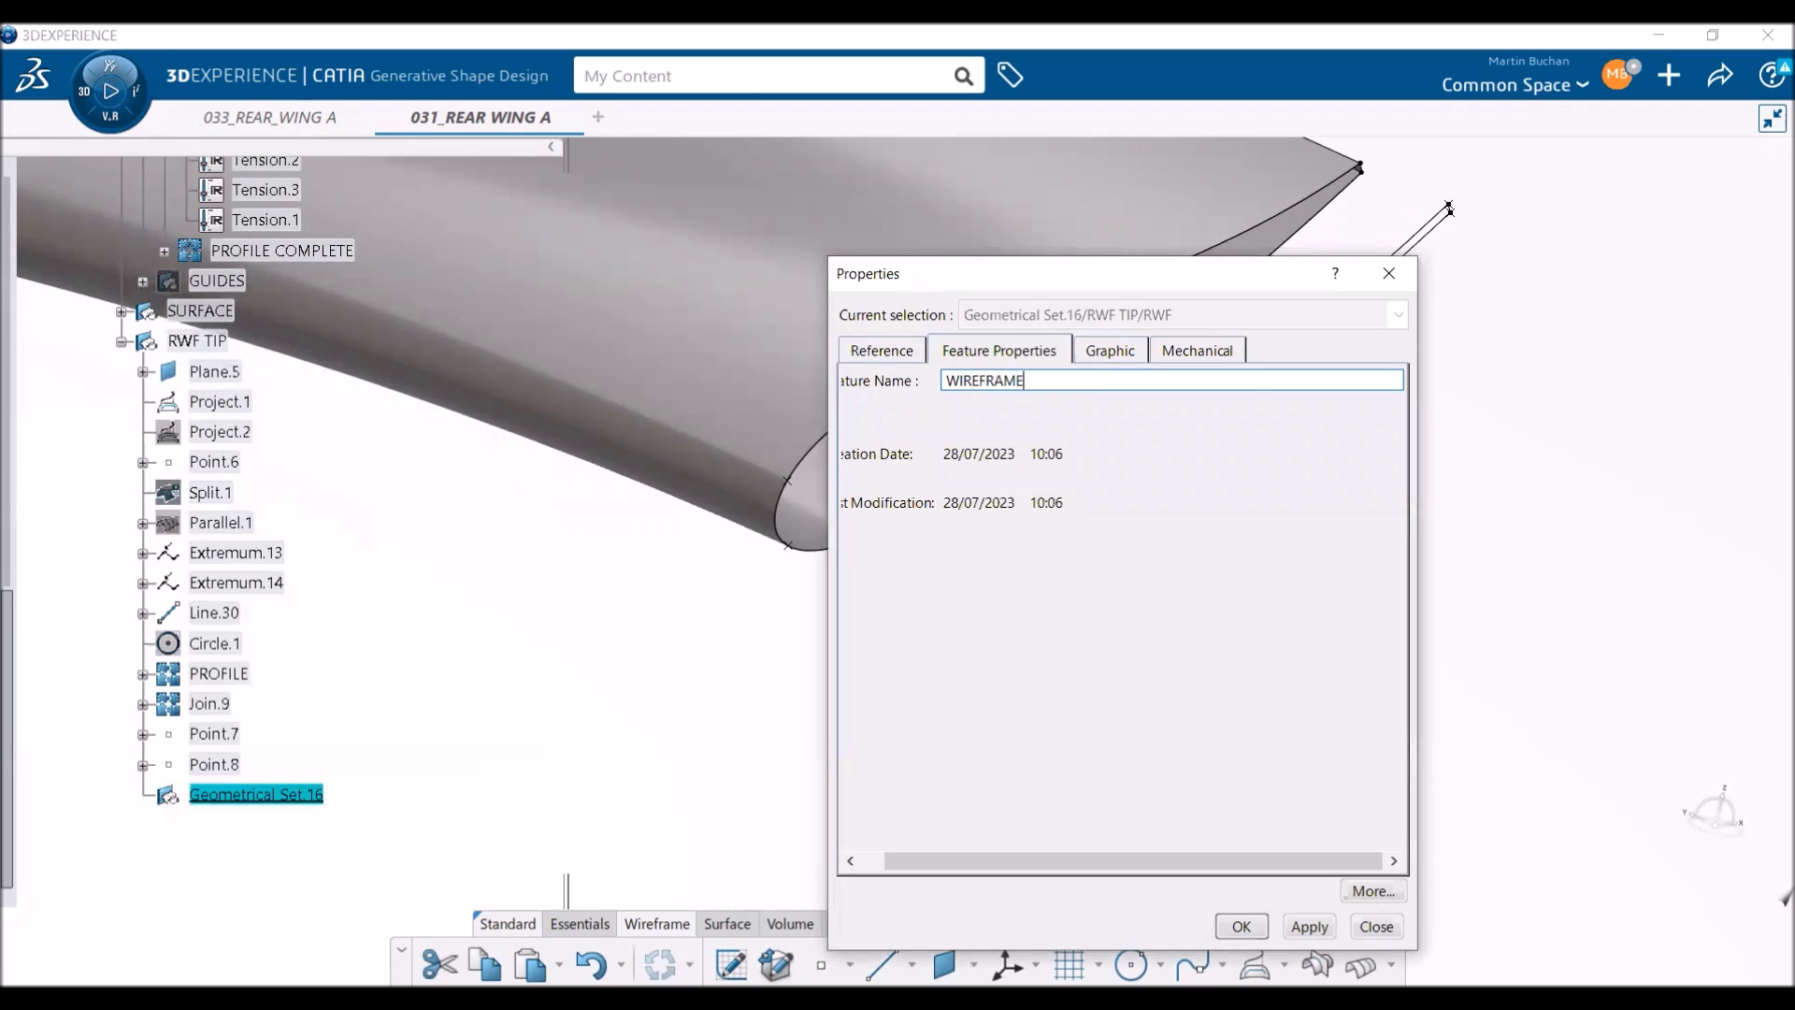
pyautogui.press('Return')
# - Move all RWF TIP elements from Plane.5 through Point.8 into the new WIREFRAME geometrical set
pyautogui.click(220, 372)
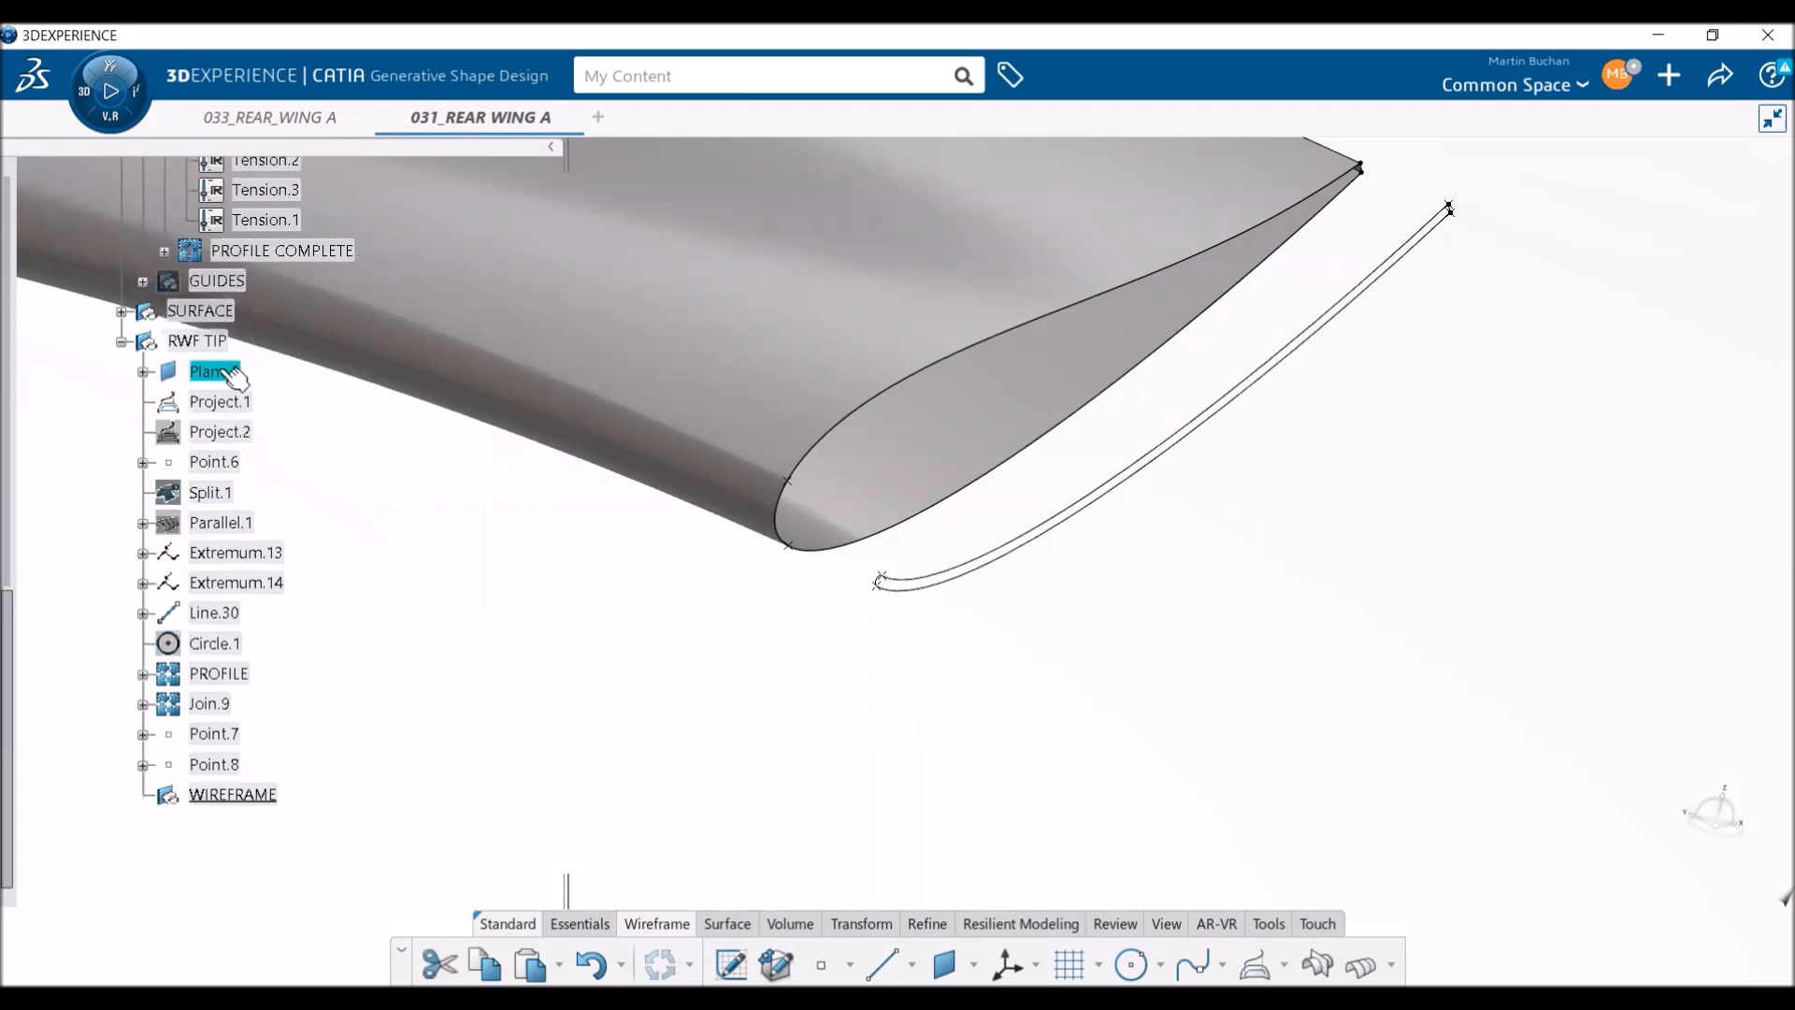
pyautogui.keyDown('shift'); pyautogui.click(209, 766); pyautogui.keyUp('shift')
pyautogui.rightClick(209, 767)
pyautogui.moveTo(374, 742)
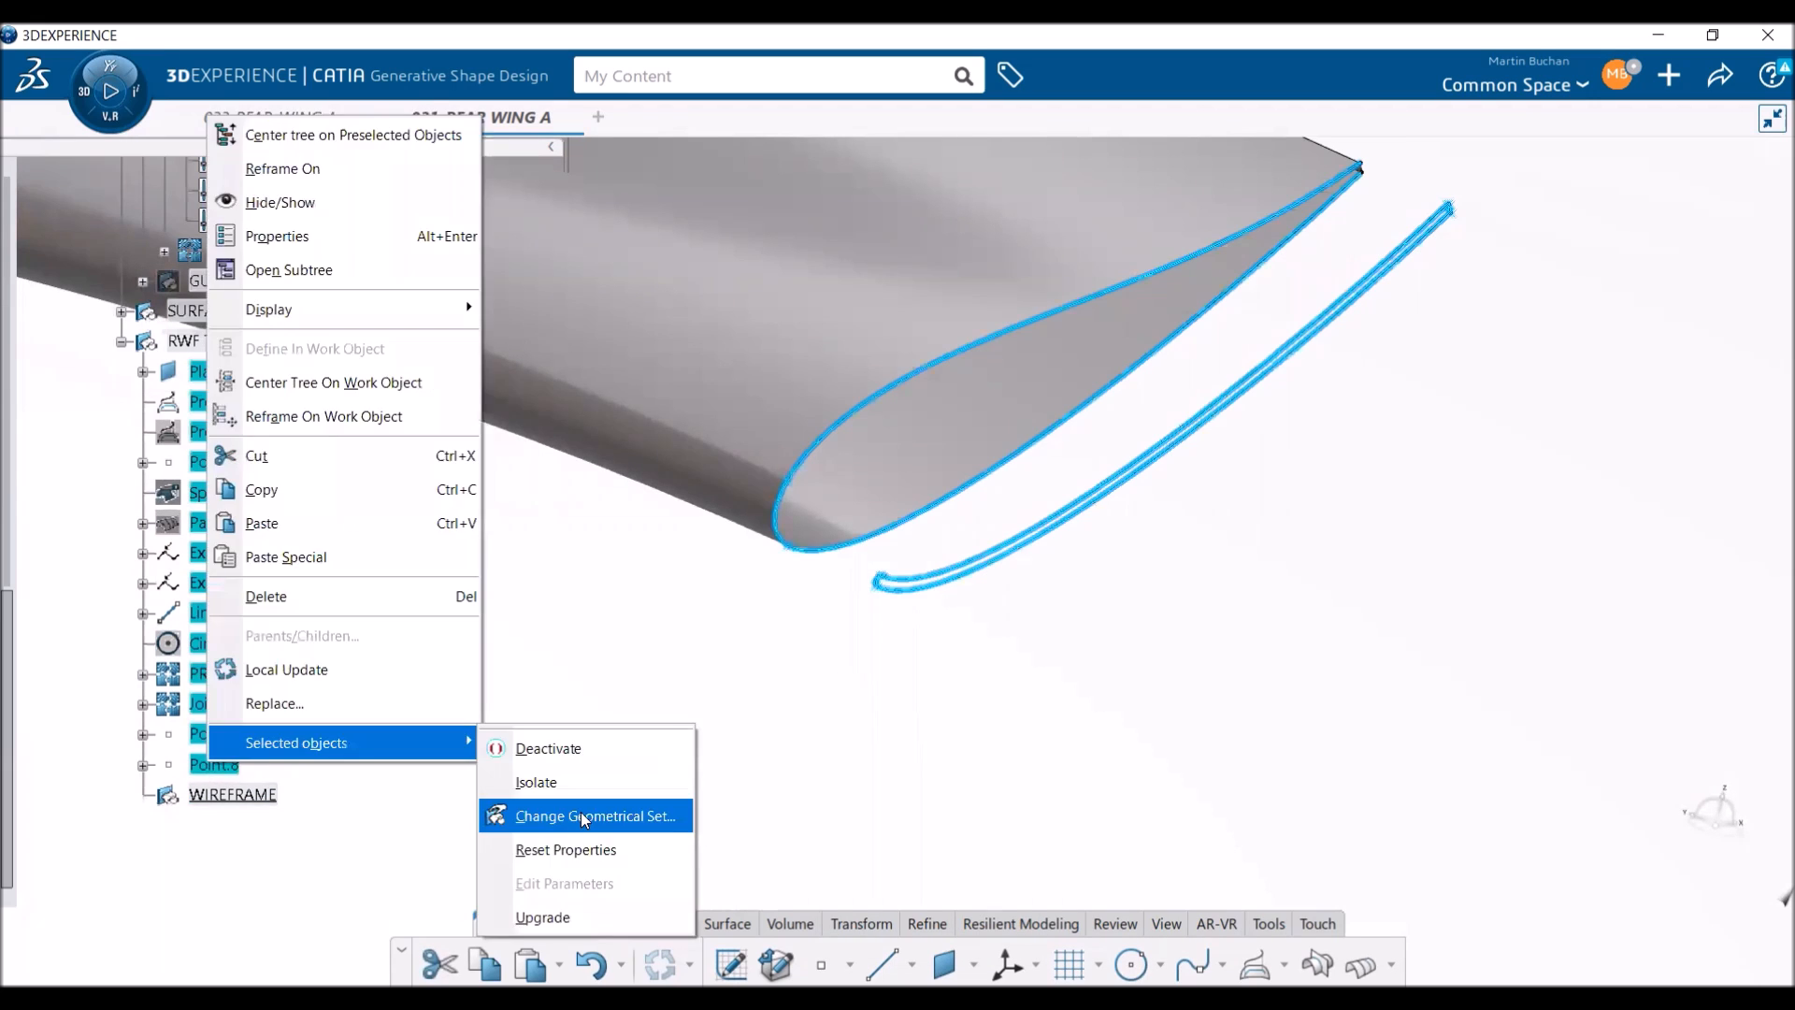
pyautogui.click(280, 795)
pyautogui.click(1664, 946)
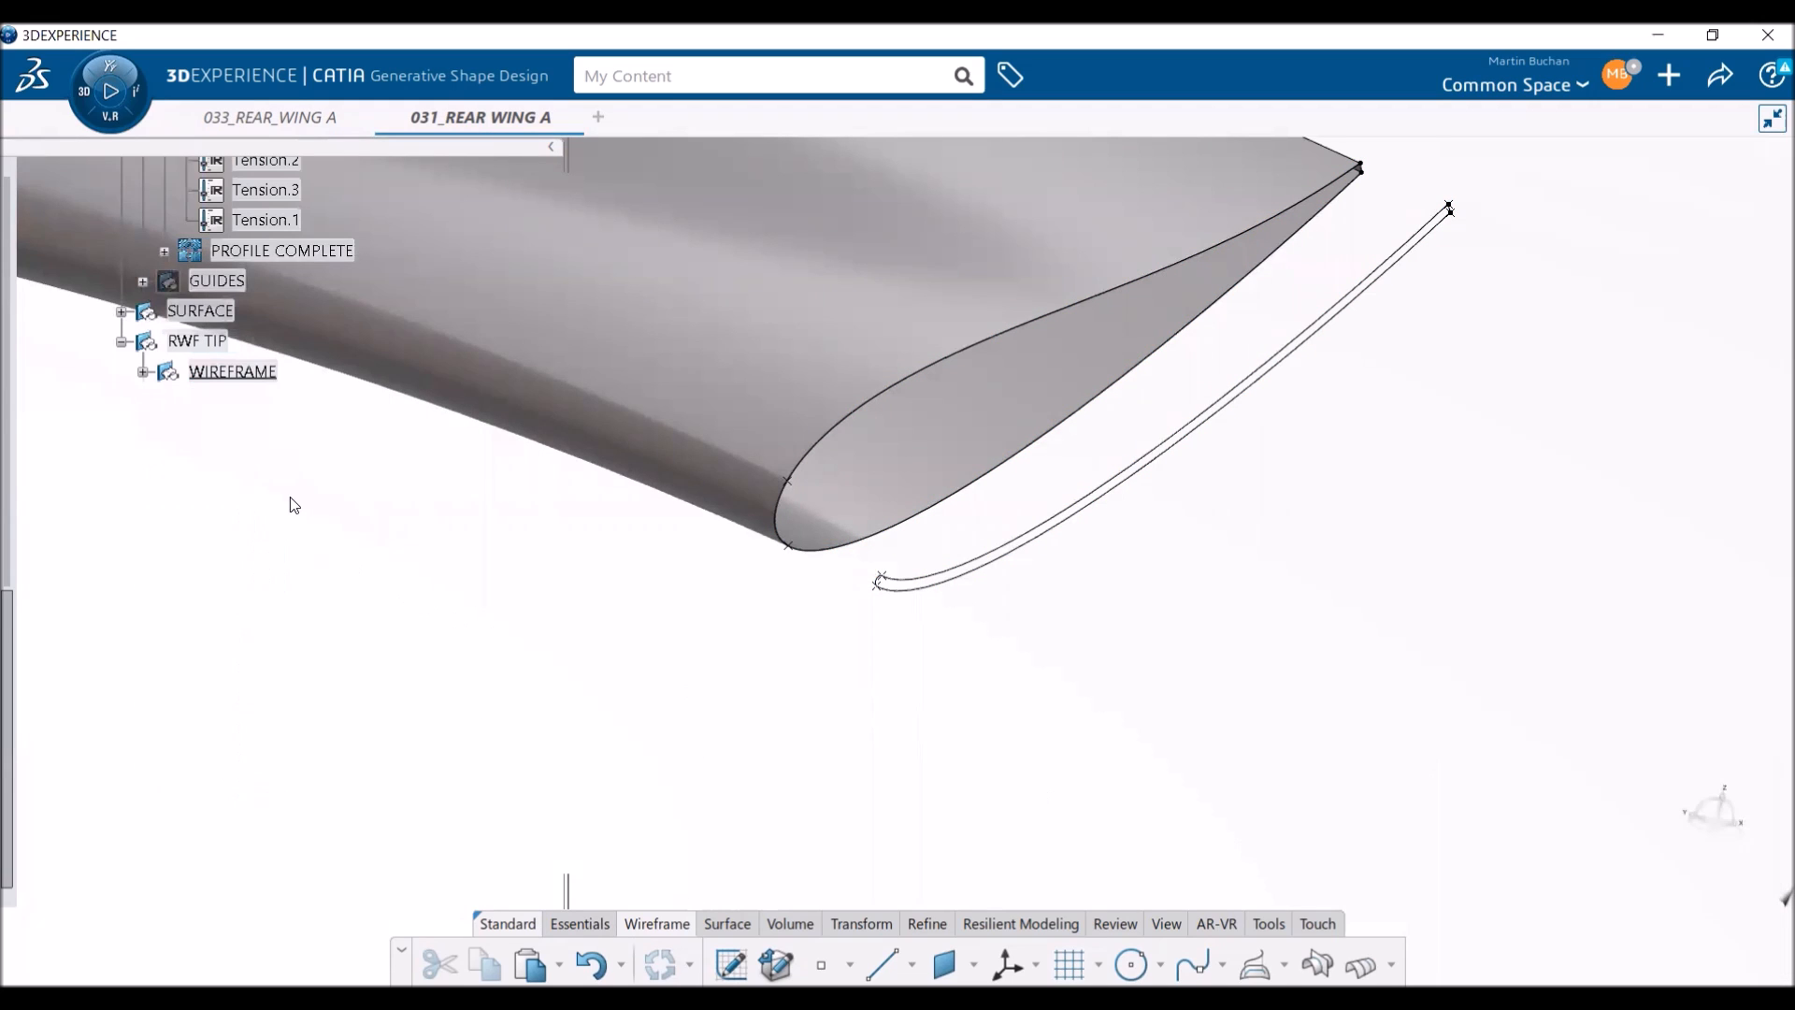
# - Start a spline from Point.7 on the flap's end section to Point.6 at the tip profile's nose
pyautogui.click(143, 372)
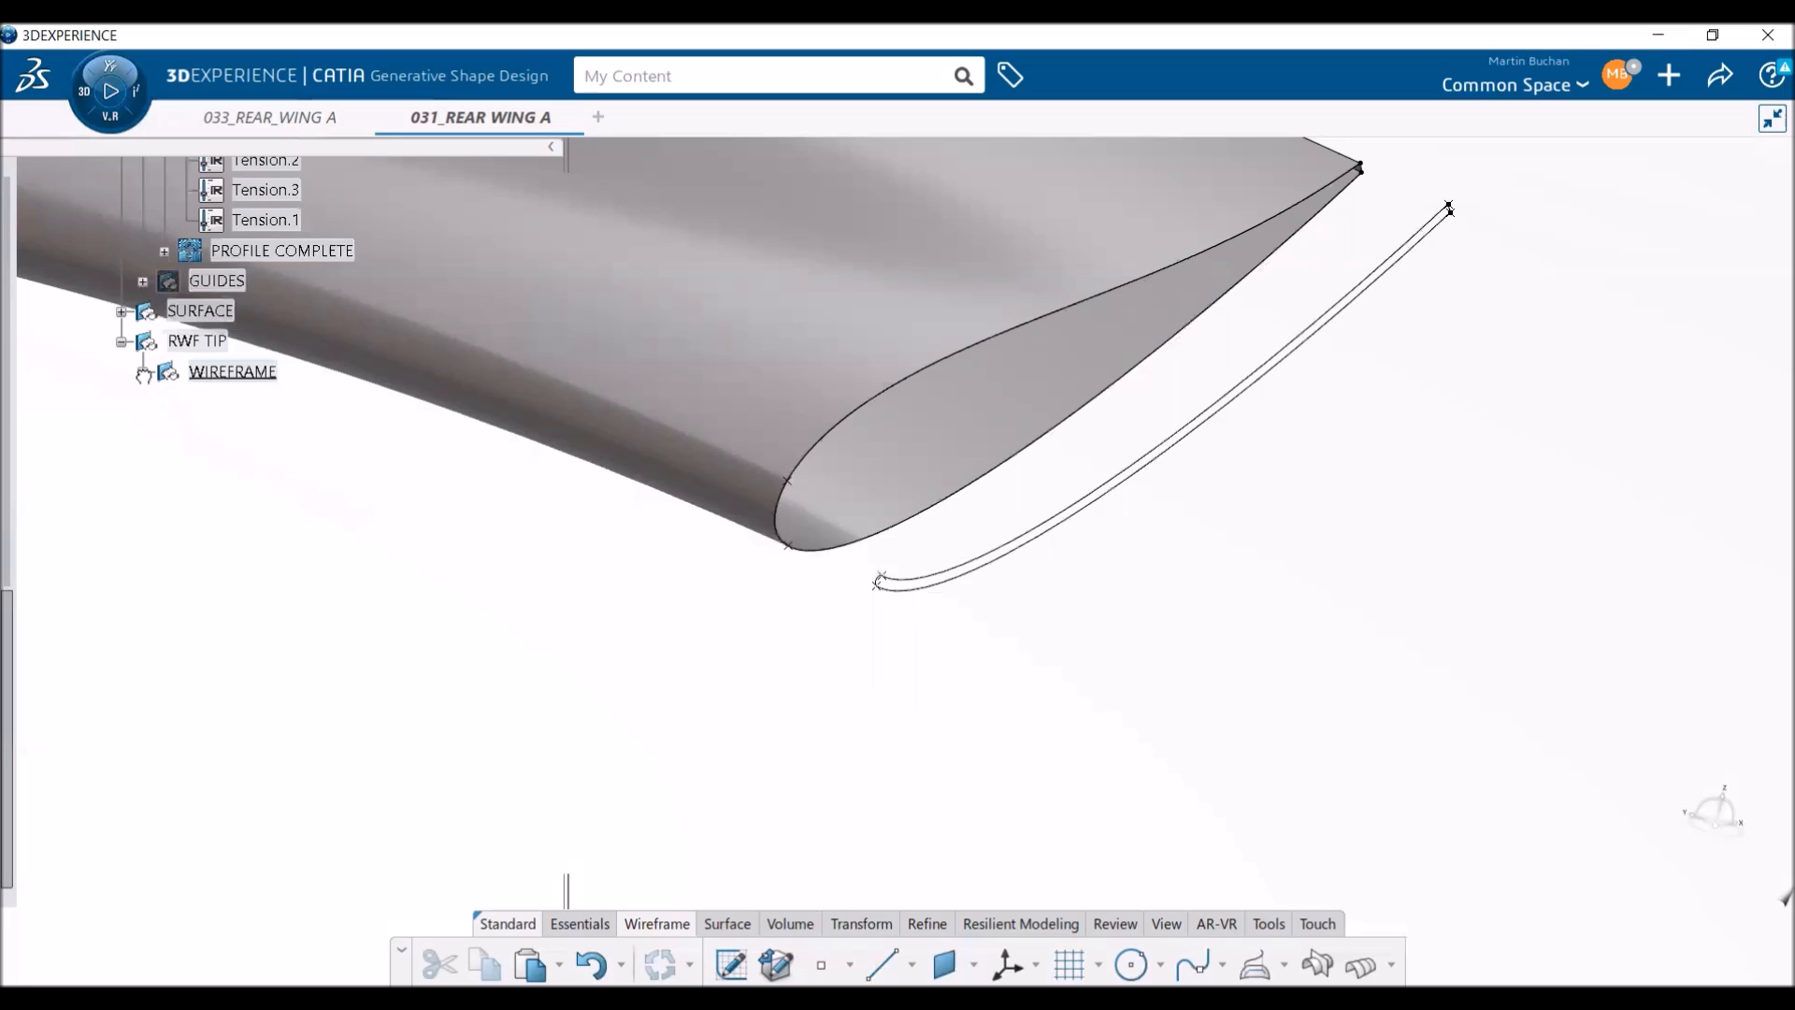
pyautogui.click(1191, 963)
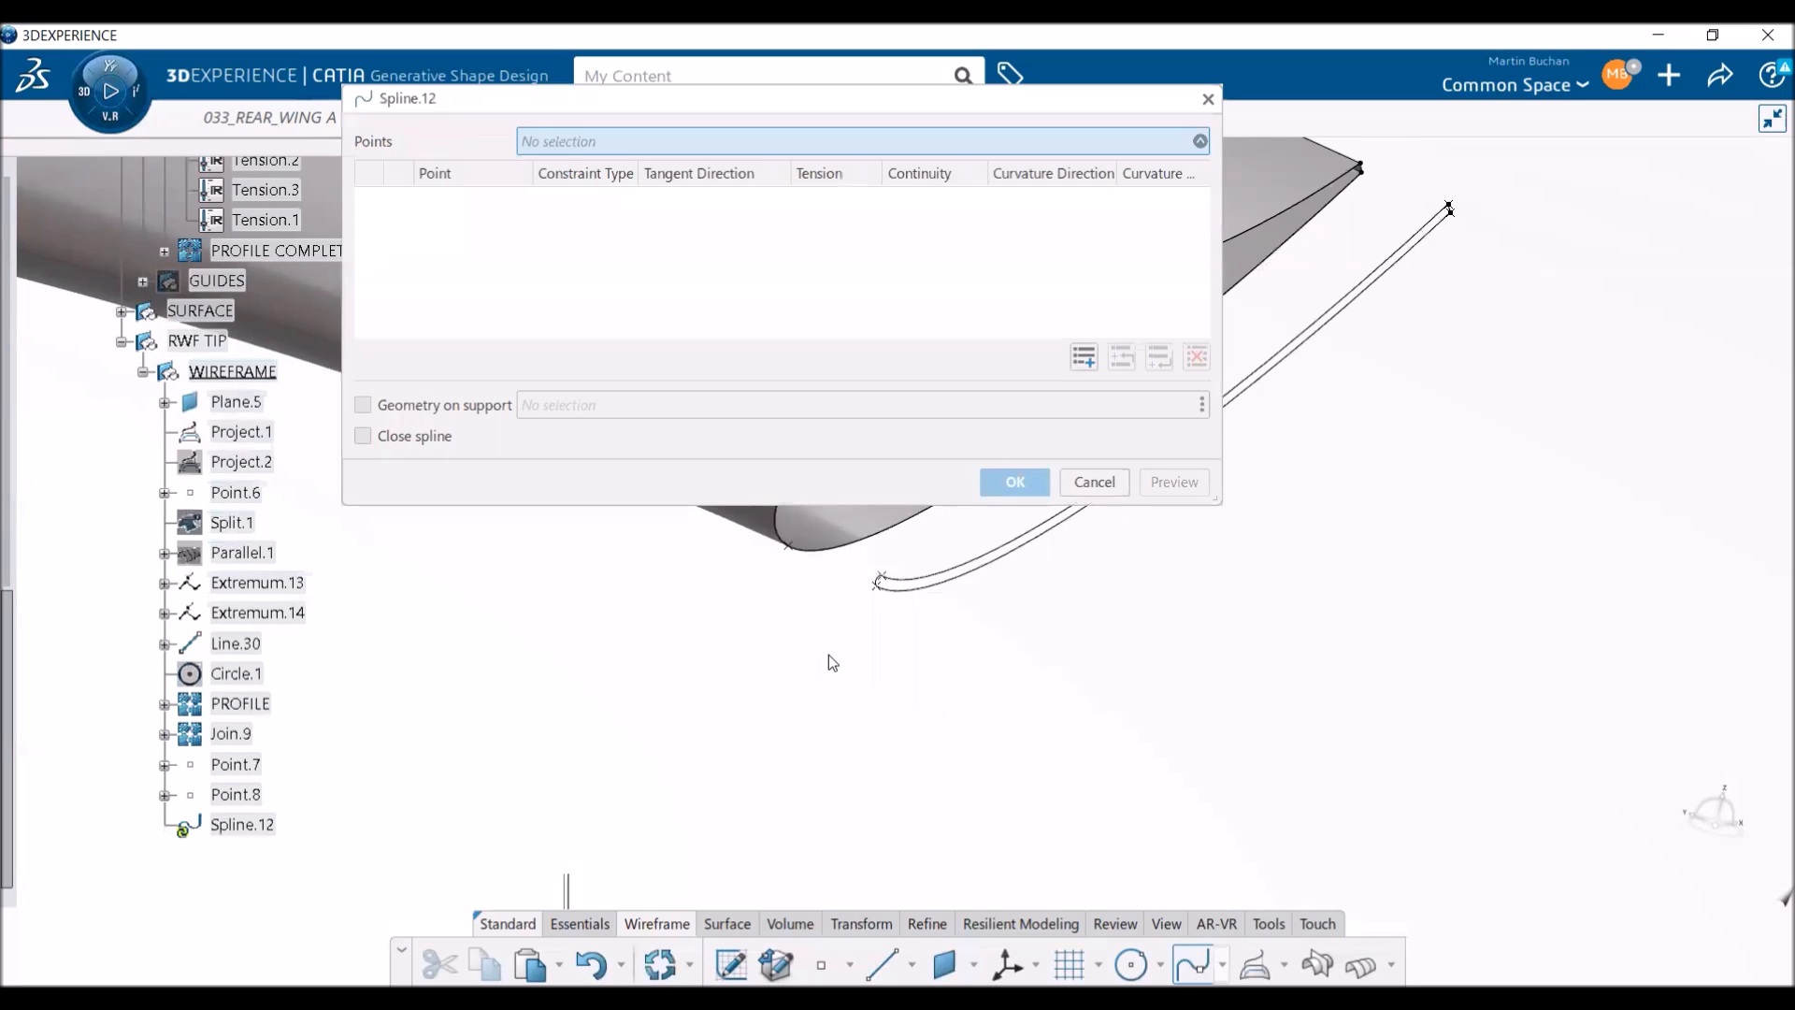
pyautogui.moveTo(829, 654); pyautogui.dragTo(853, 765, button='middle')
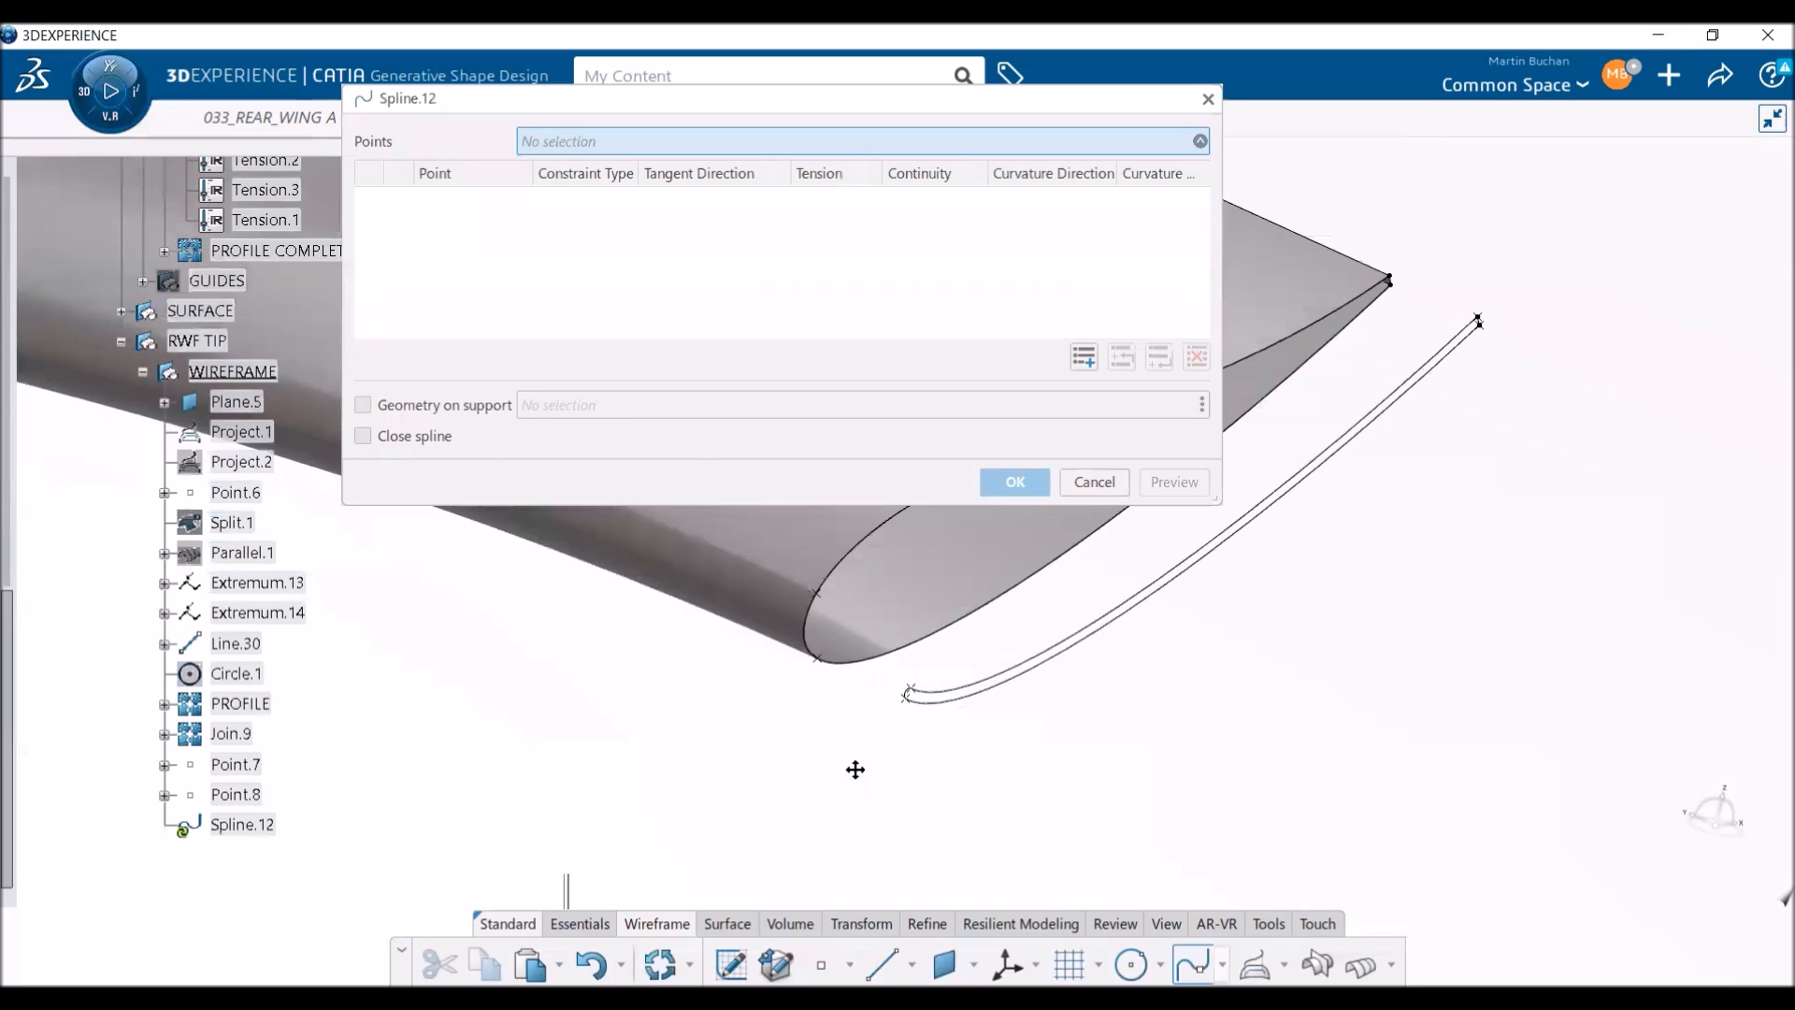
pyautogui.click(827, 663)
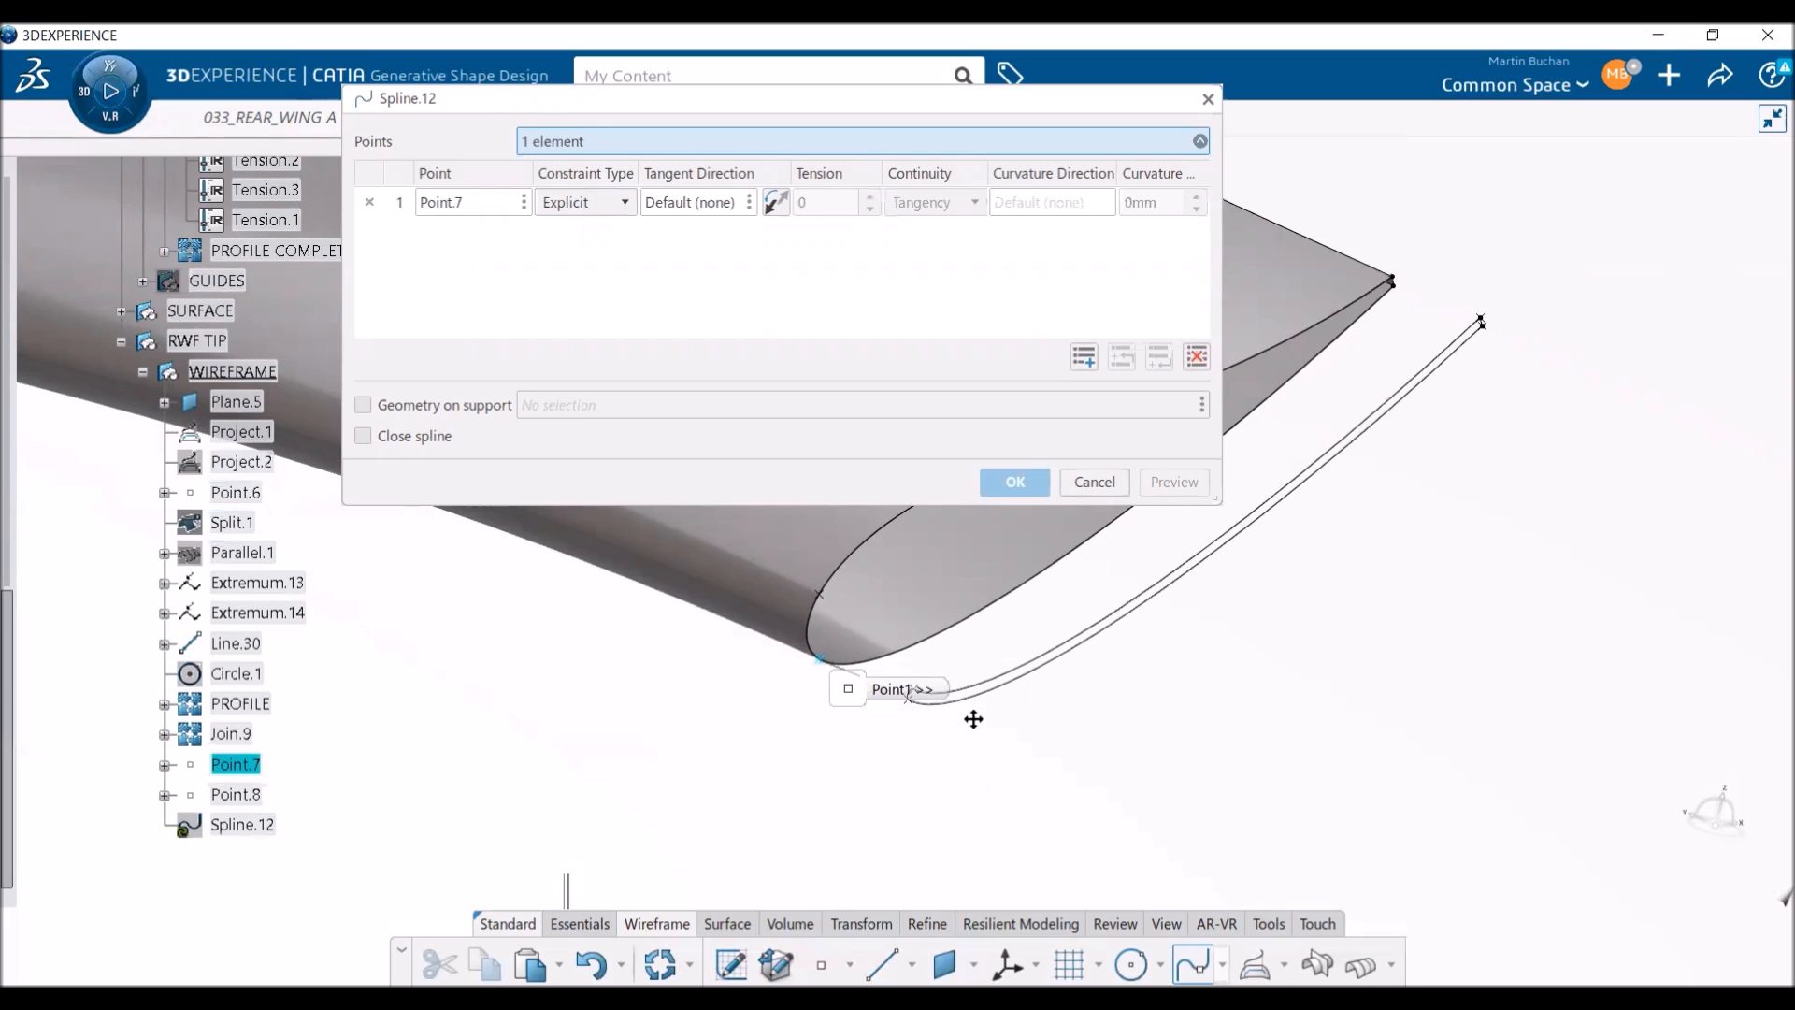
pyautogui.scroll(5, 974, 718)
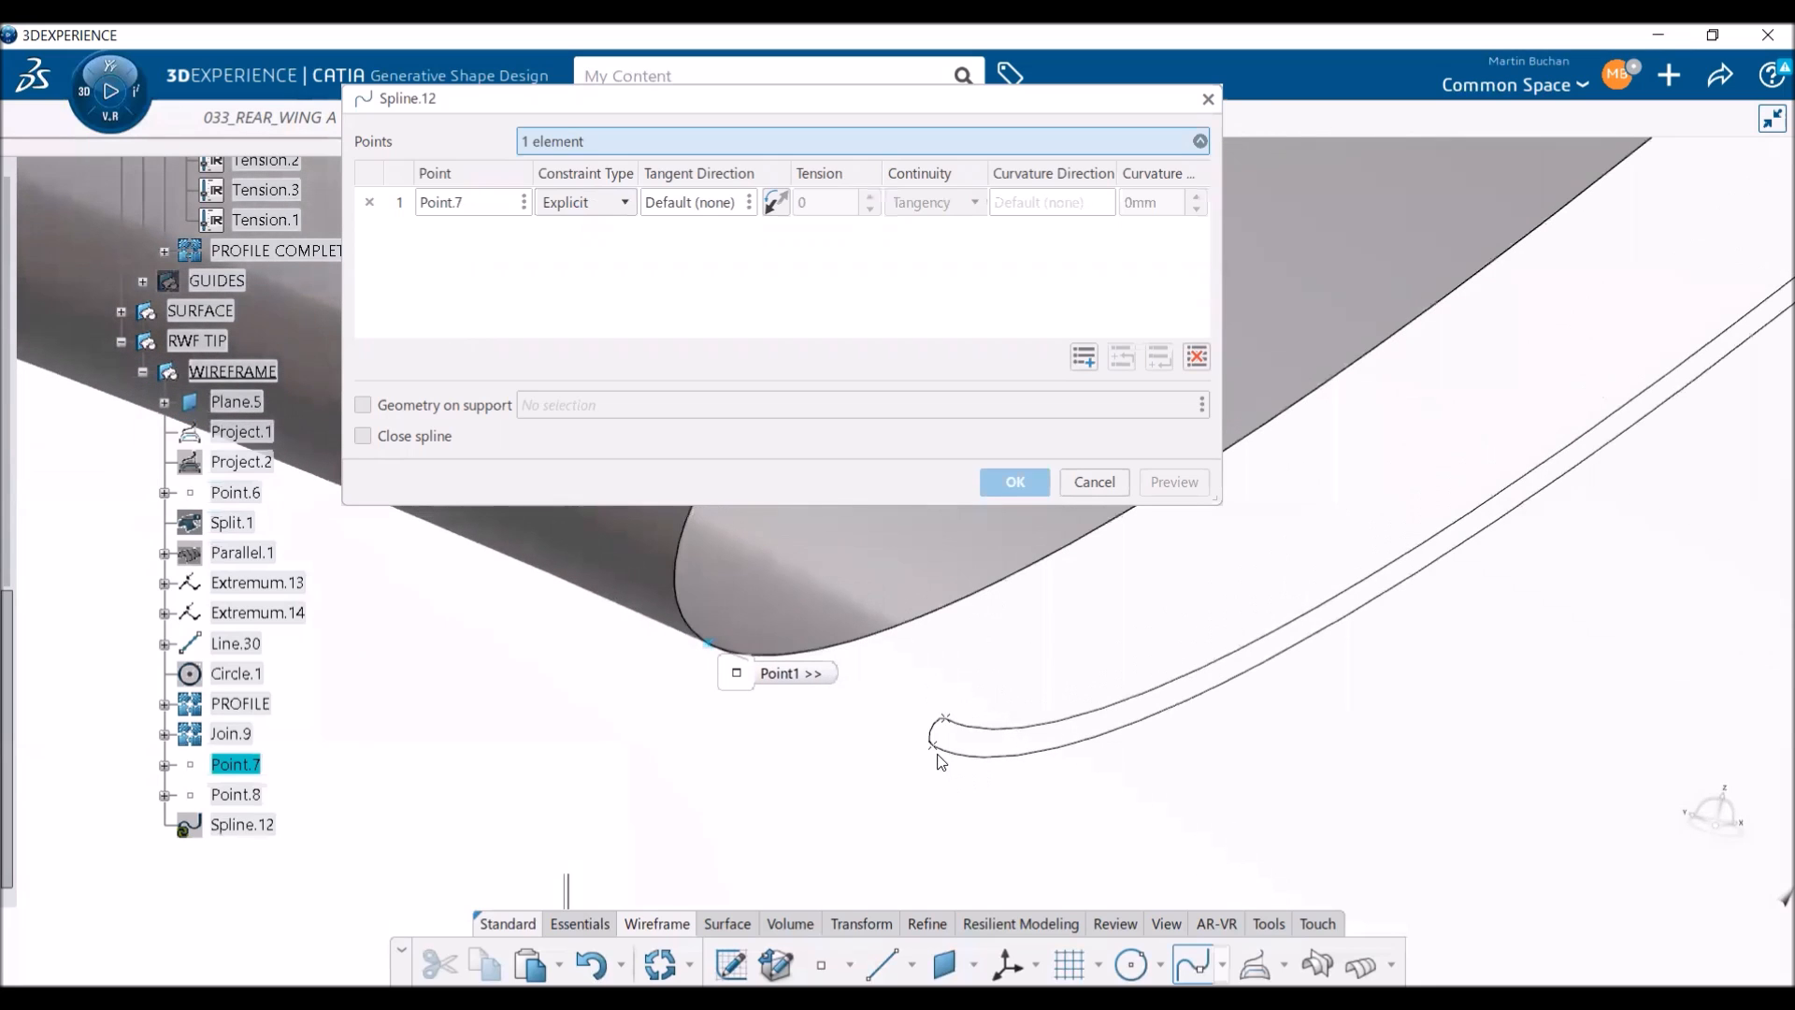
pyautogui.click(947, 751)
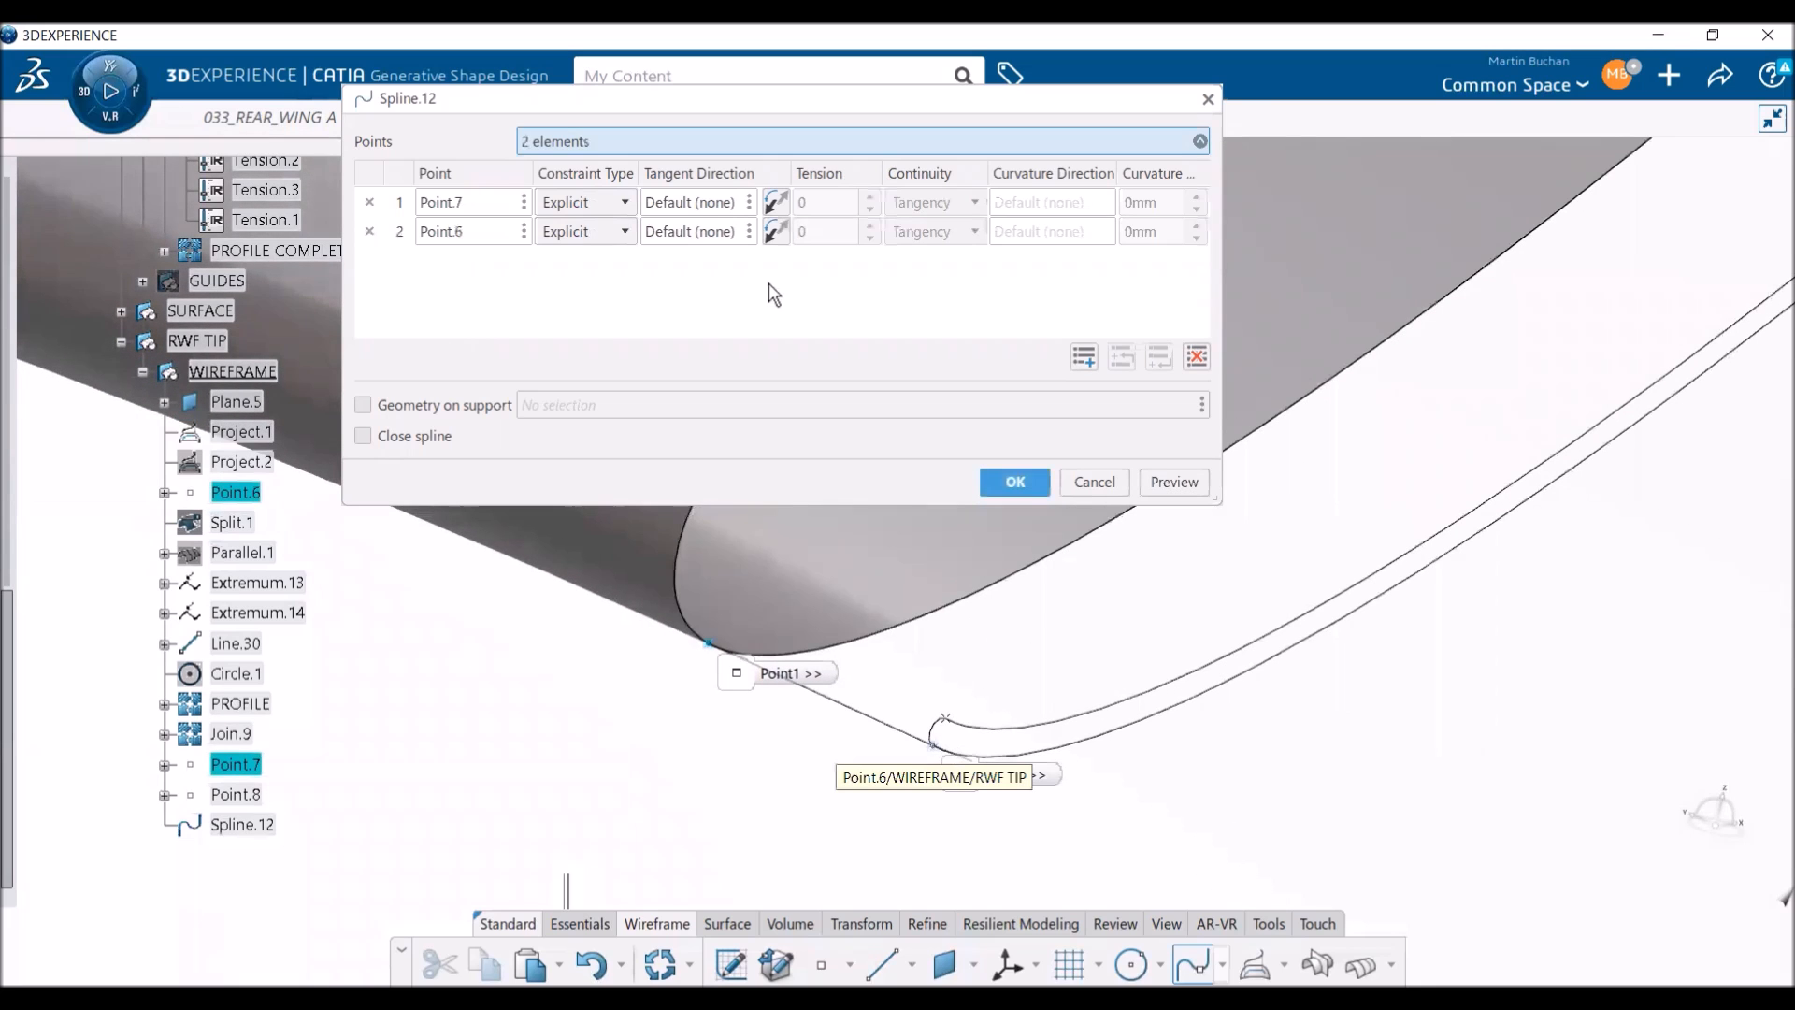
# - Set the tangent direction to the Y axis at both Point.7 and Point.6 and finish the spline
pyautogui.rightClick(690, 207)
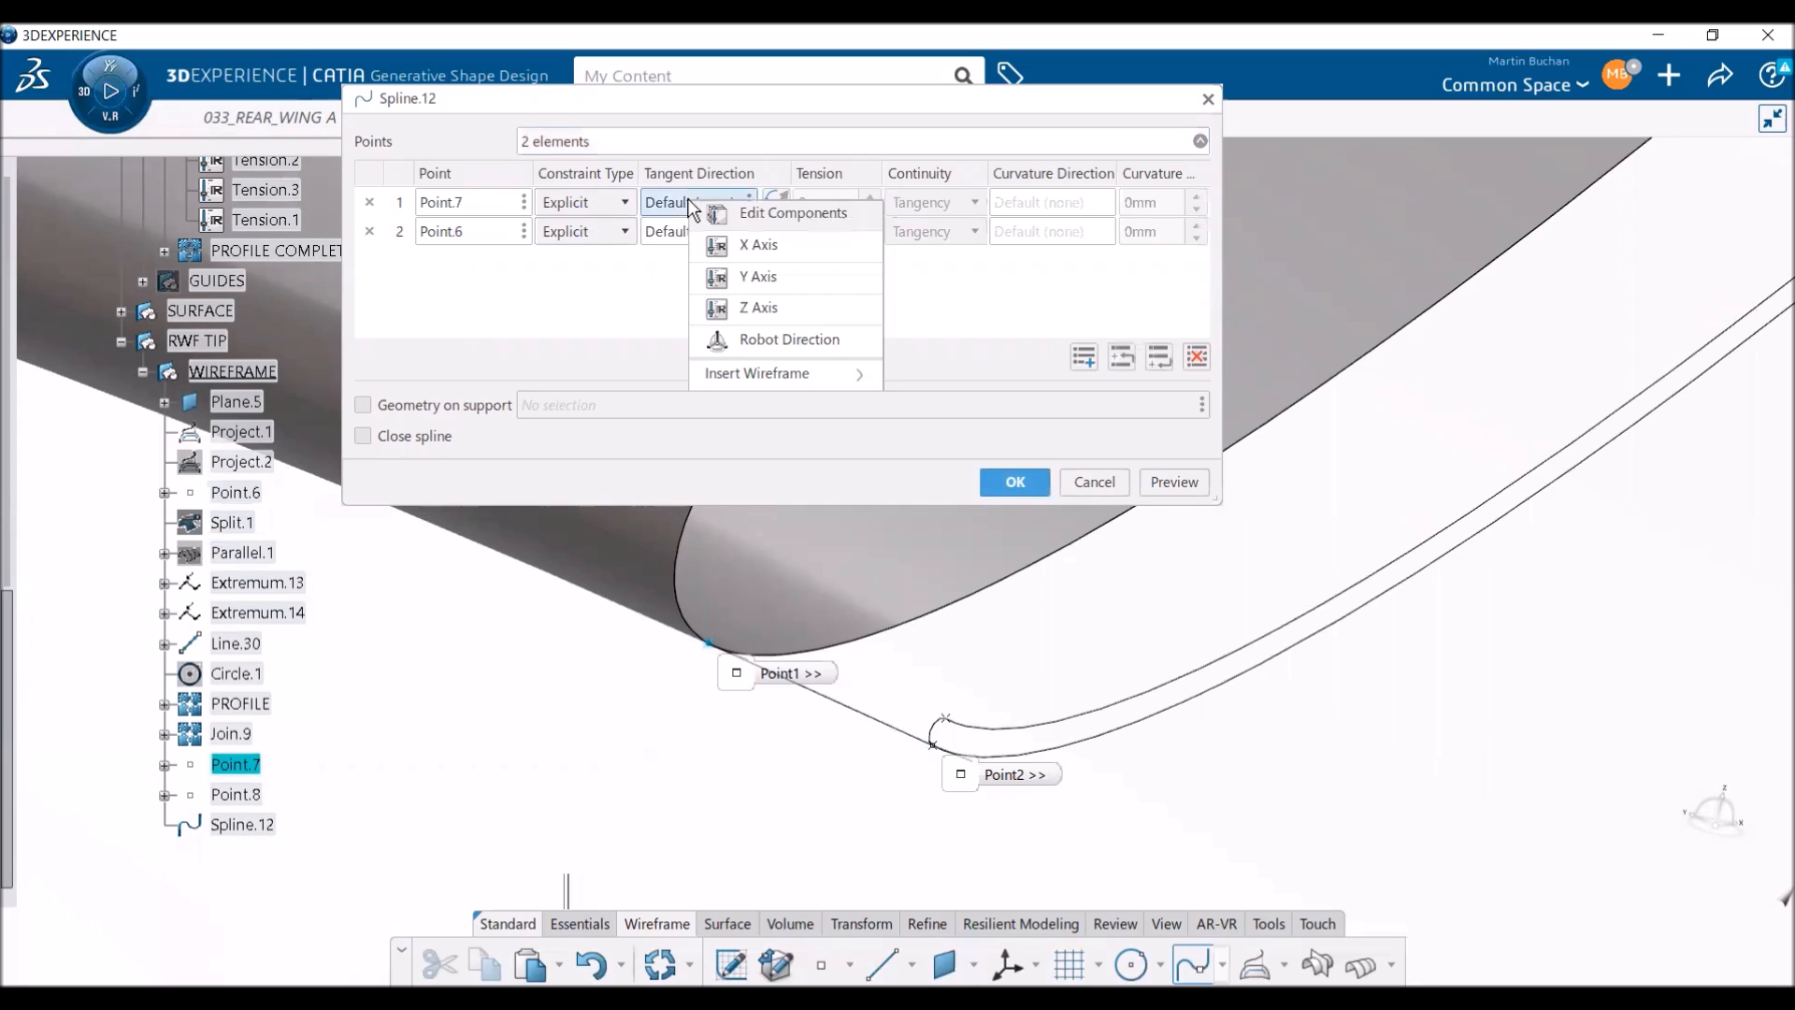
pyautogui.click(755, 268)
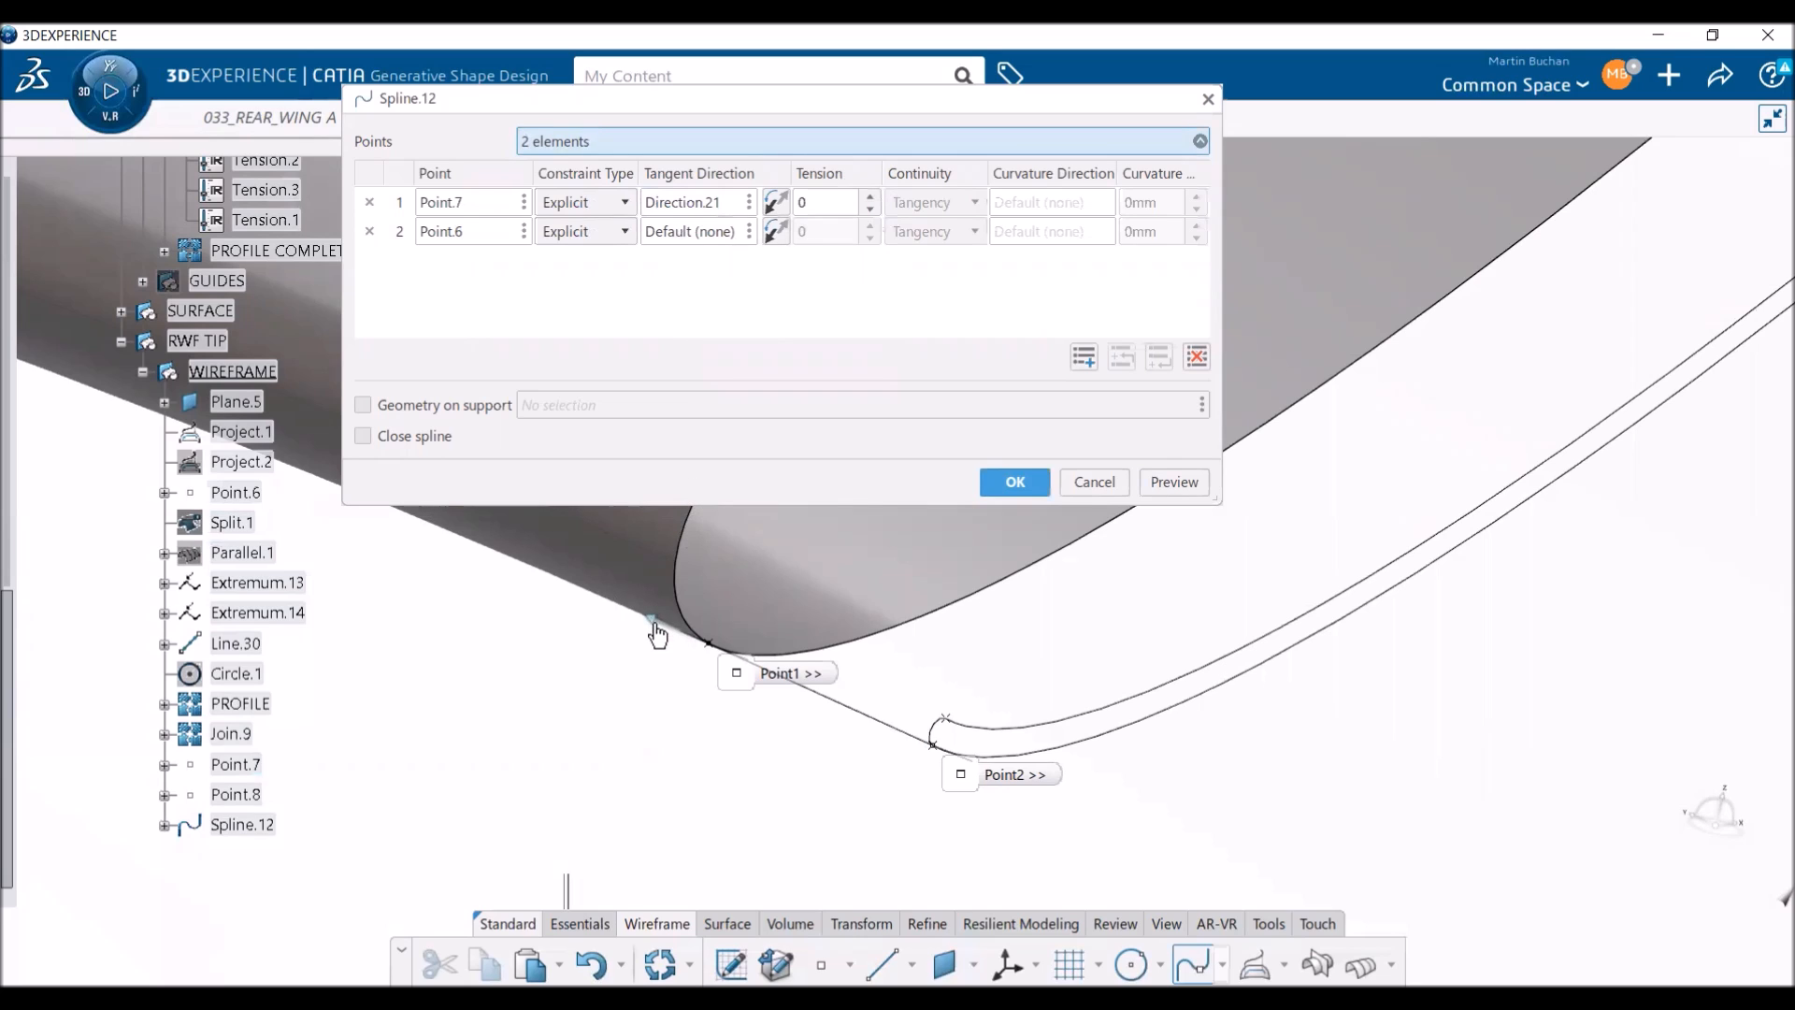
pyautogui.rightClick(709, 233)
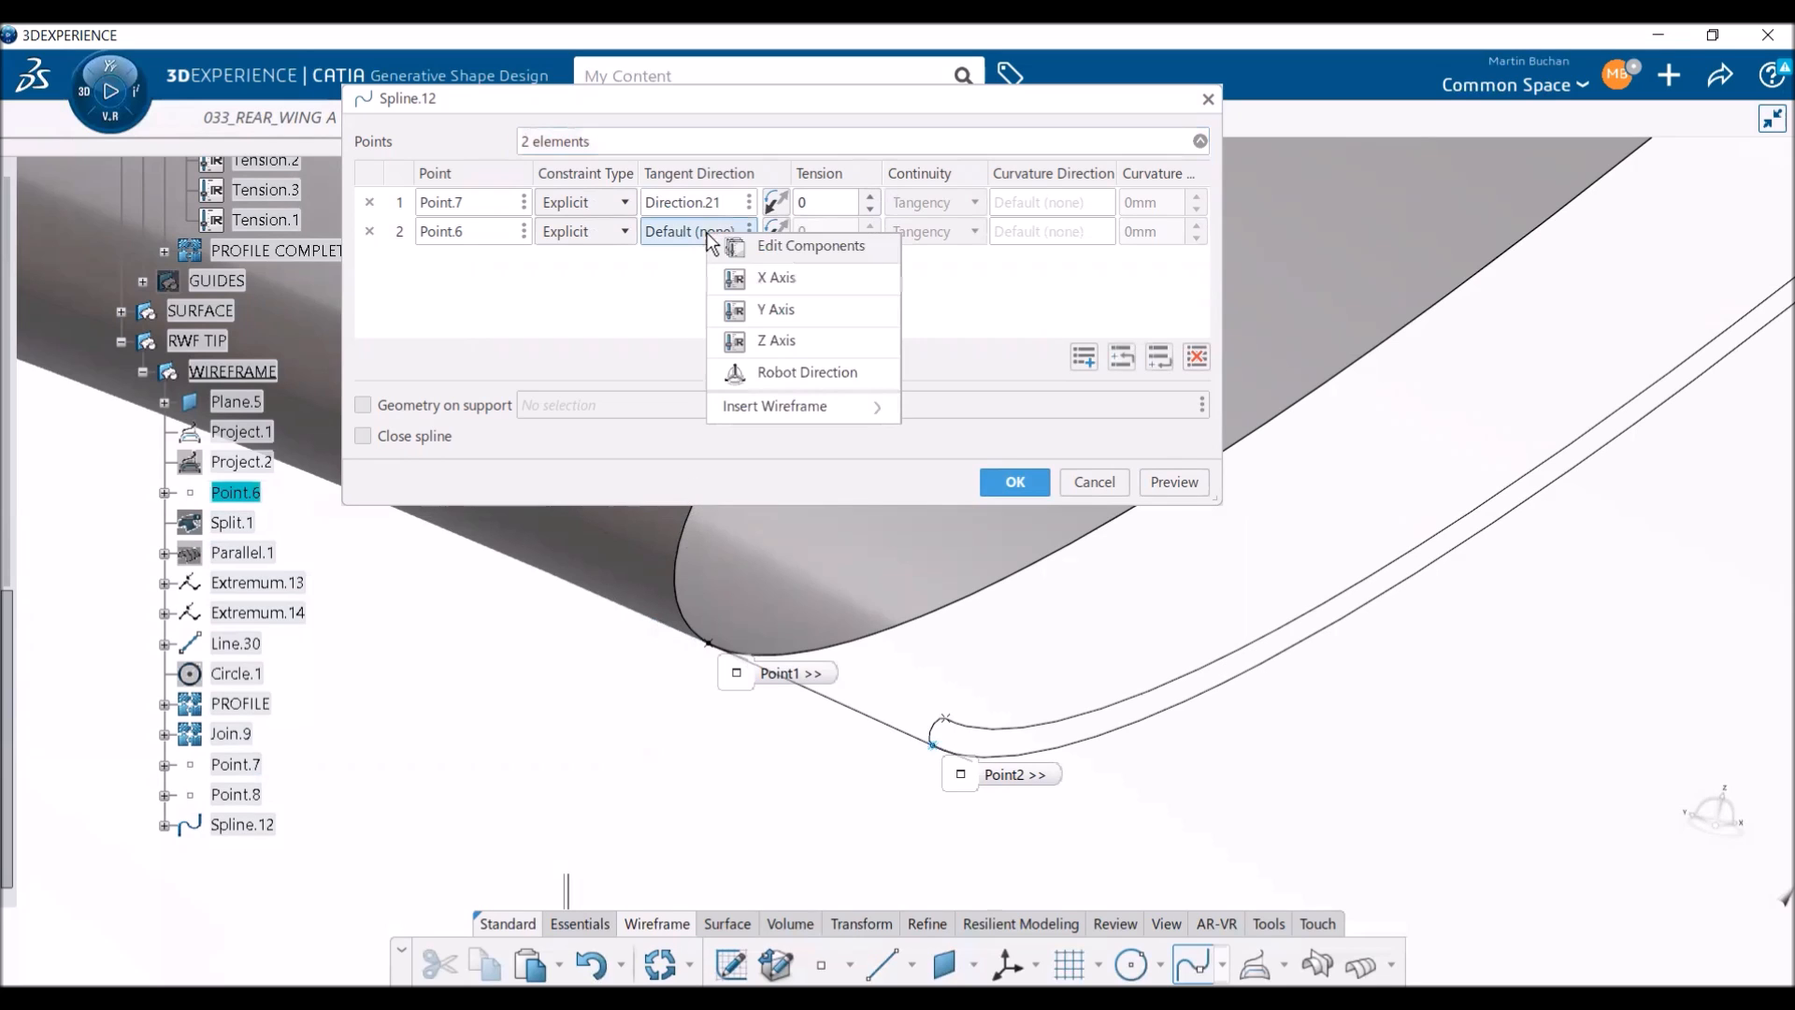
pyautogui.click(761, 314)
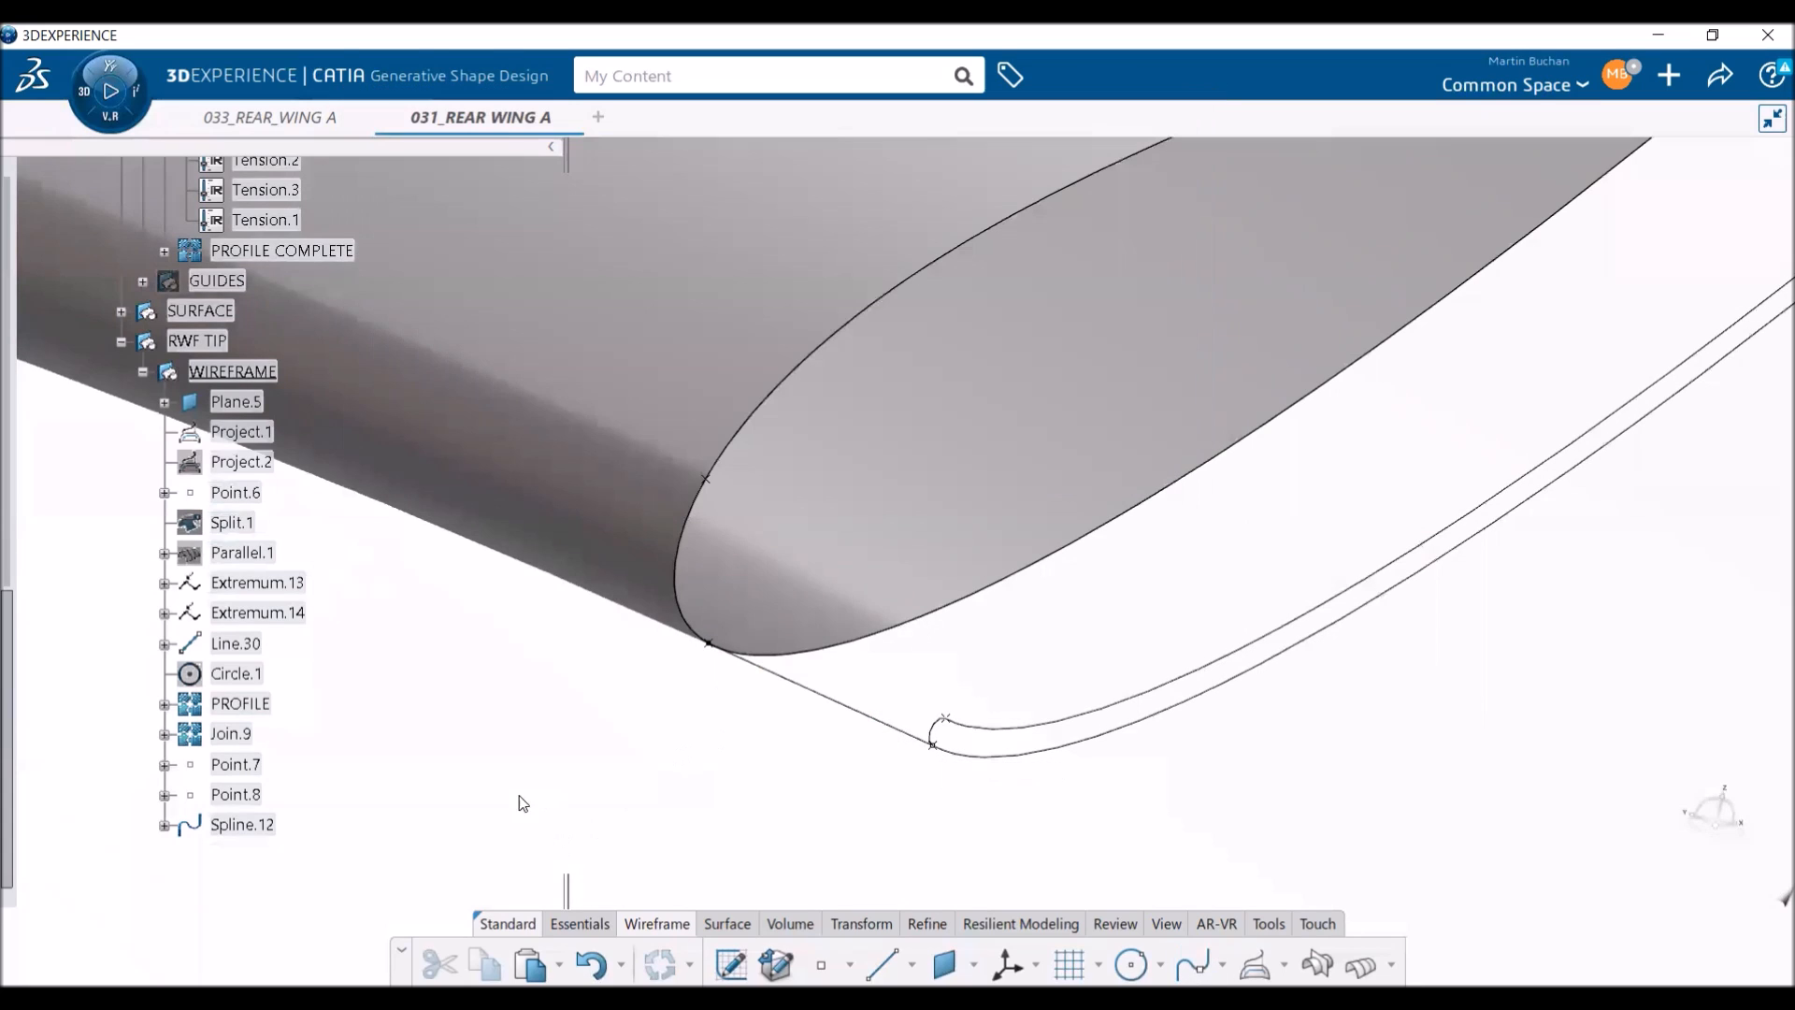
# - Start a second spline from Point.8 on the end section to Extremum.14 on the tip profile
pyautogui.click(1193, 965)
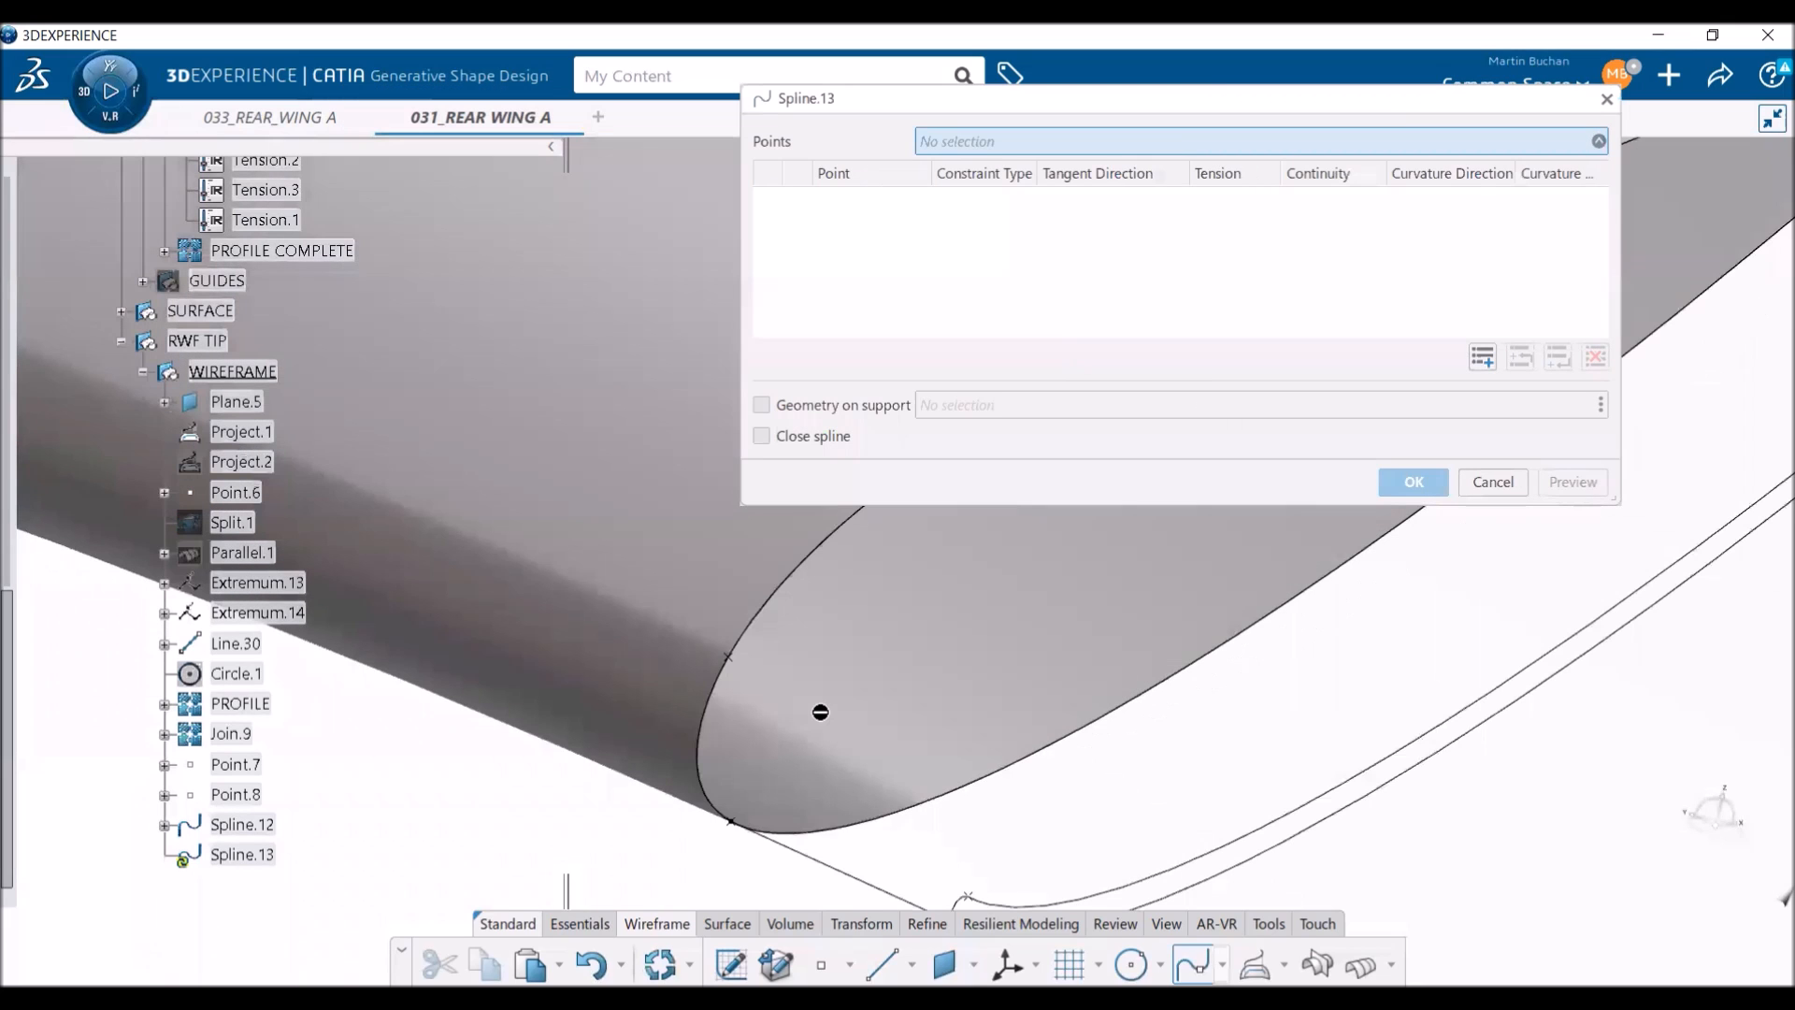
pyautogui.moveTo(820, 708); pyautogui.dragTo(729, 593, button='middle')
pyautogui.click(683, 596)
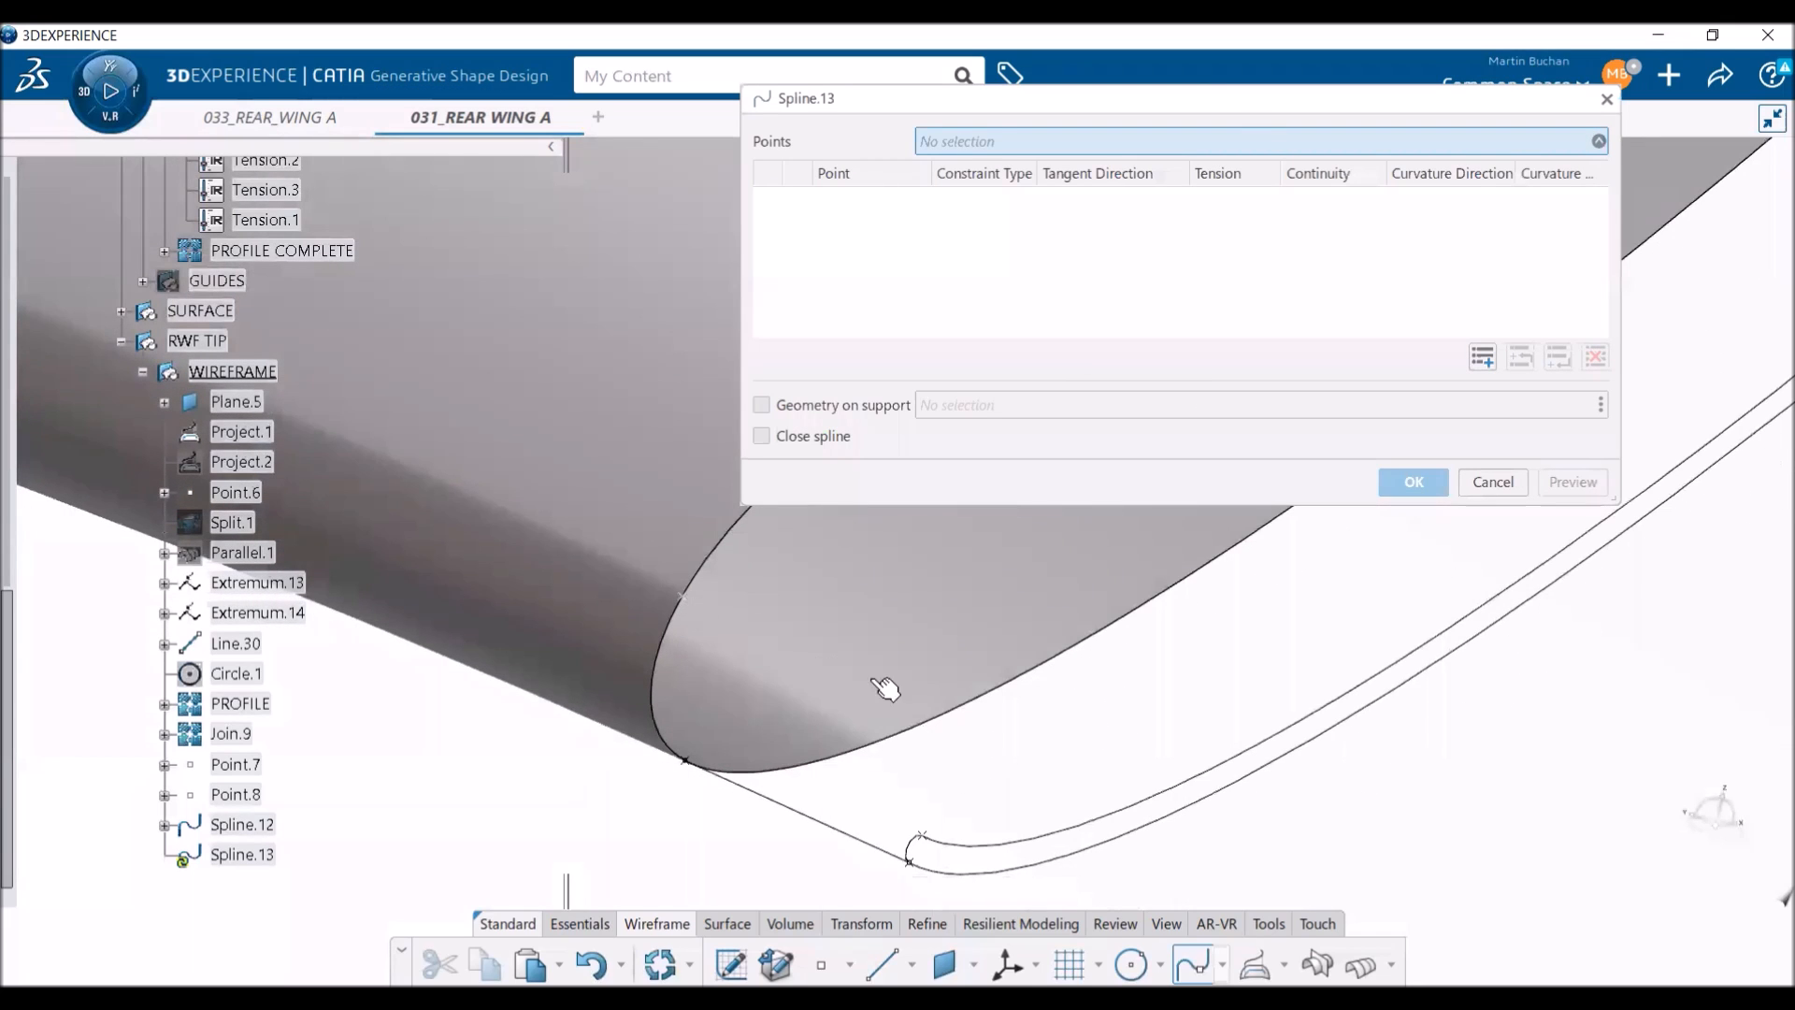
pyautogui.click(924, 838)
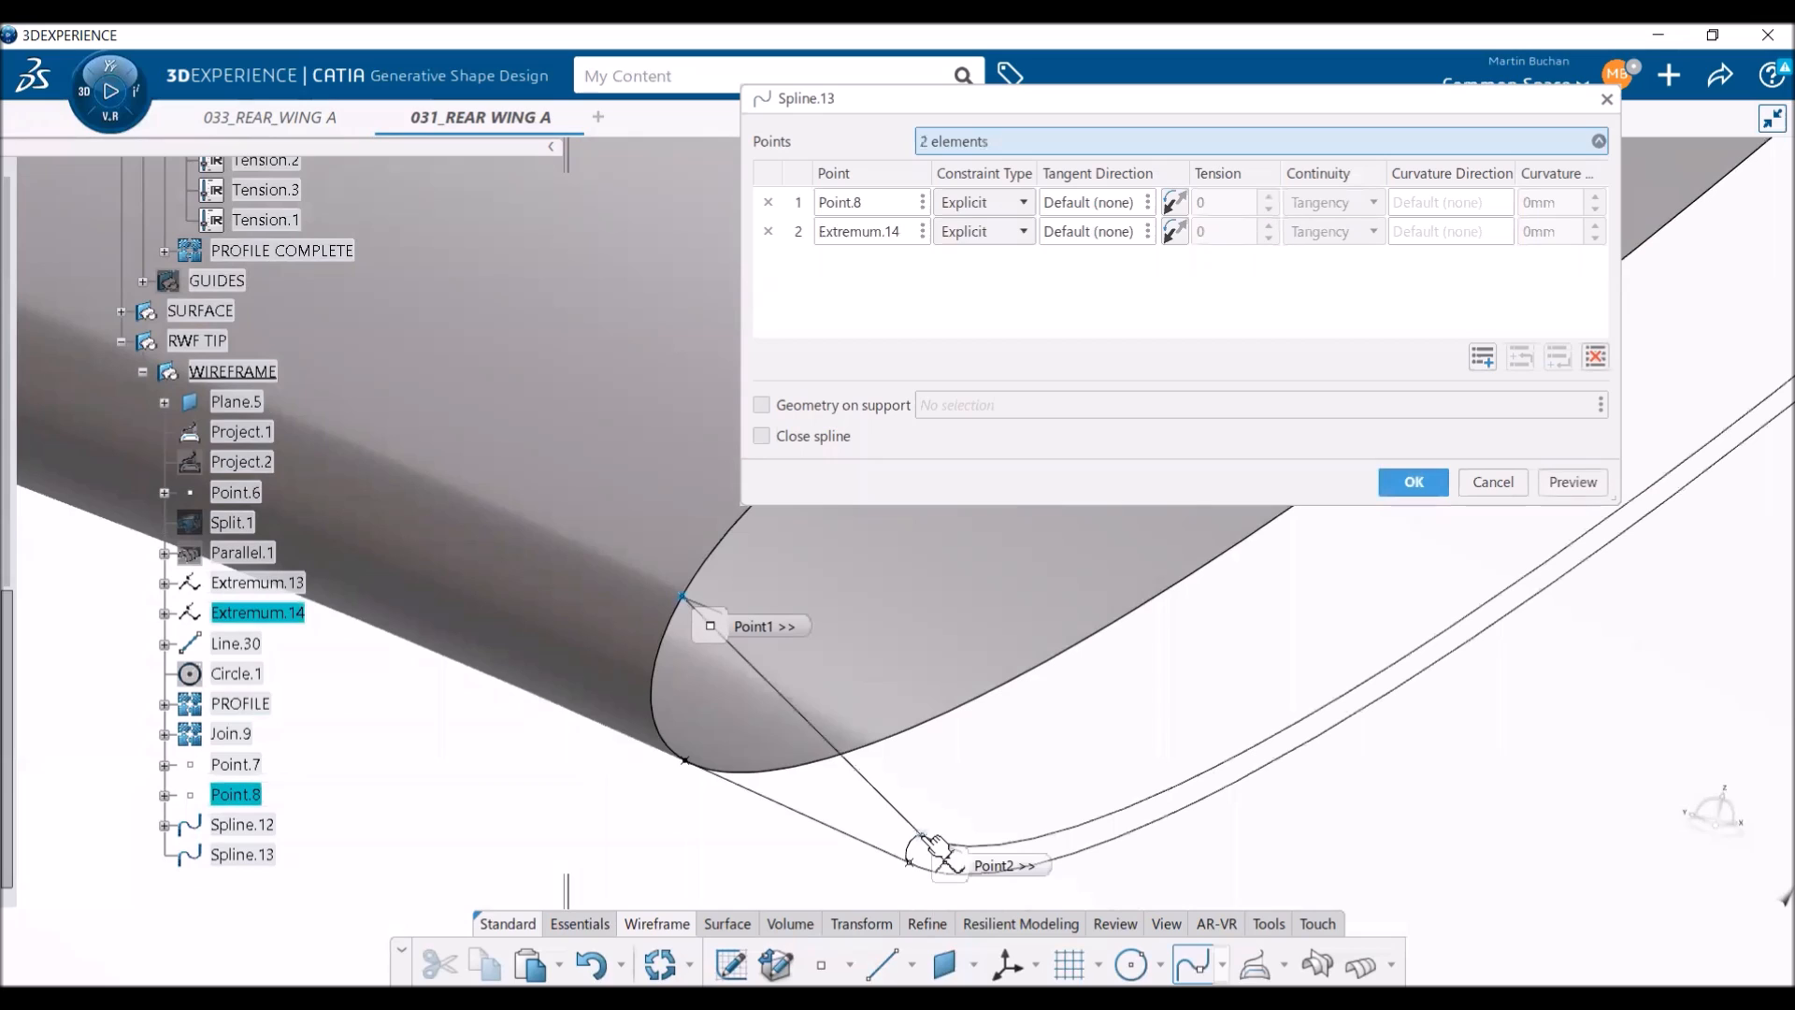
# - Set Y axis tangents at Point.8 and Extremum.14 and reverse the direction at both ends of the spline
pyautogui.rightClick(1082, 204)
pyautogui.click(1159, 273)
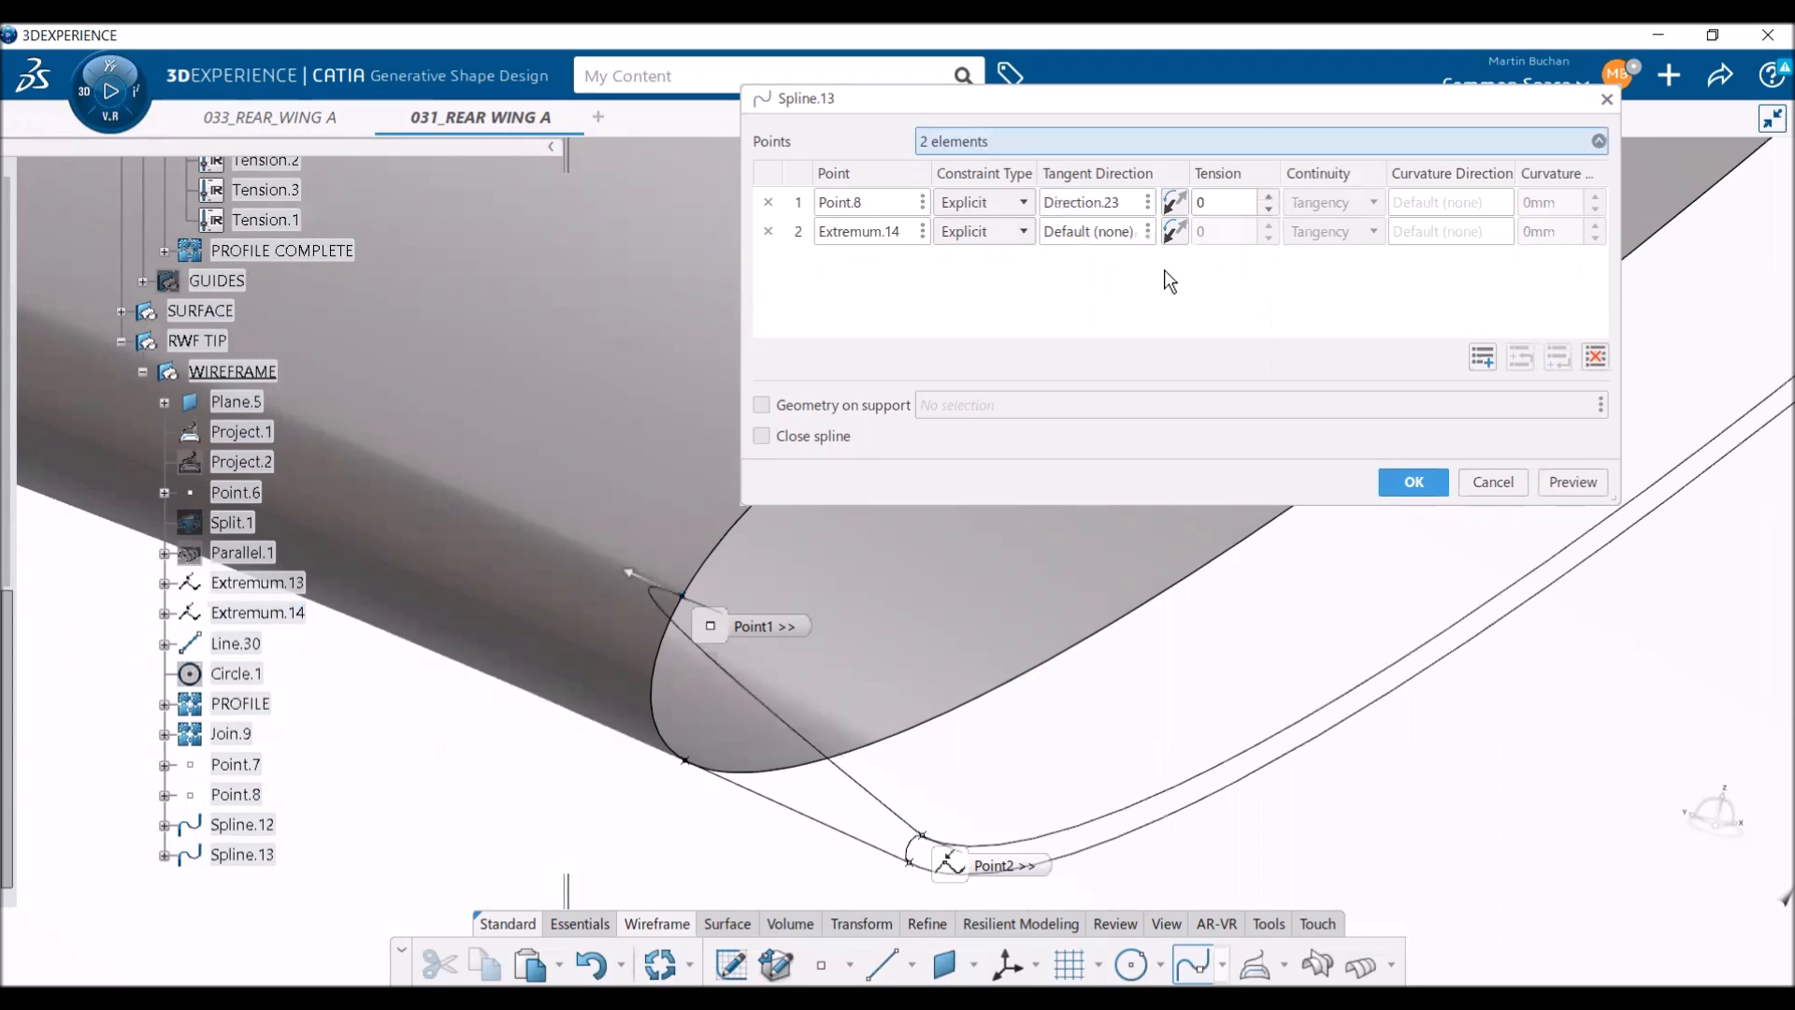
pyautogui.click(627, 574)
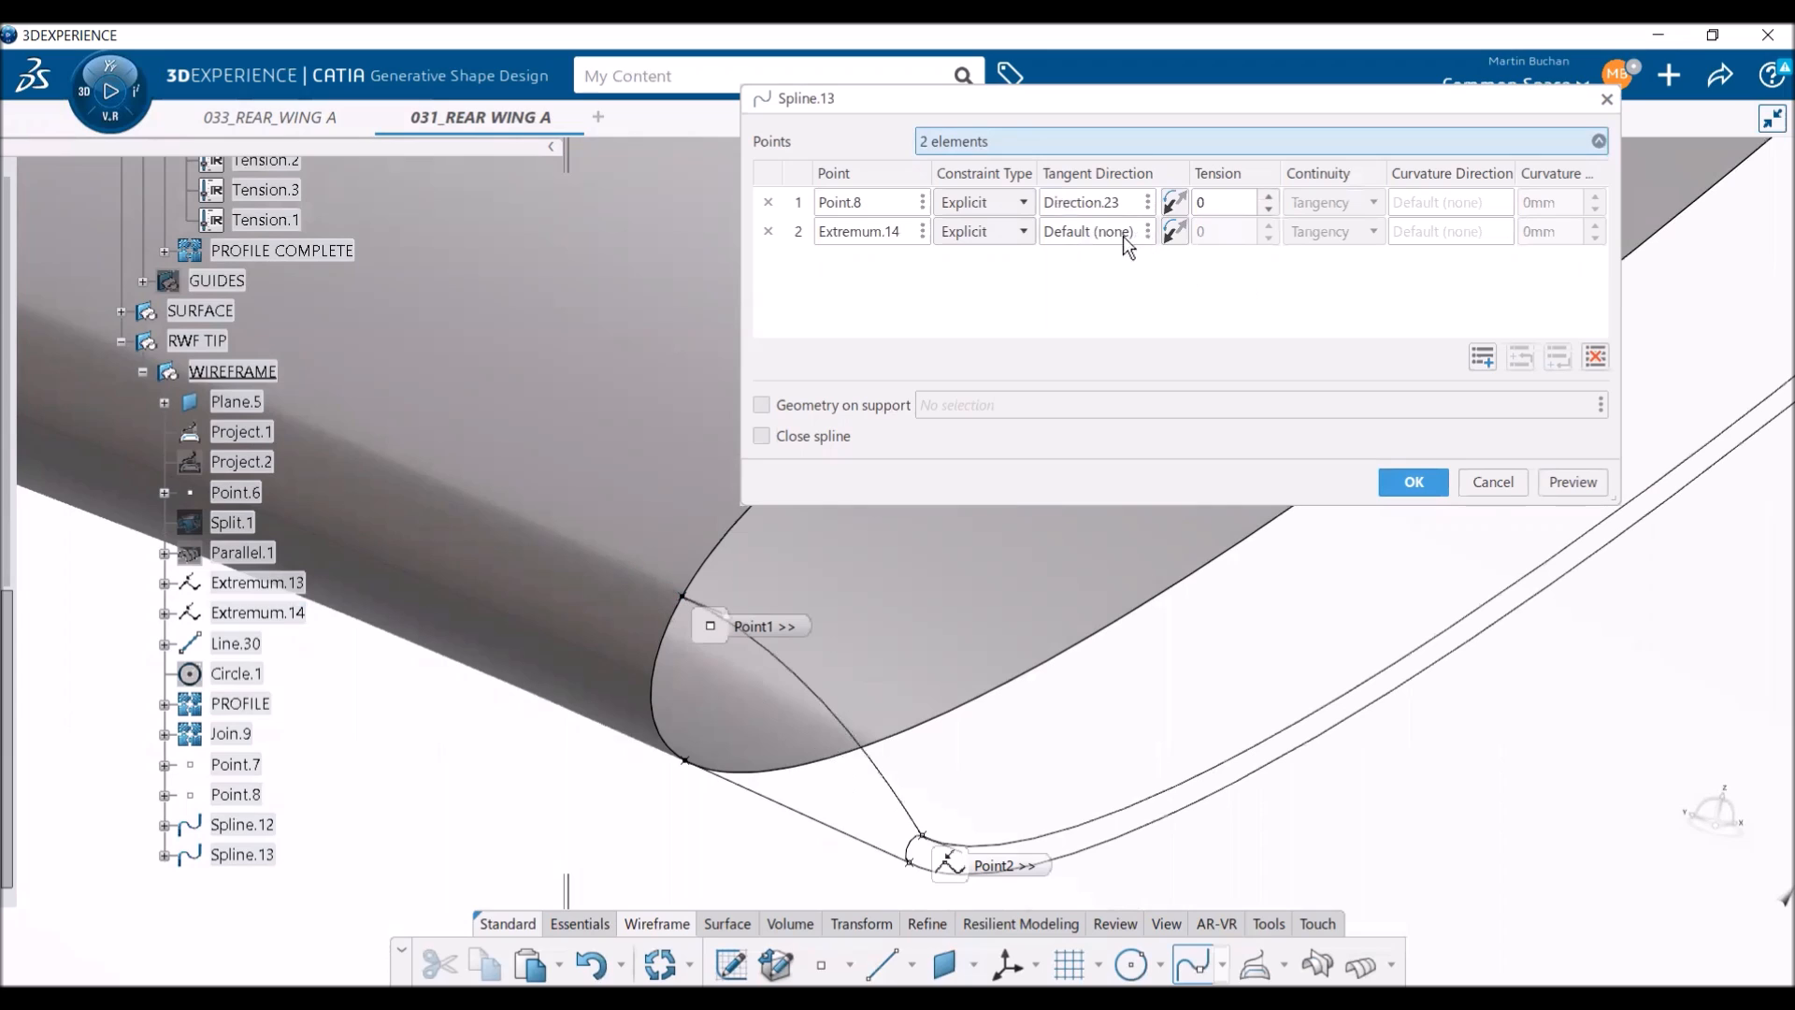
pyautogui.rightClick(1092, 234)
pyautogui.click(1152, 316)
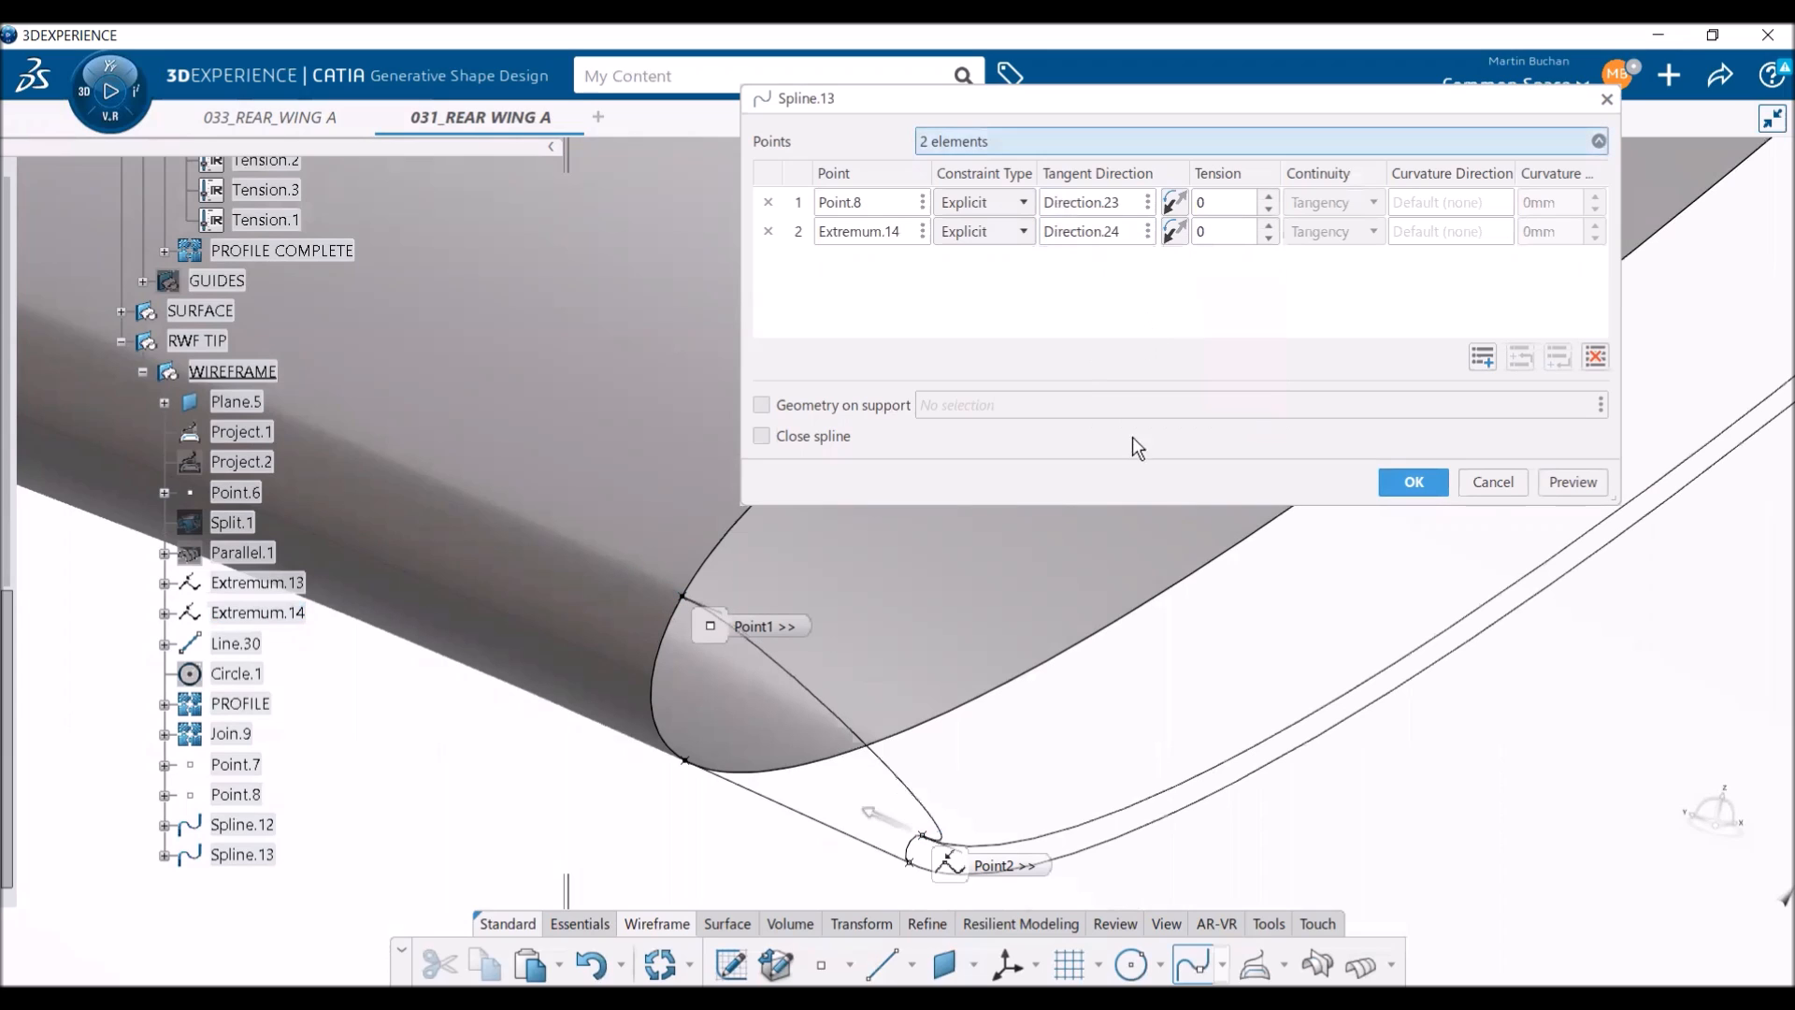
pyautogui.click(871, 819)
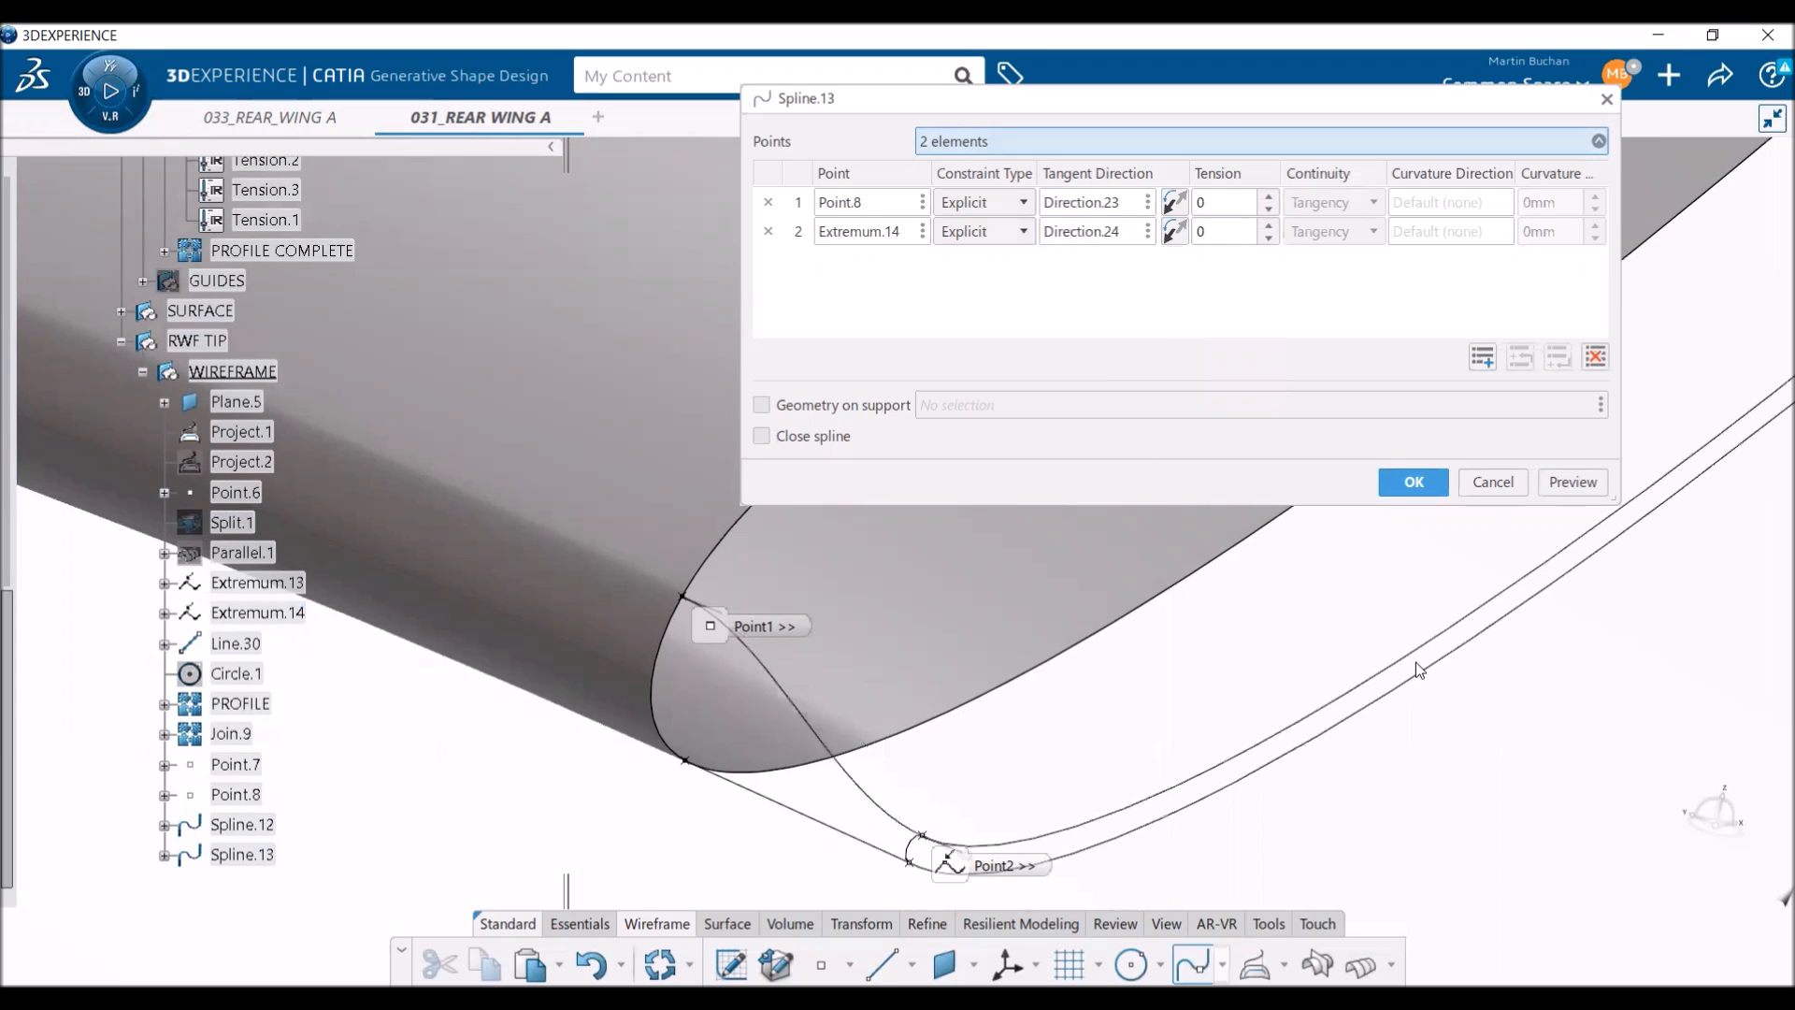
# - Show the hidden SECTION 2 geometrical set to expose its trailing edge points
pyautogui.moveTo(1242, 642); pyautogui.dragTo(1172, 693, button='middle')
pyautogui.moveTo(1353, 682); pyautogui.dragTo(1138, 773, button='middle')
pyautogui.moveTo(1326, 521); pyautogui.dragTo(1152, 709, button='middle')
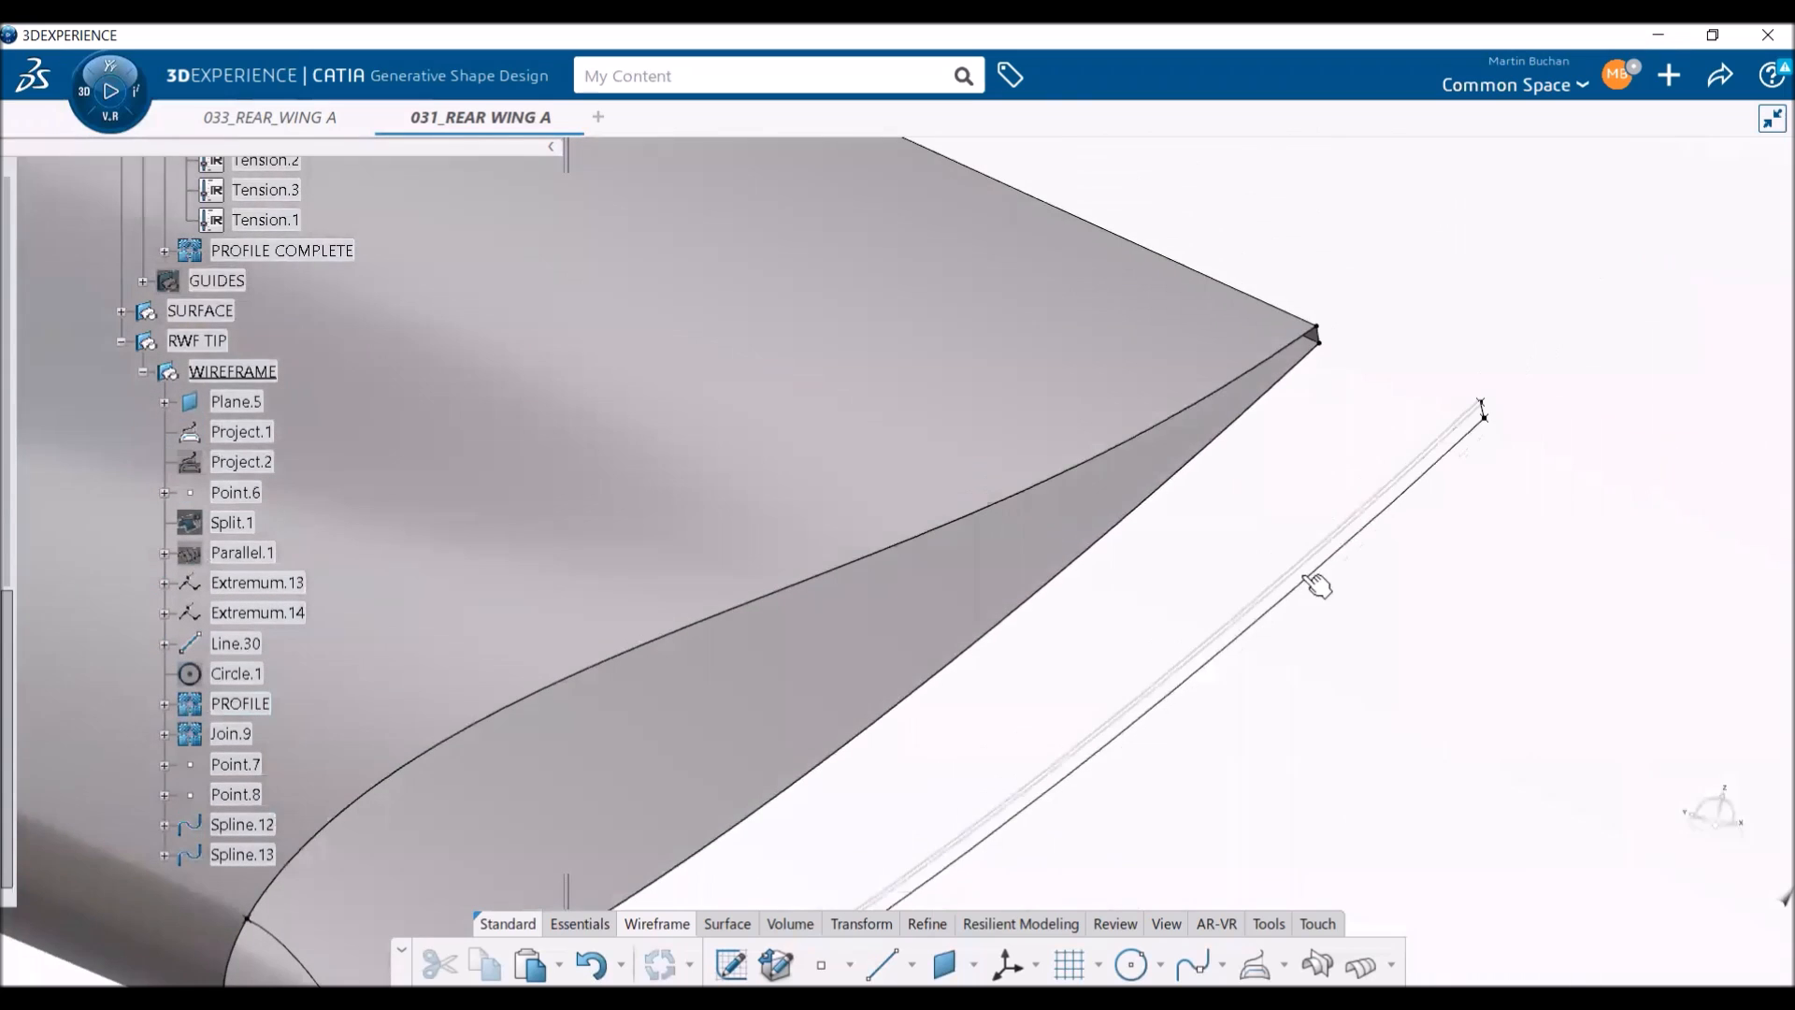
pyautogui.scroll(1, 271, 316)
pyautogui.scroll(4, 271, 316)
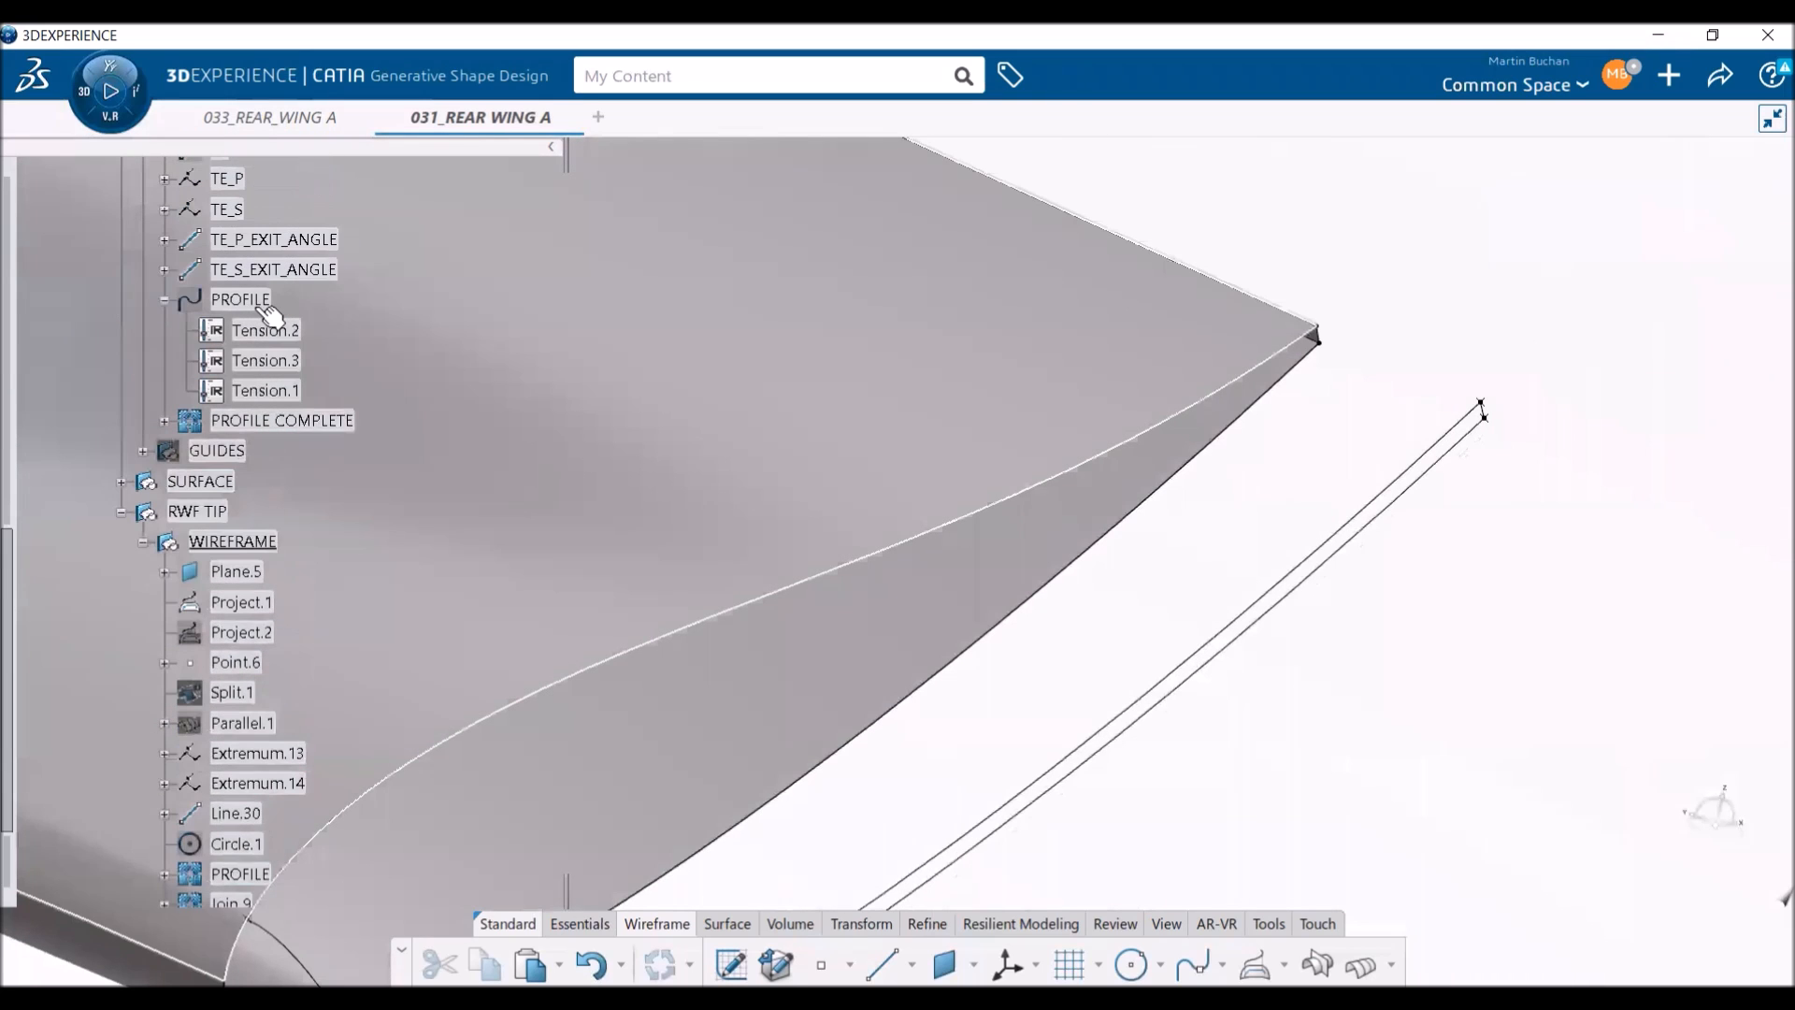
pyautogui.scroll(4, 265, 355)
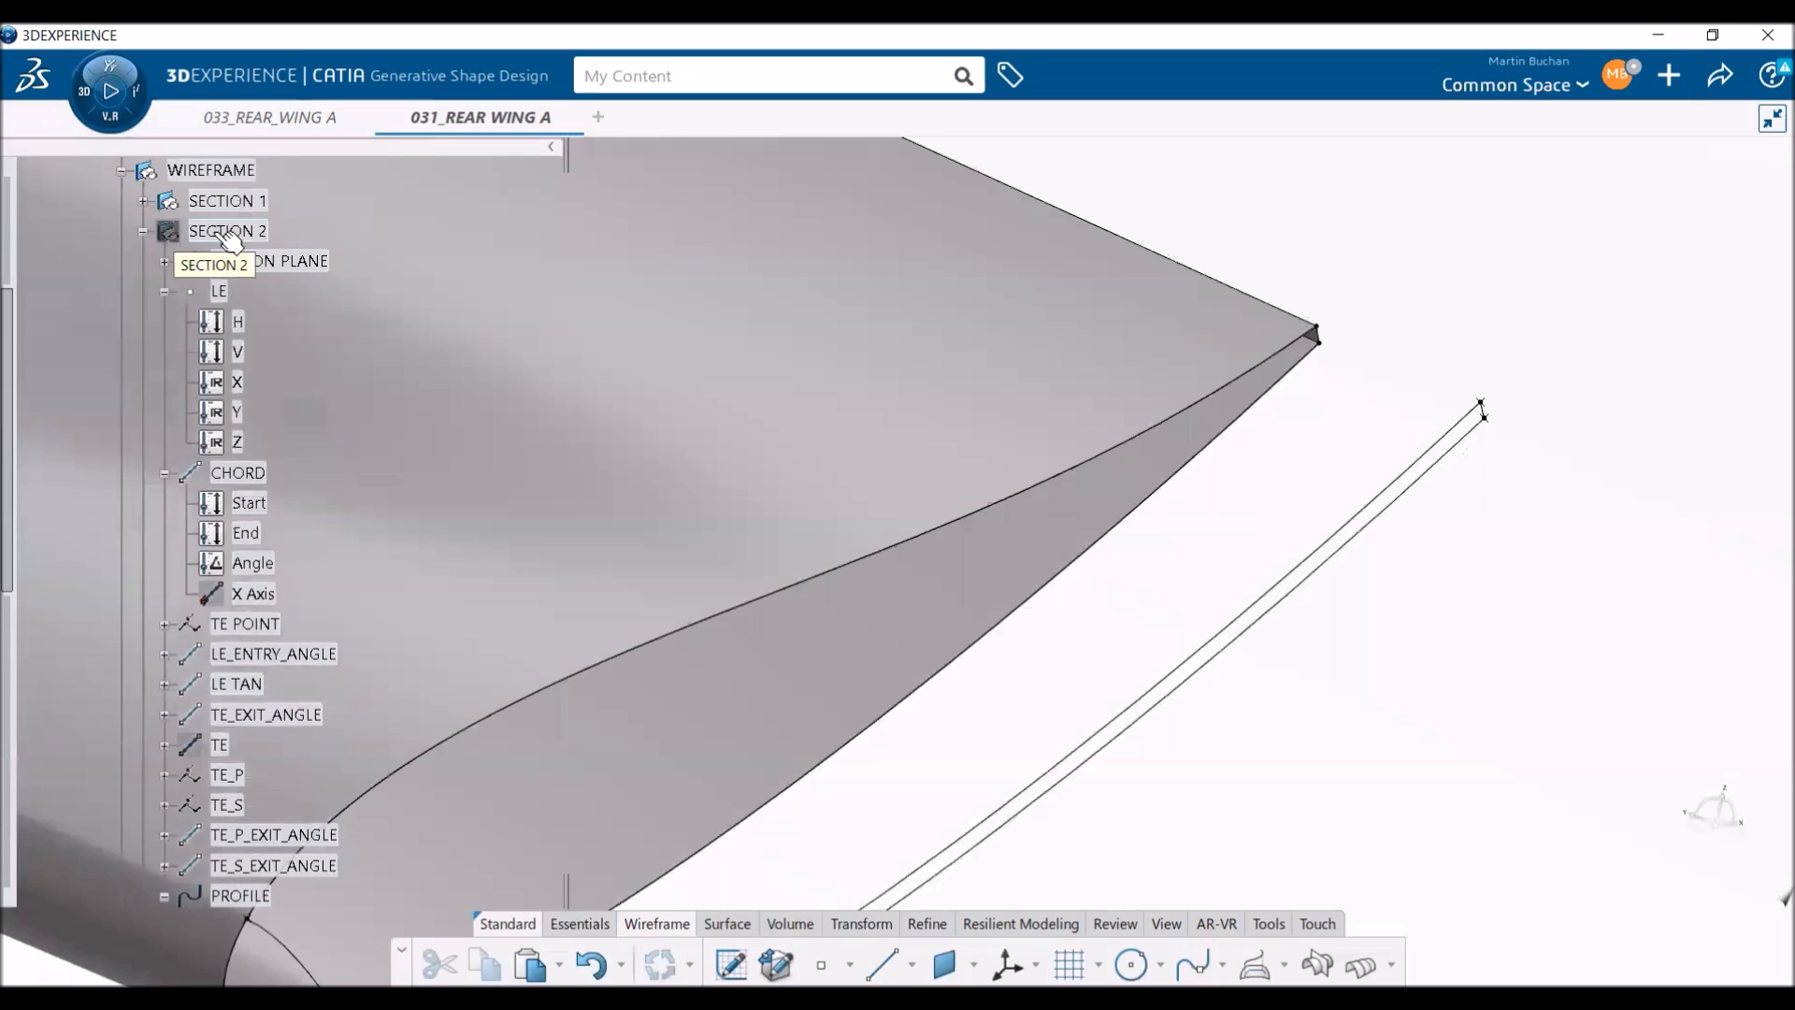
pyautogui.click(283, 316)
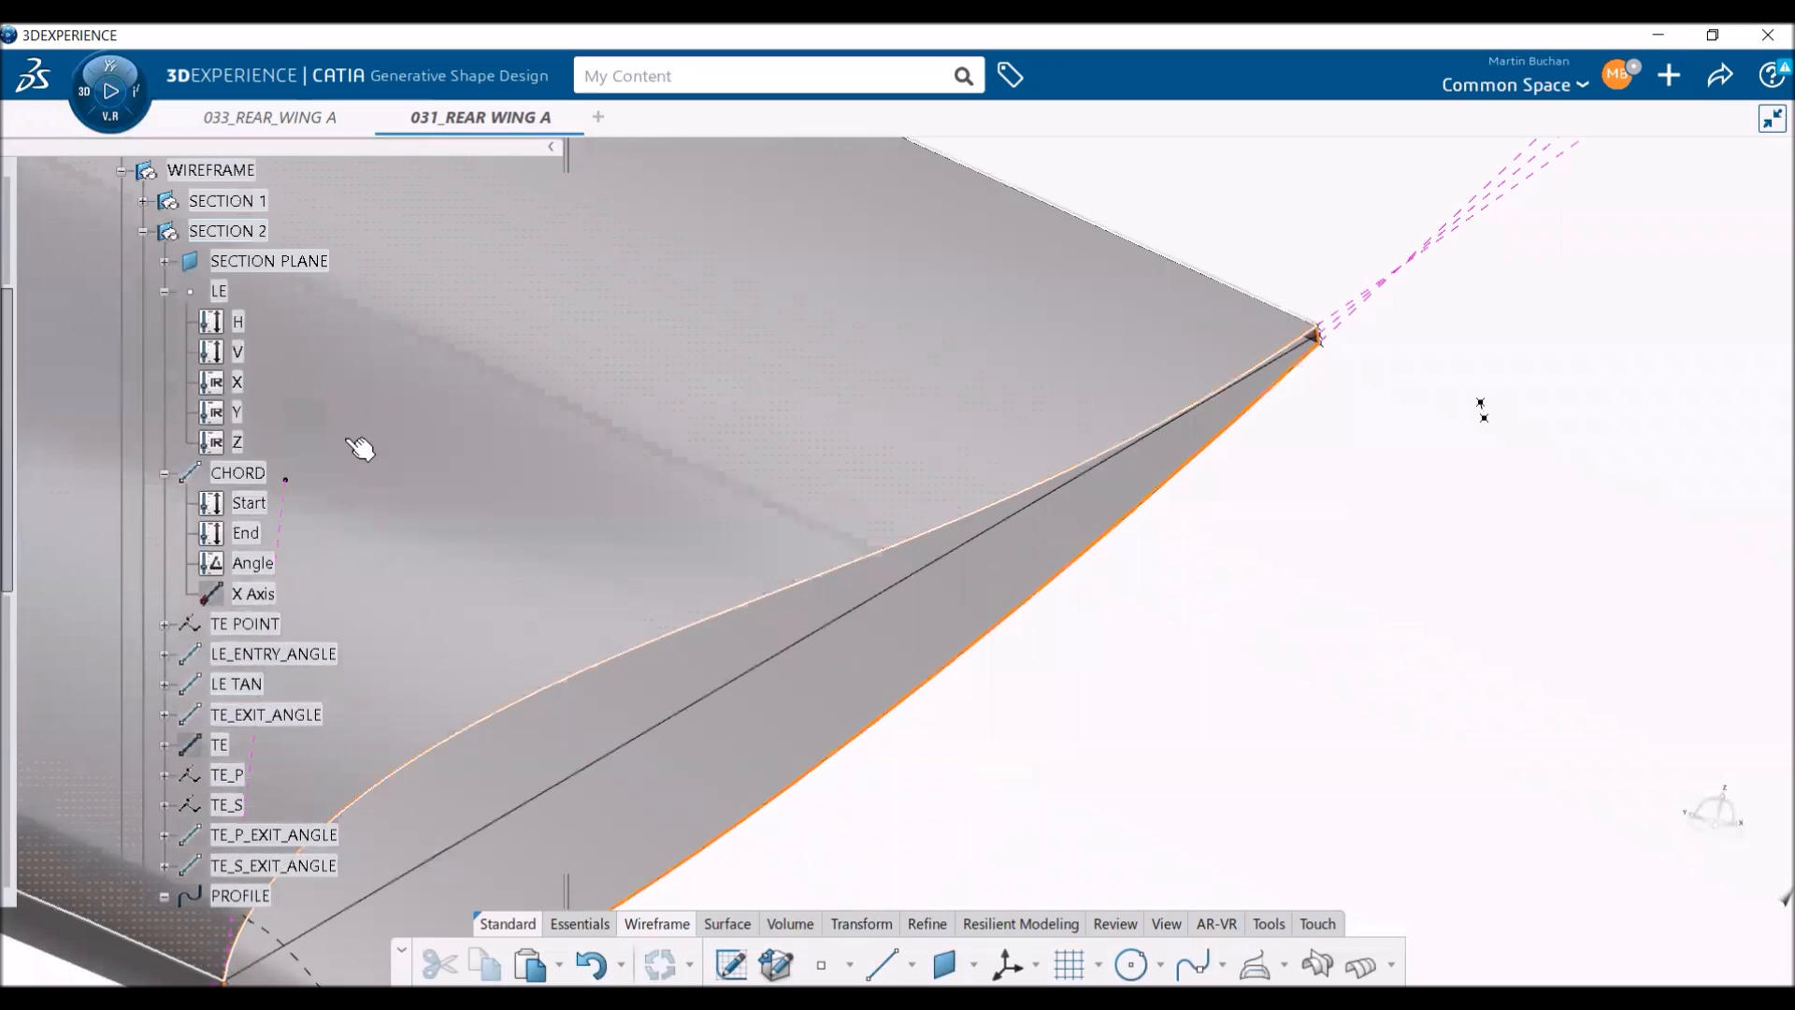
# - Collapse the LE, CHORD and PROFILE branches of SECTION 2 in the tree
pyautogui.click(165, 291)
pyautogui.click(163, 322)
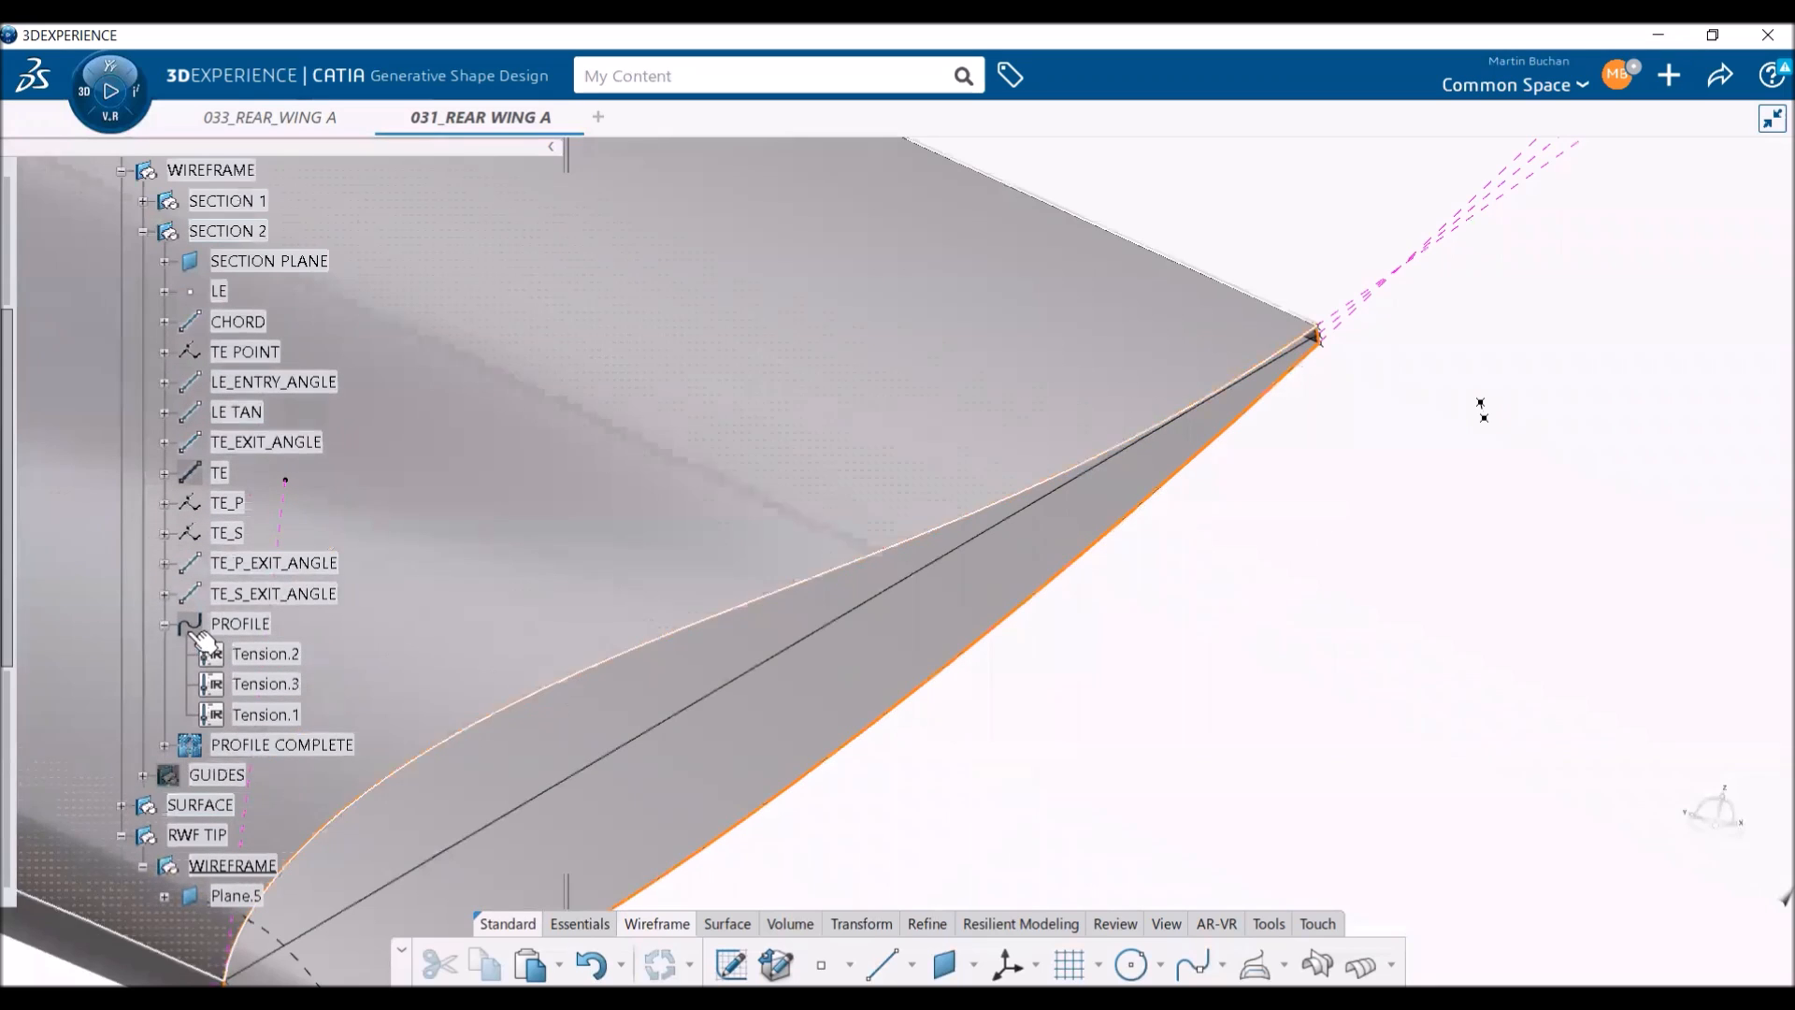
pyautogui.click(164, 624)
pyautogui.scroll(-5, 428, 720)
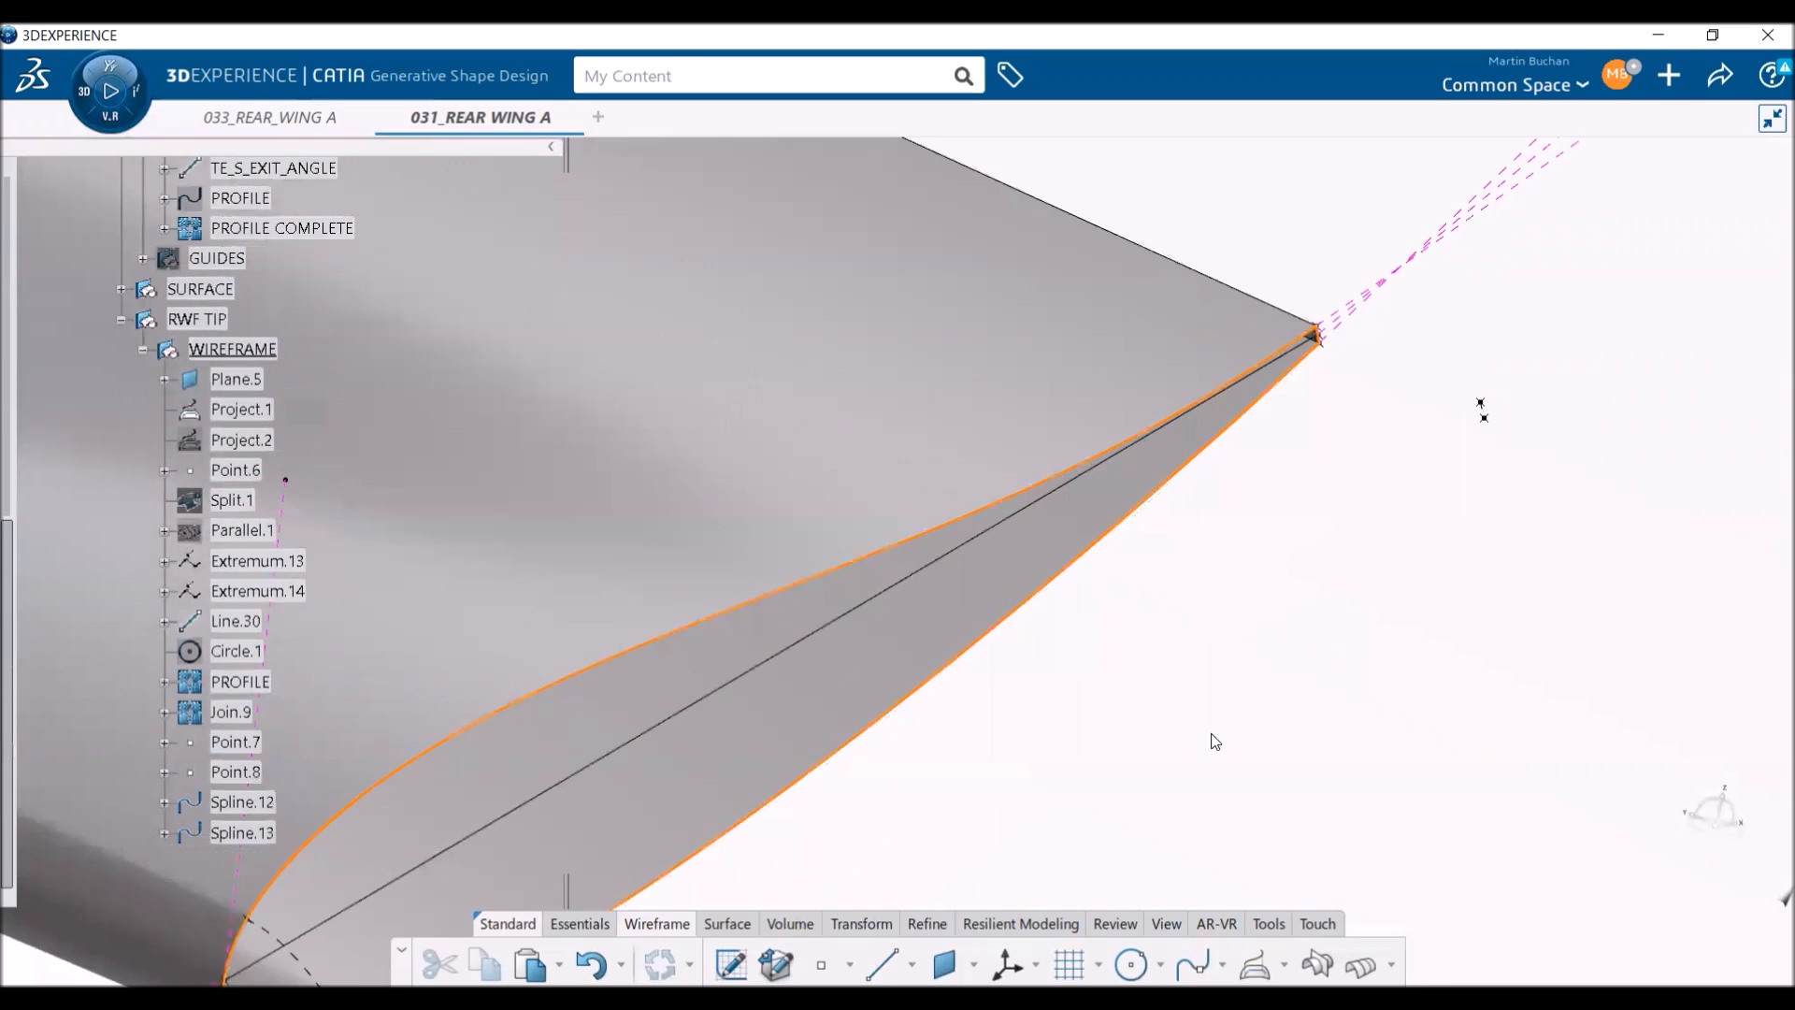
pyautogui.scroll(-4, 361, 609)
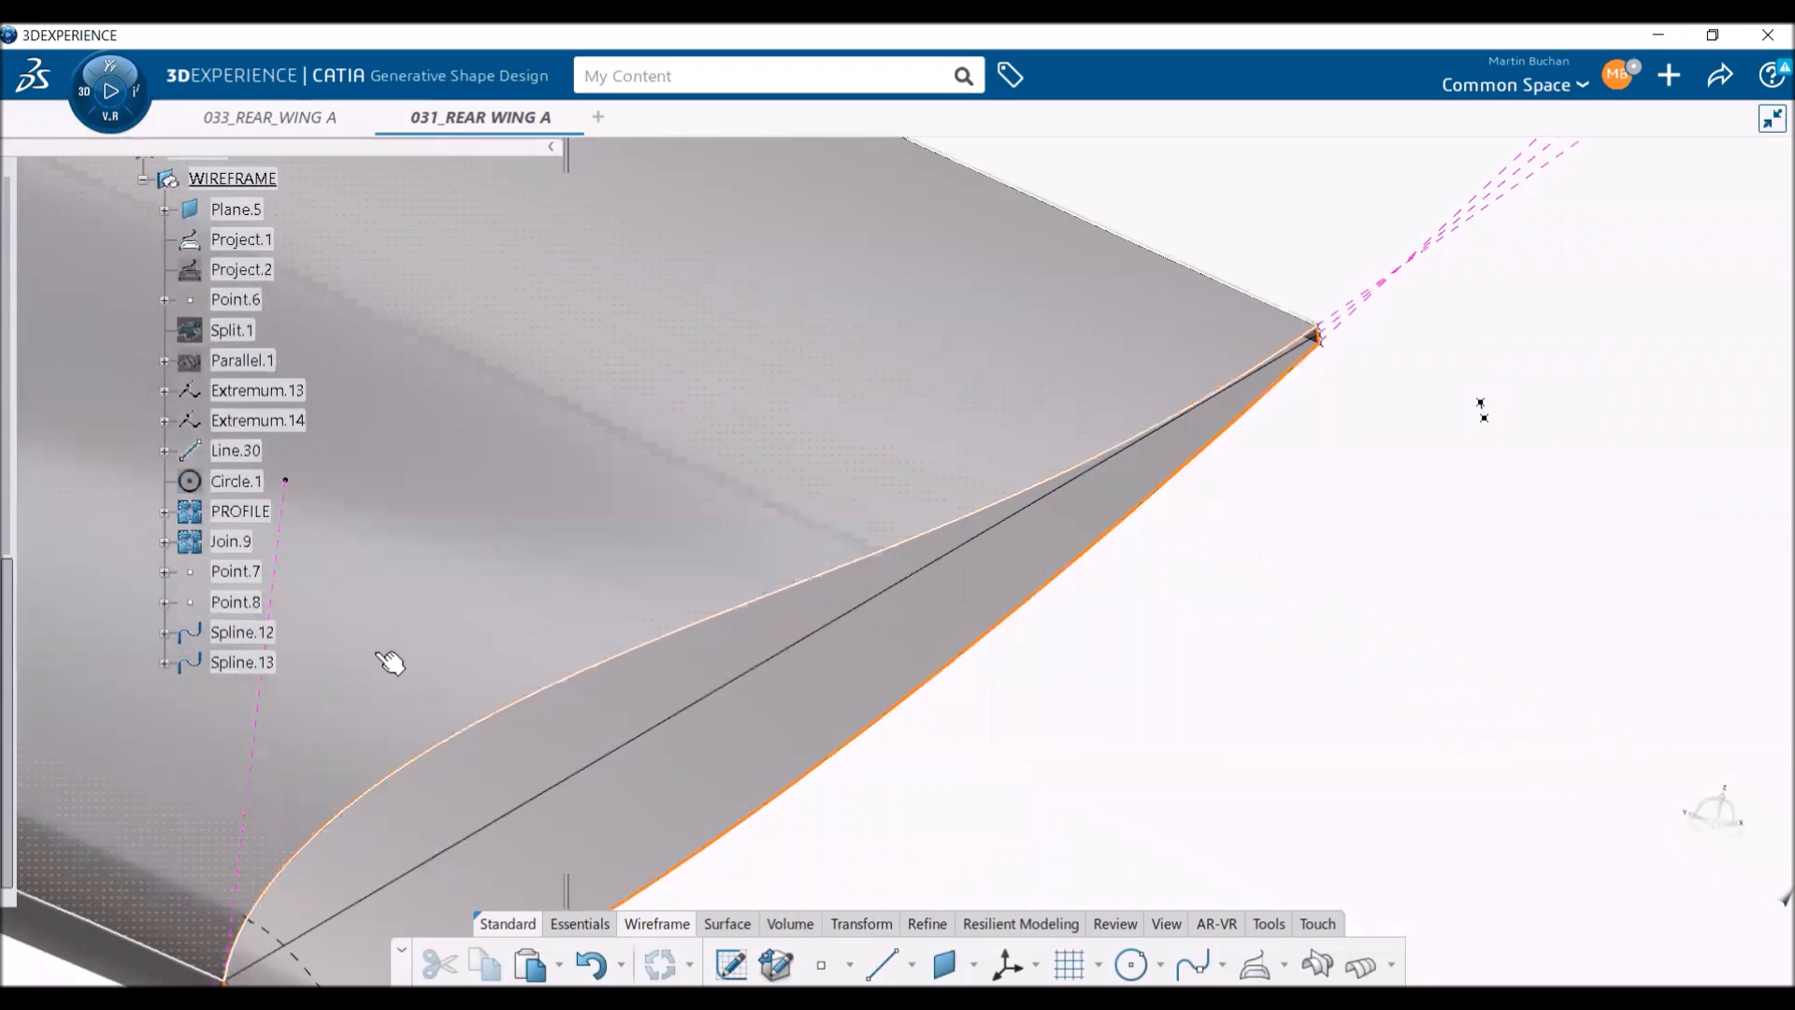
pyautogui.scroll(3, 293, 530)
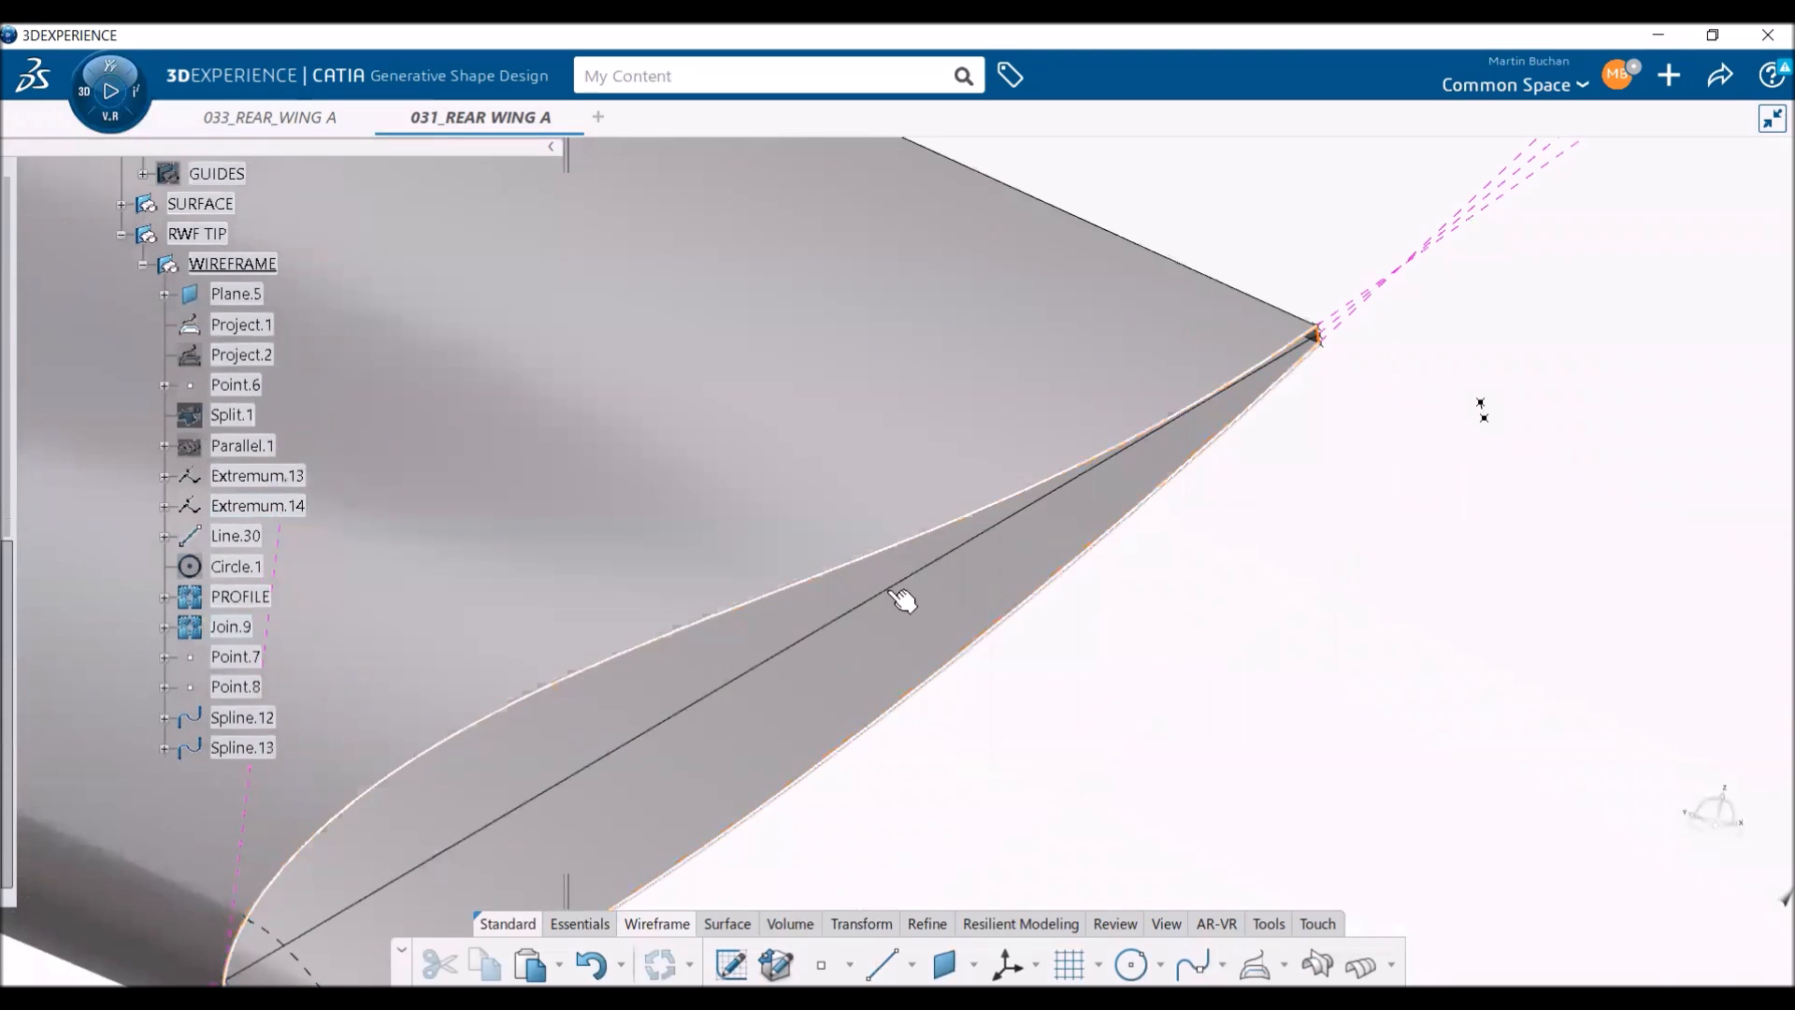
# - Start a trailing edge spline from SECTION 2's TE_P point to Extremum.13 on the tip profile
pyautogui.click(1193, 963)
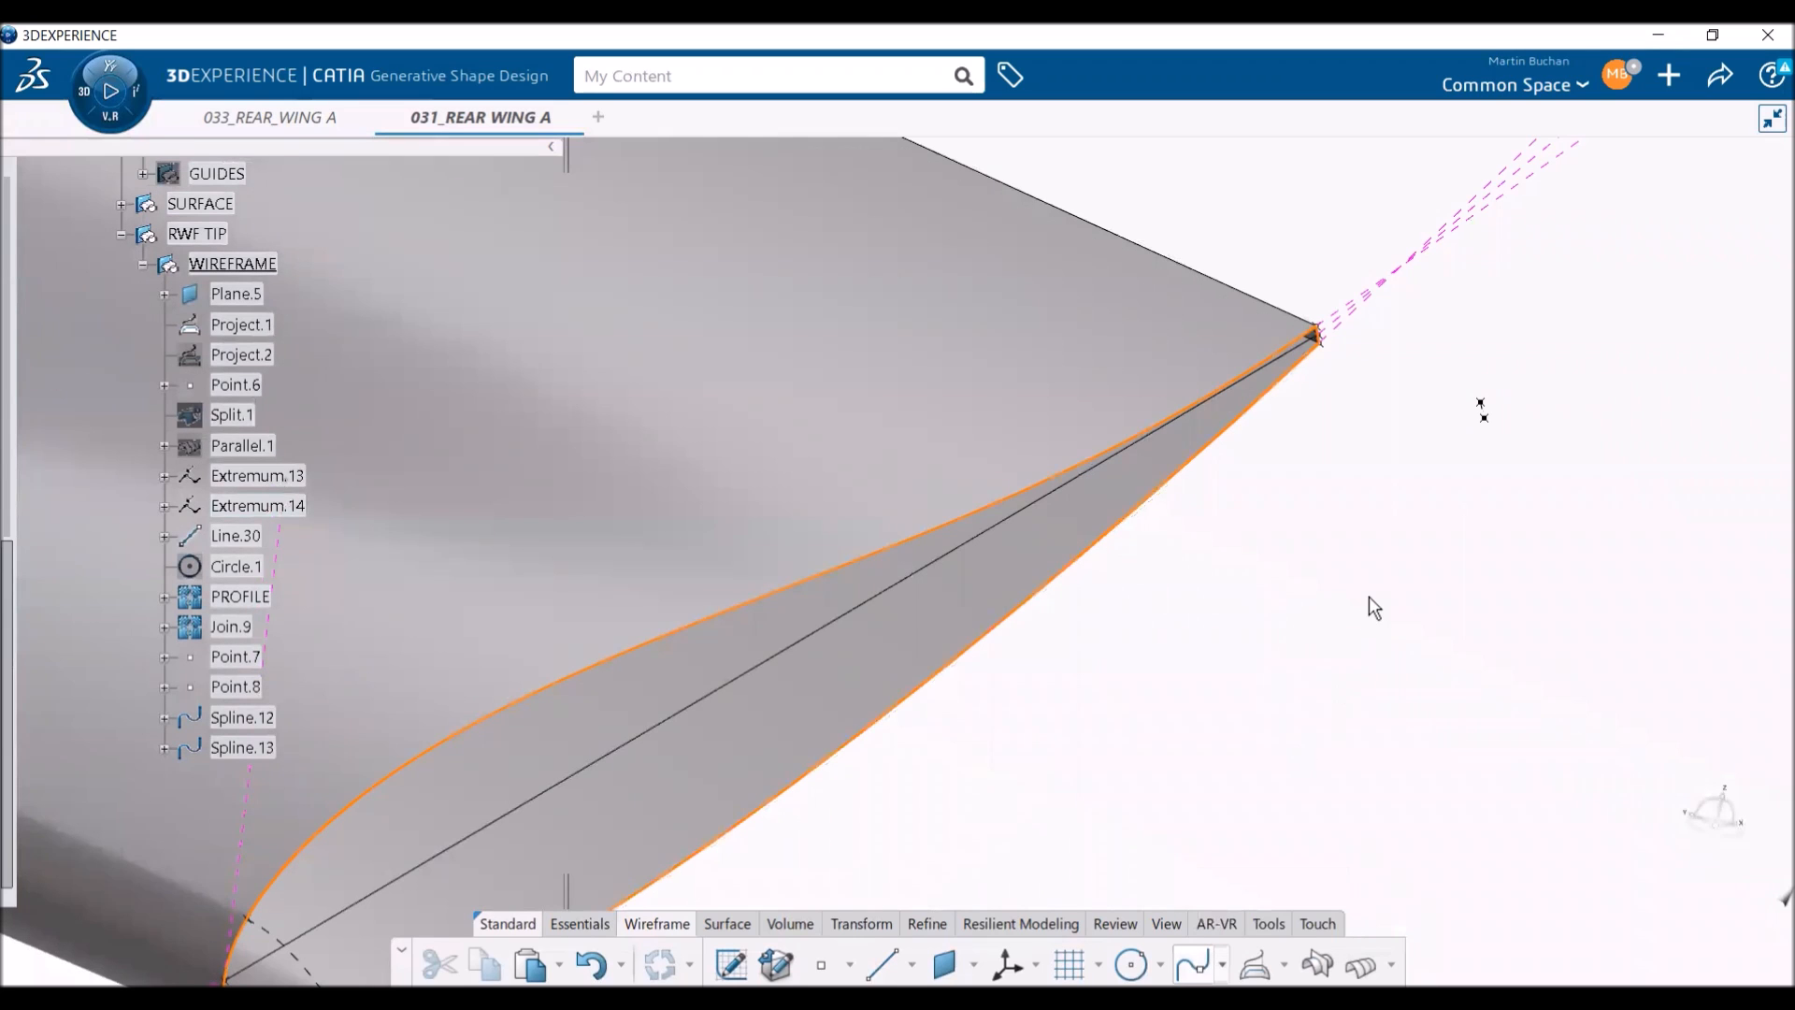
pyautogui.scroll(5, 420, 393)
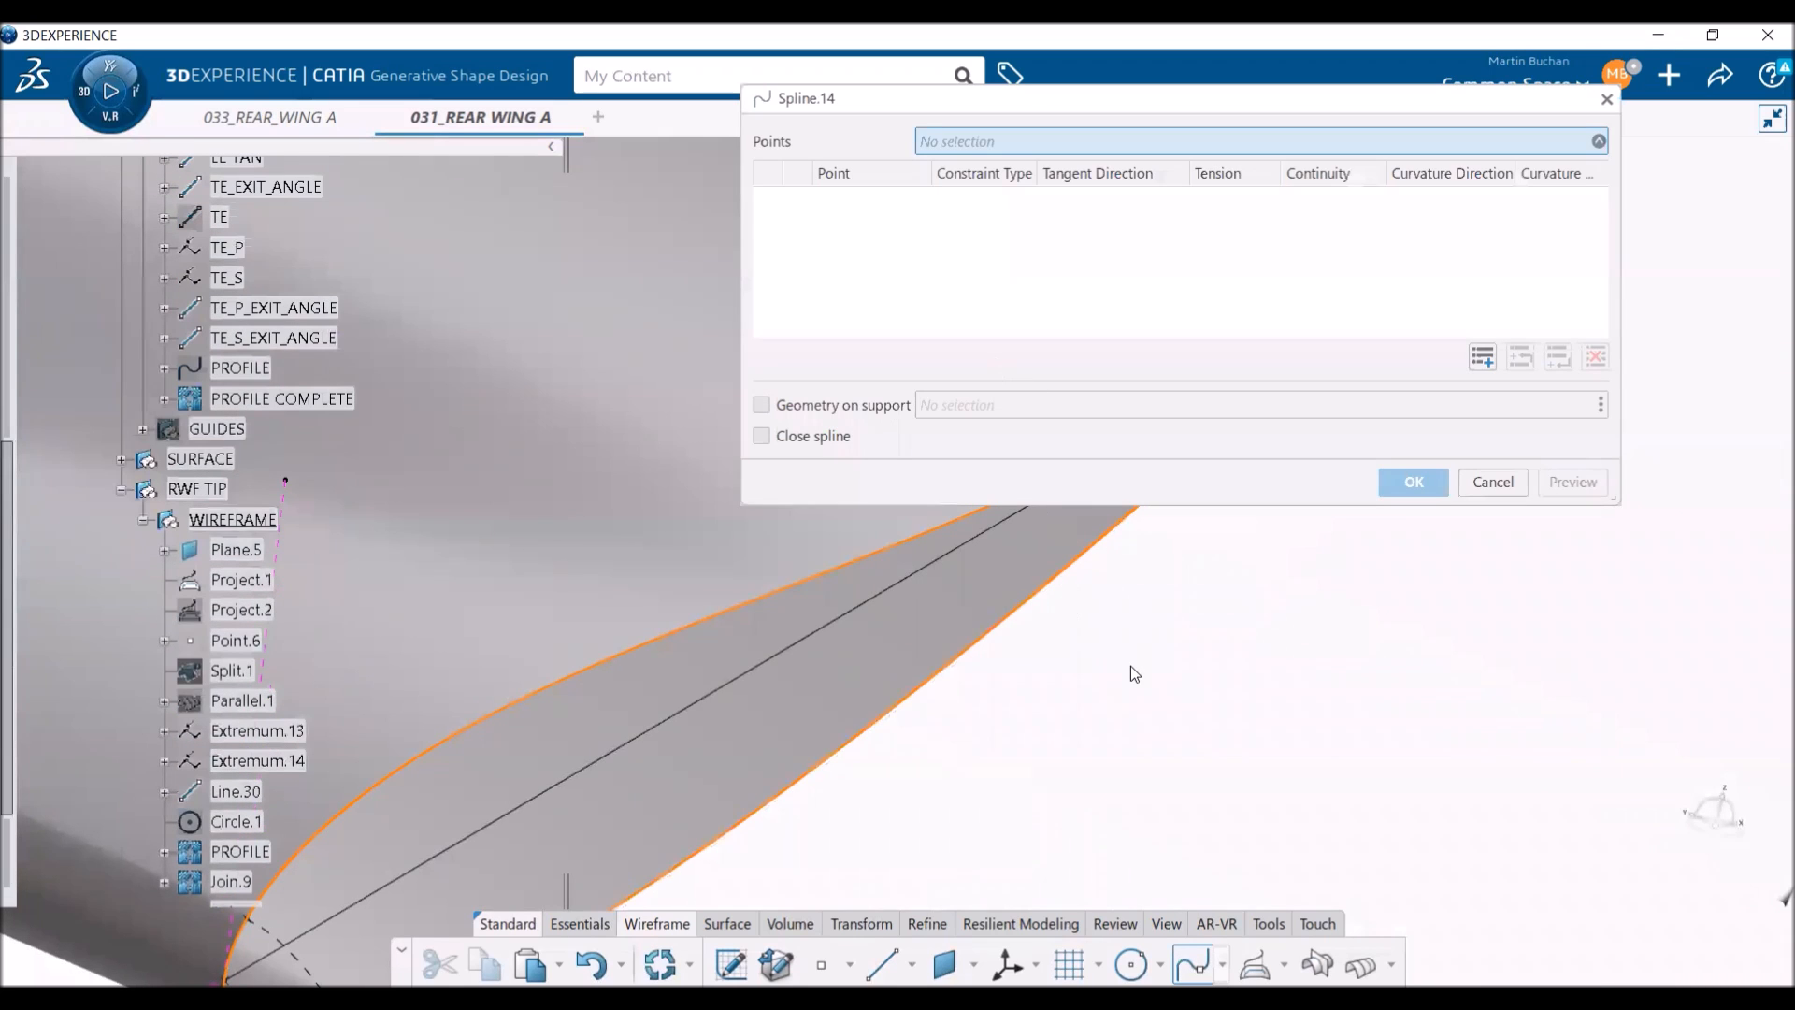
pyautogui.scroll(-5, 1134, 674)
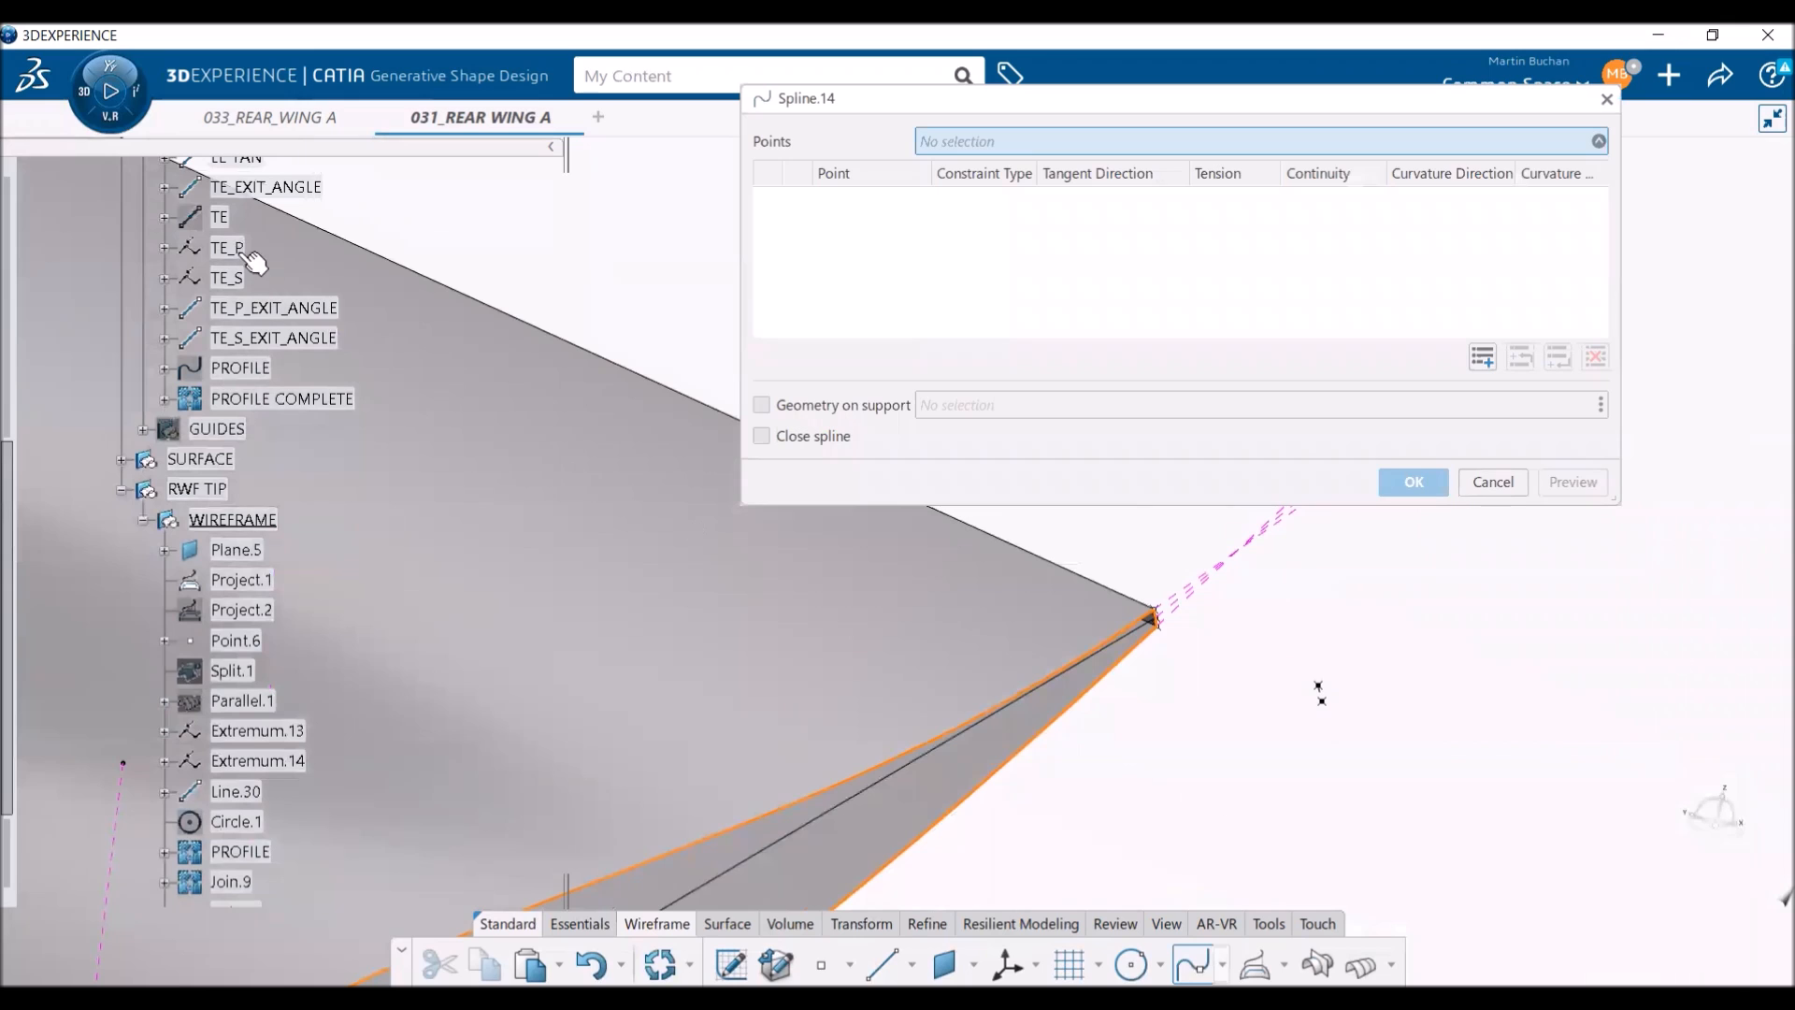
pyautogui.click(229, 248)
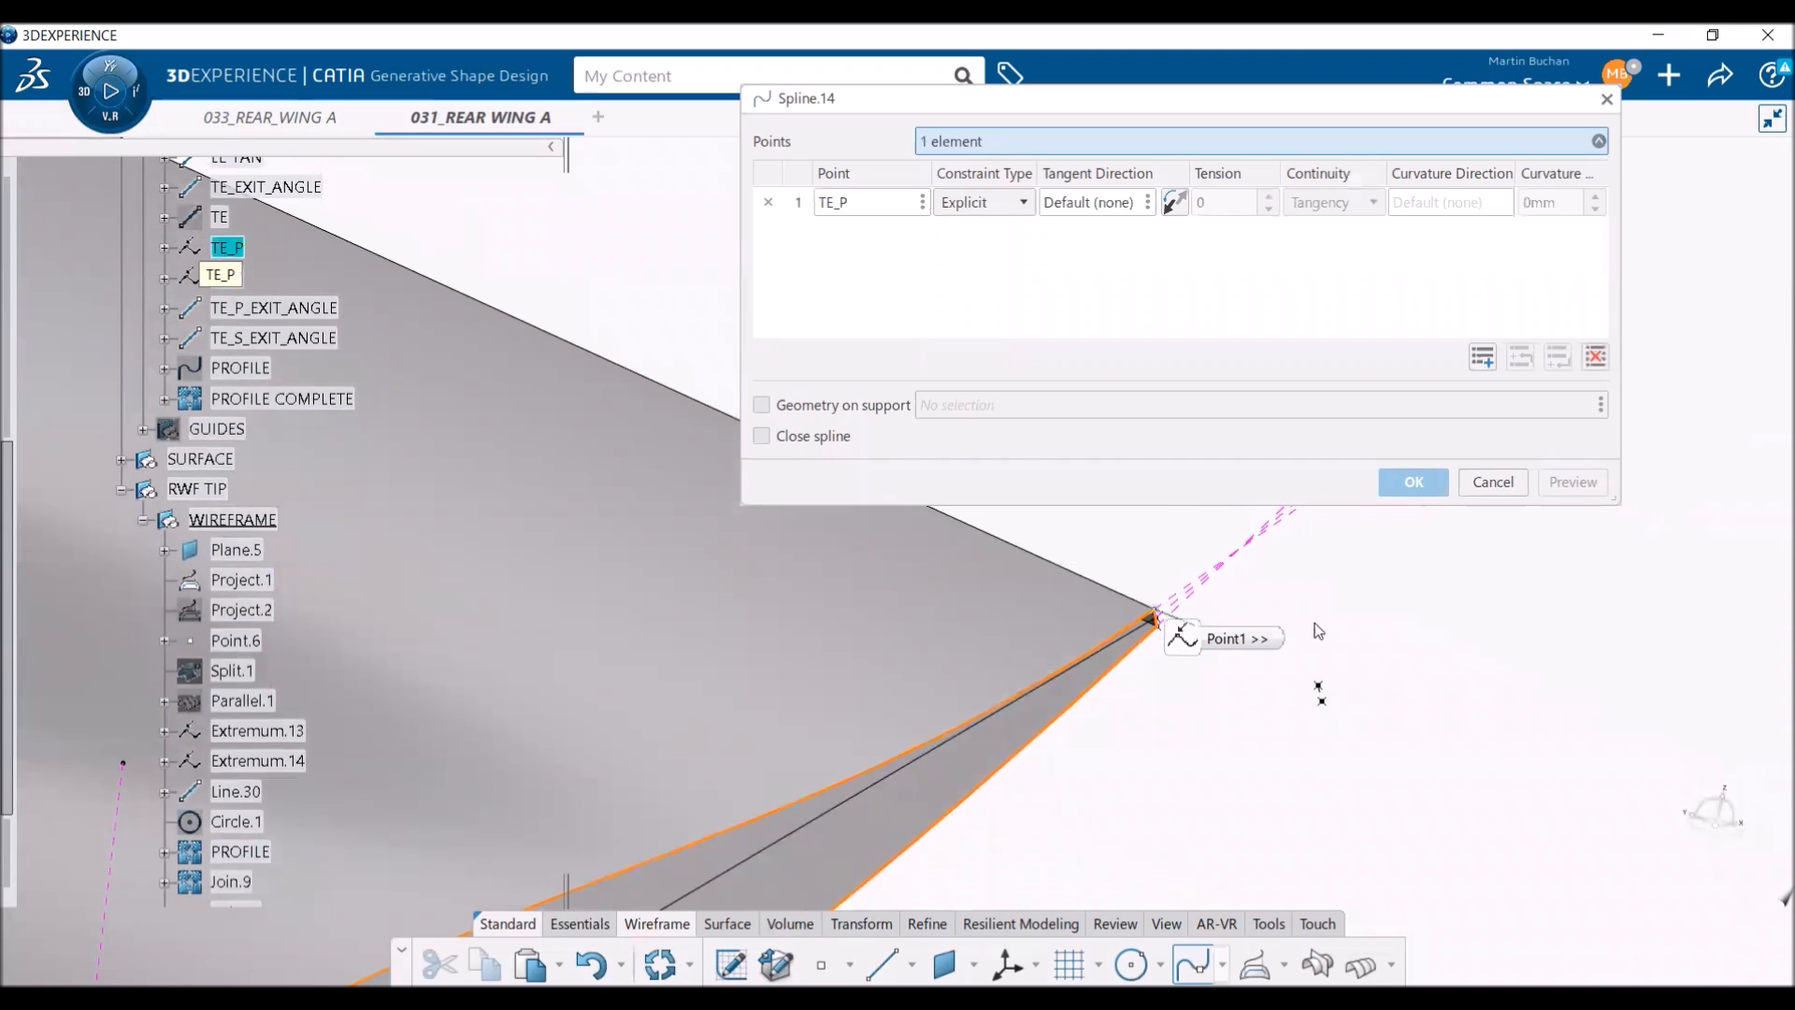
pyautogui.click(1320, 689)
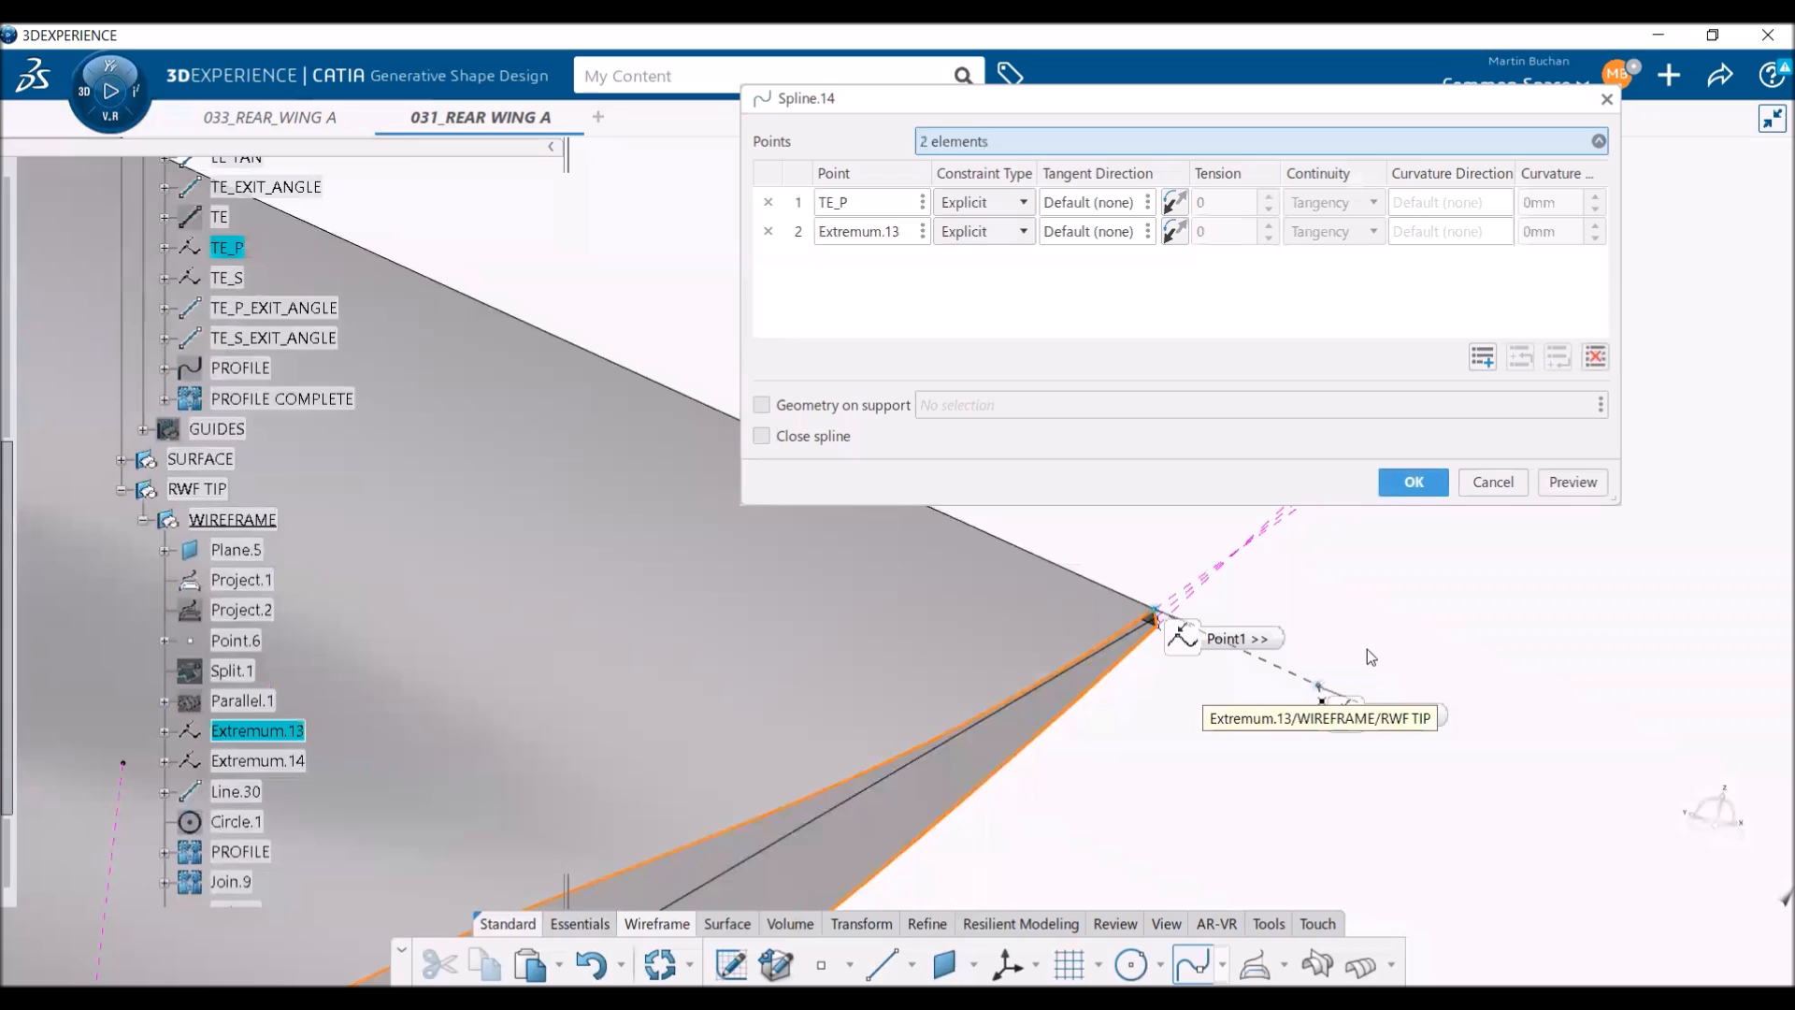
# - Set Y axis tangents at TE_P and Extremum.13, reverse the direction at Extremum.13 and finish the spline
pyautogui.rightClick(1097, 204)
pyautogui.click(1154, 282)
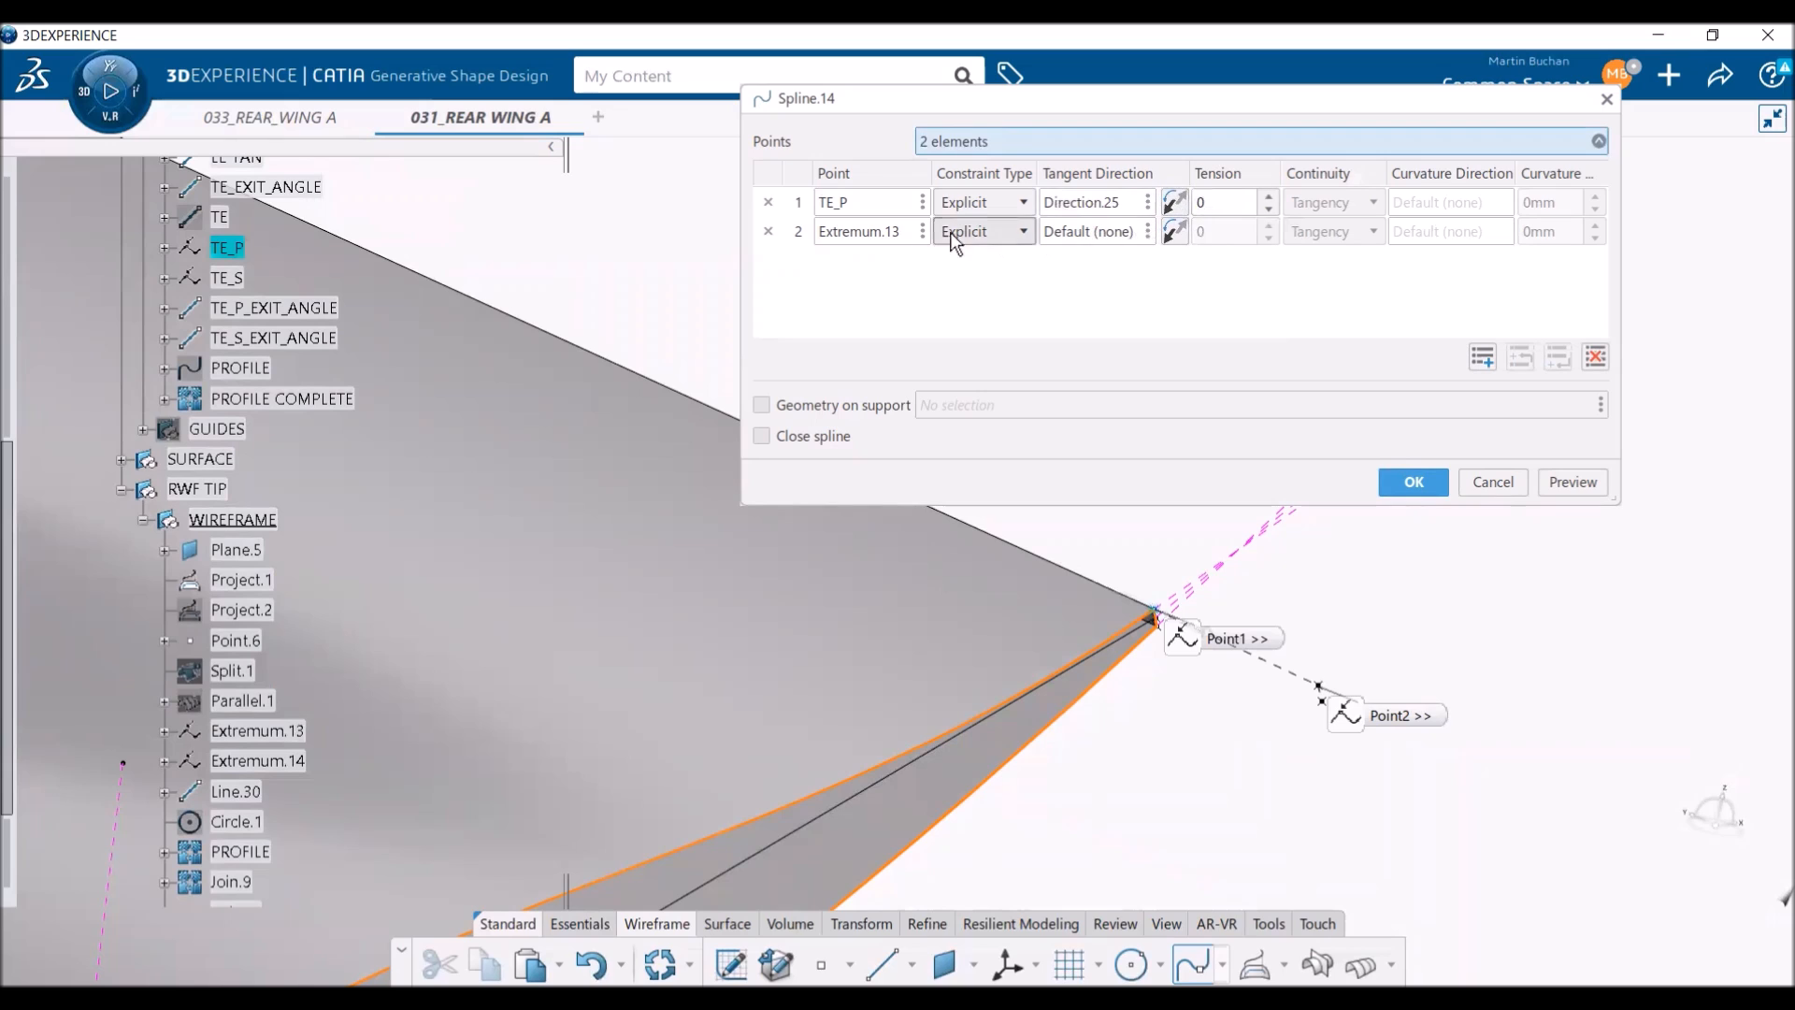
pyautogui.rightClick(1101, 233)
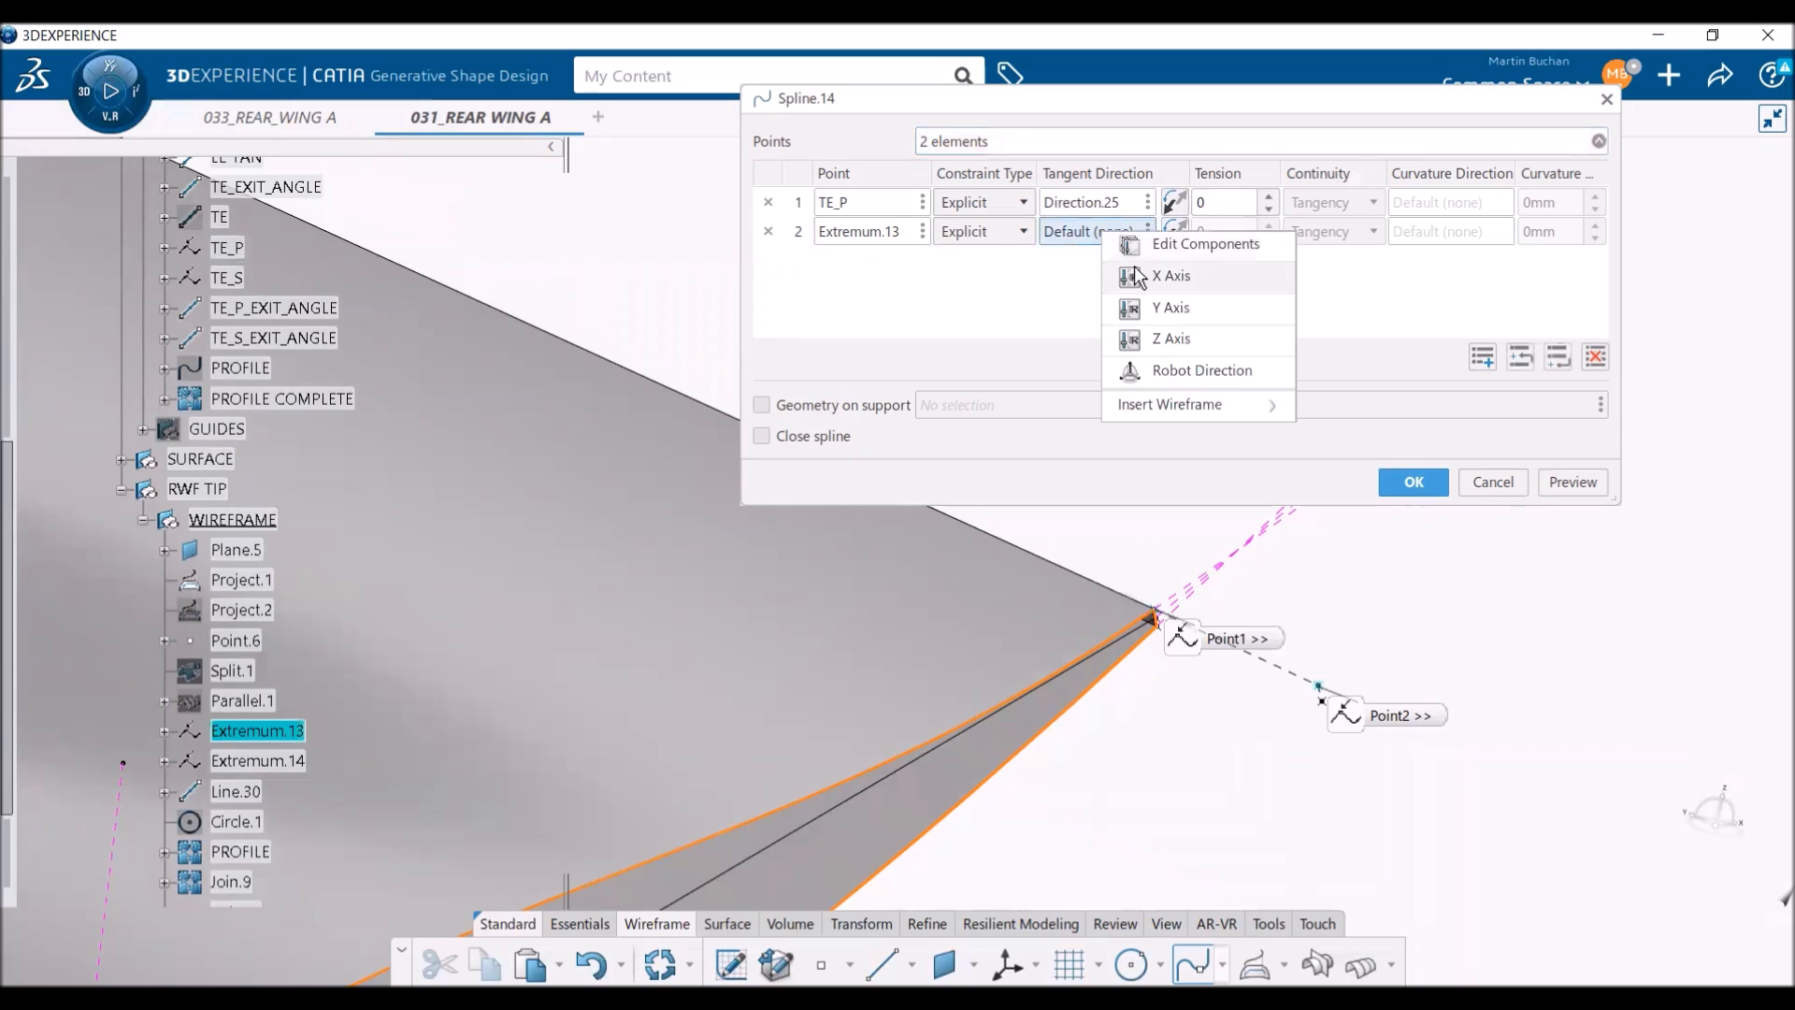
pyautogui.click(1146, 308)
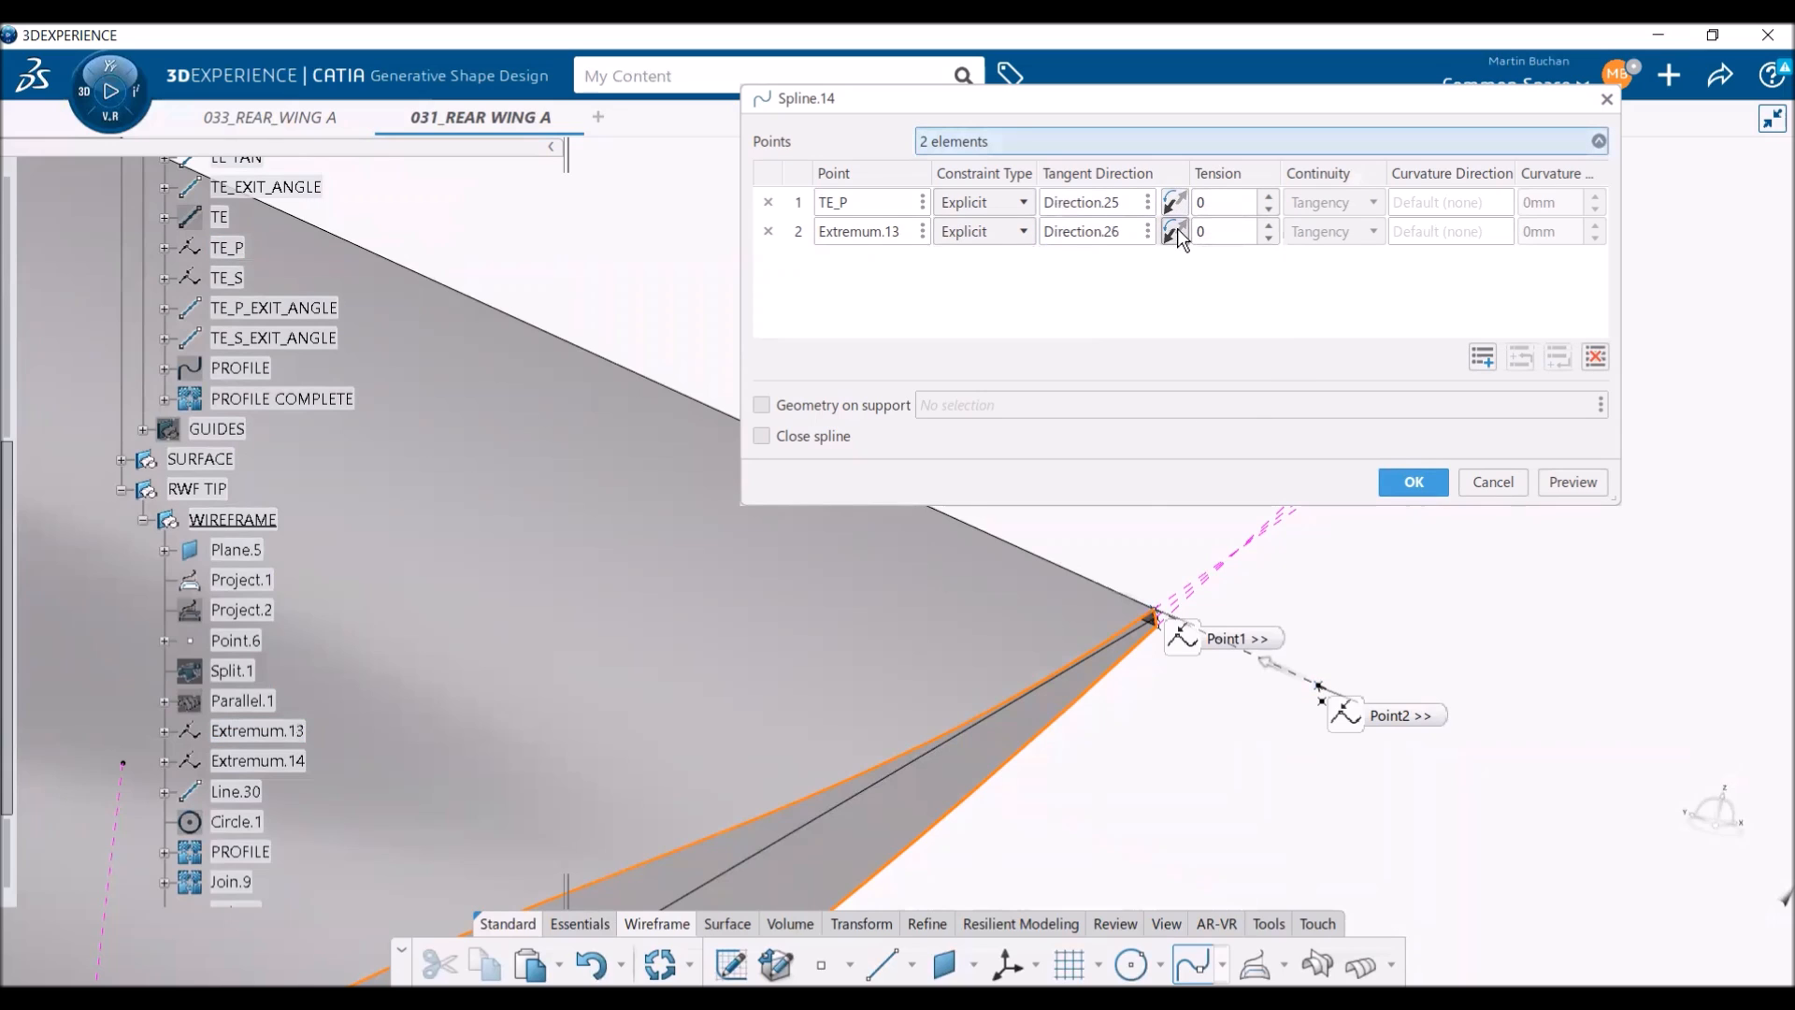
pyautogui.click(1175, 232)
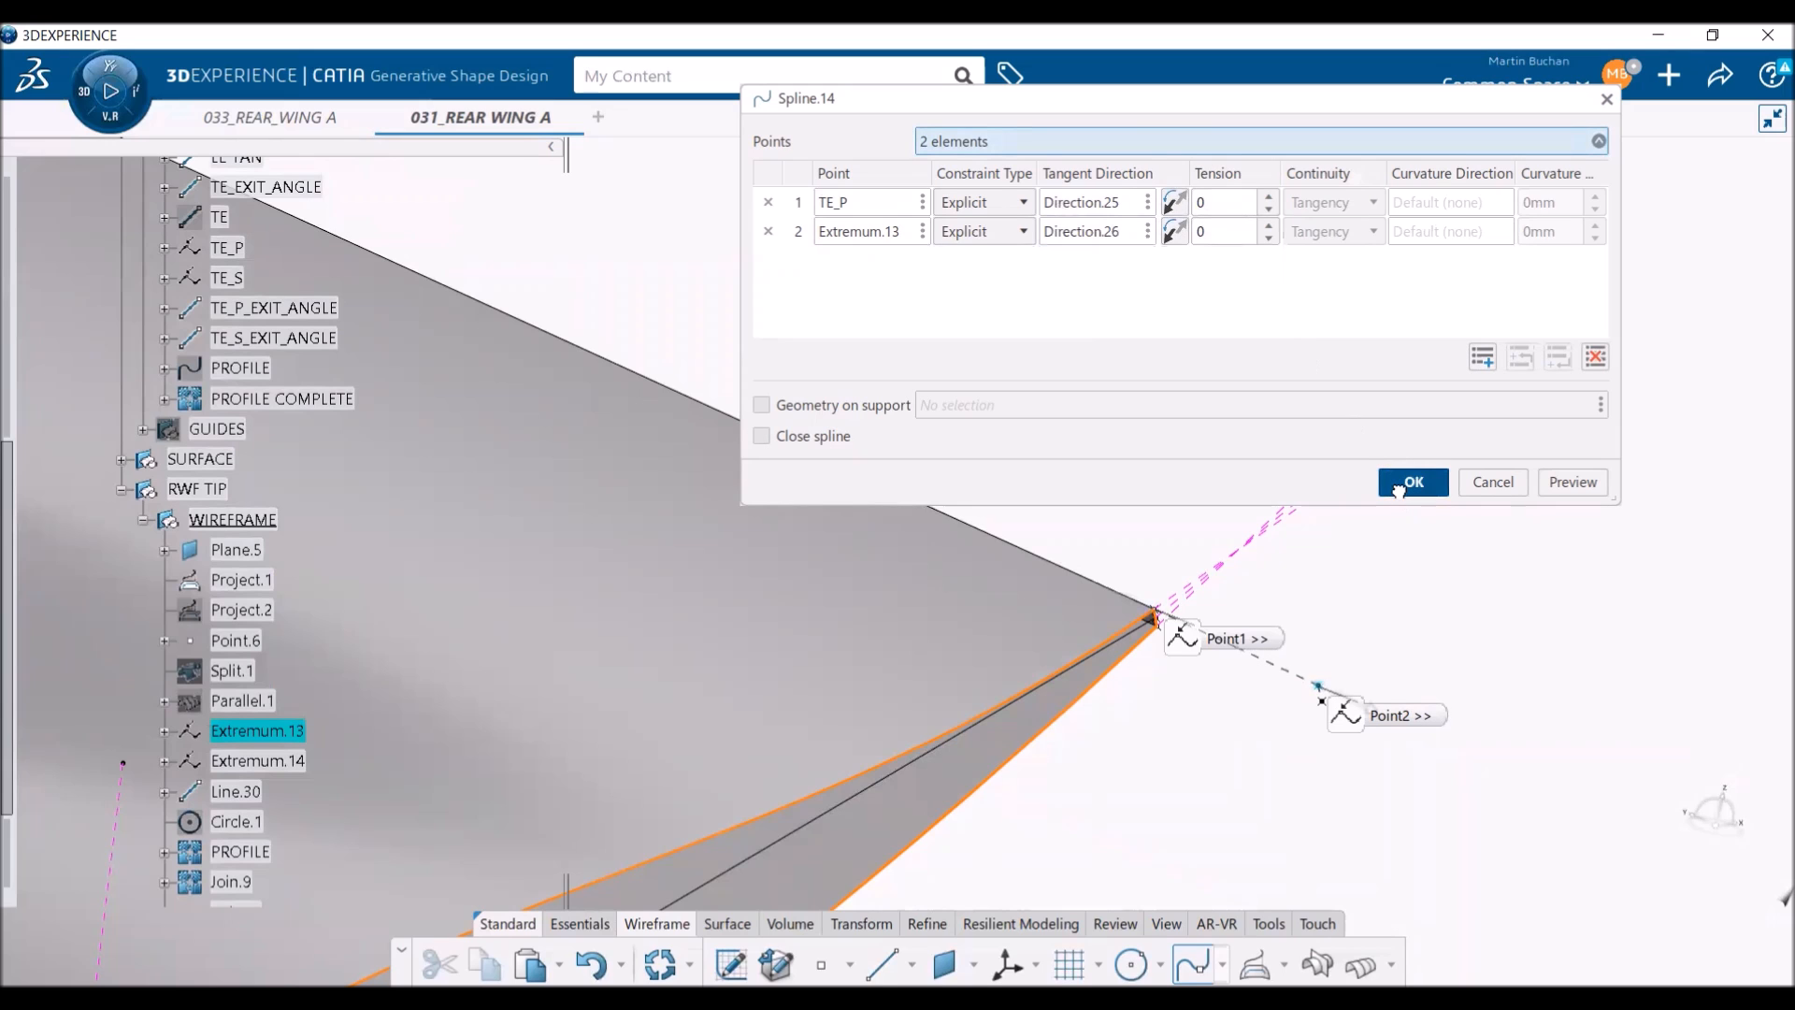
pyautogui.click(1412, 482)
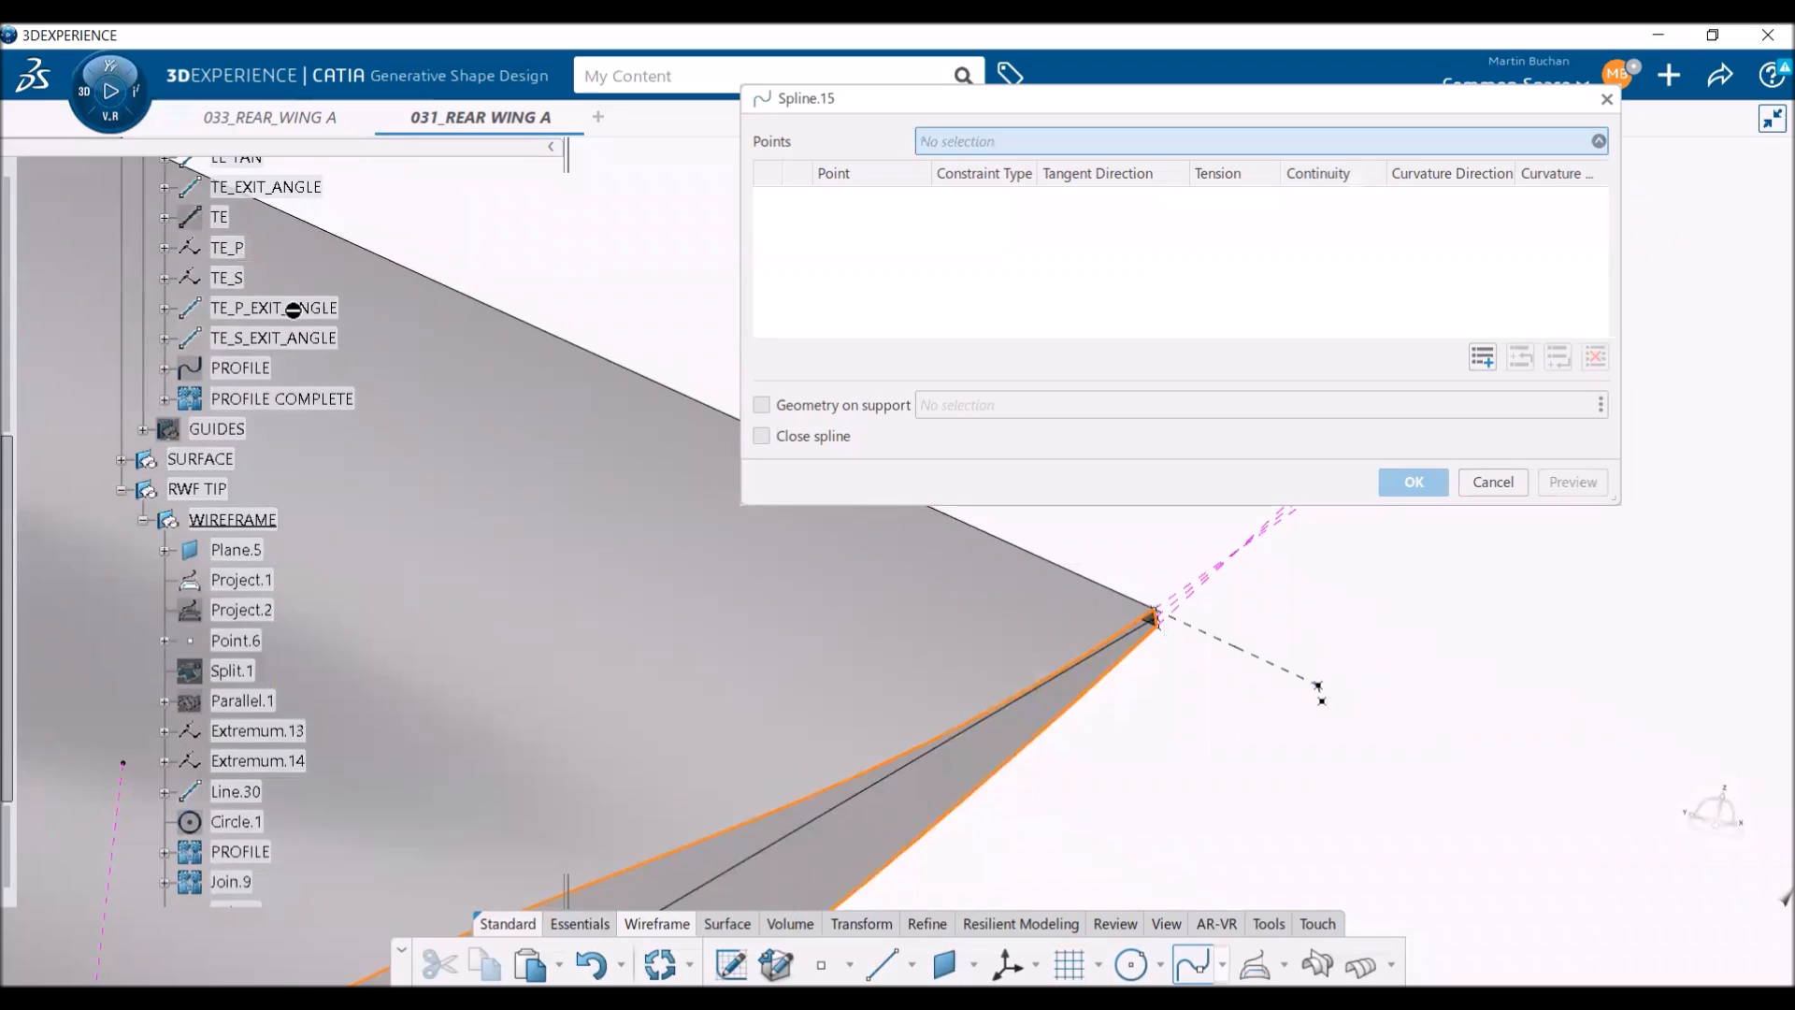
# - Create a spline from SECTION 2's TE_S point to the Project.1 point on the tip profile, with Y axis tangents at both ends
pyautogui.click(246, 278)
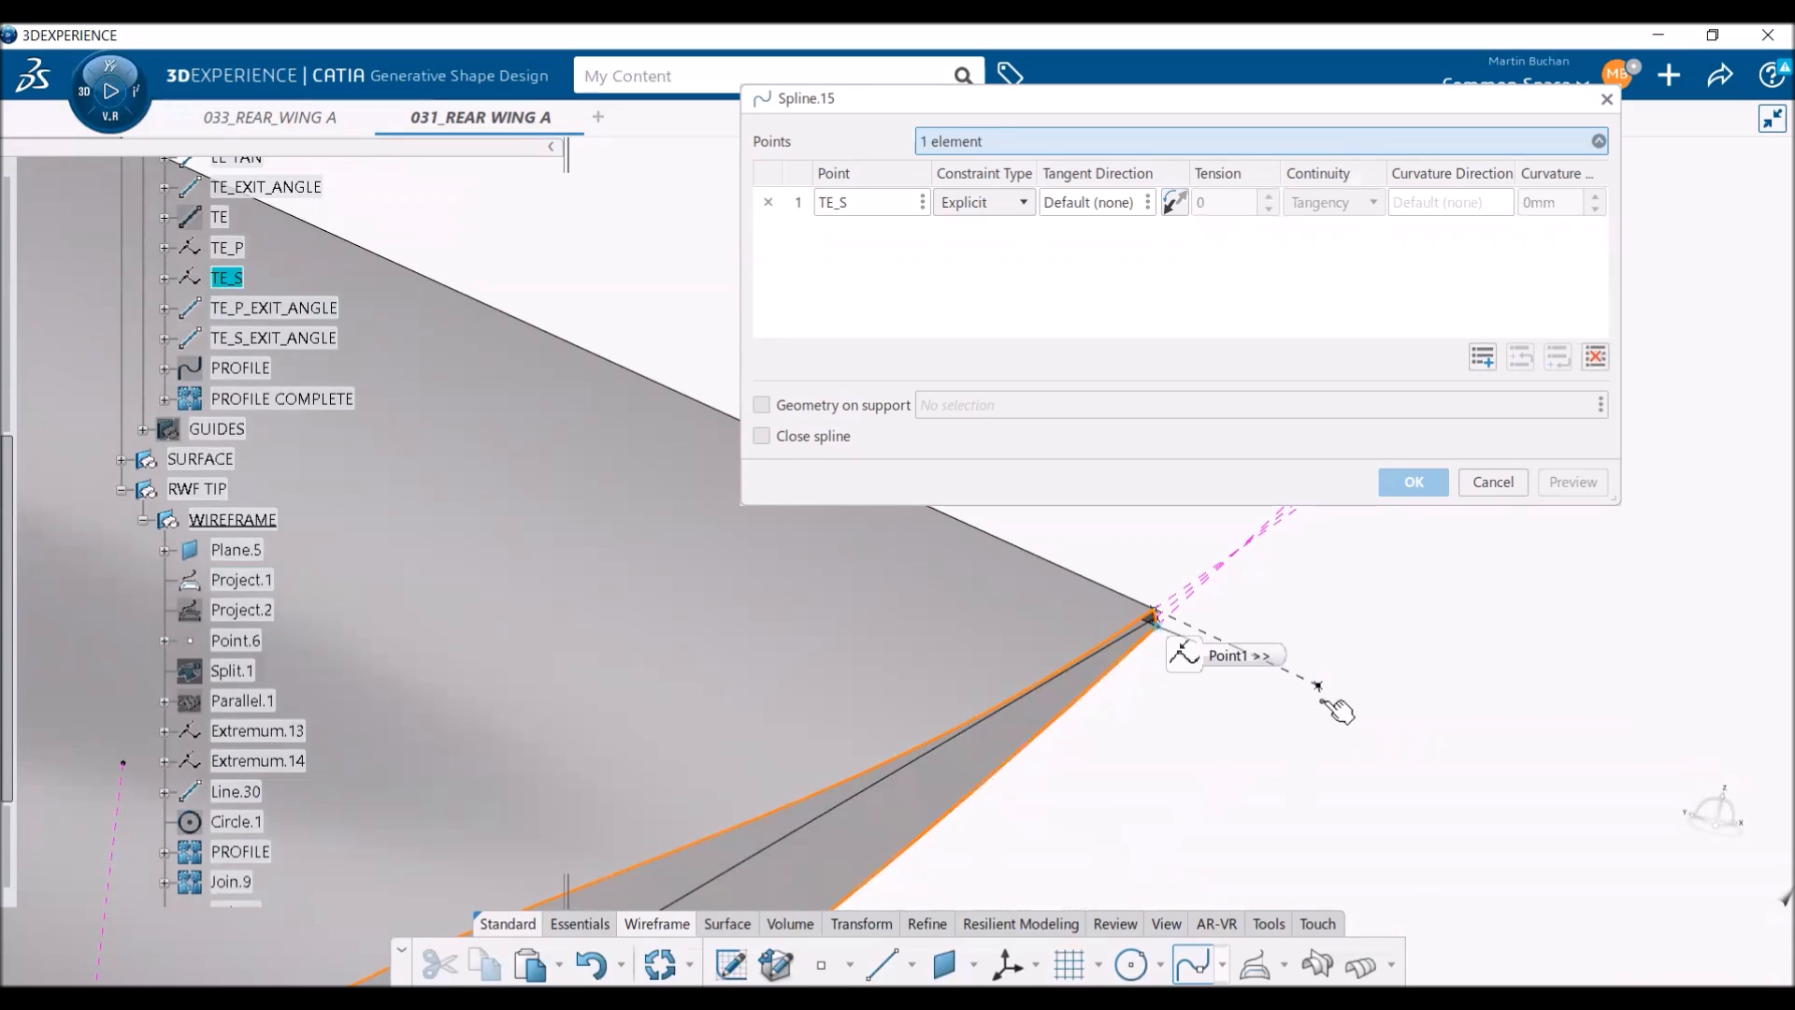
pyautogui.click(1323, 701)
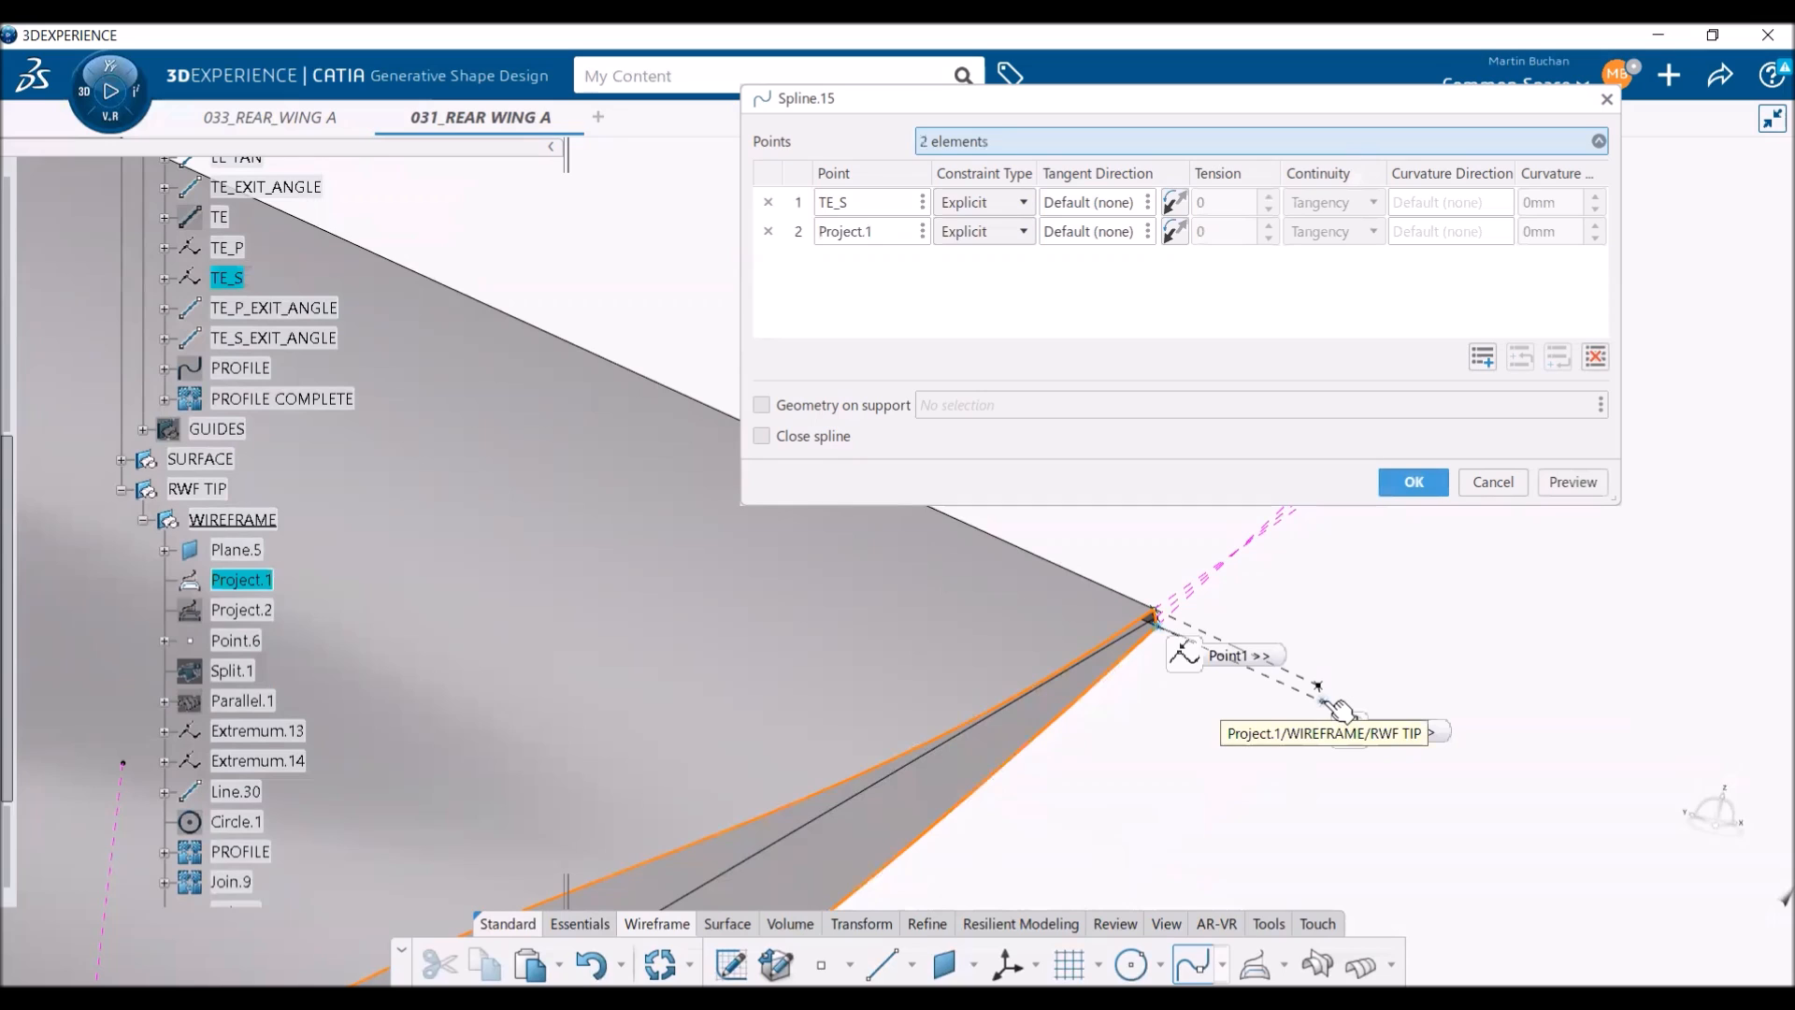
pyautogui.rightClick(1132, 206)
pyautogui.click(1174, 280)
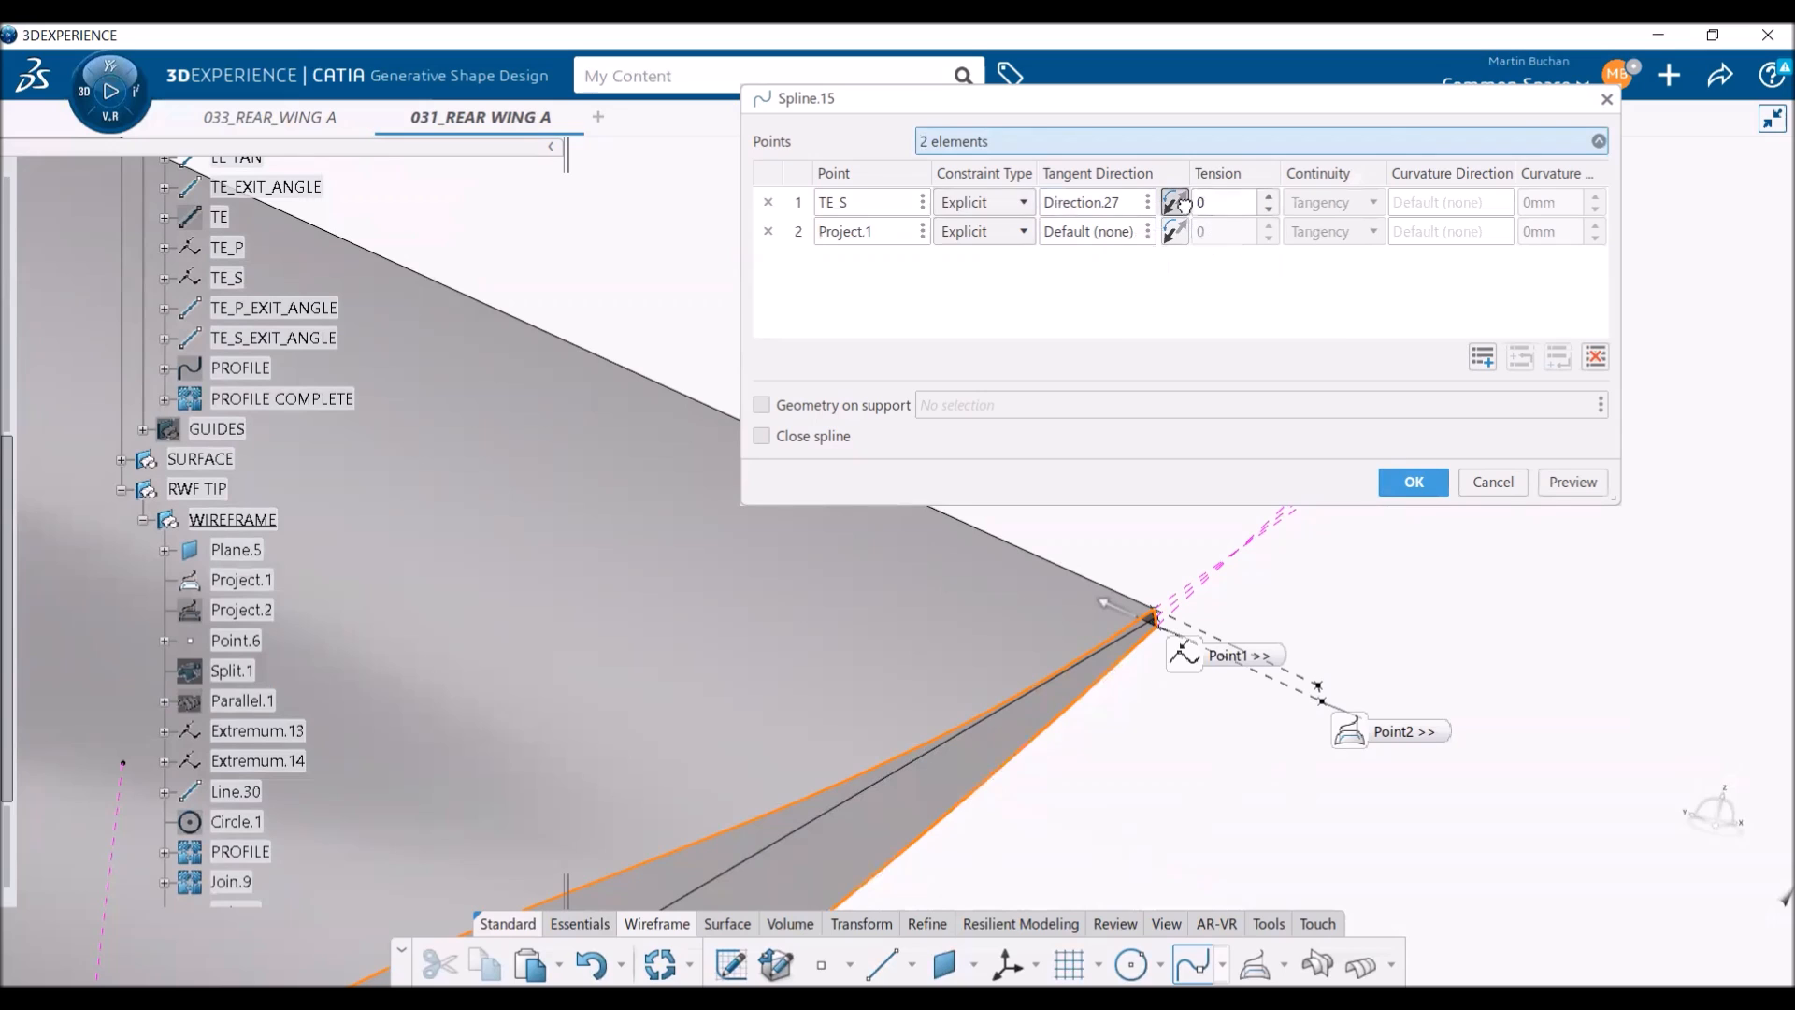
pyautogui.rightClick(1087, 232)
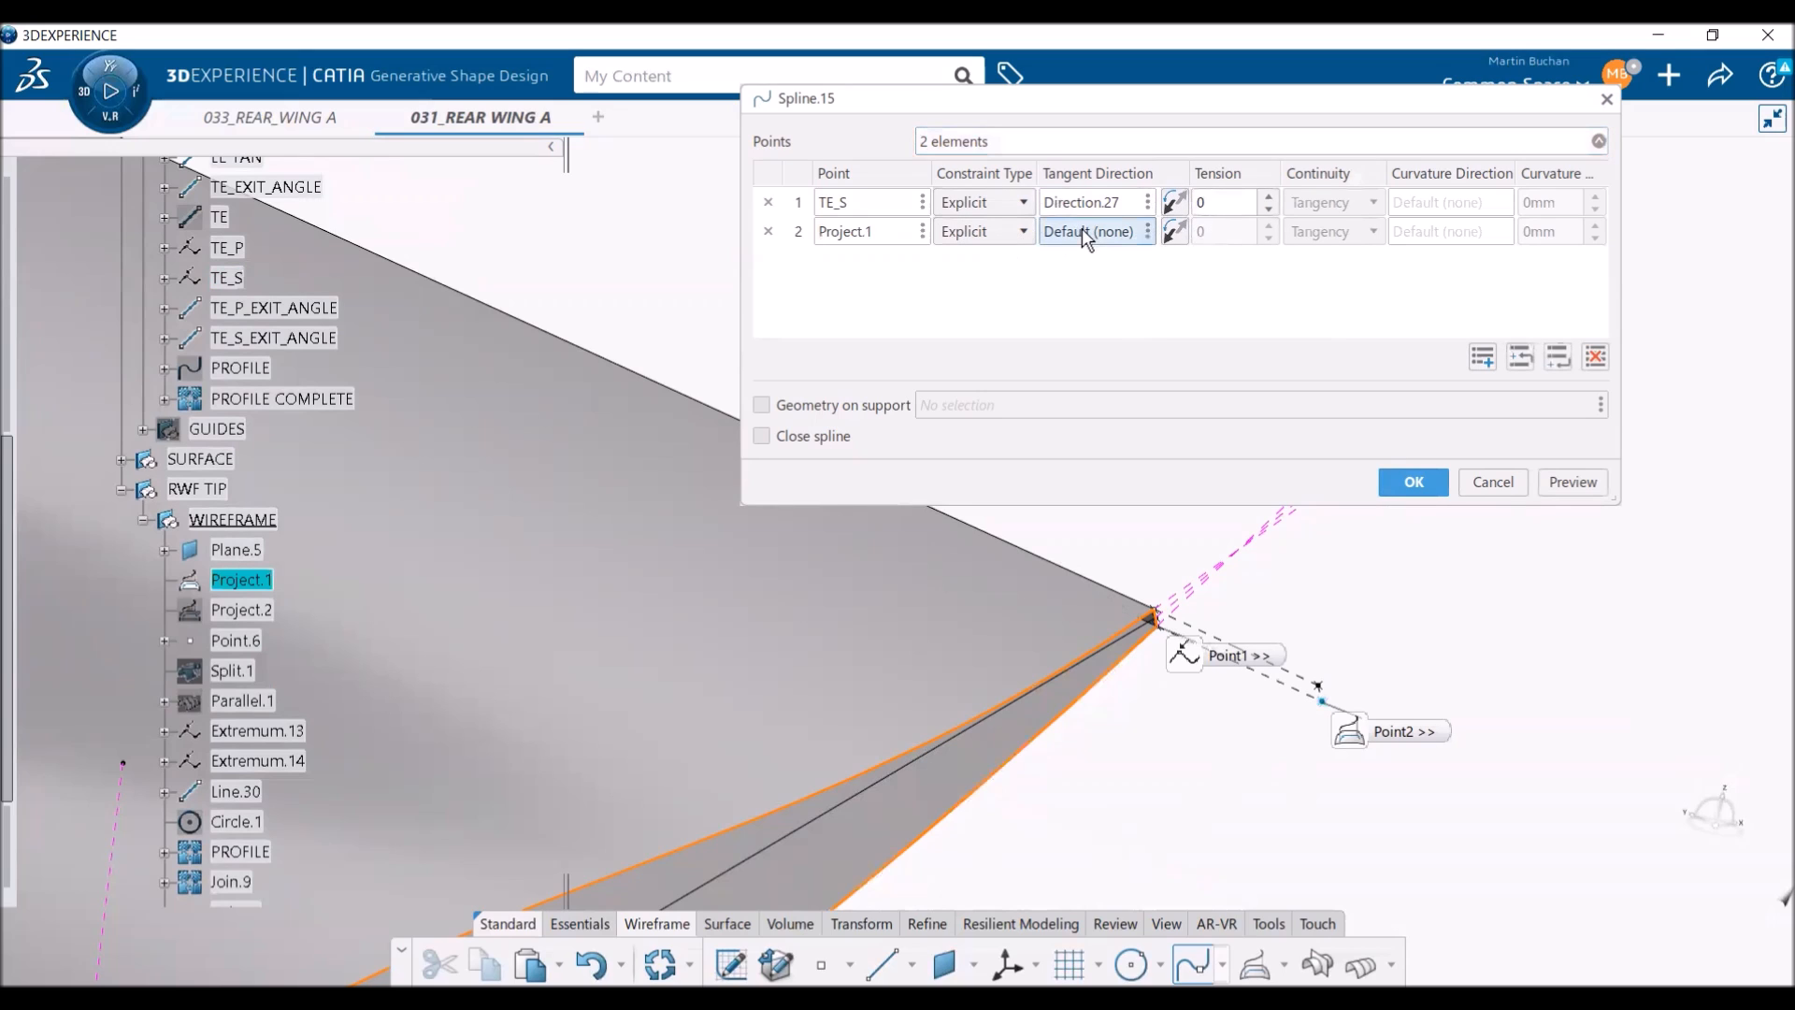
pyautogui.click(1127, 313)
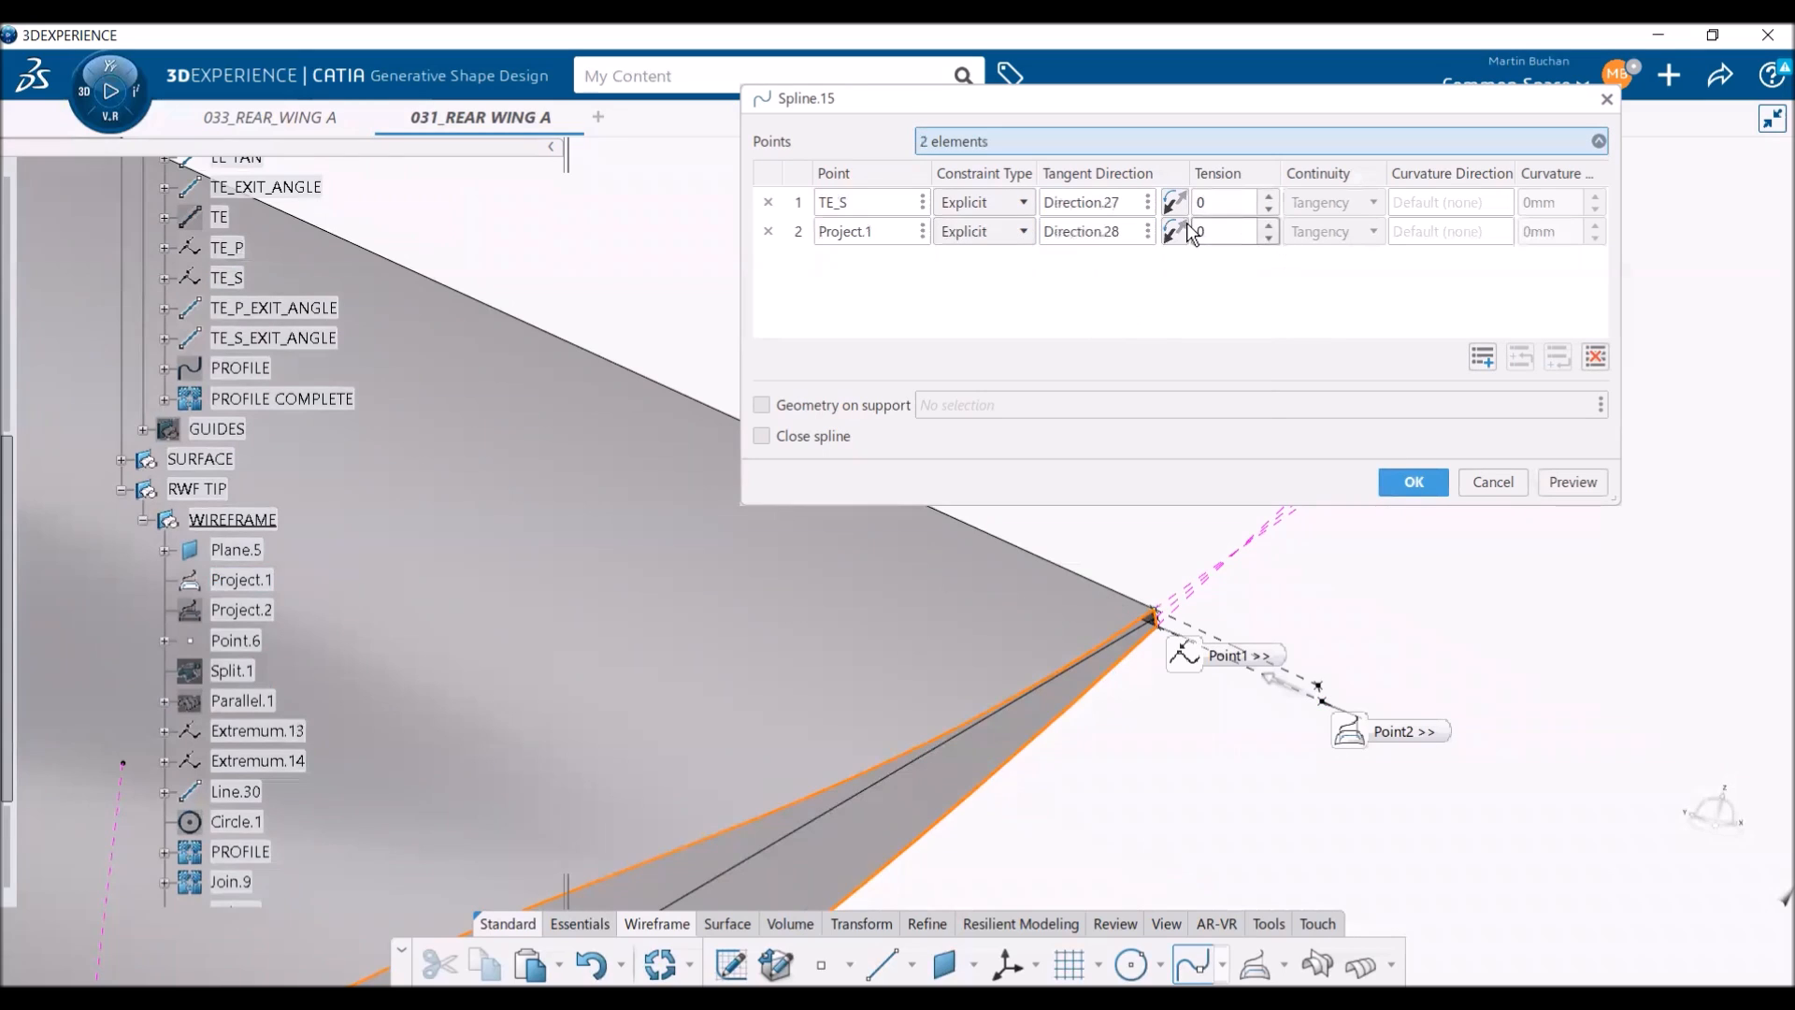
pyautogui.click(1413, 482)
# - Hide the RWF WIREFRAME geometrical set so only the flap surface and tip curves show
pyautogui.moveTo(1152, 687); pyautogui.dragTo(949, 732, button='middle')
pyautogui.moveTo(958, 623); pyautogui.dragTo(998, 517, button='middle')
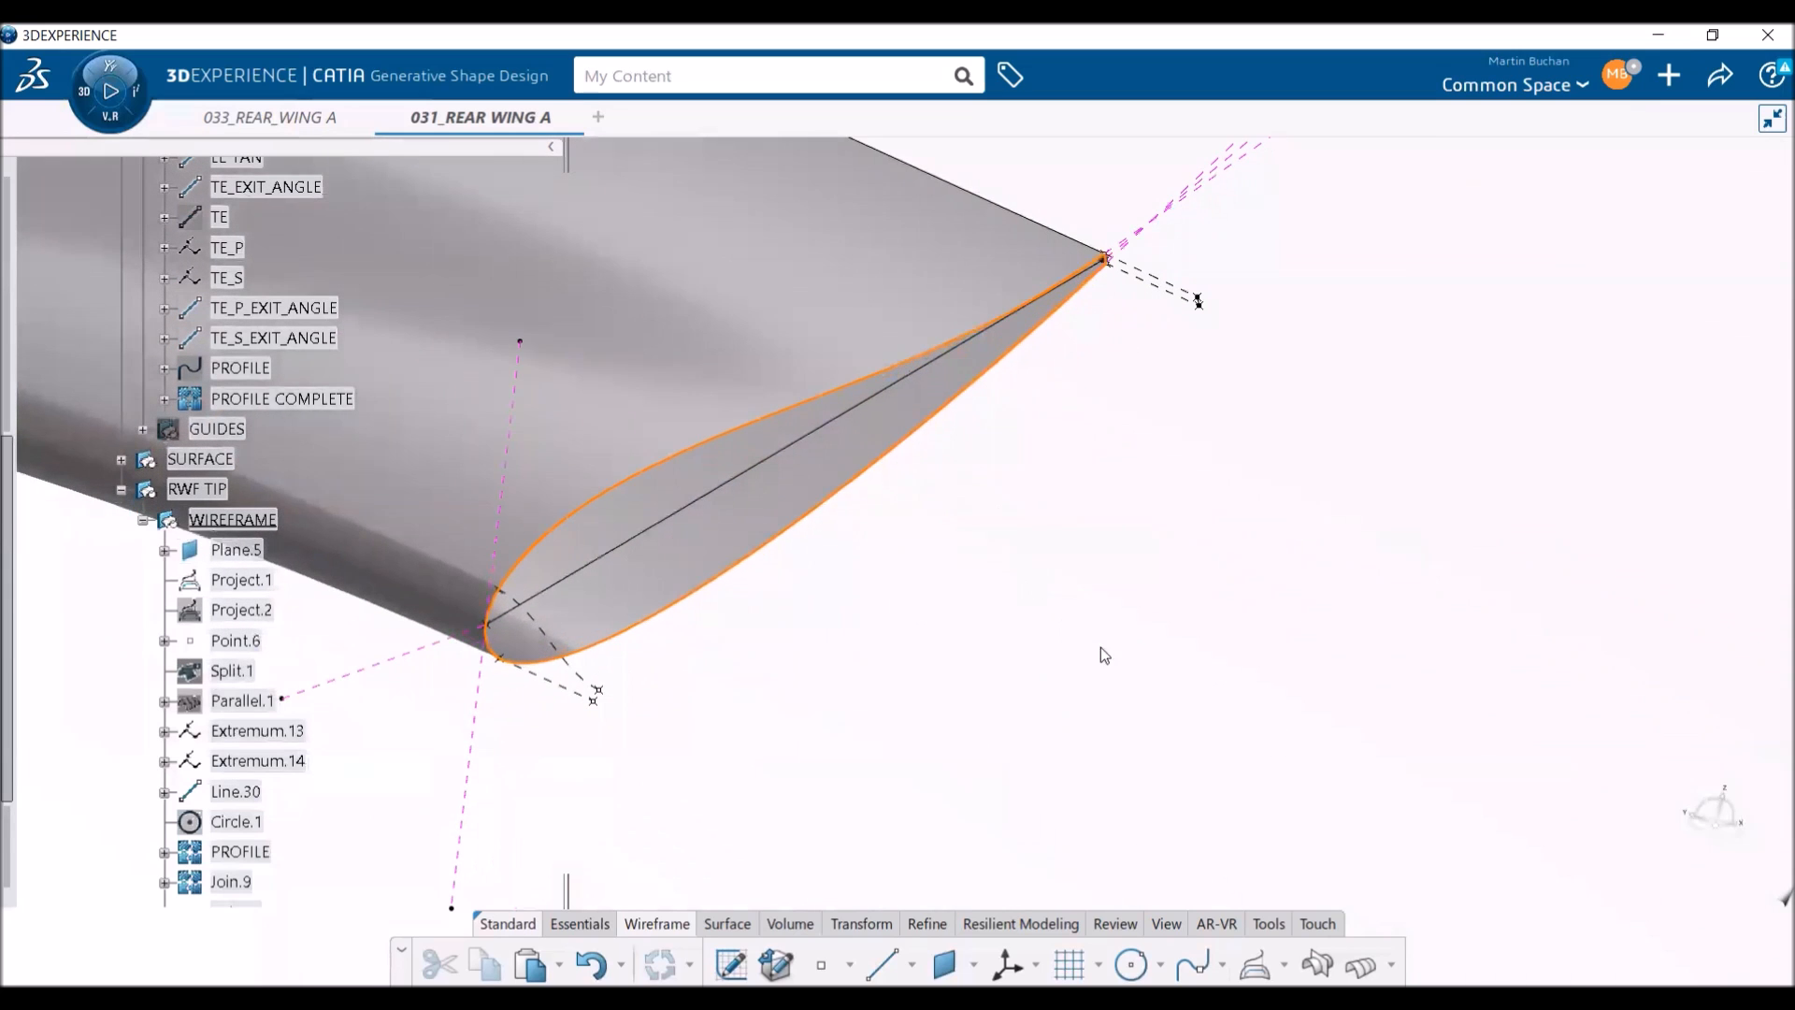
pyautogui.moveTo(1138, 686); pyautogui.dragTo(1124, 693, button='middle')
pyautogui.moveTo(869, 642); pyautogui.dragTo(1195, 629, button='middle')
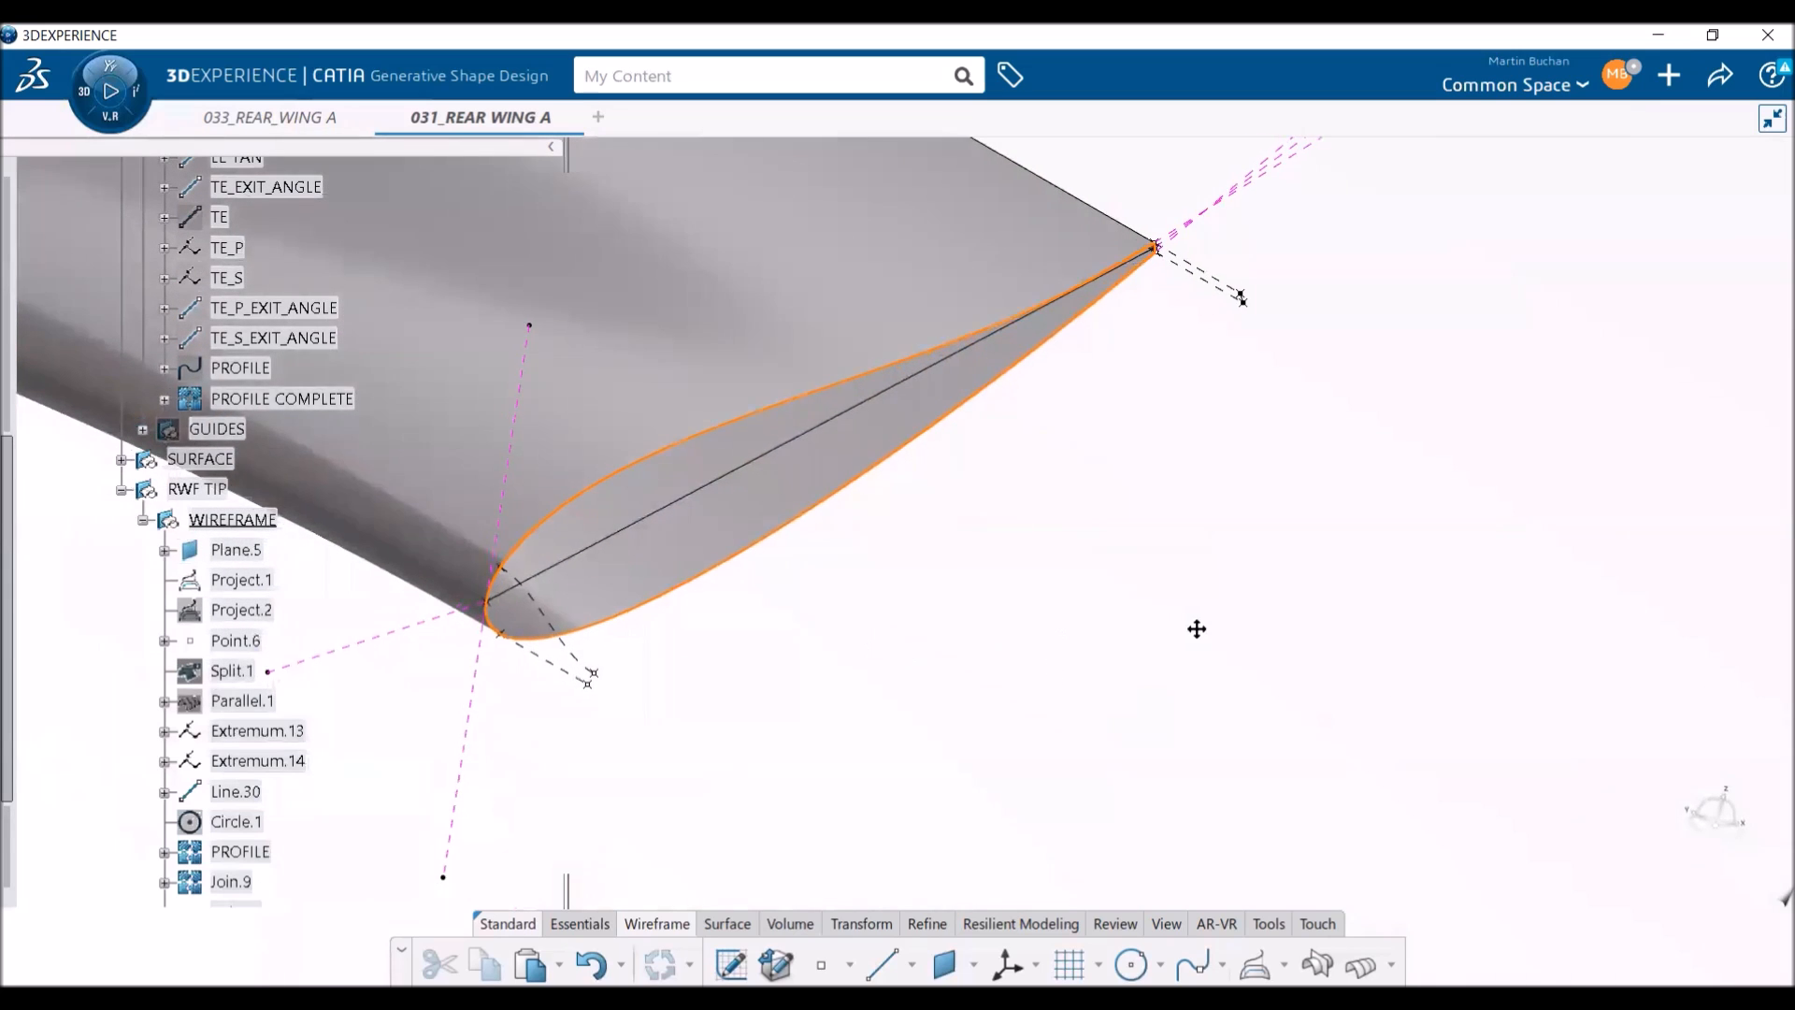
pyautogui.scroll(9, 555, 659)
pyautogui.scroll(-5, 496, 607)
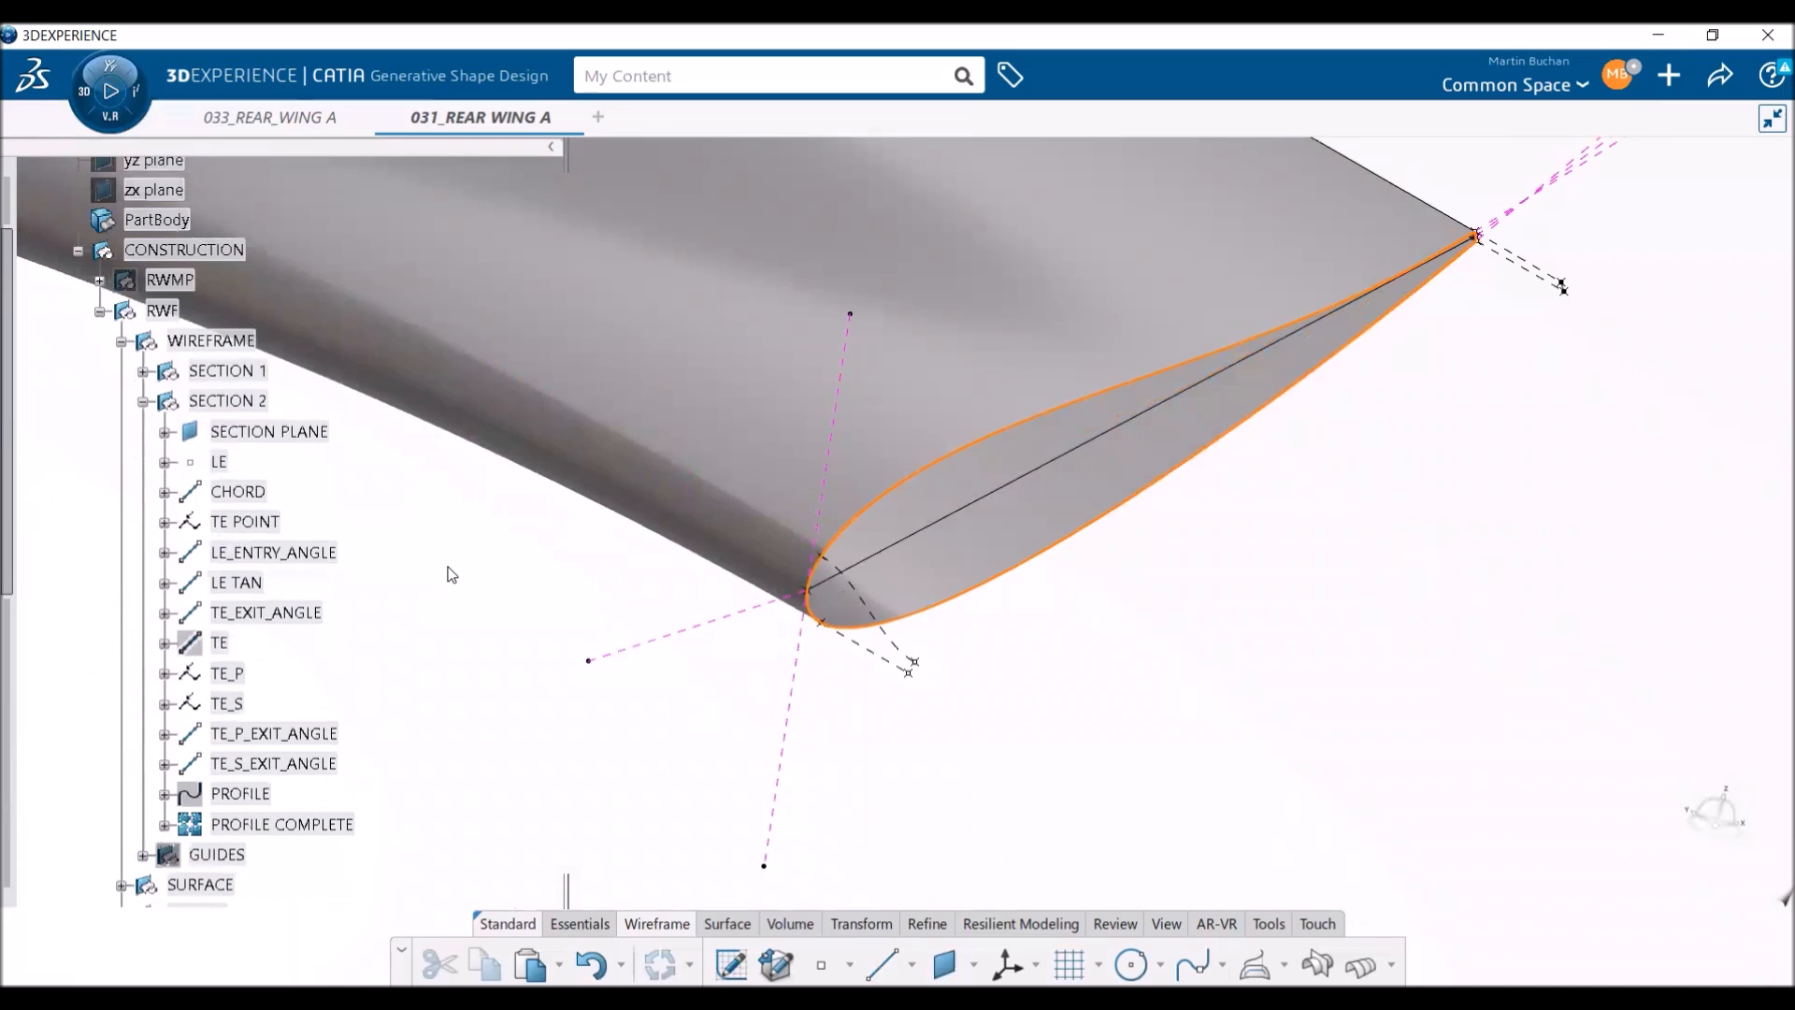
pyautogui.rightClick(210, 342)
pyautogui.click(273, 417)
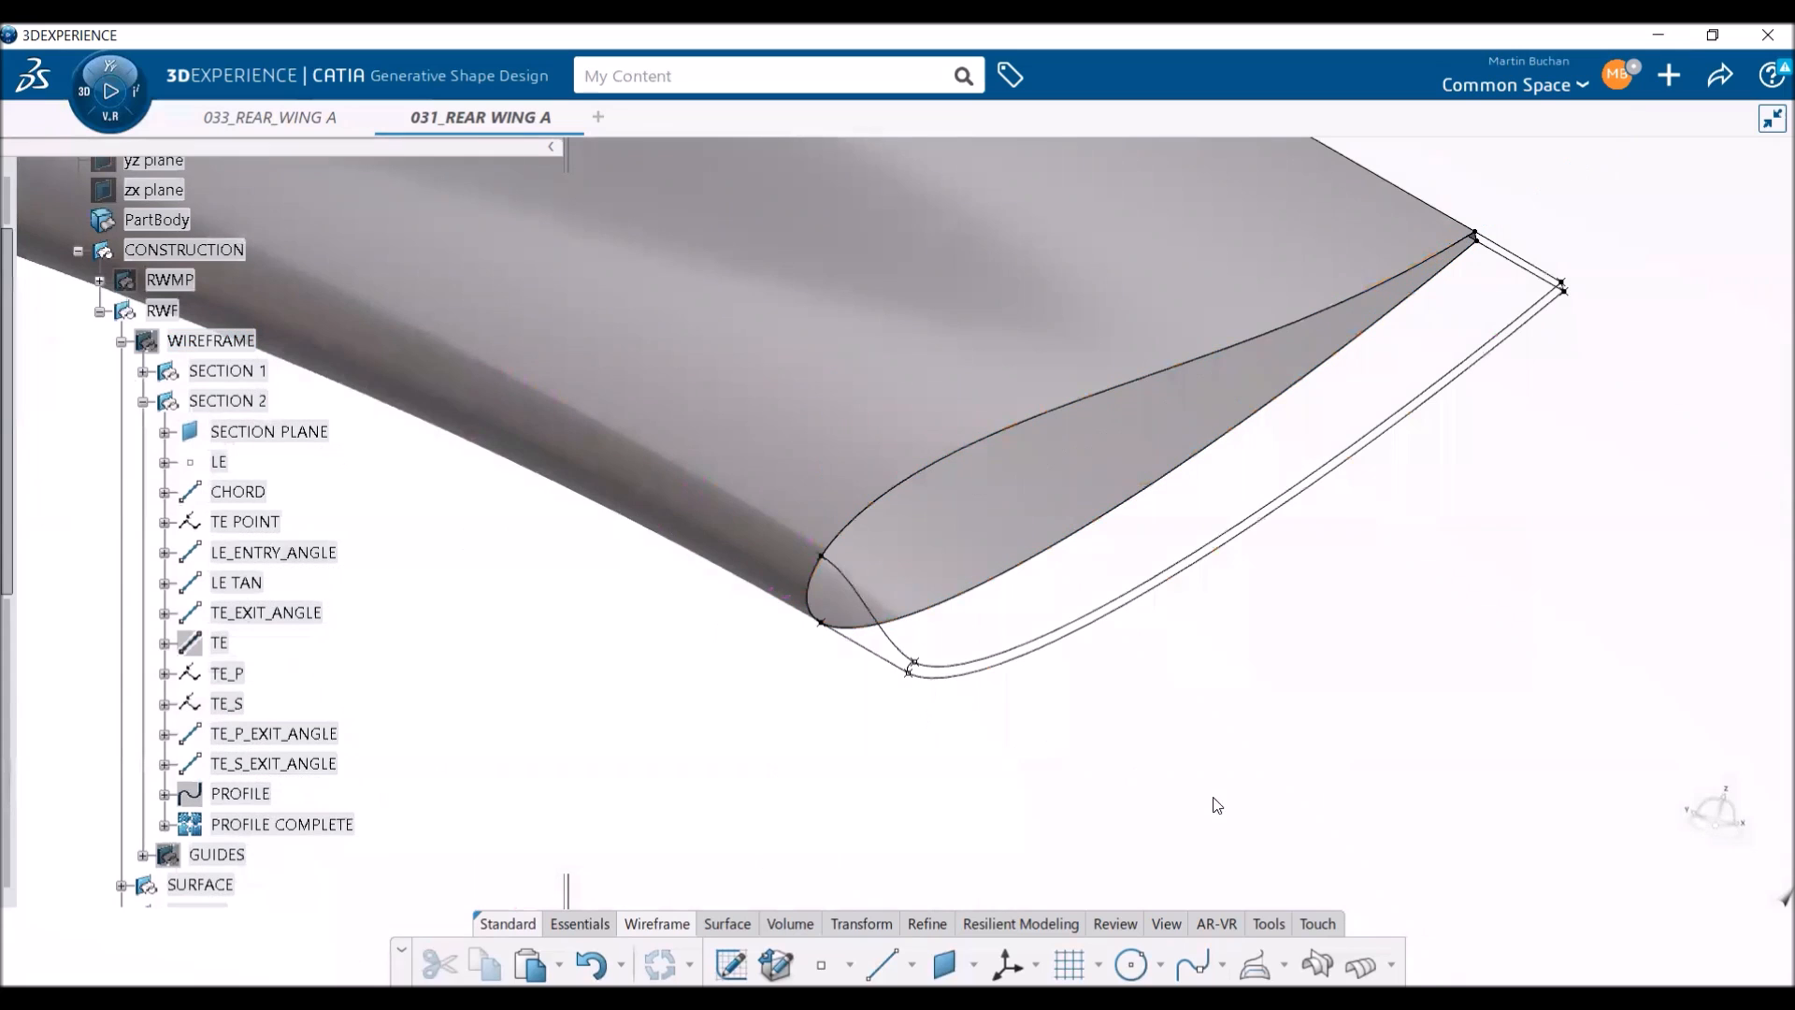
# - Split the Join.9 section curve at Point.7, keeping the lower portion that runs from the leading edge to the trailing edge
pyautogui.moveTo(1055, 744); pyautogui.dragTo(1010, 736, button='middle')
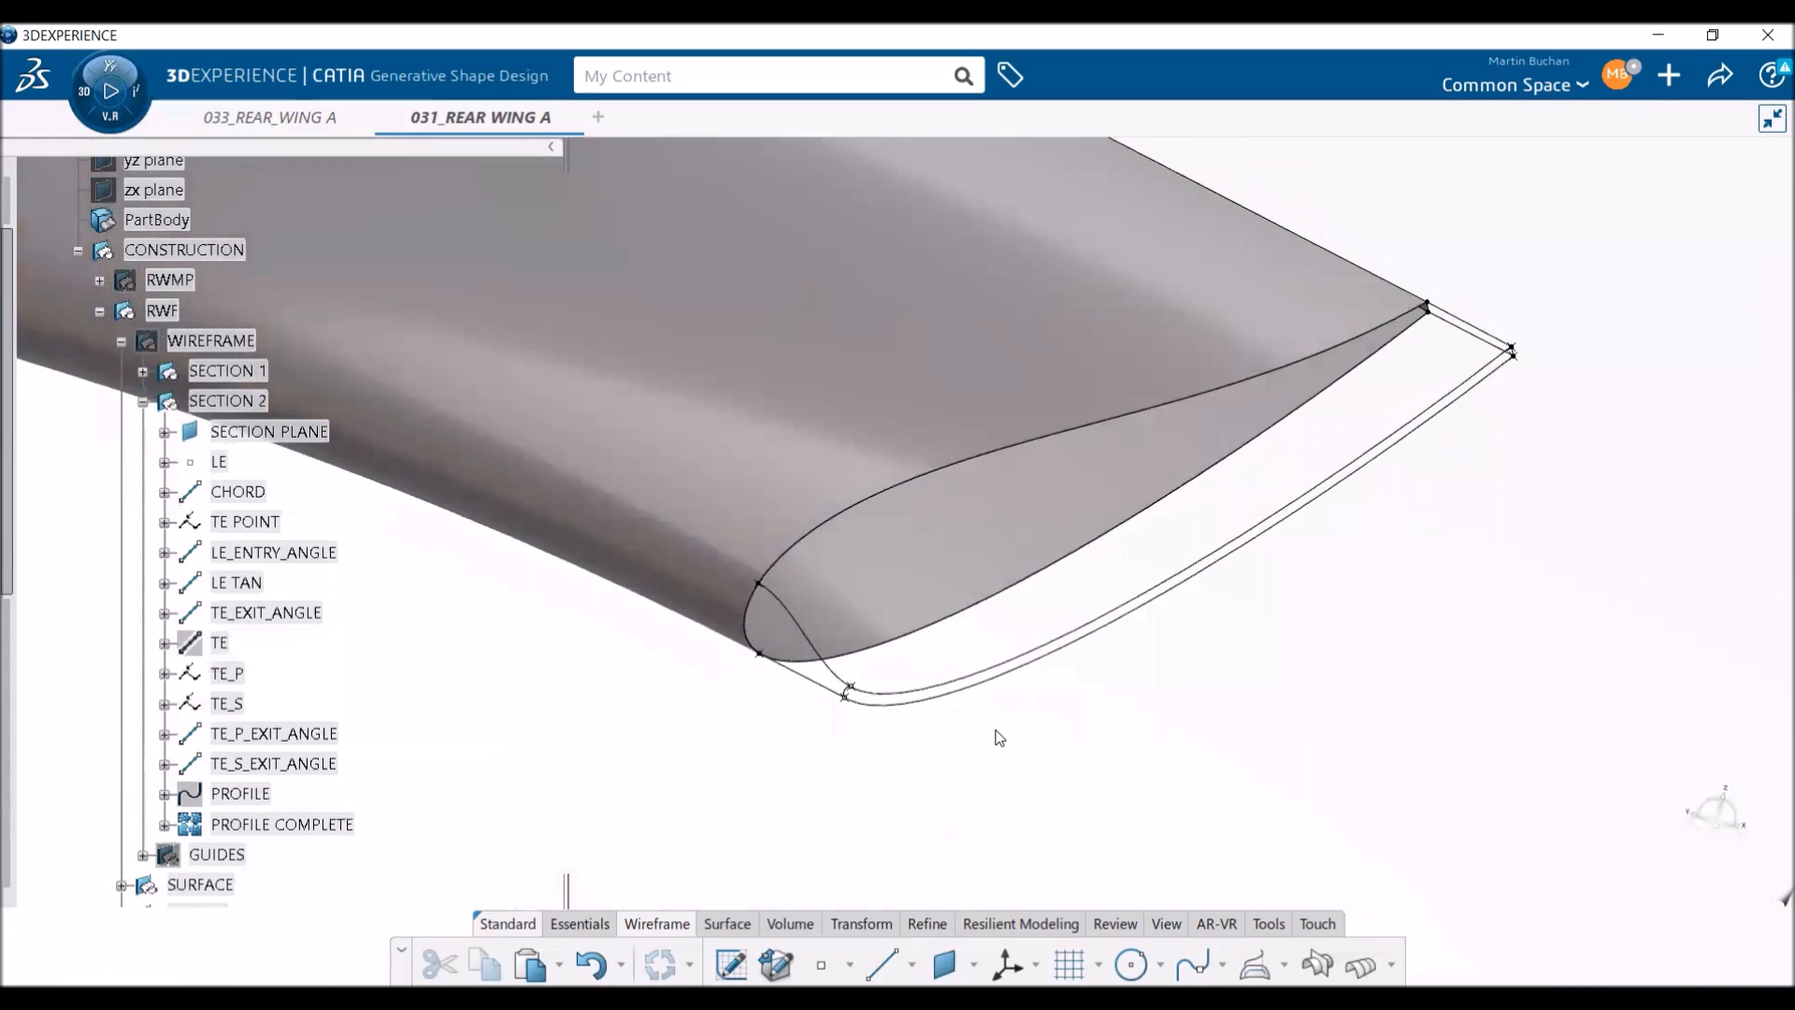
pyautogui.scroll(-4, 395, 729)
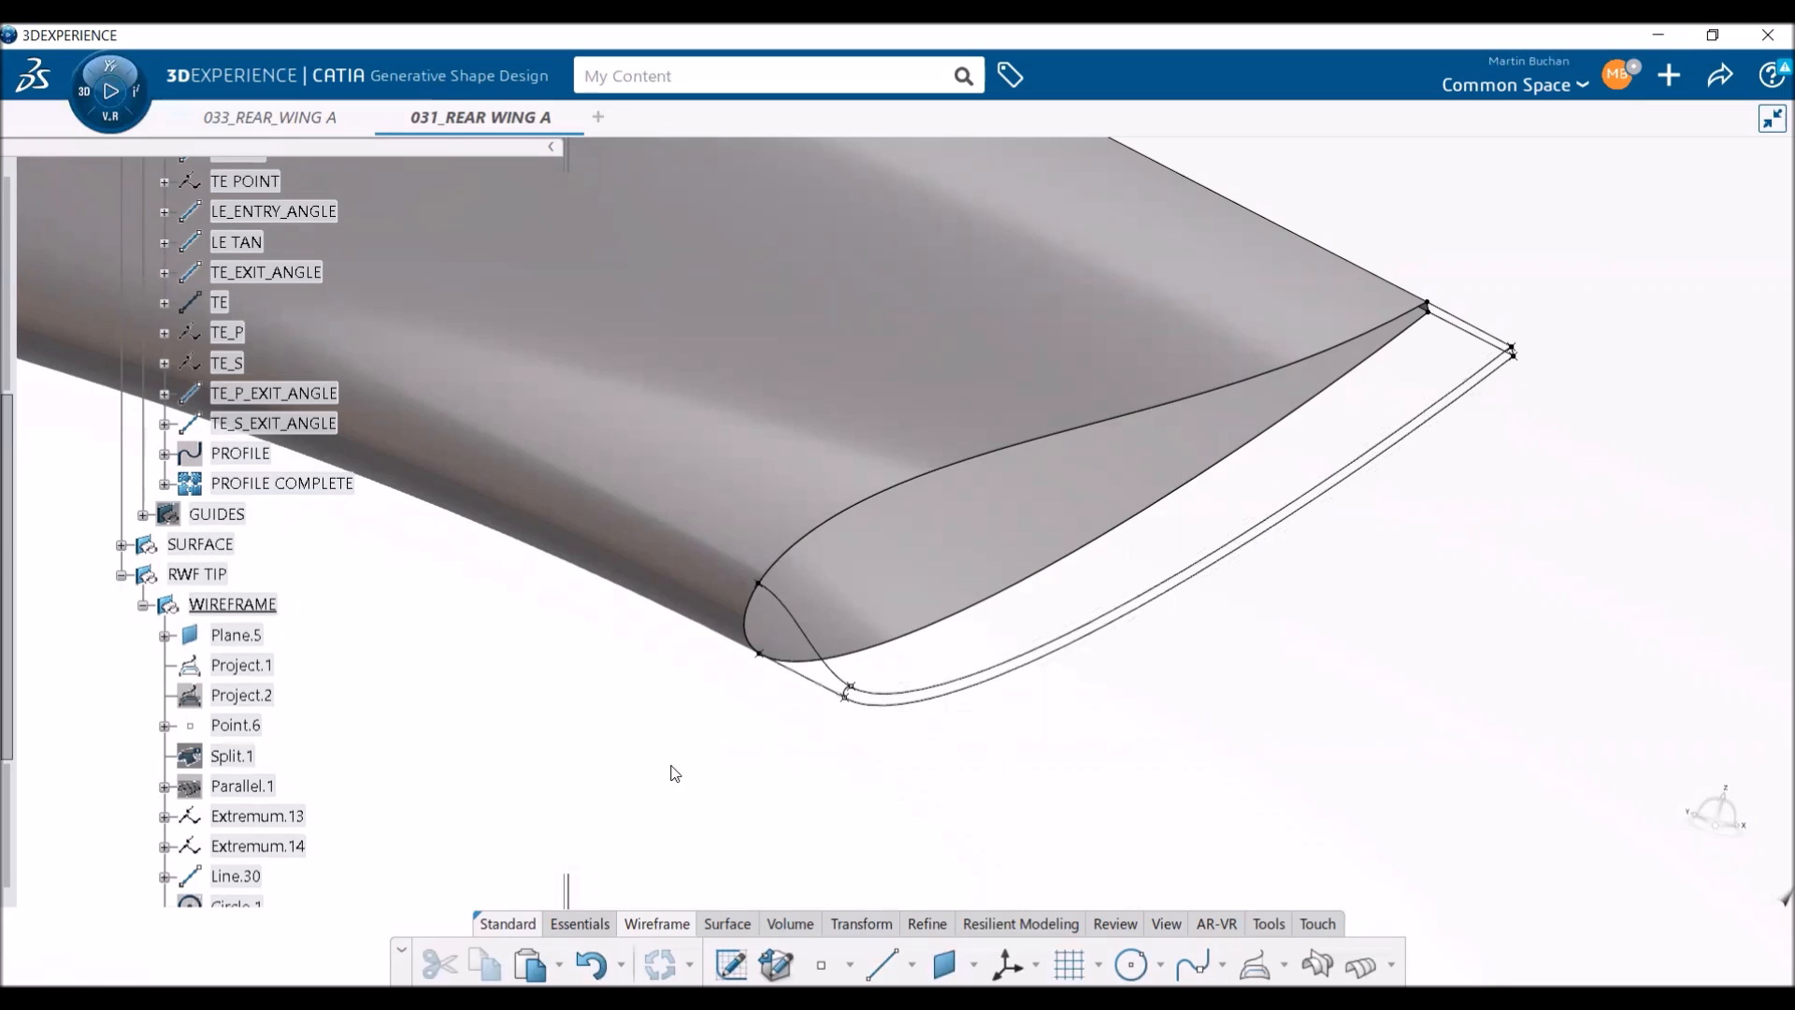
pyautogui.scroll(-5, 353, 664)
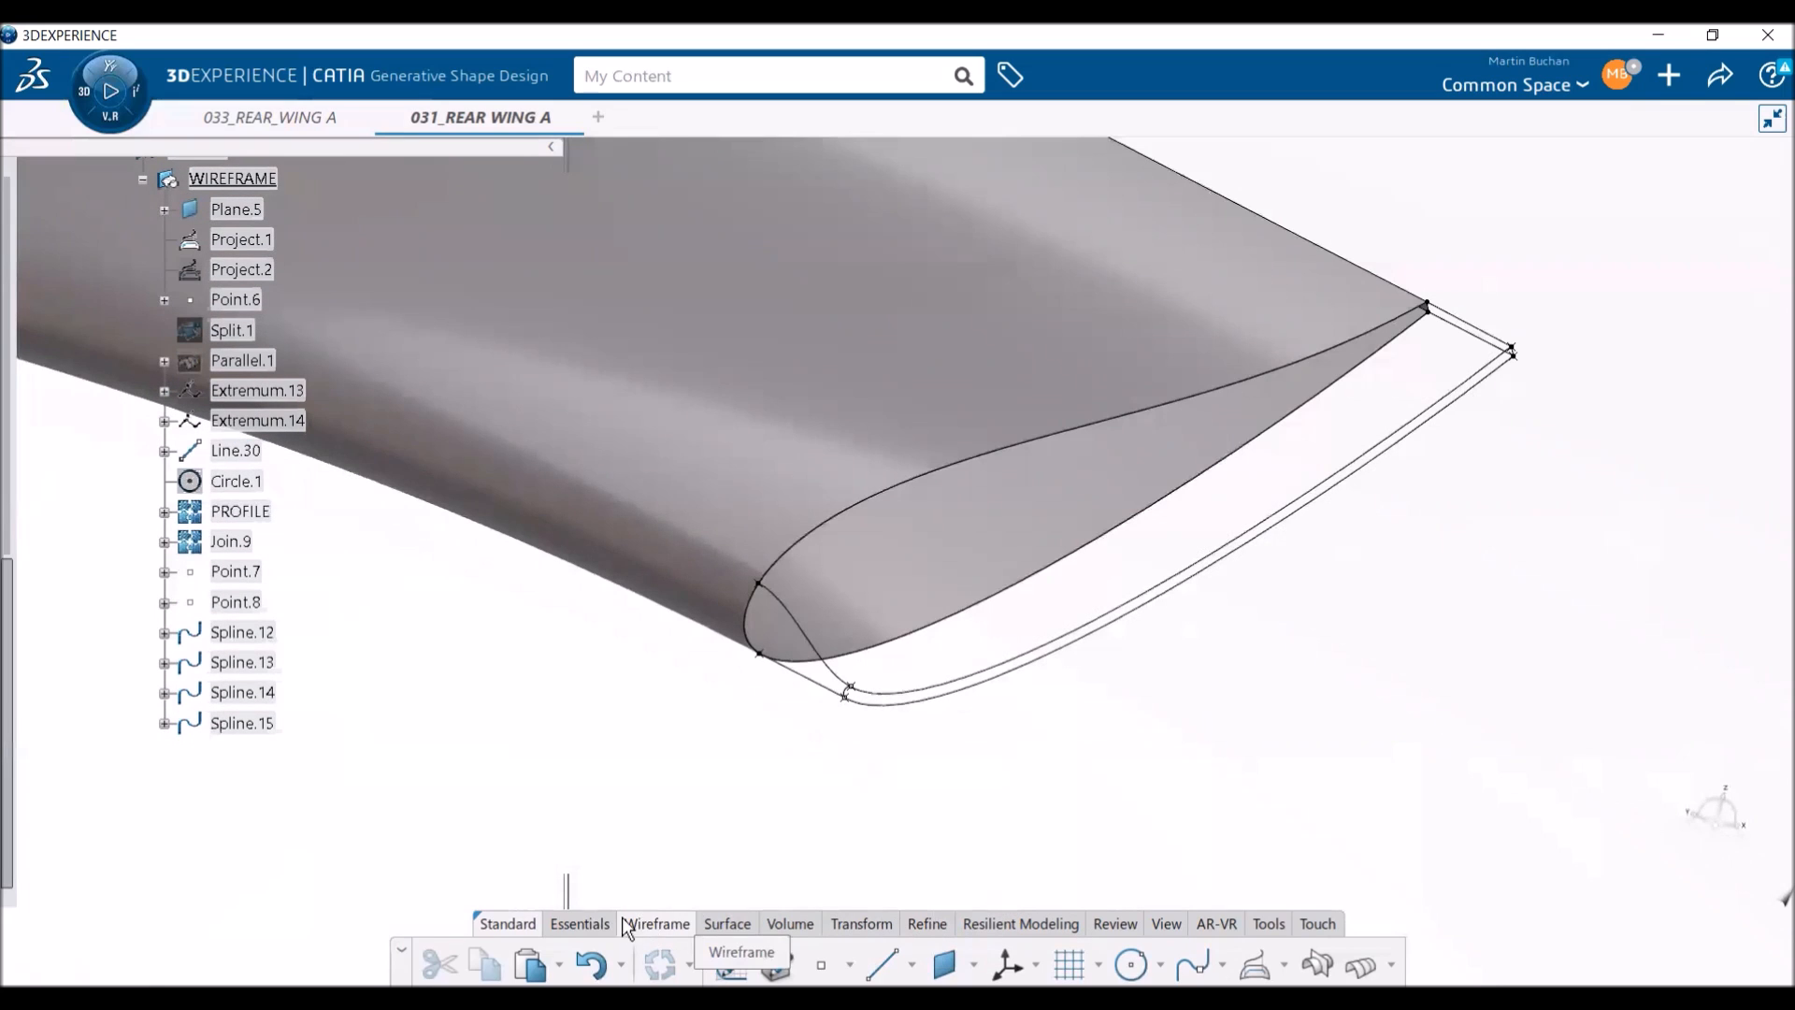
pyautogui.click(581, 922)
pyautogui.click(1343, 944)
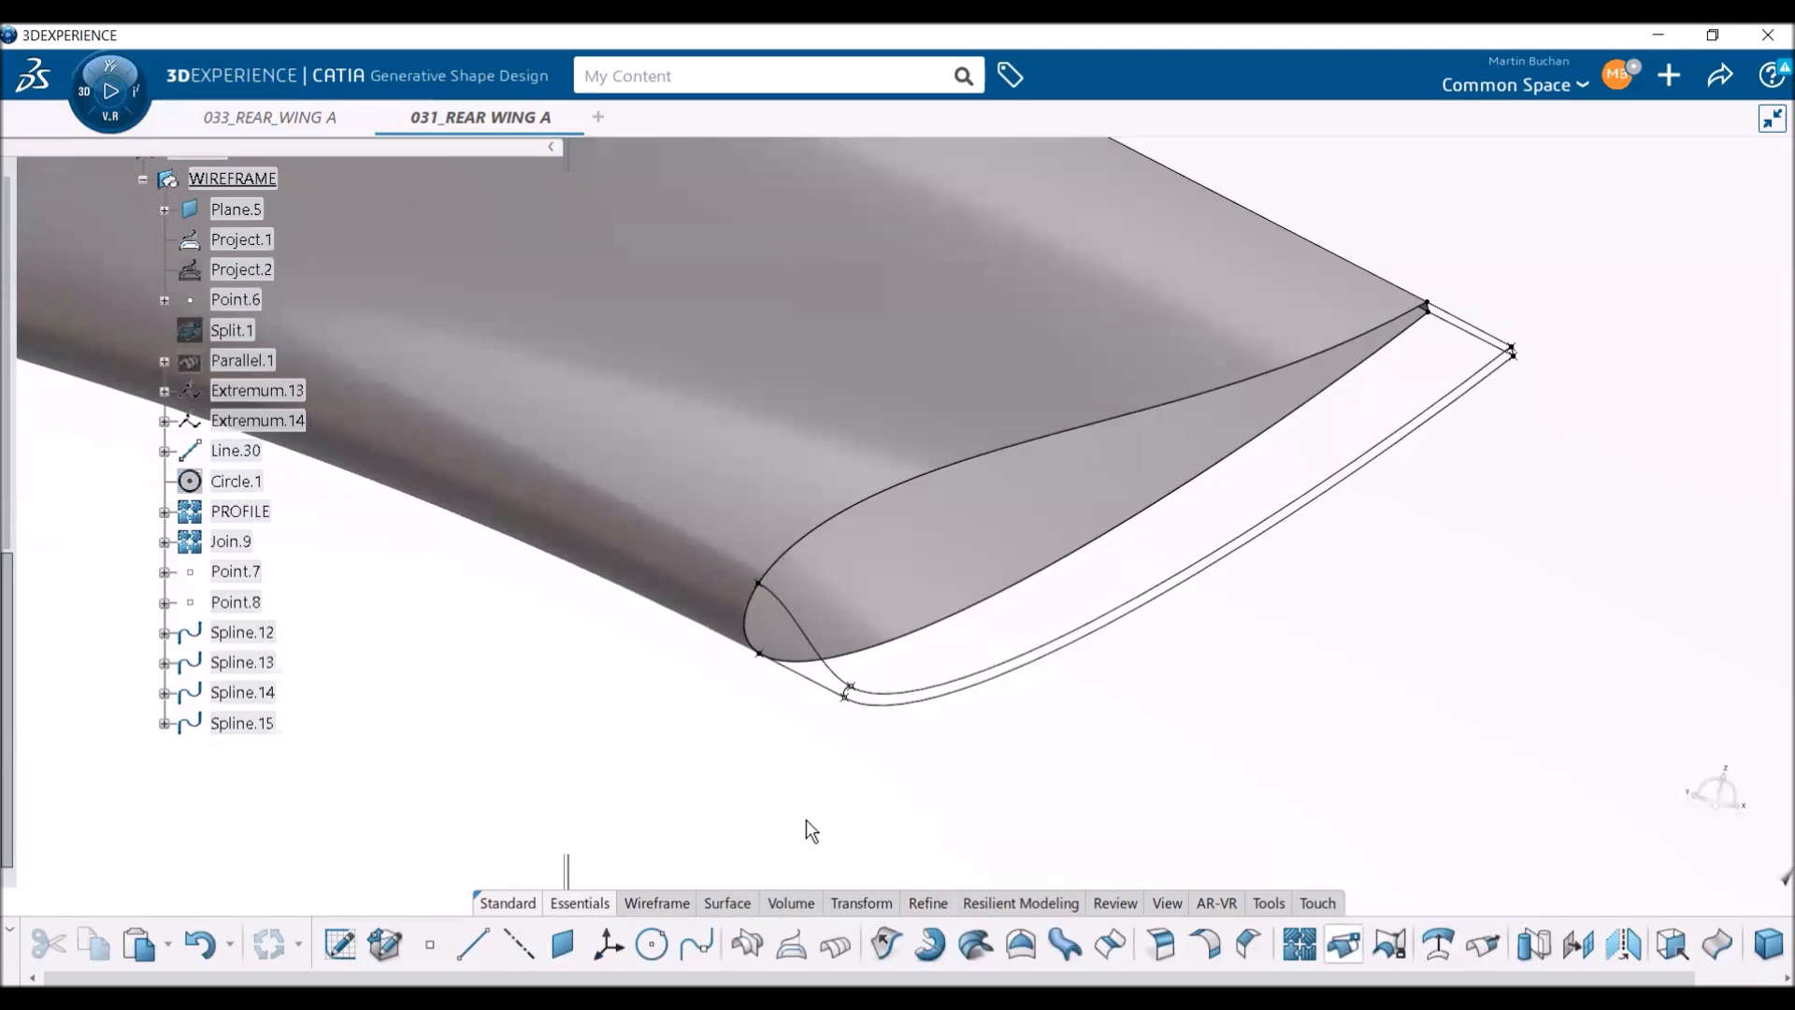
pyautogui.click(930, 642)
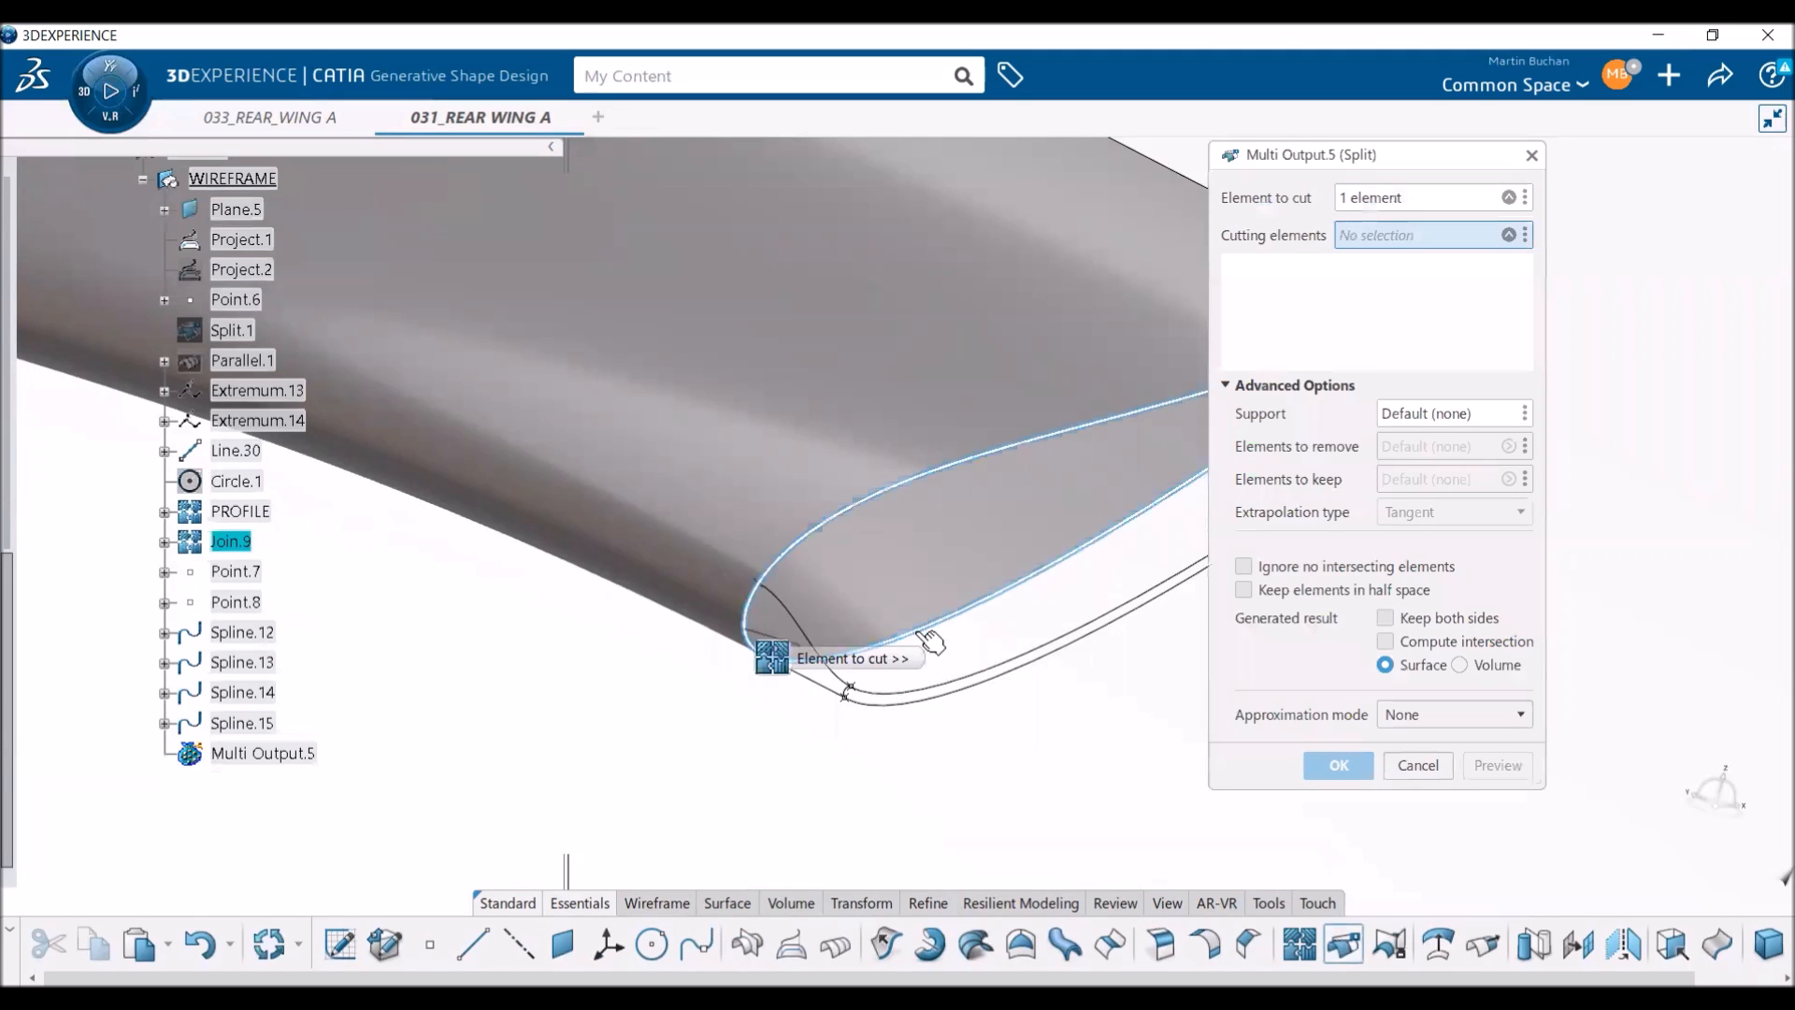
pyautogui.moveTo(637, 779); pyautogui.dragTo(427, 816, button='middle')
pyautogui.moveTo(716, 833); pyautogui.dragTo(707, 632, button='middle')
pyautogui.moveTo(417, 713); pyautogui.dragTo(829, 760, button='middle')
pyautogui.moveTo(736, 720); pyautogui.dragTo(647, 671, button='middle')
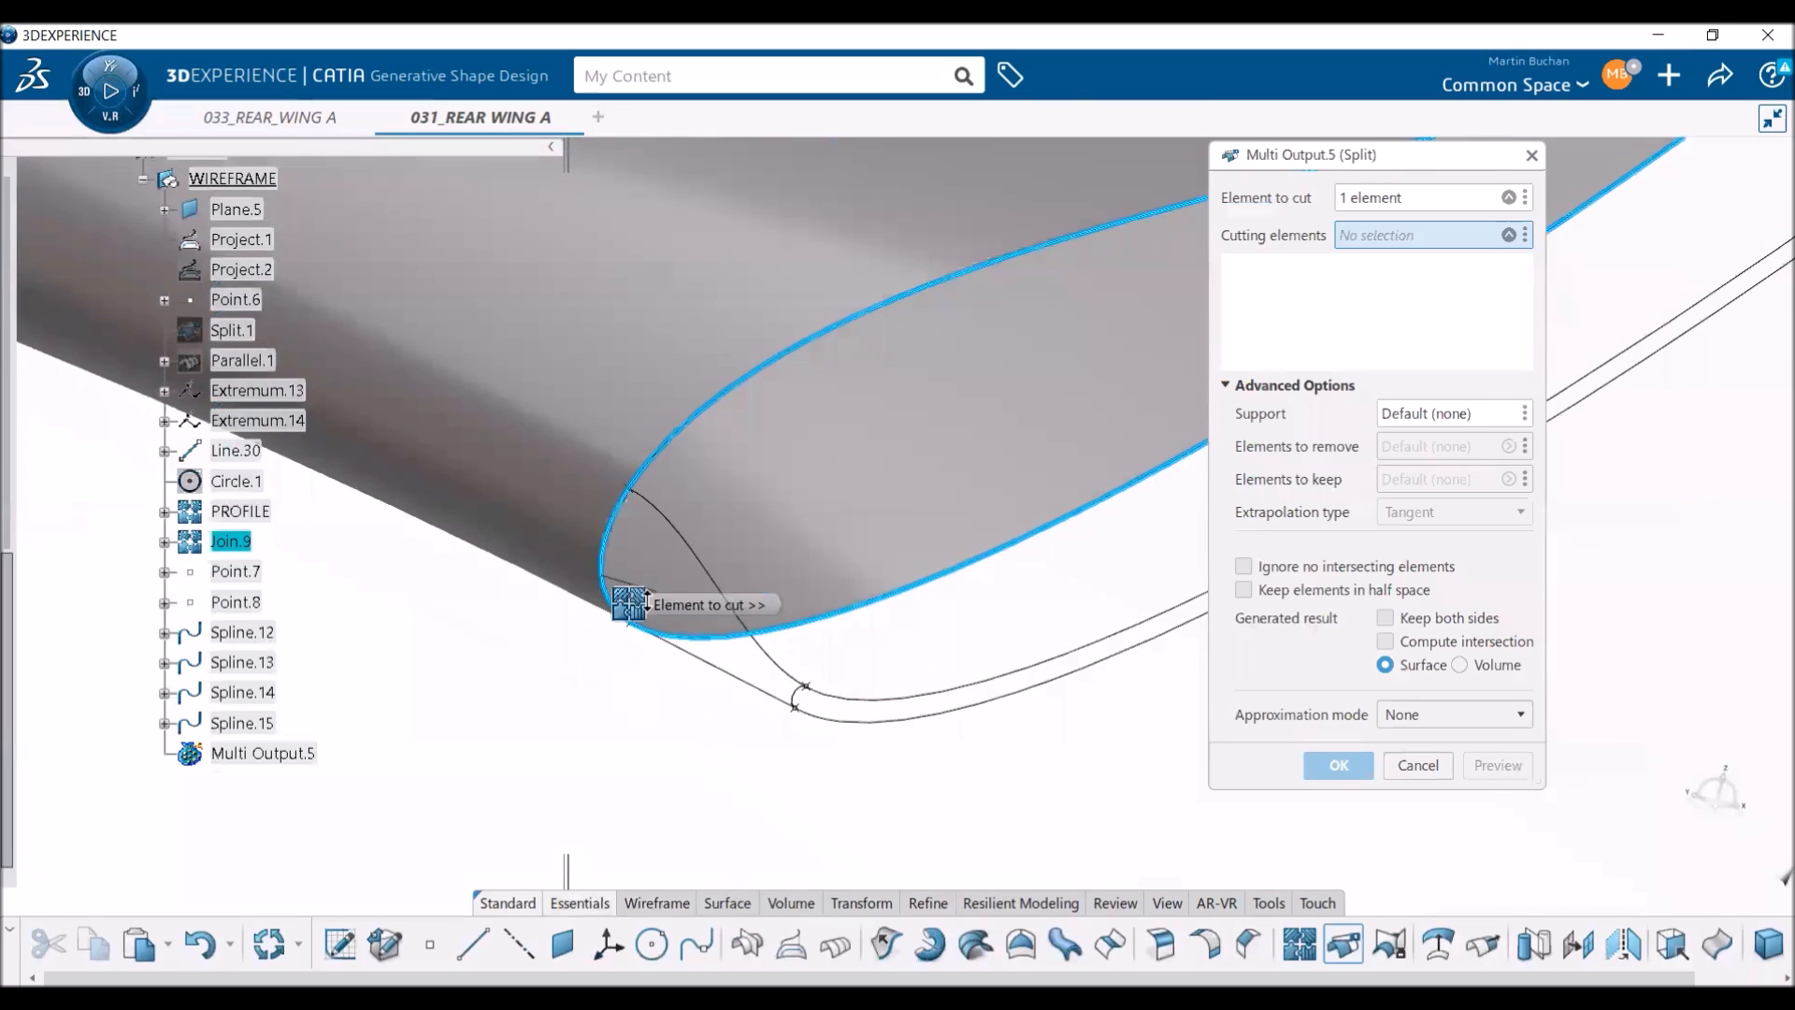
pyautogui.moveTo(647, 599); pyautogui.dragTo(401, 740, button='middle')
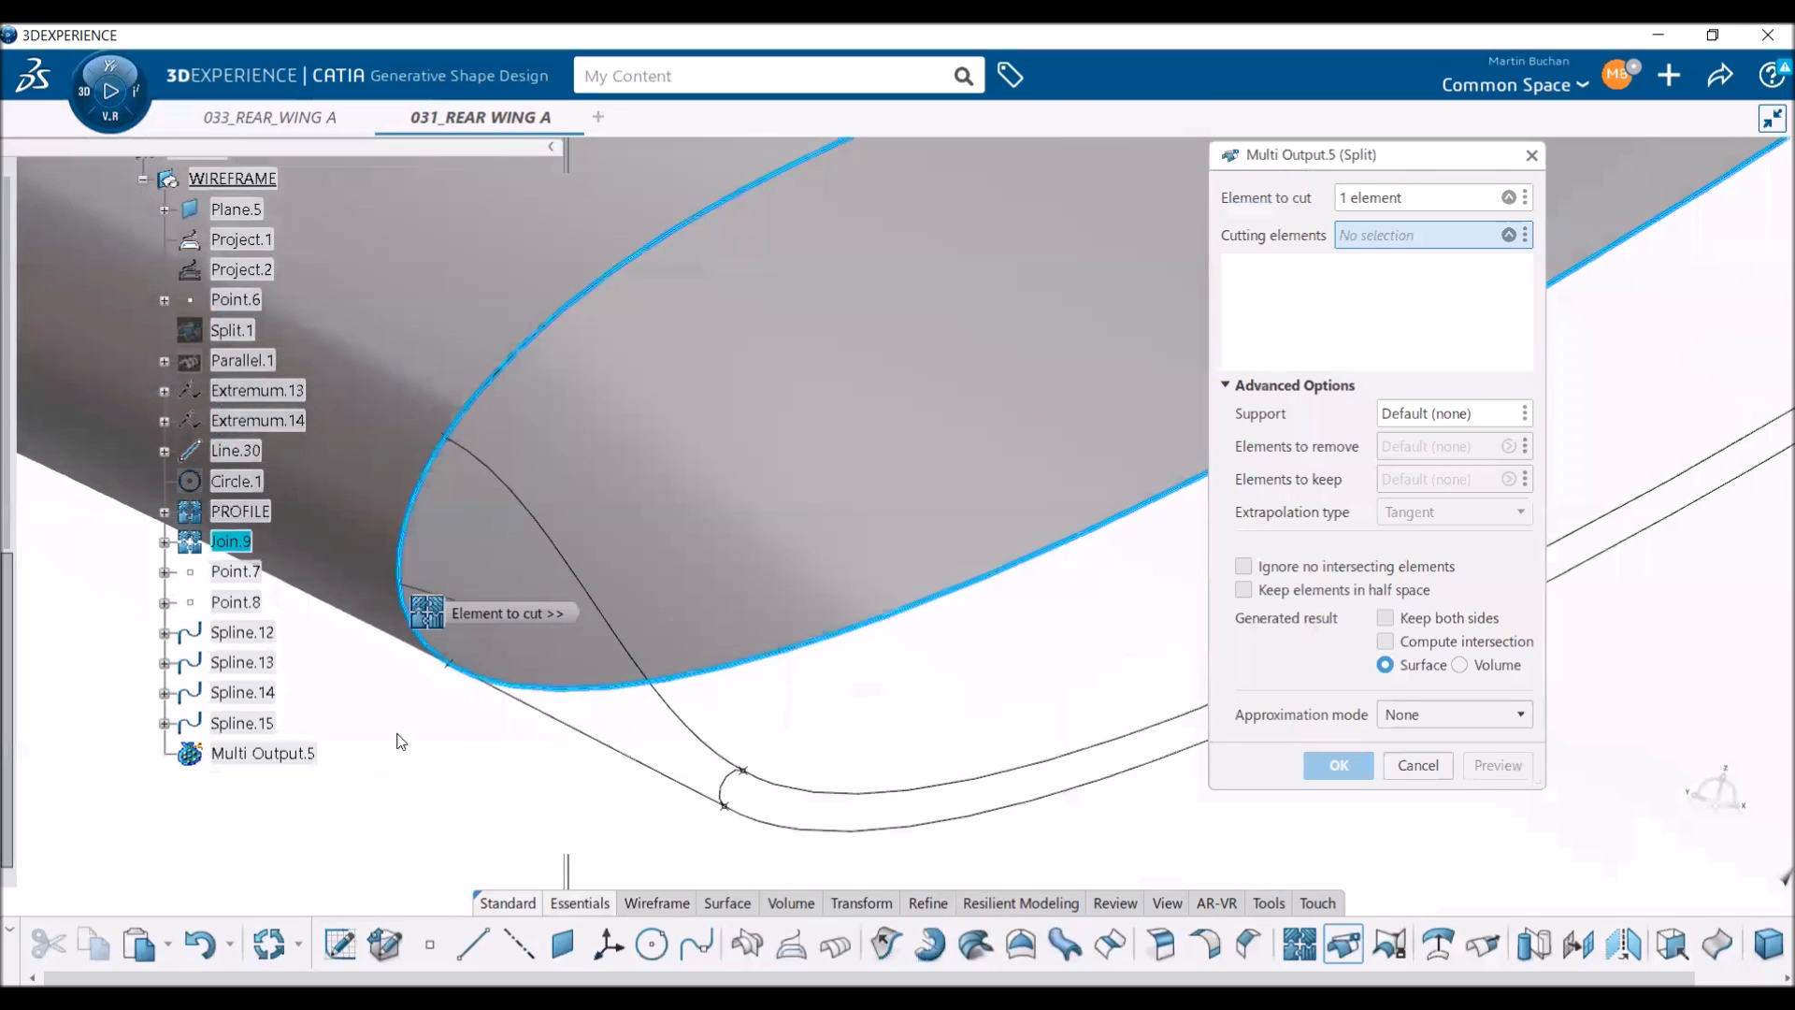
pyautogui.click(460, 671)
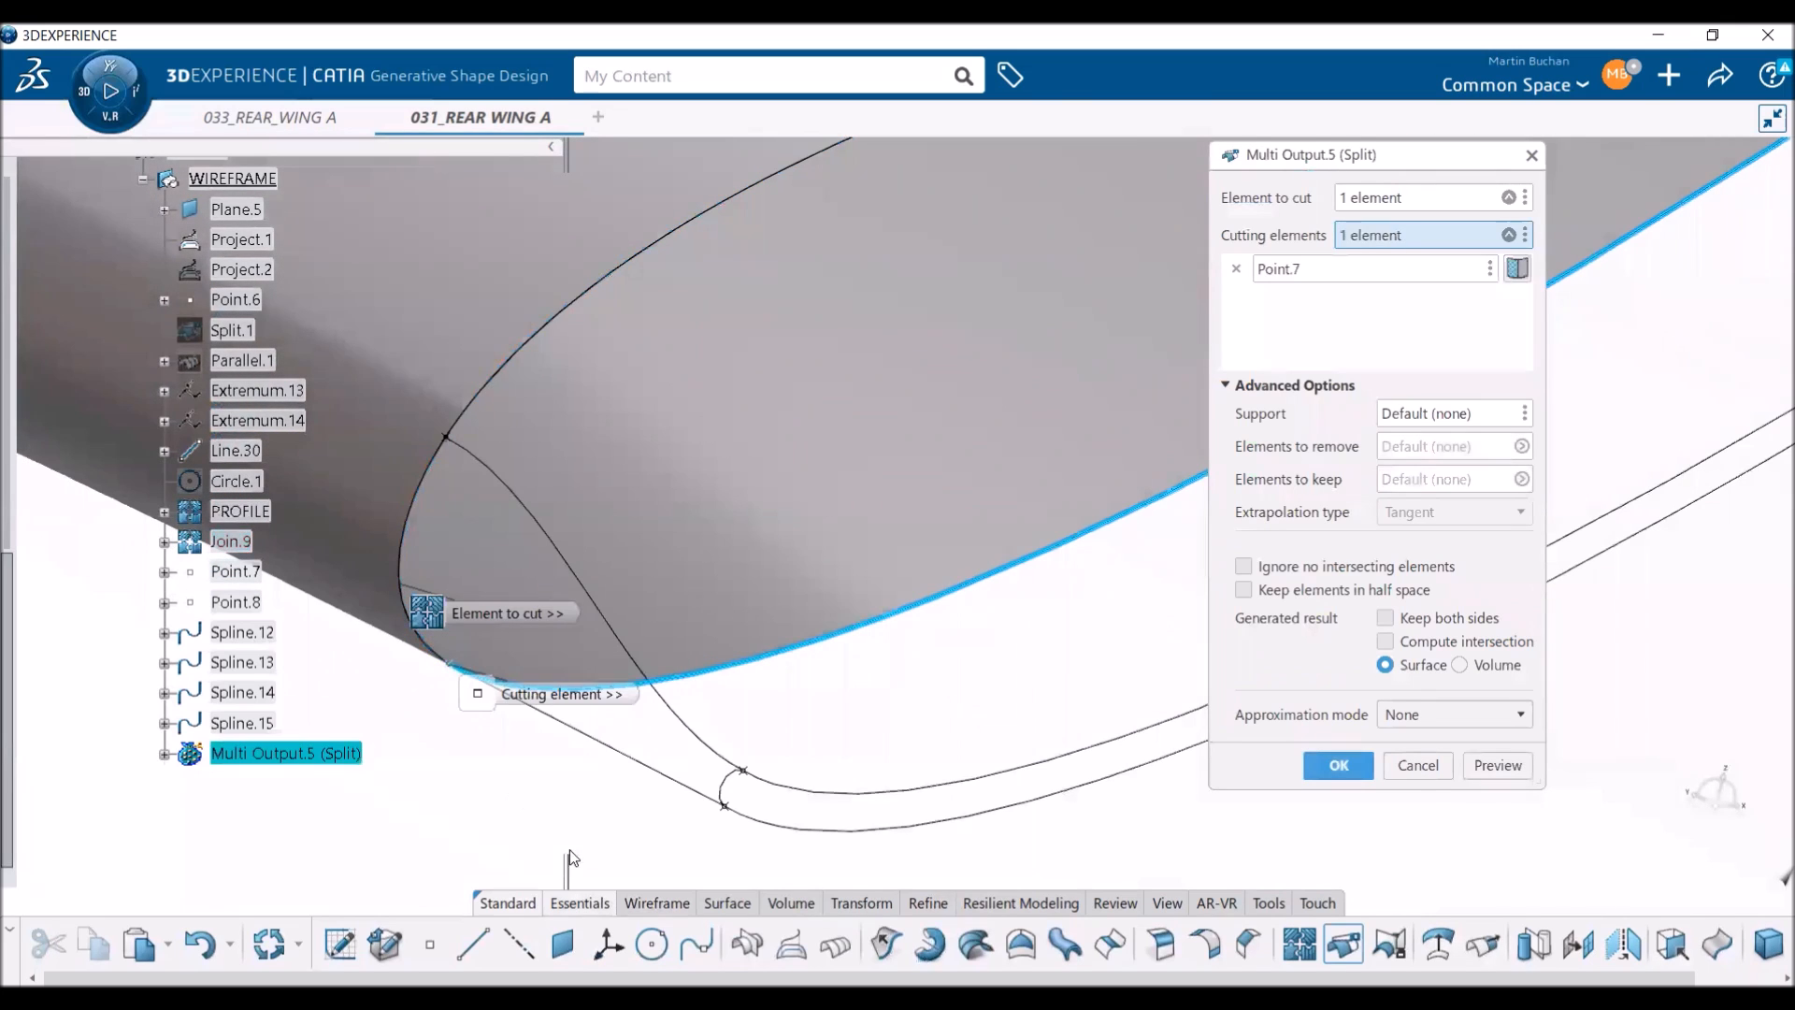
pyautogui.click(1337, 764)
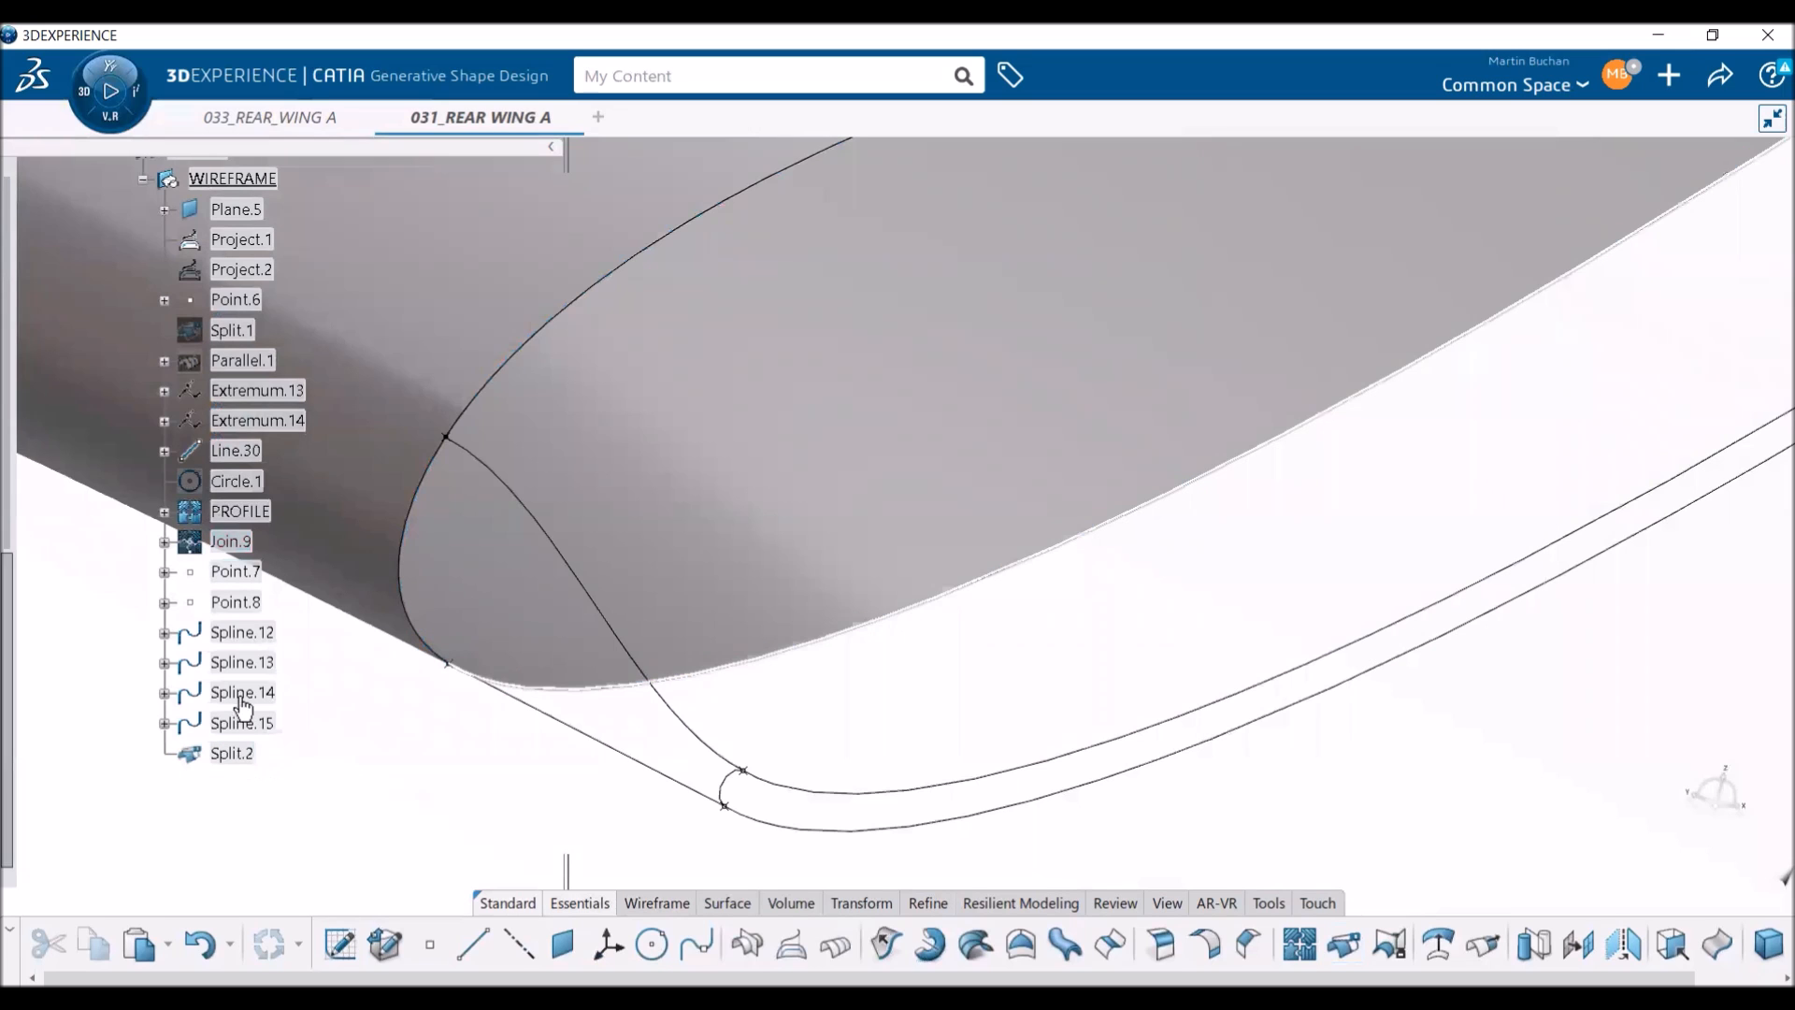
# - Hide the RWF SURFACE geometrical set to expose the tip wireframe curves
pyautogui.click(436, 489)
pyautogui.scroll(-1, 332, 687)
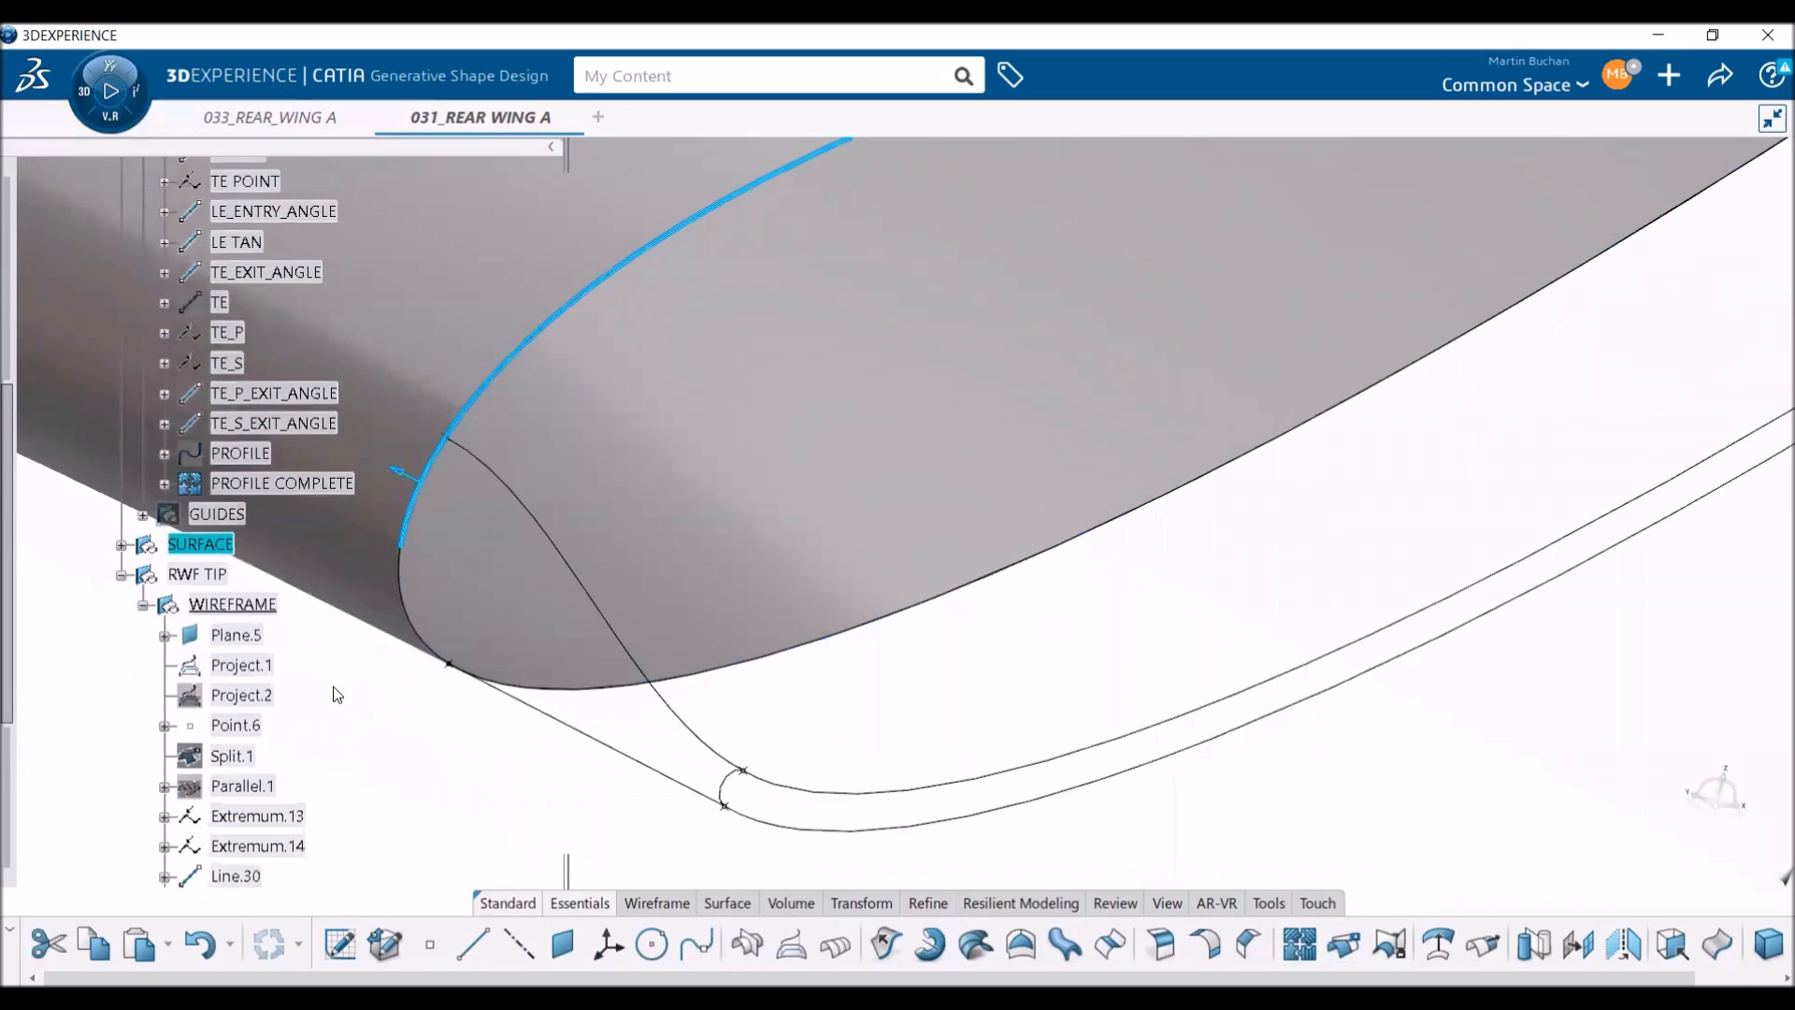
pyautogui.rightClick(197, 547)
pyautogui.click(269, 428)
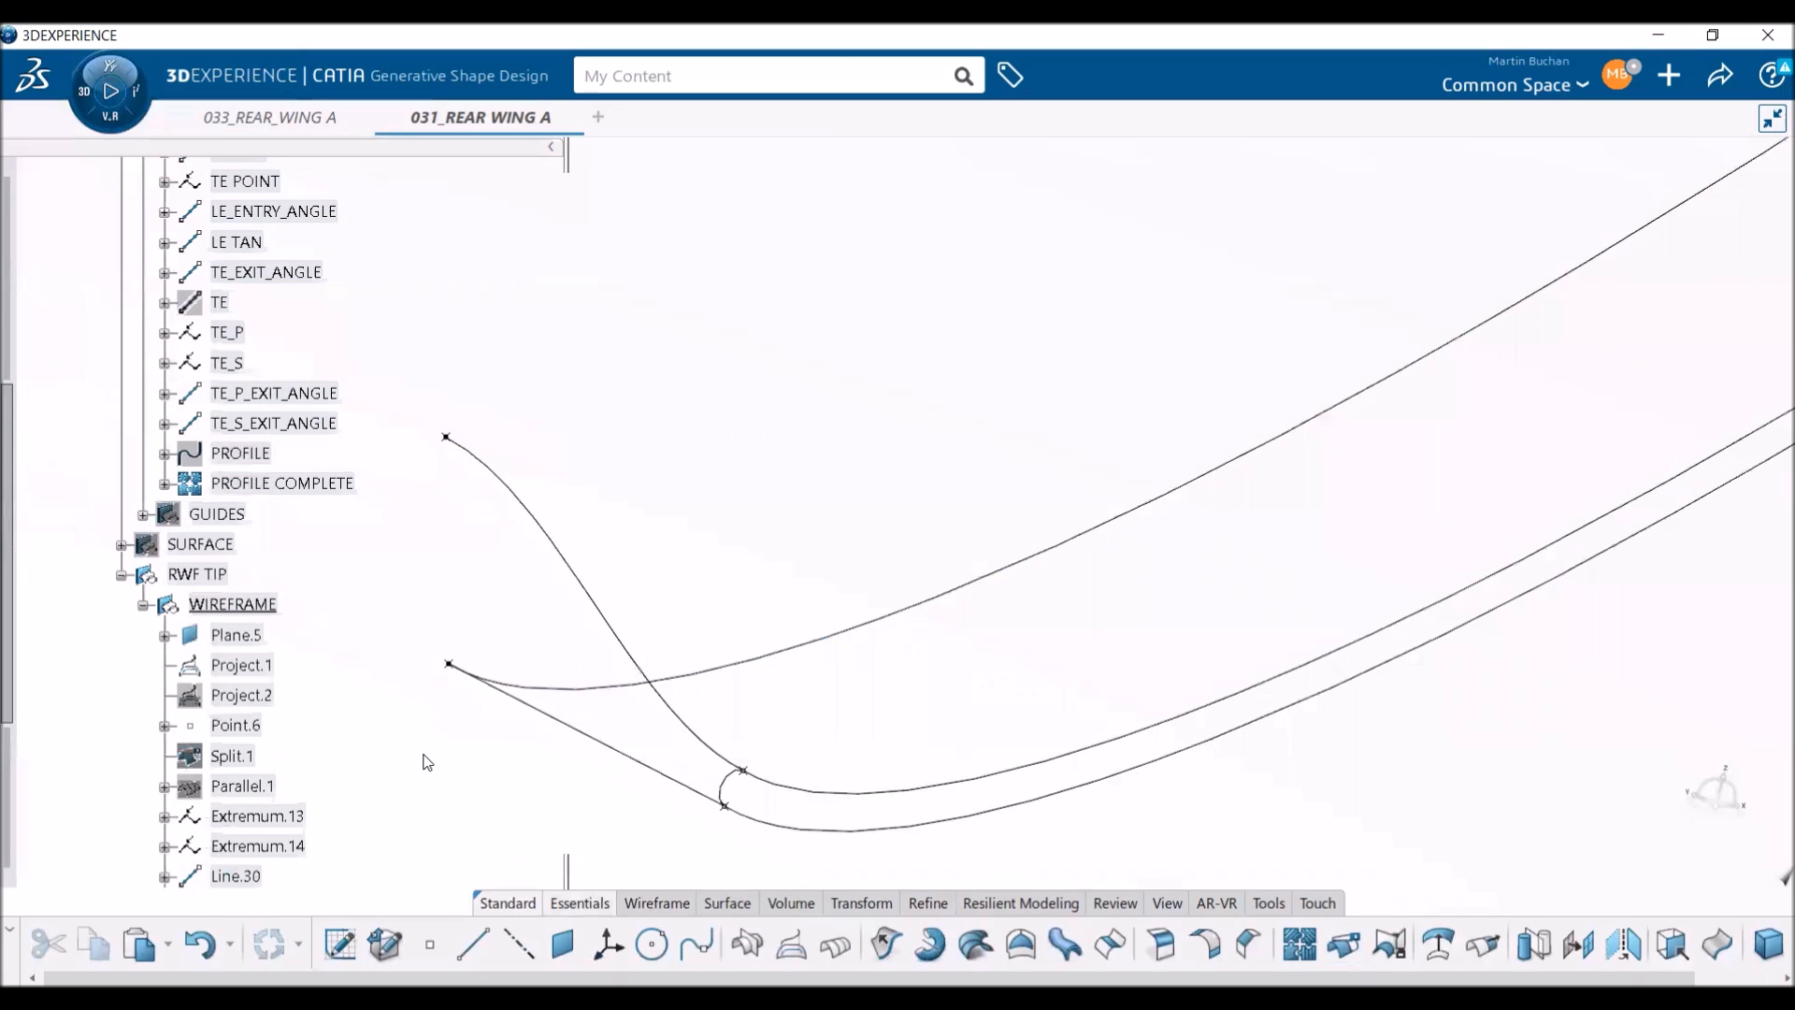
# - Duplicate Split.2 and edit the copy to keep only the leading edge segment of Join.9 between Point.7 and Point.8
pyautogui.scroll(-5, 411, 762)
pyautogui.click(233, 753)
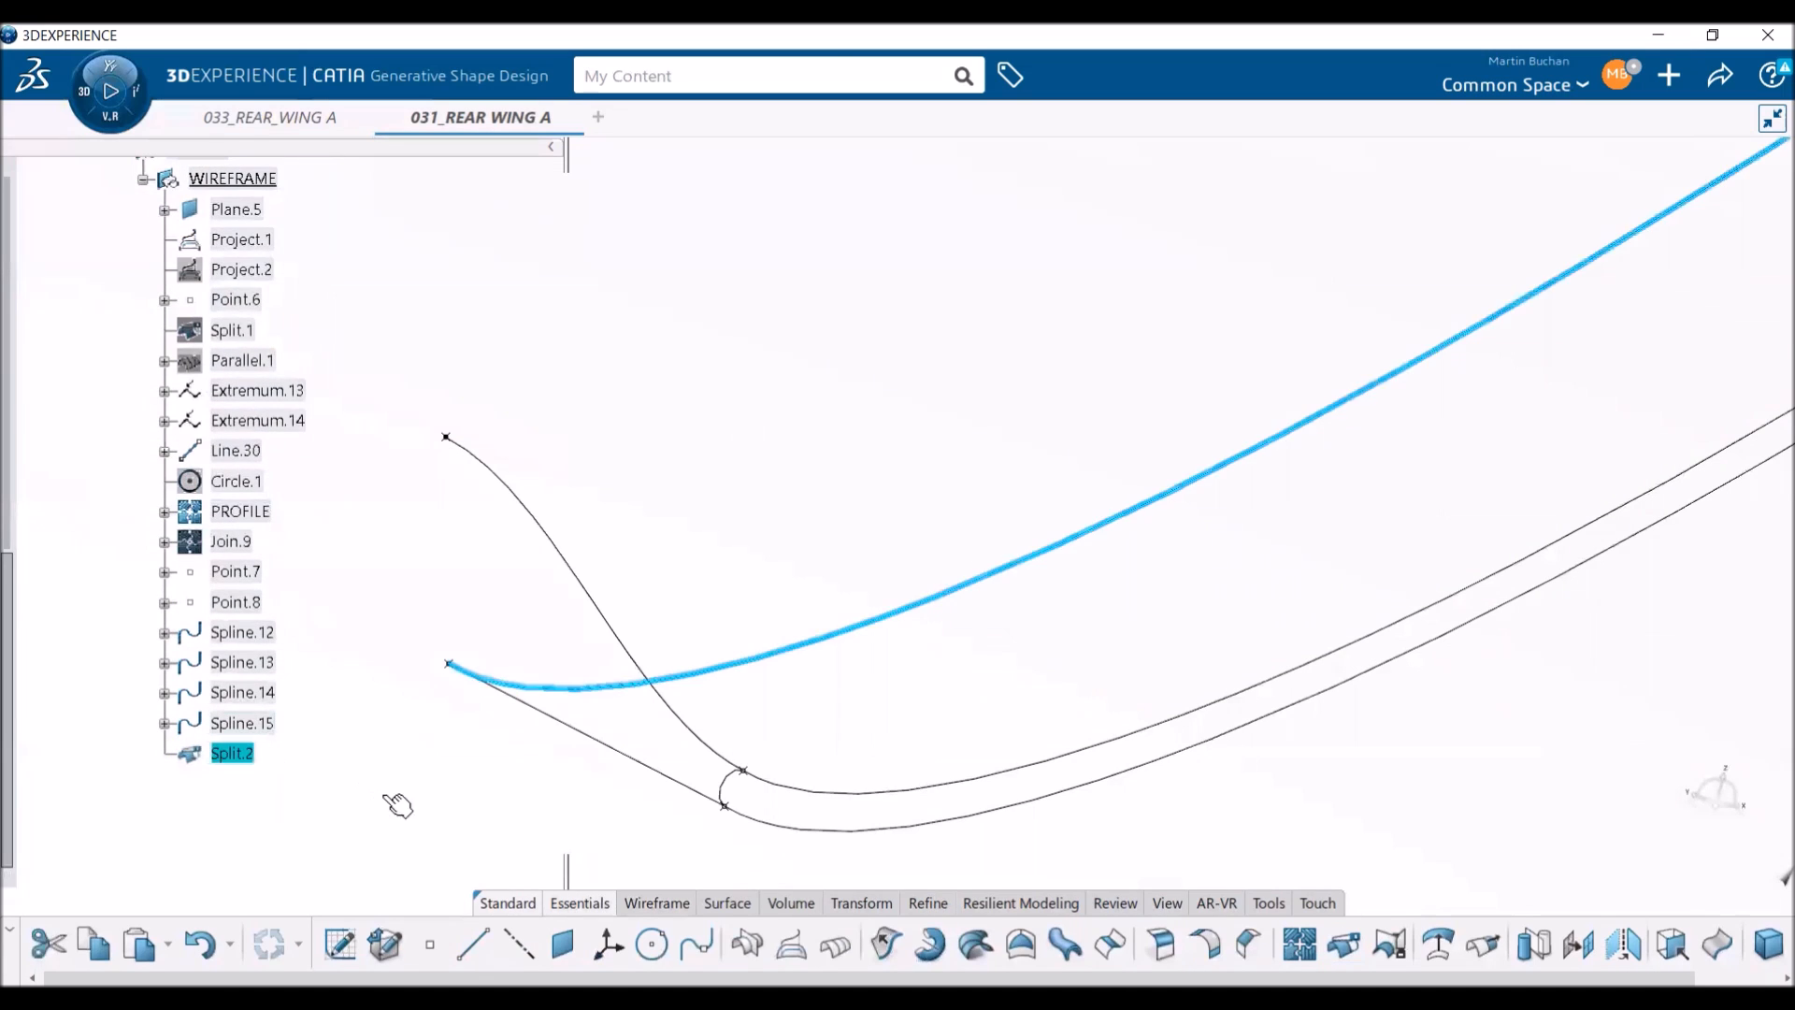
pyautogui.hotkey('ctrl', 'v')
pyautogui.doubleClick(245, 783)
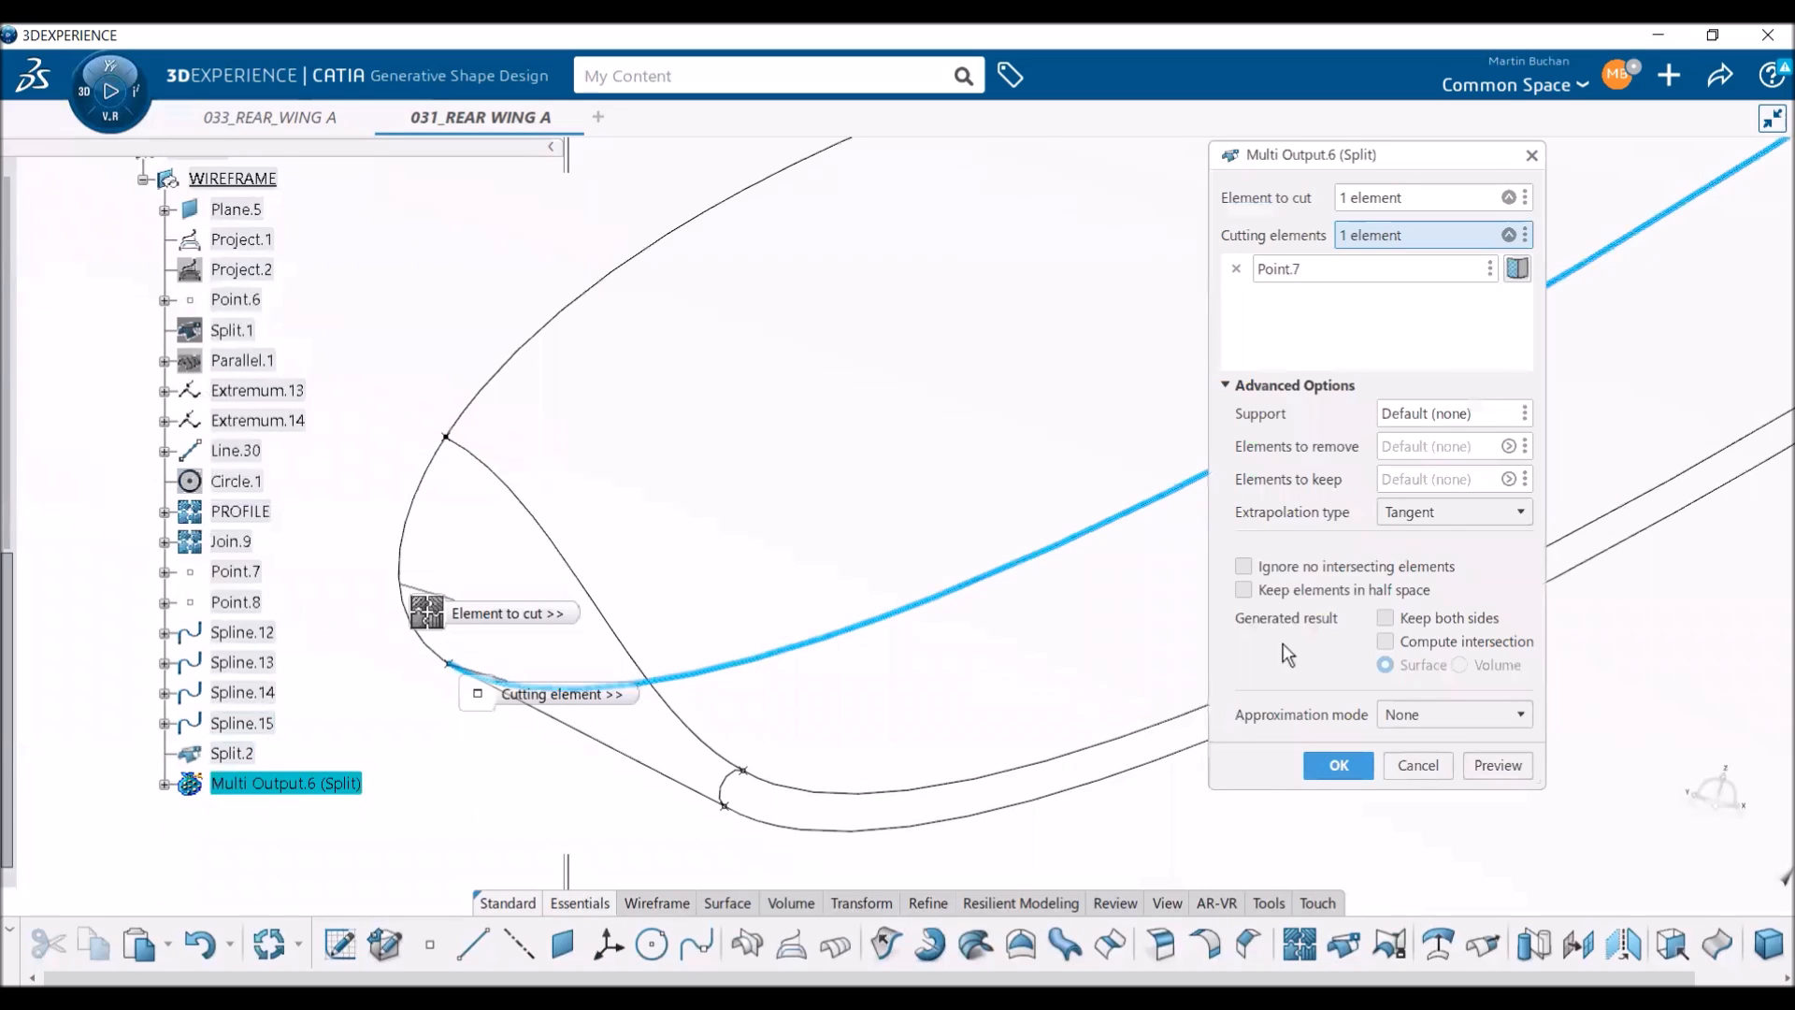
pyautogui.click(1516, 270)
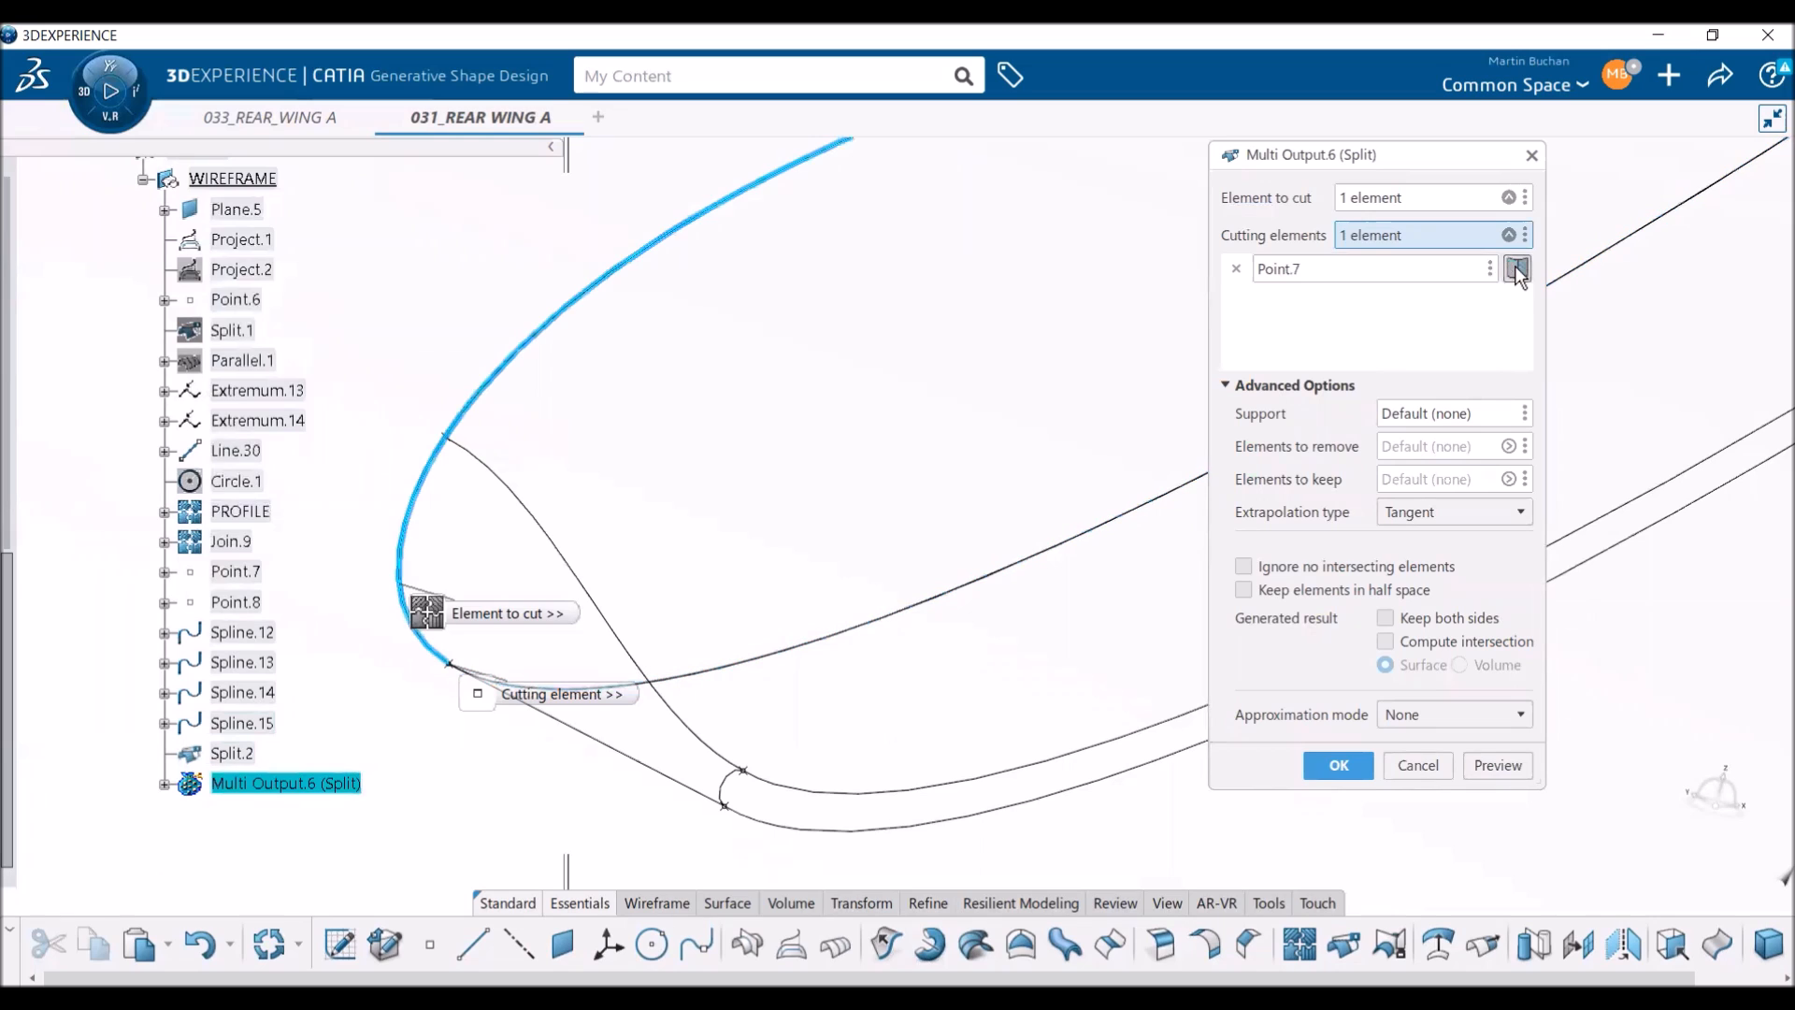
pyautogui.click(451, 441)
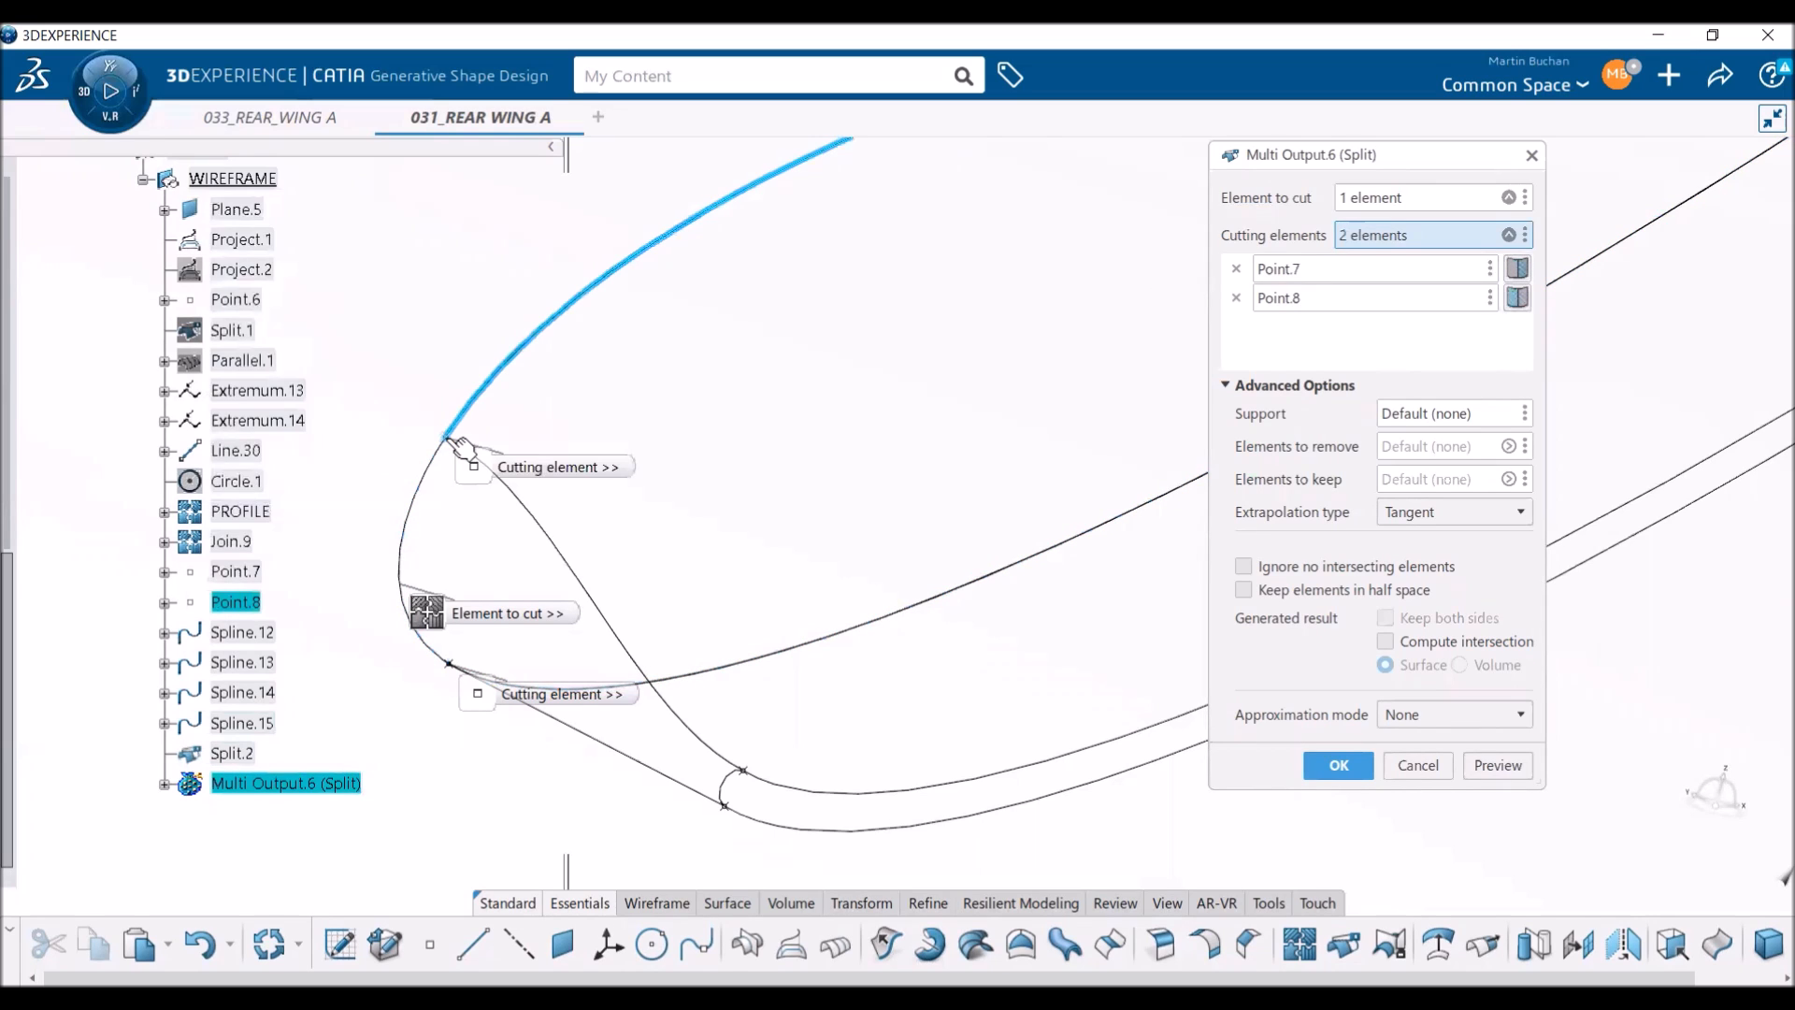
pyautogui.click(1516, 297)
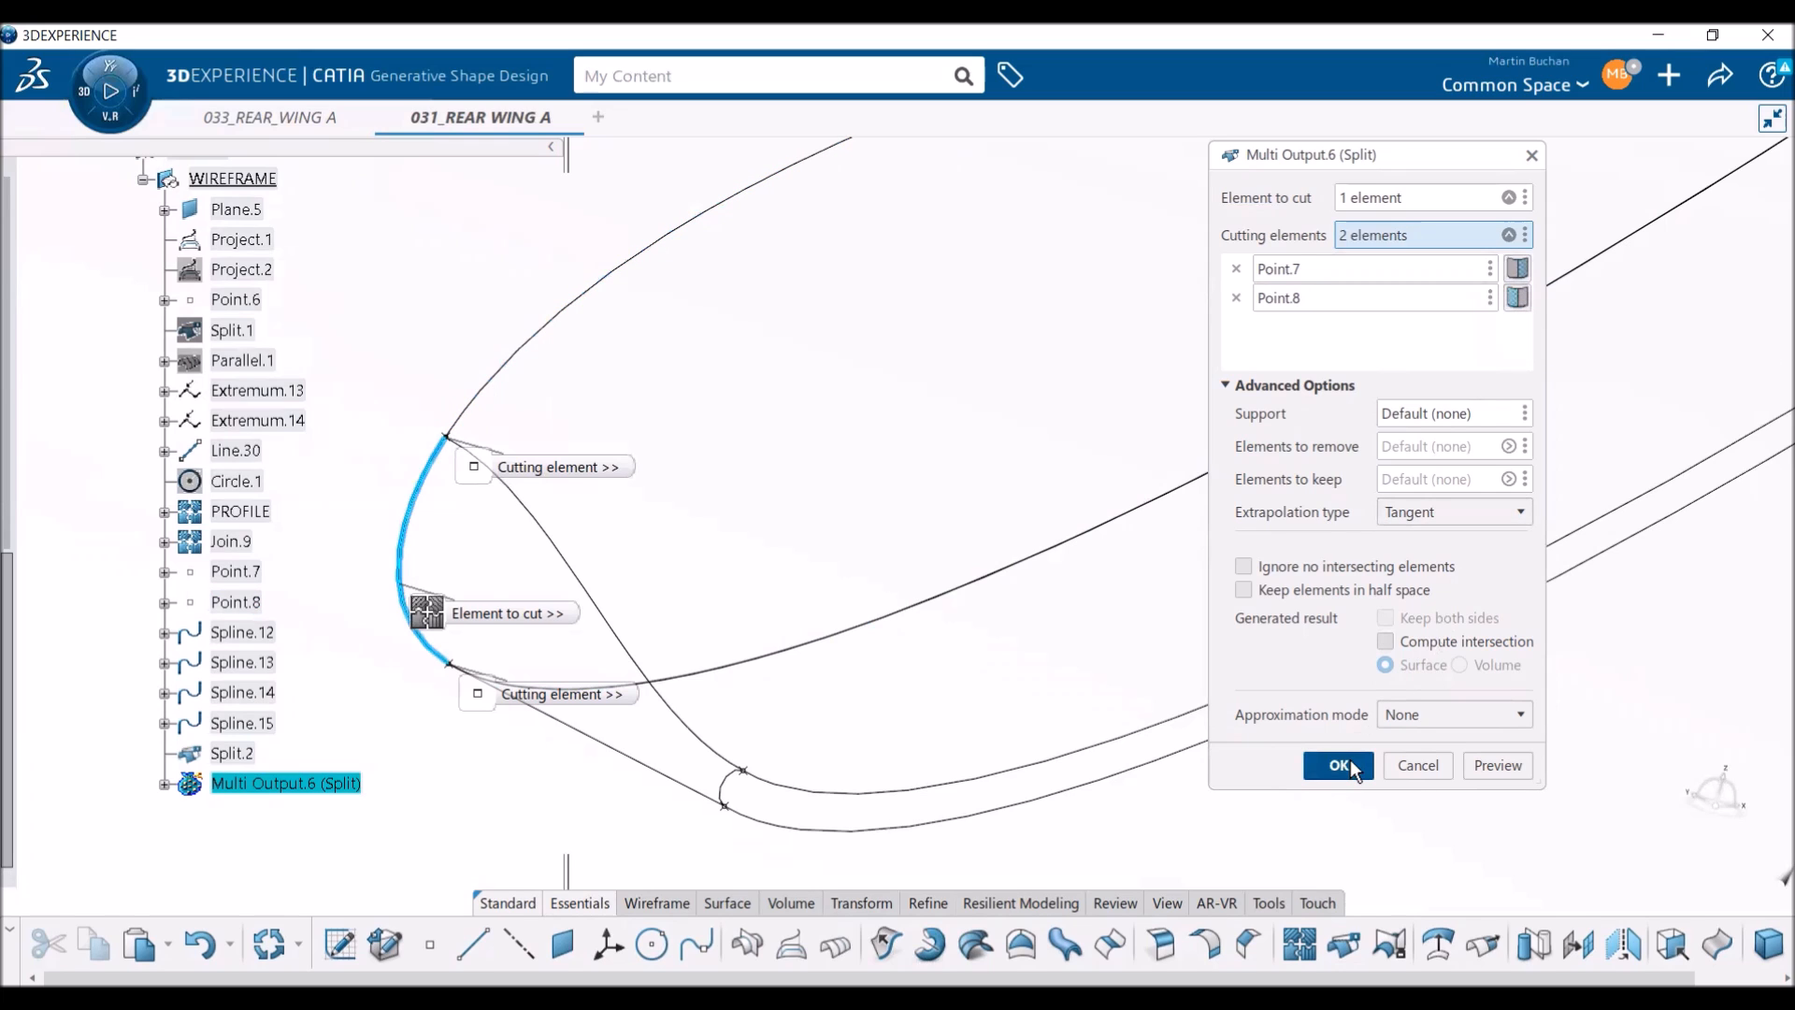
pyautogui.click(1337, 764)
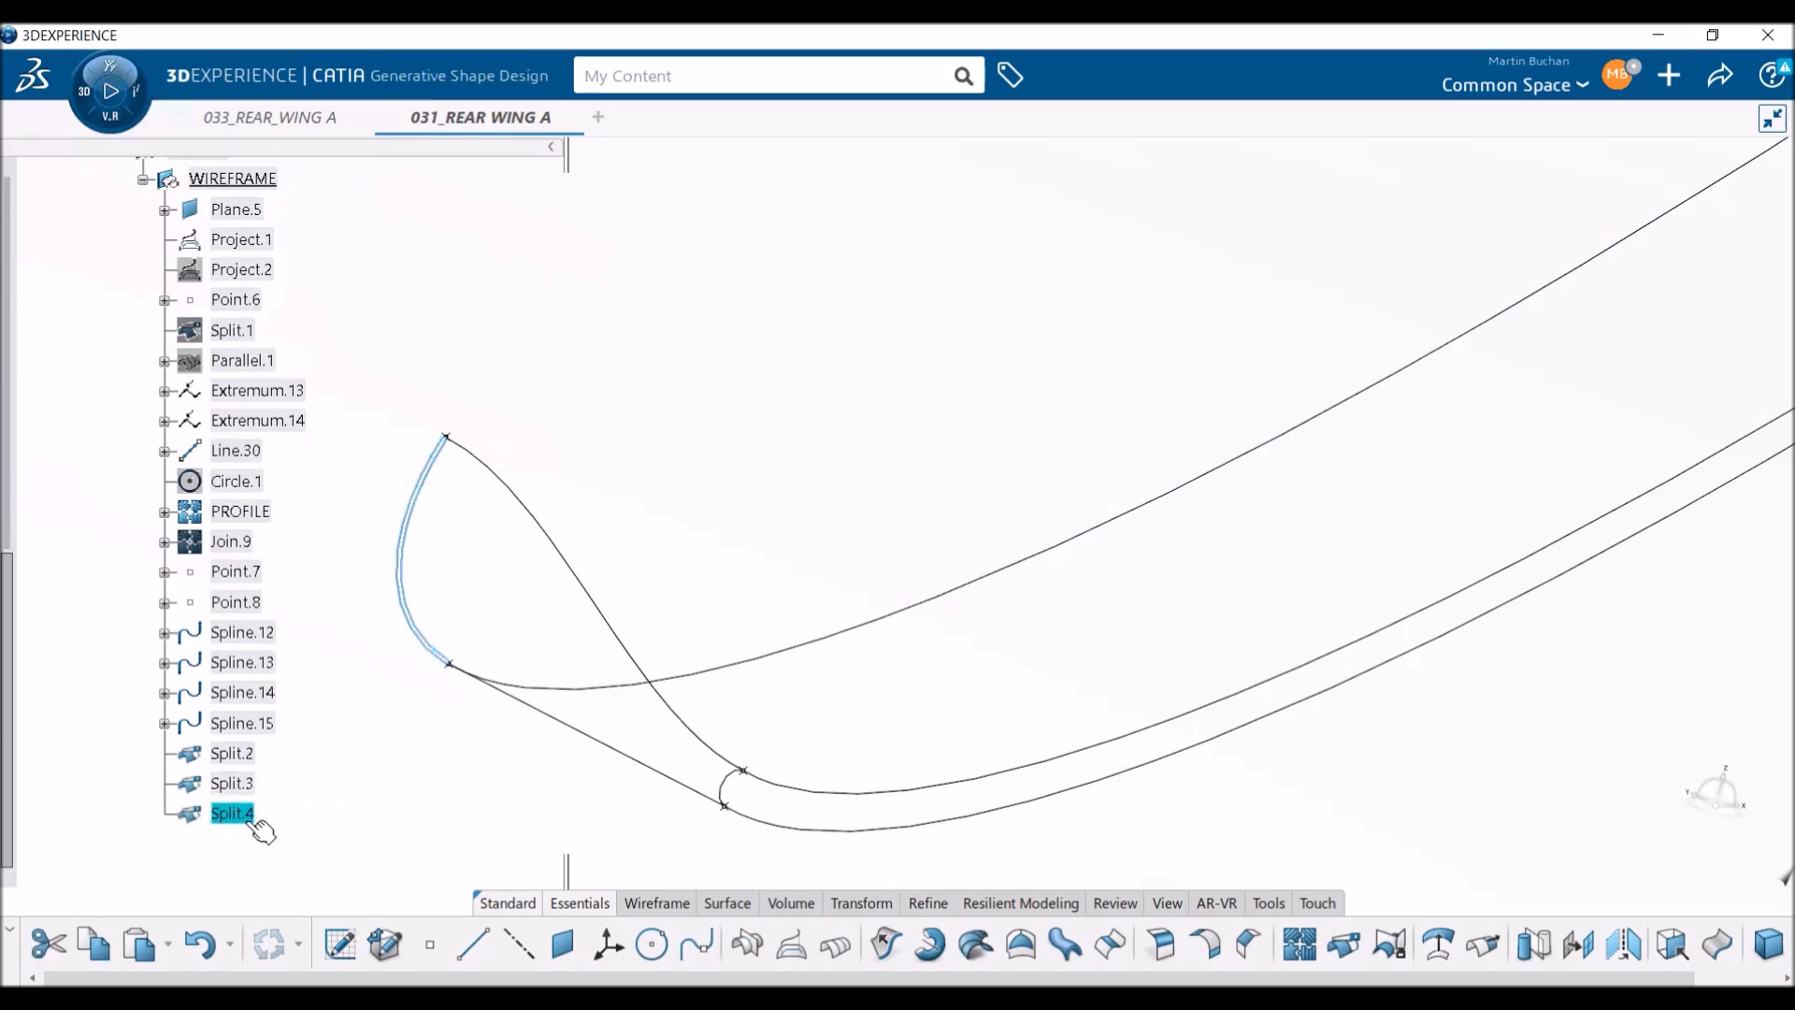
# - Edit the duplicated Split.4, removing Point.7 as cutting element and keeping the upper portion of Join.9 beyond Point.8
pyautogui.doubleClick(248, 820)
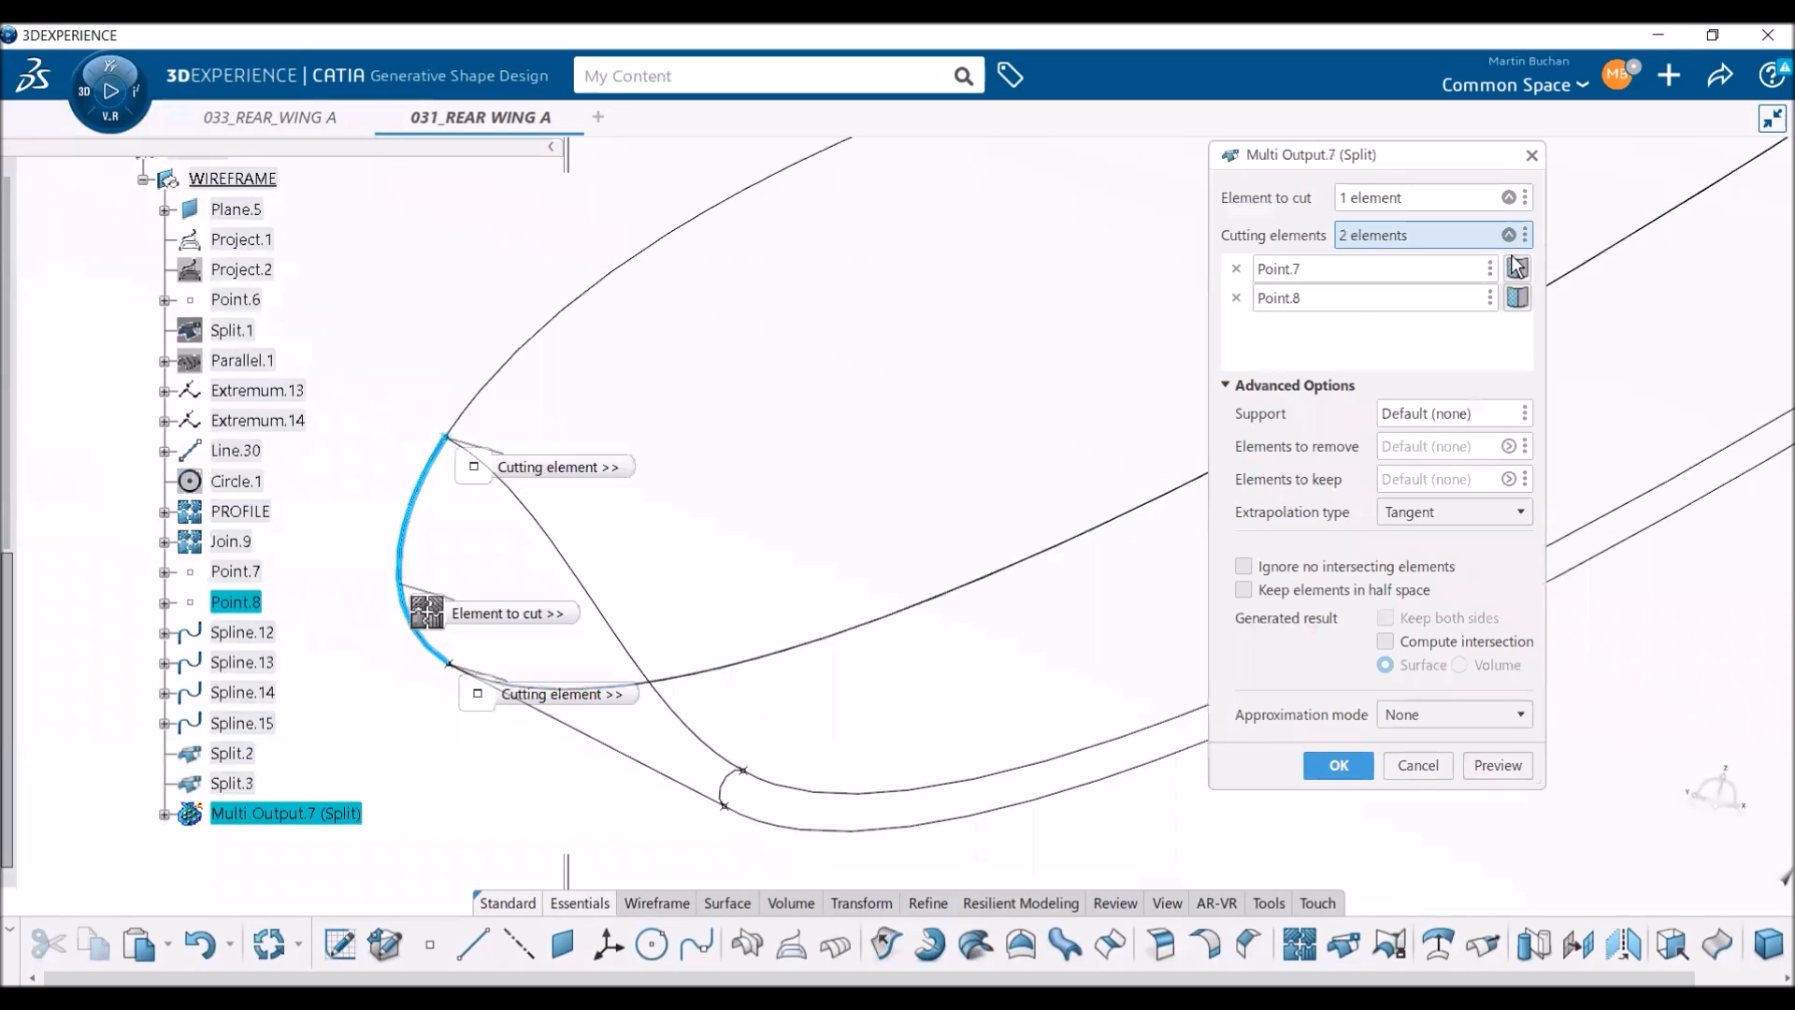
pyautogui.click(1236, 269)
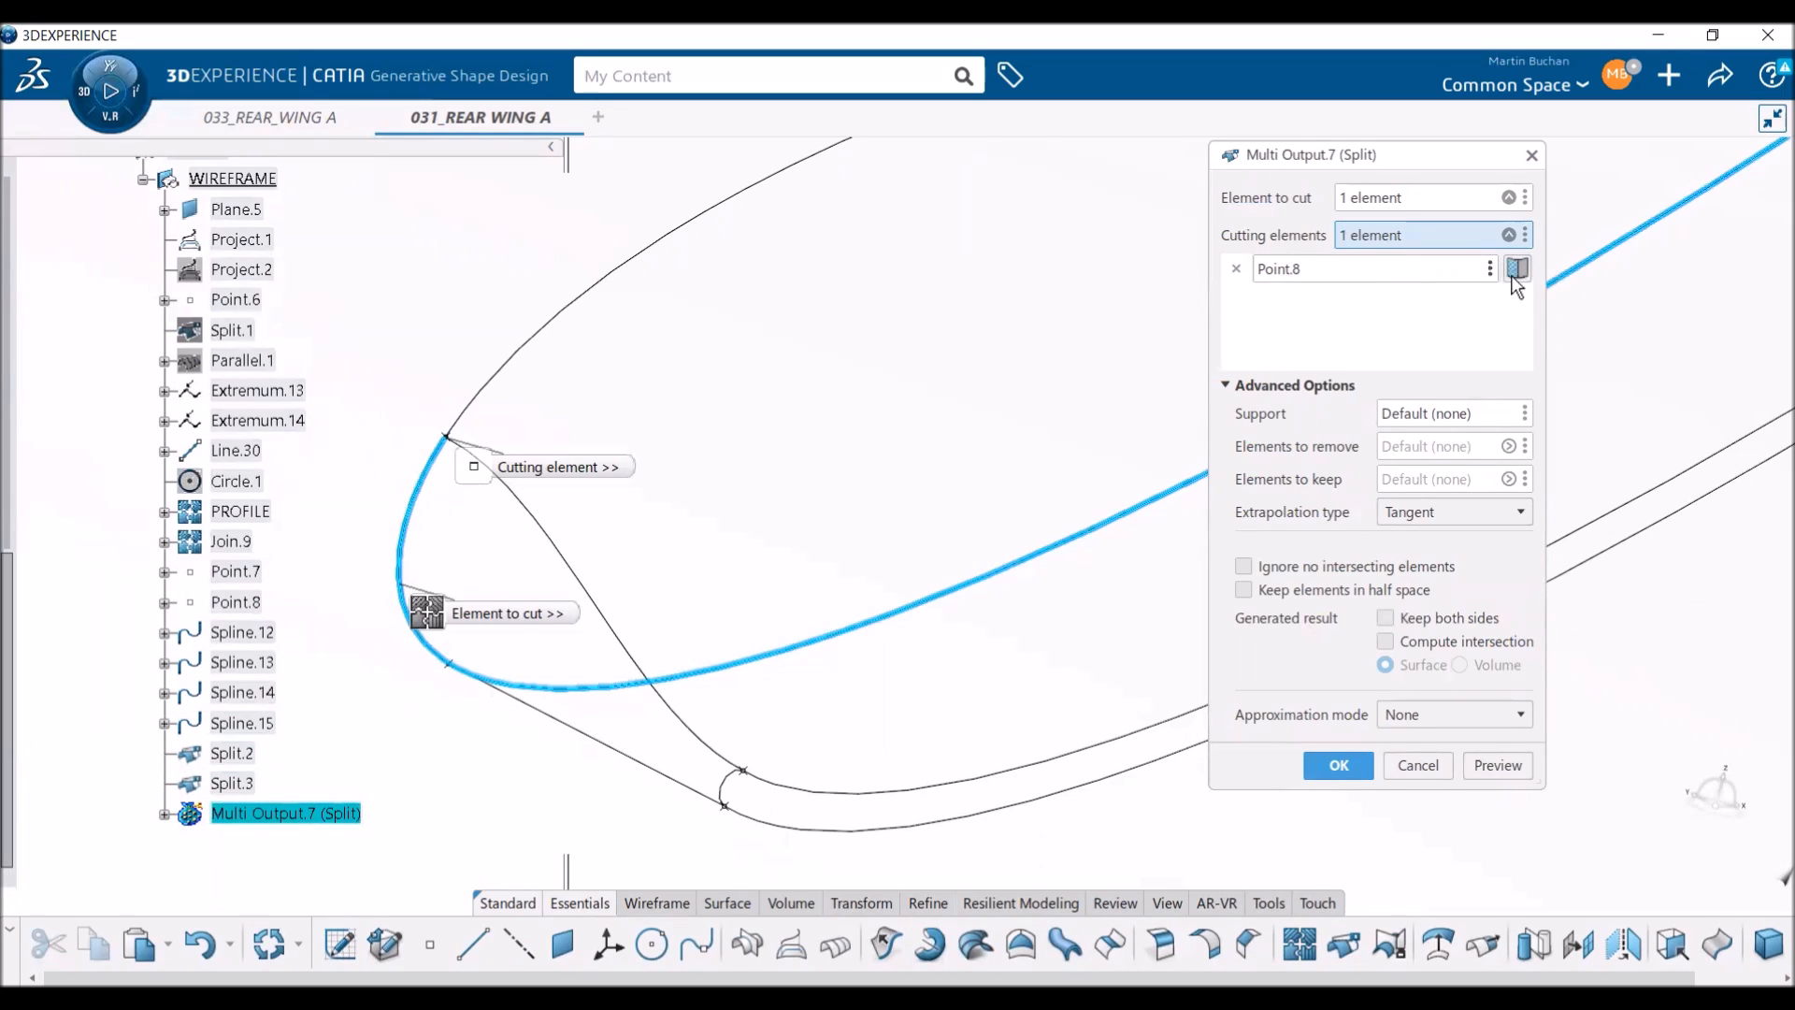
pyautogui.click(1516, 269)
pyautogui.click(1343, 767)
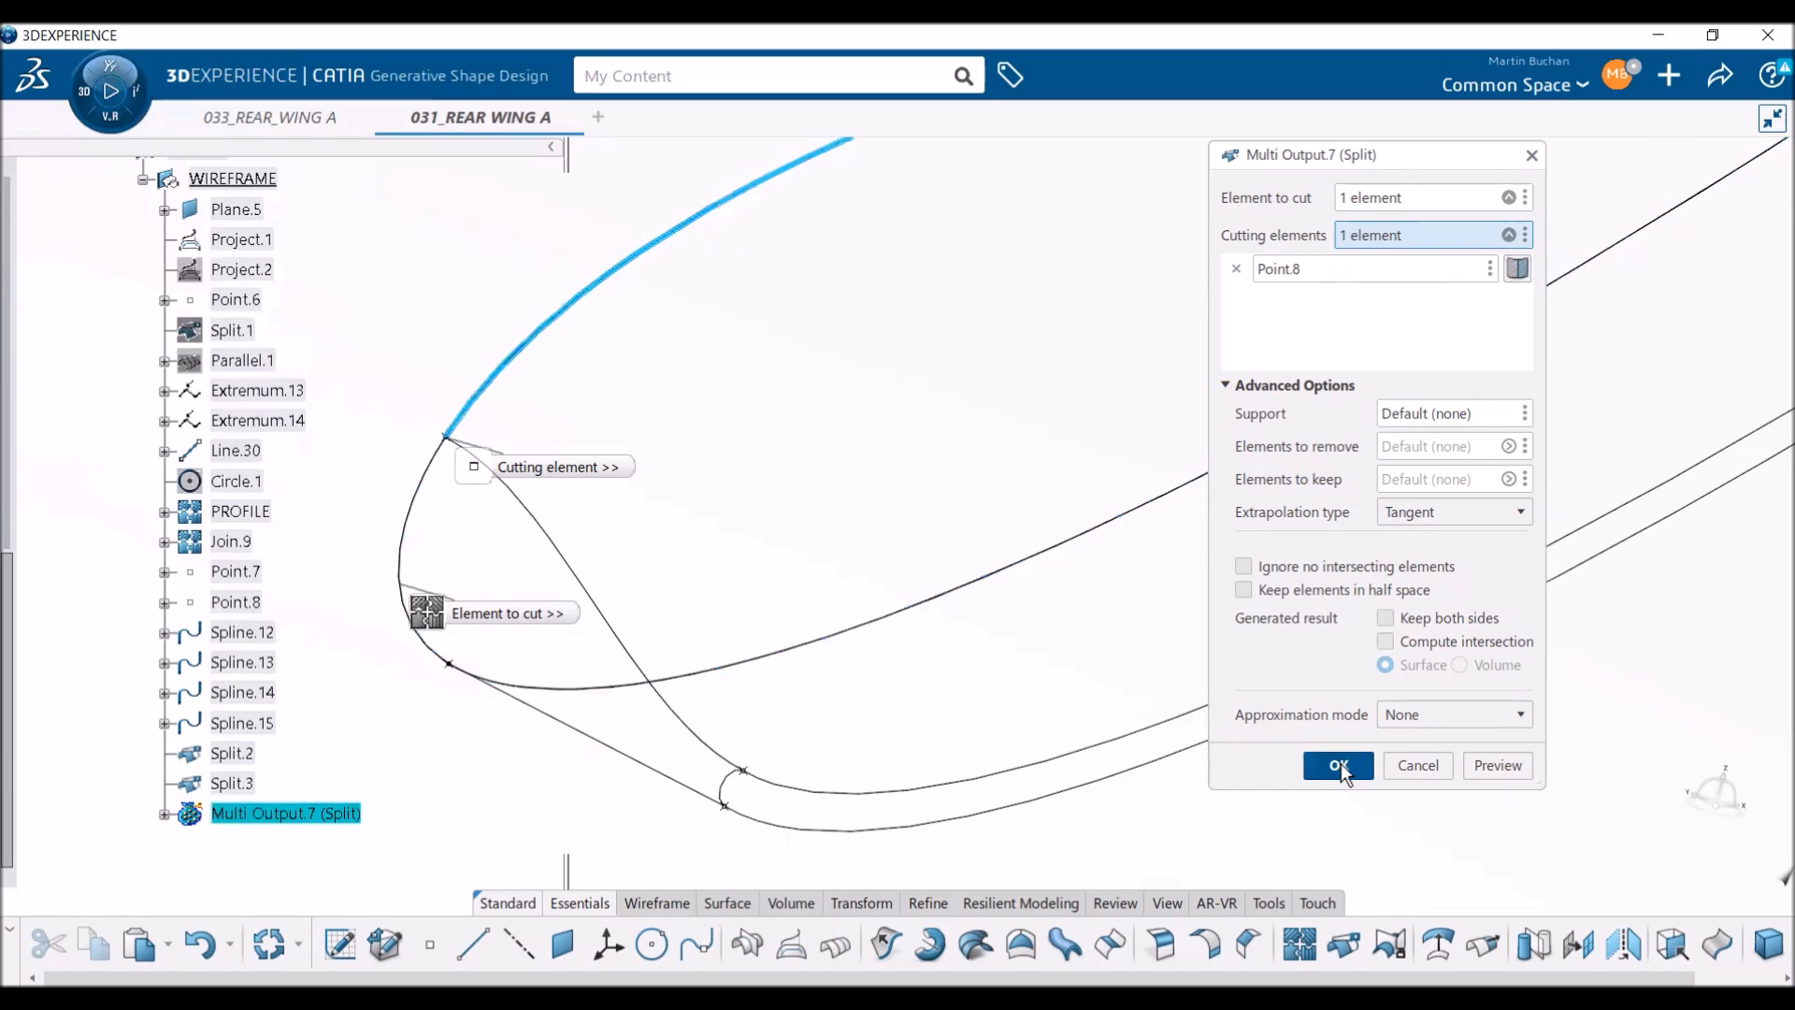
# - Extrude the rounded tip PROFILE 20 mm along its default normal direction and select the extruded surface
pyautogui.moveTo(1016, 604); pyautogui.dragTo(1047, 701, button='middle')
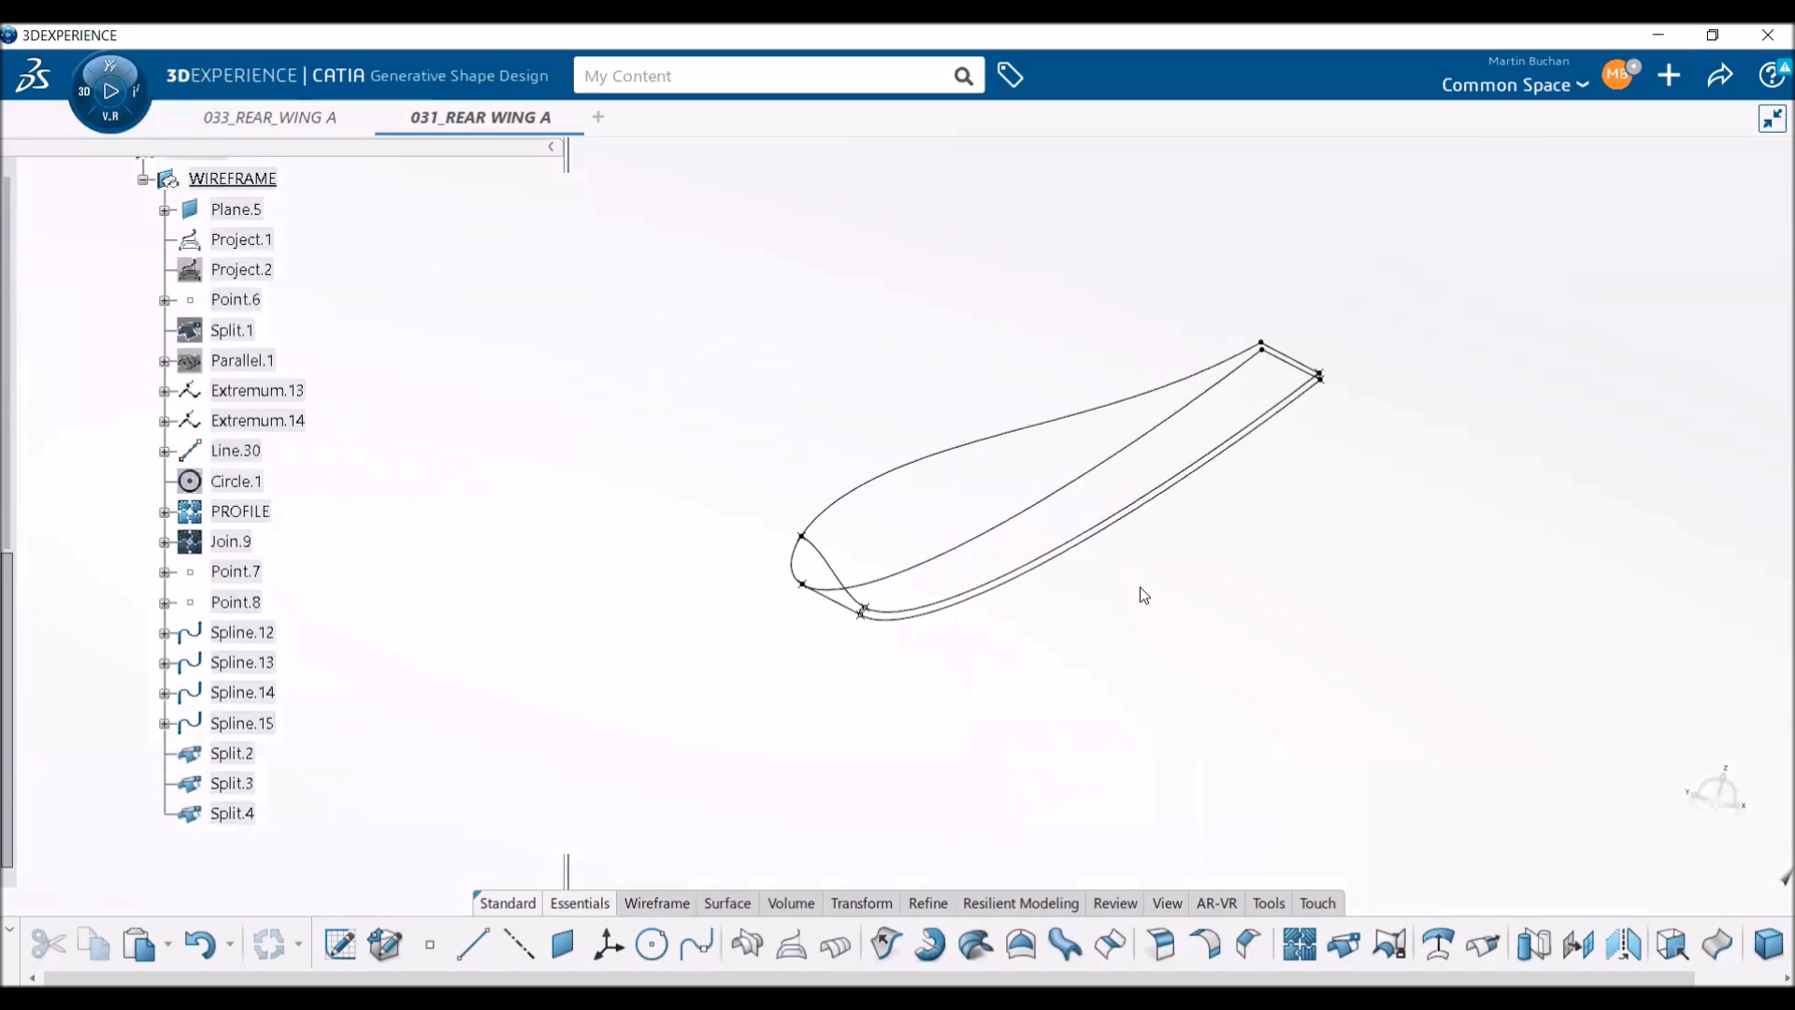
pyautogui.moveTo(1146, 589); pyautogui.dragTo(1136, 598, button='middle')
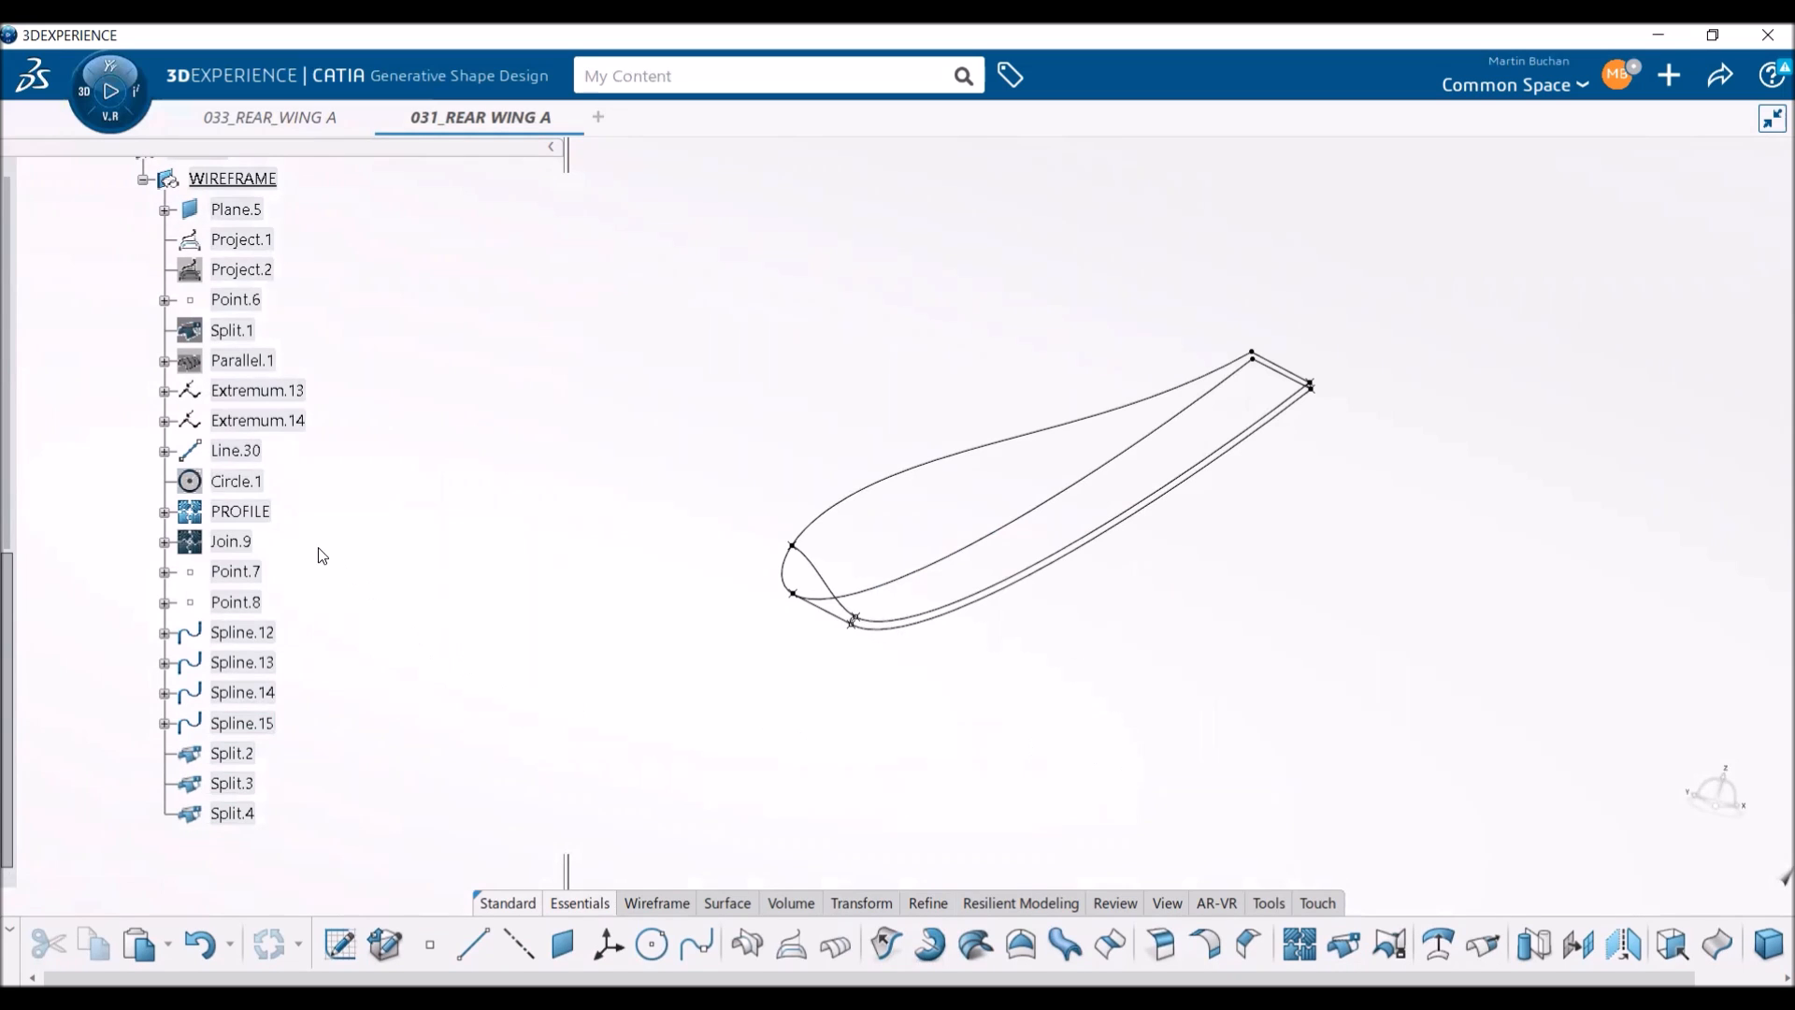
pyautogui.click(245, 512)
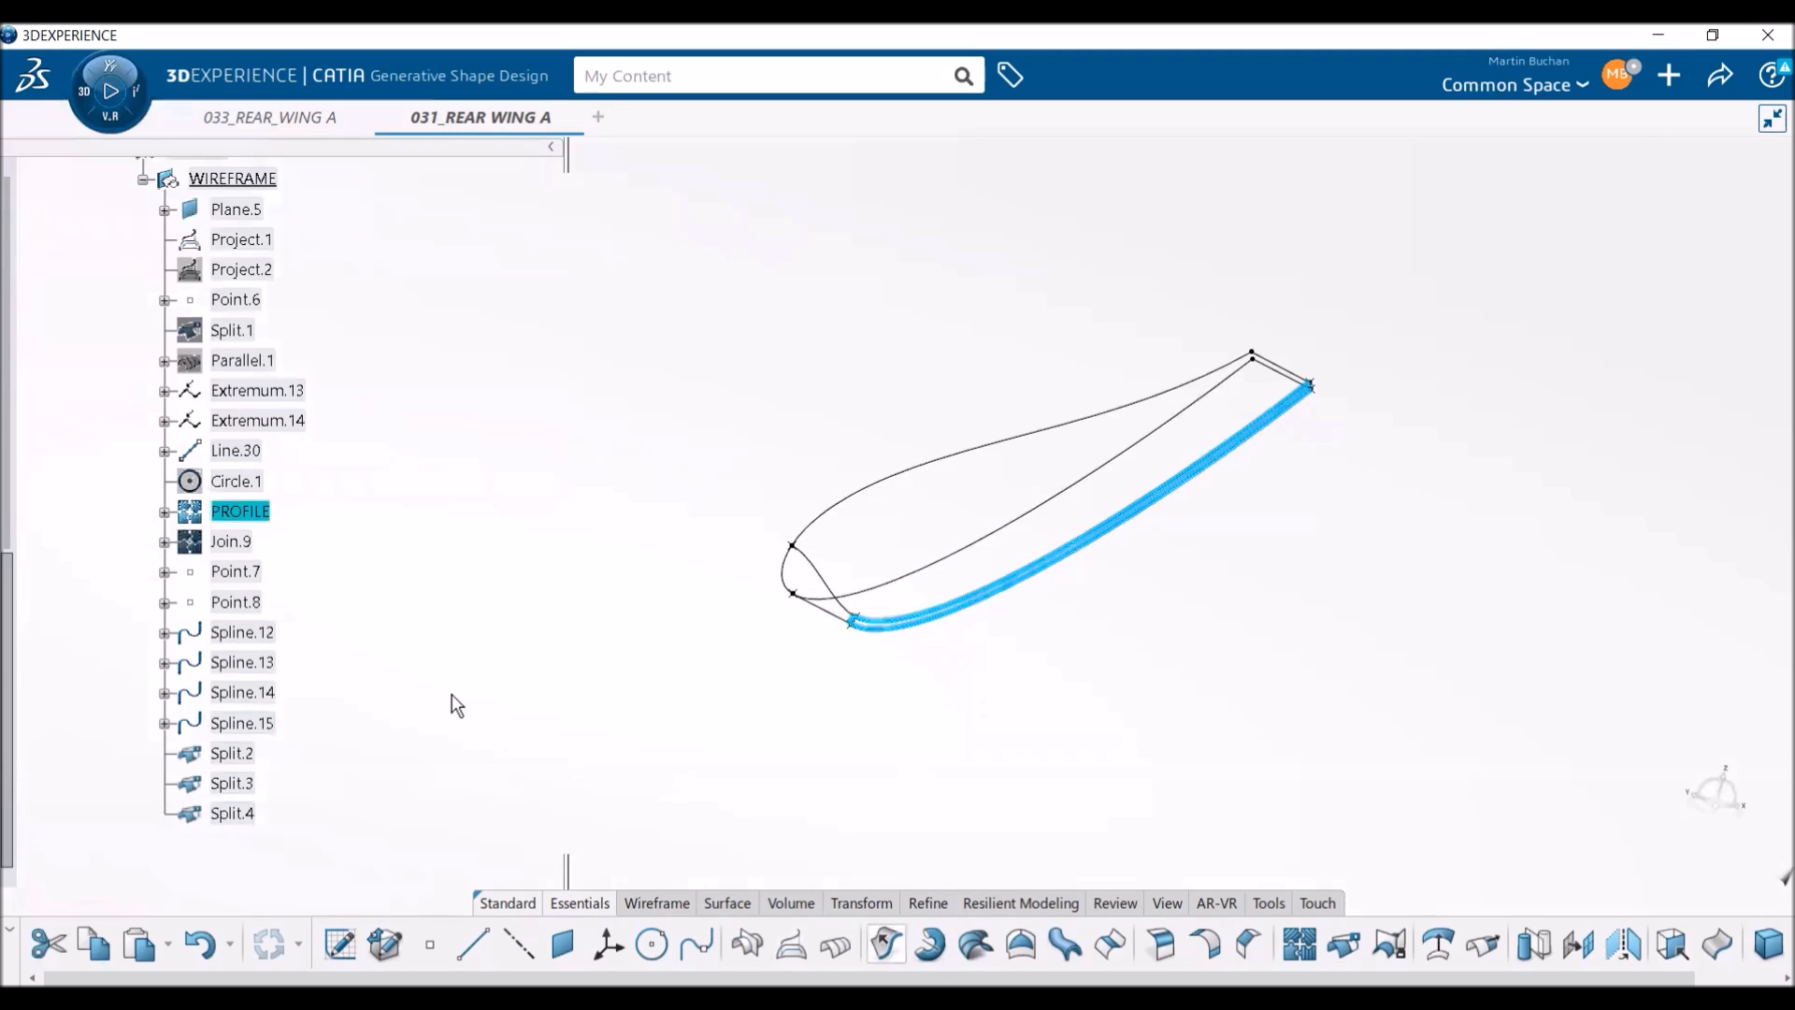
pyautogui.write('2')
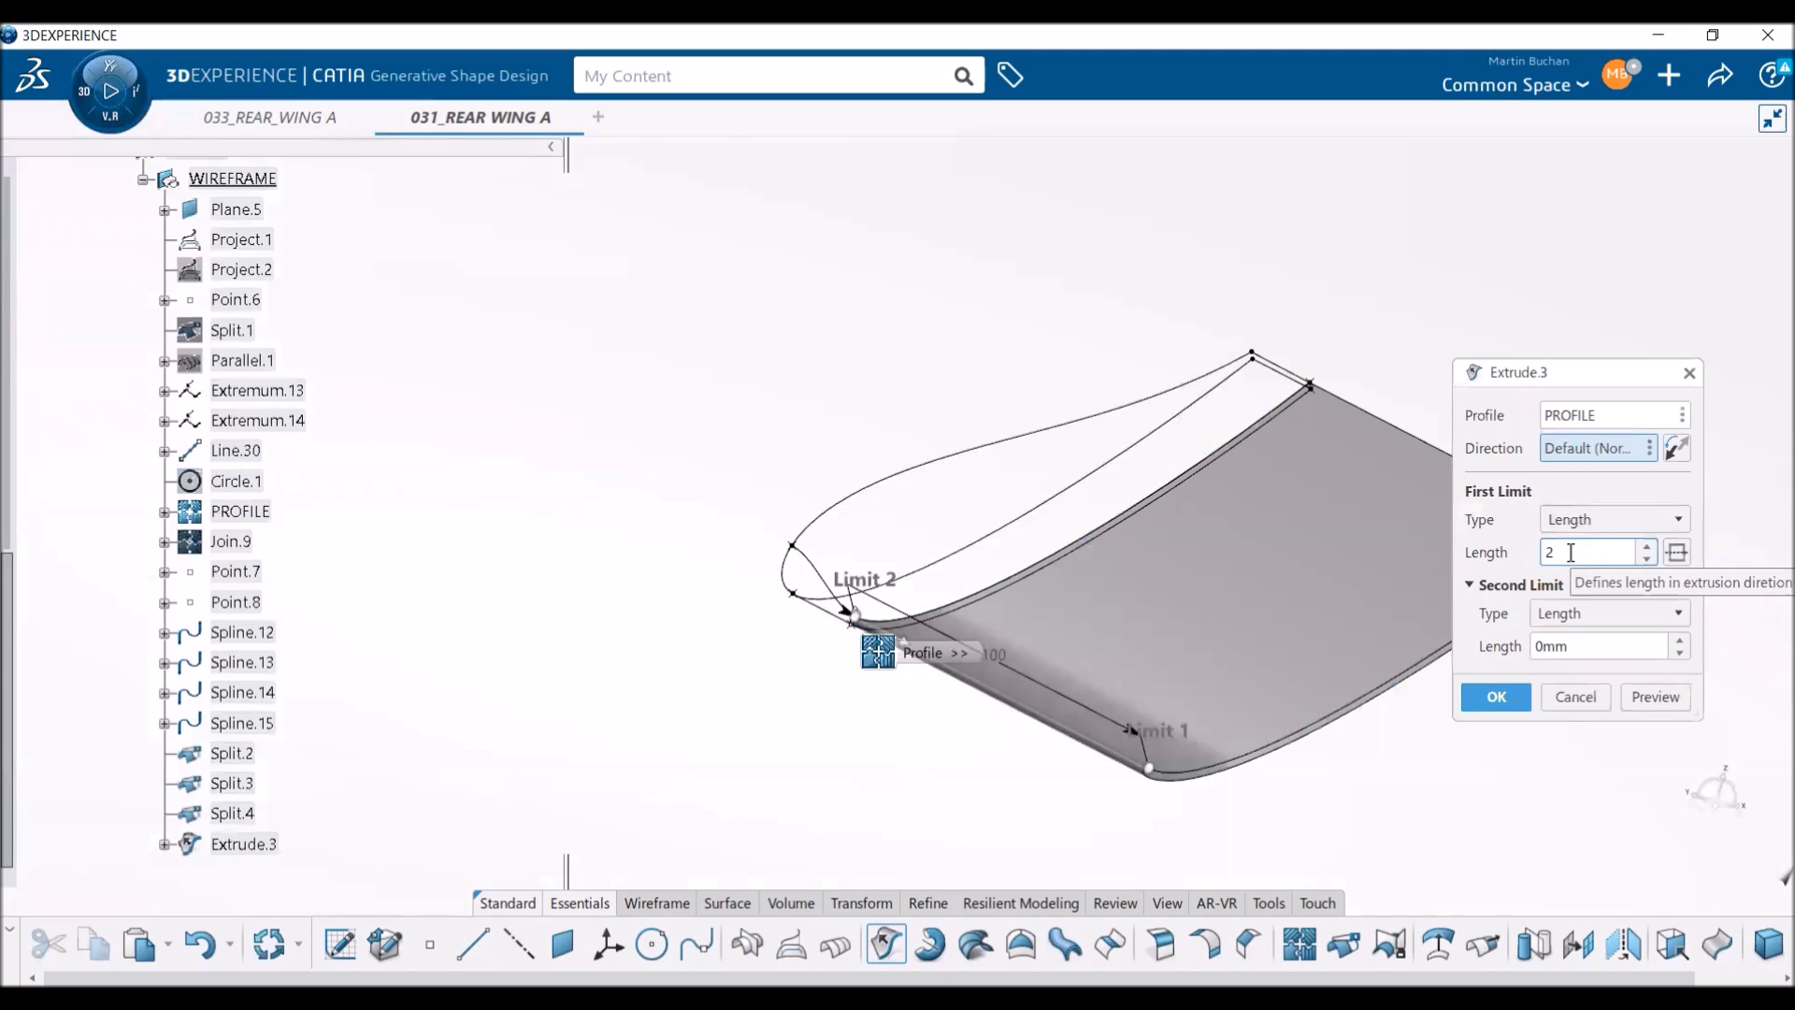
pyautogui.write('0')
pyautogui.click(1495, 697)
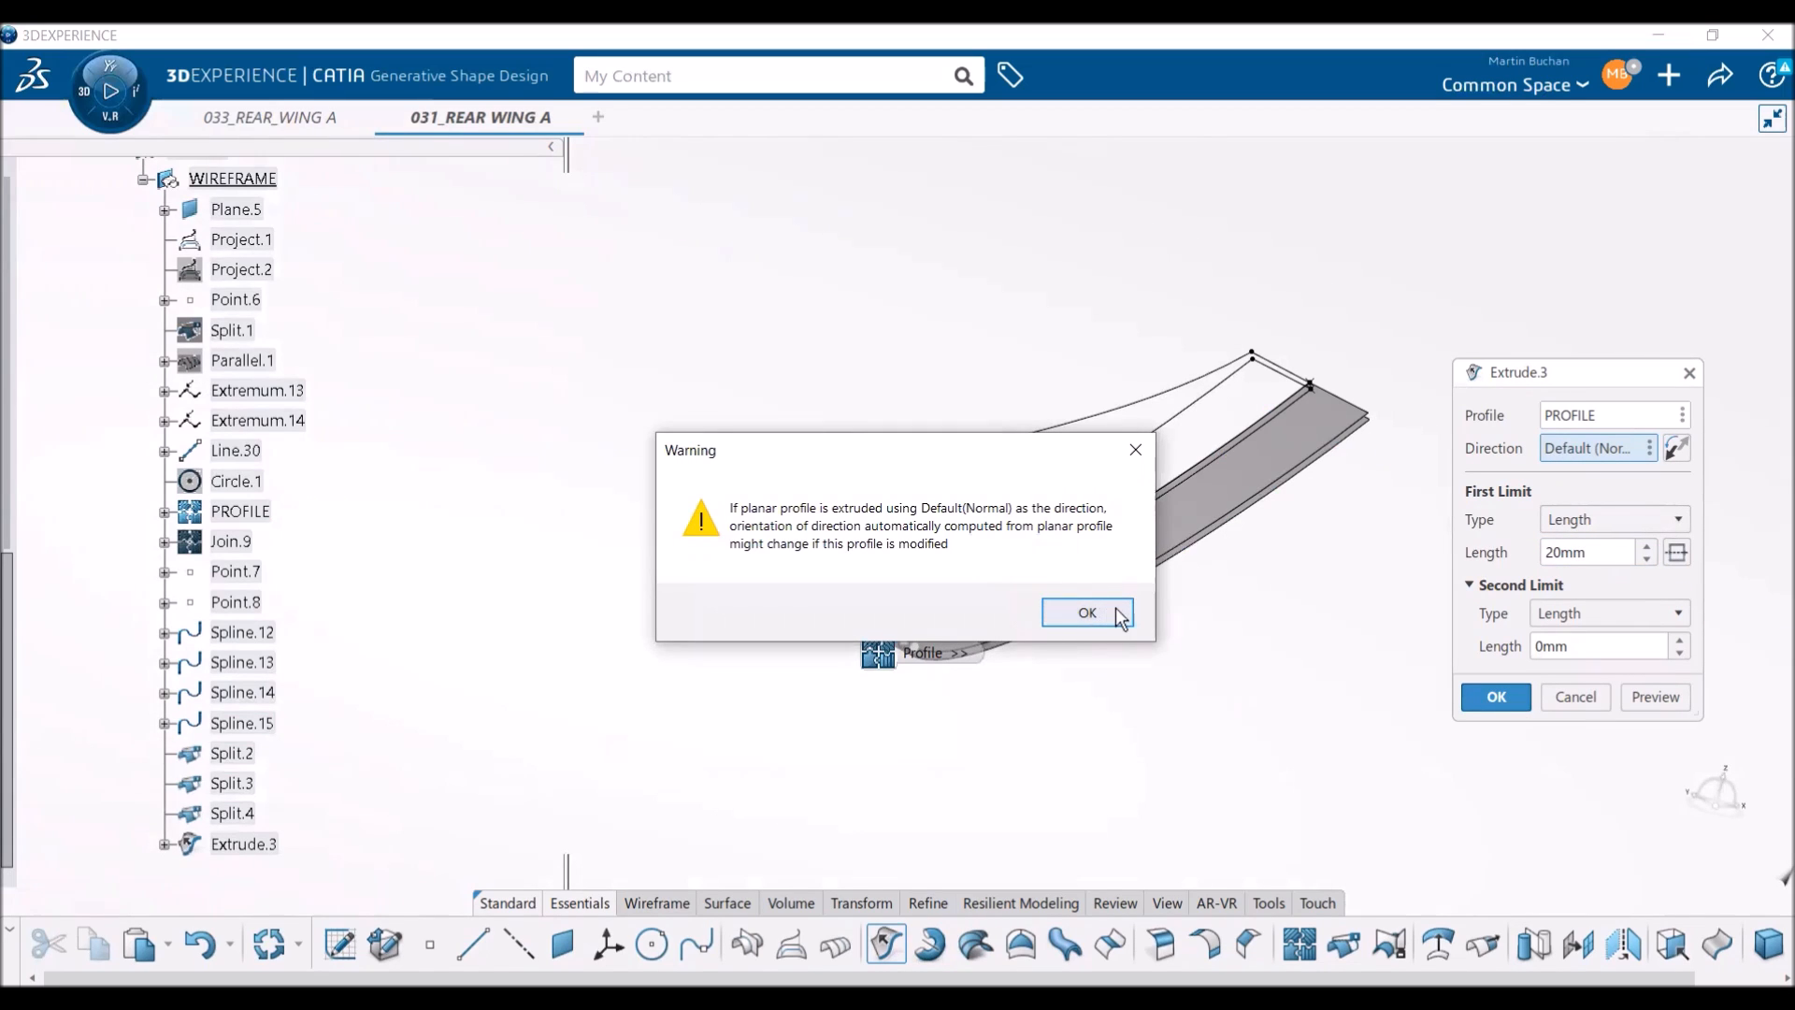
pyautogui.click(1087, 613)
pyautogui.click(270, 849)
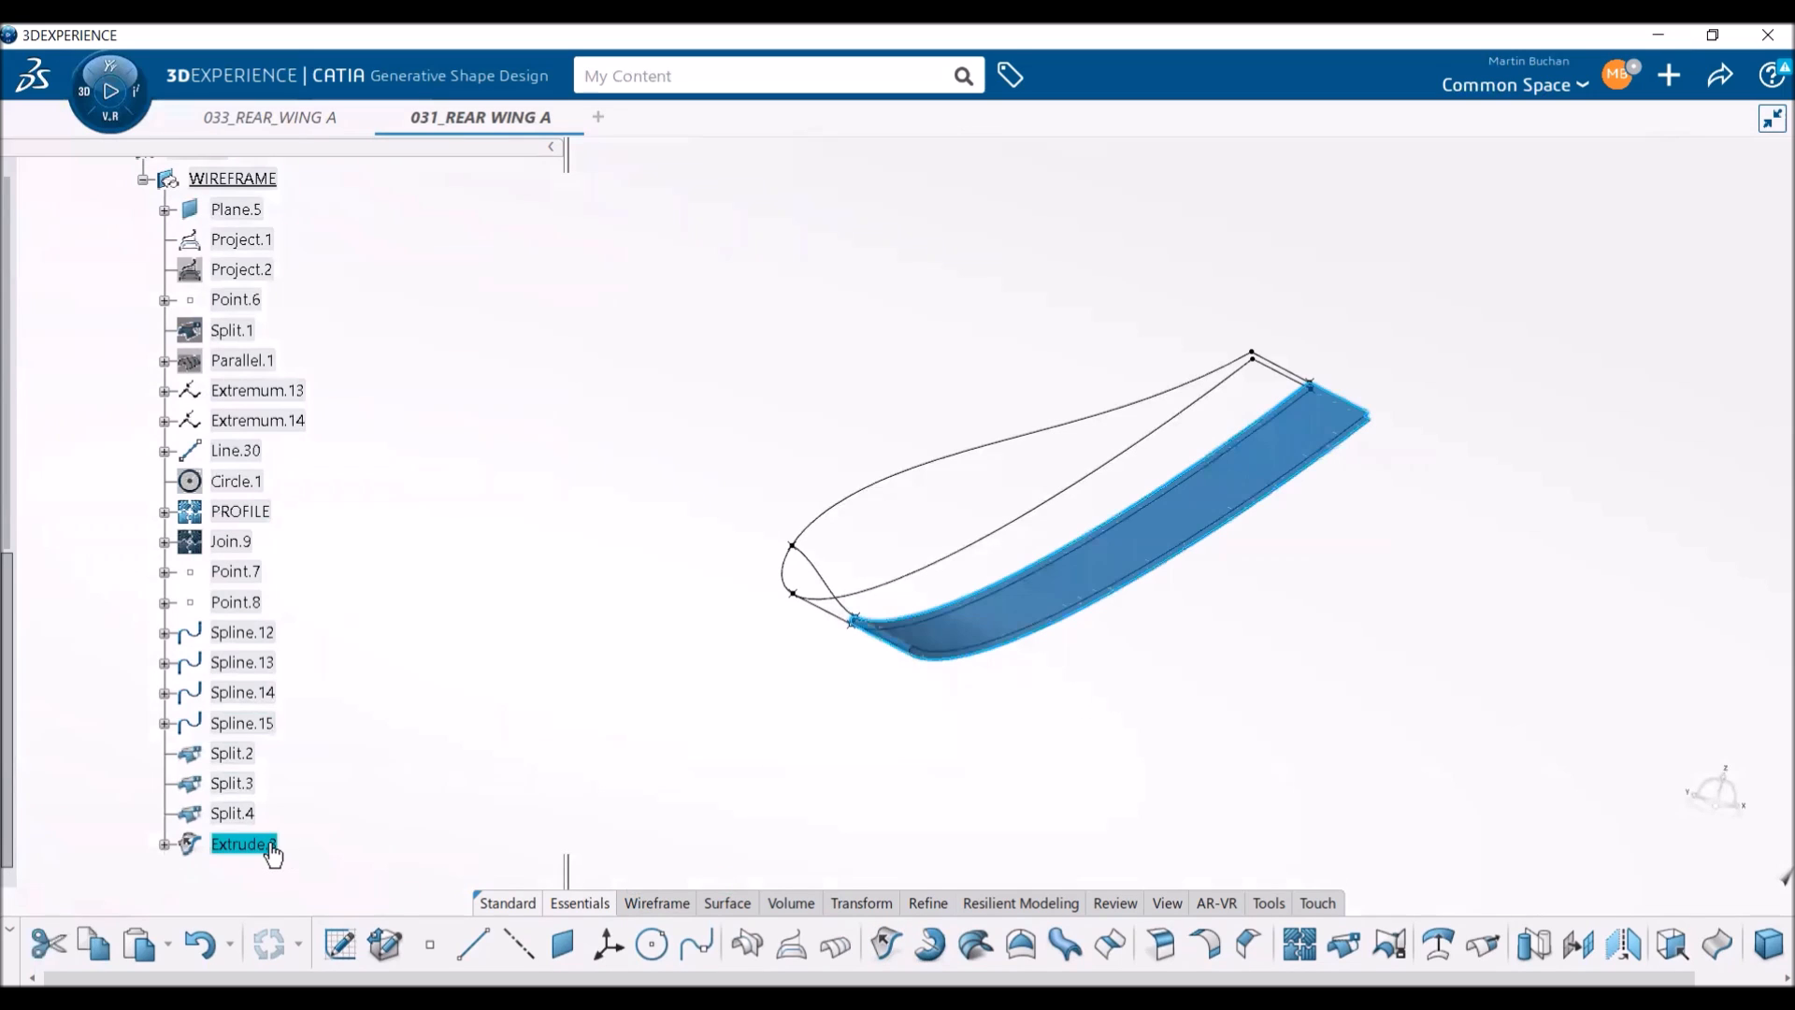
# - Edit the 20 mm extrusion of PROFILE to follow the Y axis, reversed so the surface extends outward from the tip outline
pyautogui.doubleClick(271, 847)
pyautogui.rightClick(1604, 445)
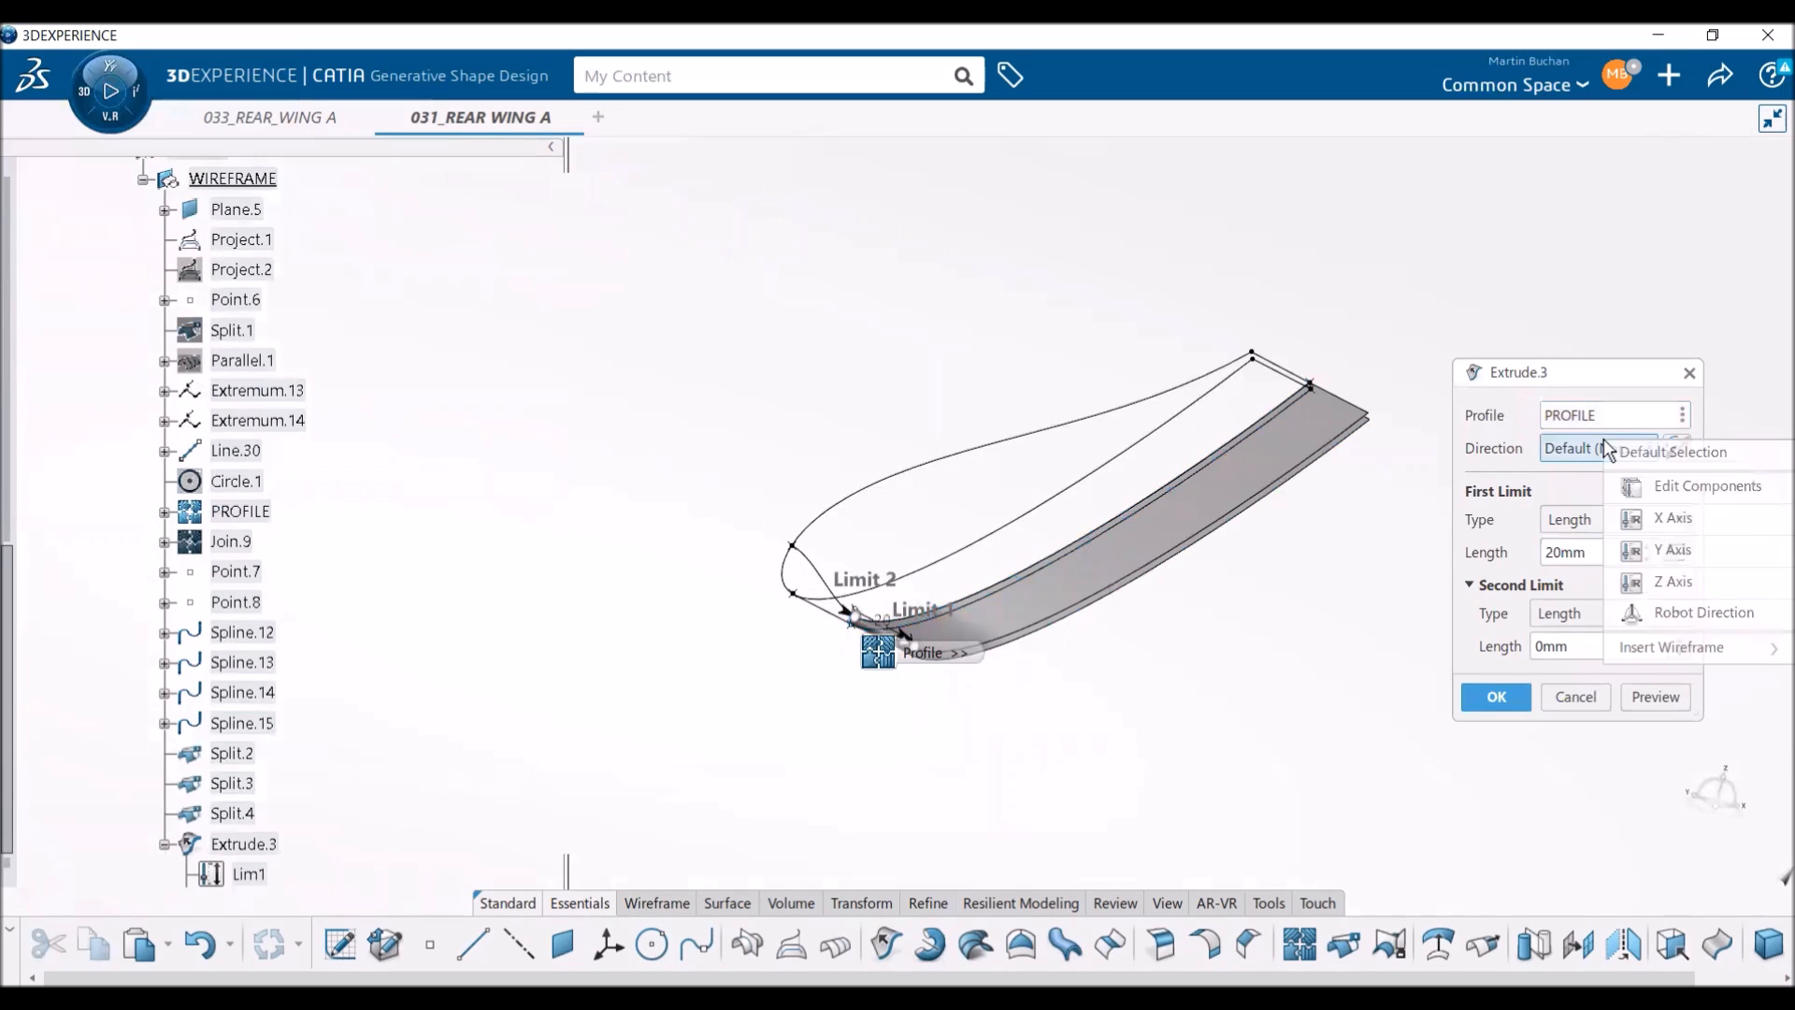
pyautogui.click(1669, 550)
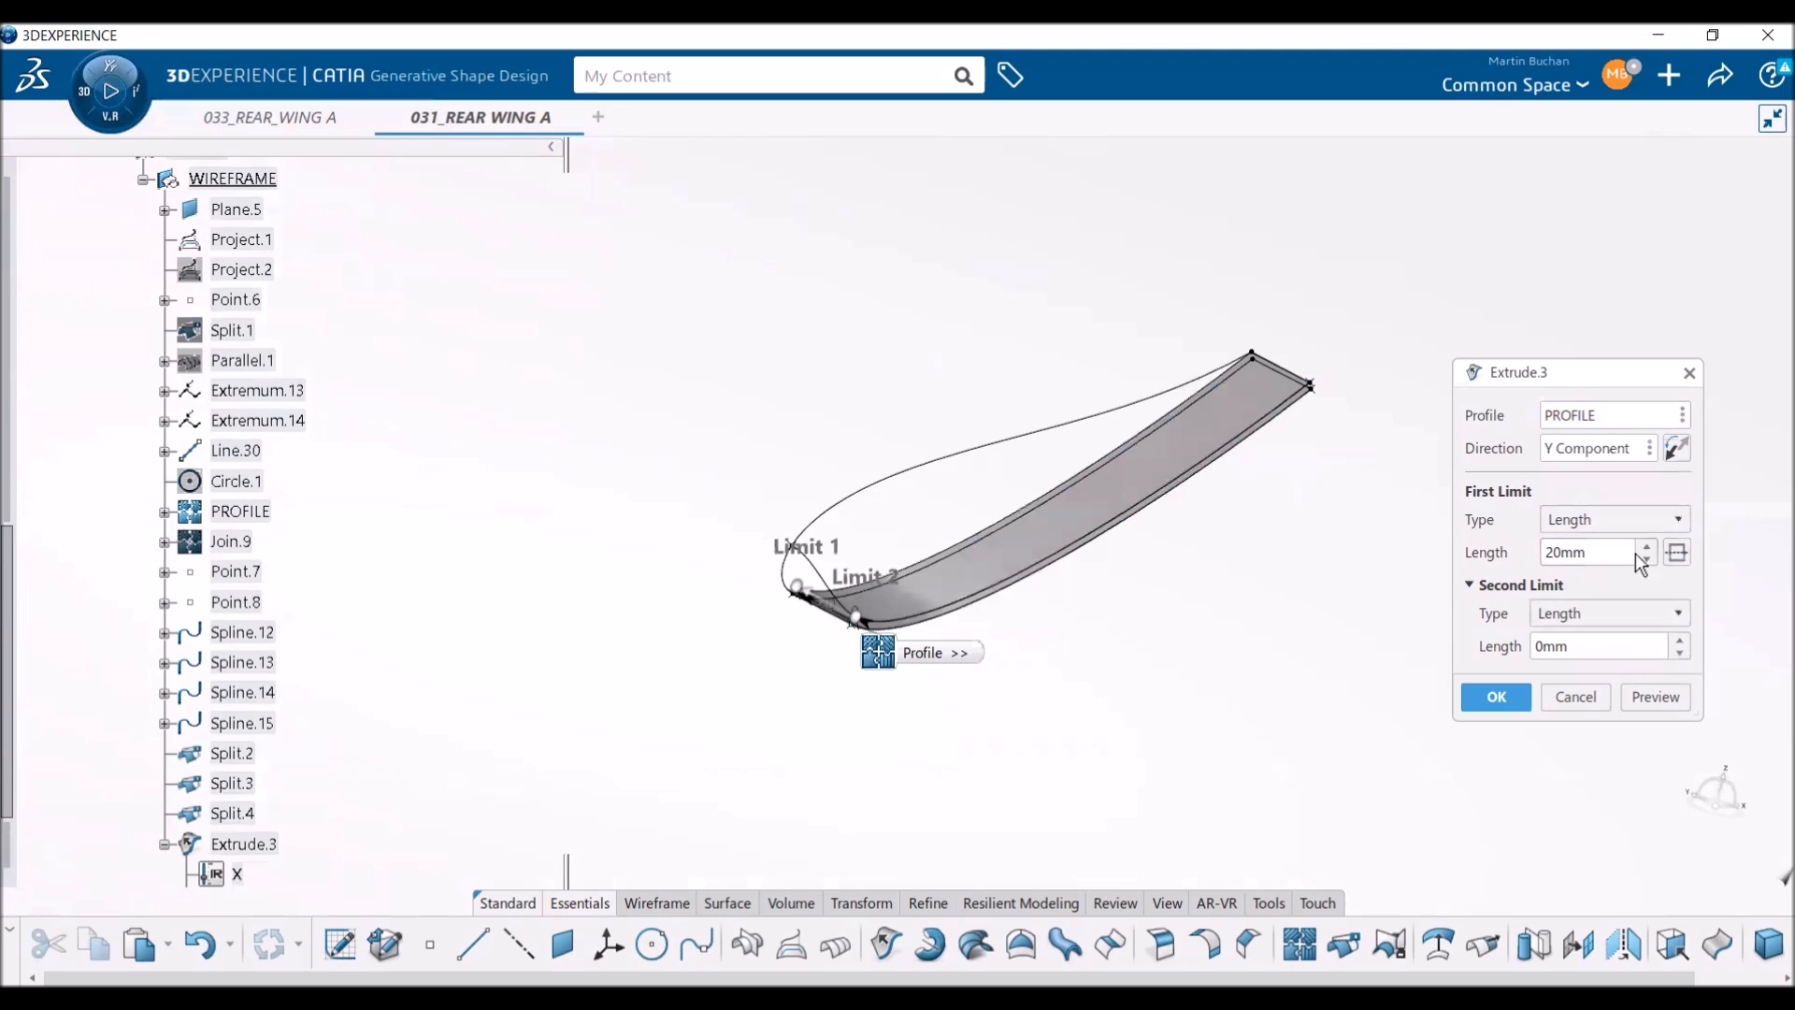
pyautogui.click(1678, 449)
pyautogui.click(1497, 697)
# - Rename the Extrude.3 support surface as TAN
pyautogui.scroll(-2, 348, 812)
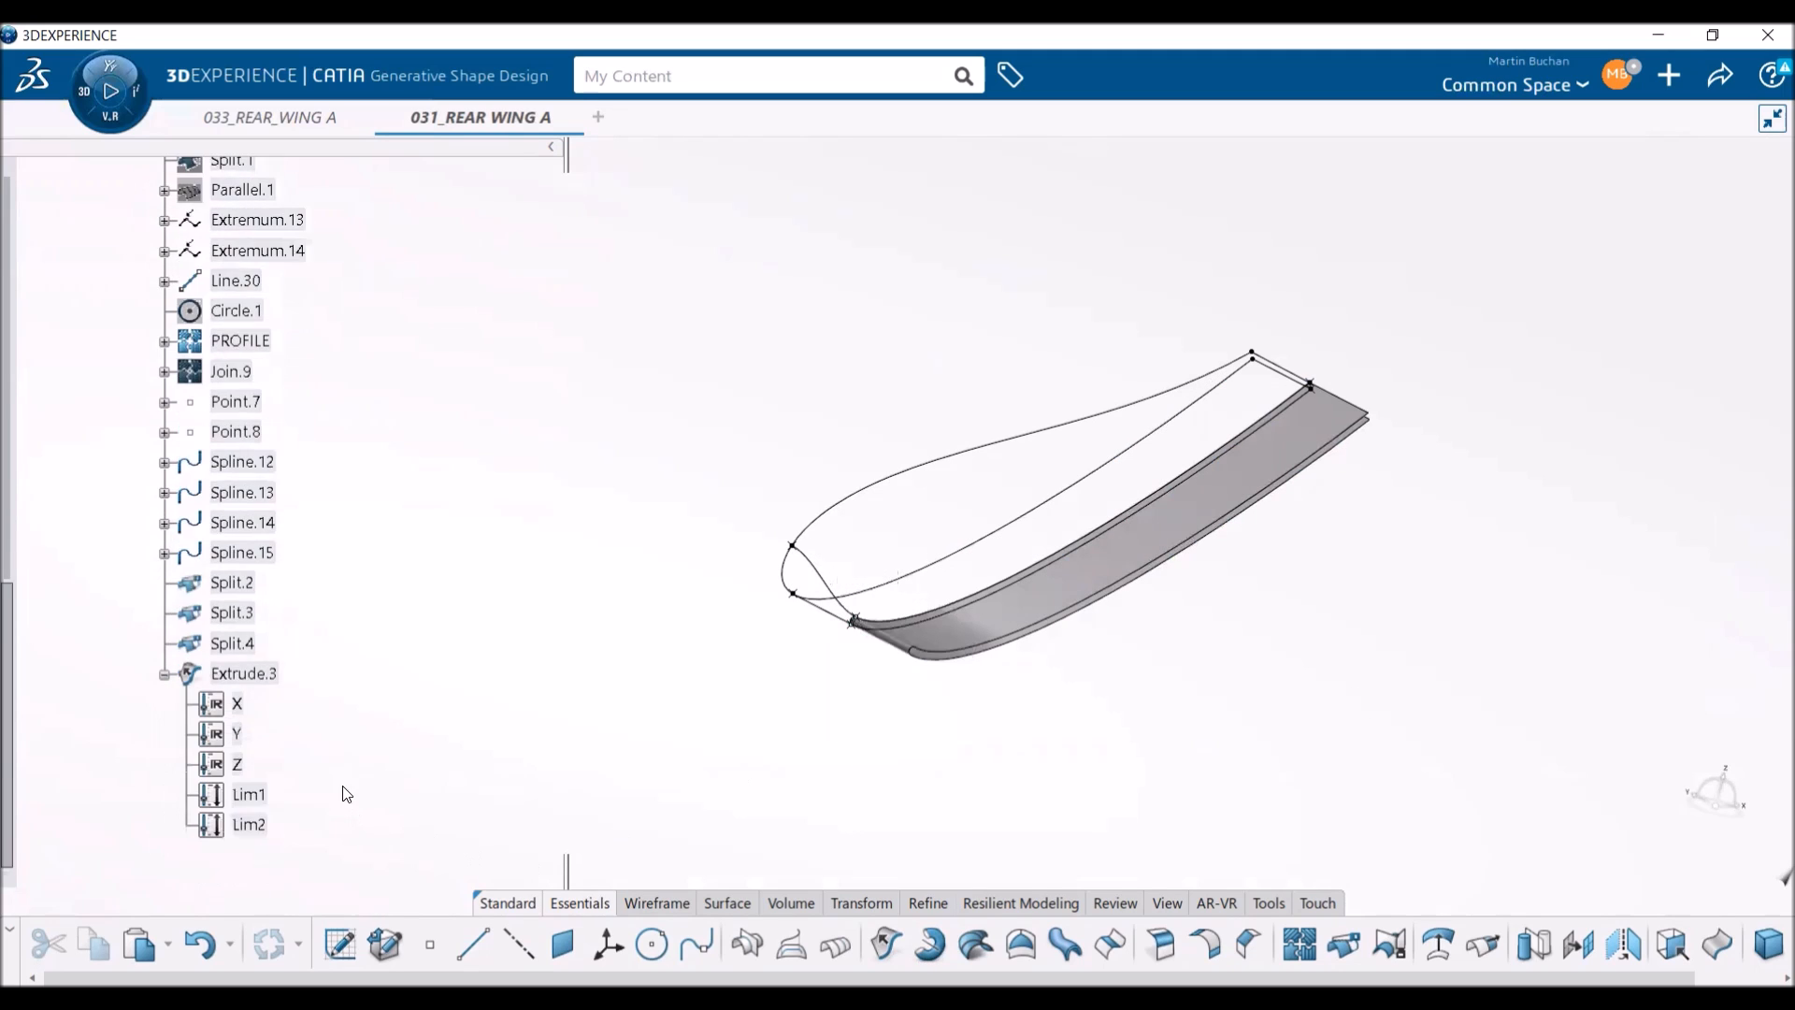
pyautogui.click(266, 675)
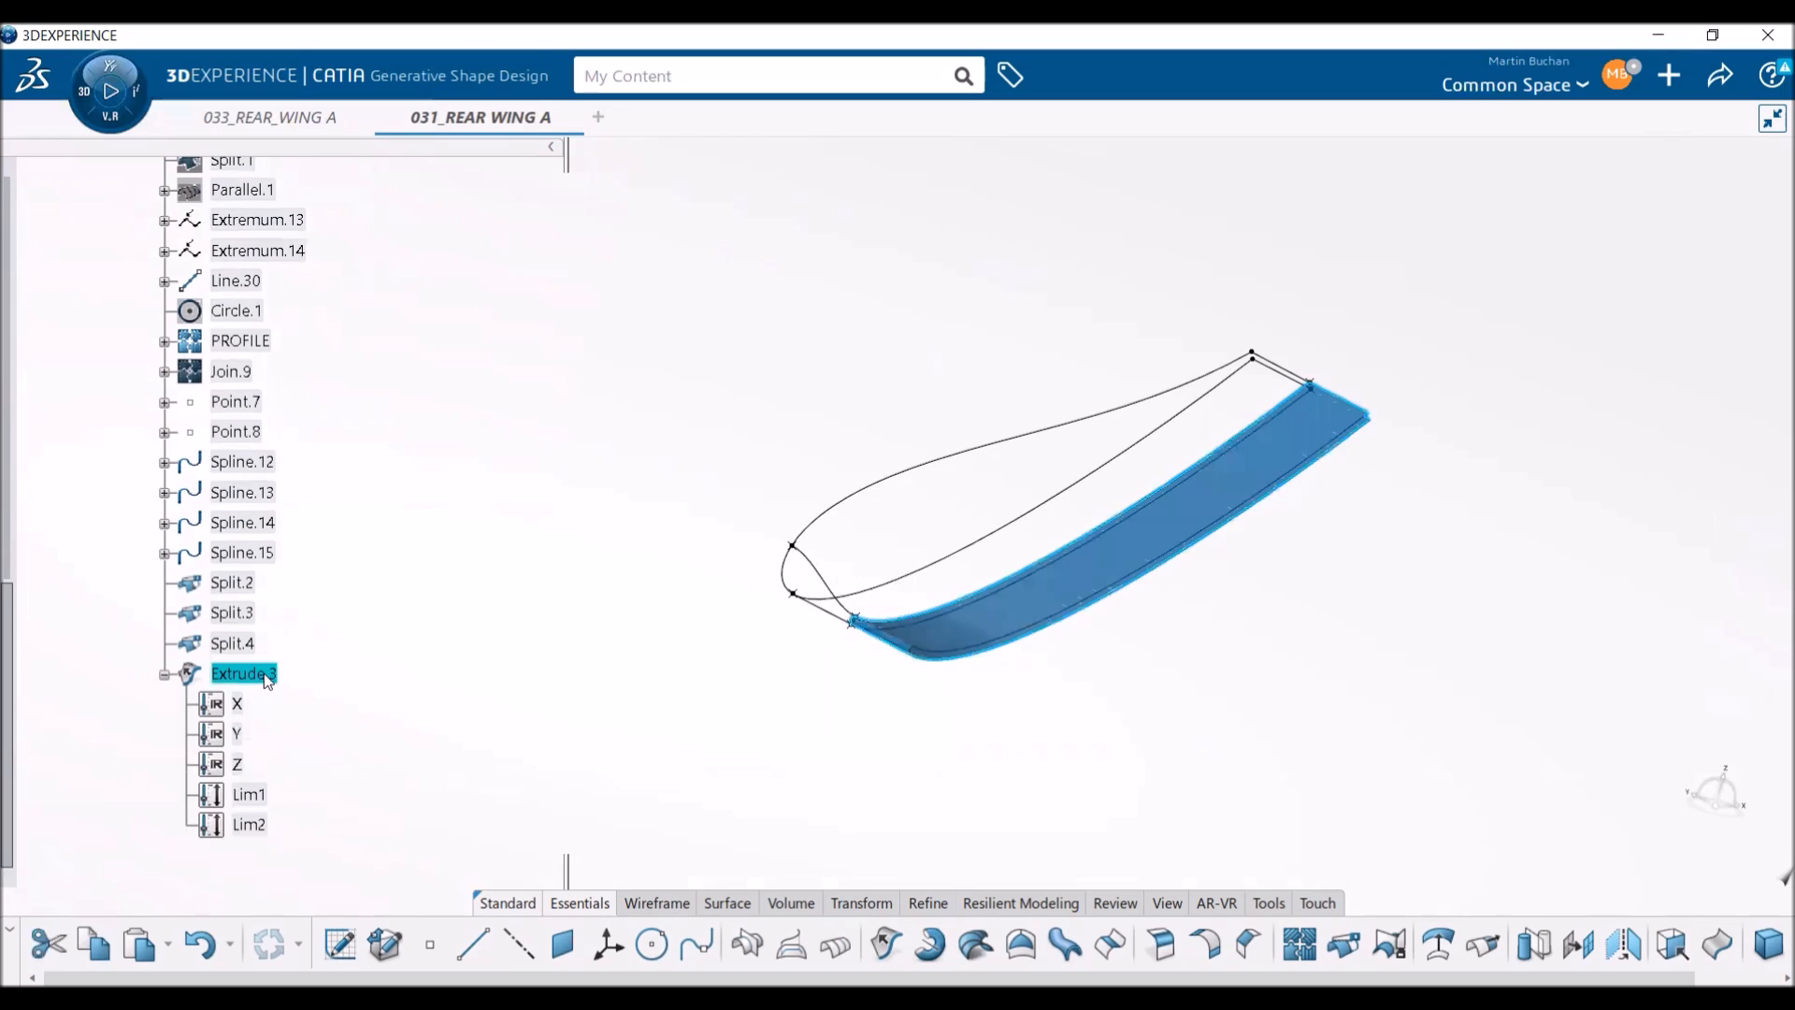
pyautogui.rightClick(269, 680)
pyautogui.click(370, 152)
pyautogui.write('TAN')
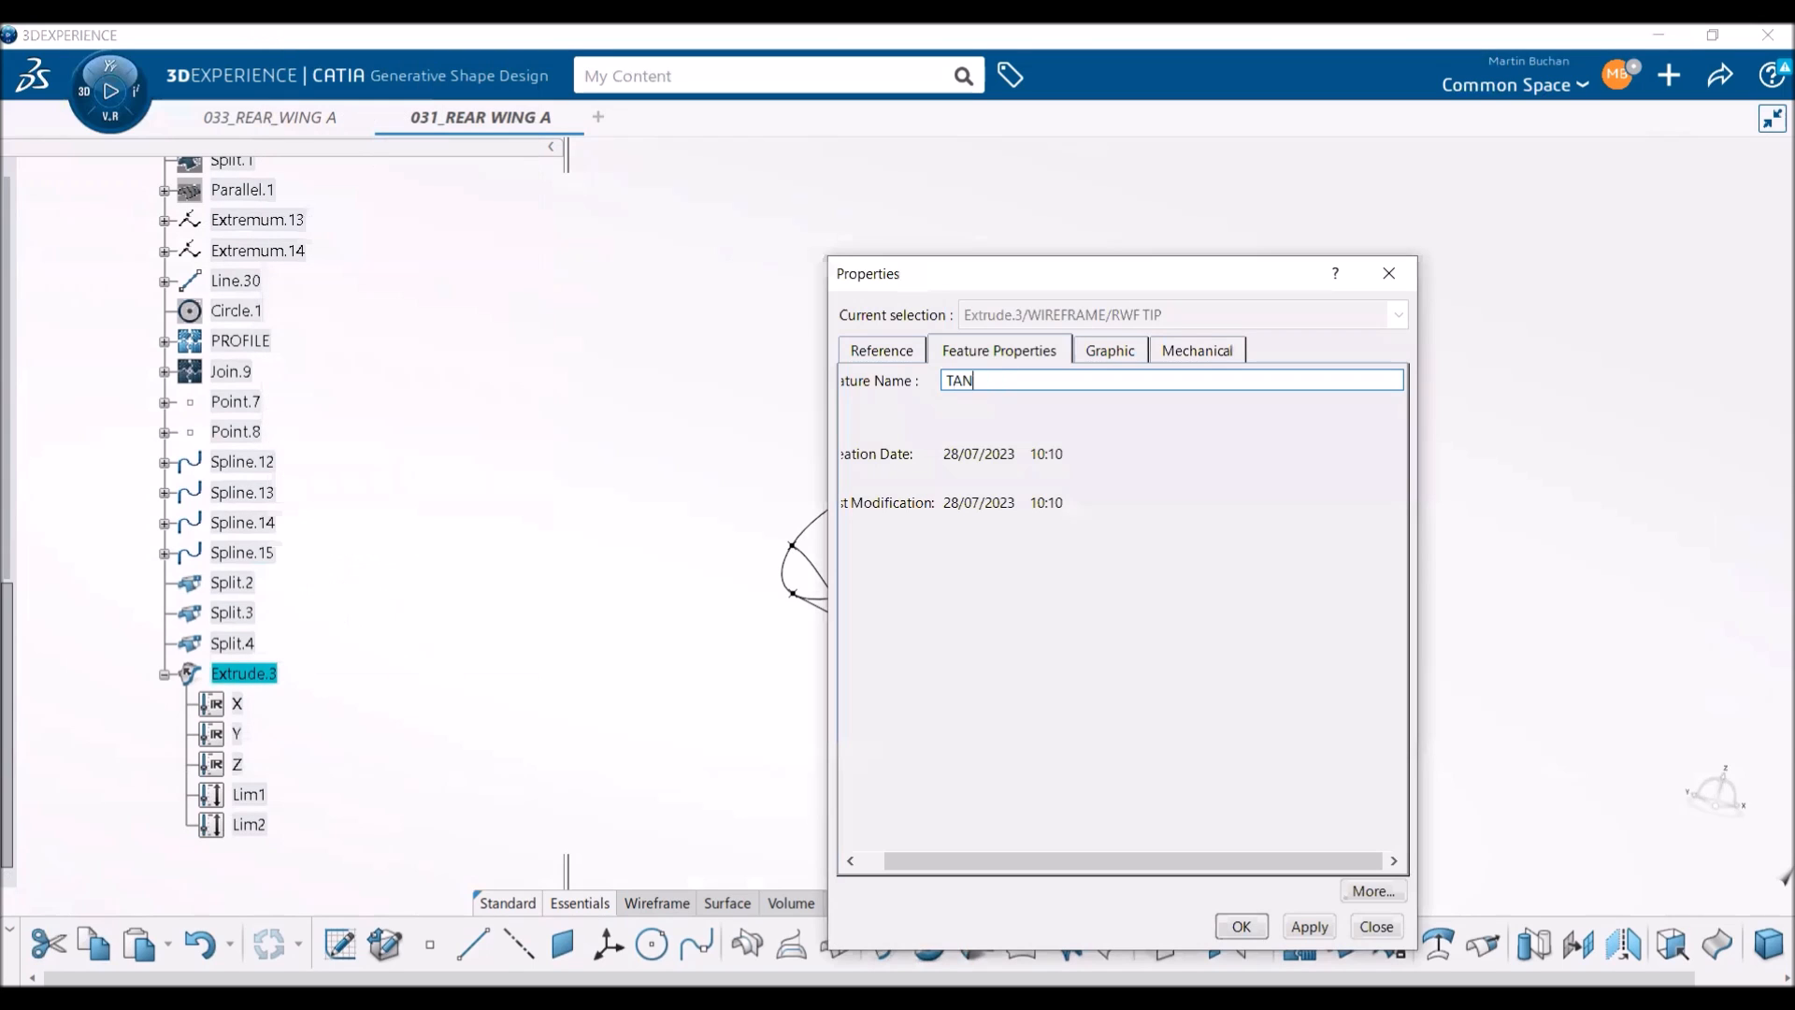
pyautogui.press('Return')
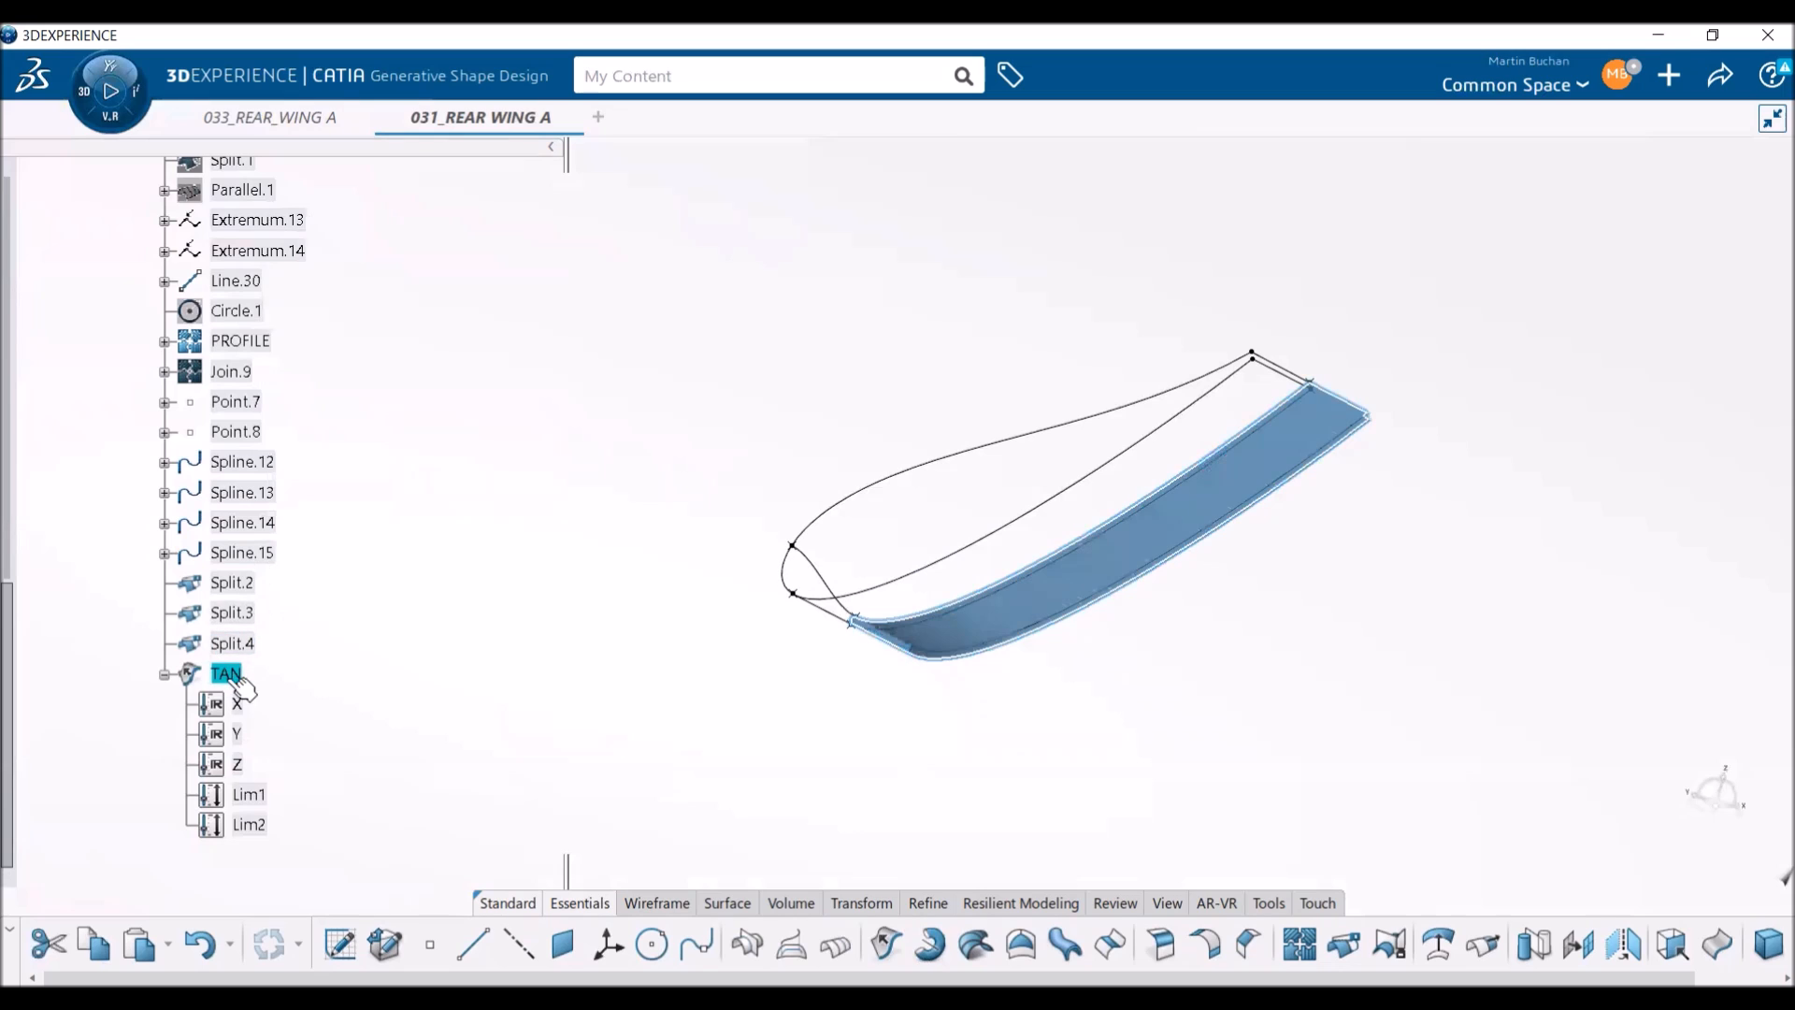
# - Give the TAN surface a magenta fill with a transparency of 41
pyautogui.rightClick(275, 165)
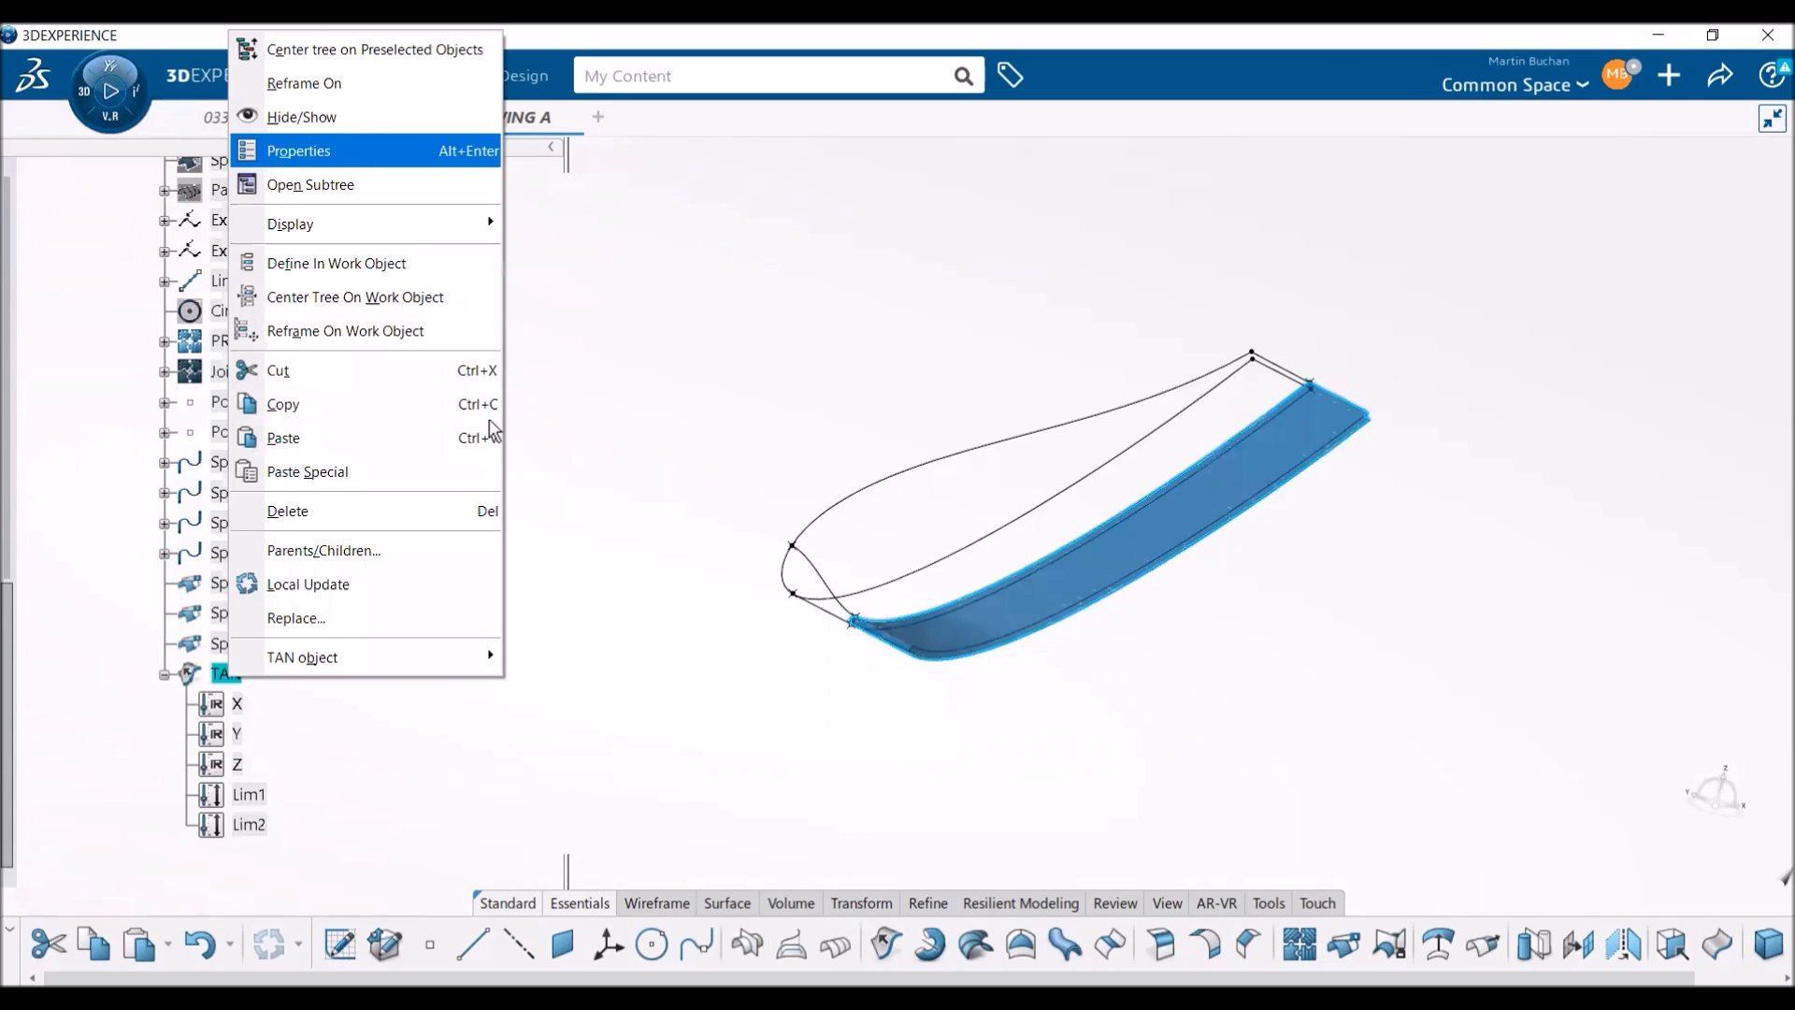
pyautogui.click(1110, 352)
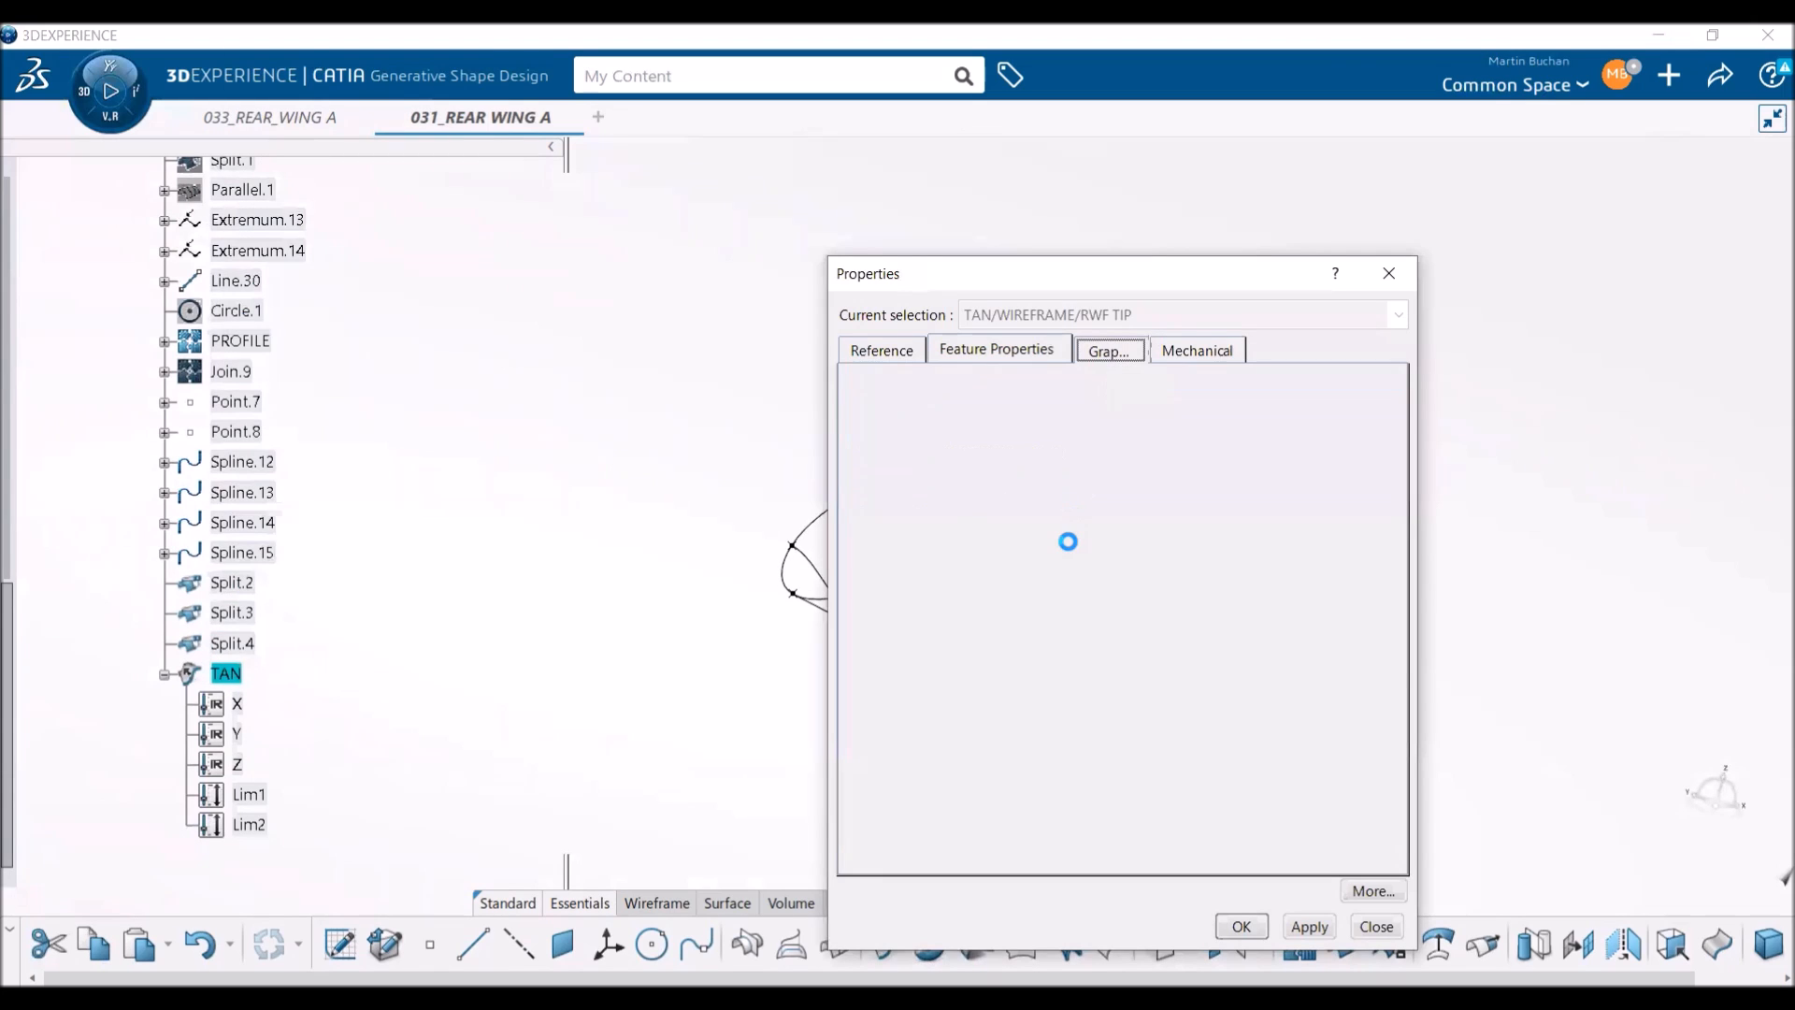
pyautogui.click(962, 441)
pyautogui.click(963, 441)
pyautogui.click(953, 612)
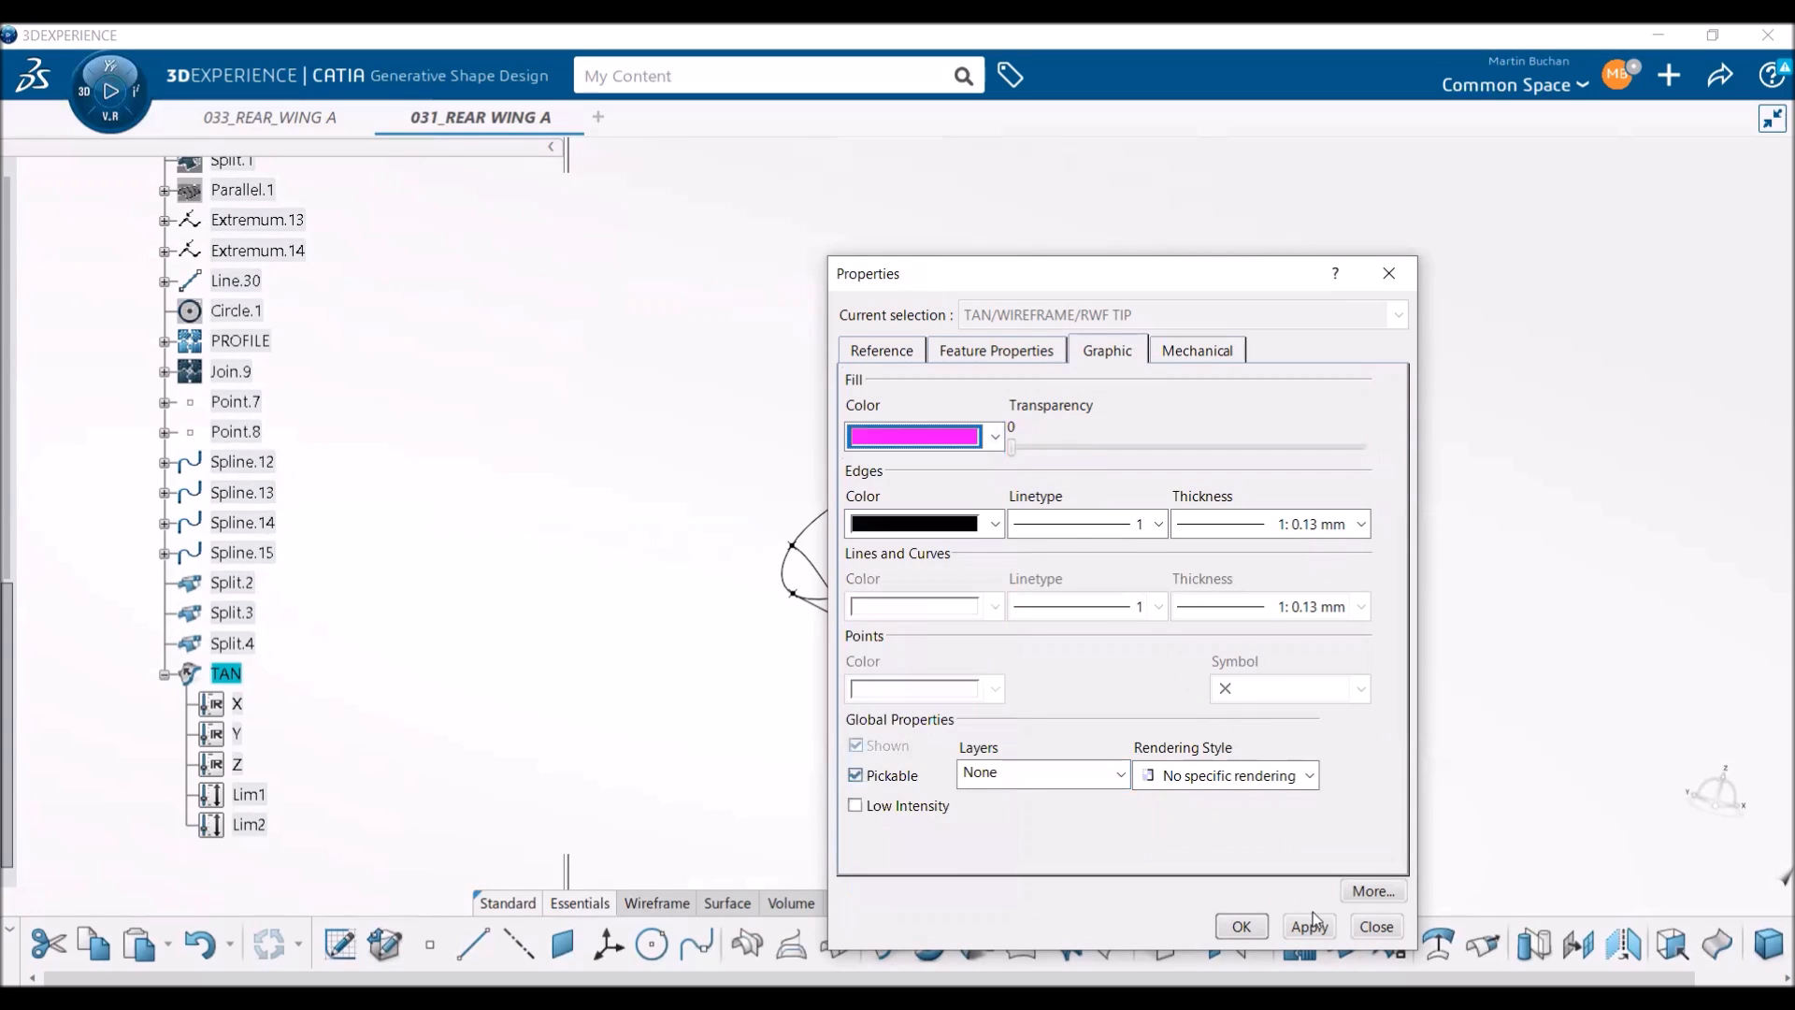
pyautogui.moveTo(1010, 456); pyautogui.dragTo(1070, 460)
pyautogui.click(1239, 924)
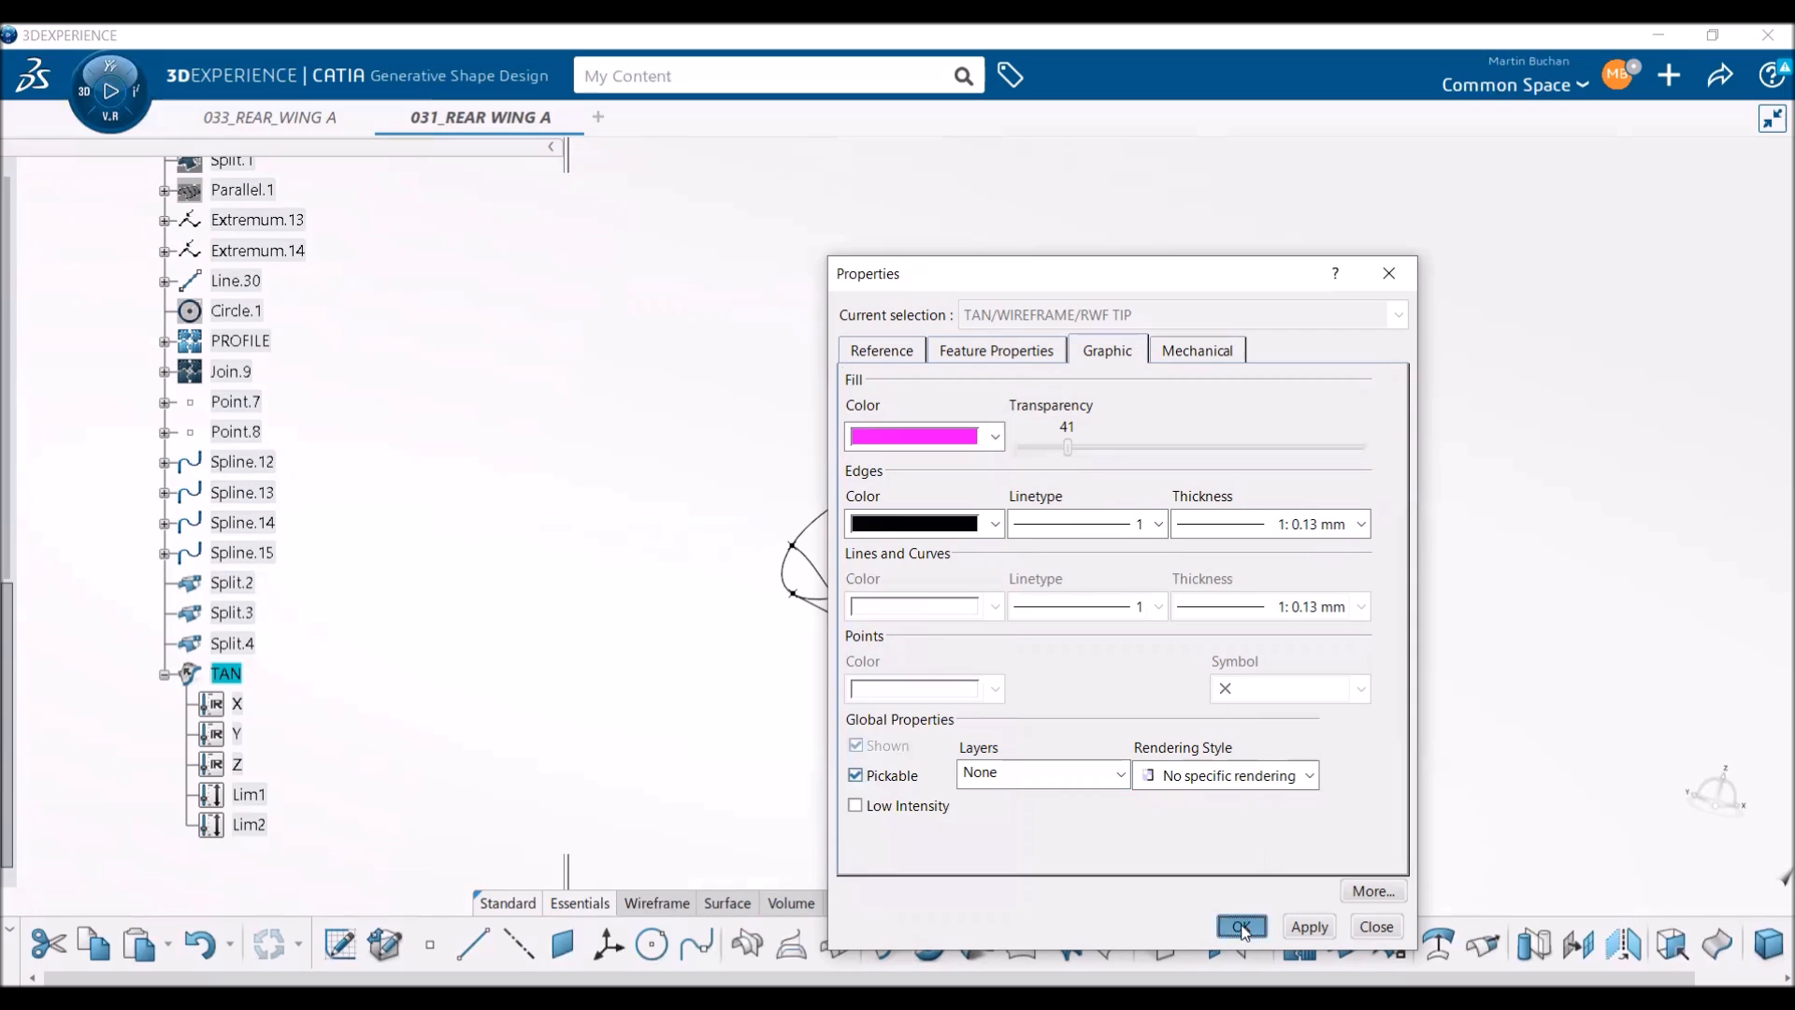
pyautogui.moveTo(833, 705); pyautogui.dragTo(814, 789, button='middle')
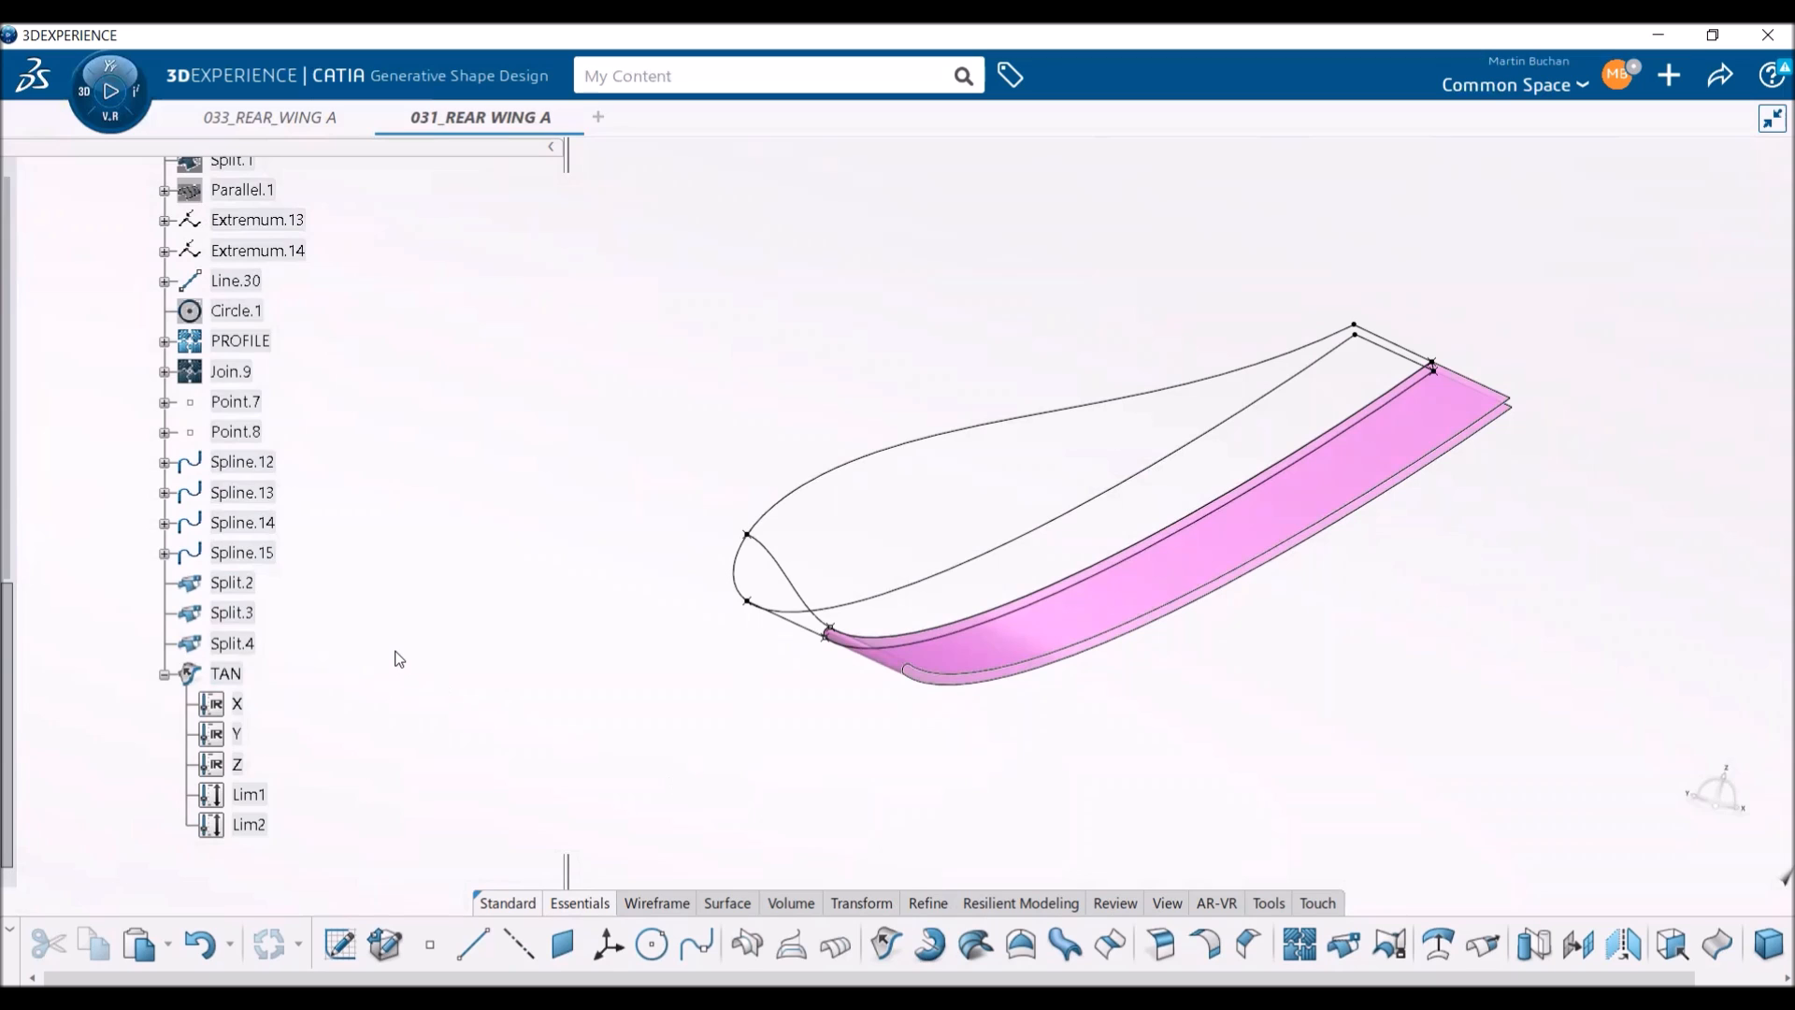
pyautogui.scroll(7, 399, 659)
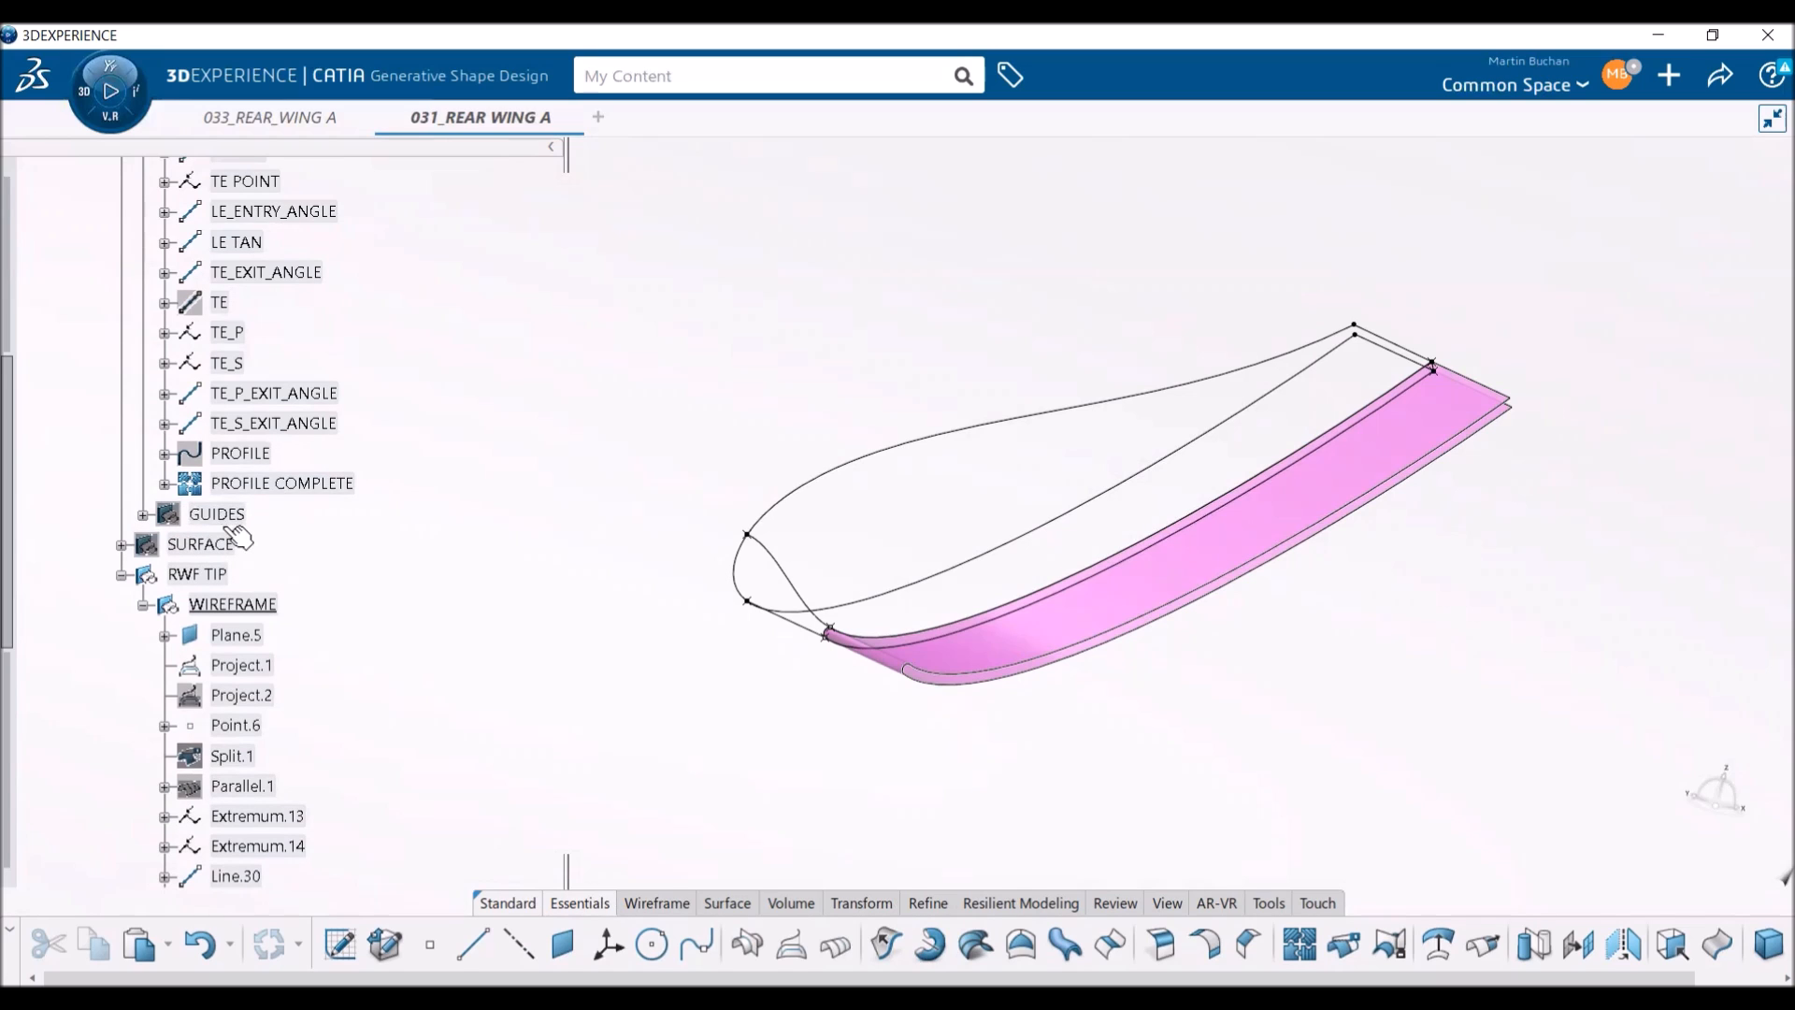
pyautogui.moveTo(599, 589); pyautogui.dragTo(675, 660, button='middle')
pyautogui.moveTo(805, 753); pyautogui.dragTo(805, 697, button='middle')
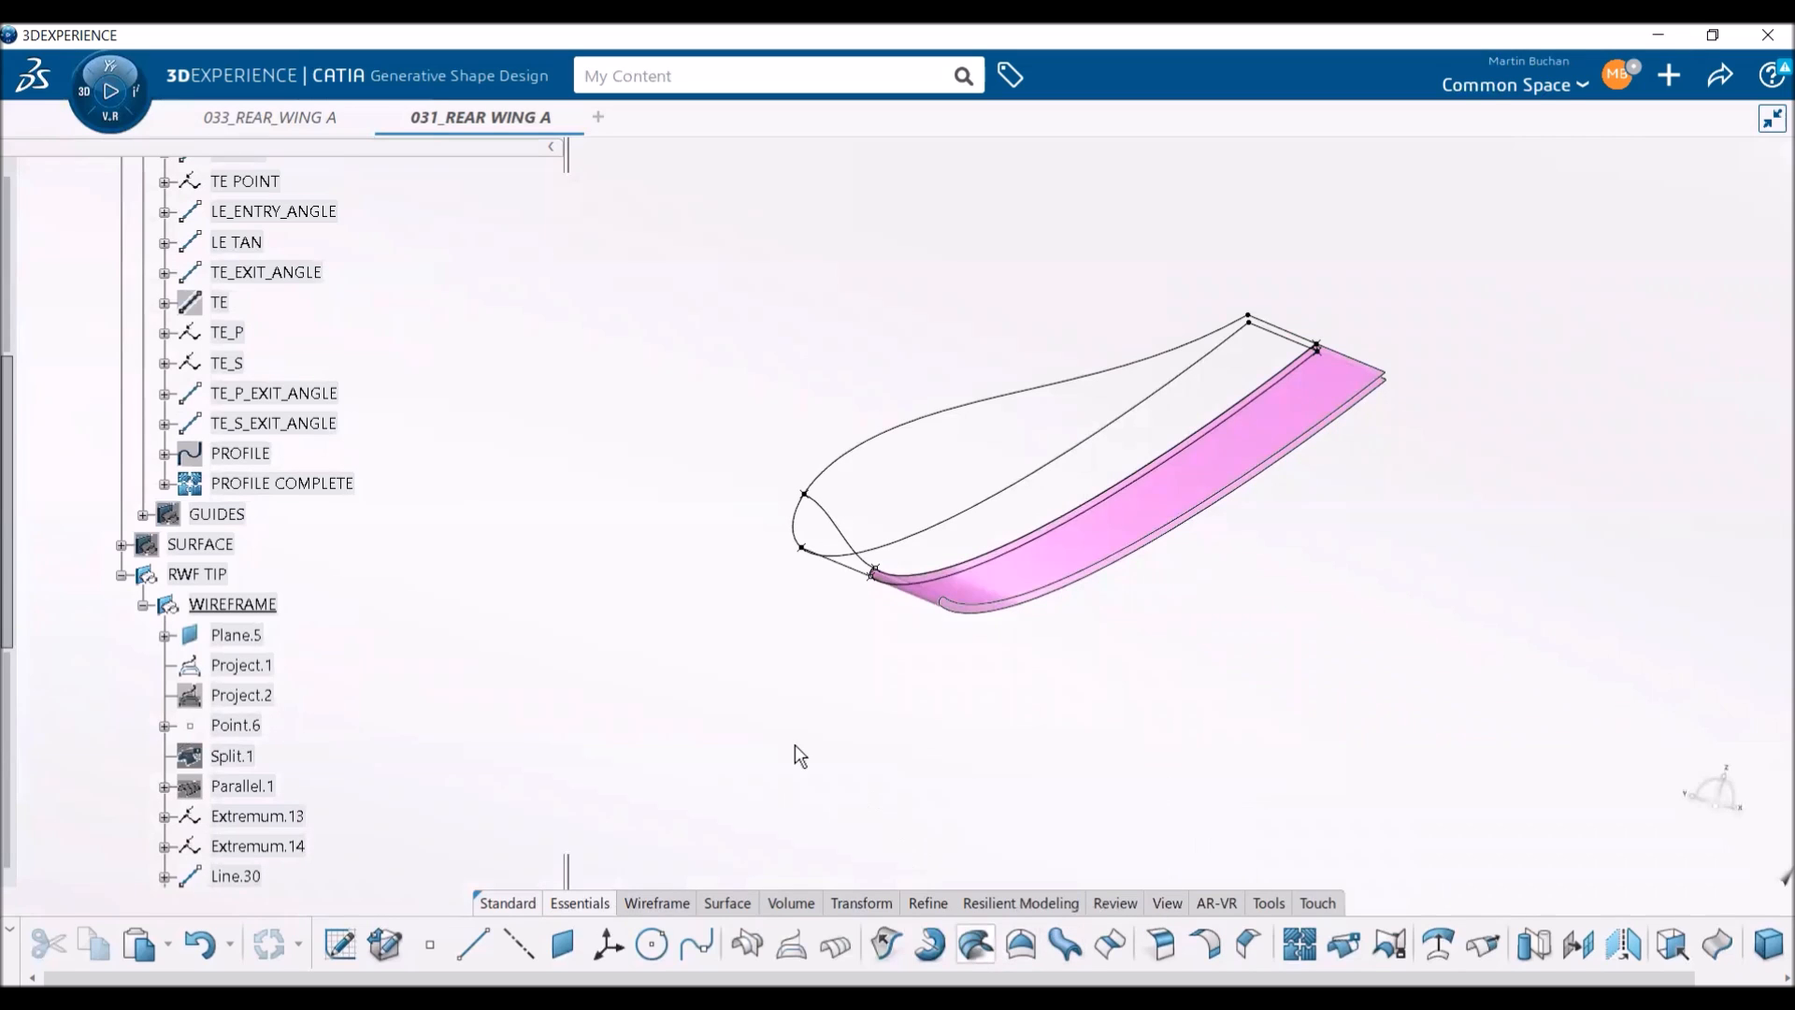
pyautogui.moveTo(733, 729); pyautogui.dragTo(640, 759, button='middle')
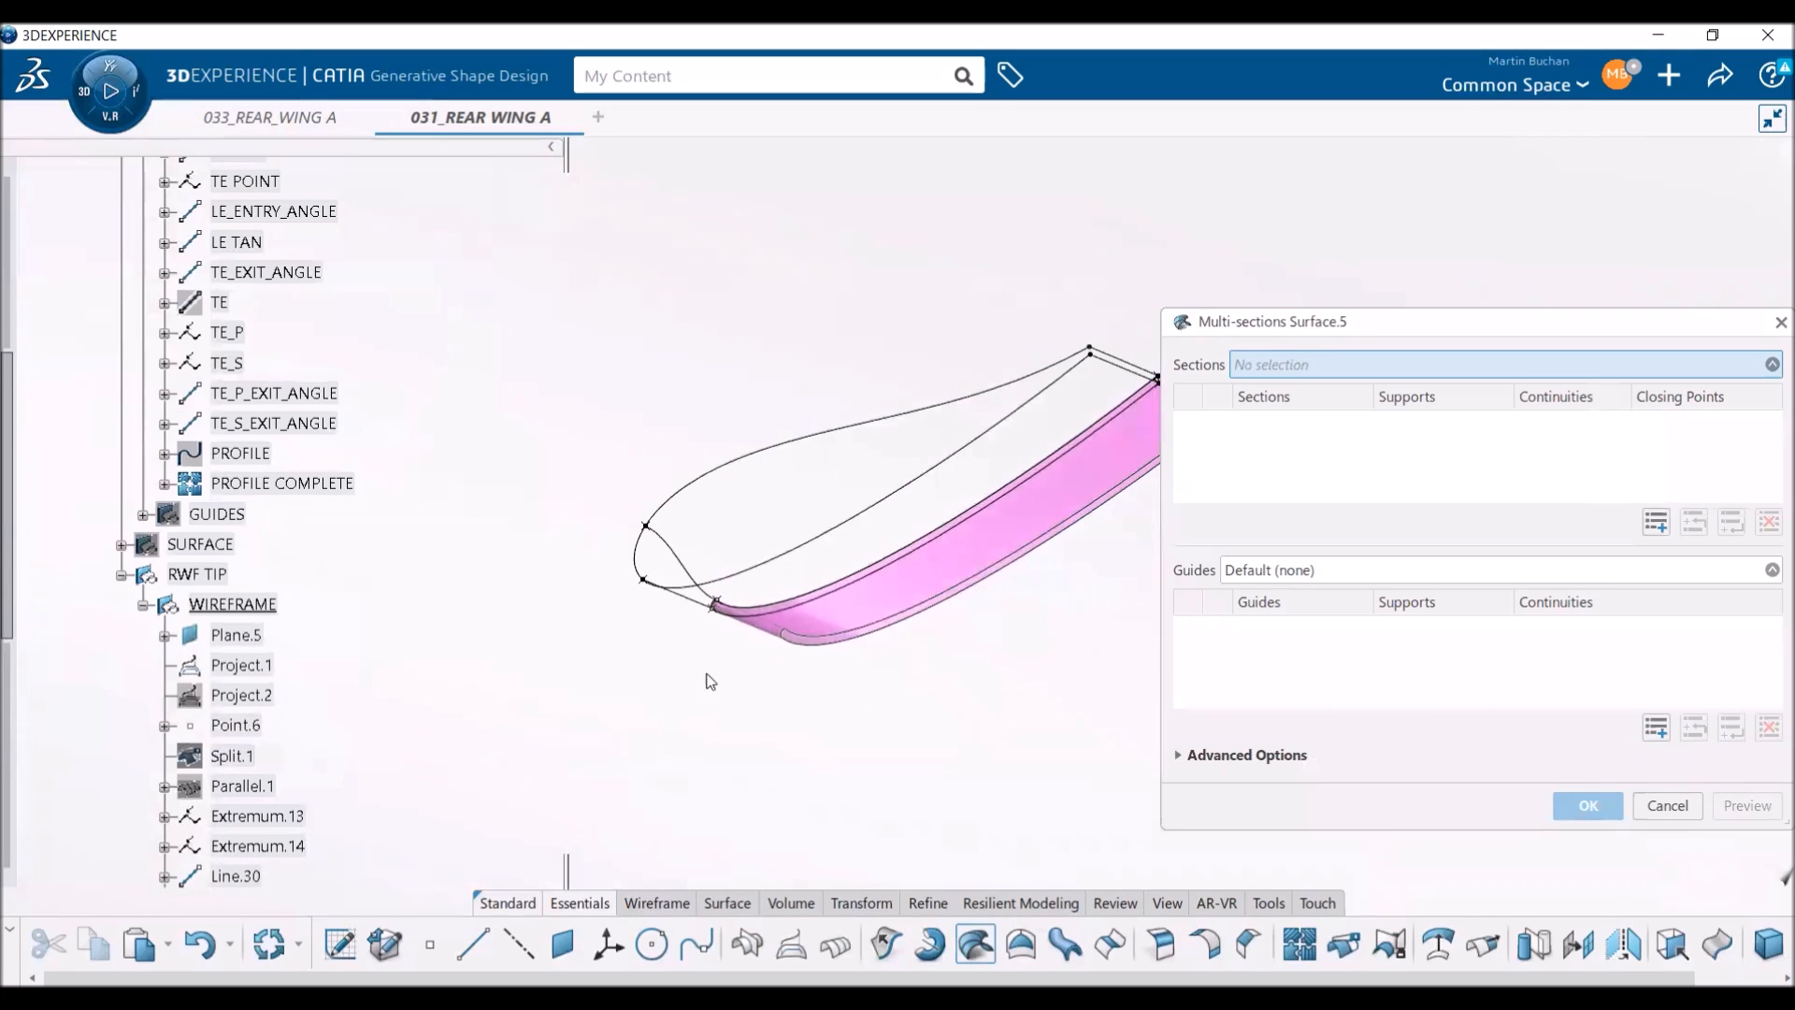
pyautogui.click(826, 442)
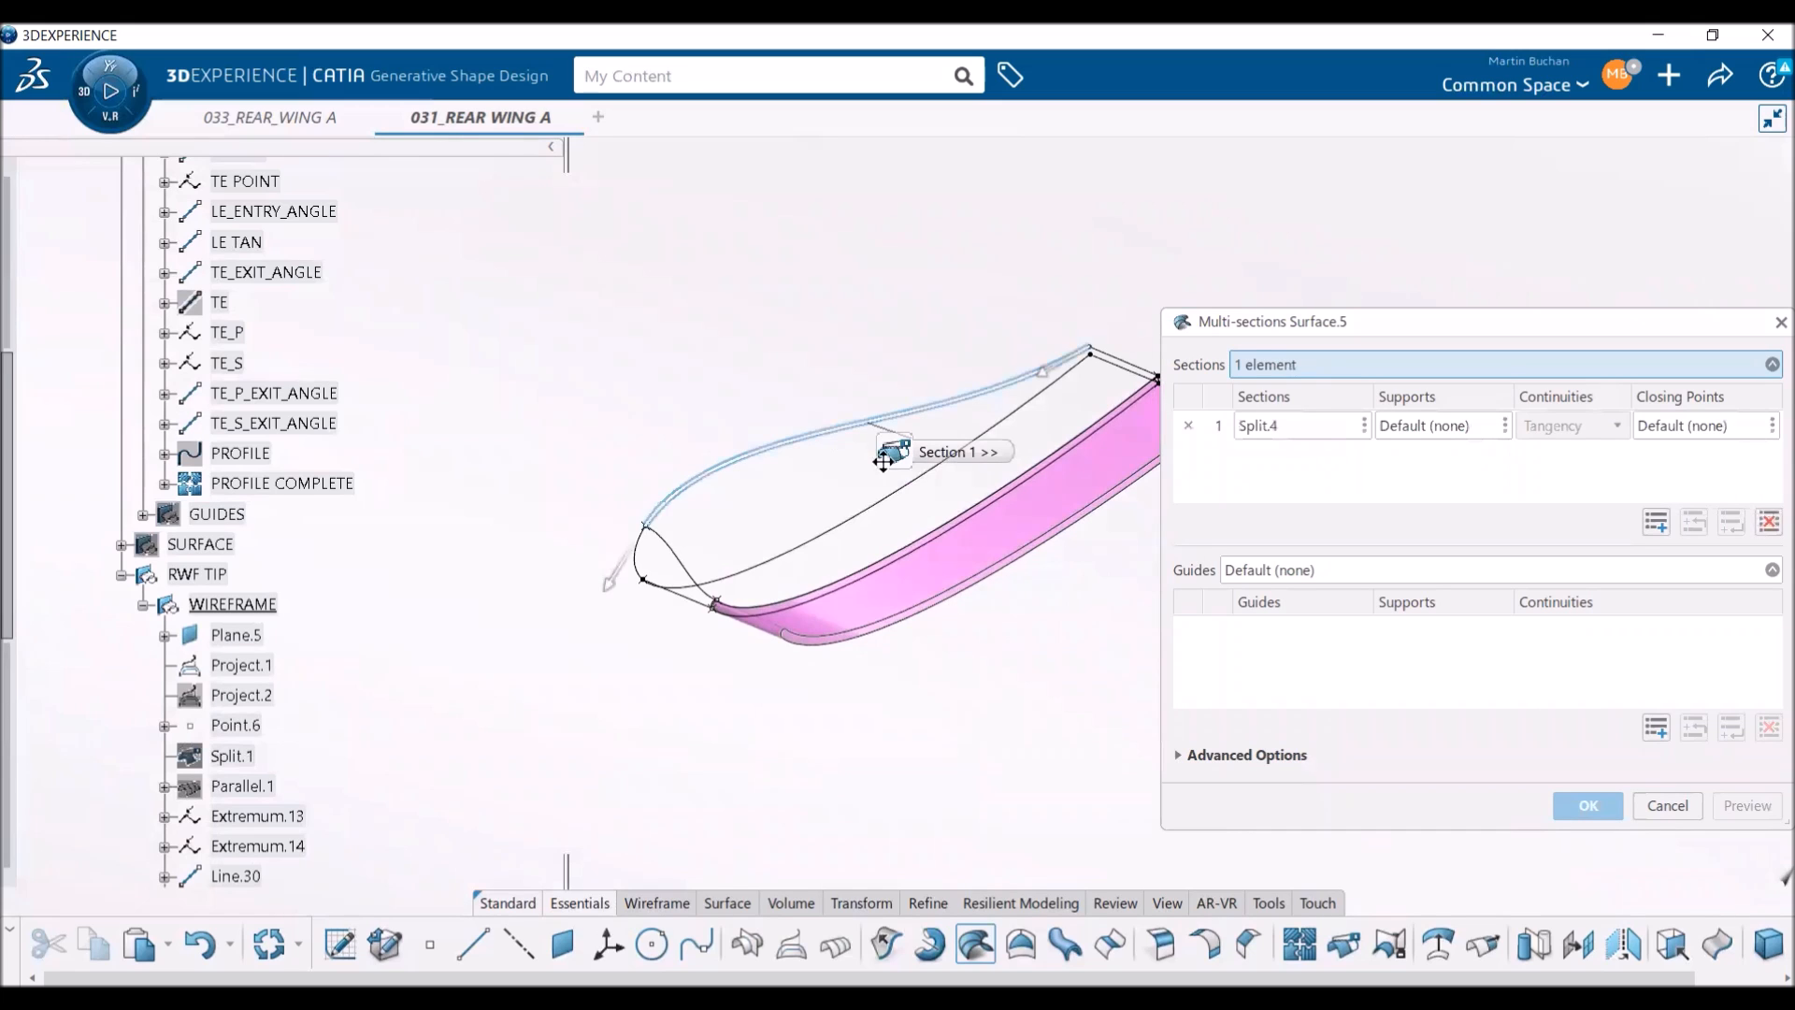
pyautogui.click(958, 524)
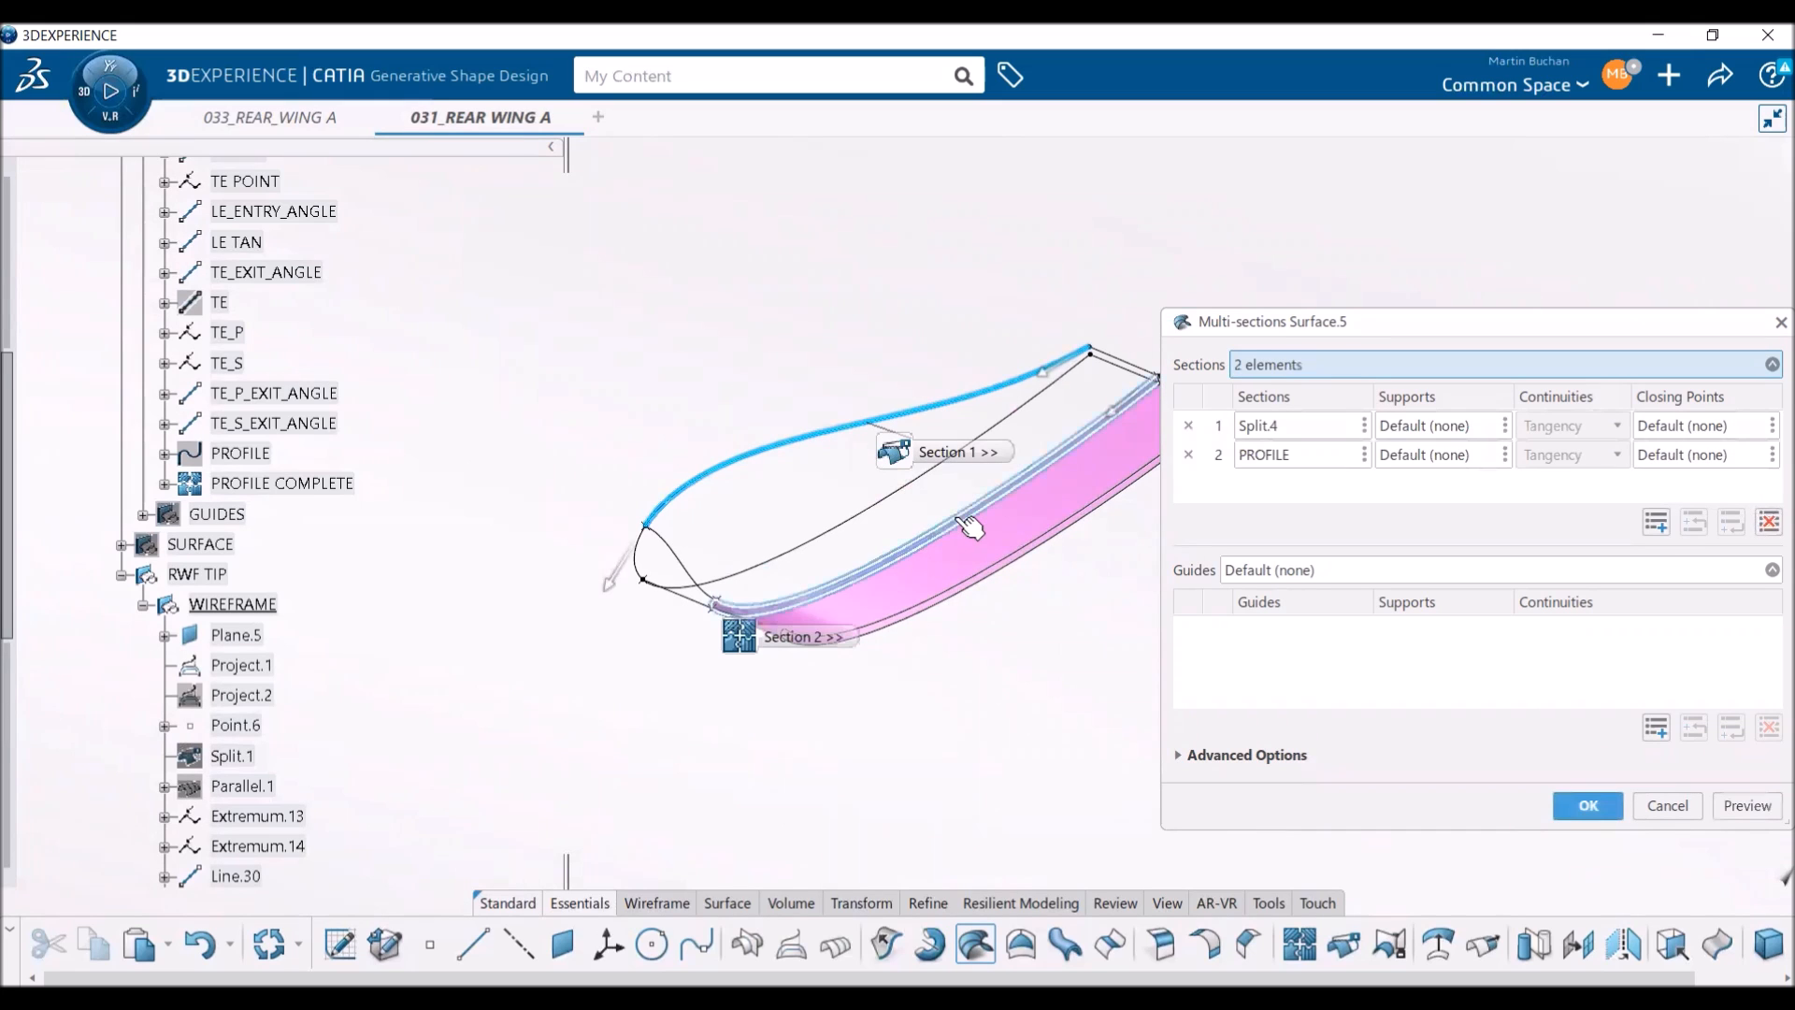
pyautogui.click(1188, 454)
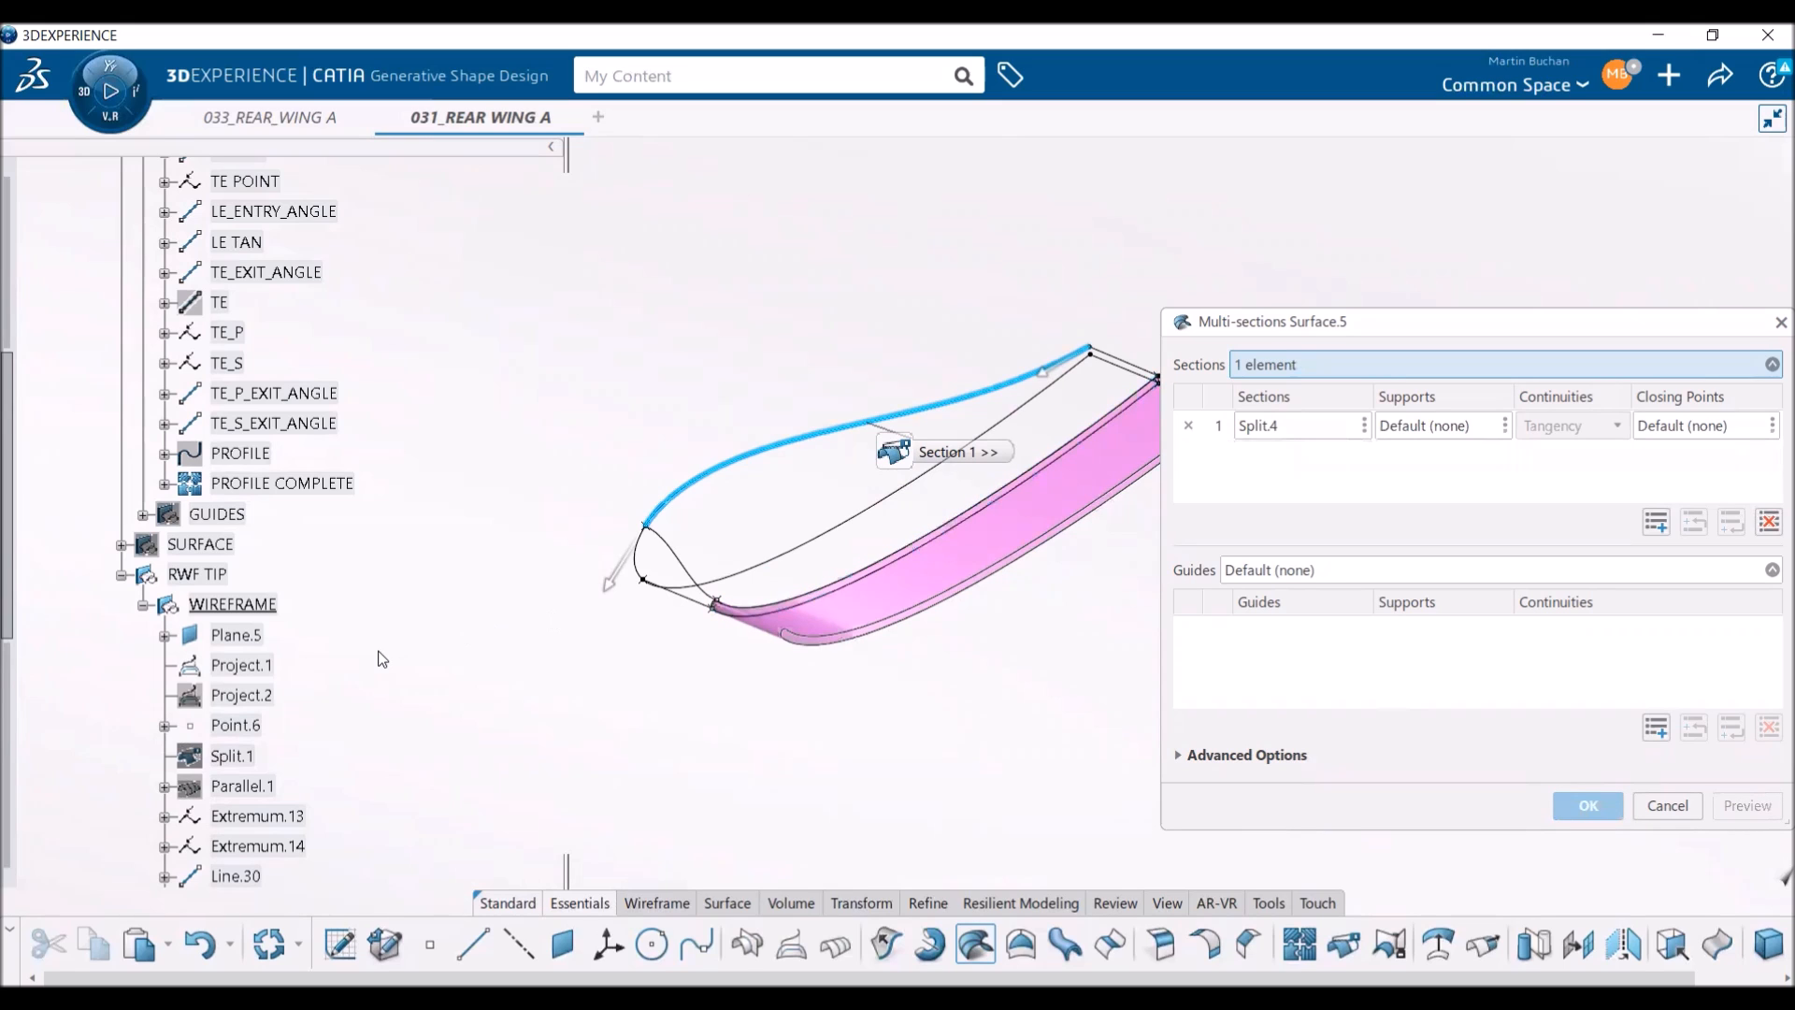
pyautogui.scroll(-2, 381, 659)
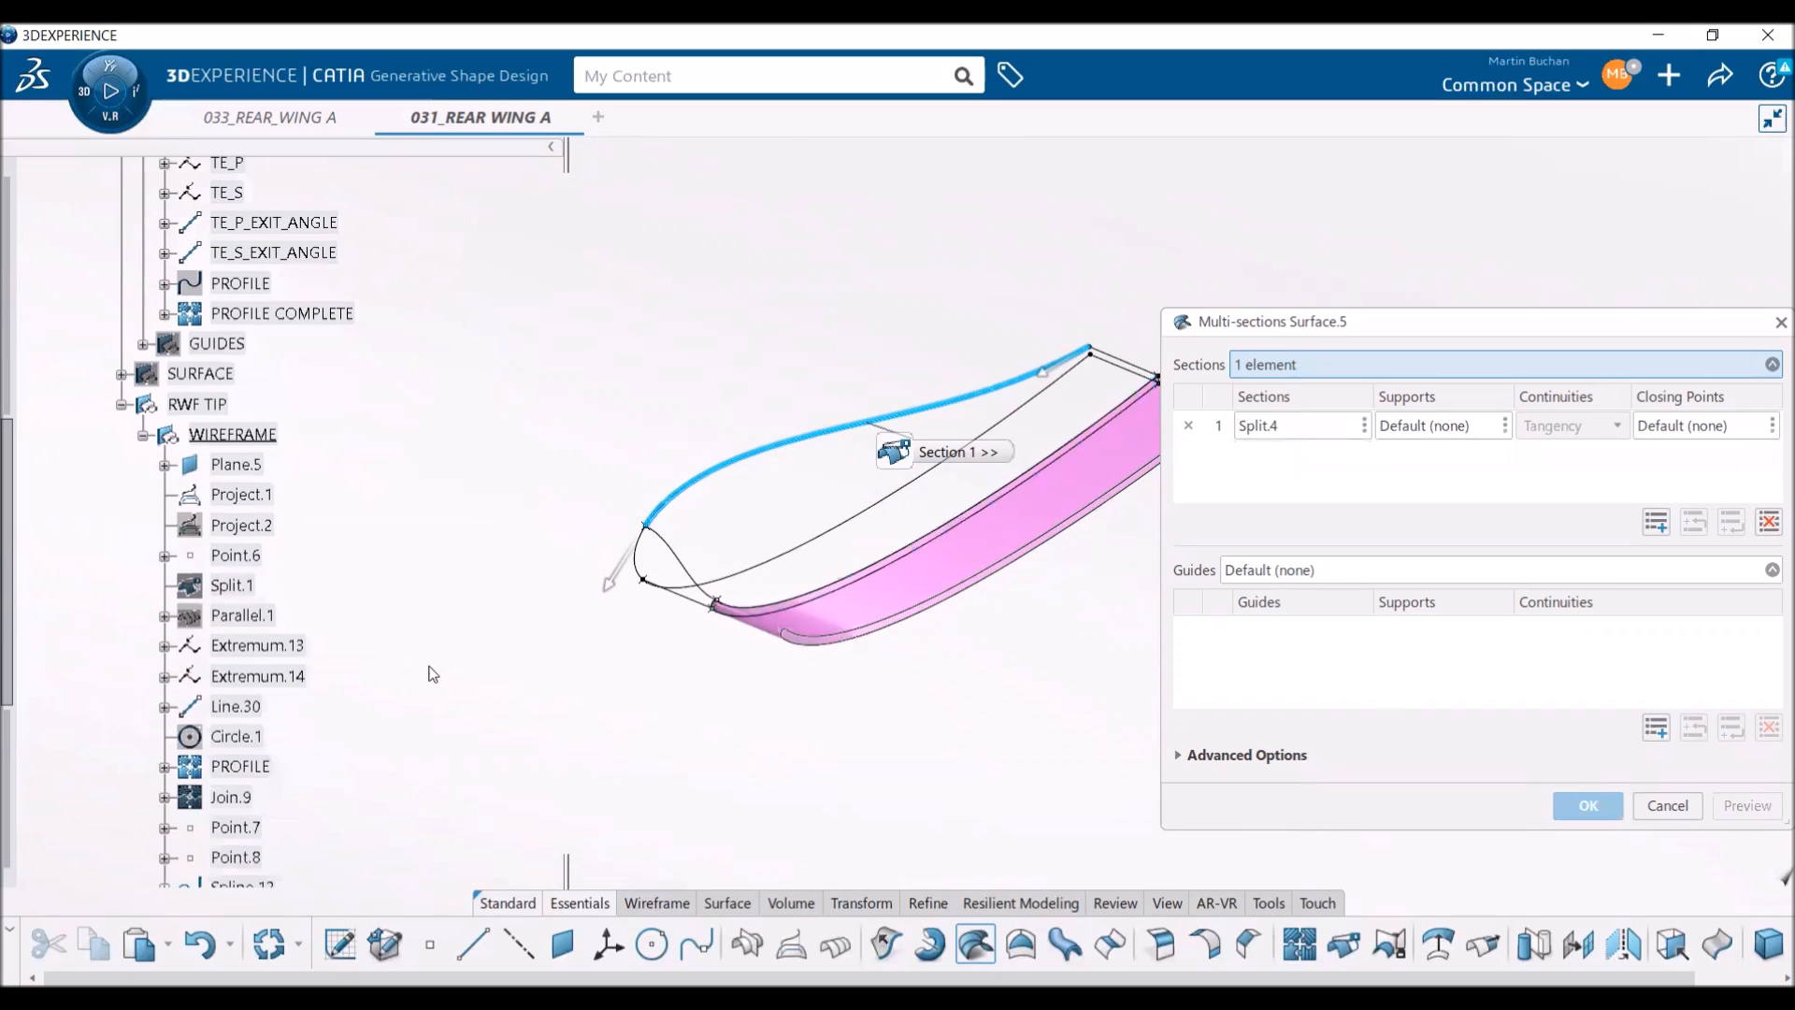
pyautogui.click(231, 587)
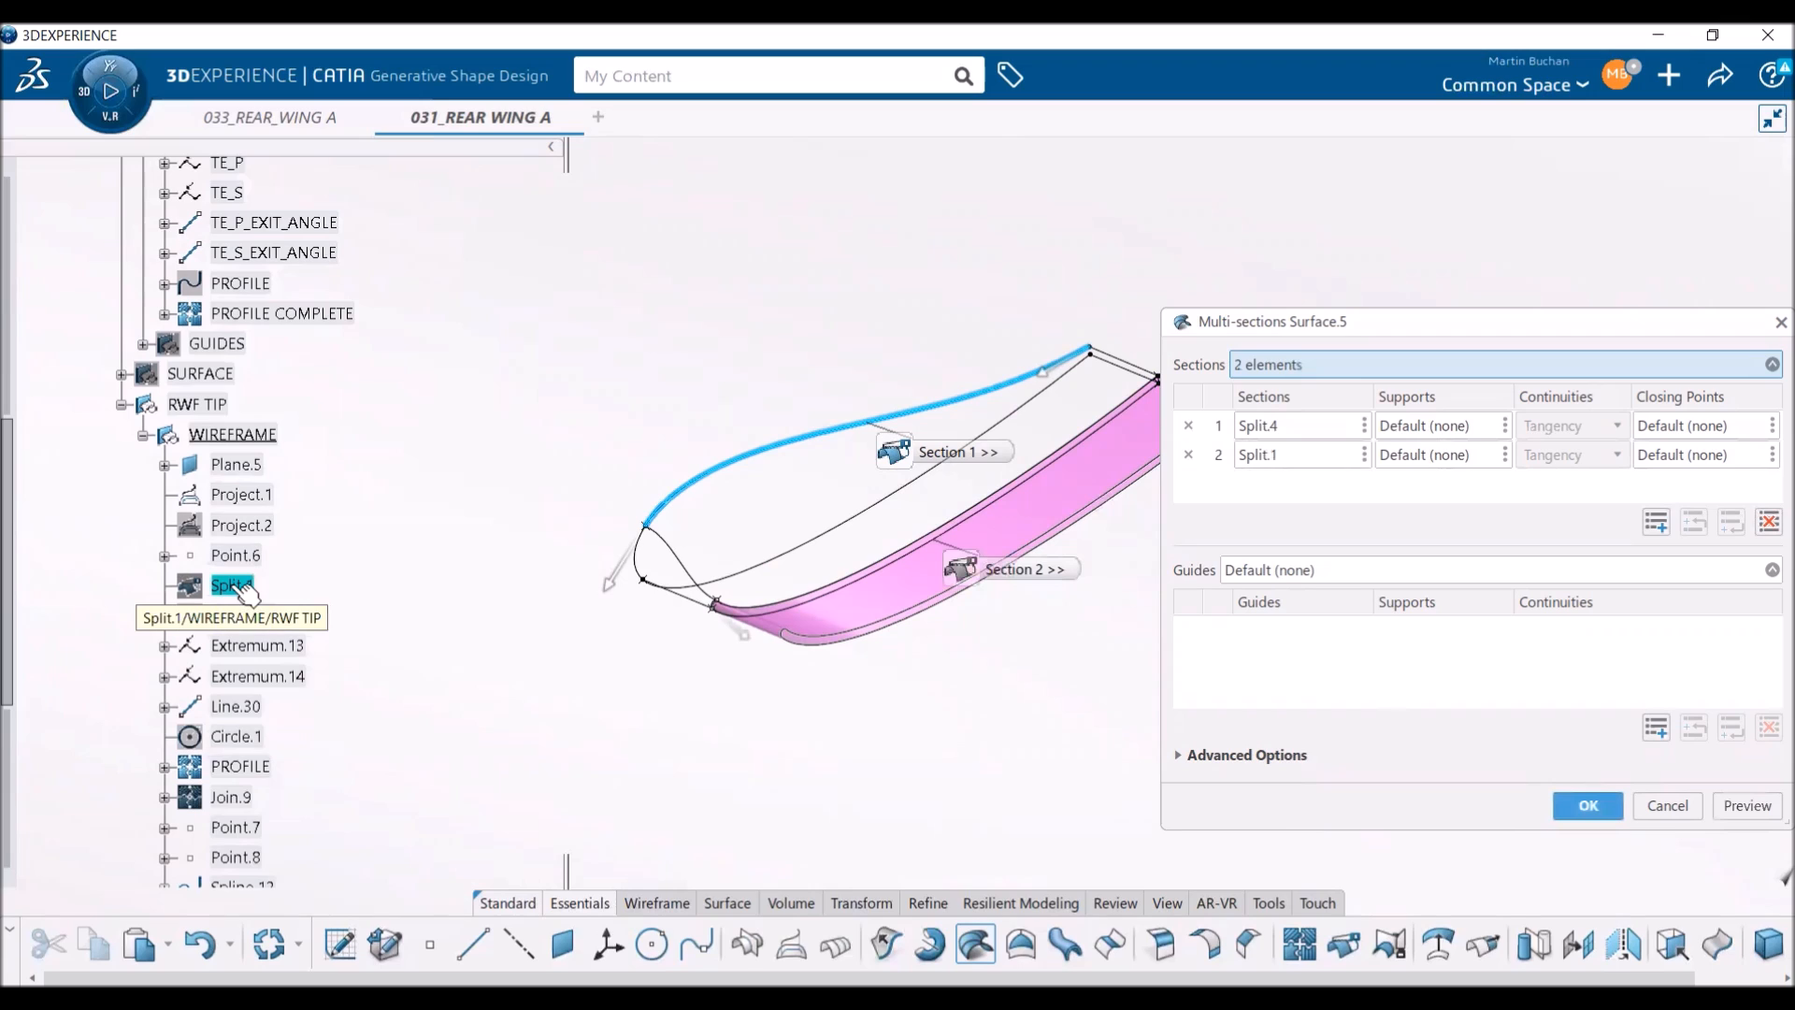
pyautogui.click(1188, 455)
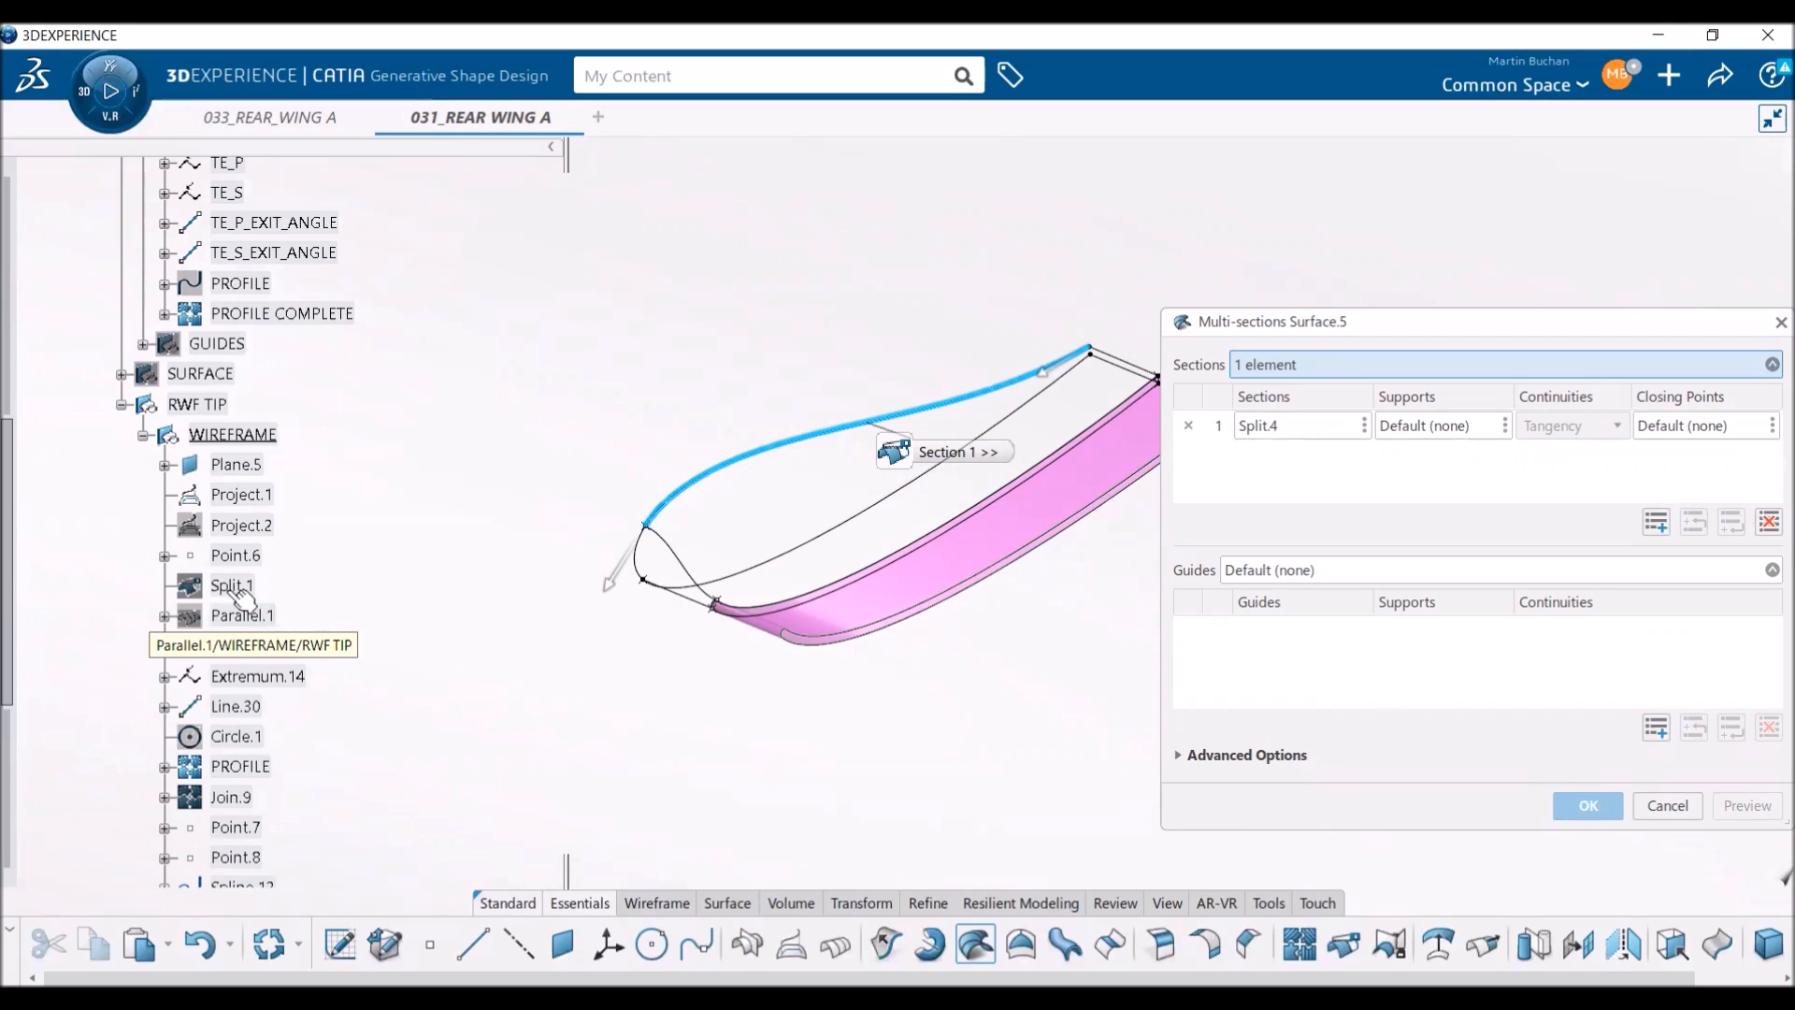
pyautogui.click(1670, 806)
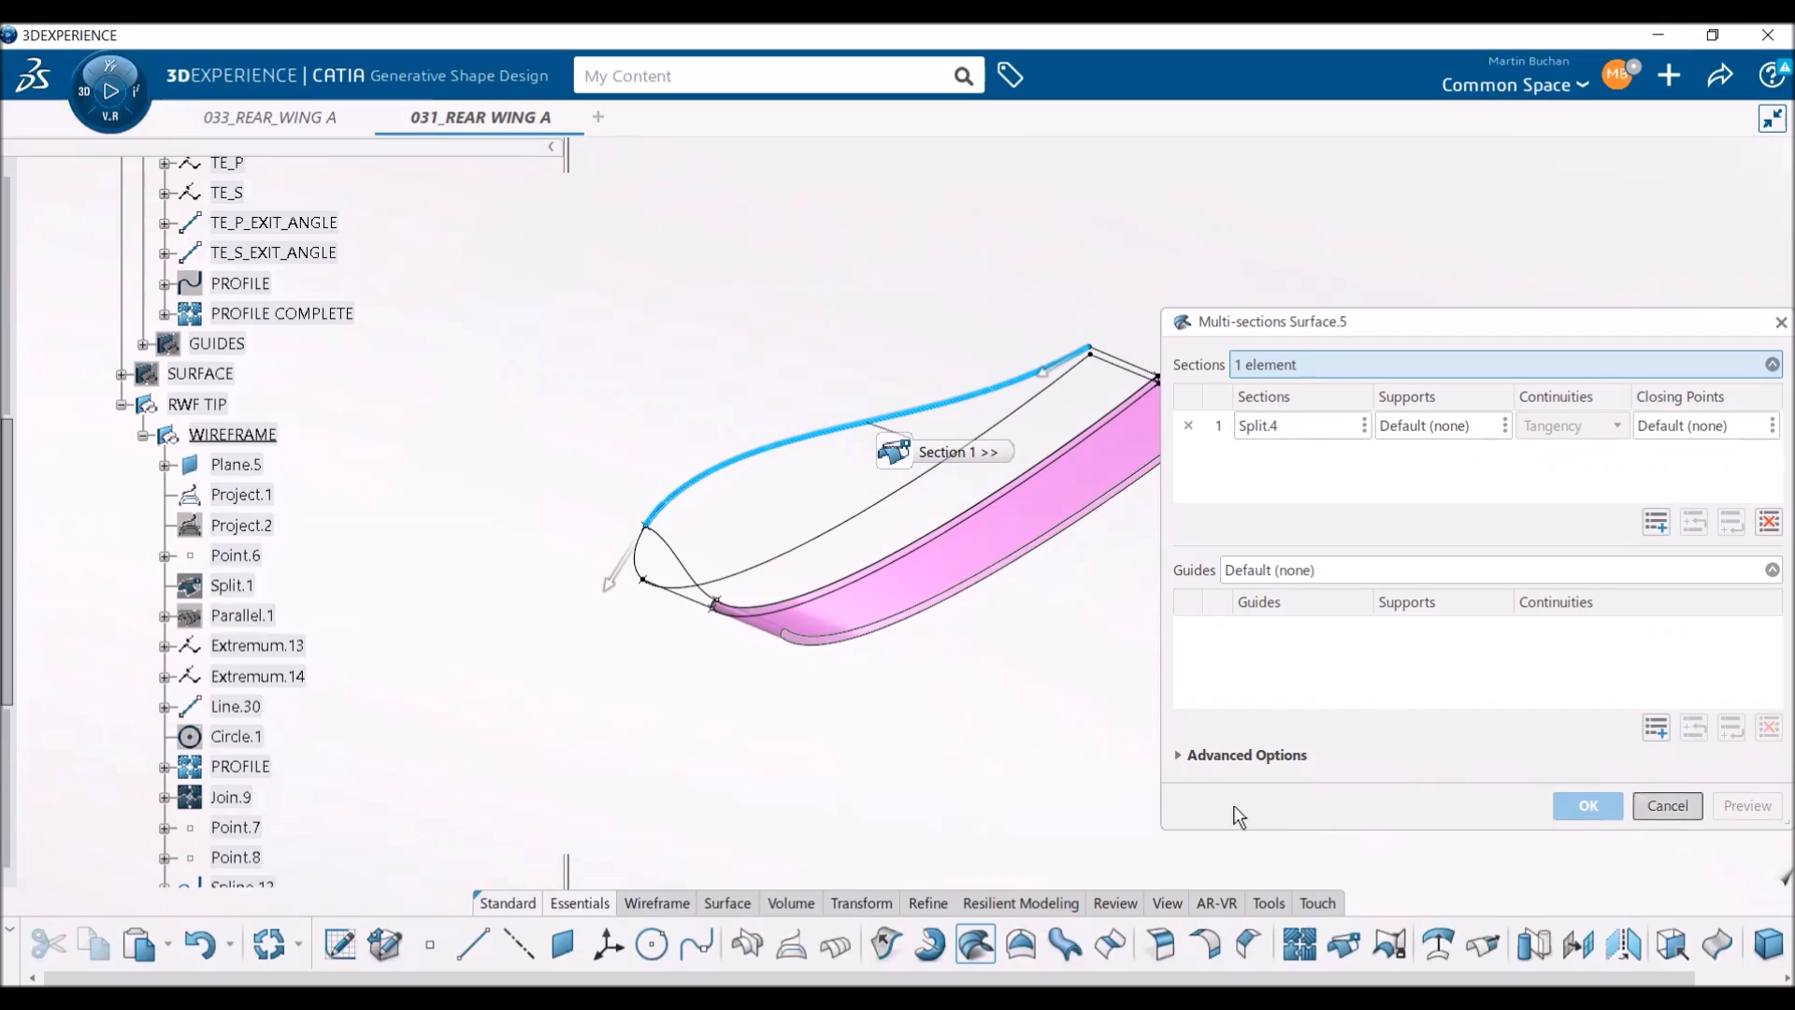
# - Hide the joined tip PROFILE and show its separate curves Split.1 and Parallel.1 in the RWF TIP wireframe
pyautogui.click(274, 768)
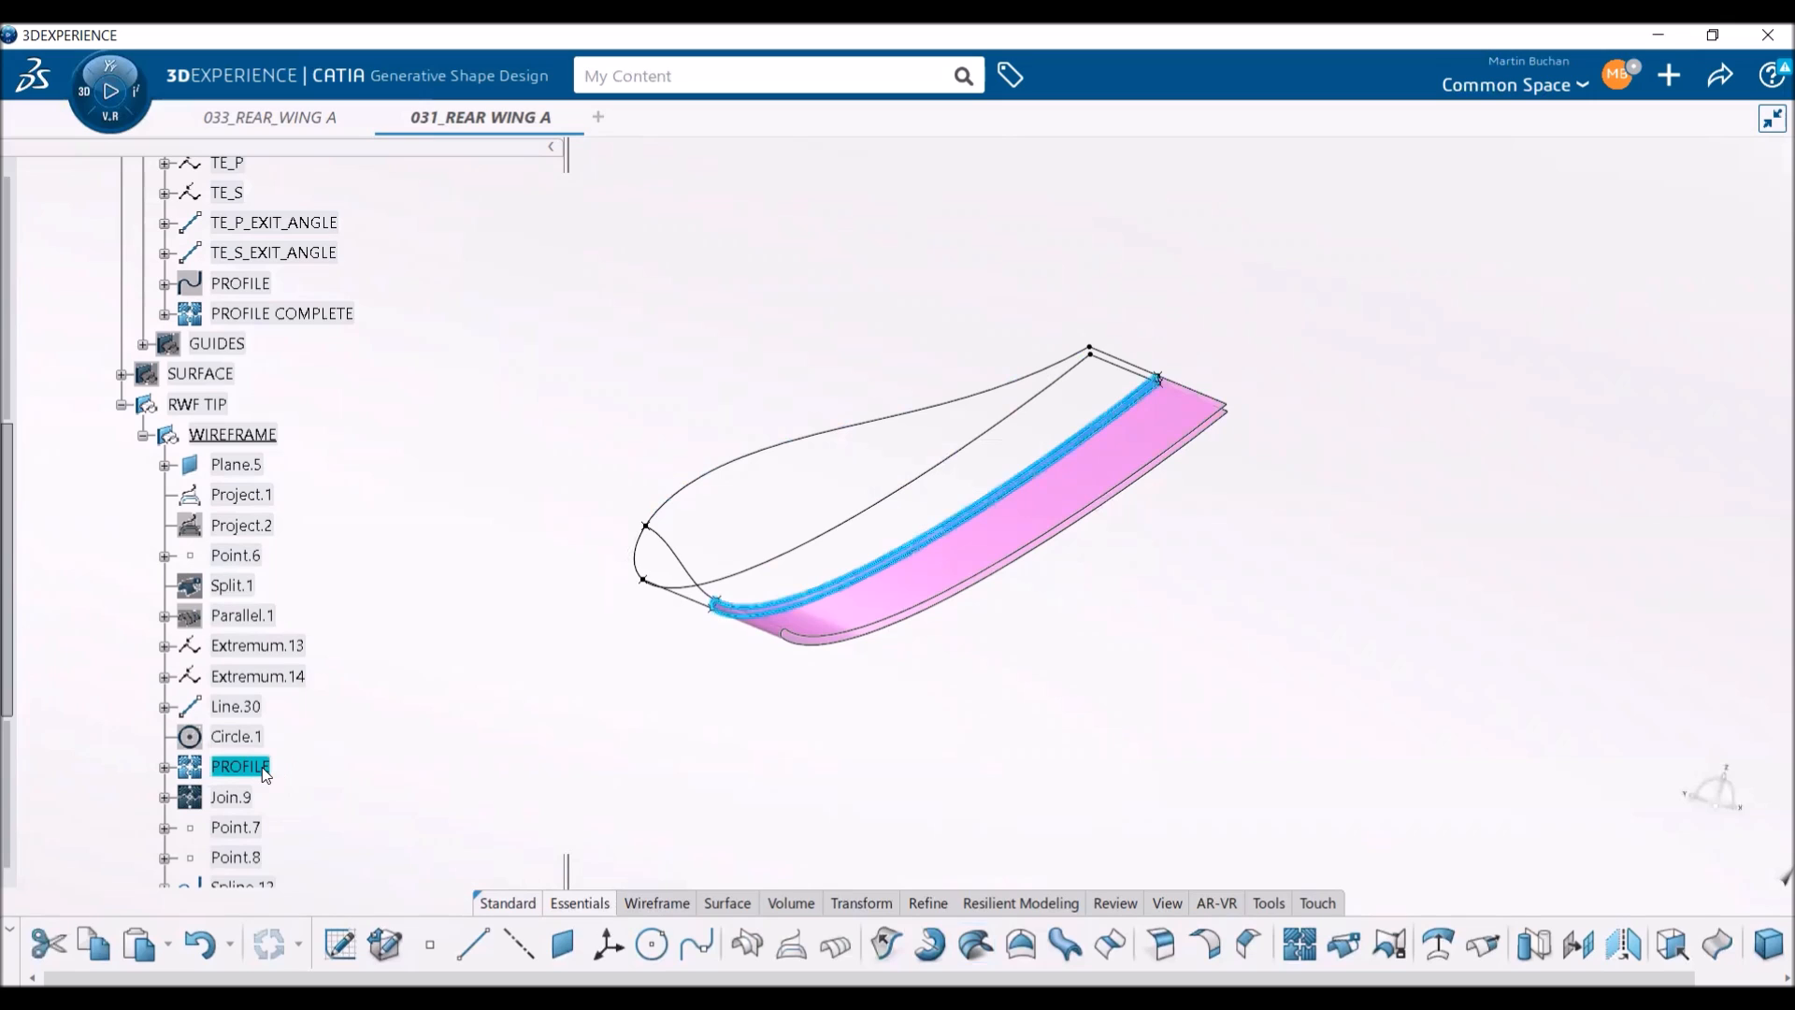
pyautogui.rightClick(268, 767)
pyautogui.click(366, 206)
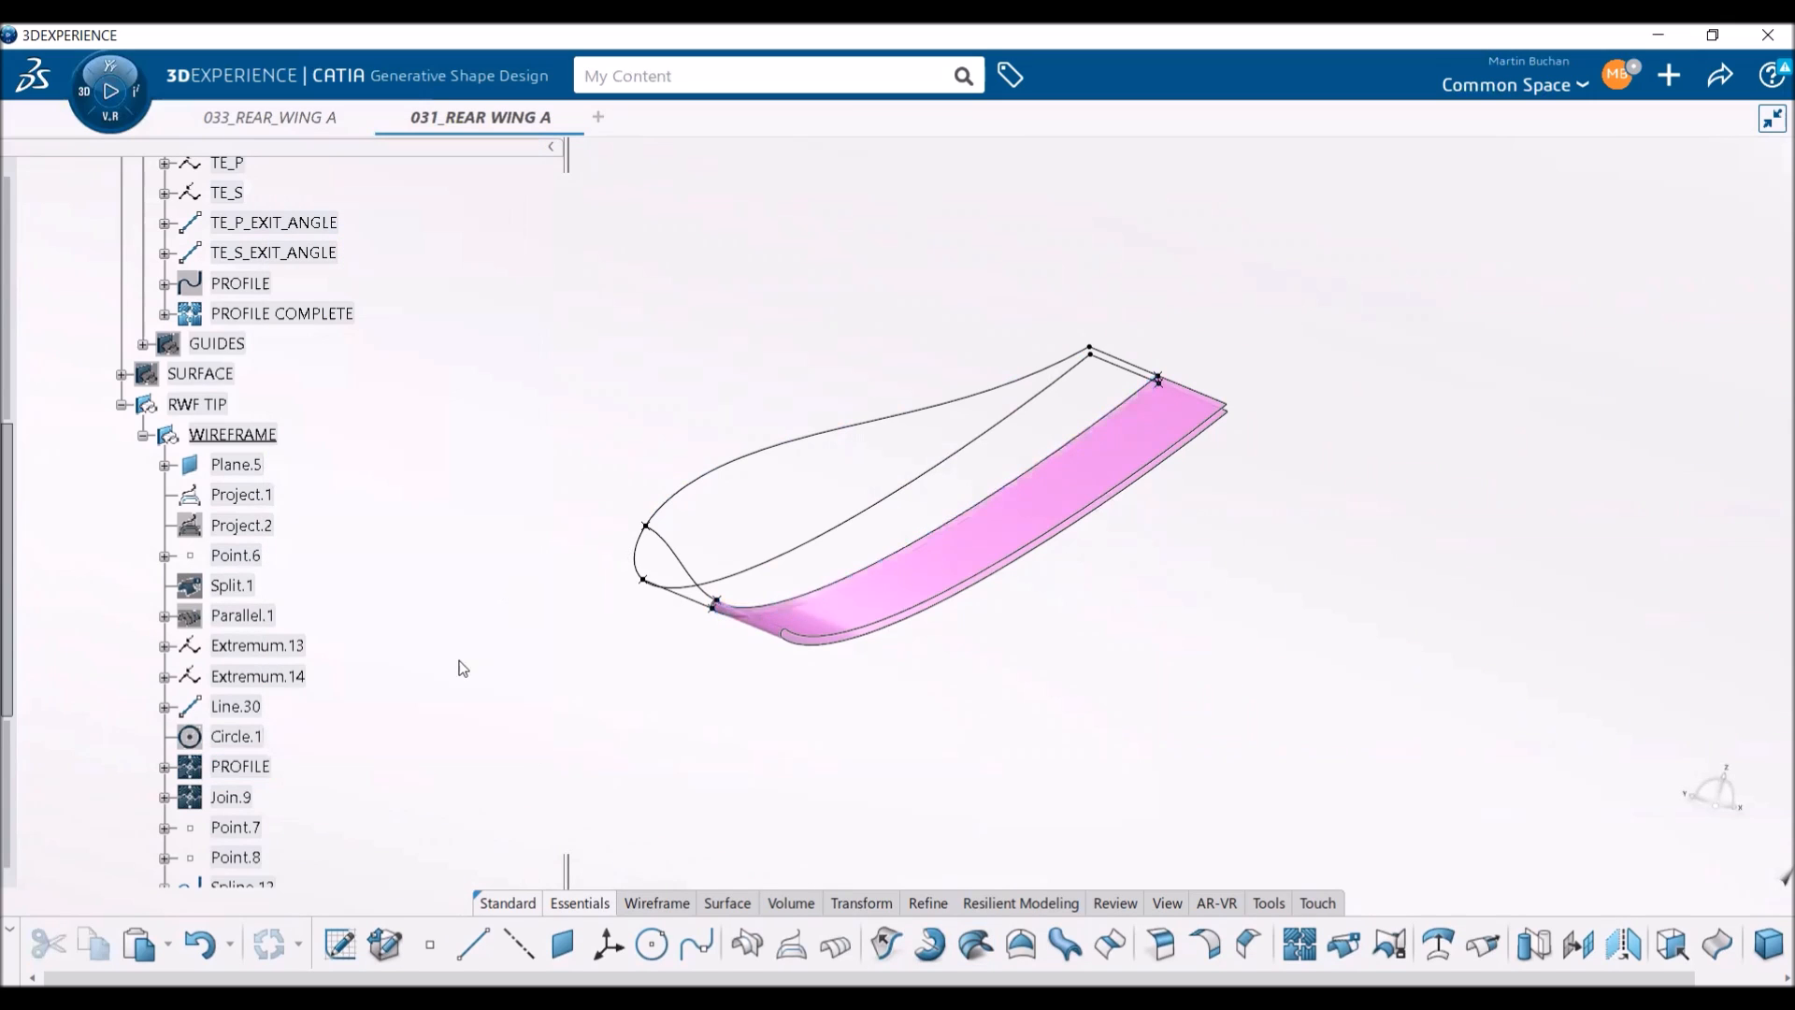
pyautogui.click(232, 587)
pyautogui.keyDown('ctrl'); pyautogui.click(242, 615); pyautogui.keyUp('ctrl')
pyautogui.rightClick(242, 615)
pyautogui.click(328, 427)
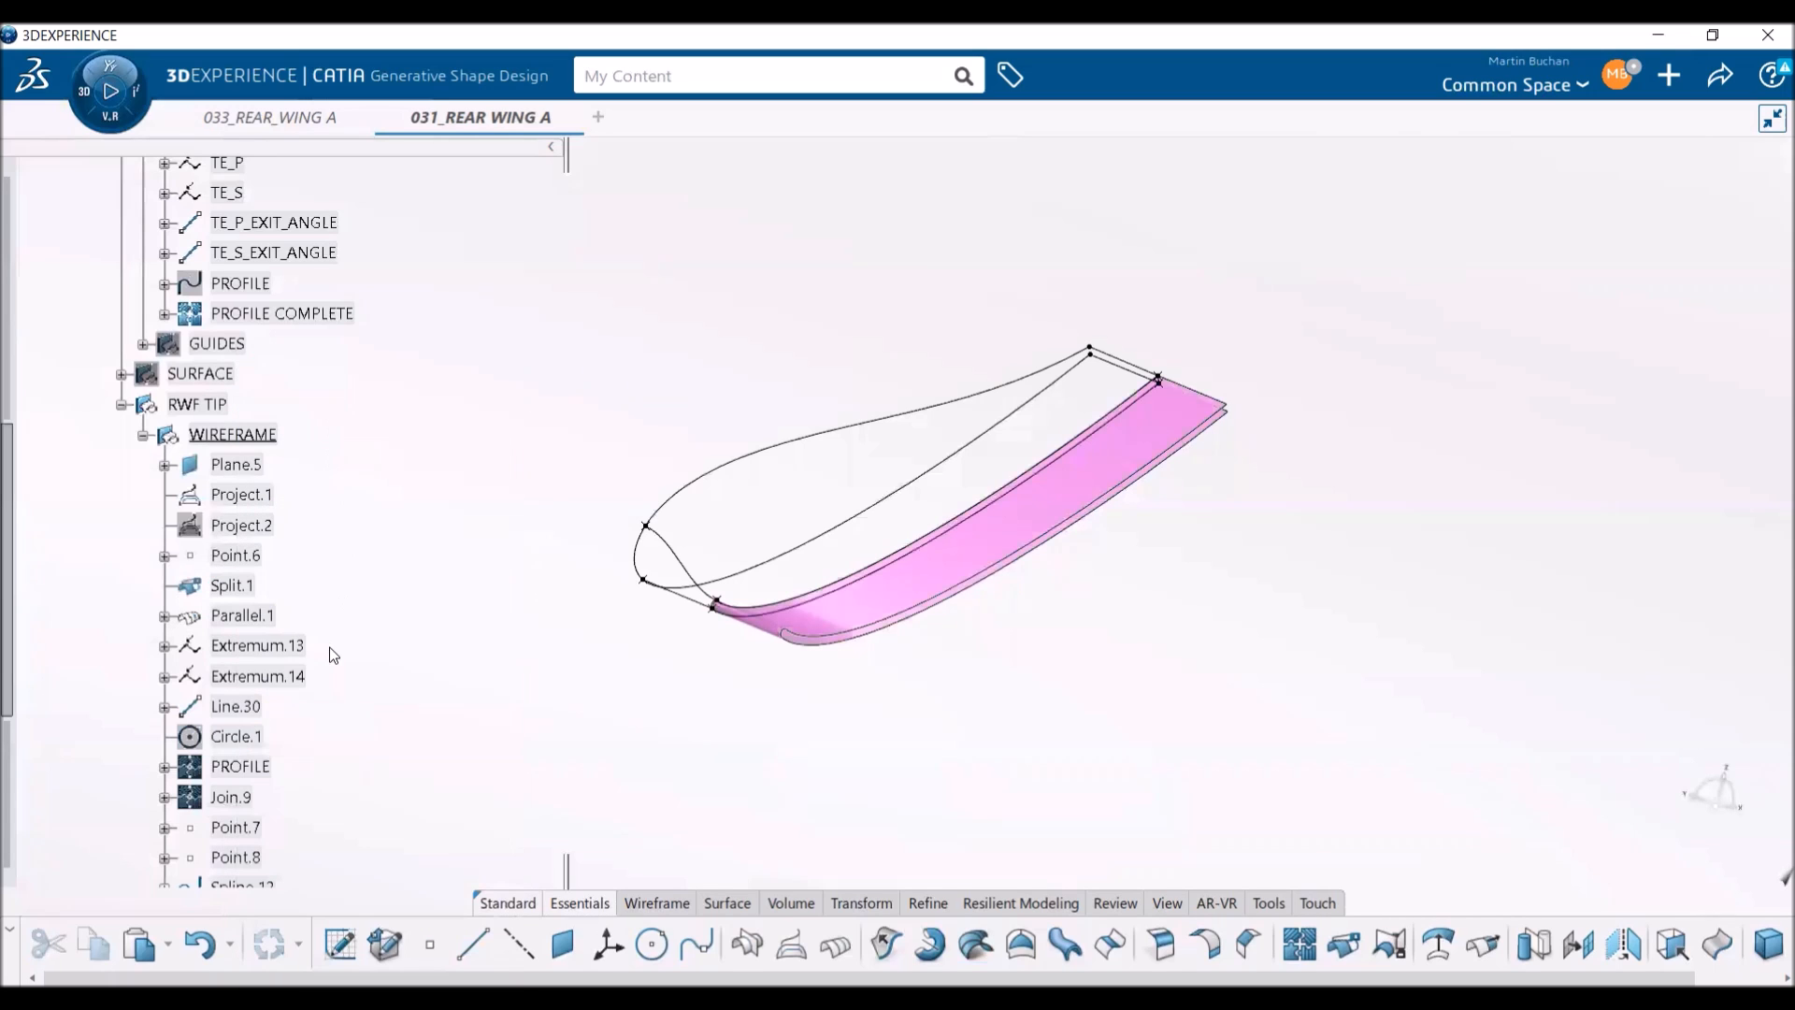
pyautogui.click(243, 587)
pyautogui.click(241, 616)
pyautogui.click(830, 774)
# - Set up and preview a multi-sections surface between Split.4 and Parallel.1, guided by Spline.14 and Spline.13
pyautogui.click(975, 944)
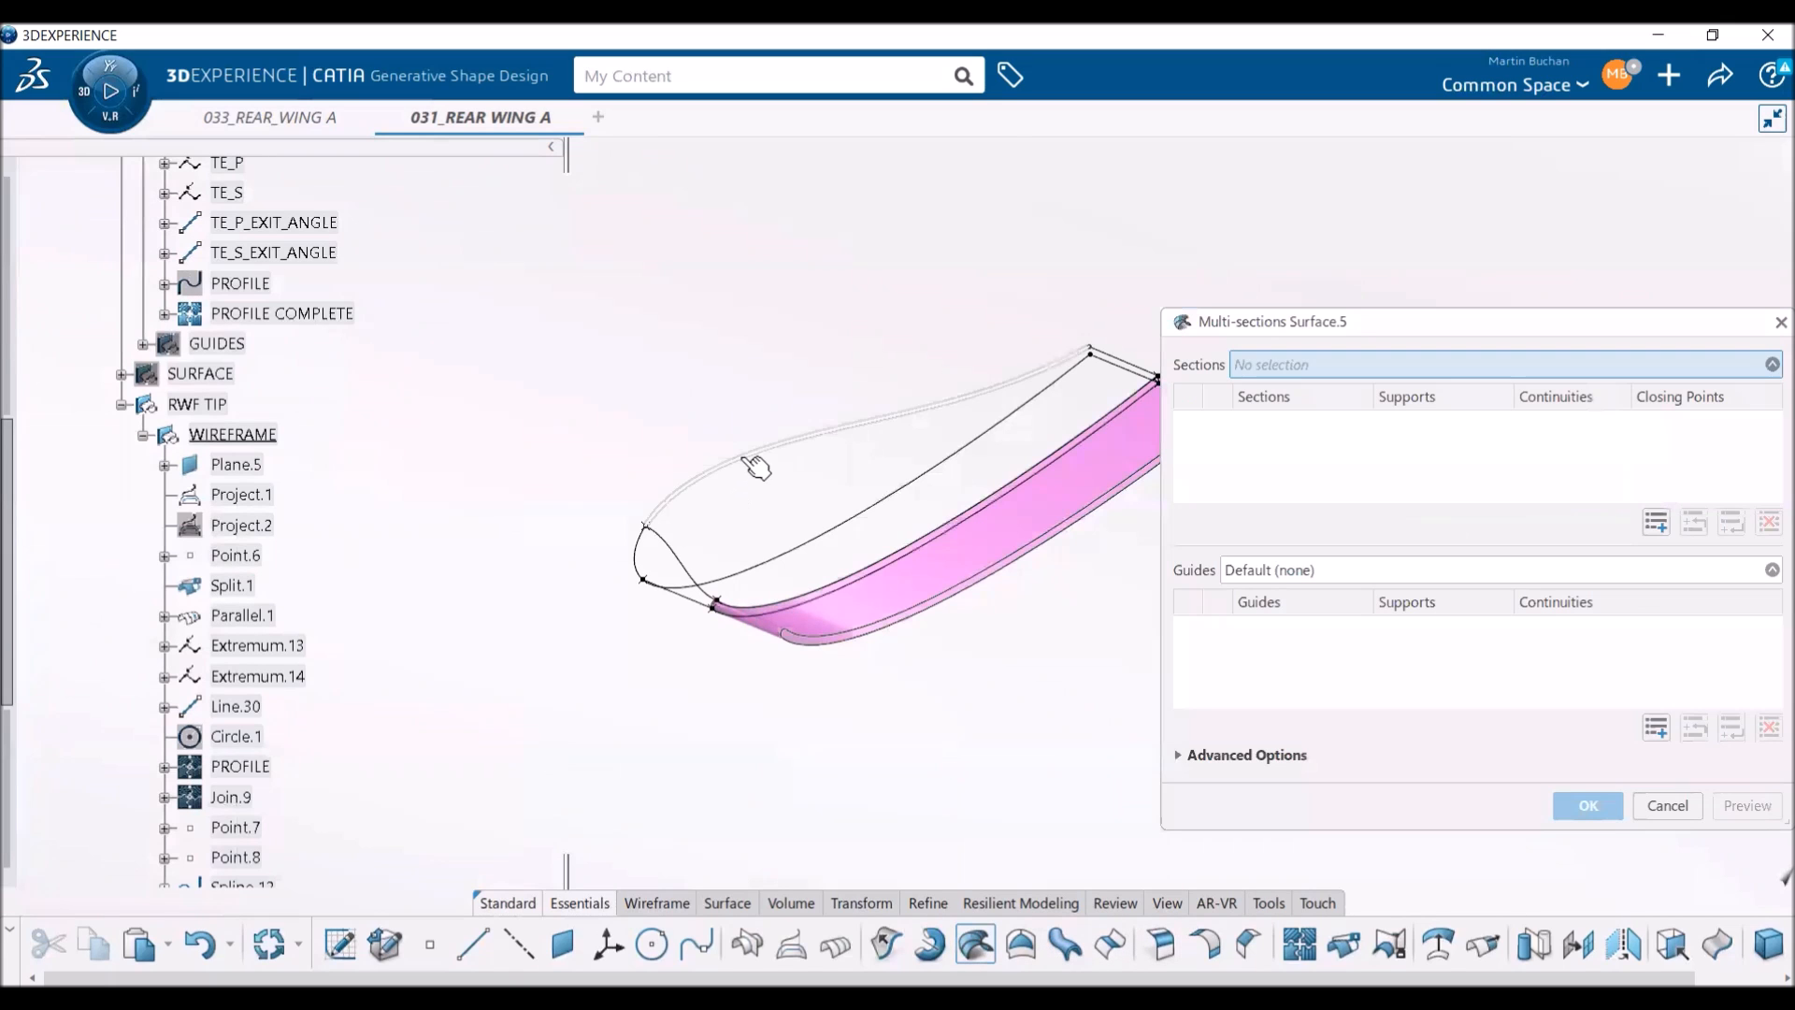
pyautogui.click(812, 502)
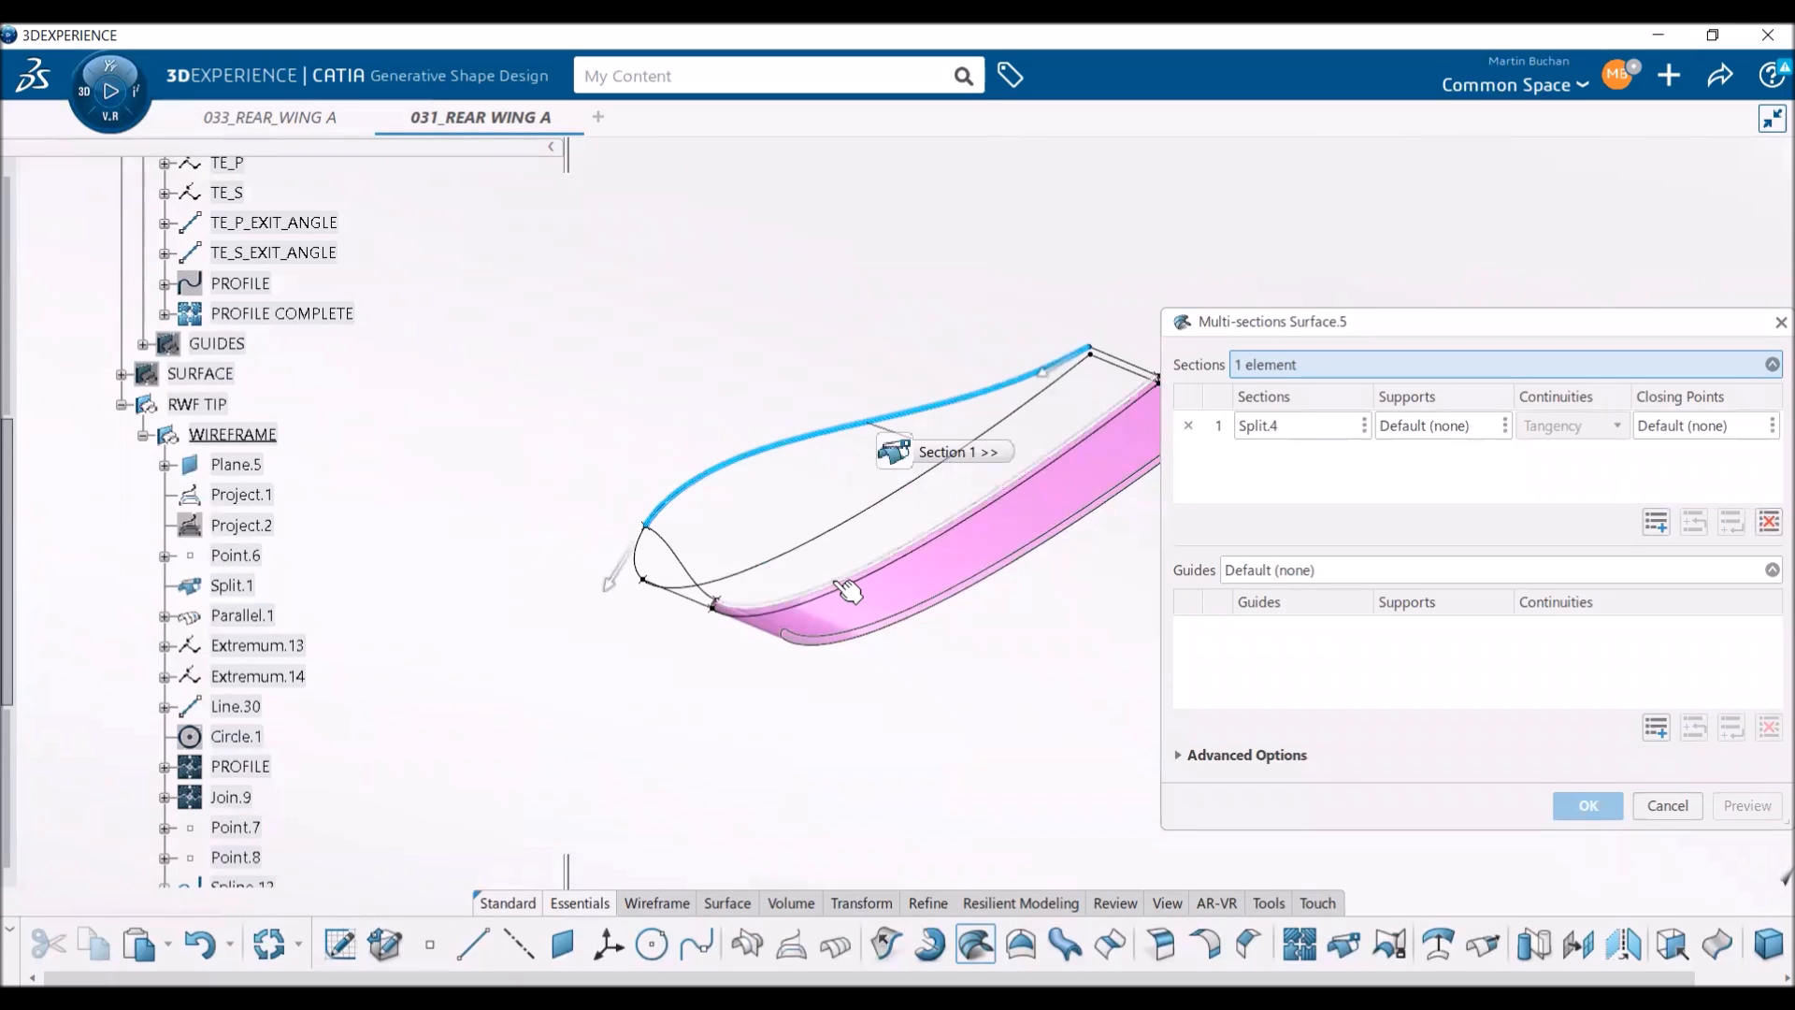
pyautogui.click(848, 591)
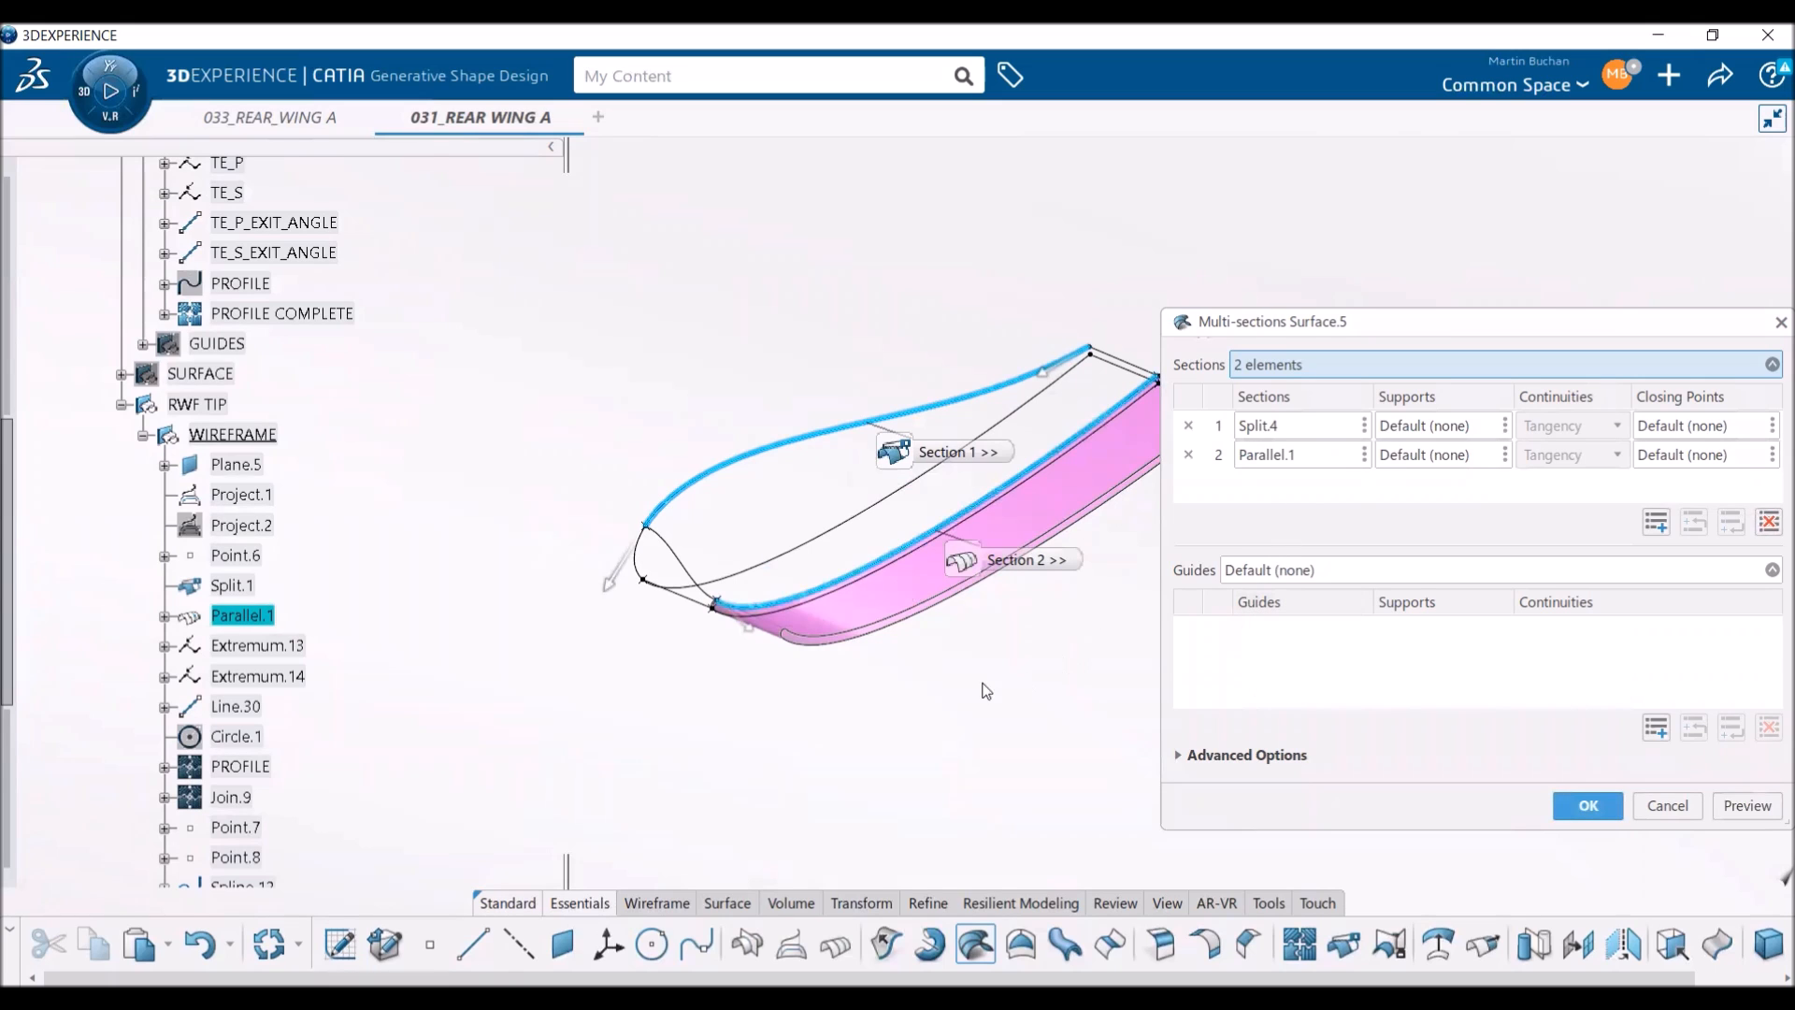
pyautogui.moveTo(906, 705); pyautogui.dragTo(869, 687, button='middle')
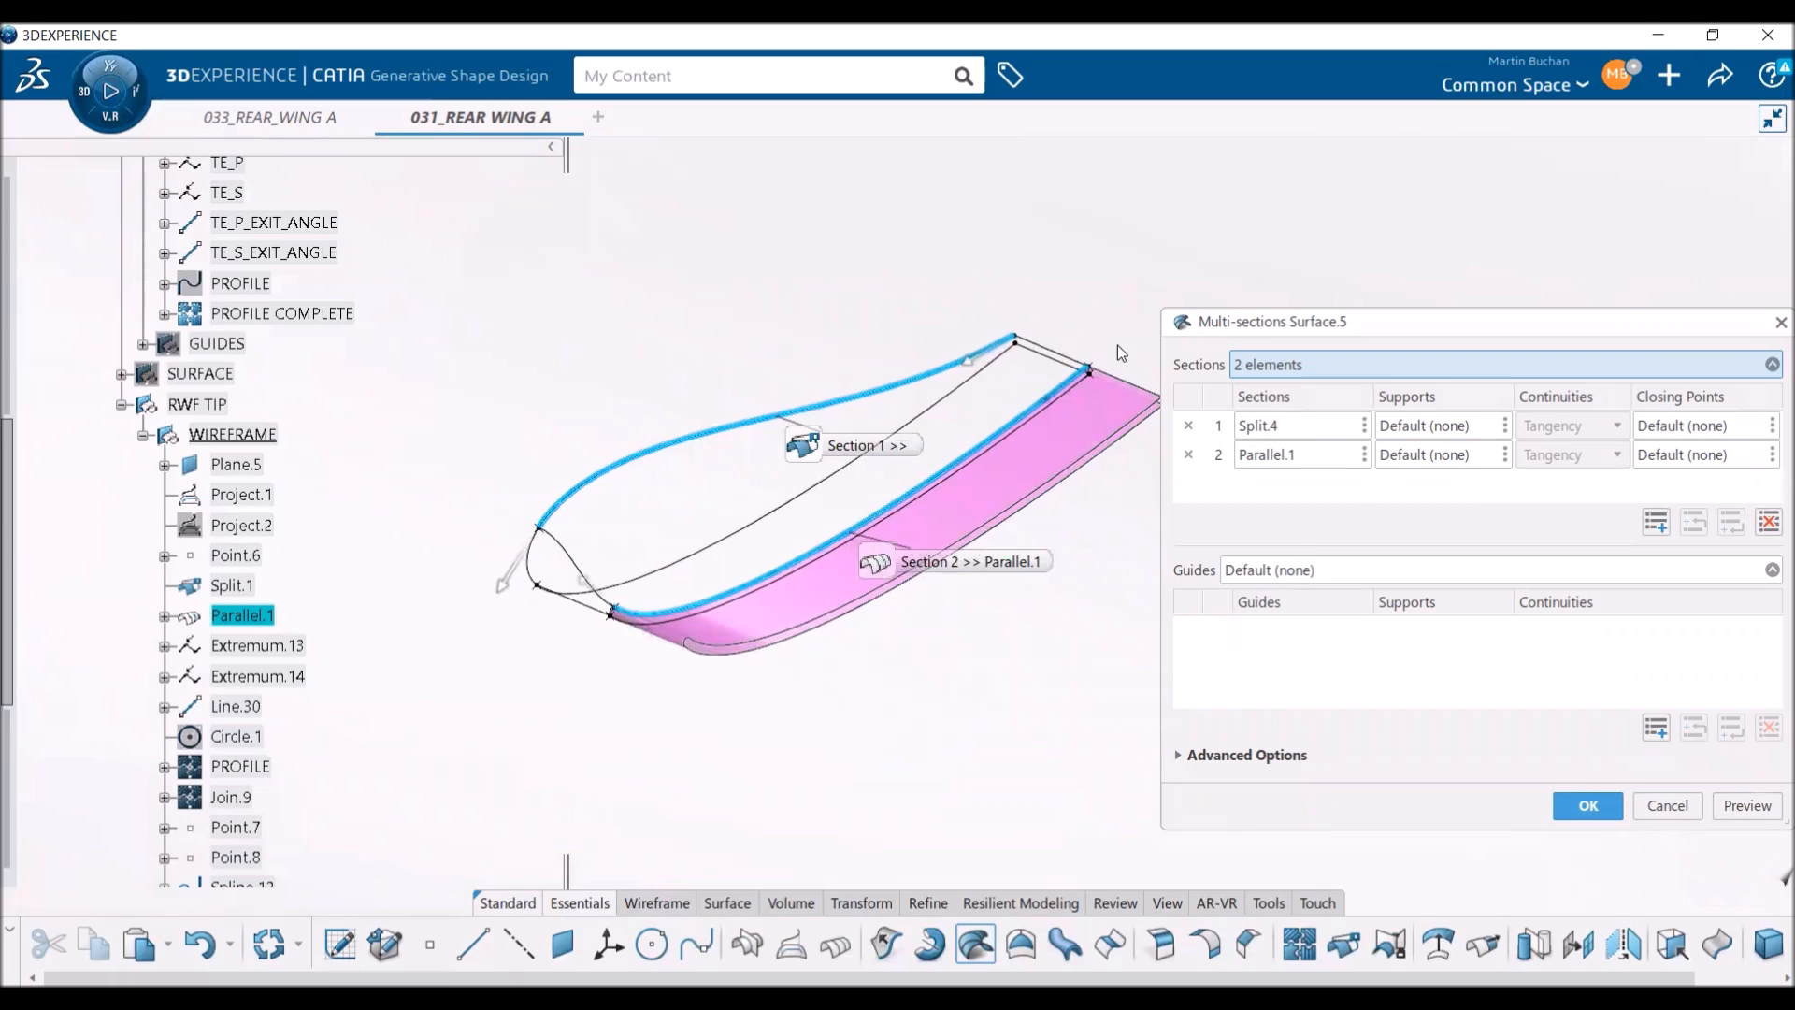
pyautogui.click(1268, 572)
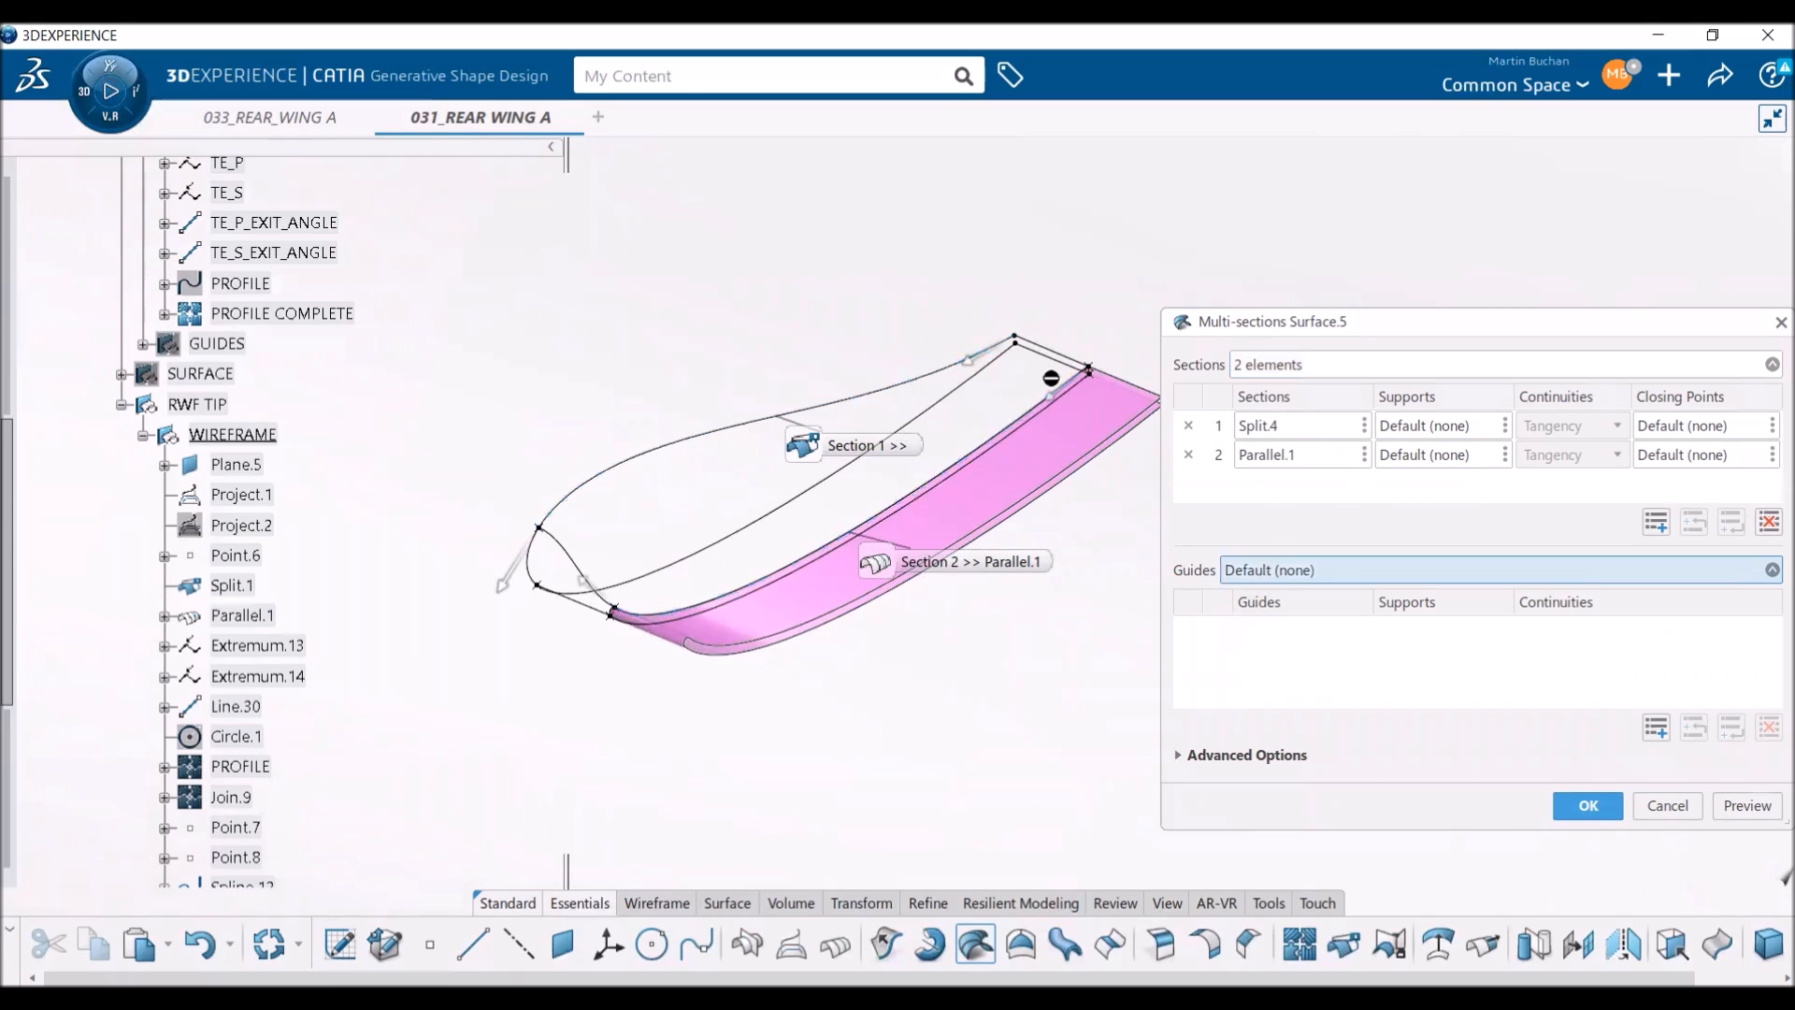
pyautogui.click(1047, 348)
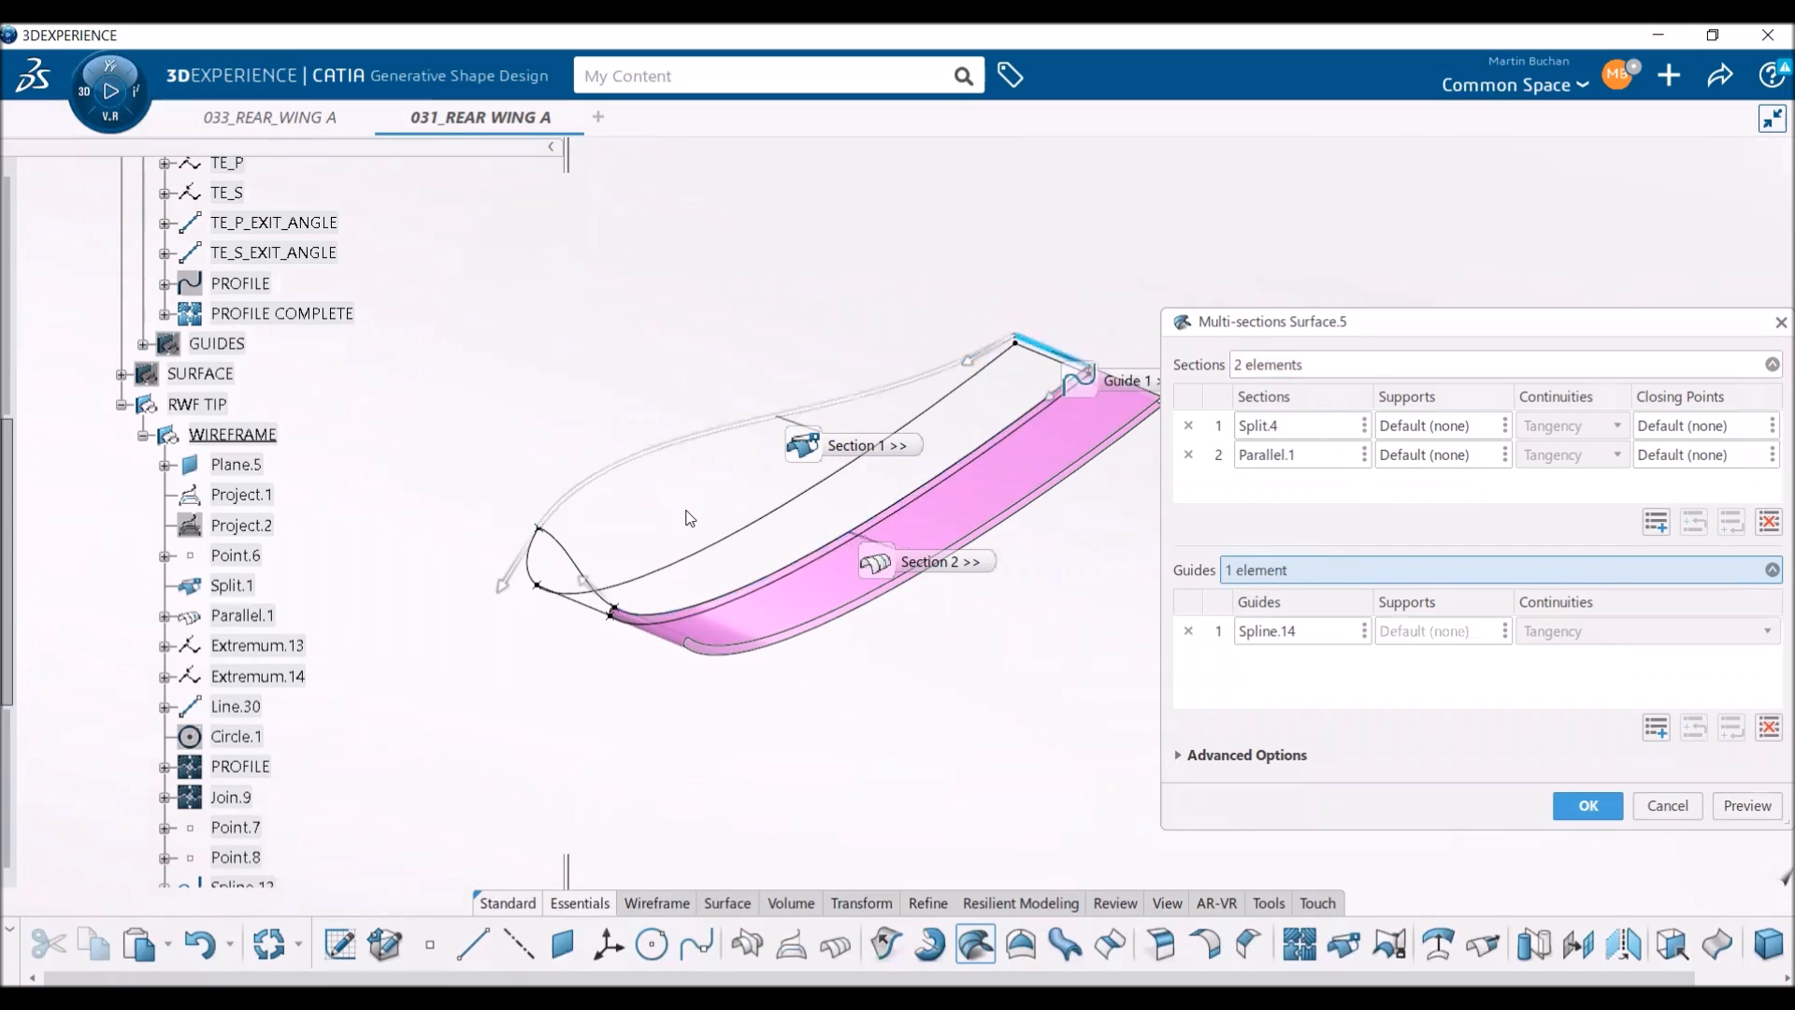
pyautogui.click(574, 552)
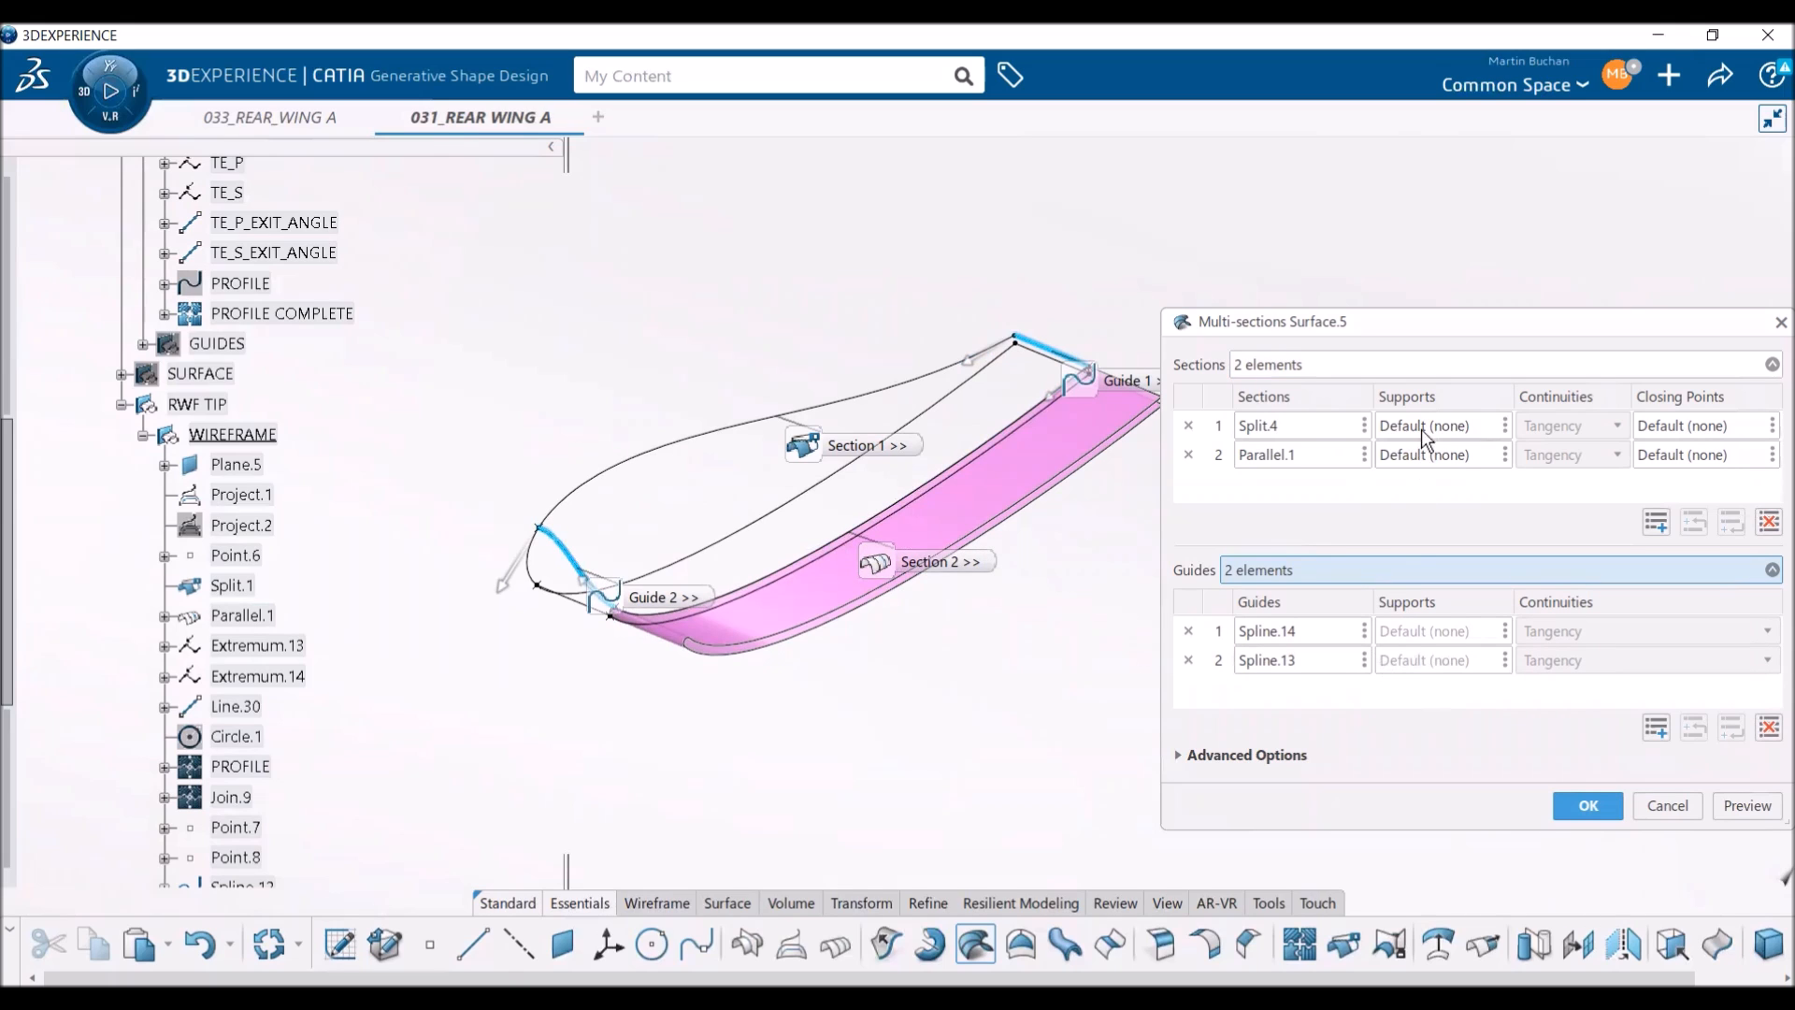
pyautogui.click(1747, 806)
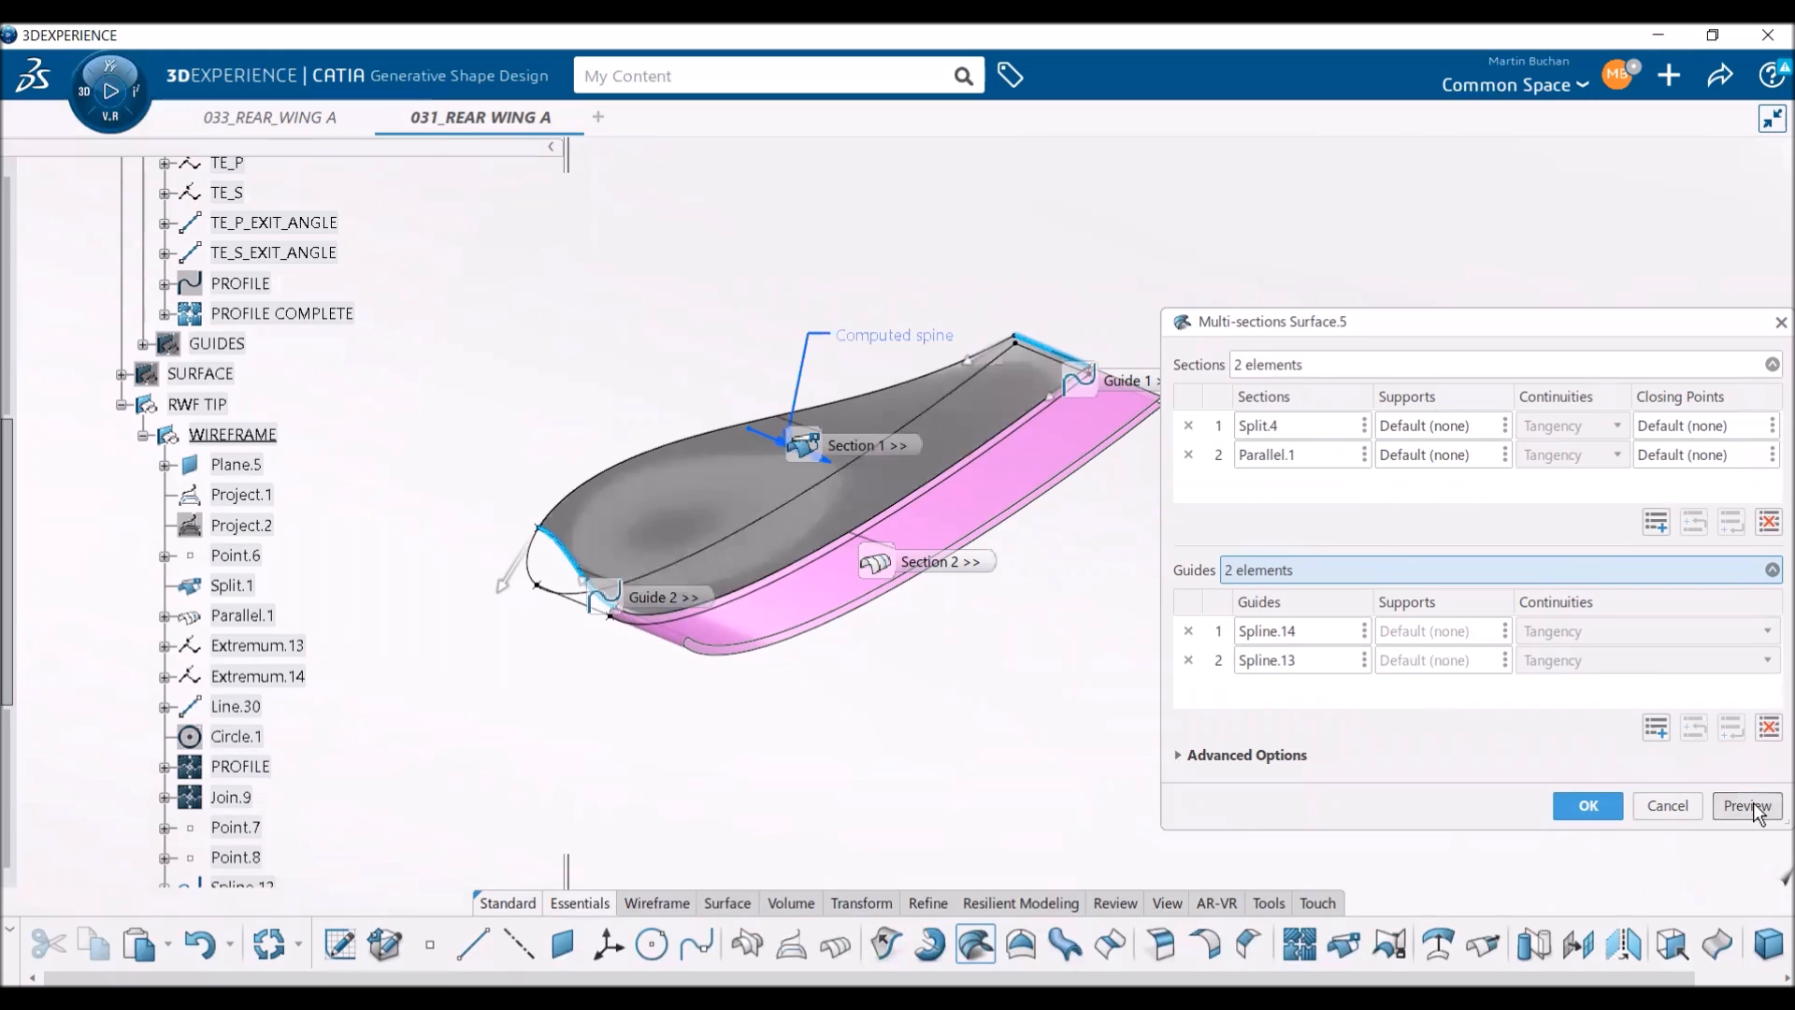
# - Assign the TAN surface as tangency support for the Parallel.1 section and preview the multi-sections surface
pyautogui.moveTo(663, 679); pyautogui.dragTo(680, 718, button='middle')
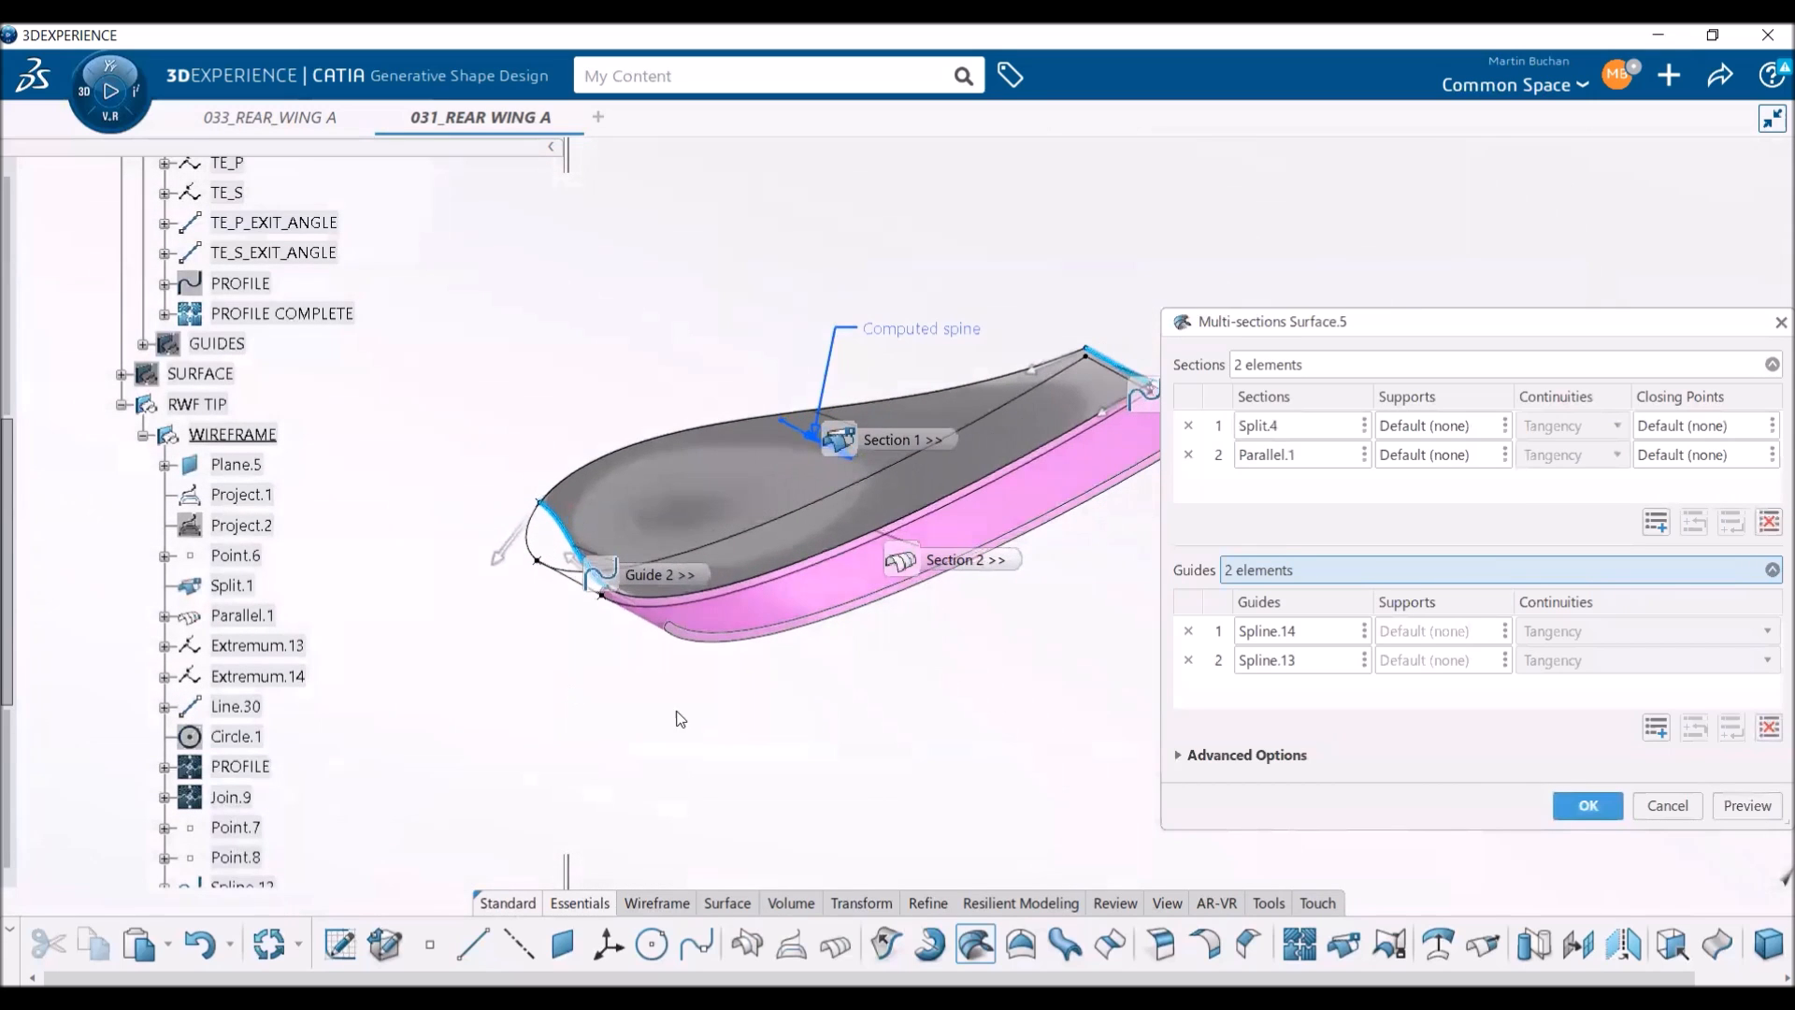
pyautogui.click(1436, 454)
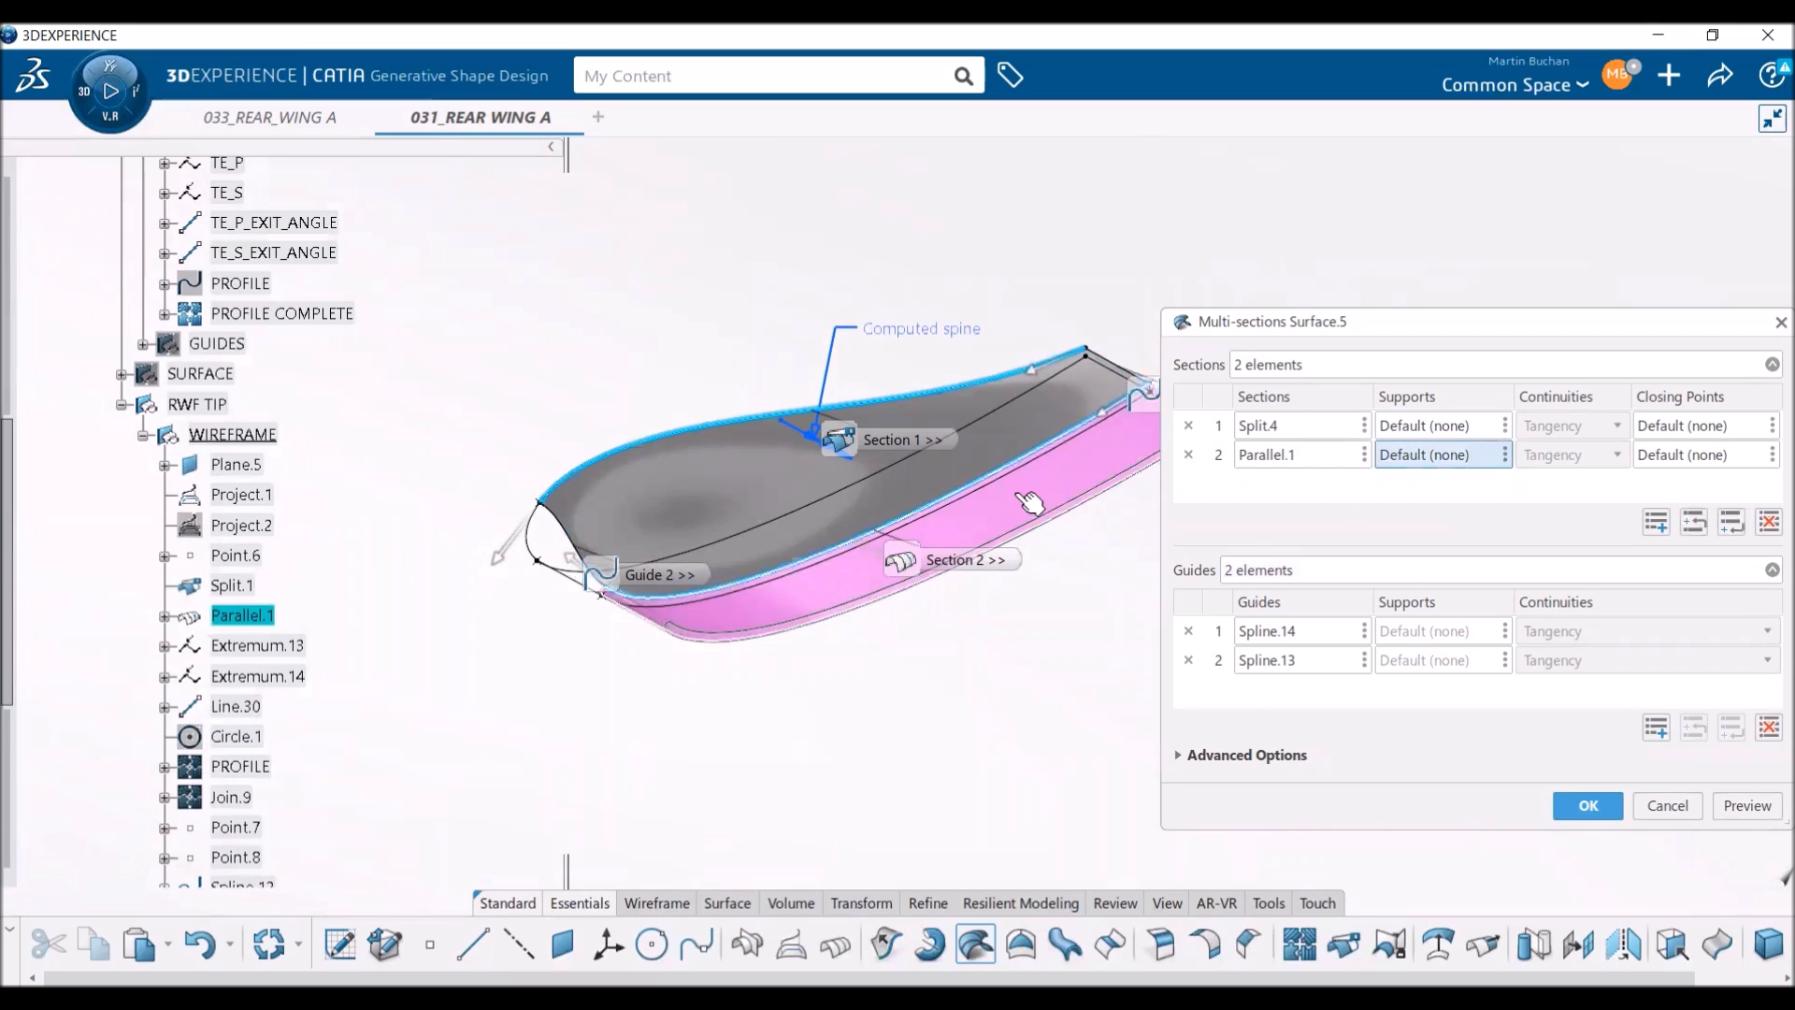
pyautogui.click(1026, 500)
pyautogui.click(1744, 805)
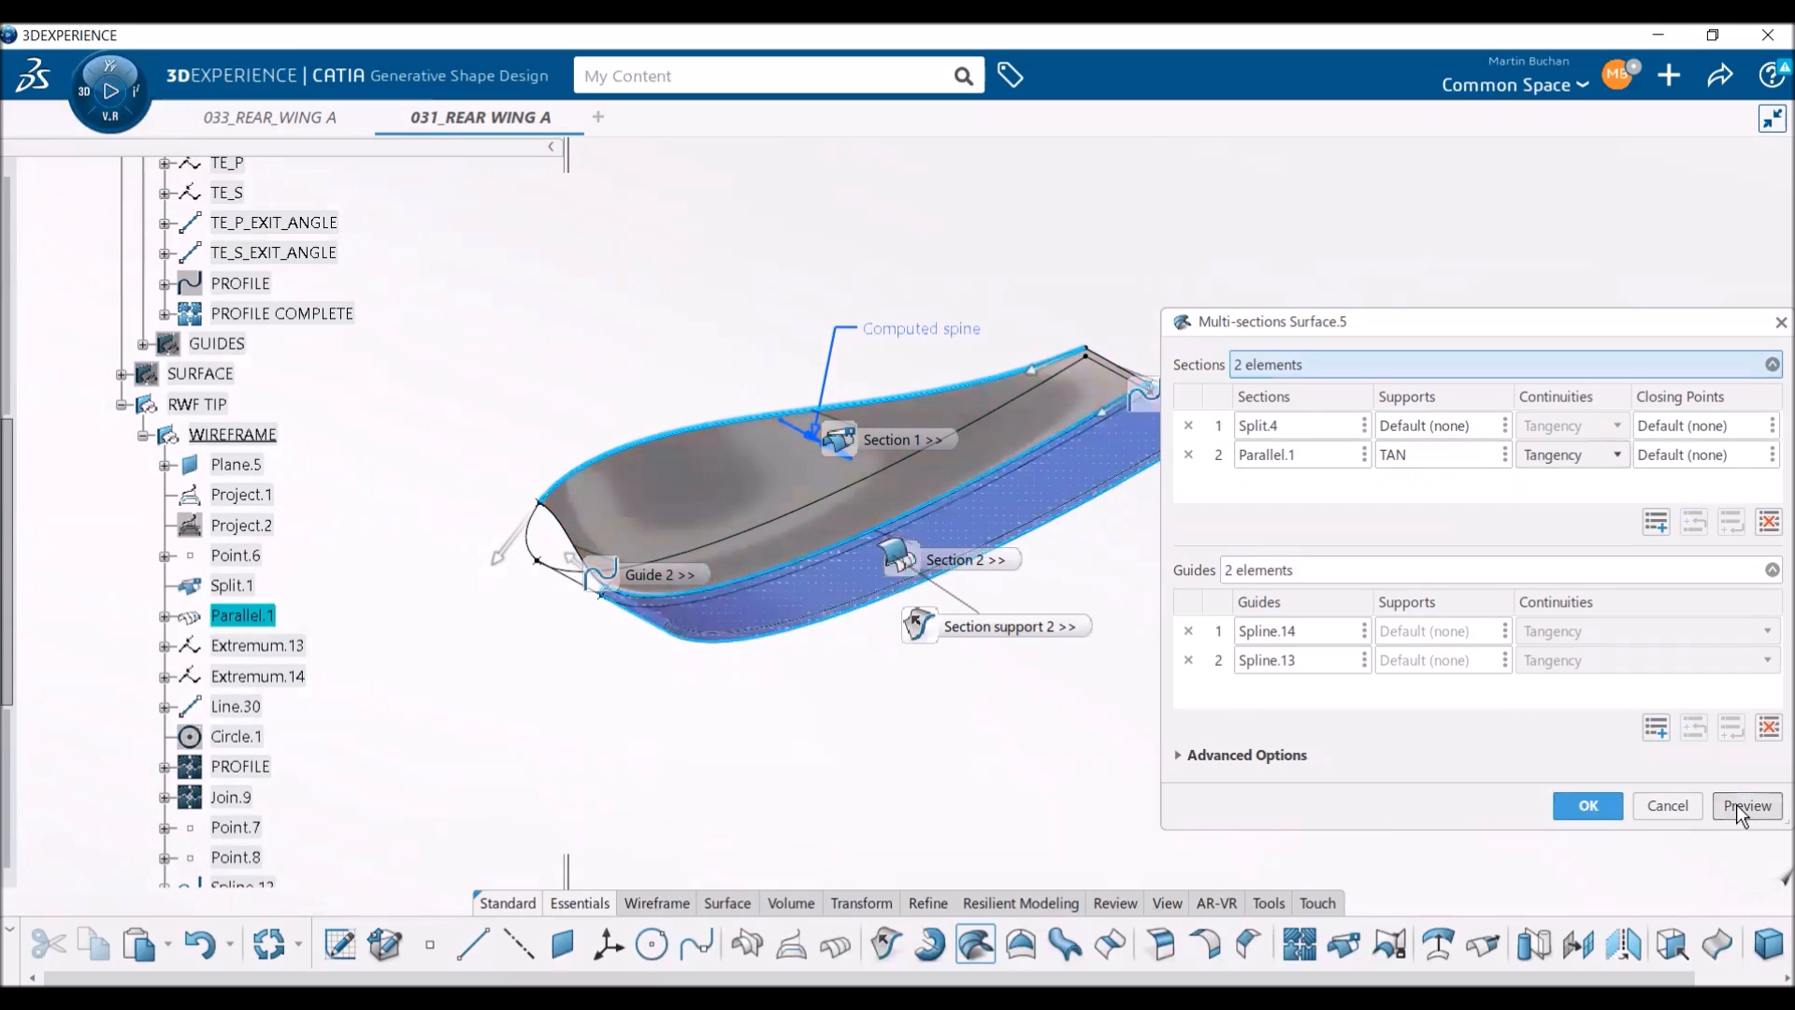
# - Assign P+S SURFACE as tangency support for the Split.4 section, then preview and create the multi-sections surface
pyautogui.moveTo(608, 726); pyautogui.dragTo(666, 702, button='middle')
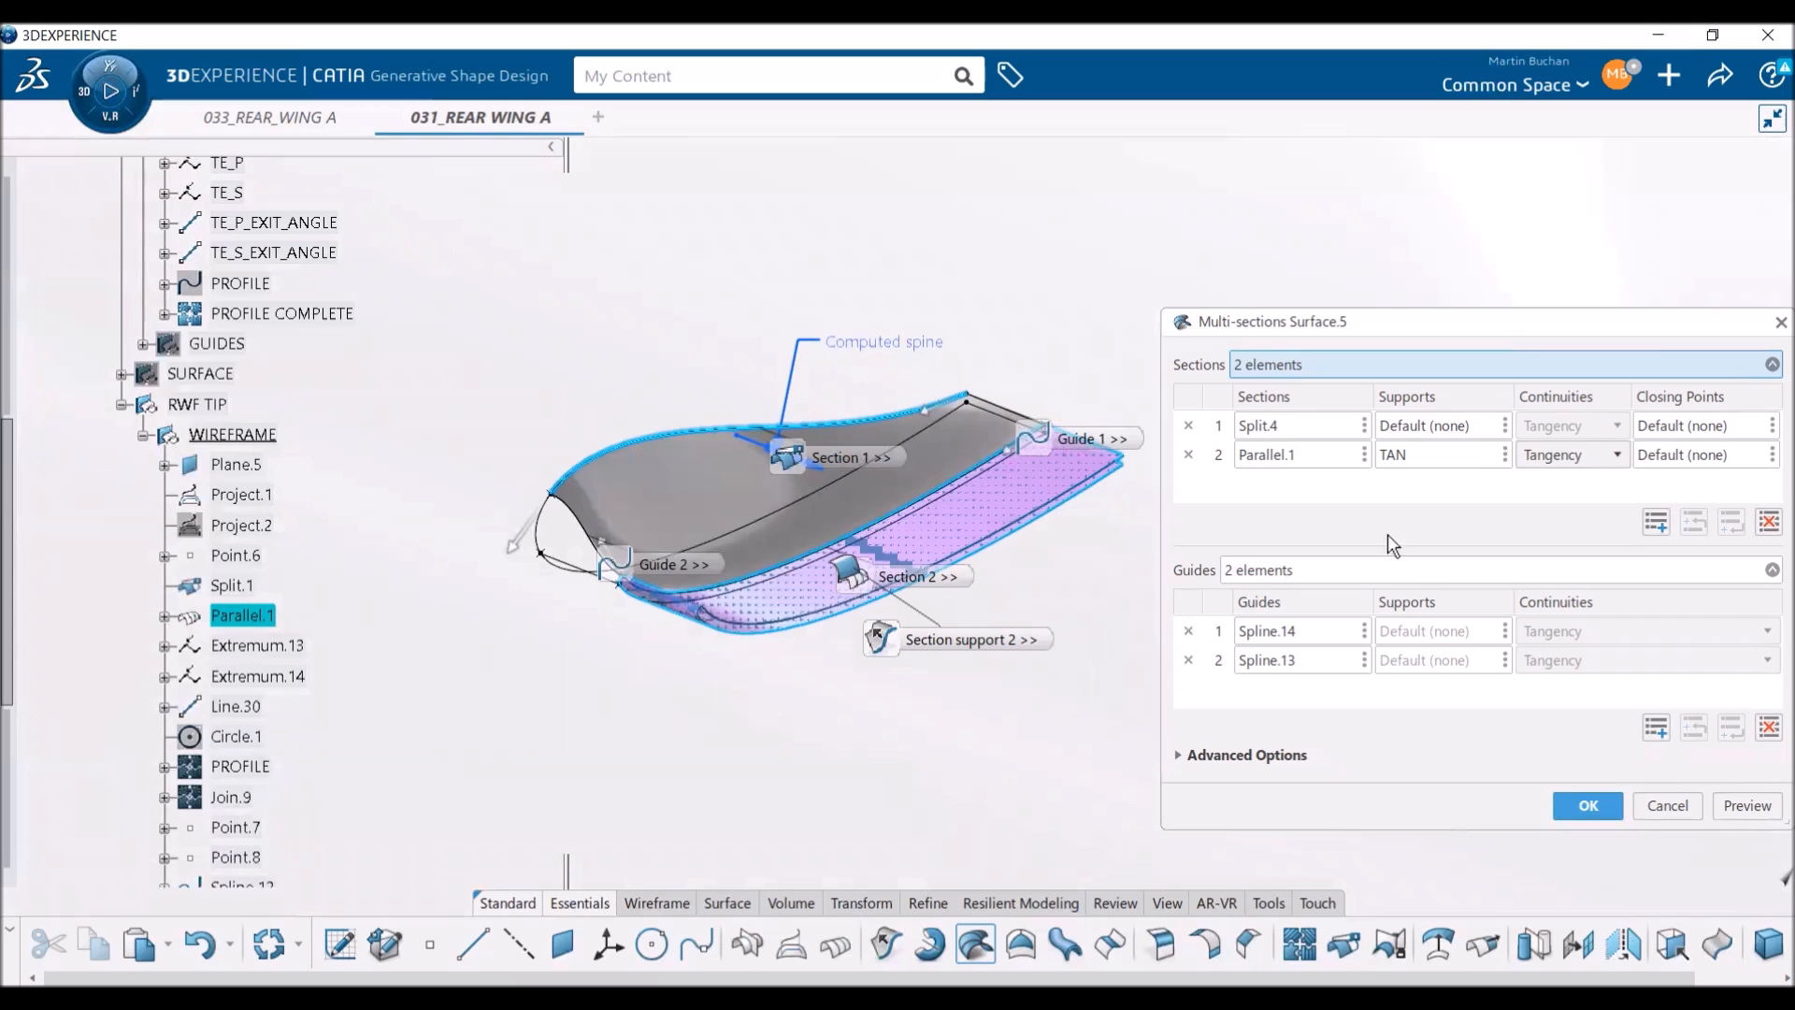
pyautogui.click(1396, 427)
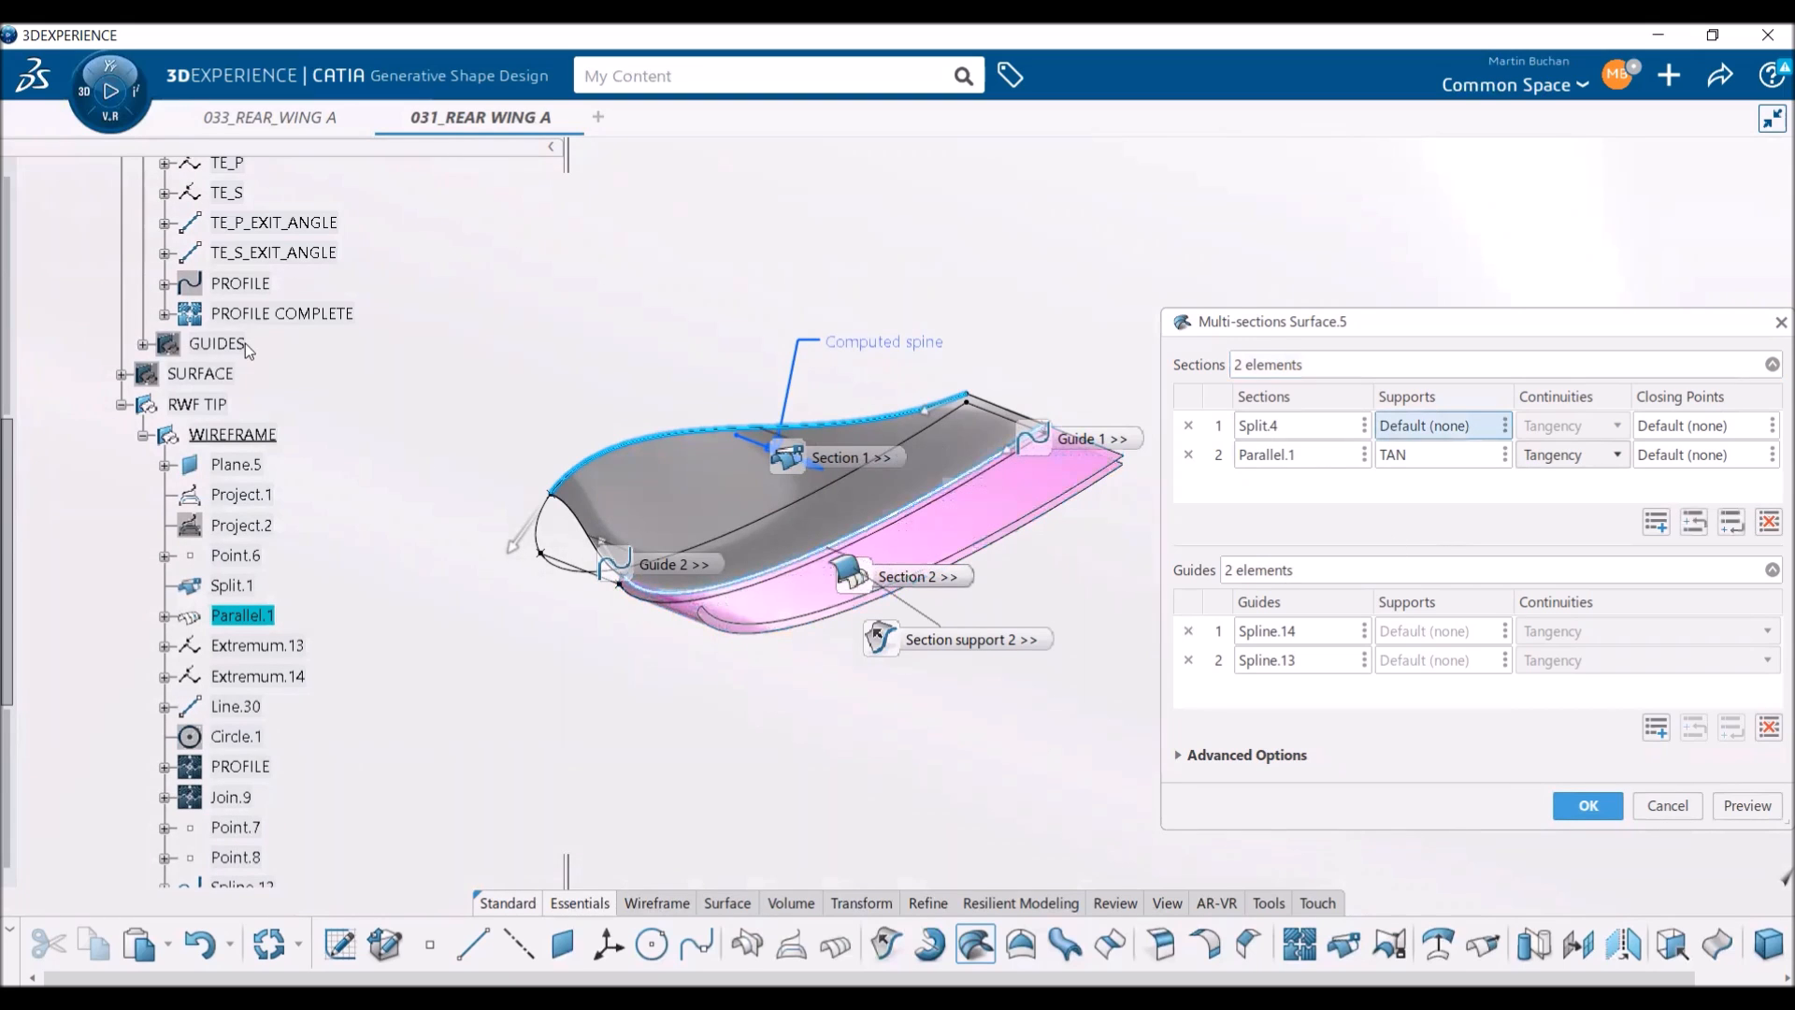
pyautogui.click(122, 375)
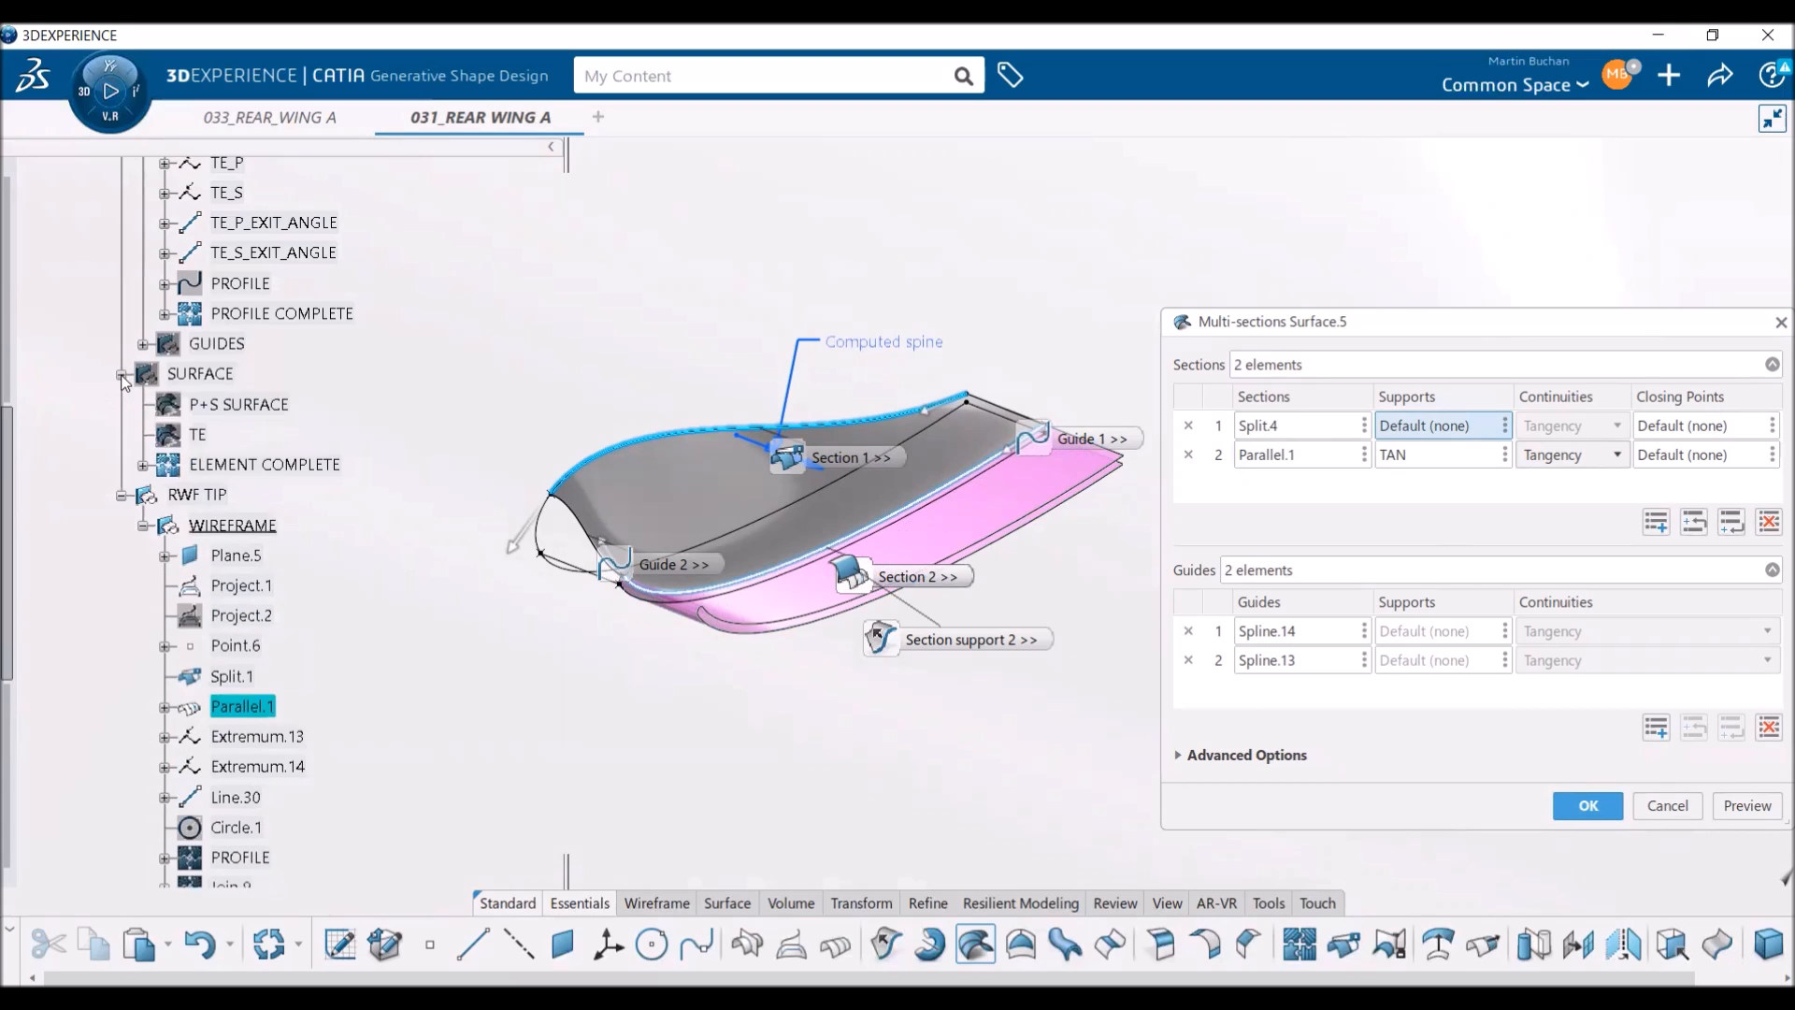
pyautogui.click(235, 404)
pyautogui.click(1747, 805)
pyautogui.moveTo(671, 591); pyautogui.dragTo(581, 609, button='middle')
pyautogui.click(1570, 804)
pyautogui.moveTo(845, 671); pyautogui.dragTo(293, 338, button='middle')
pyautogui.moveTo(678, 597); pyautogui.dragTo(734, 487, button='middle')
# - Set up a second multi-sections surface with sections Split.2 and Split.1, guided by Spline.12 and Spline.15
pyautogui.scroll(-6, 488, 553)
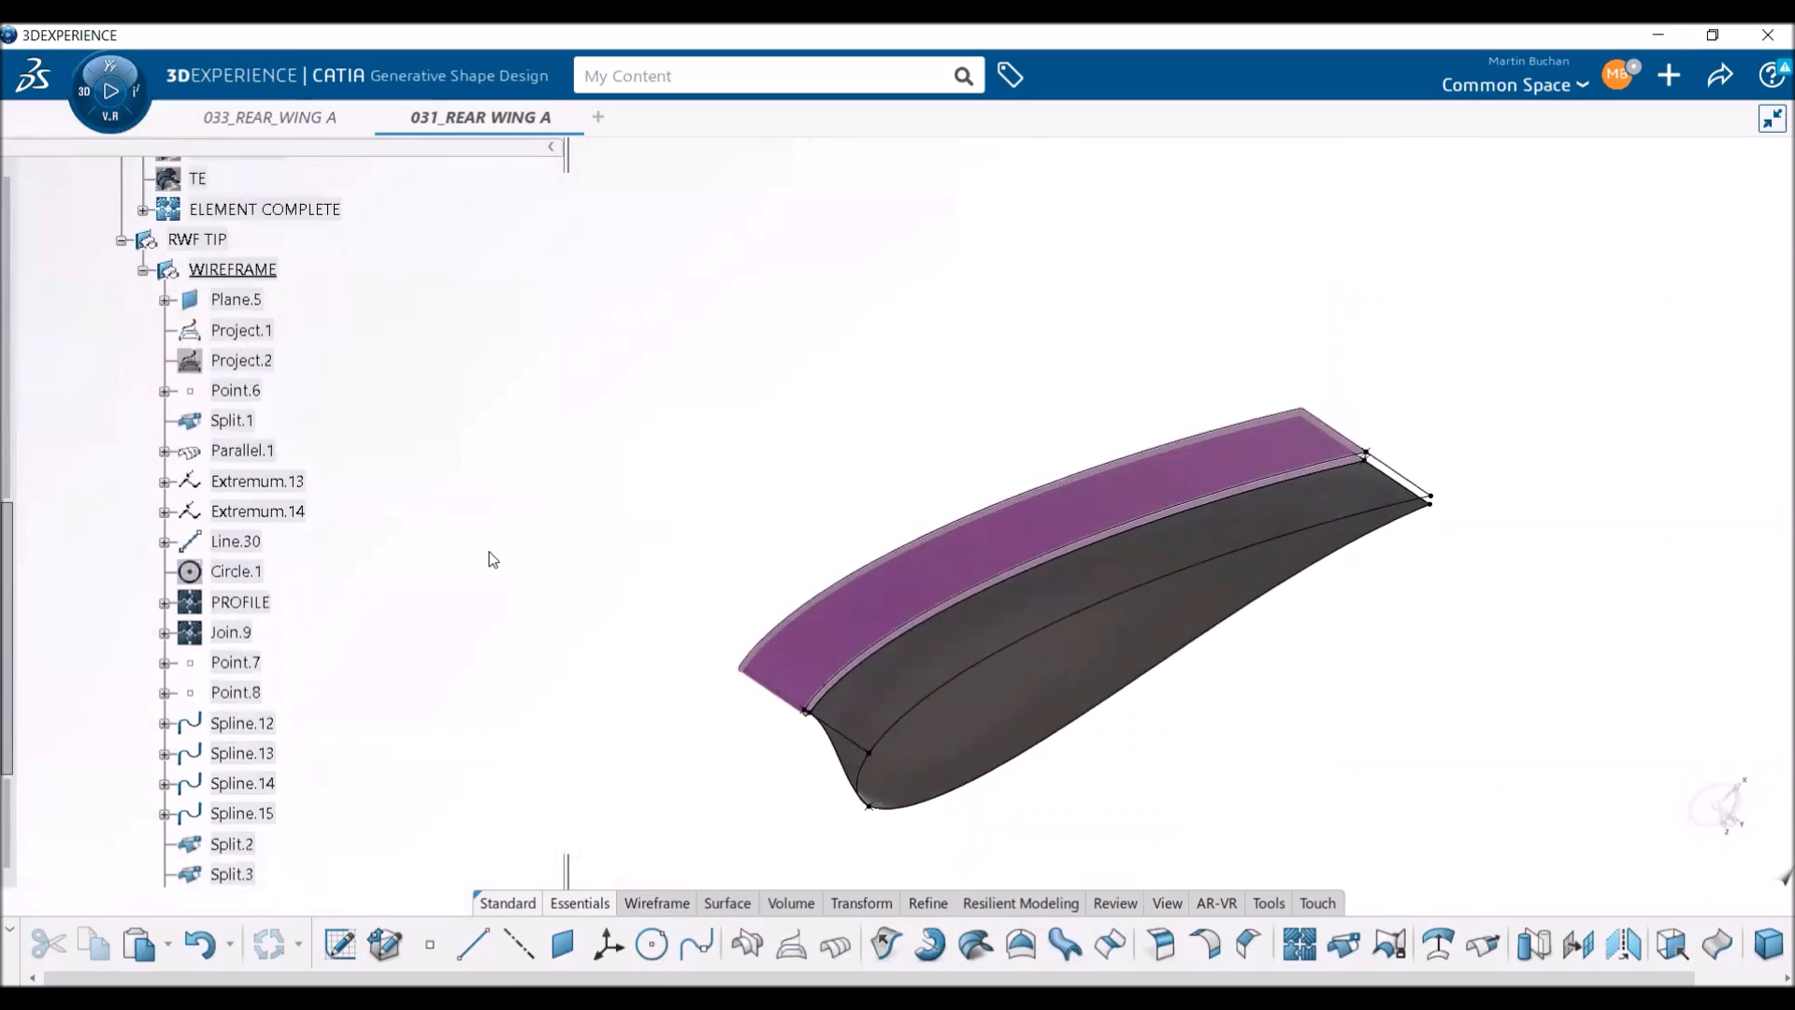
pyautogui.click(977, 945)
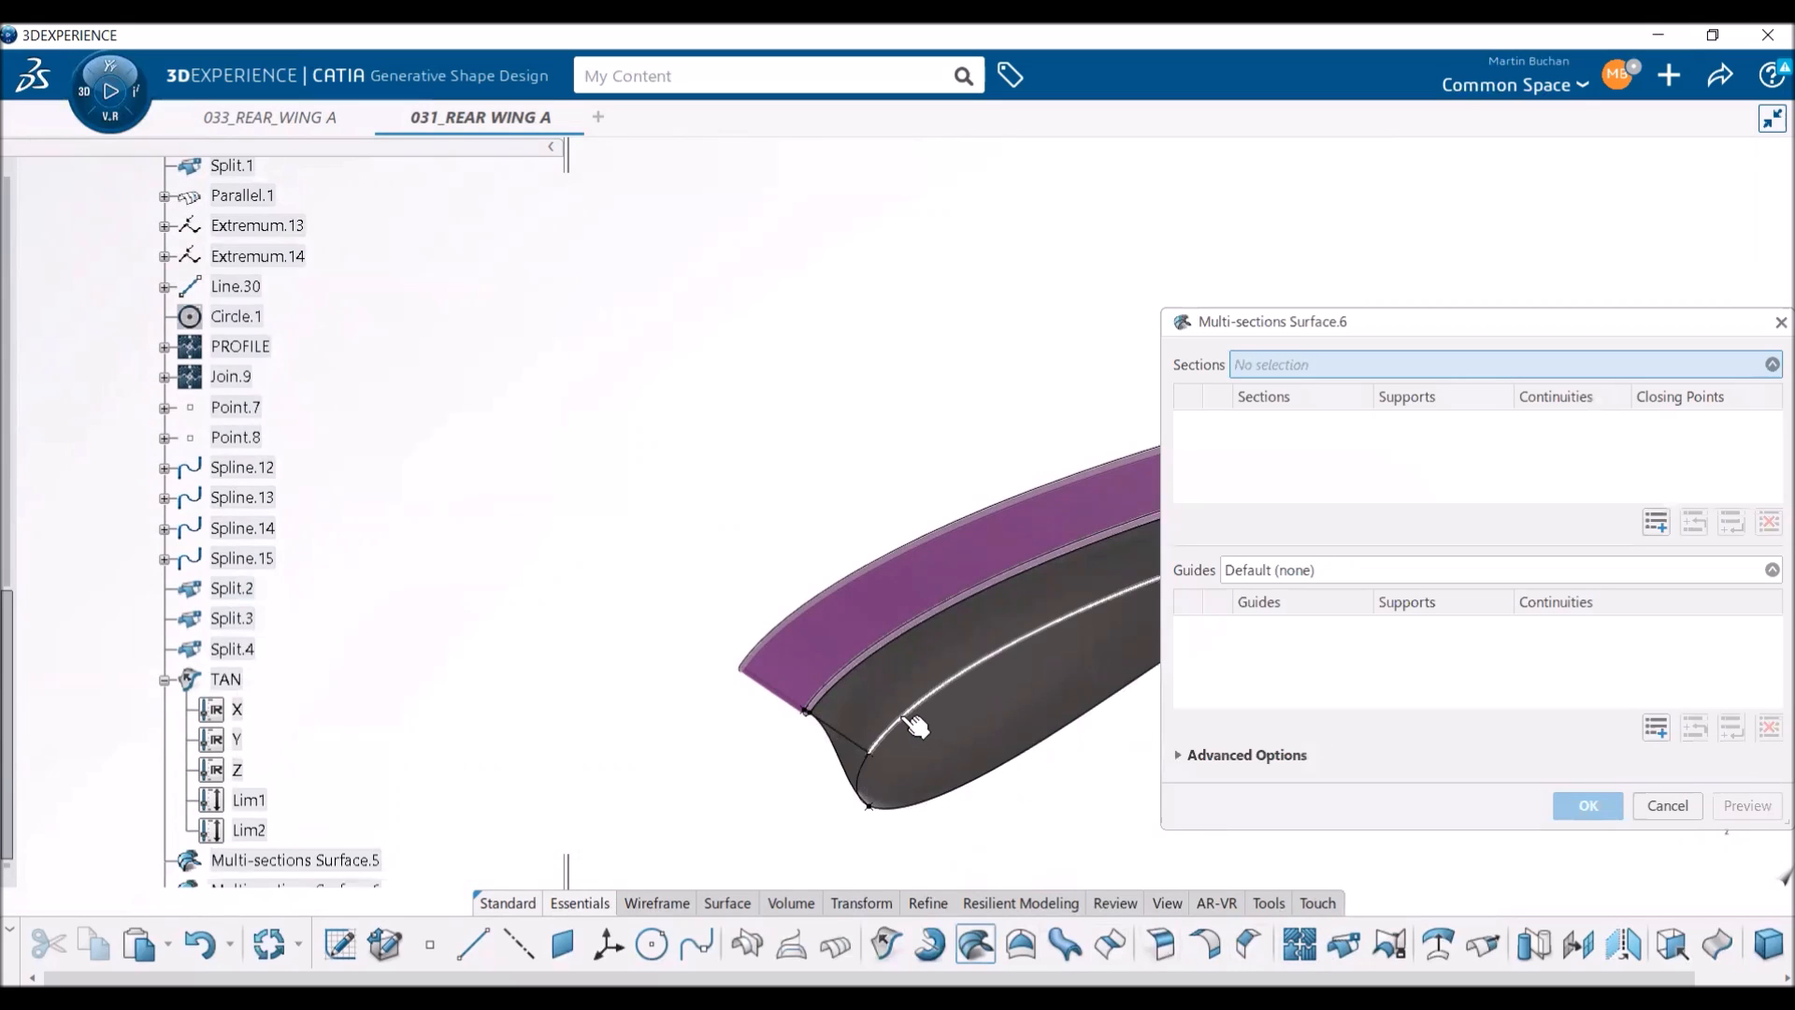
pyautogui.click(907, 720)
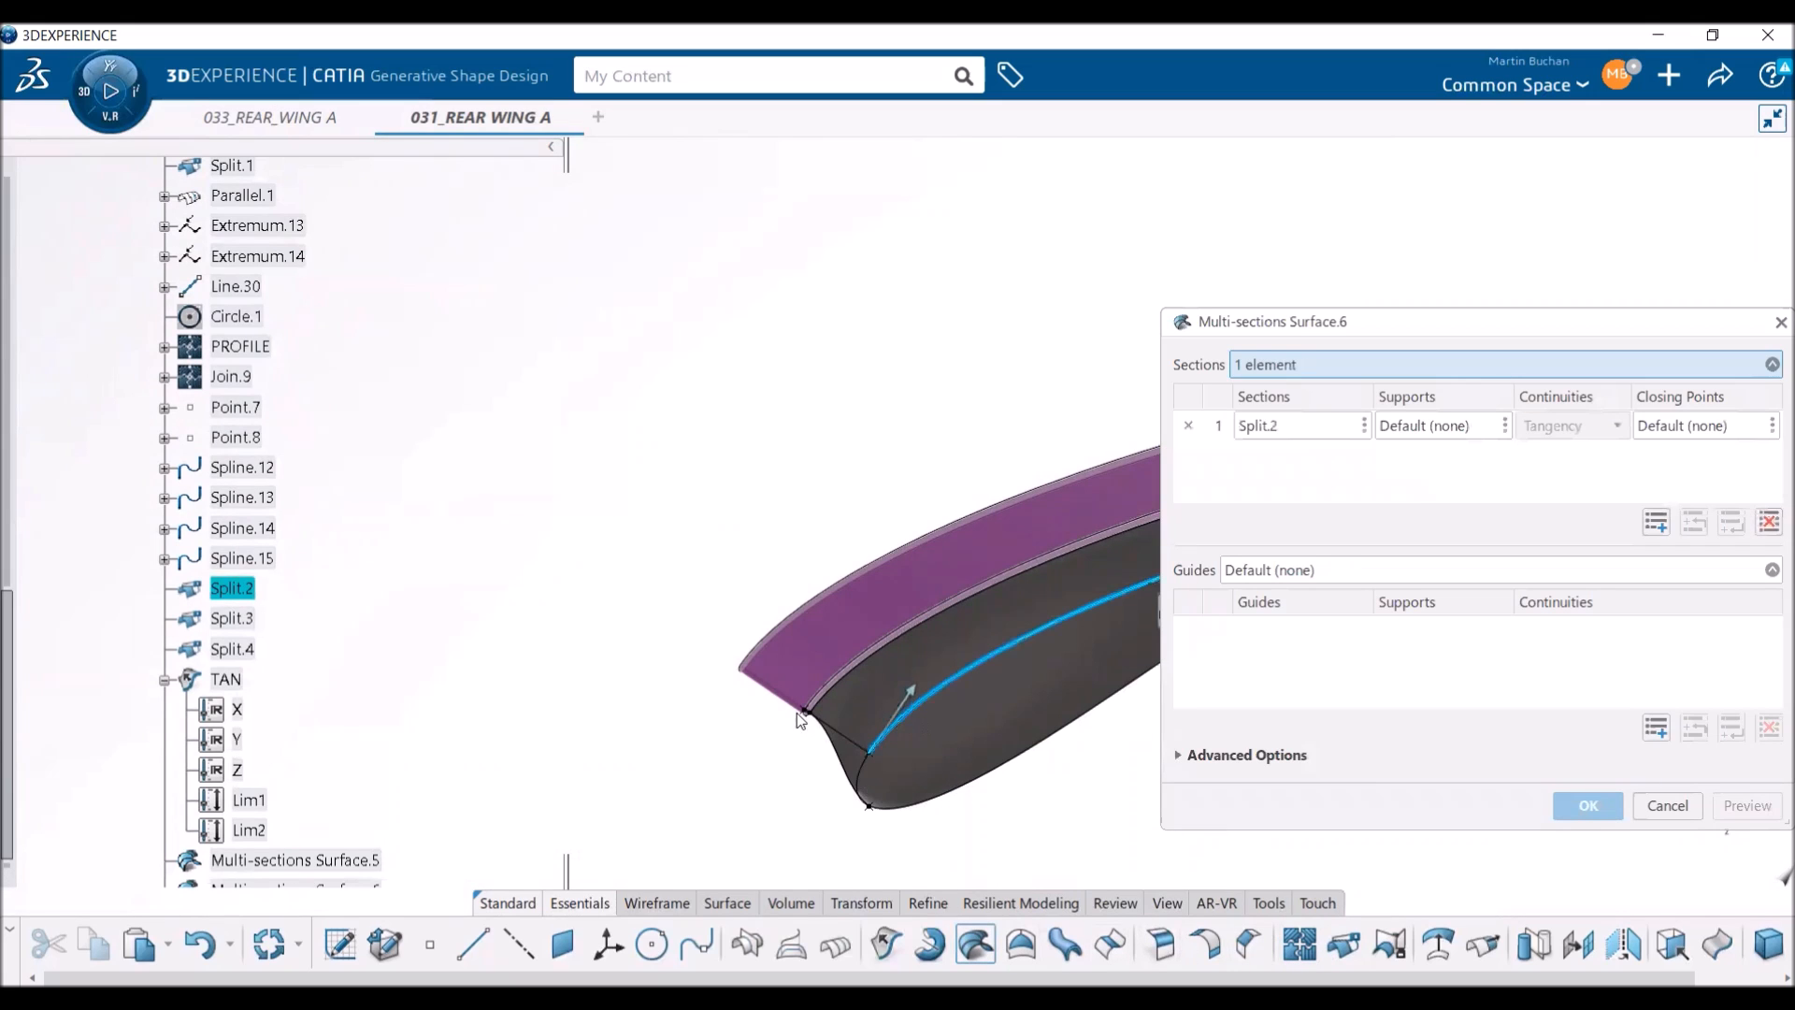
pyautogui.click(844, 686)
pyautogui.moveTo(445, 601); pyautogui.dragTo(448, 621, button='middle')
pyautogui.moveTo(888, 738); pyautogui.dragTo(858, 768, button='middle')
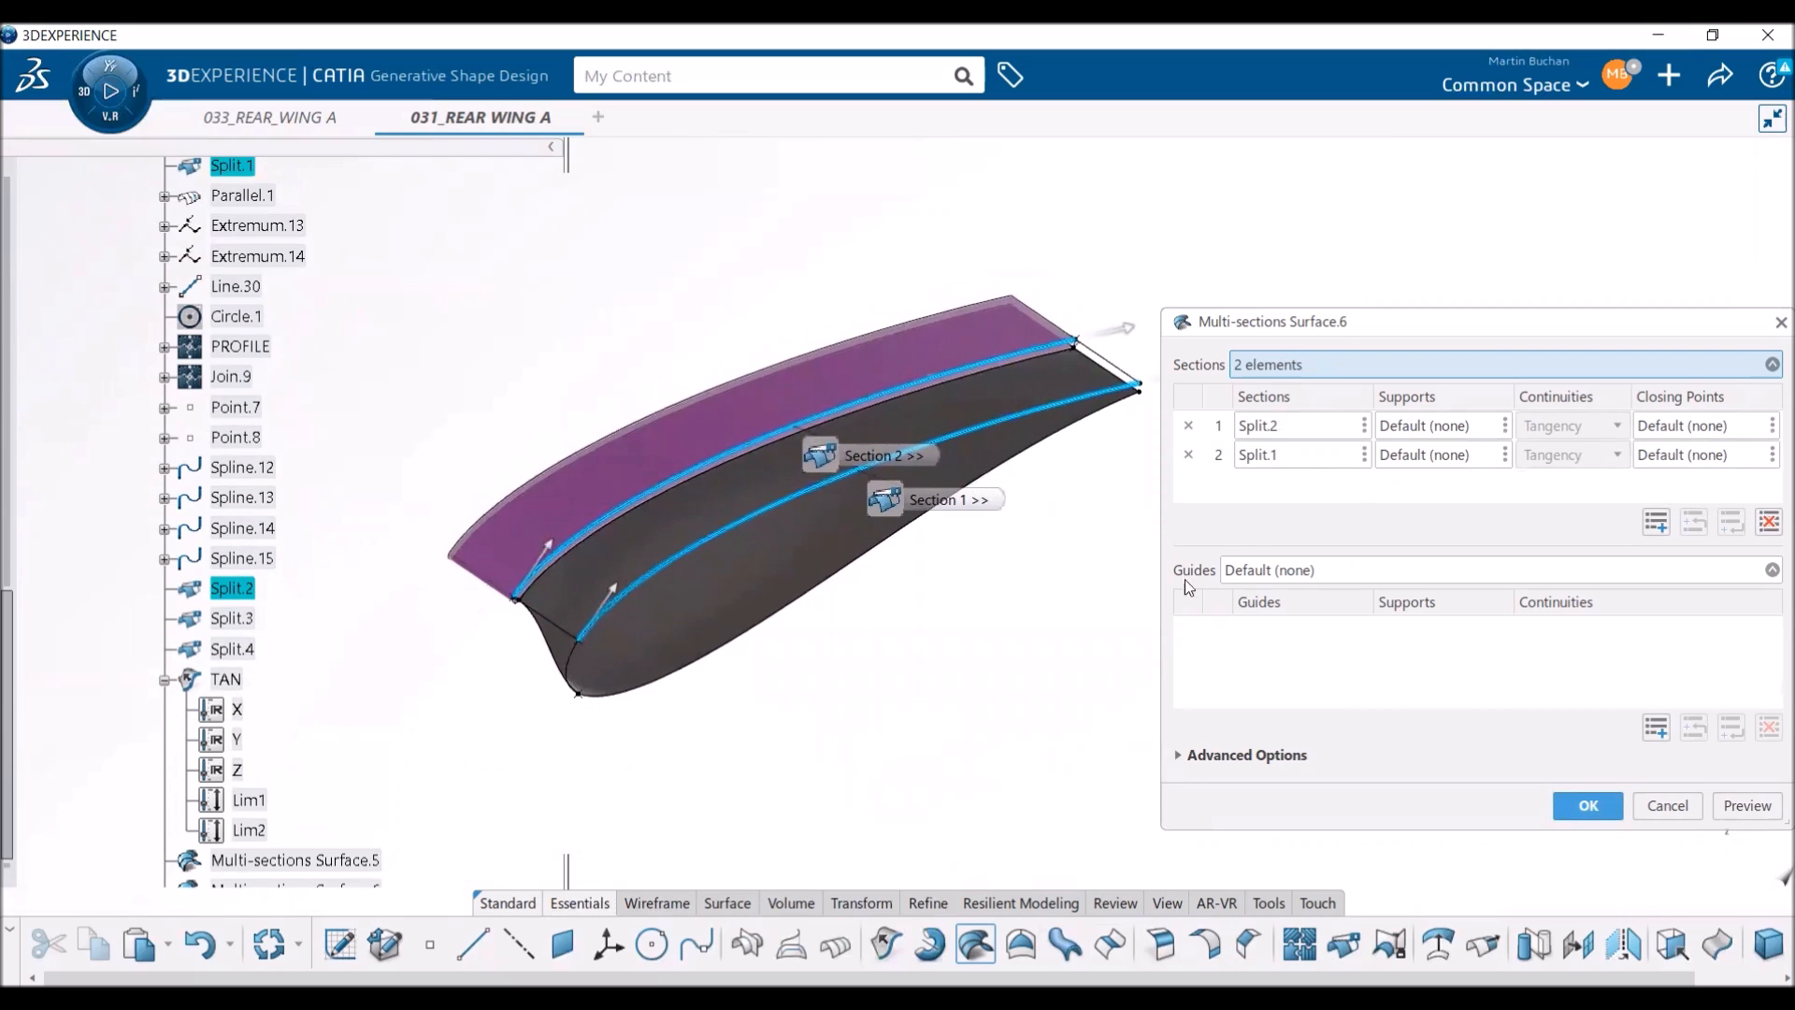
pyautogui.click(1264, 572)
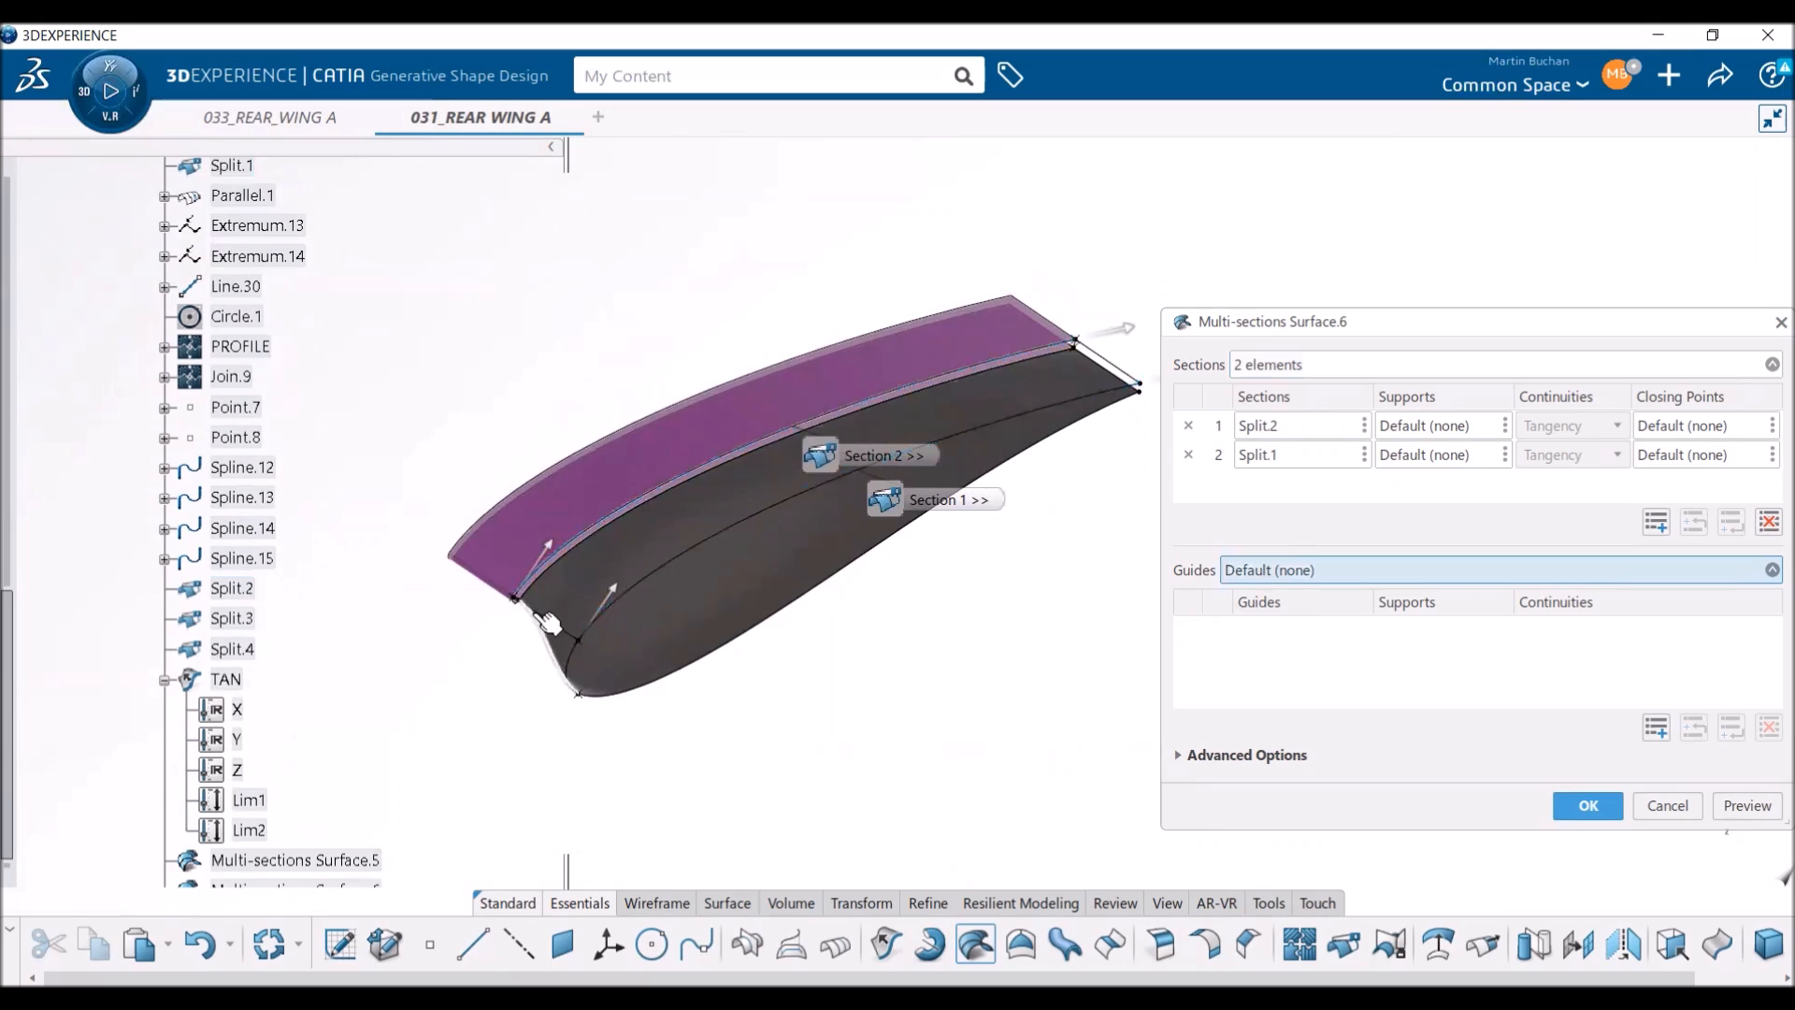
pyautogui.click(554, 625)
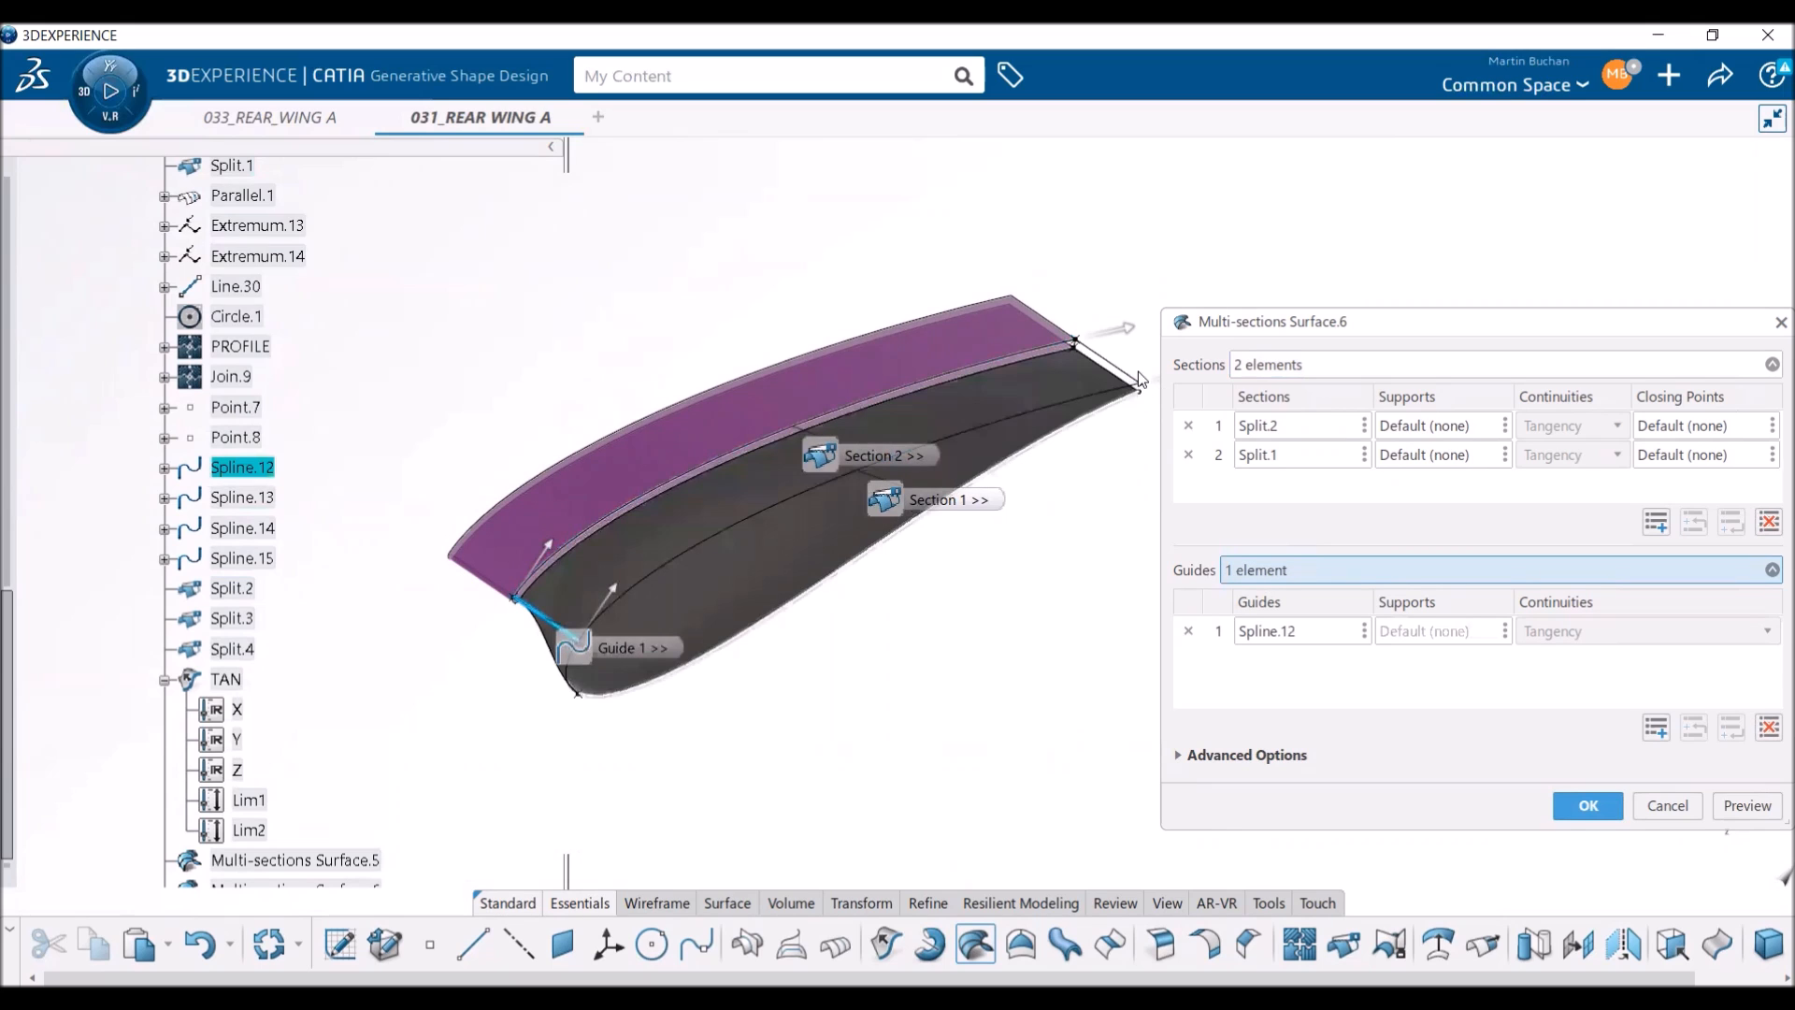
pyautogui.click(1111, 363)
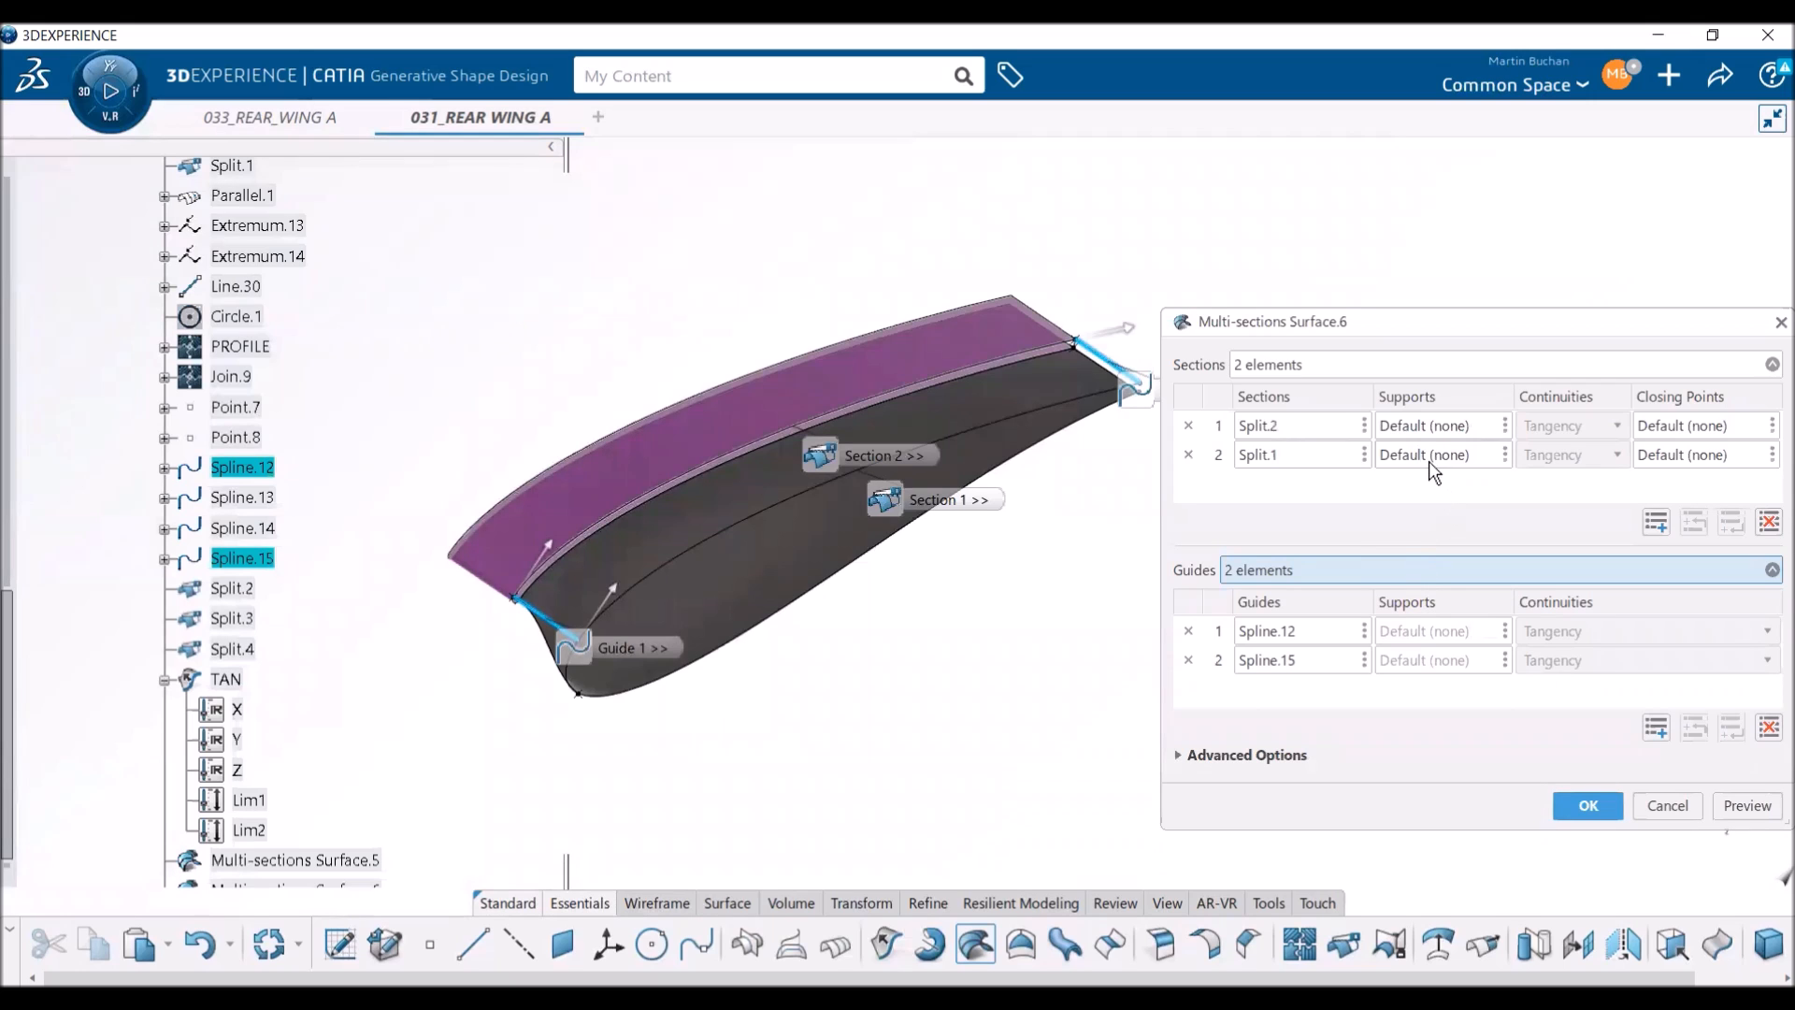
# - Assign P+S SURFACE as support for Split.2 and TAN for Split.1, then preview and create the surface
pyautogui.click(1435, 428)
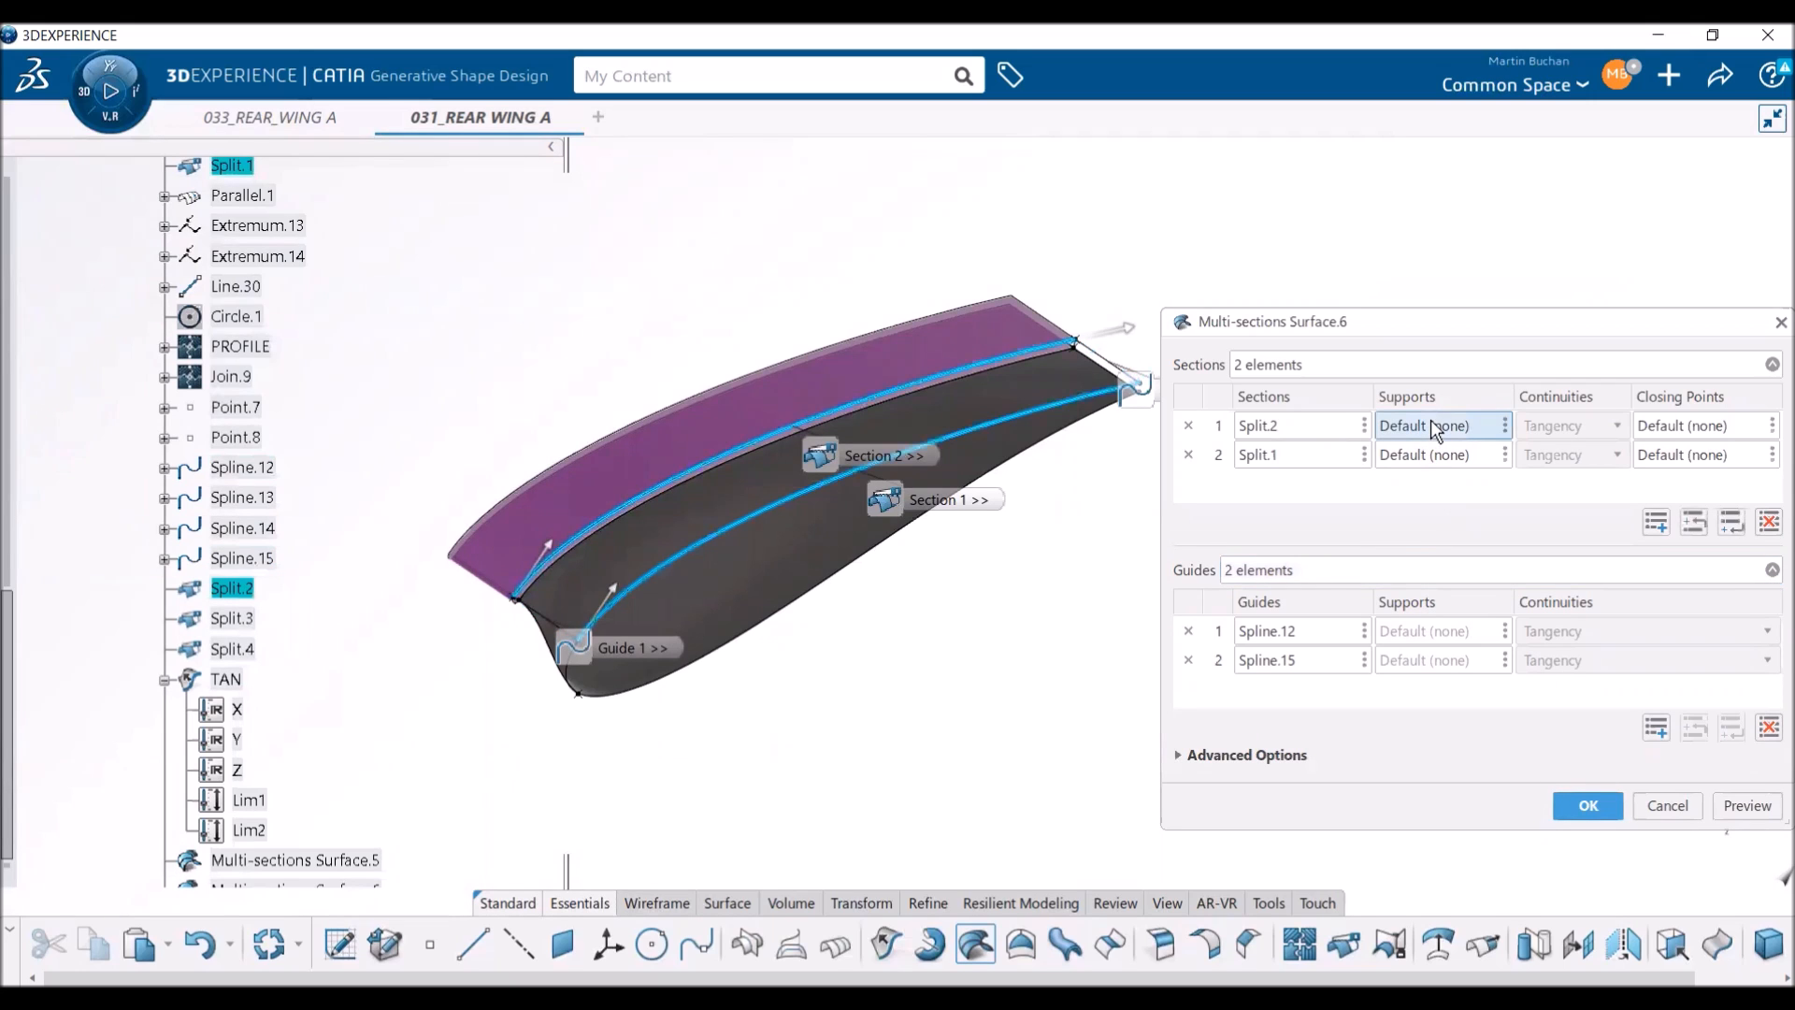
pyautogui.scroll(6, 329, 441)
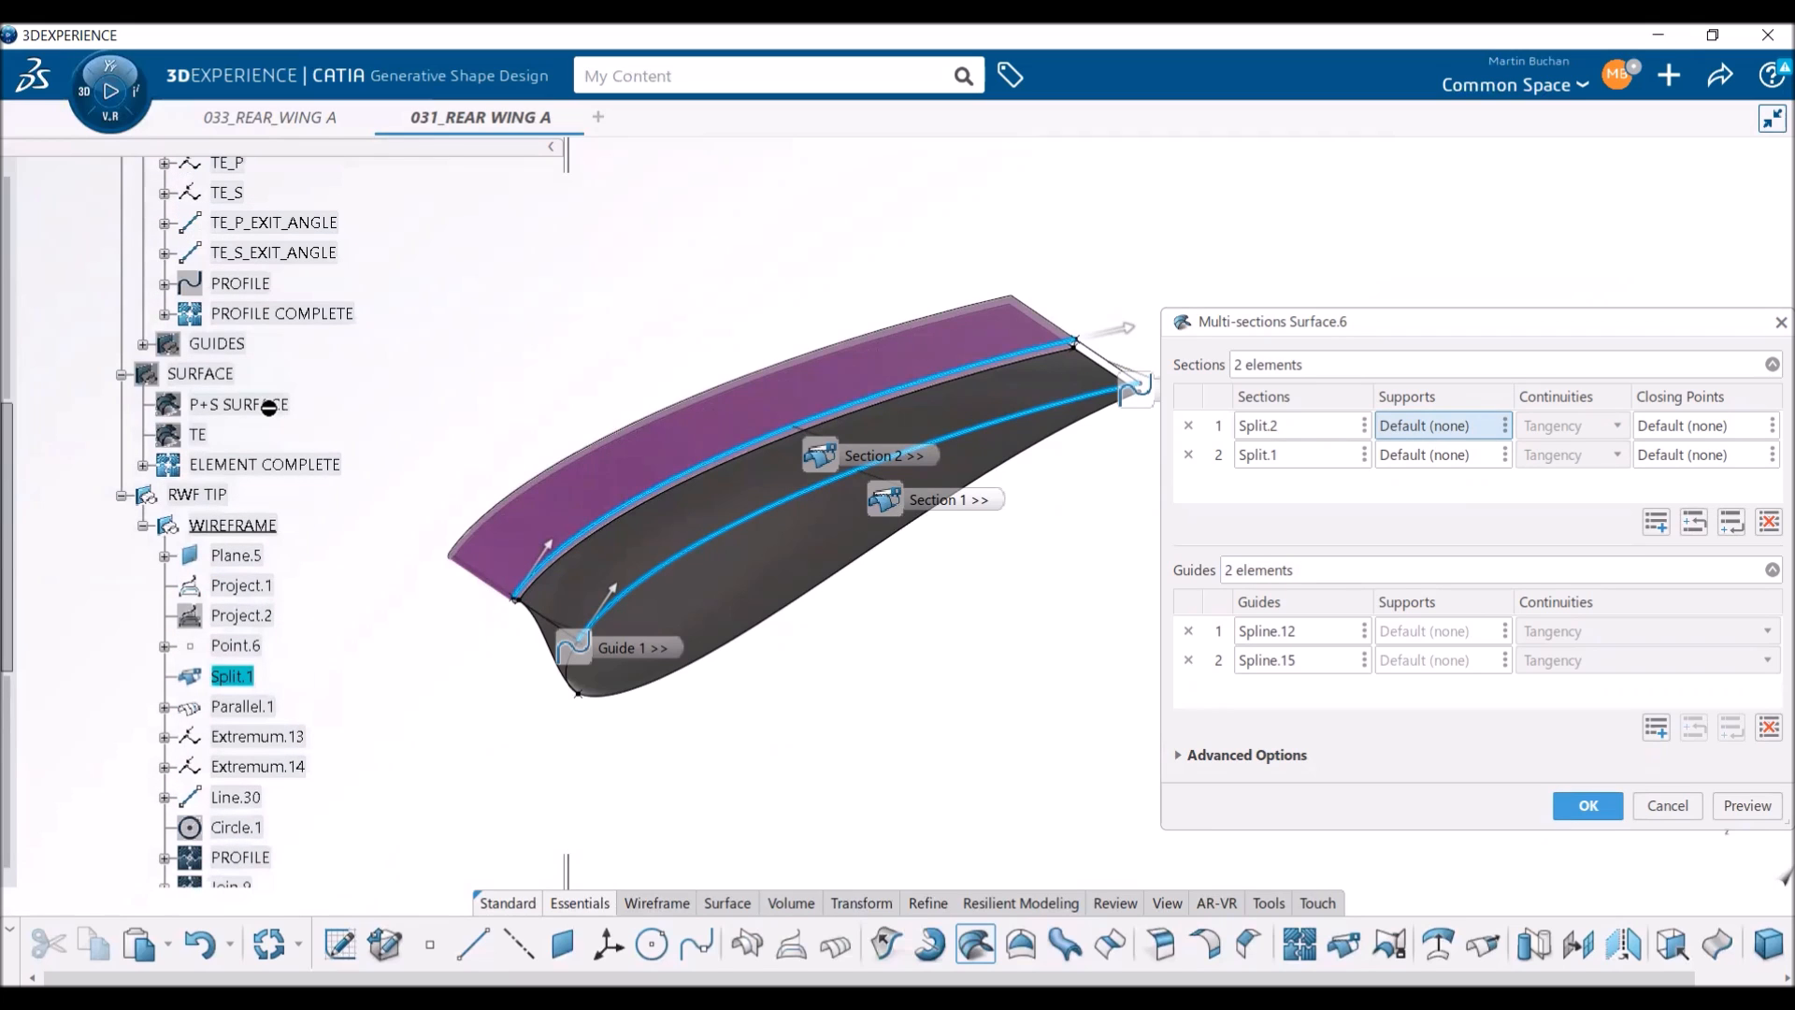
pyautogui.click(270, 408)
pyautogui.click(1432, 456)
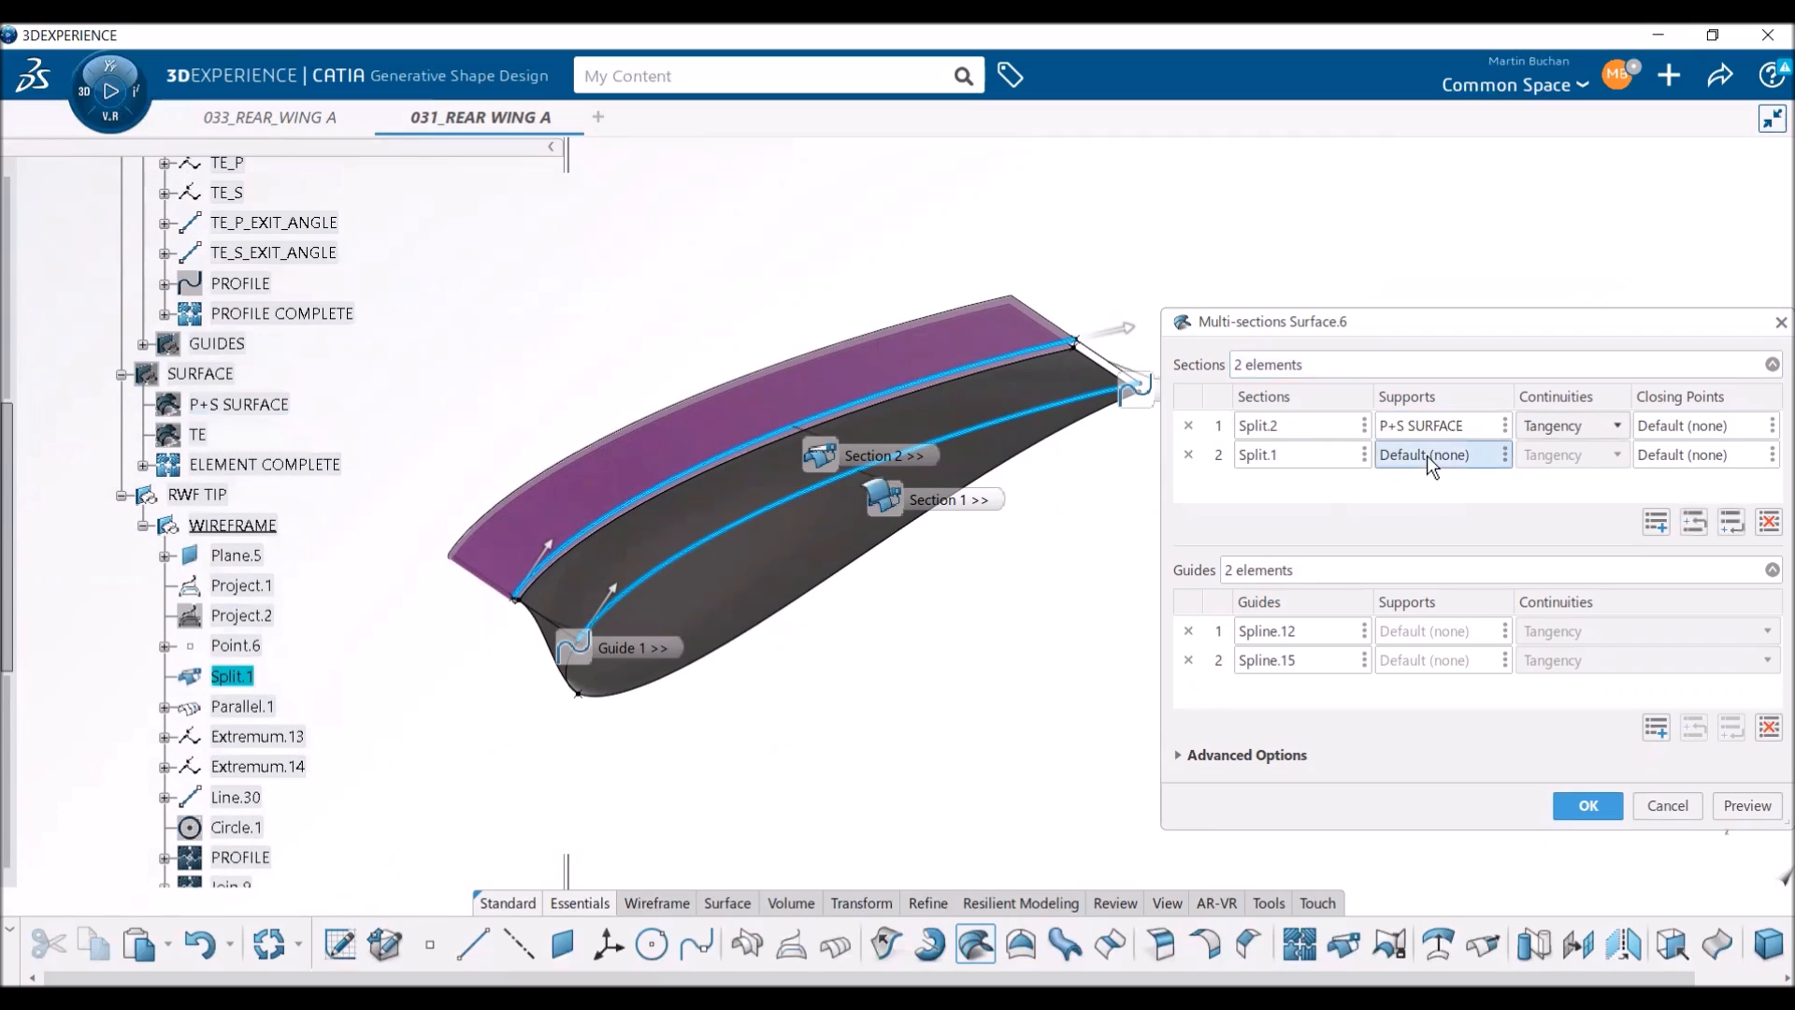
pyautogui.click(855, 383)
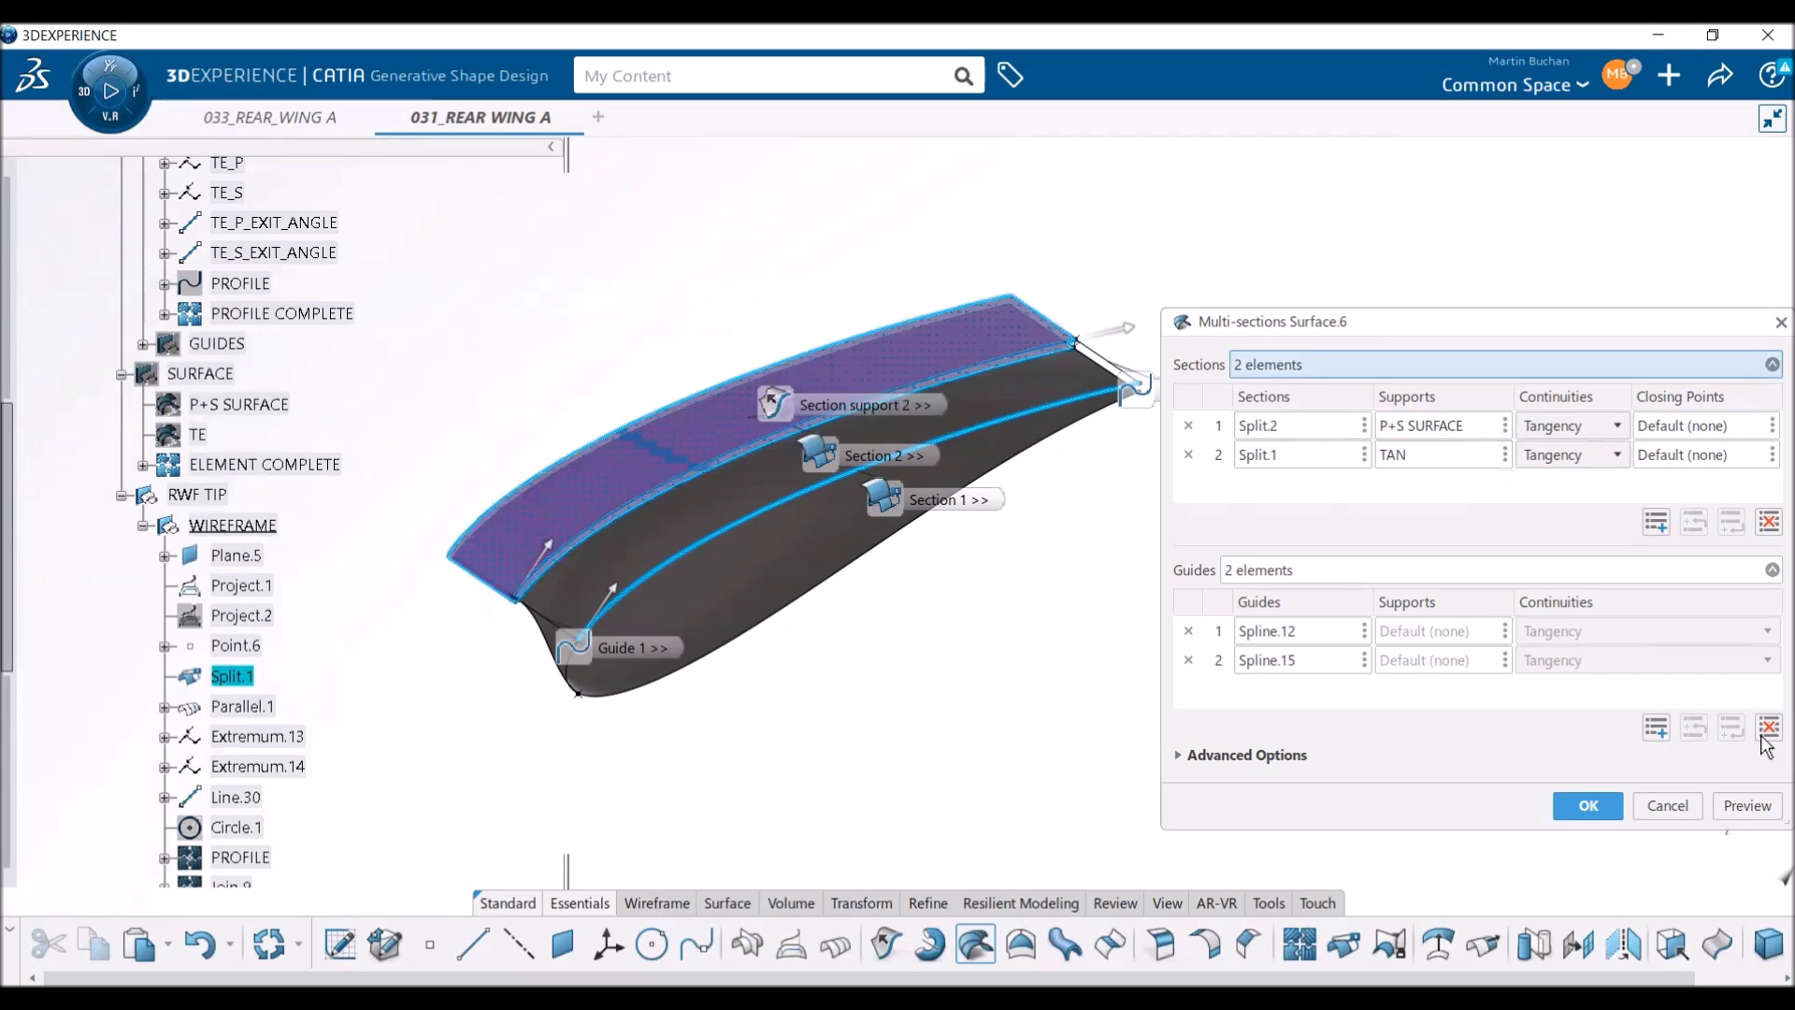
pyautogui.click(1764, 807)
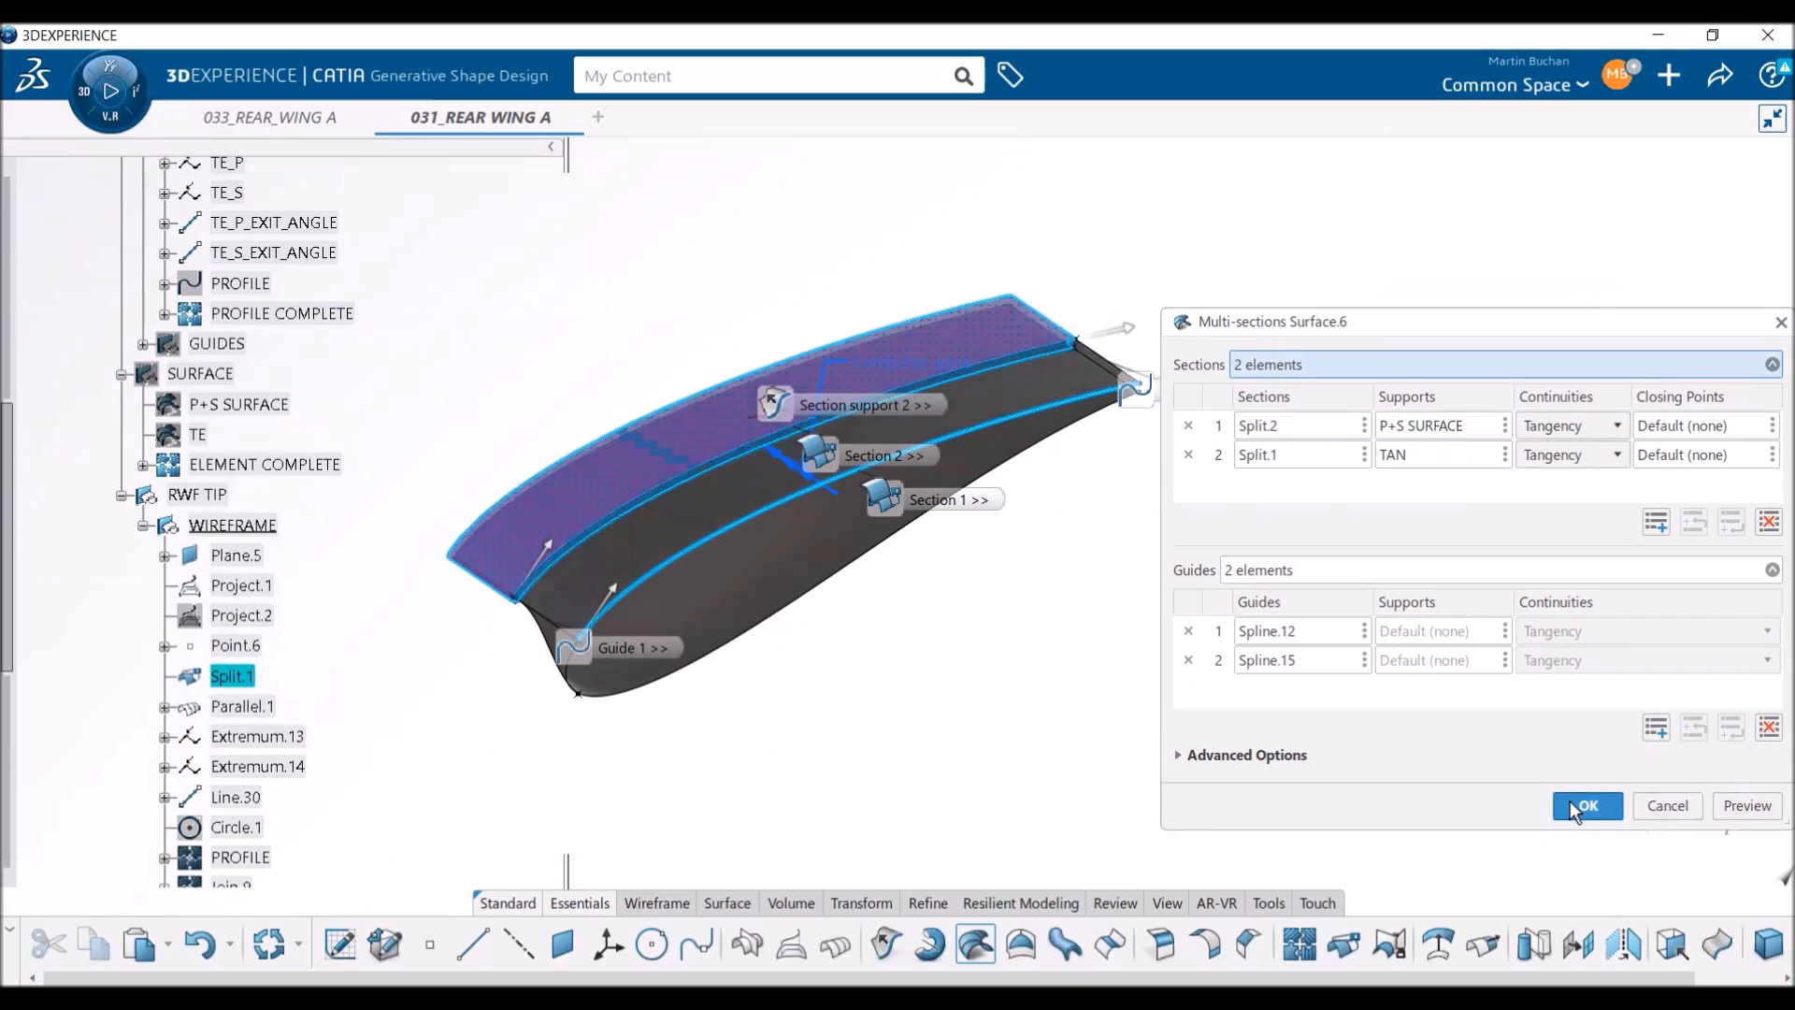
pyautogui.click(1588, 805)
# - Set up a multi-sections surface at the leading edge between Split.3 and the TAN surface's end edge, guided by Spline.13 and Spline.12
pyautogui.moveTo(895, 768); pyautogui.dragTo(709, 305, button='middle')
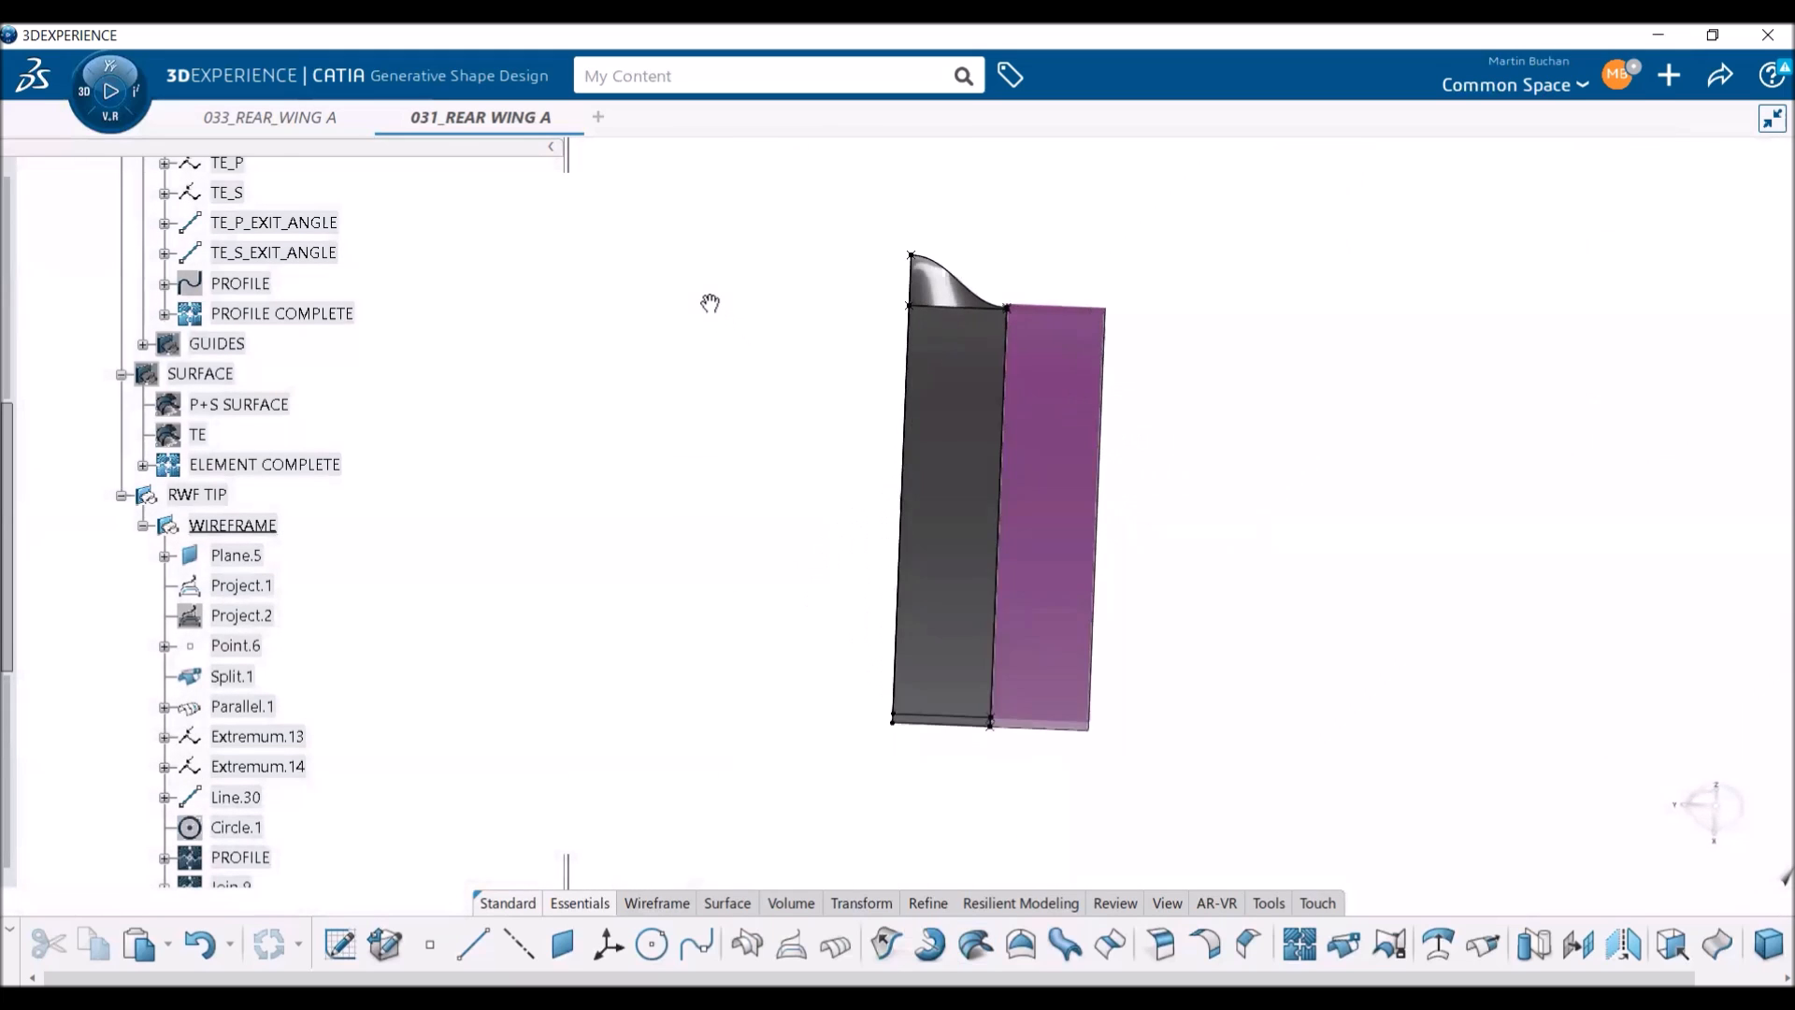
pyautogui.moveTo(861, 602); pyautogui.dragTo(973, 751, button='middle')
pyautogui.moveTo(1061, 799); pyautogui.dragTo(1018, 804, button='middle')
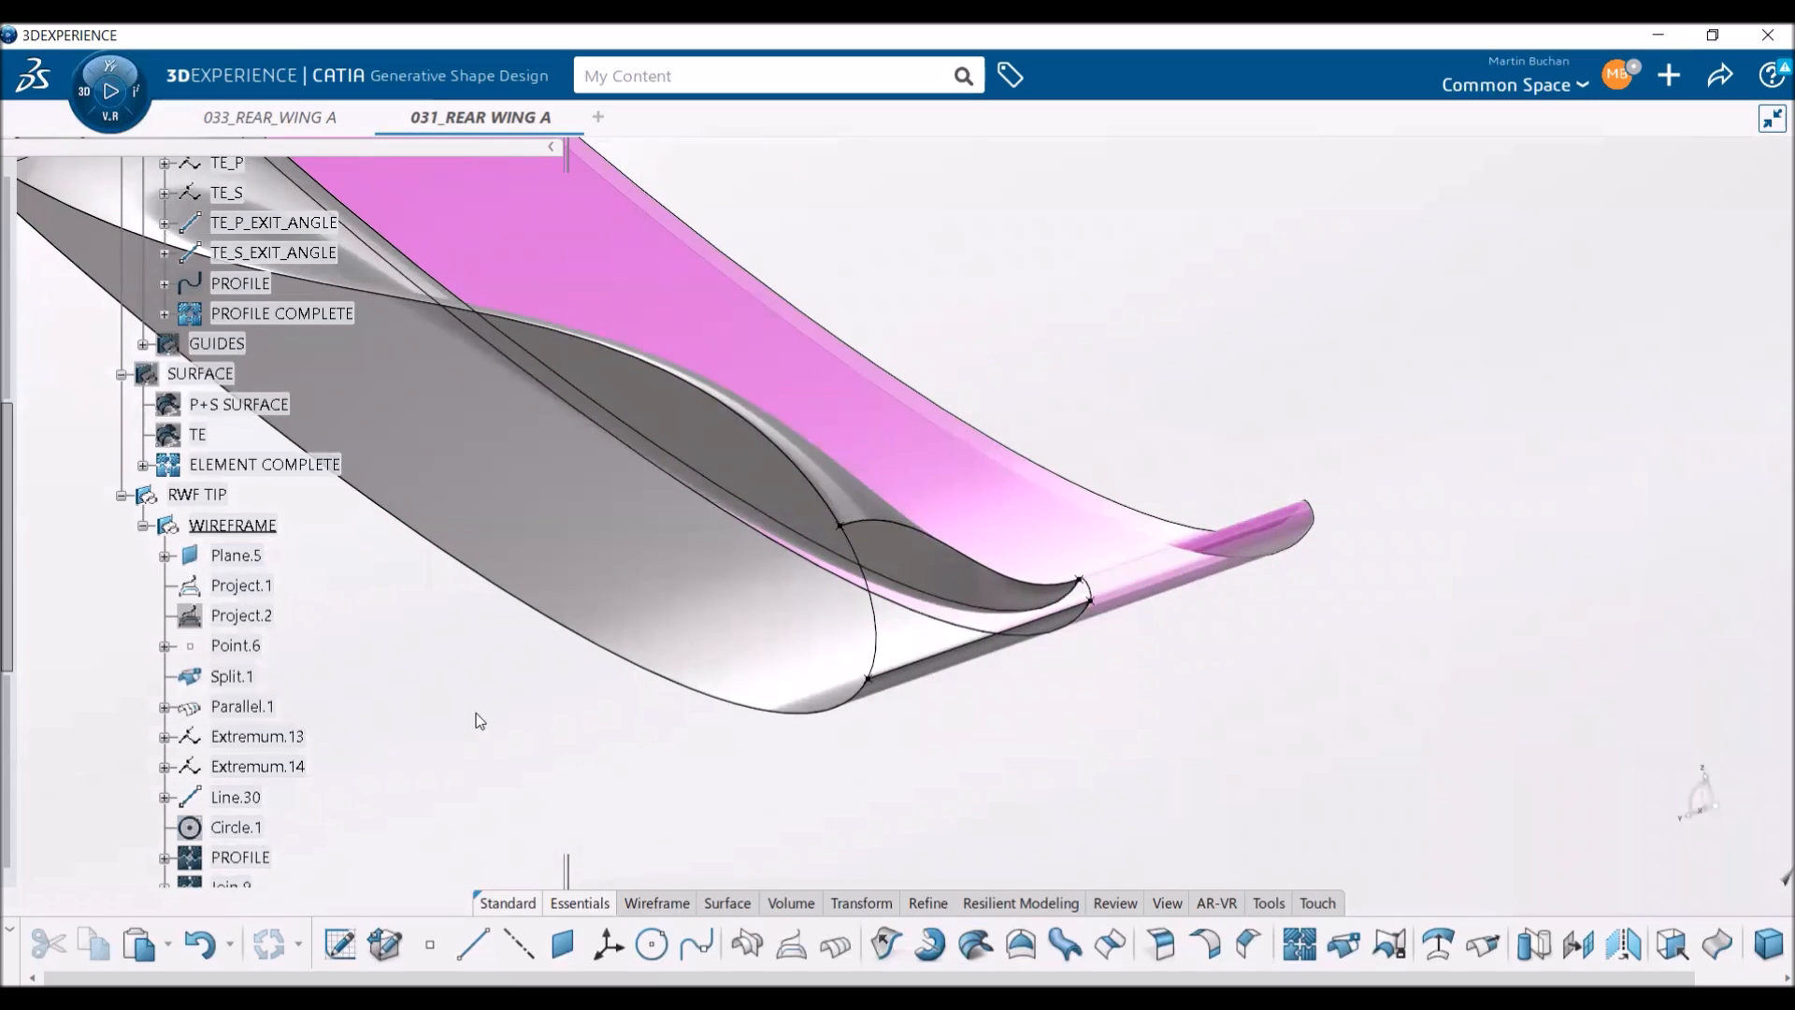
pyautogui.click(971, 925)
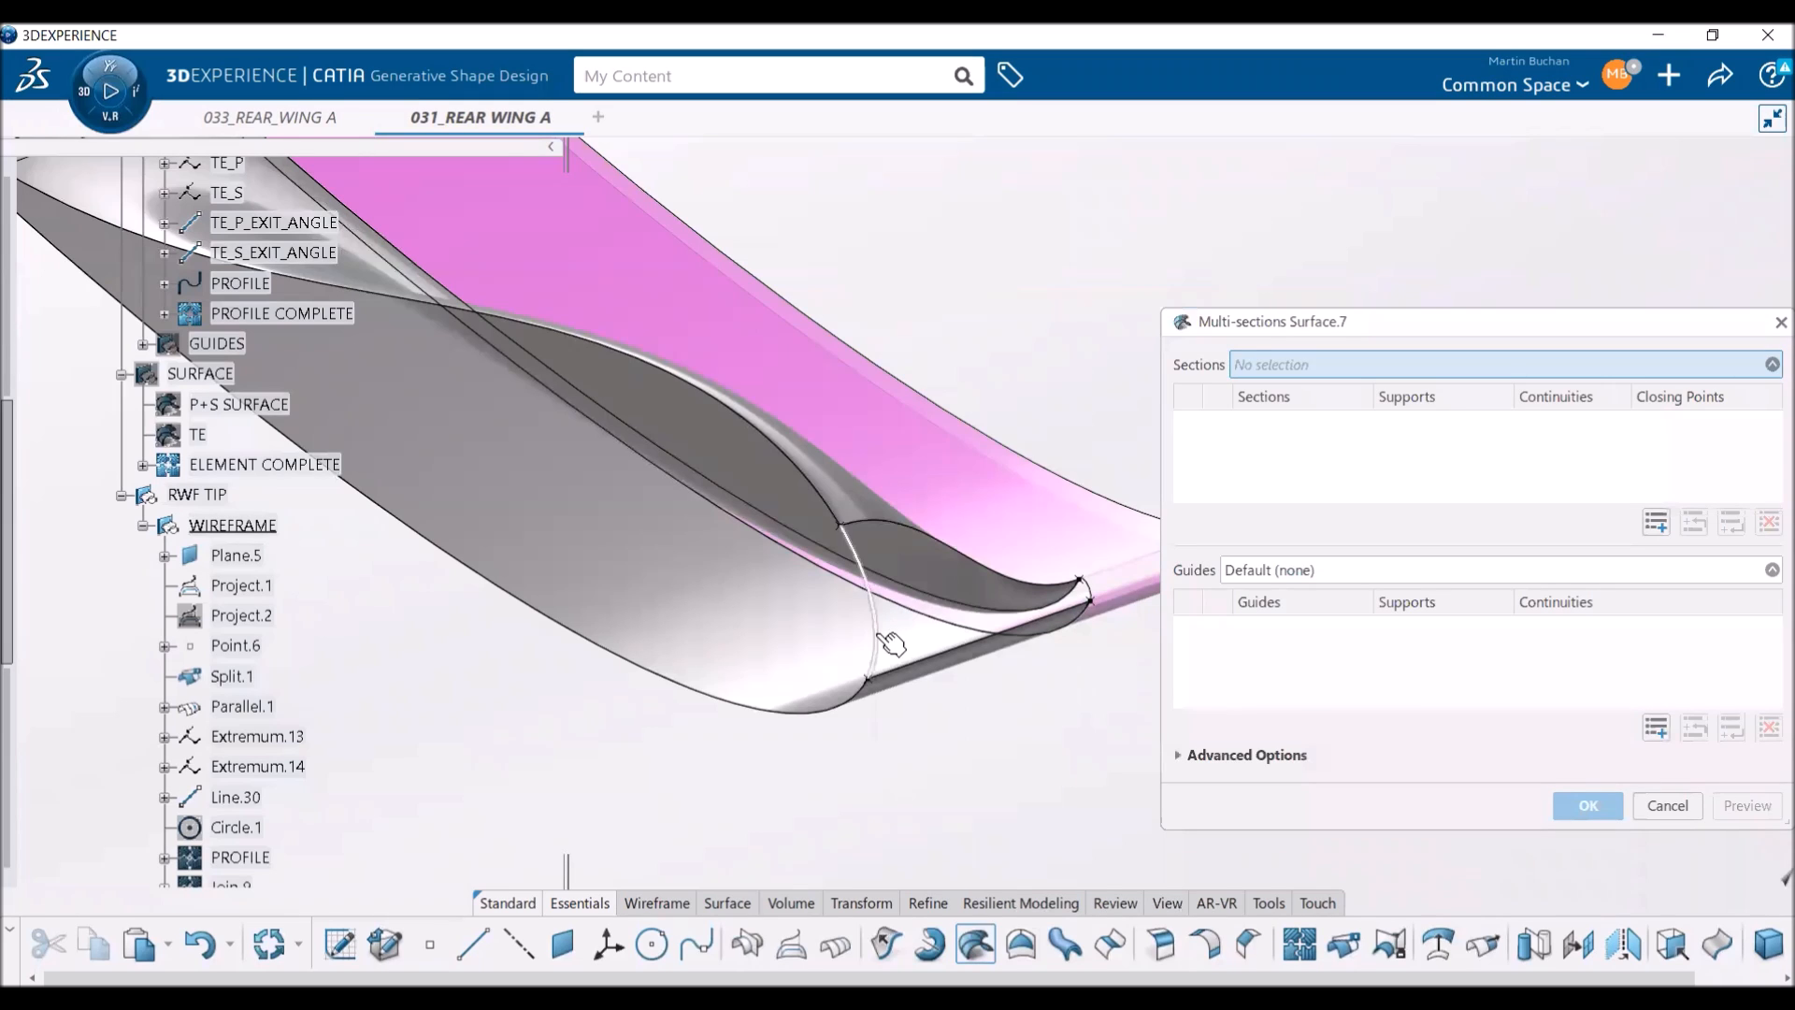
pyautogui.click(880, 636)
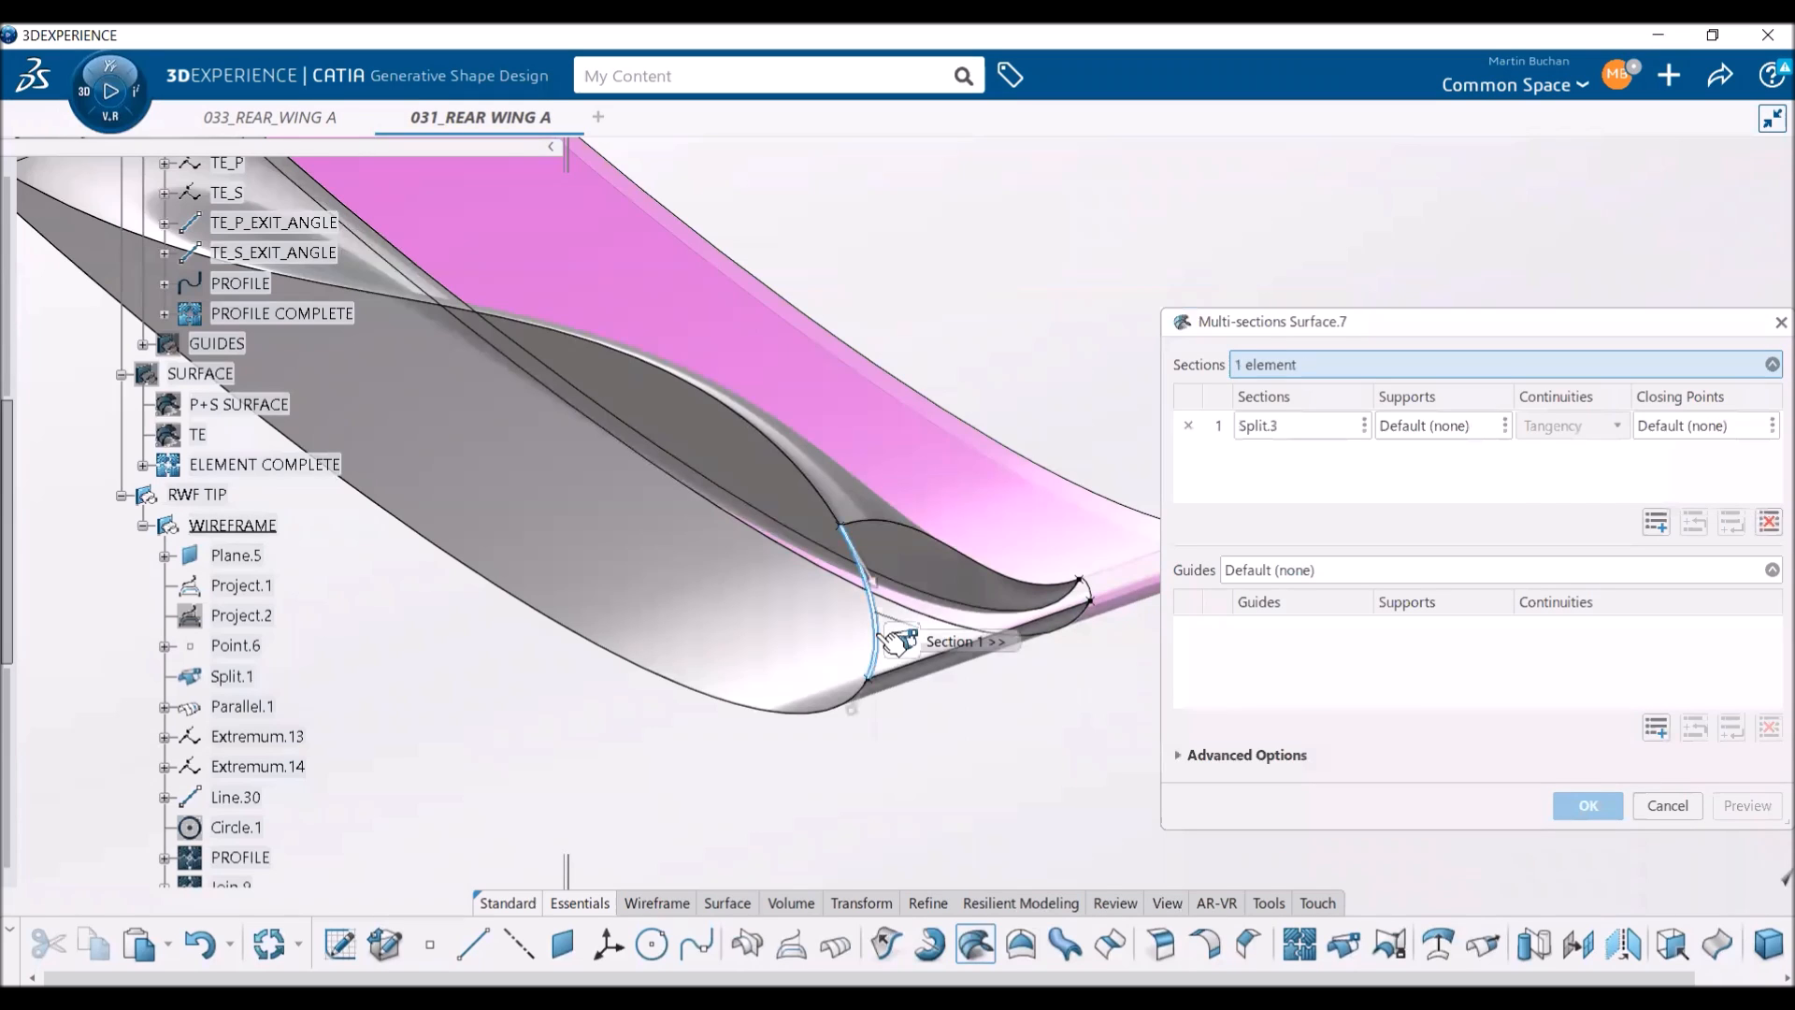
pyautogui.click(1101, 593)
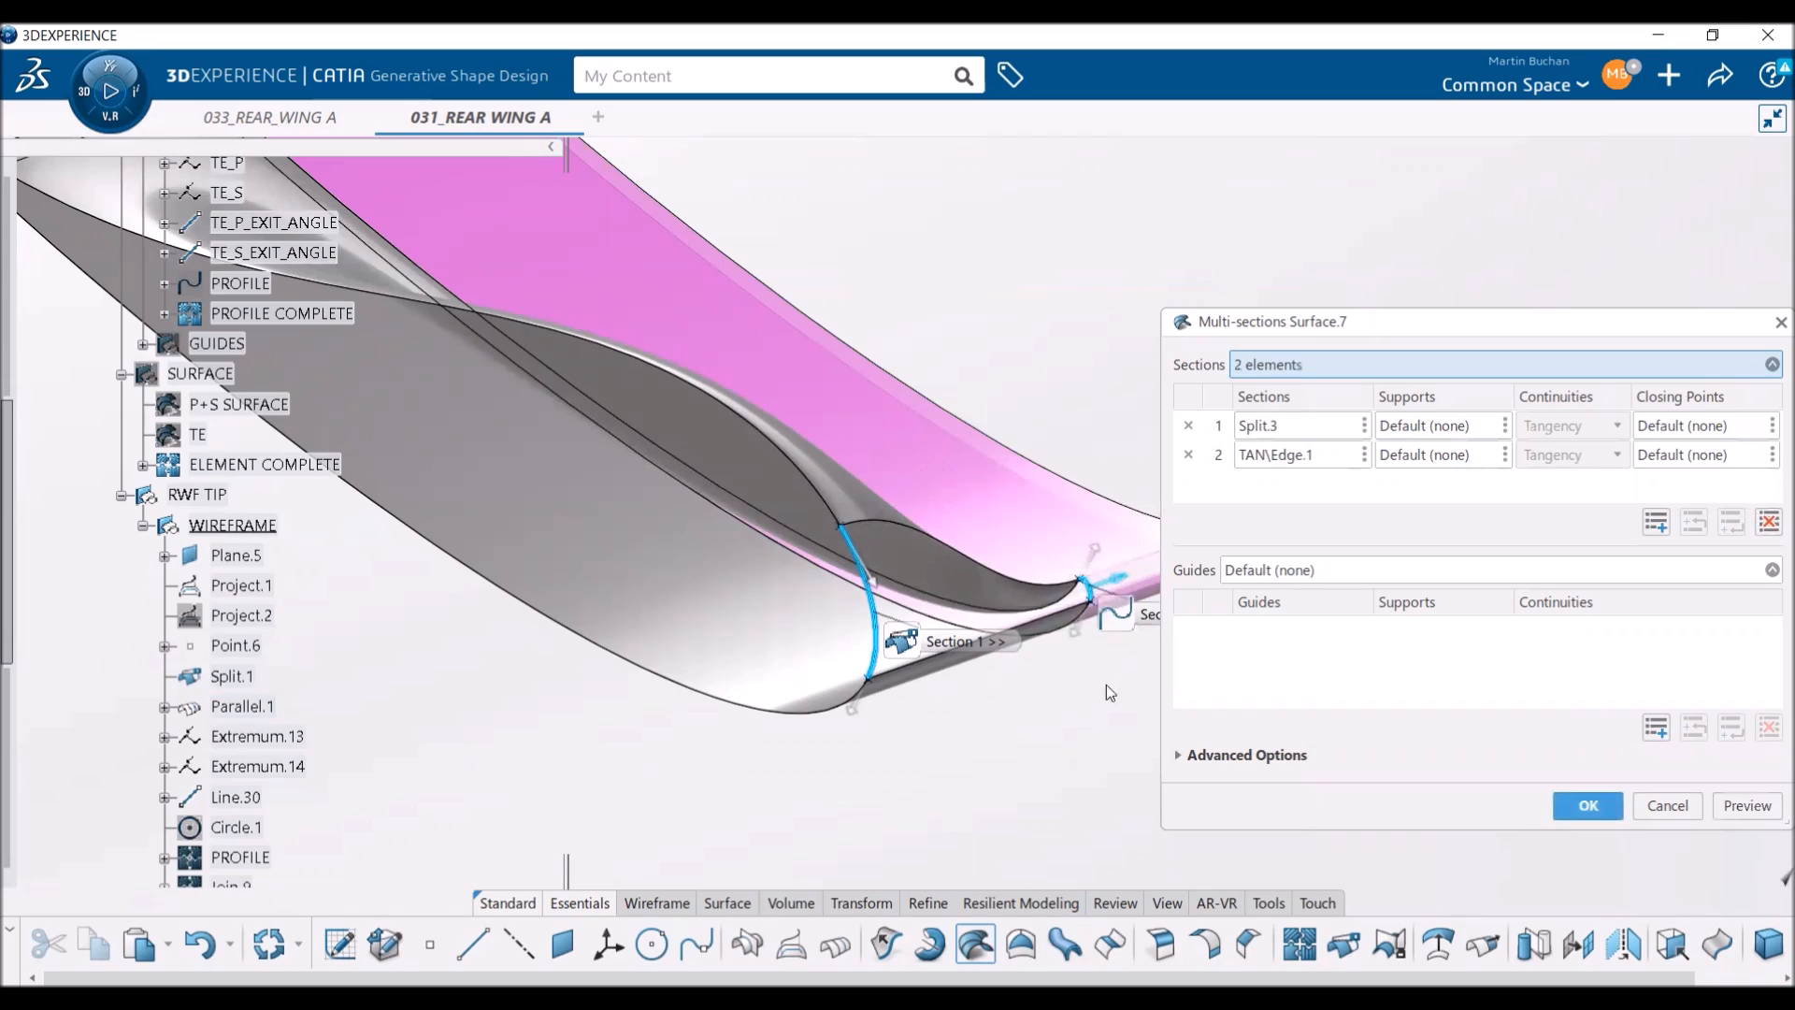
pyautogui.click(1287, 572)
pyautogui.click(902, 531)
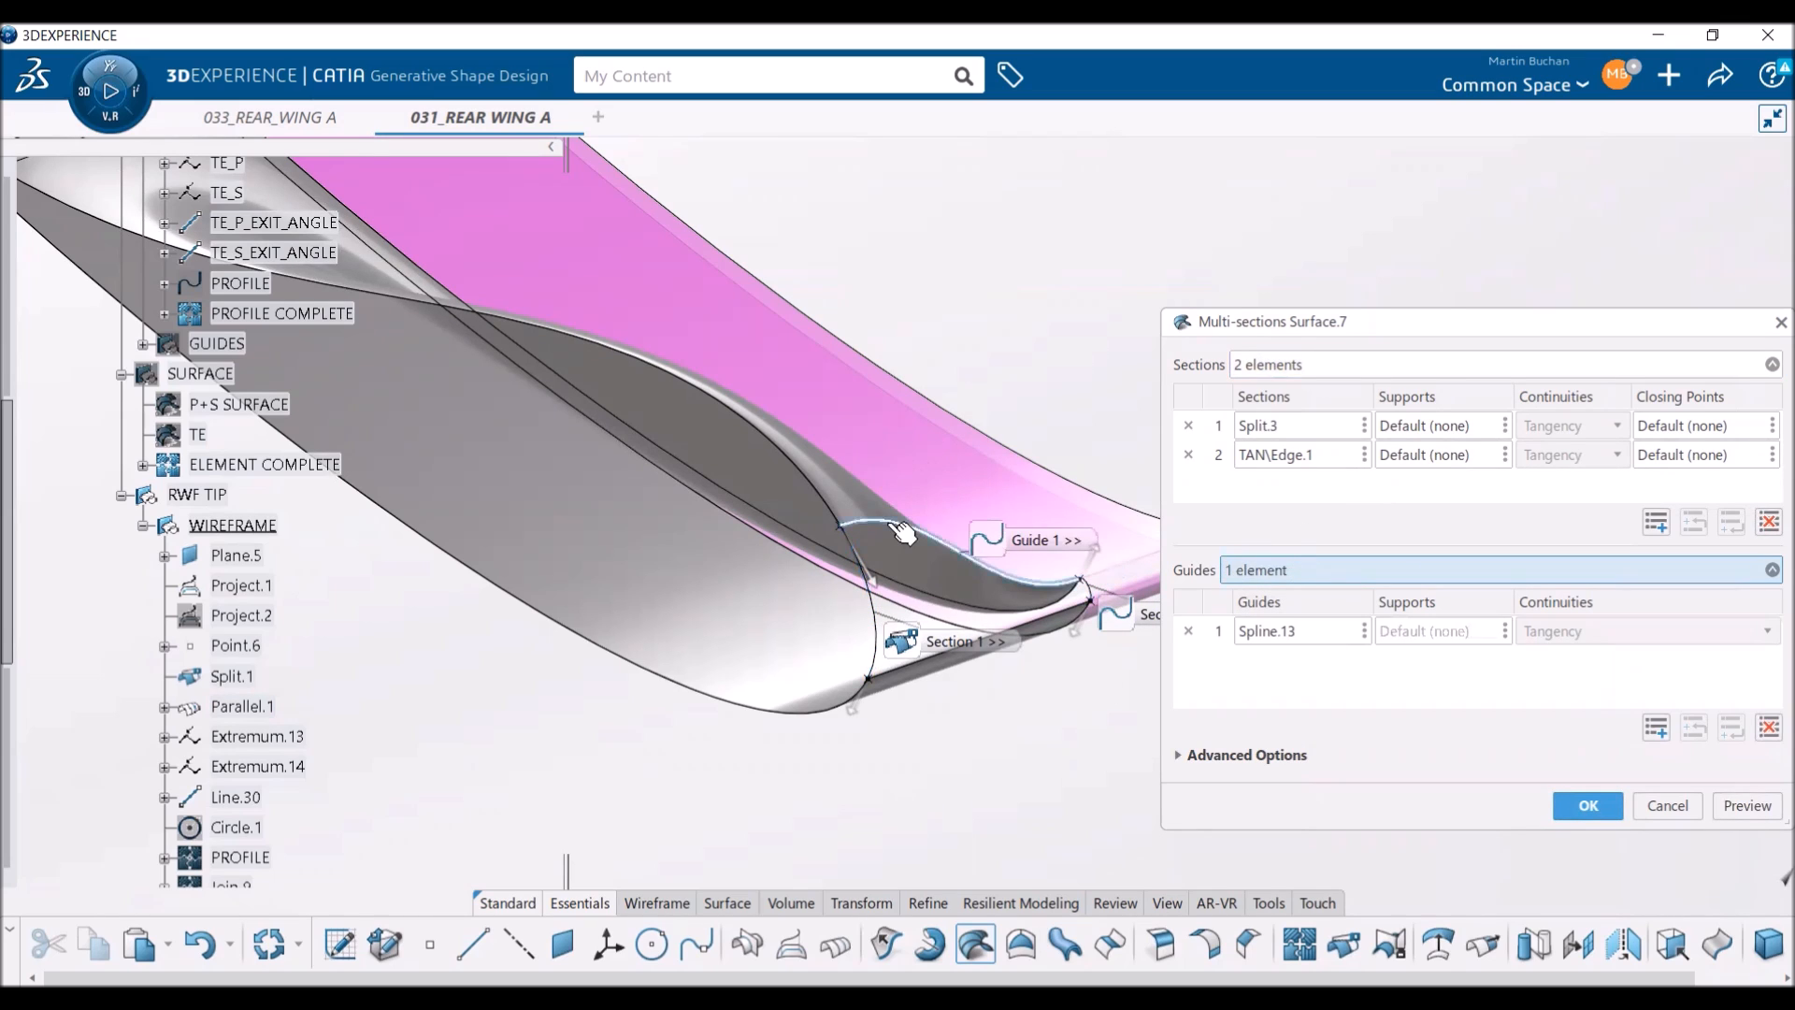
pyautogui.click(1049, 628)
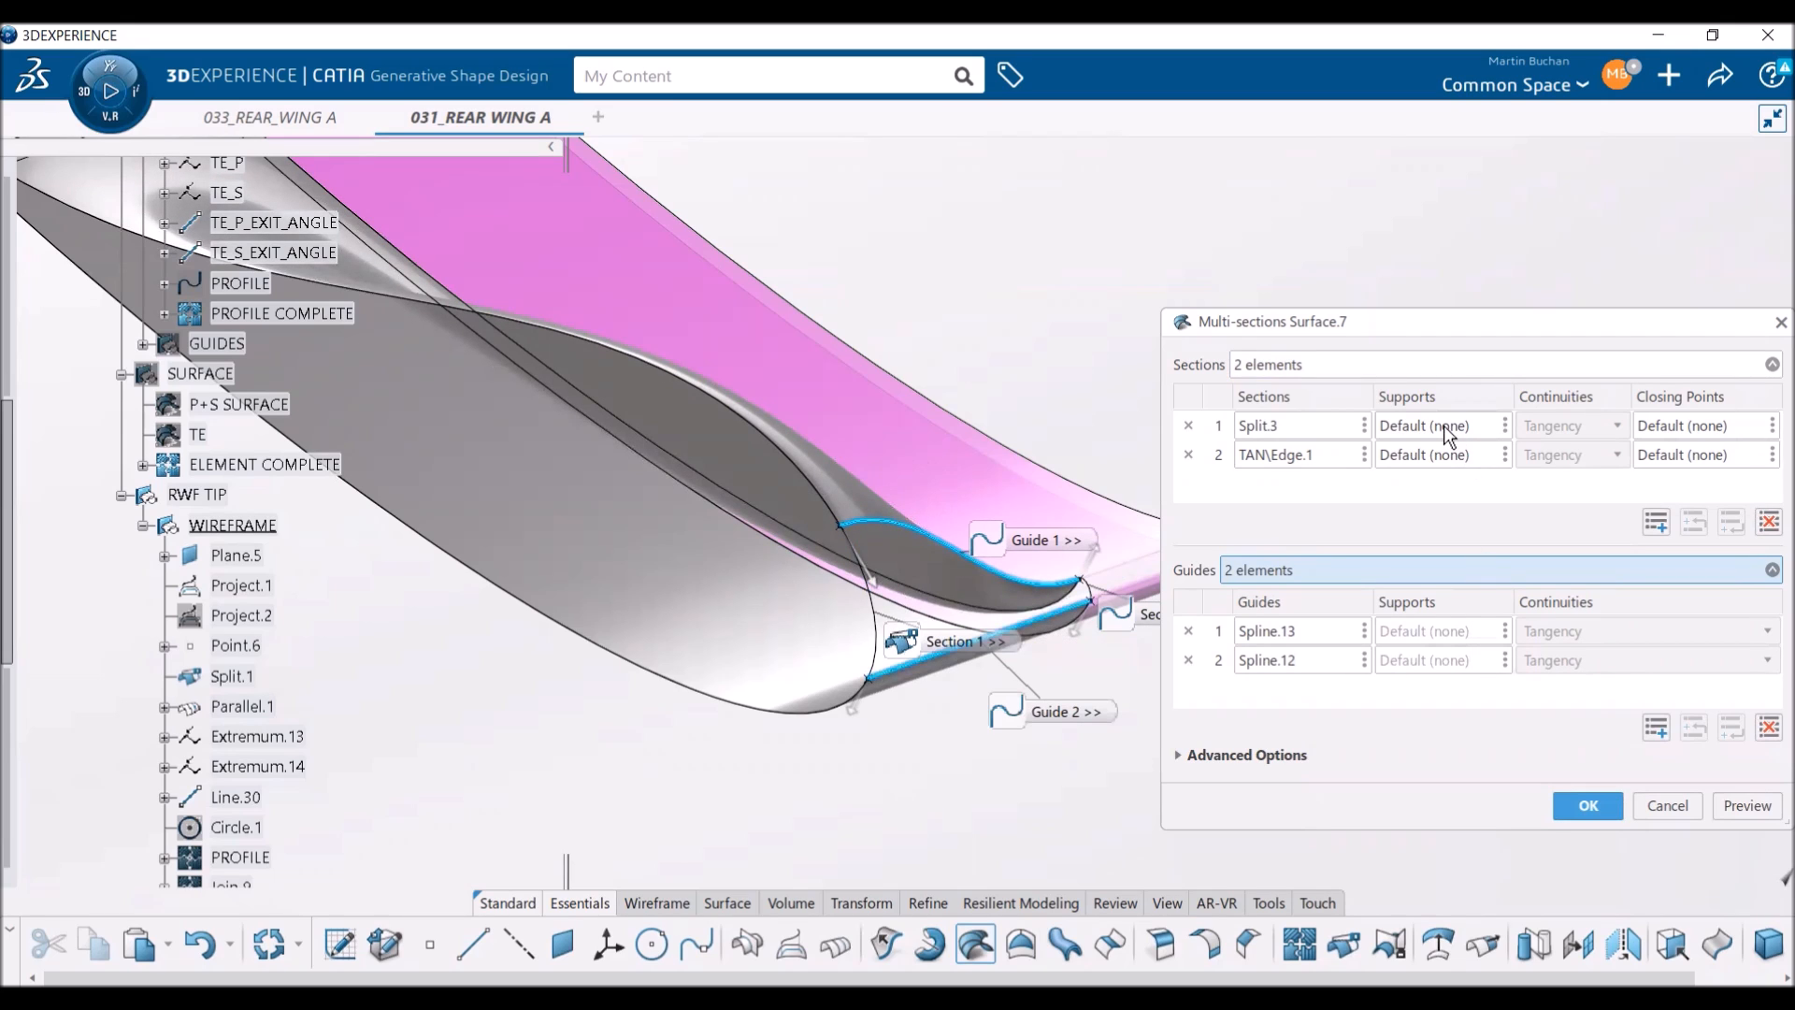
# - Replace the TAN edge with Circle.1 as the second section of the leading-edge surface
pyautogui.click(1311, 456)
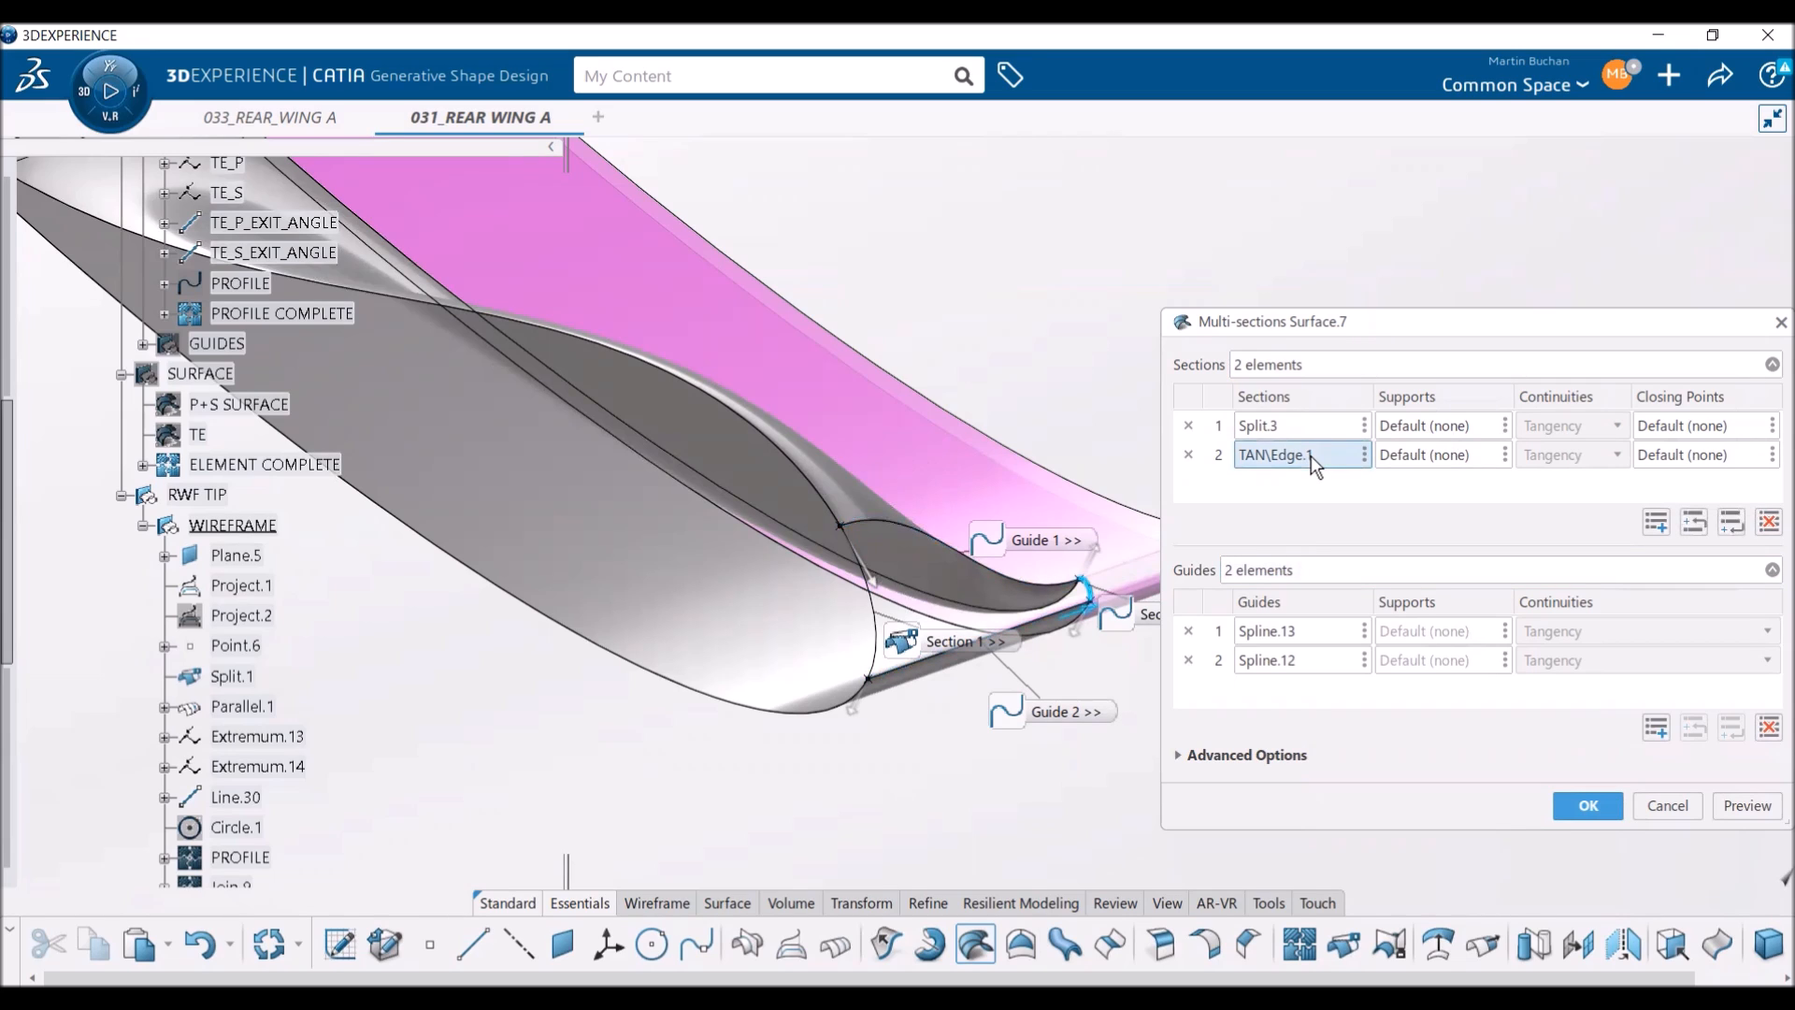
pyautogui.click(1187, 455)
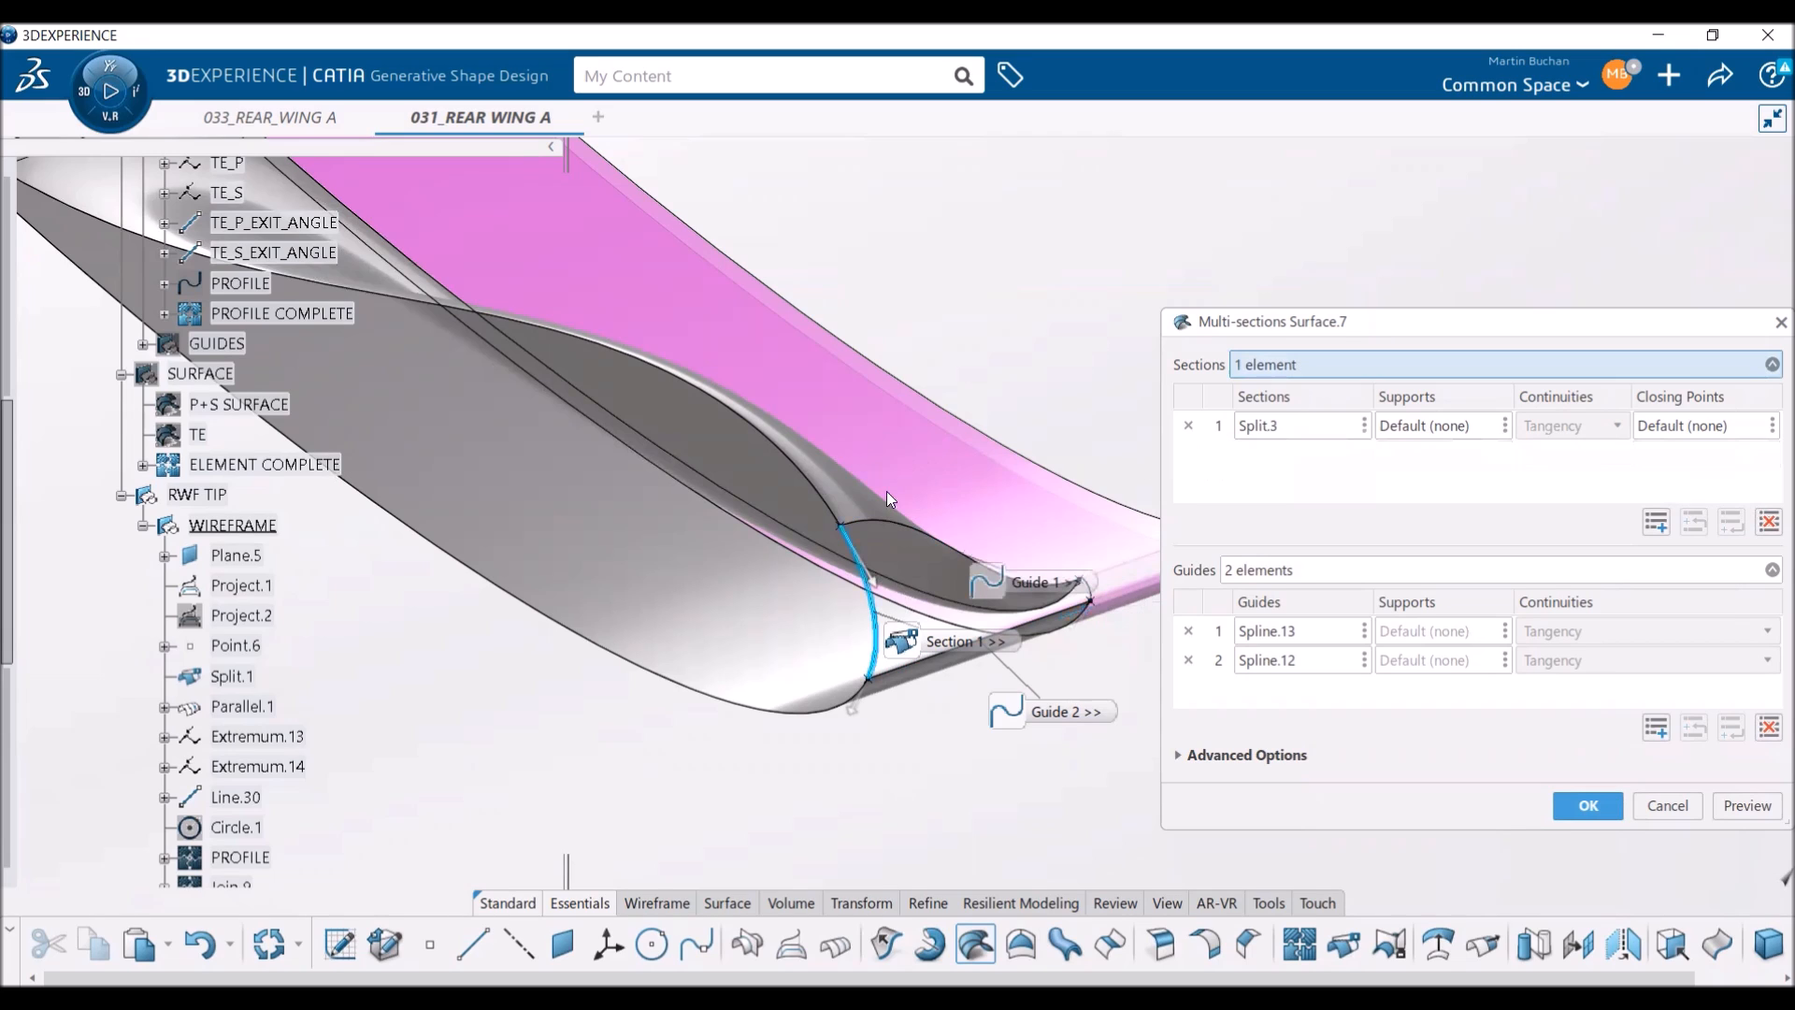
pyautogui.click(245, 828)
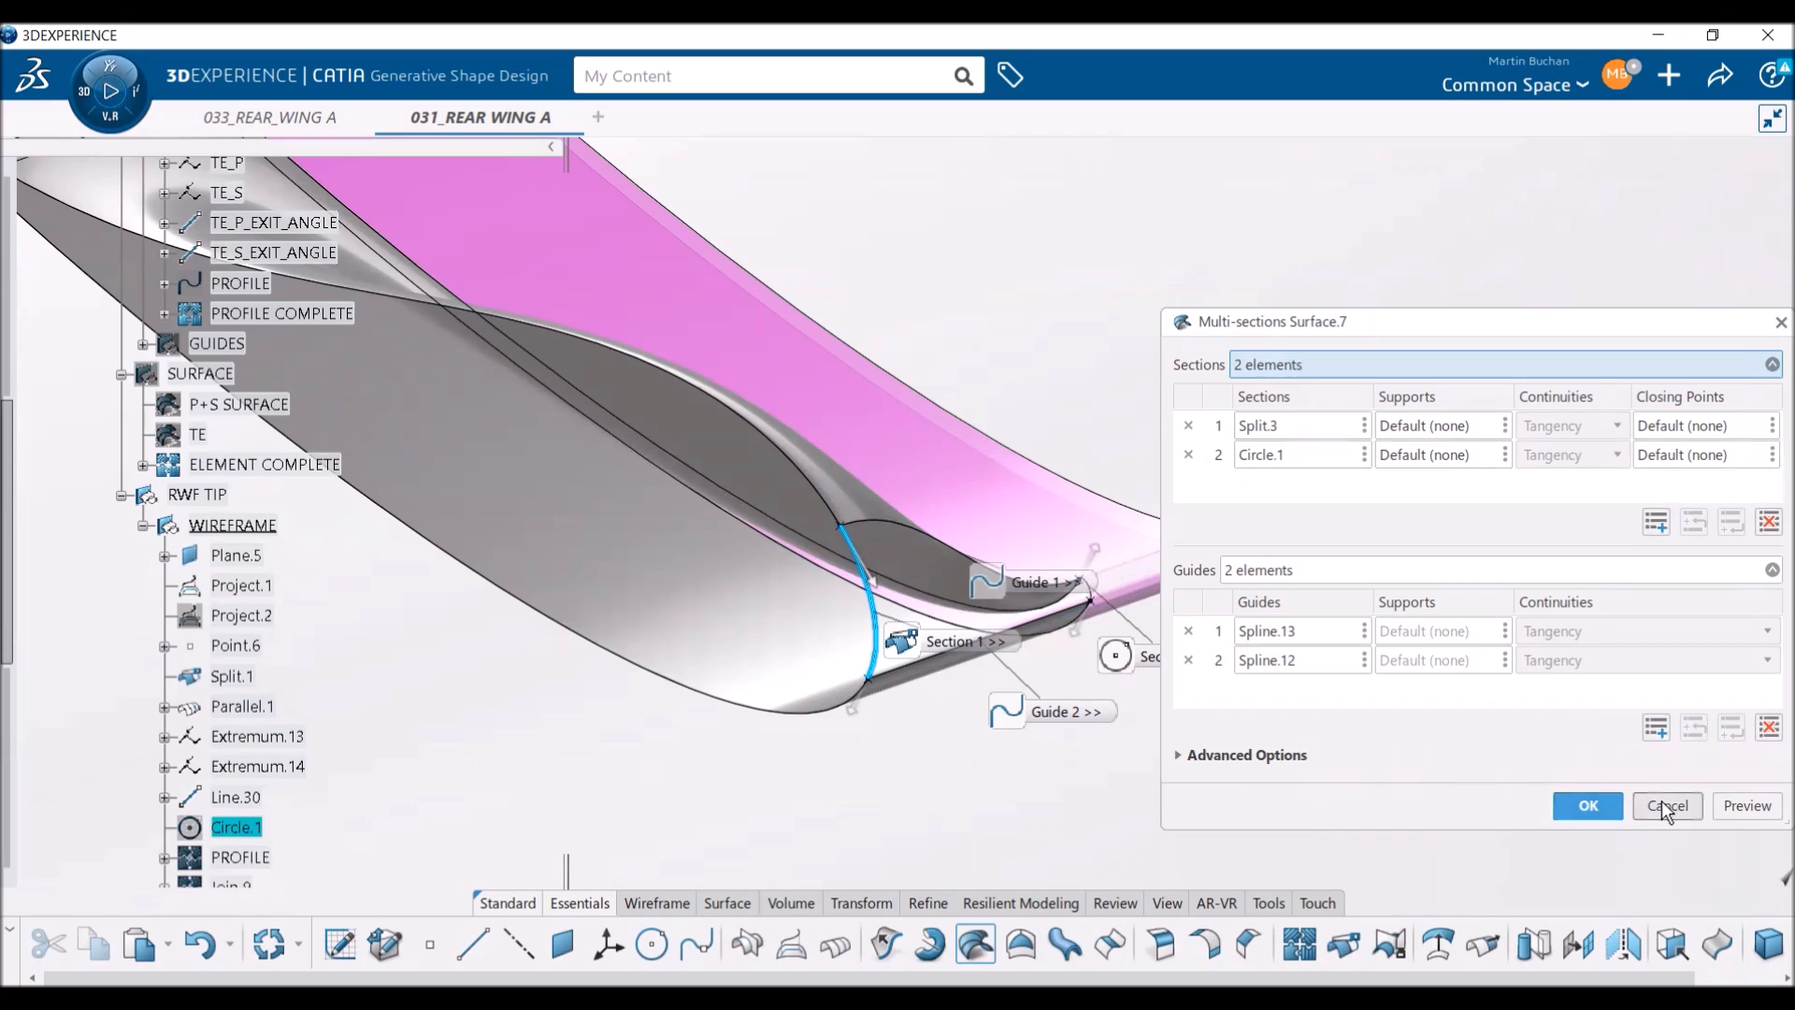
# - Assign P+S SURFACE as tangency support for Split.3 and TAN for Circle.1
pyautogui.click(1433, 429)
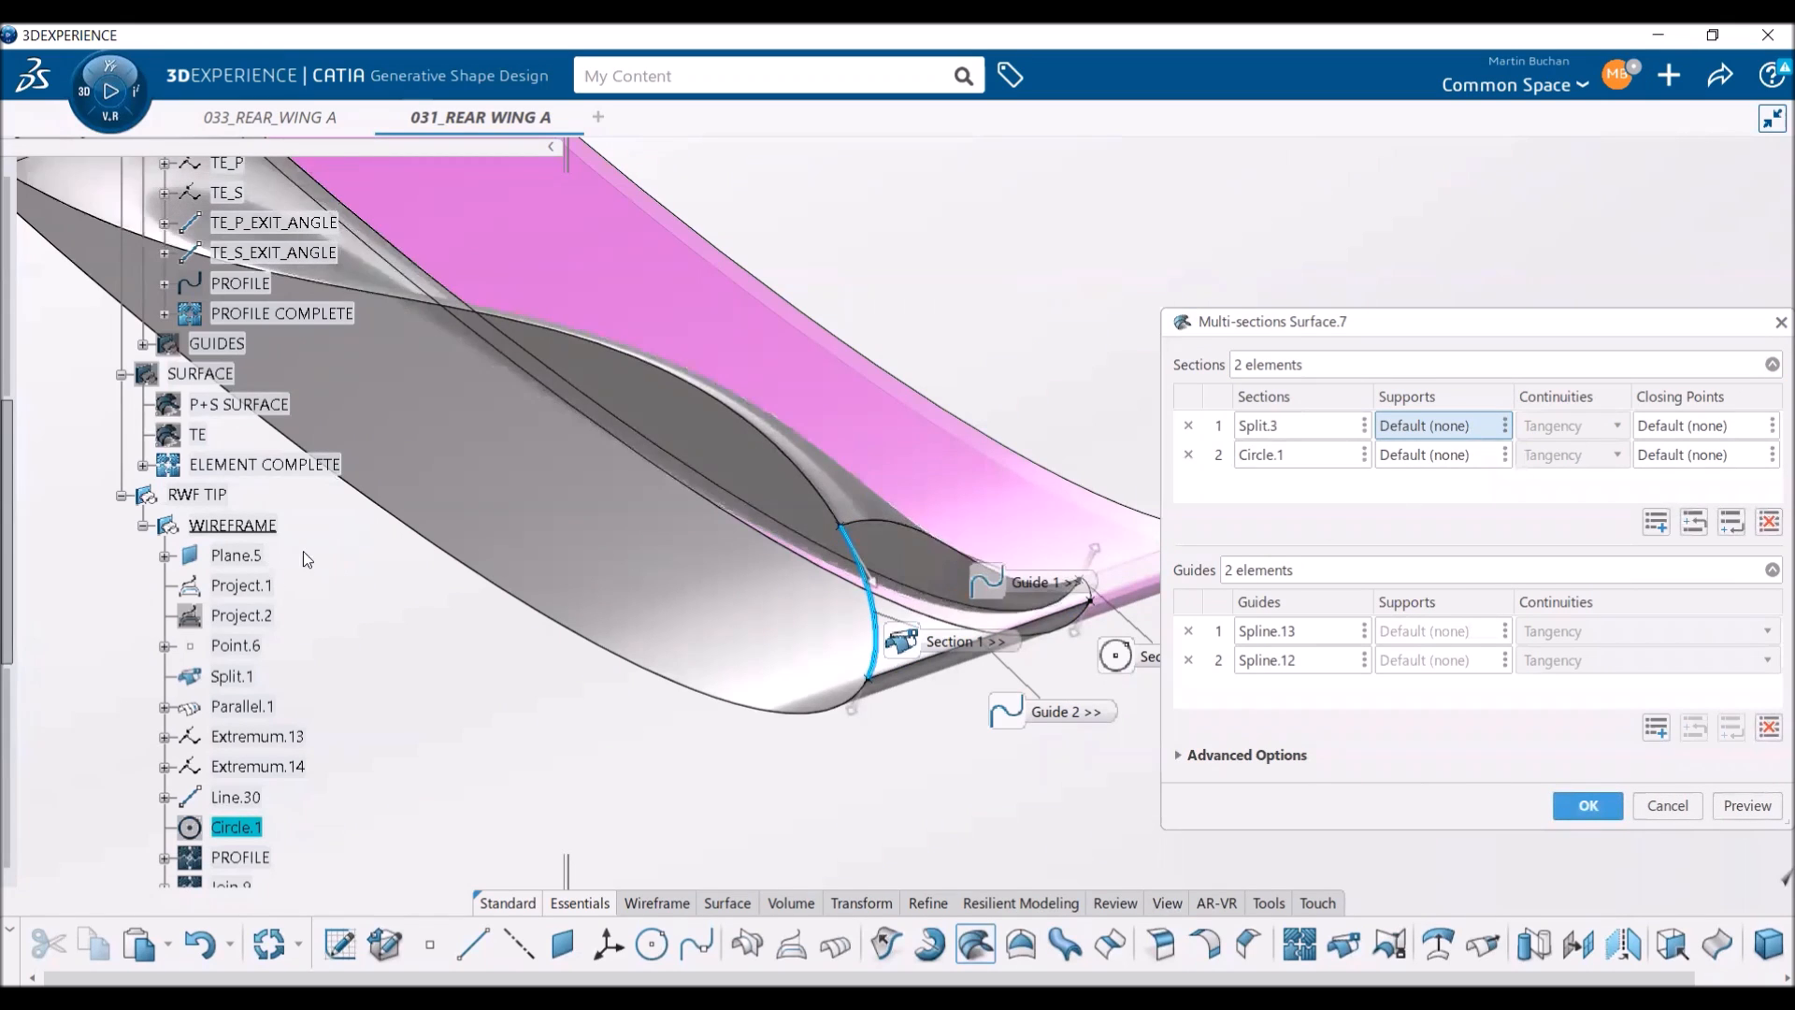
pyautogui.click(235, 406)
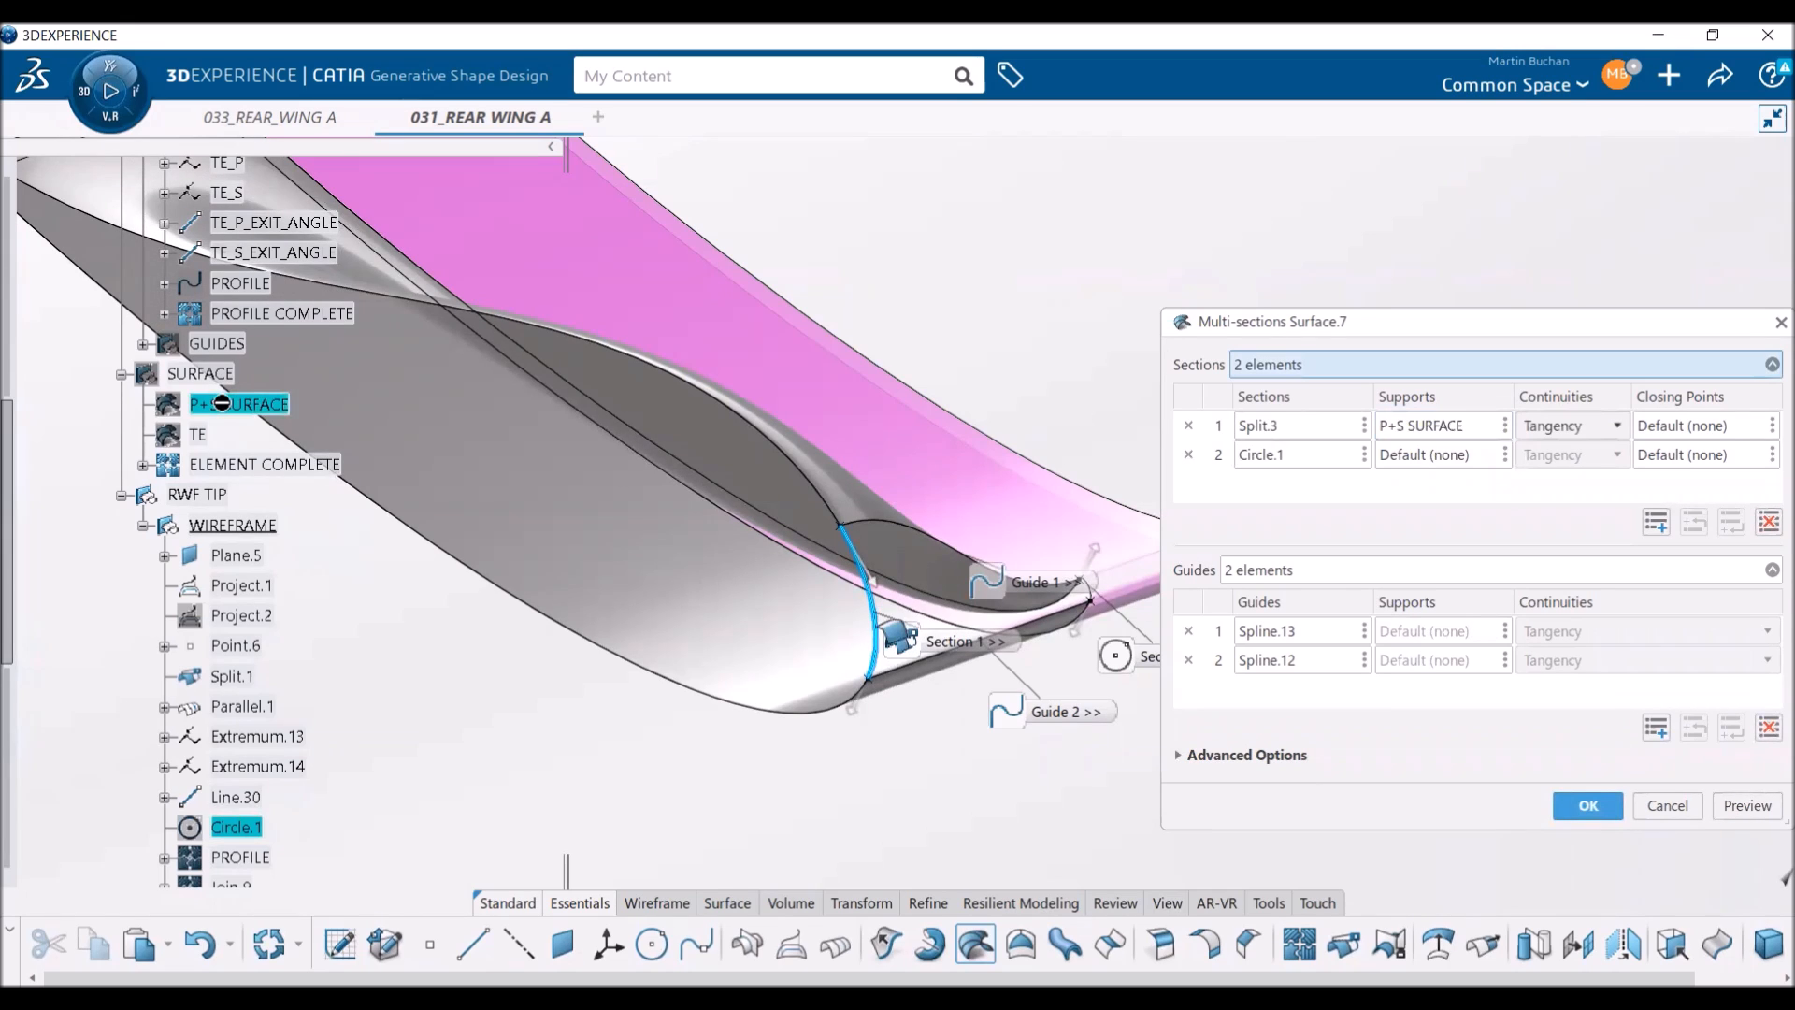
pyautogui.click(1421, 452)
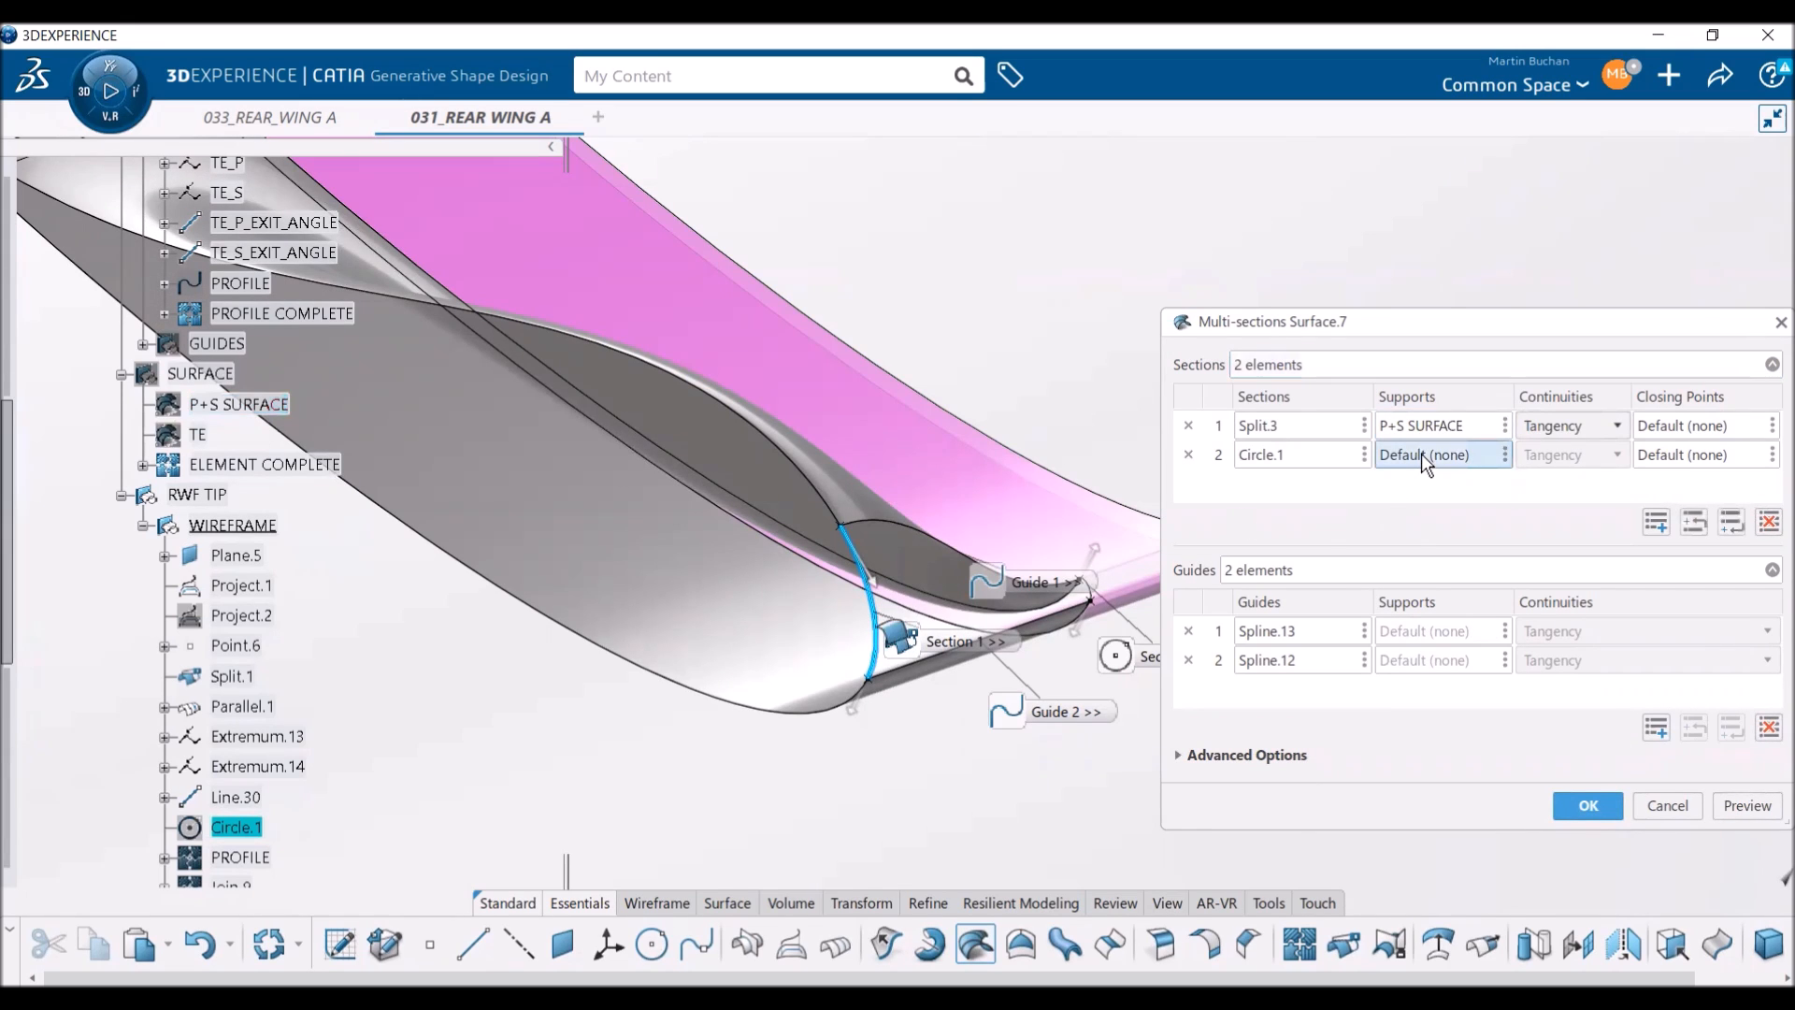
pyautogui.click(1026, 507)
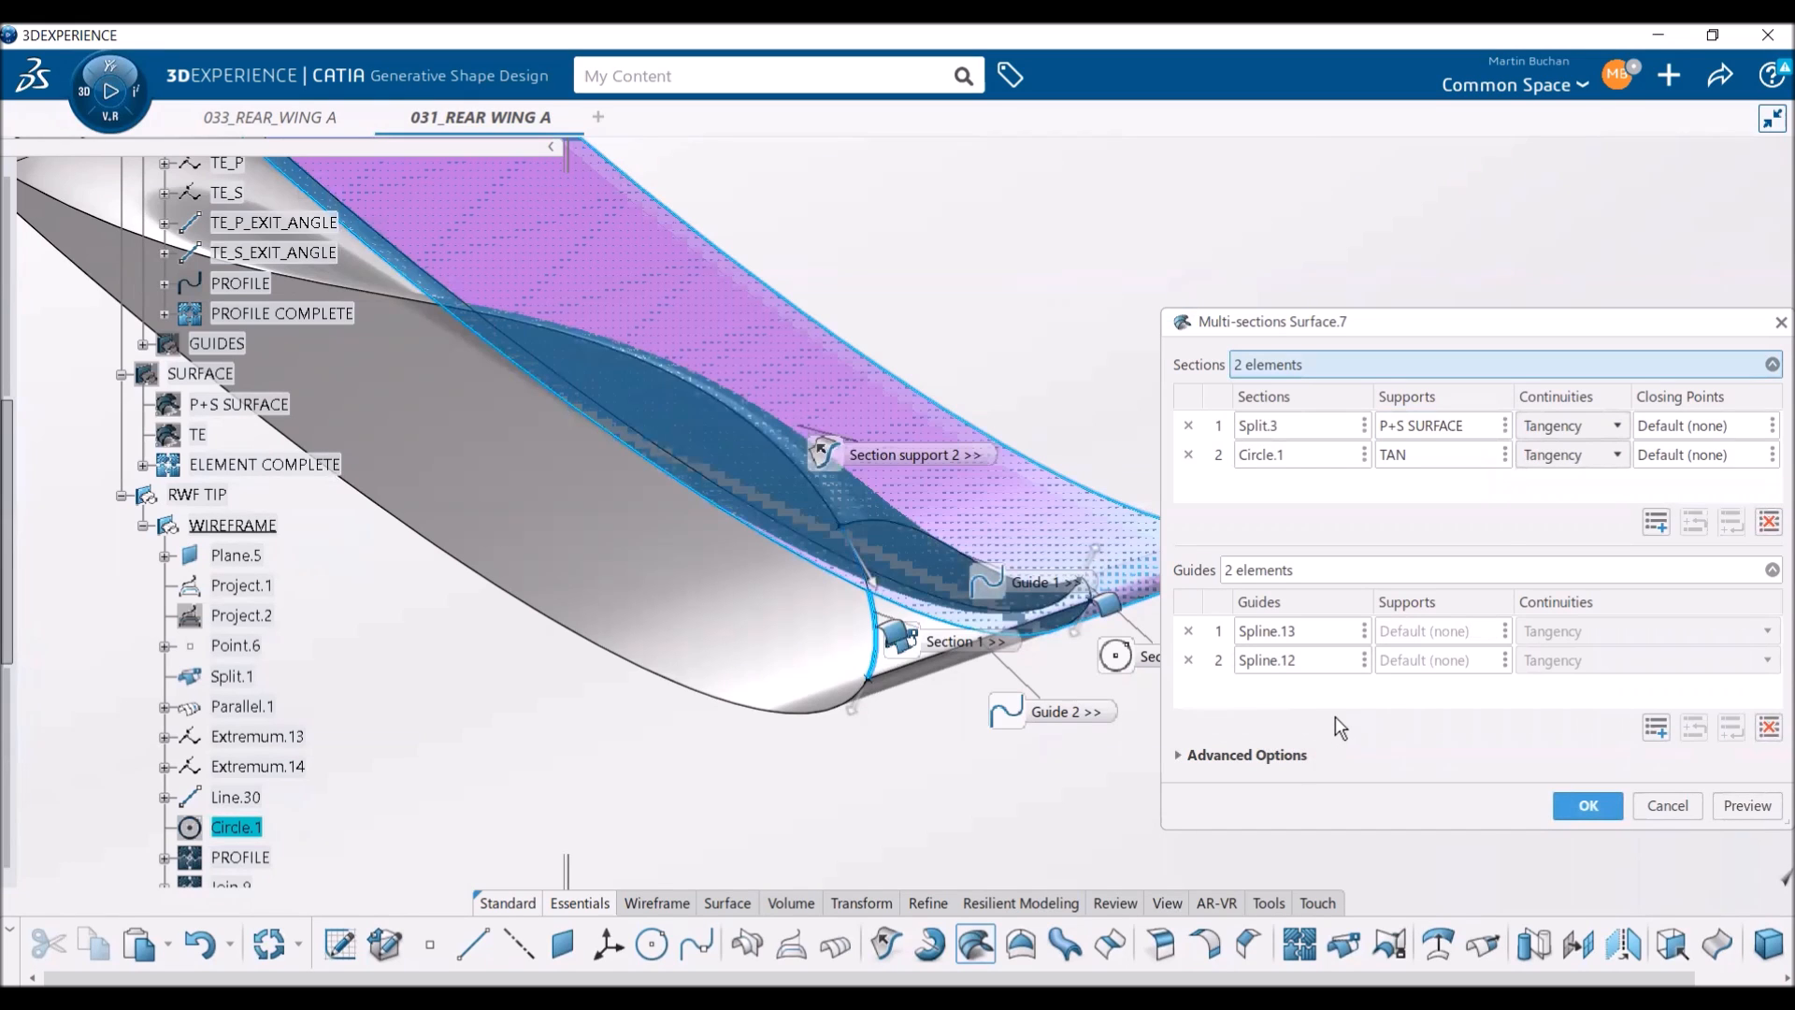
# - Assign the adjacent multi-sections surfaces as tangency supports for guides Spline.13 and Spline.12, then preview and create the leading-edge surface
pyautogui.click(1430, 631)
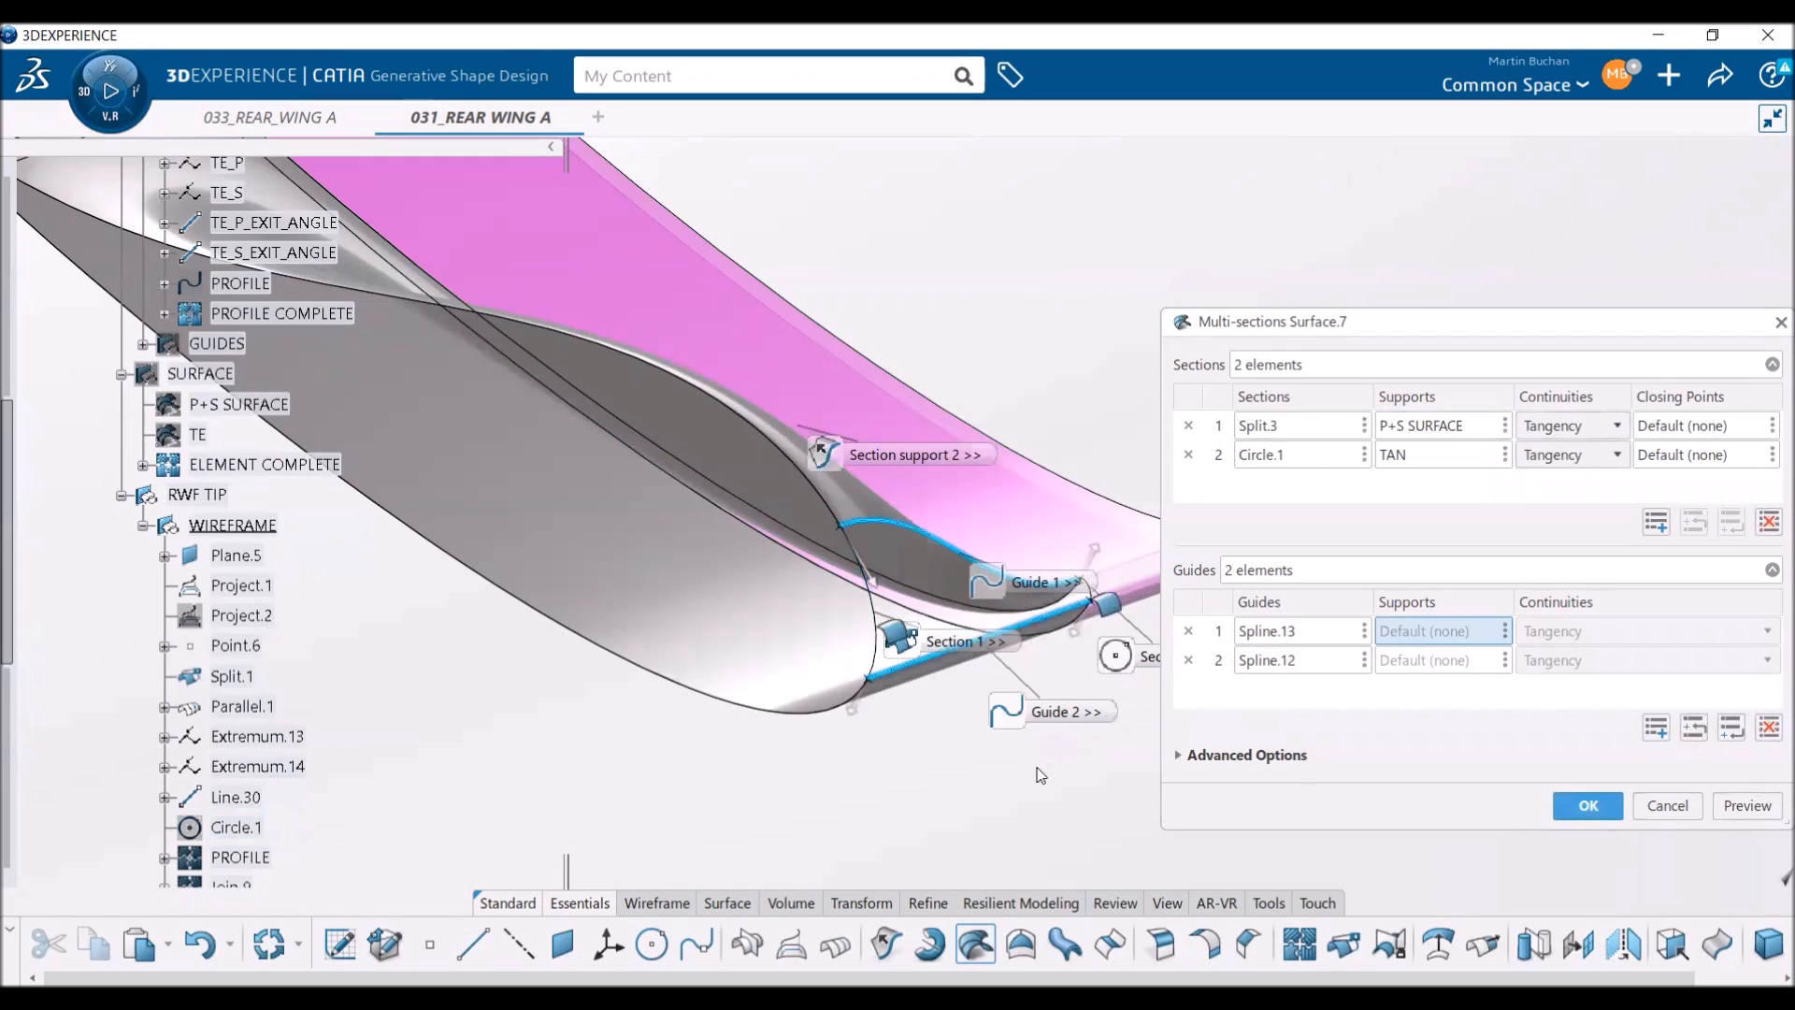
pyautogui.moveTo(916, 785); pyautogui.dragTo(846, 774, button='middle')
pyautogui.moveTo(720, 483); pyautogui.dragTo(706, 486, button='middle')
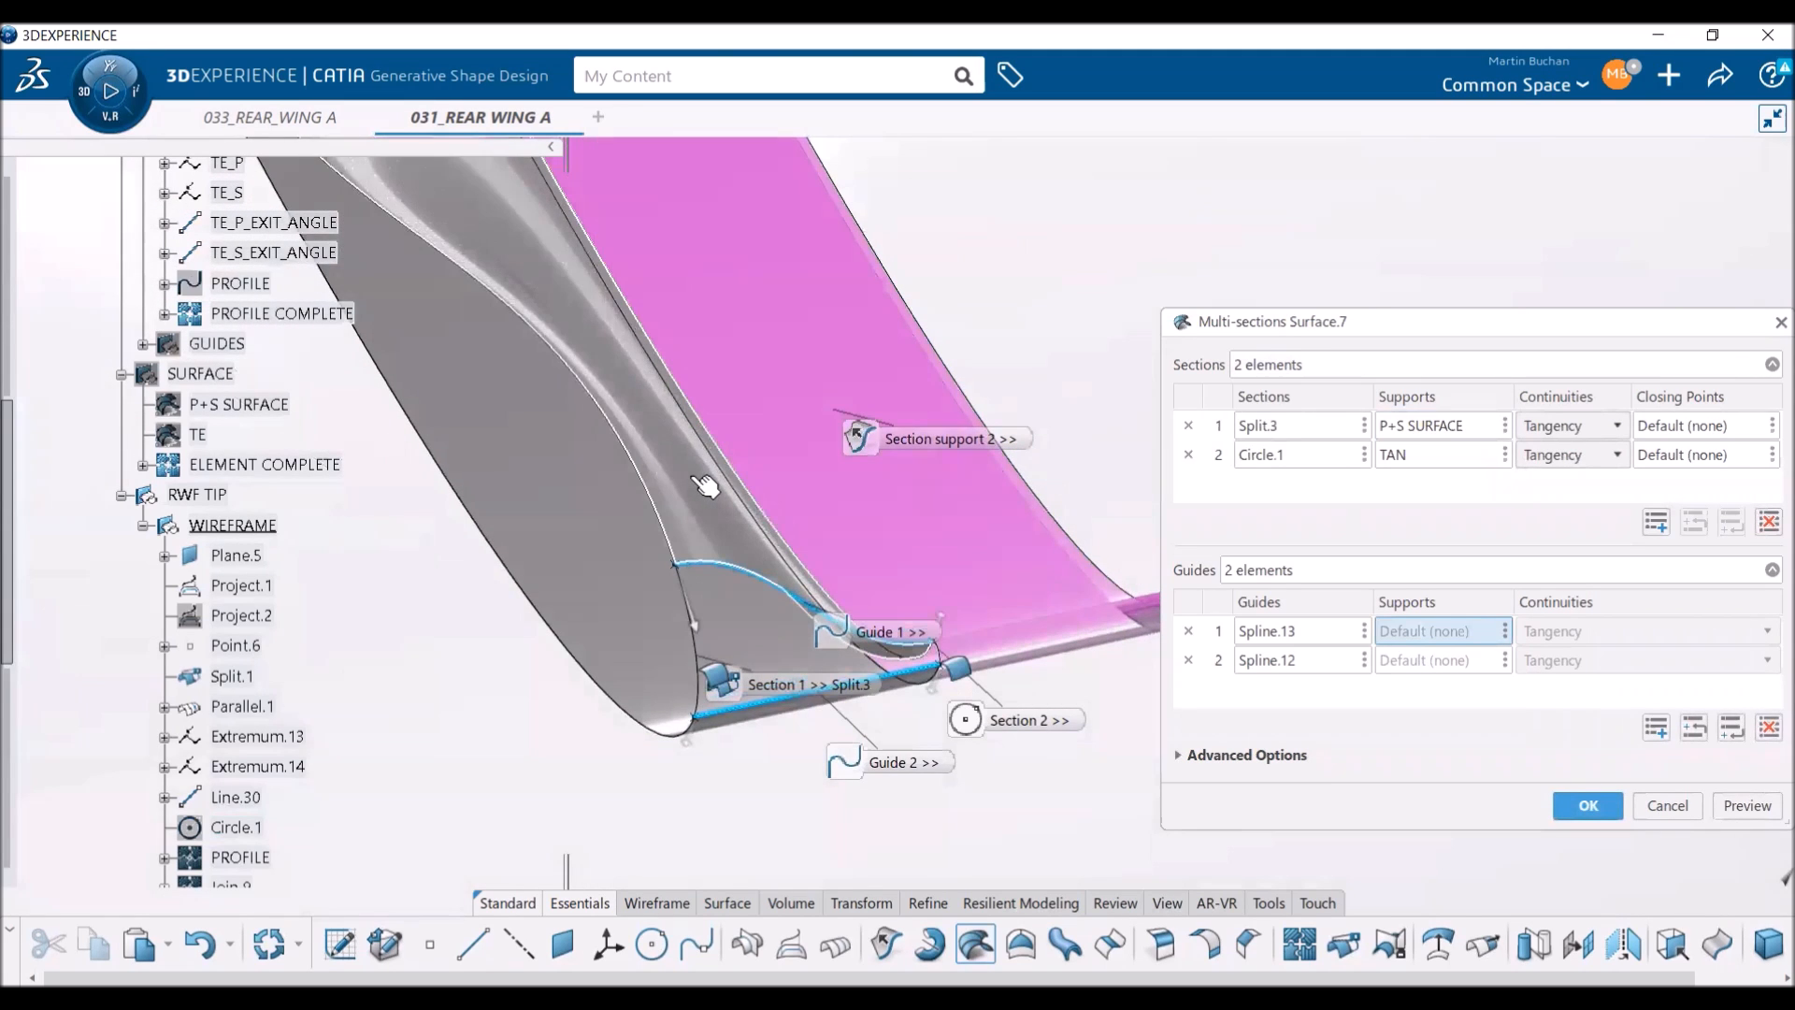
pyautogui.click(717, 509)
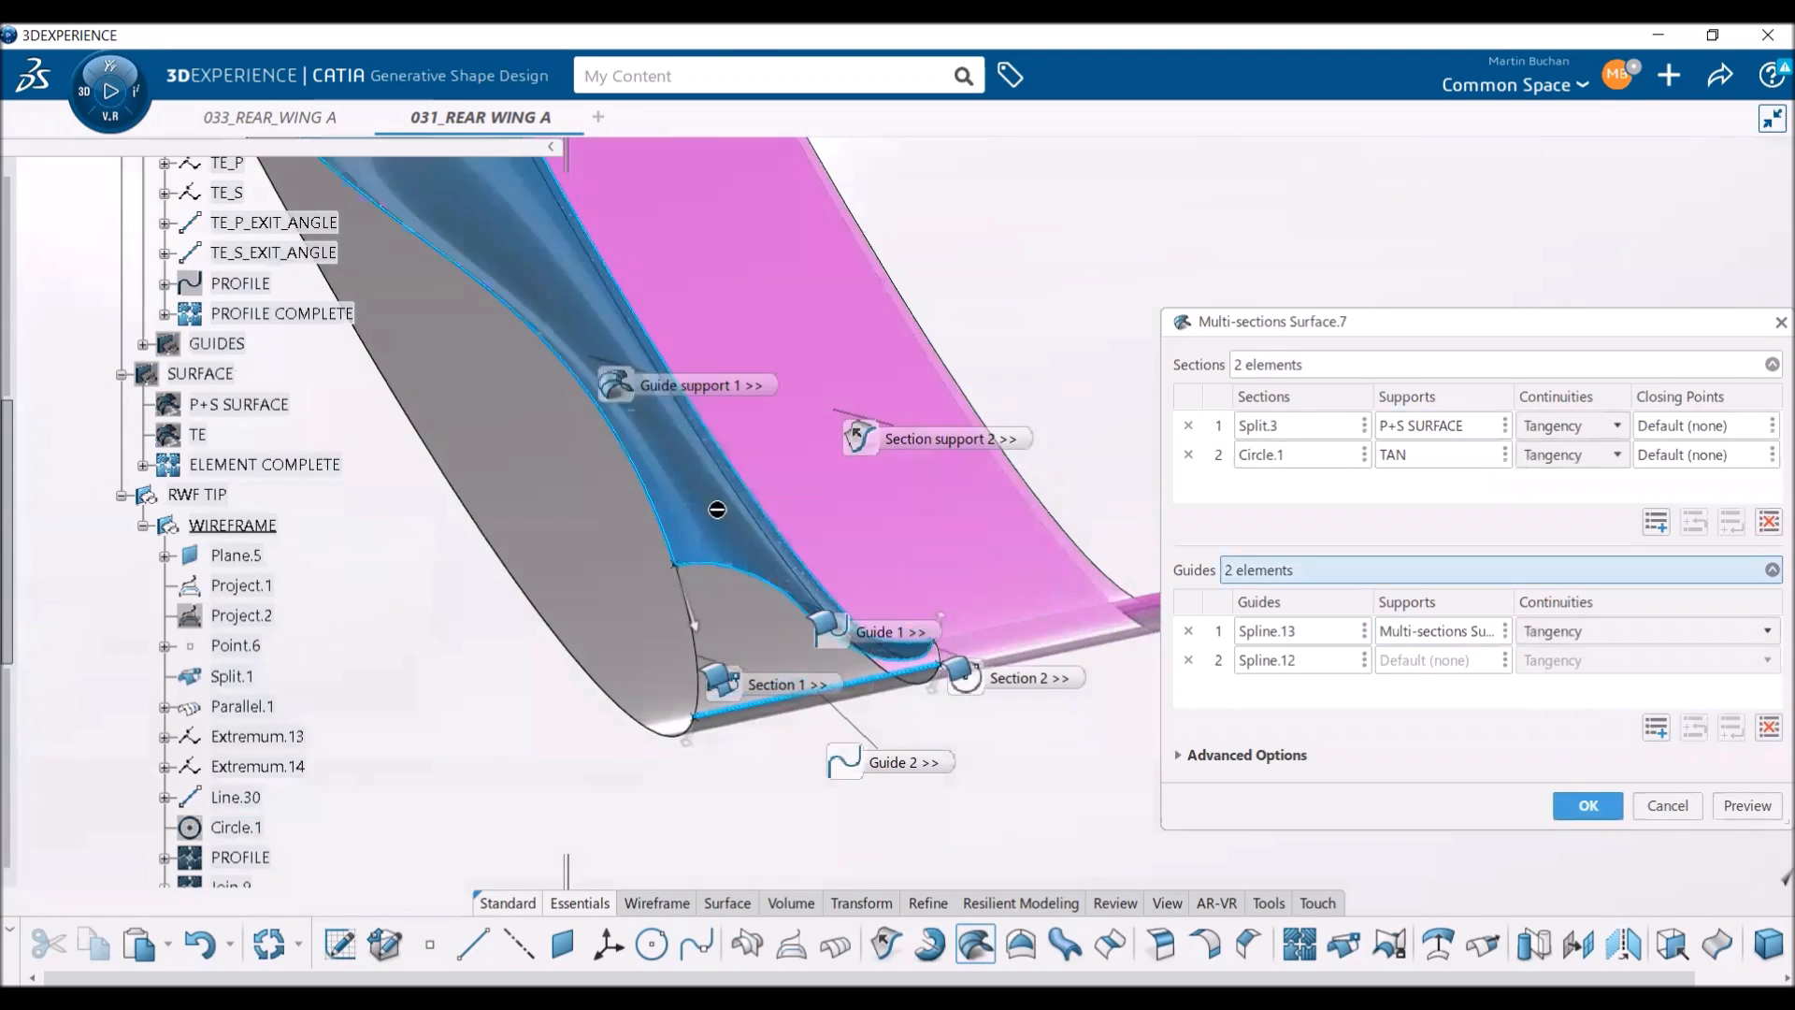
pyautogui.click(1409, 654)
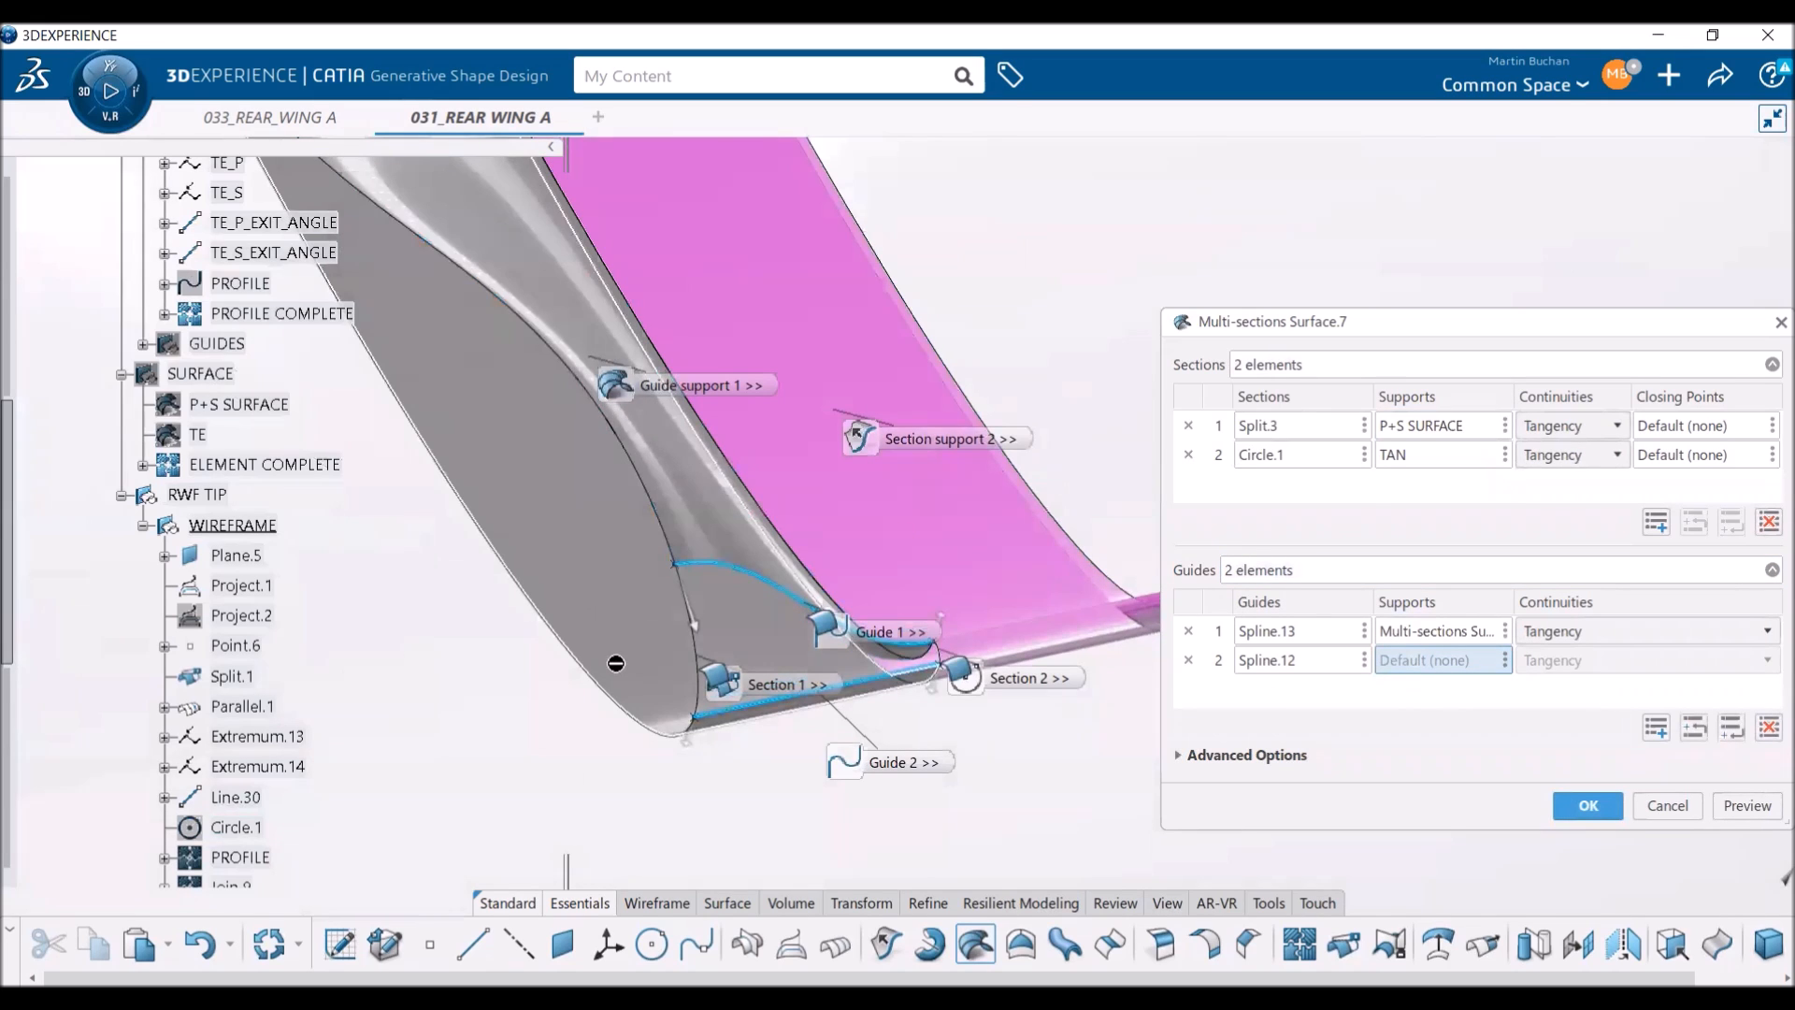
pyautogui.click(615, 663)
pyautogui.click(1750, 807)
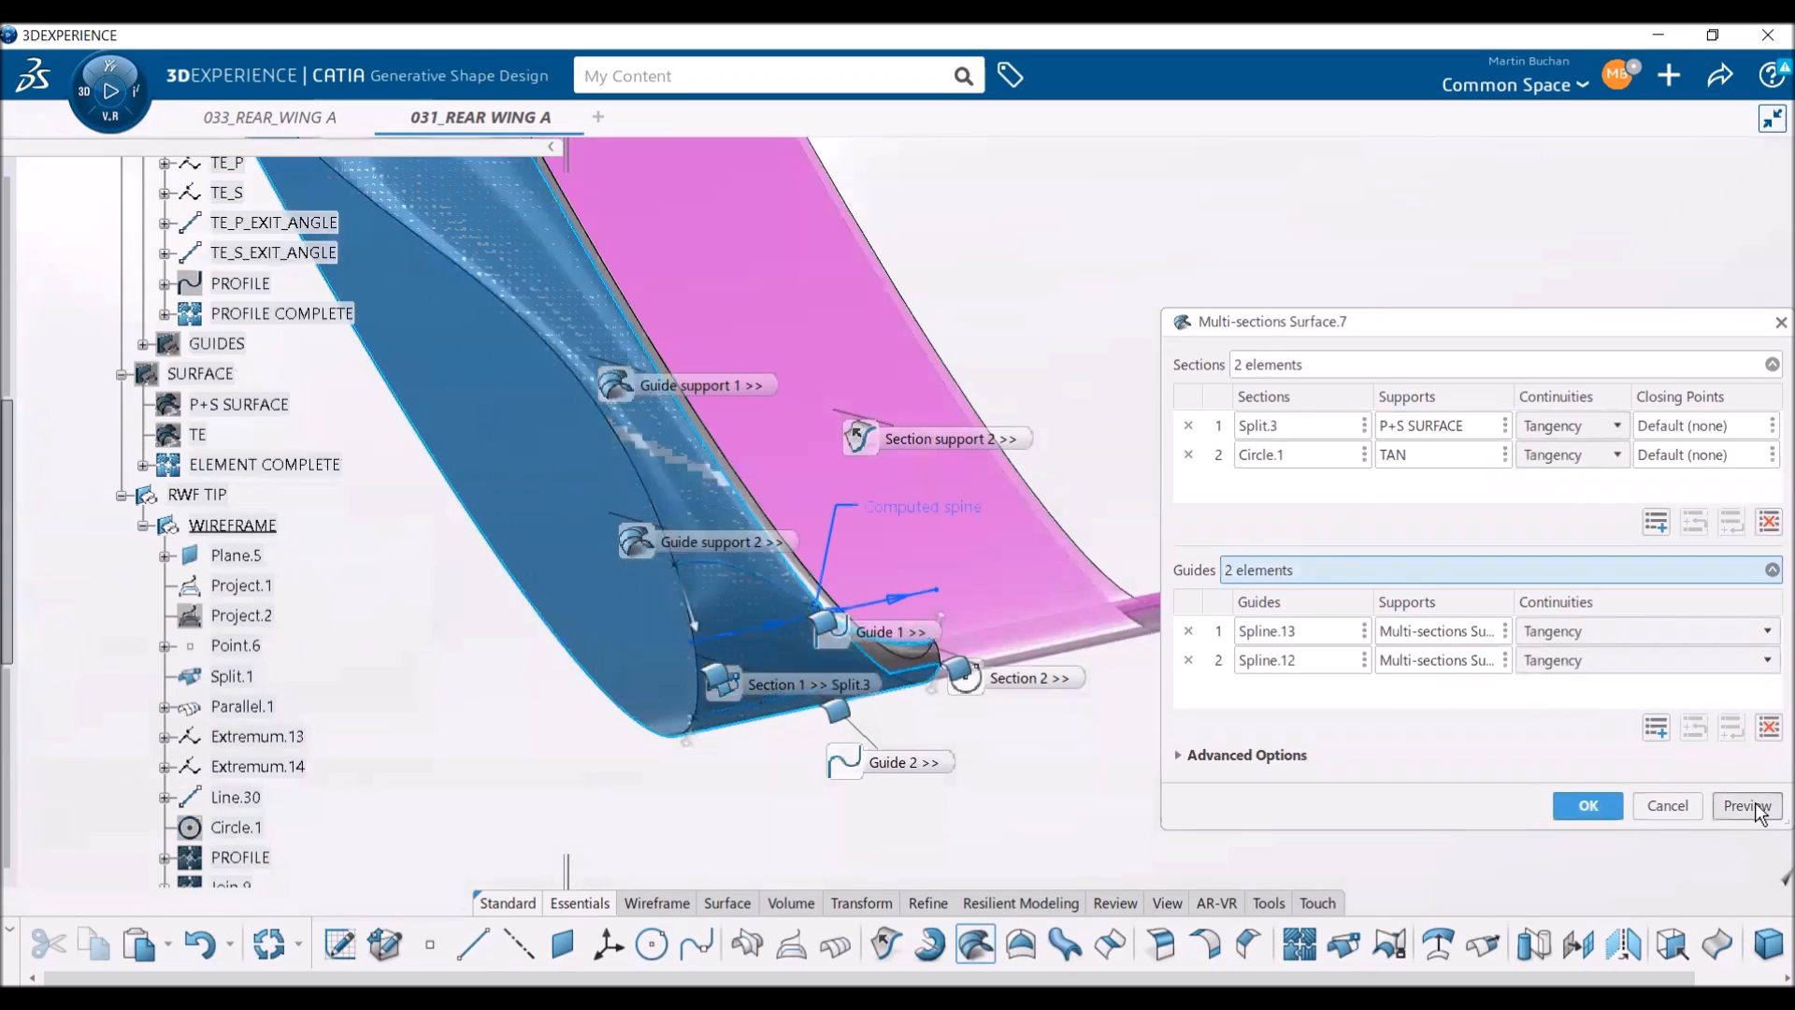
pyautogui.click(1562, 806)
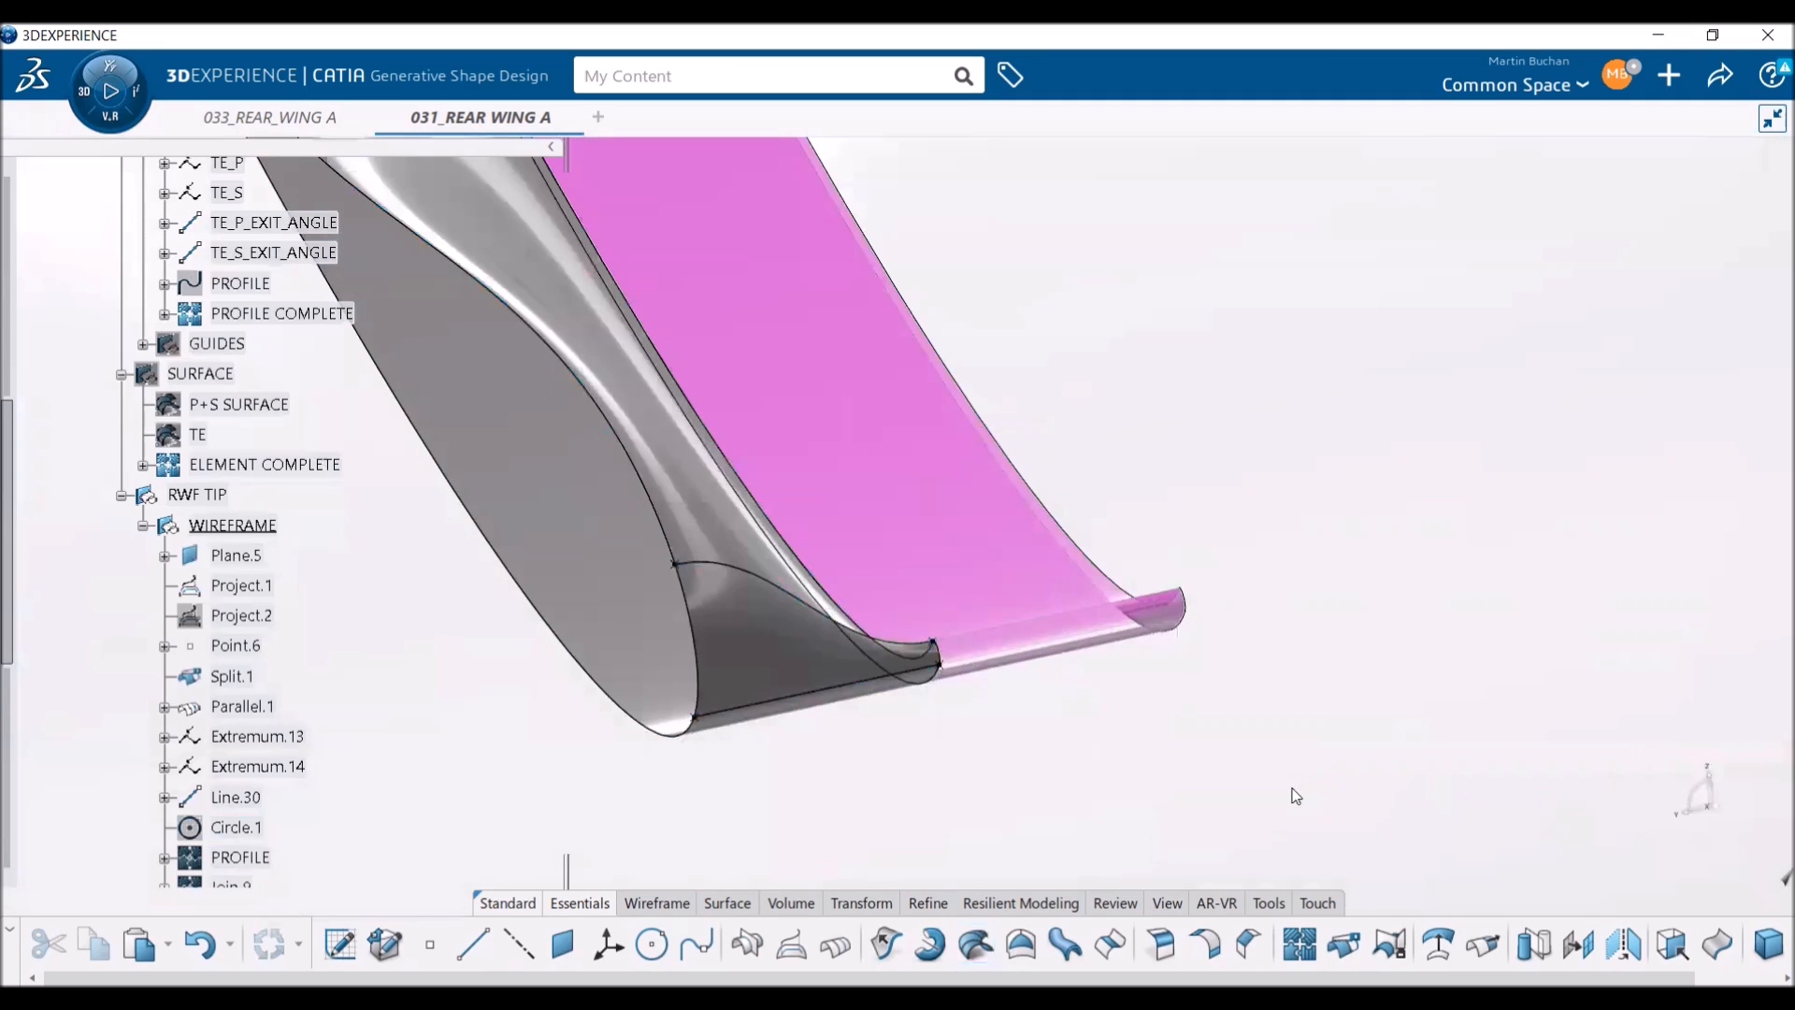
# - Insert a new geometrical set under RWF TIP and name it SURFACE
pyautogui.moveTo(1113, 734); pyautogui.dragTo(933, 751, button='middle')
pyautogui.moveTo(819, 659)
pyautogui.mouseDown(button='middle')
pyautogui.moveTo(917, 697)
pyautogui.moveTo(865, 705)
pyautogui.moveTo(832, 654)
pyautogui.mouseUp(button='middle')
pyautogui.scroll(-4, 410, 638)
pyautogui.scroll(3, 409, 634)
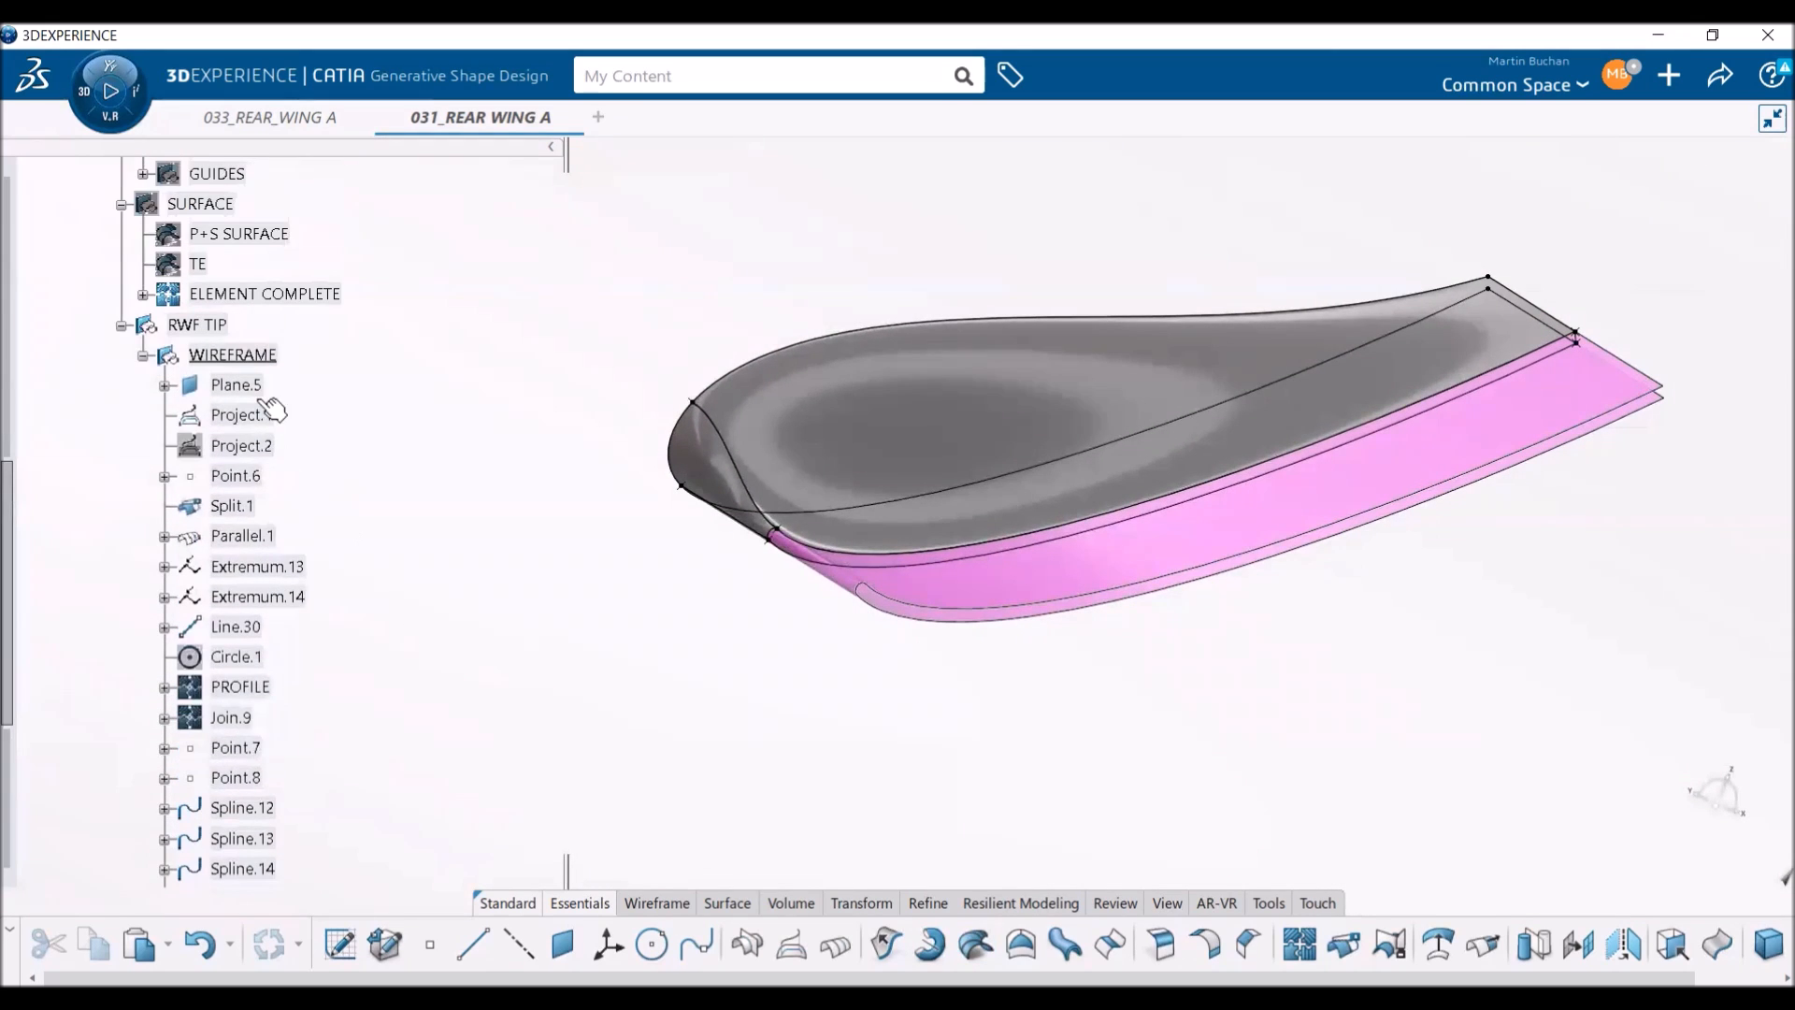
pyautogui.click(197, 325)
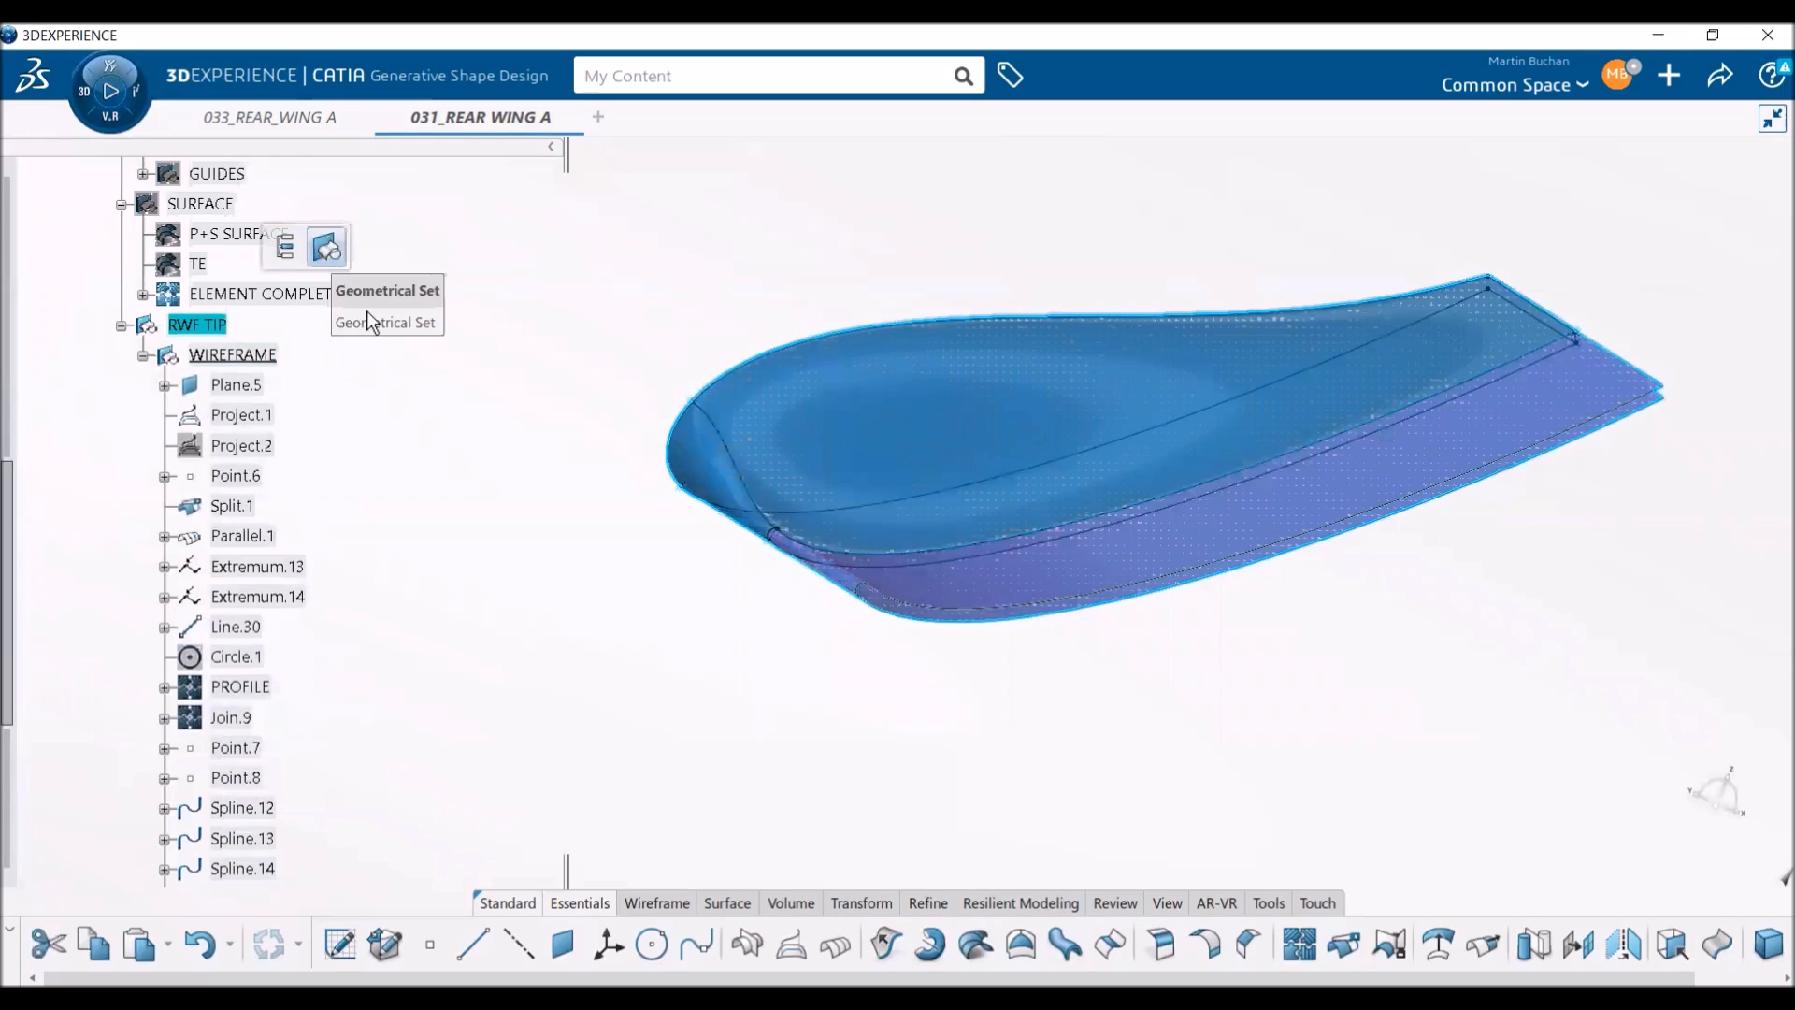
pyautogui.click(327, 248)
pyautogui.scroll(-6, 352, 462)
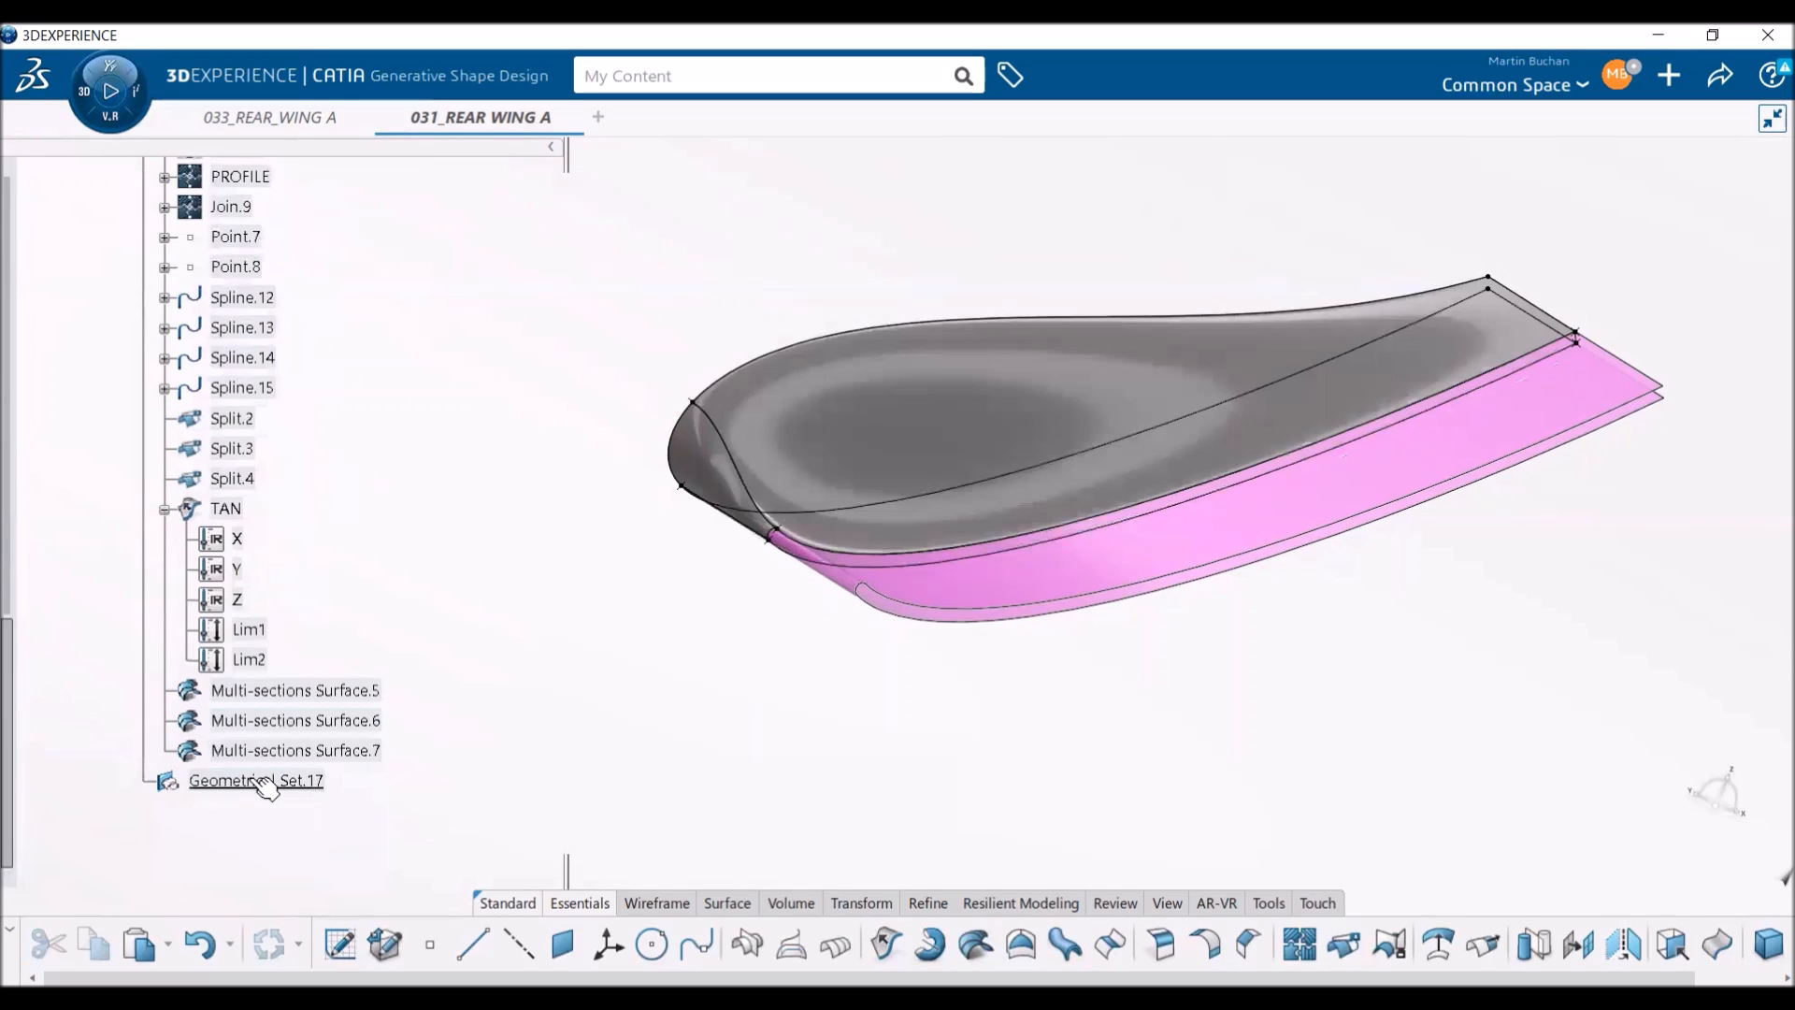
pyautogui.rightClick(269, 789)
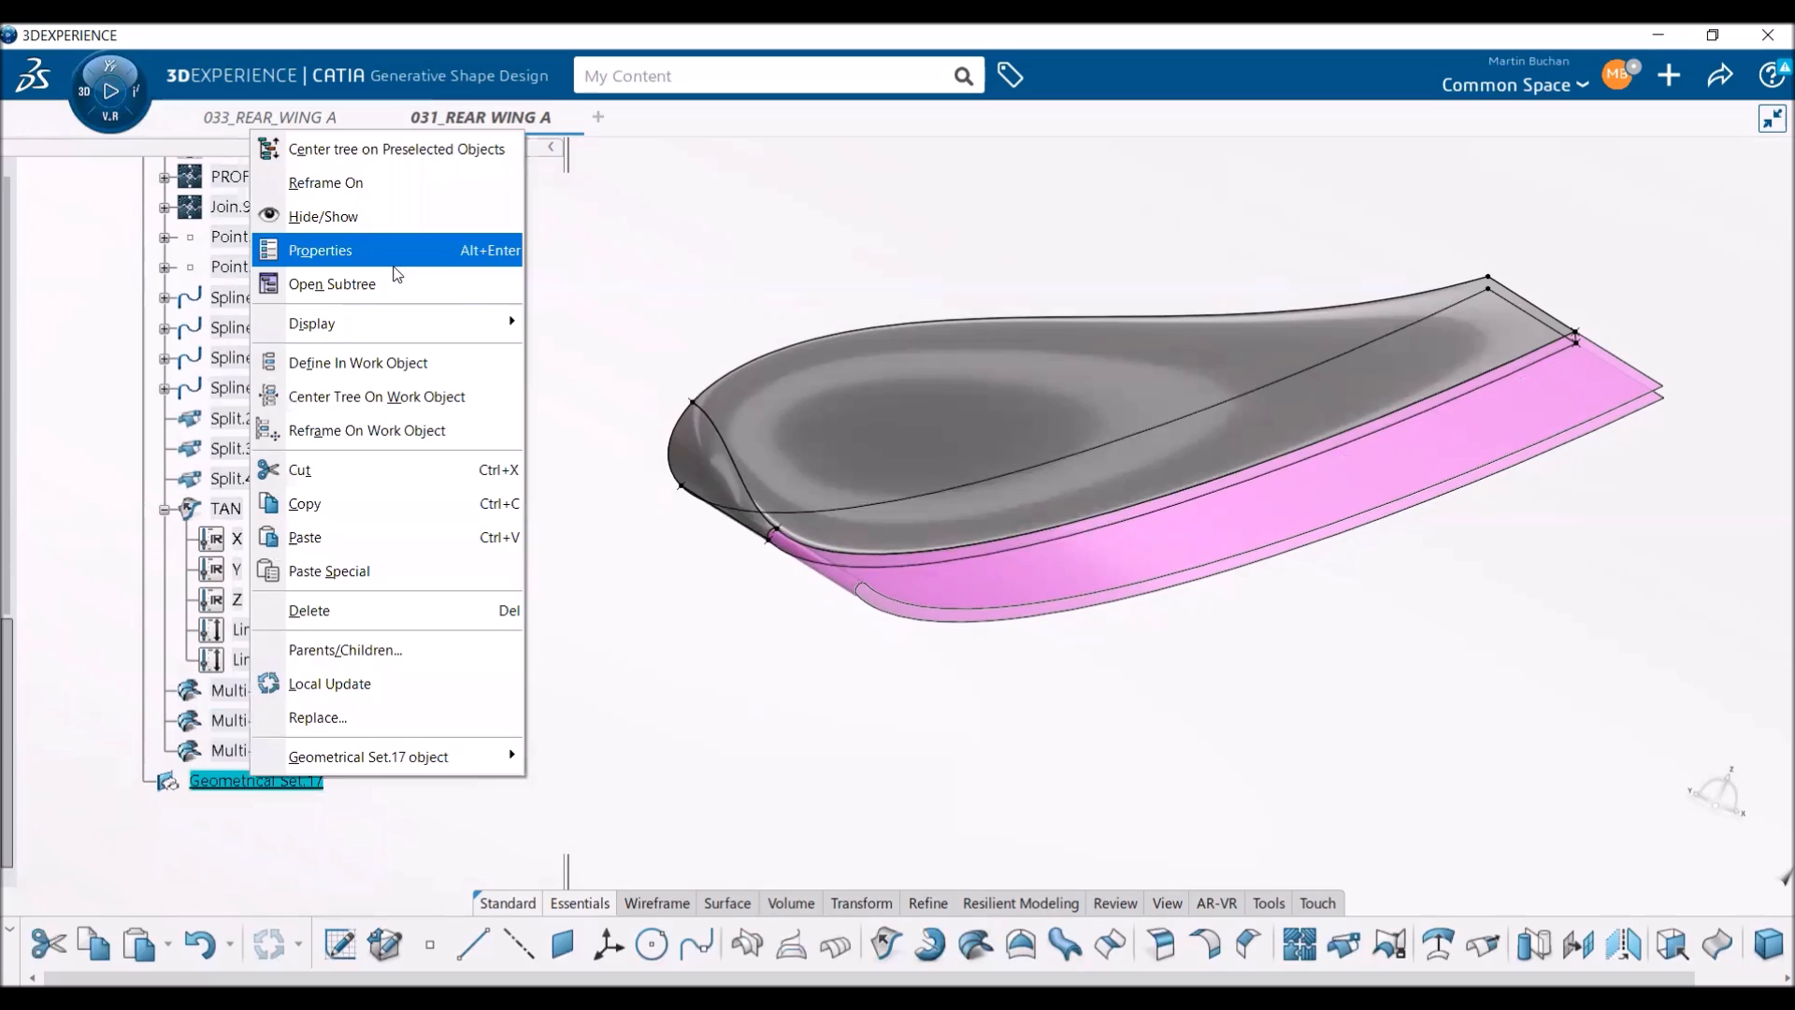
pyautogui.click(394, 263)
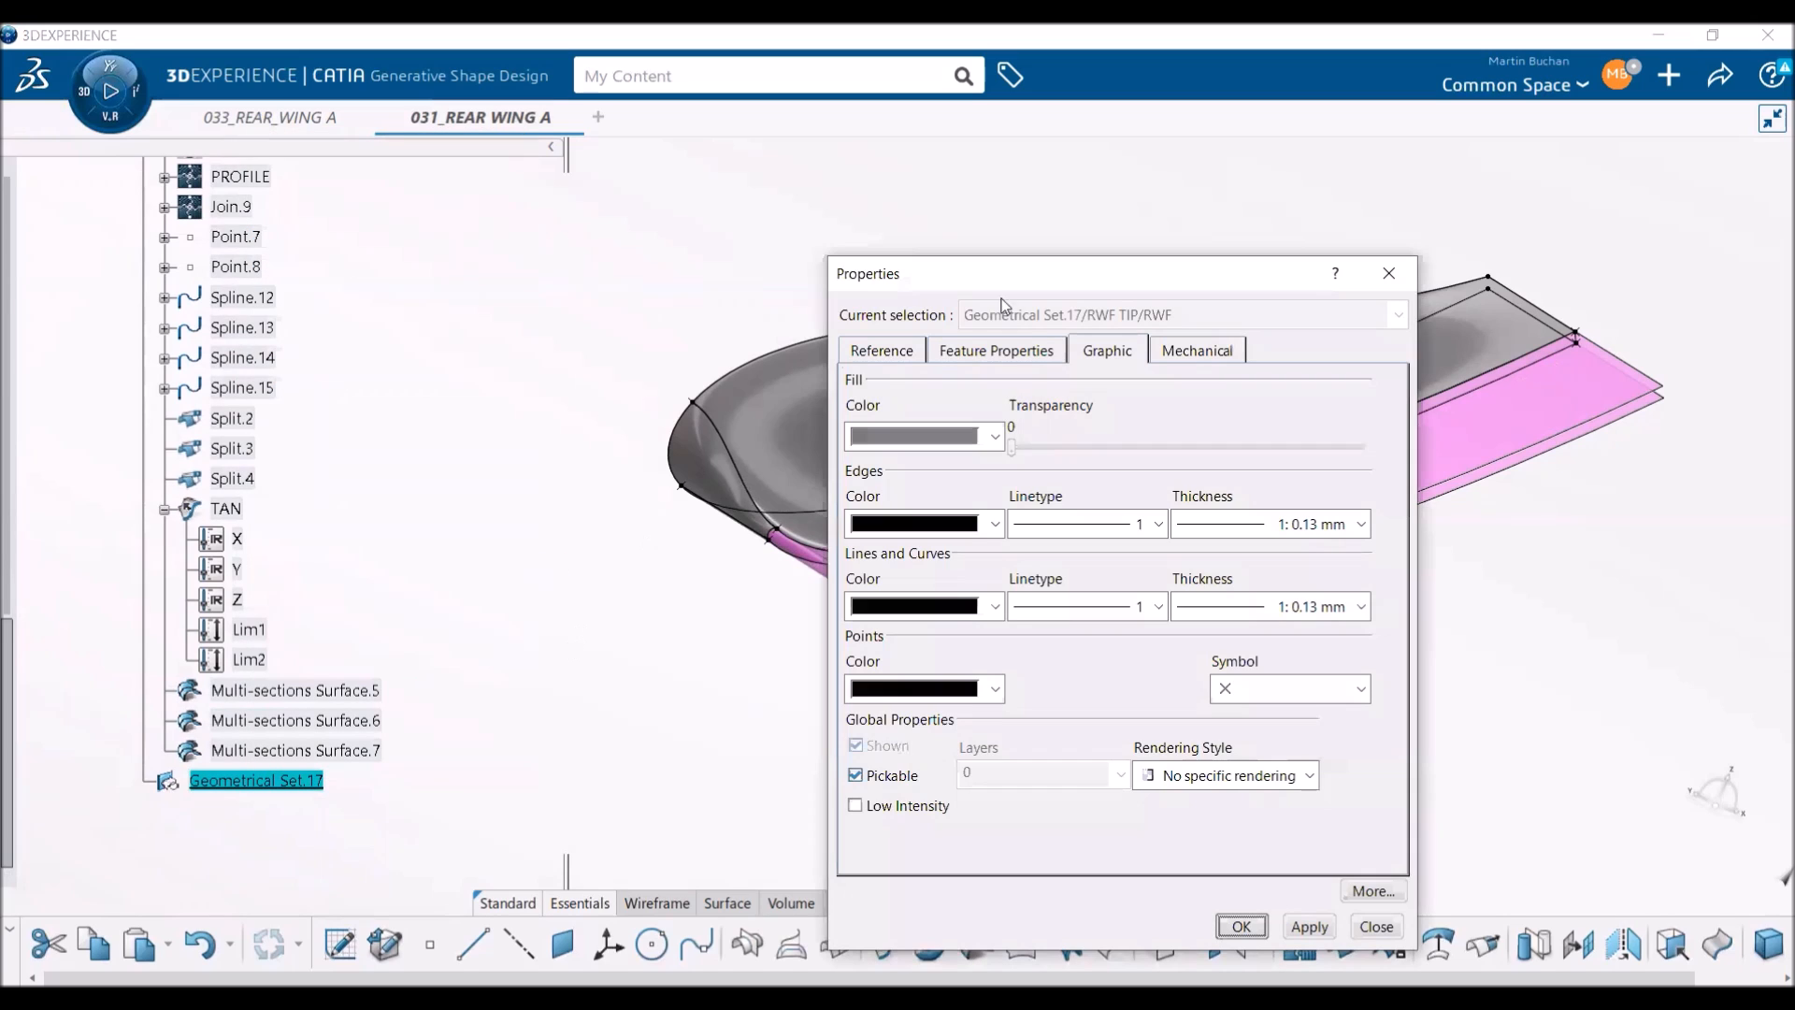
pyautogui.click(1009, 352)
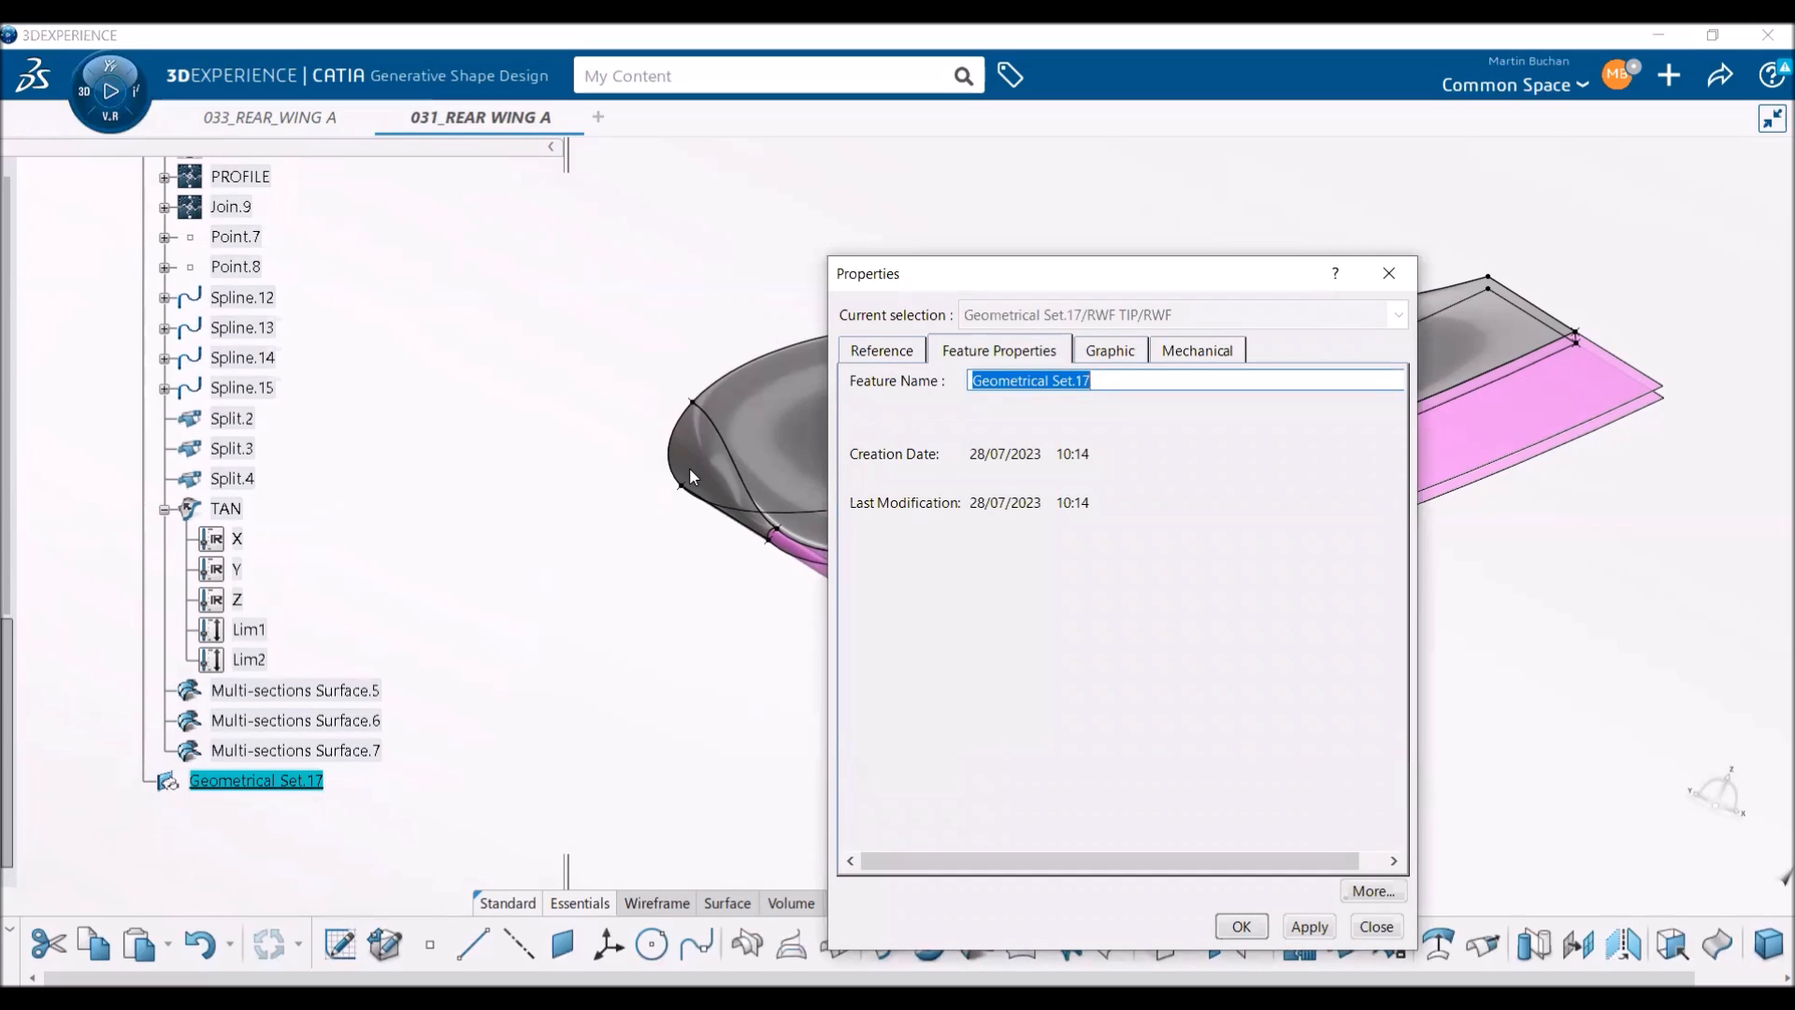
pyautogui.write('SURFACE')
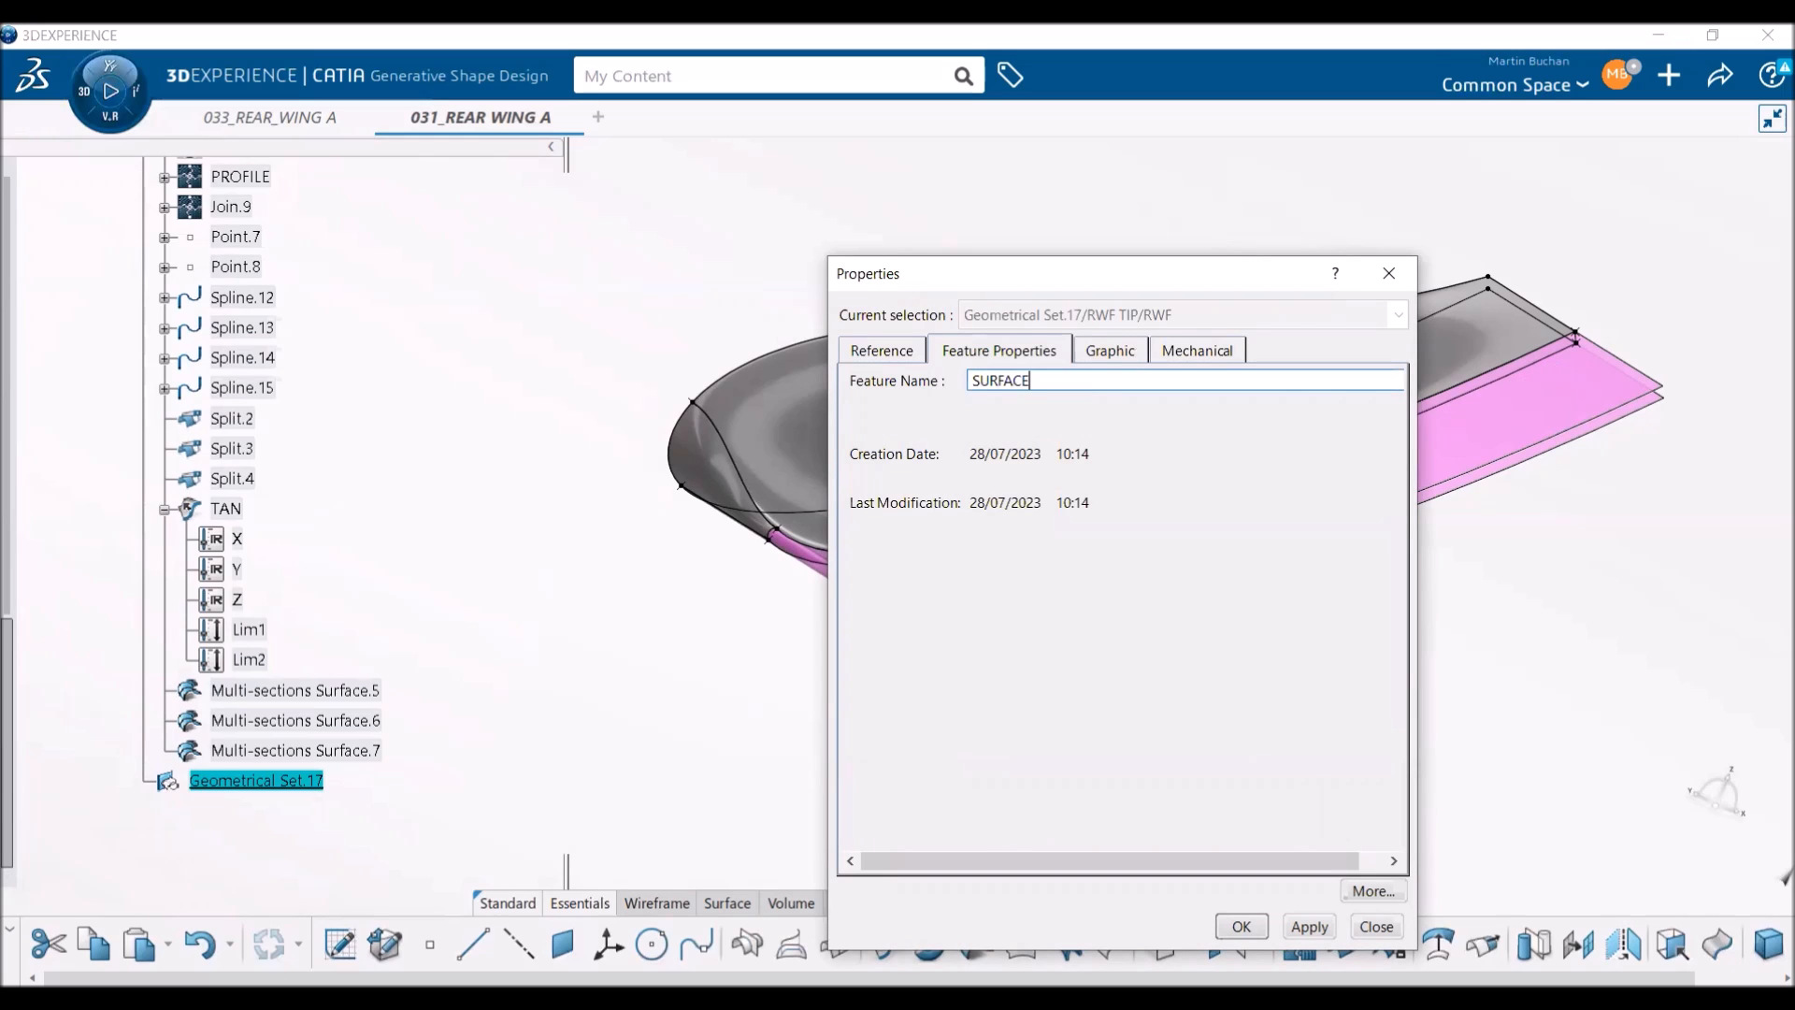
pyautogui.press('Return')
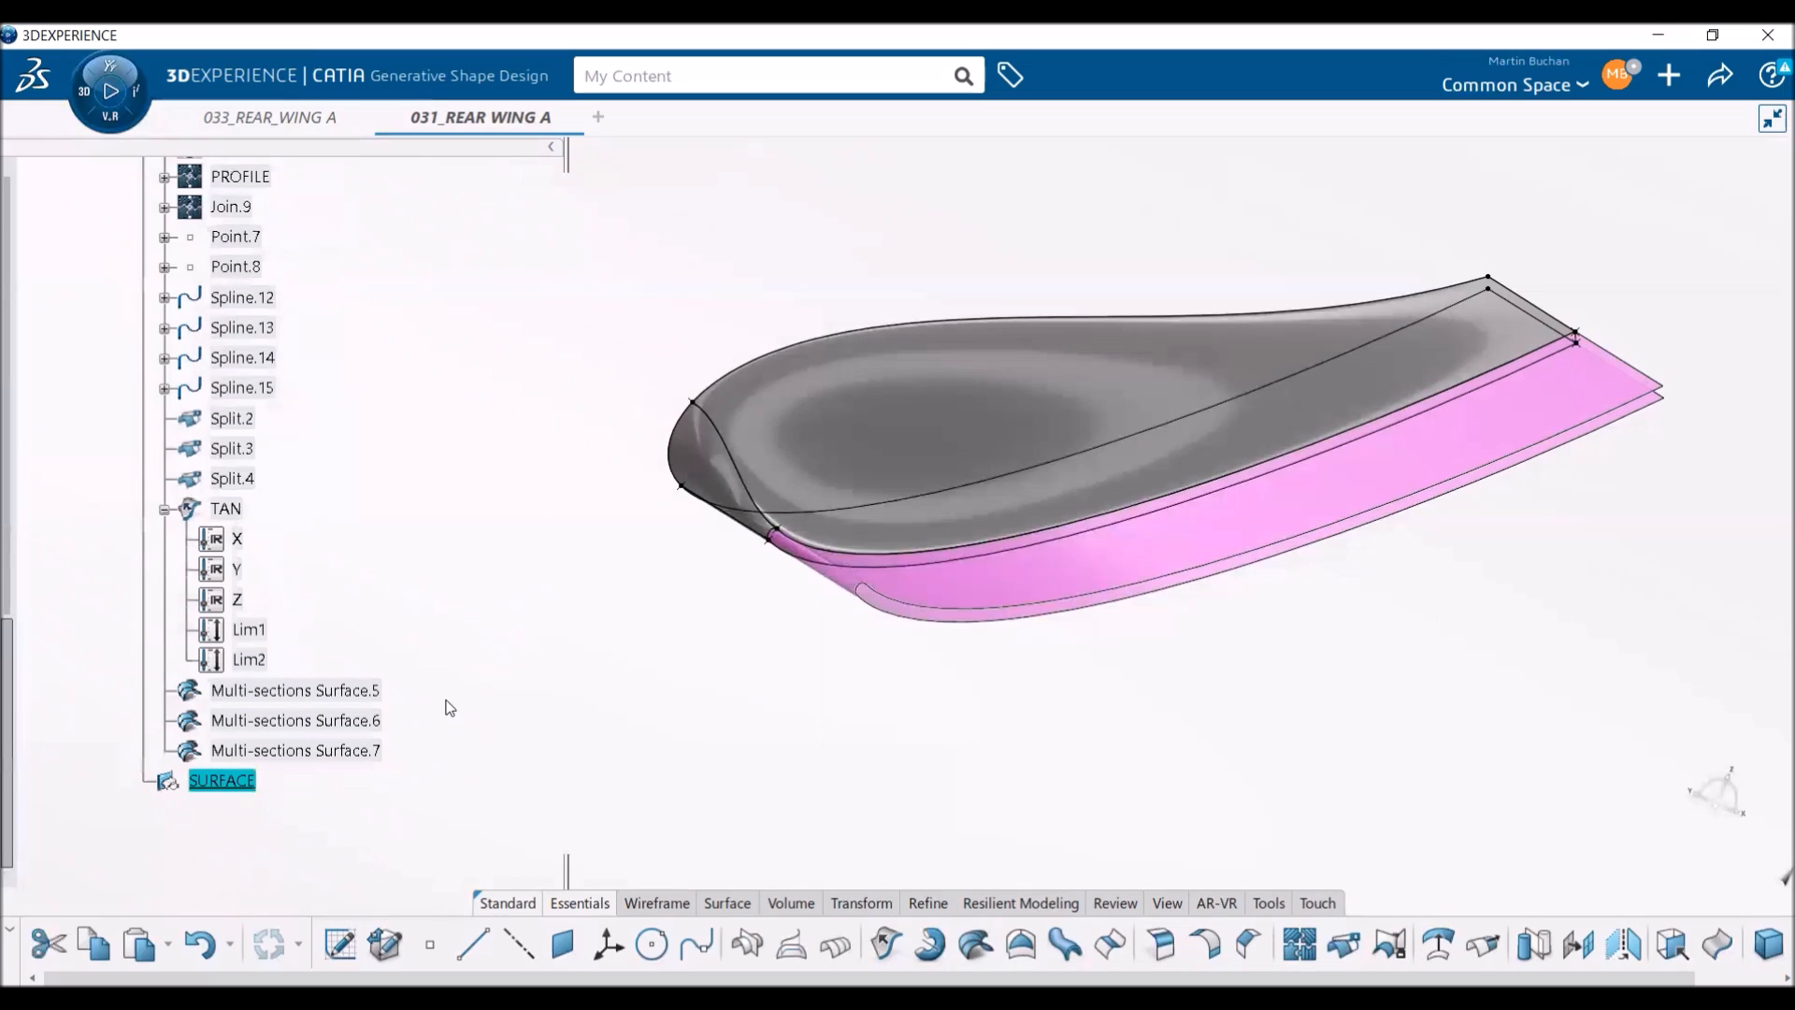
# - Move TAN and the three multi-sections surfaces from WIREFRAME into the new SURFACE geometrical set of RWF TIP
pyautogui.click(166, 510)
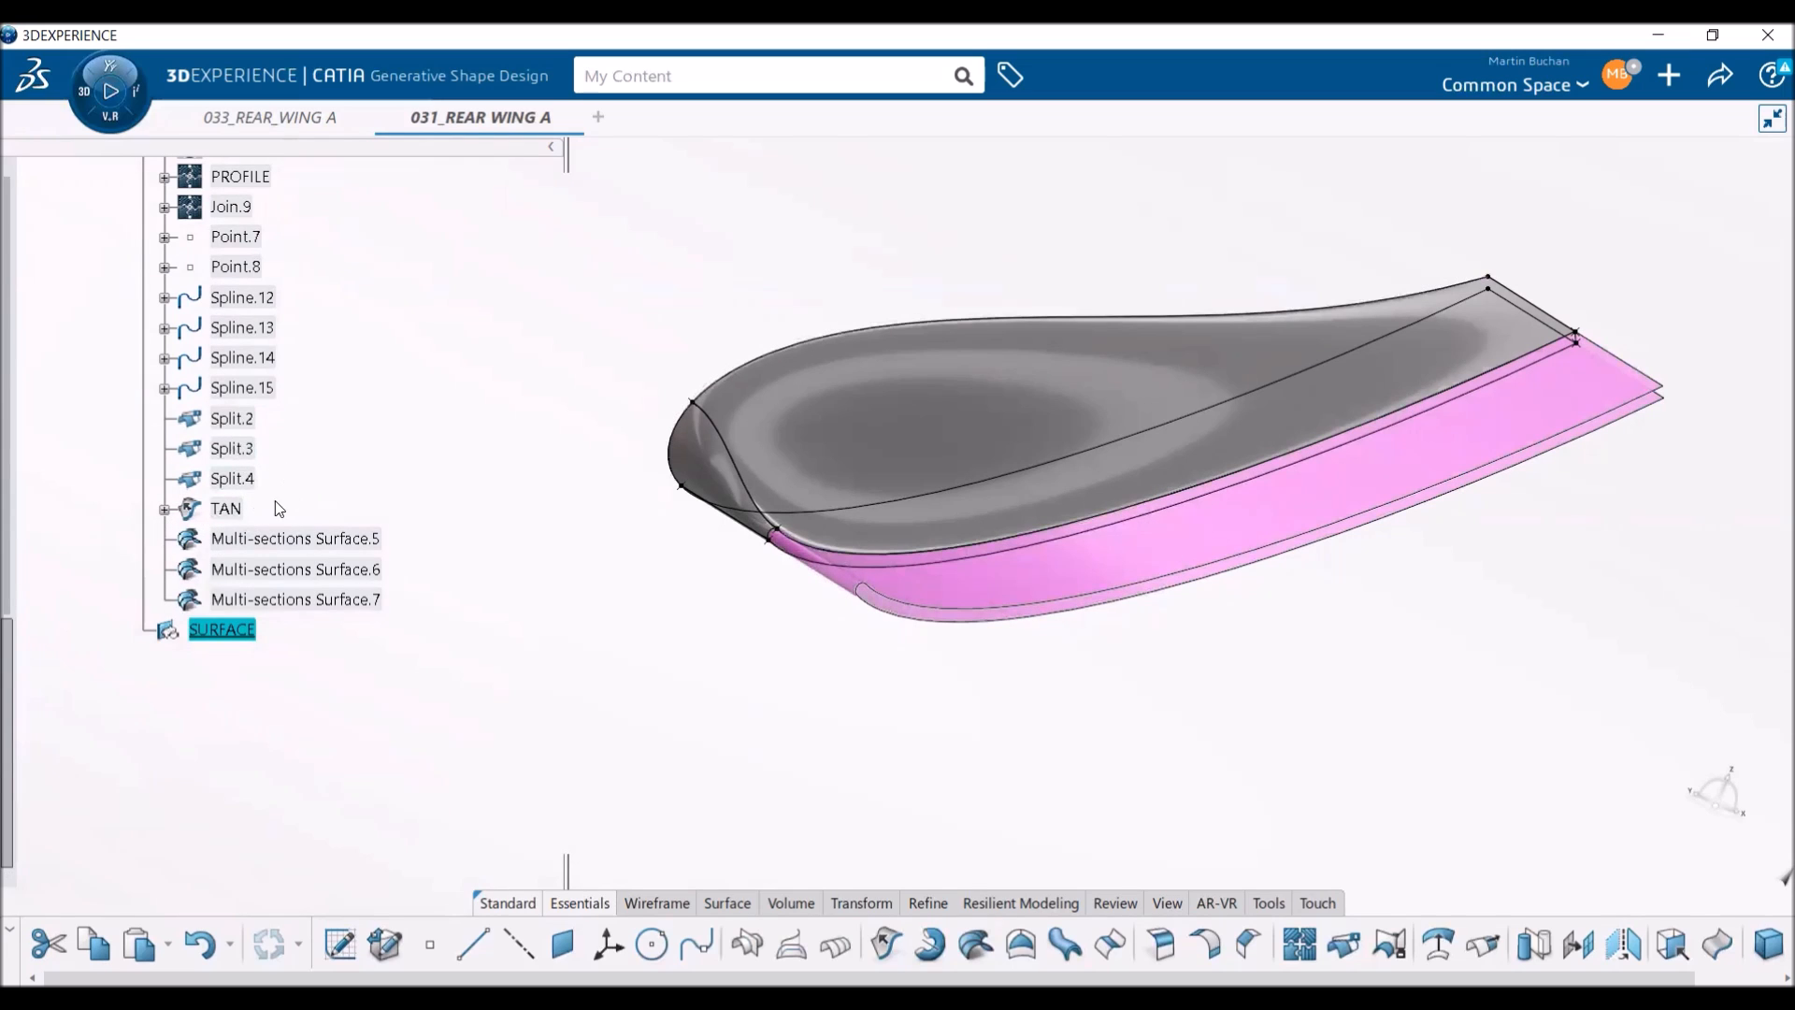
pyautogui.click(248, 511)
pyautogui.keyDown('shift'); pyautogui.click(270, 599); pyautogui.keyUp('shift')
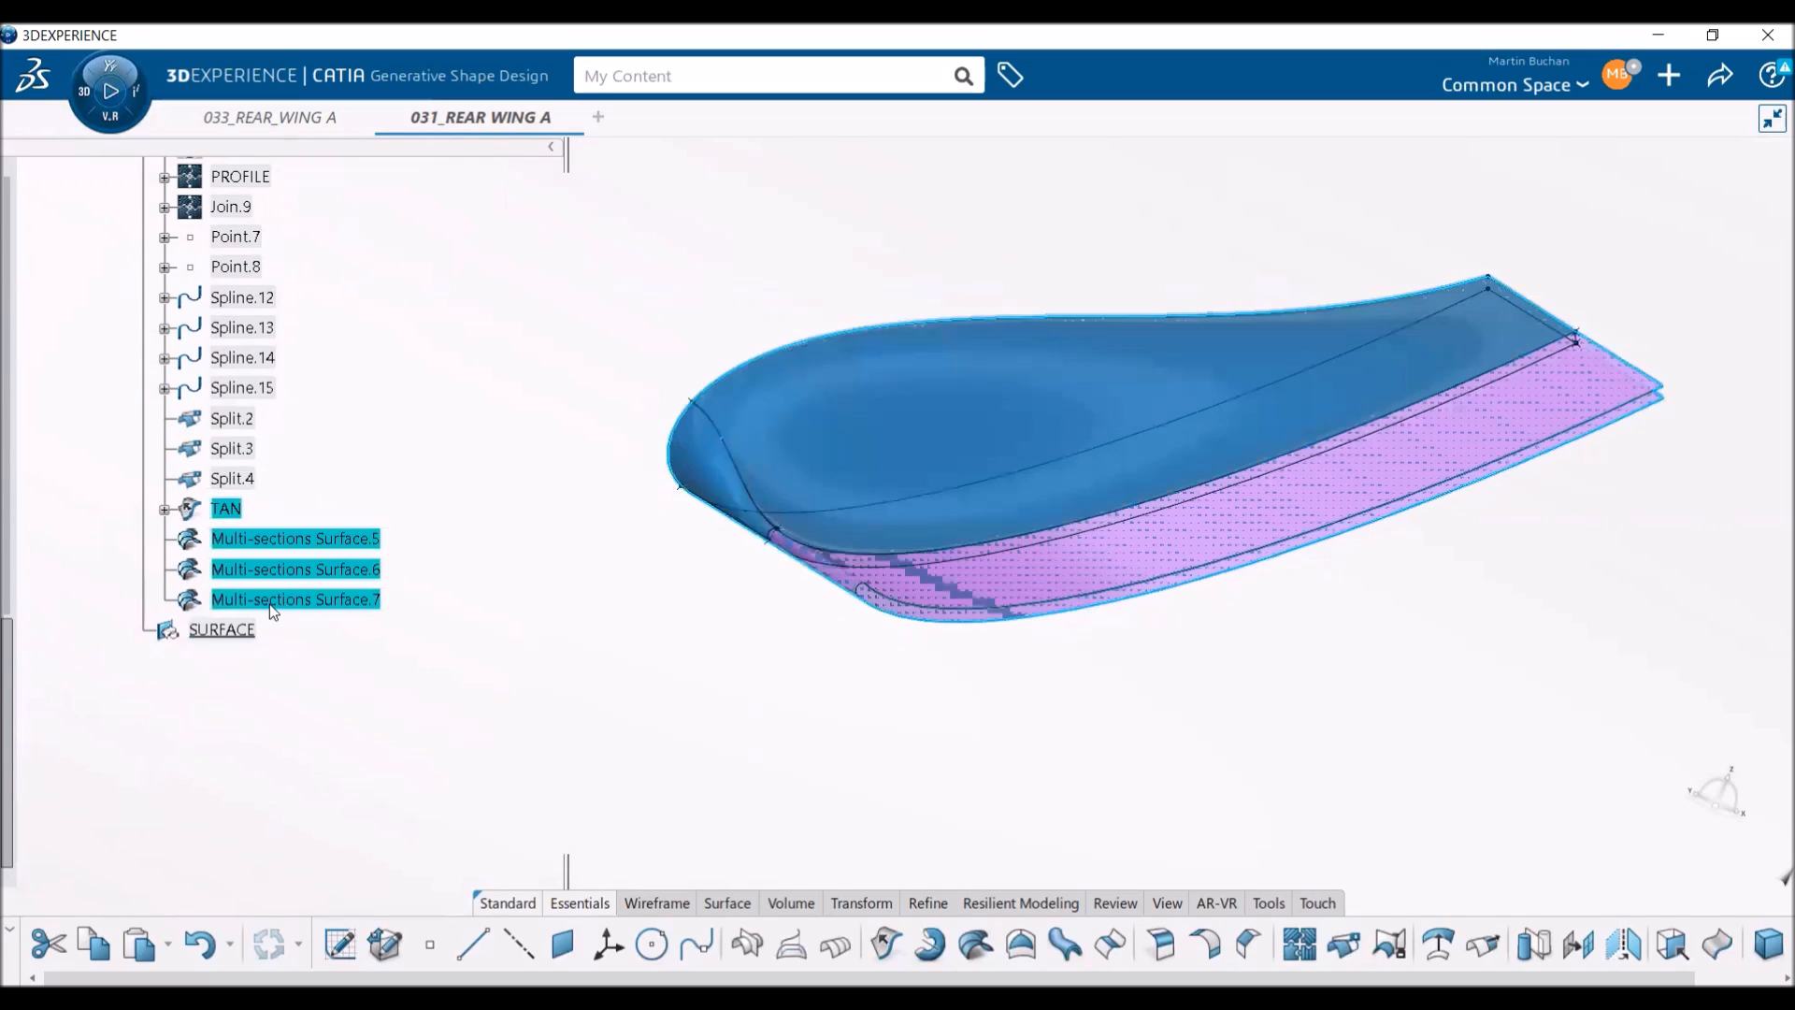
pyautogui.rightClick(269, 600)
pyautogui.moveTo(504, 969)
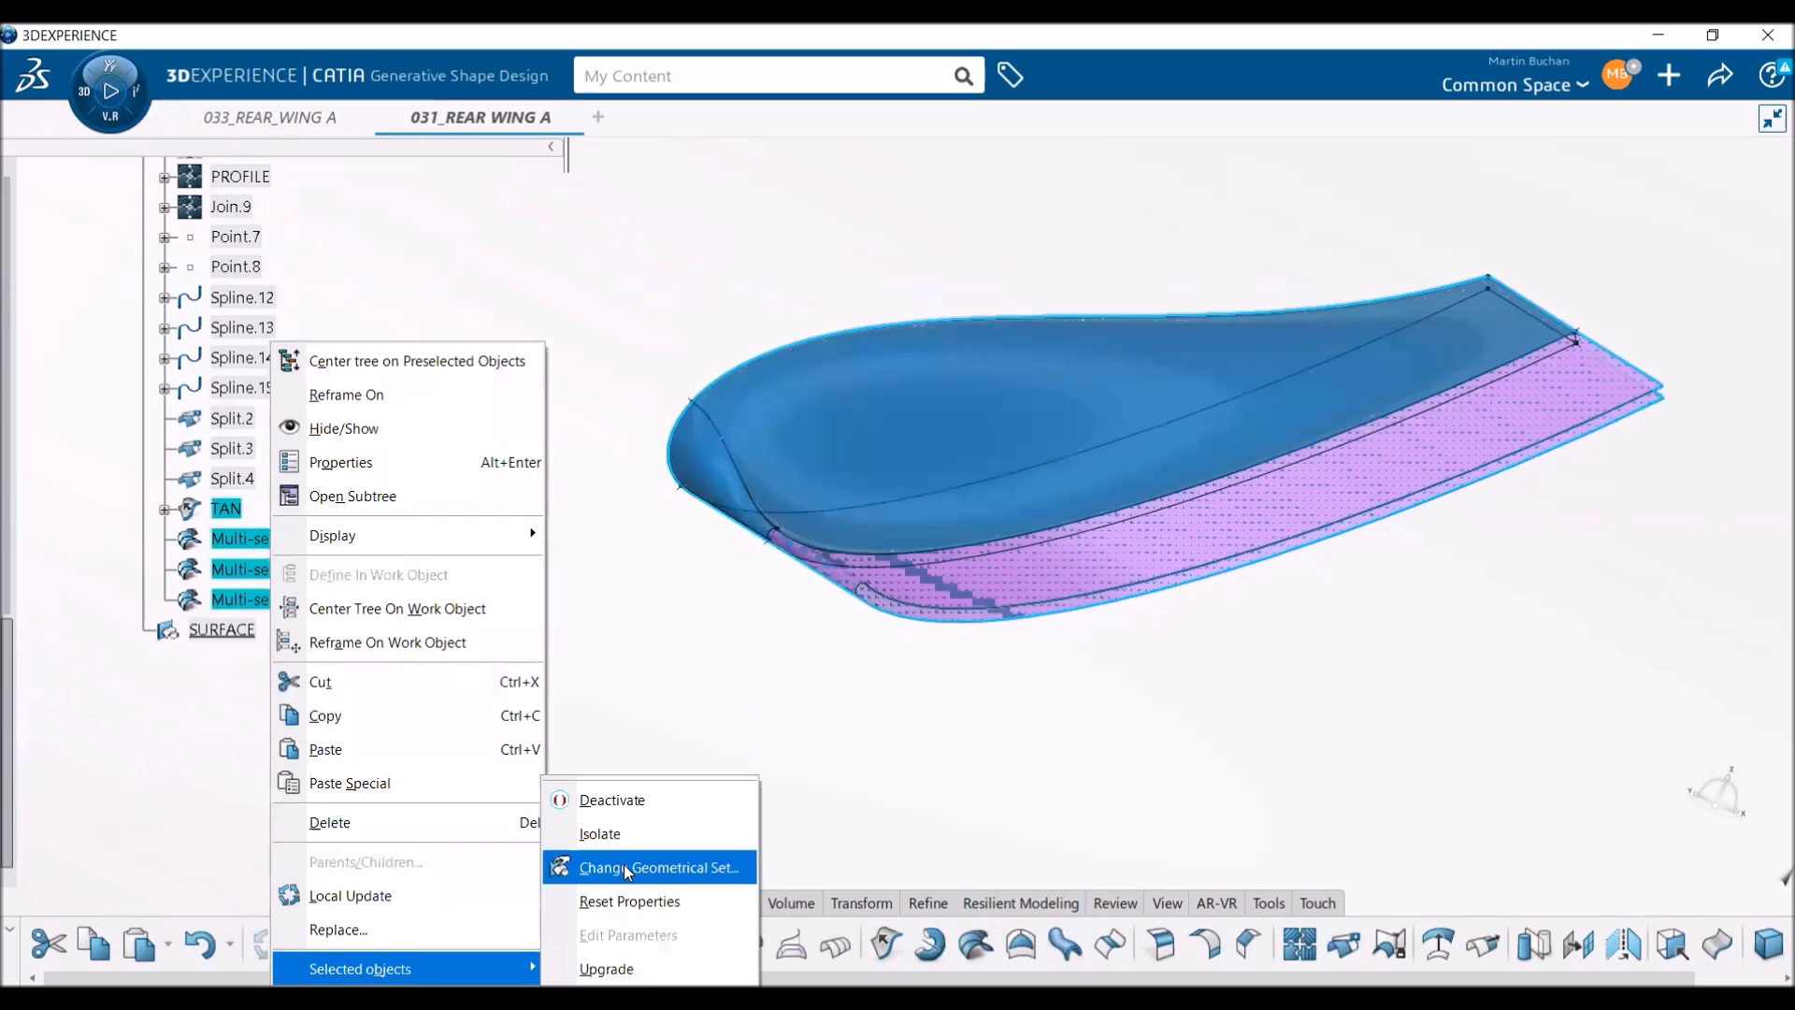
pyautogui.click(248, 640)
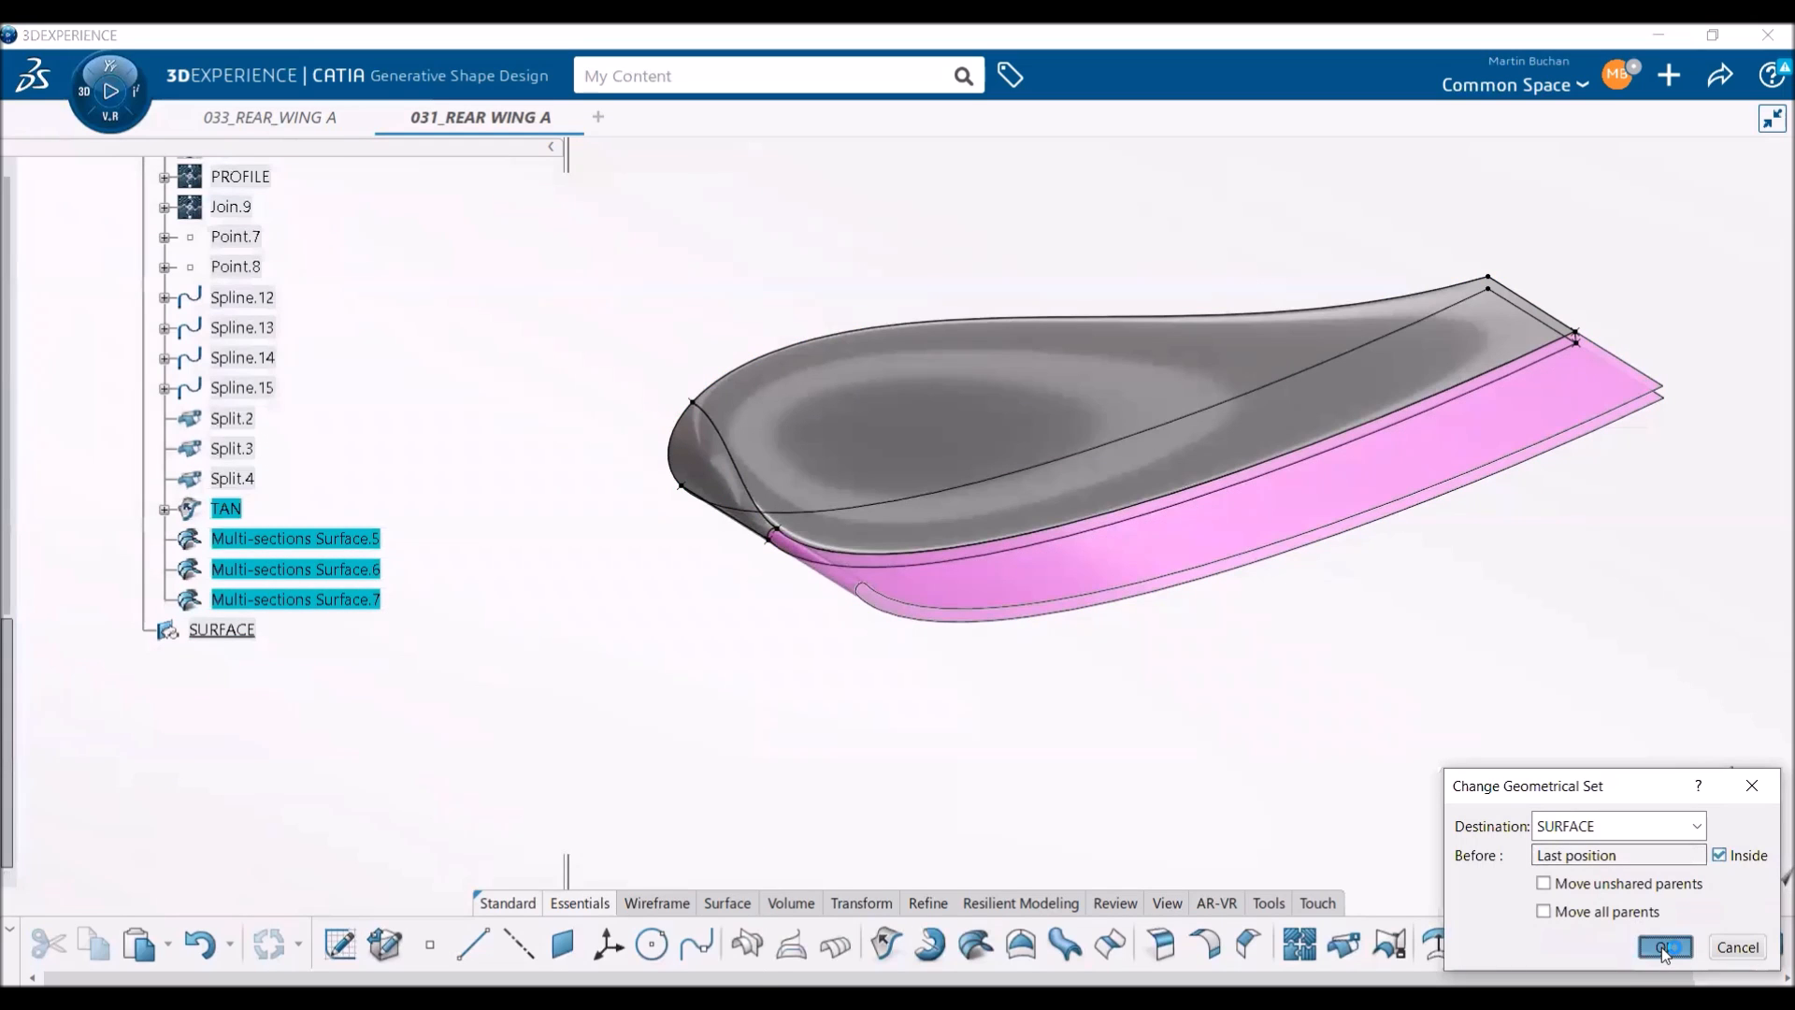
pyautogui.click(1666, 947)
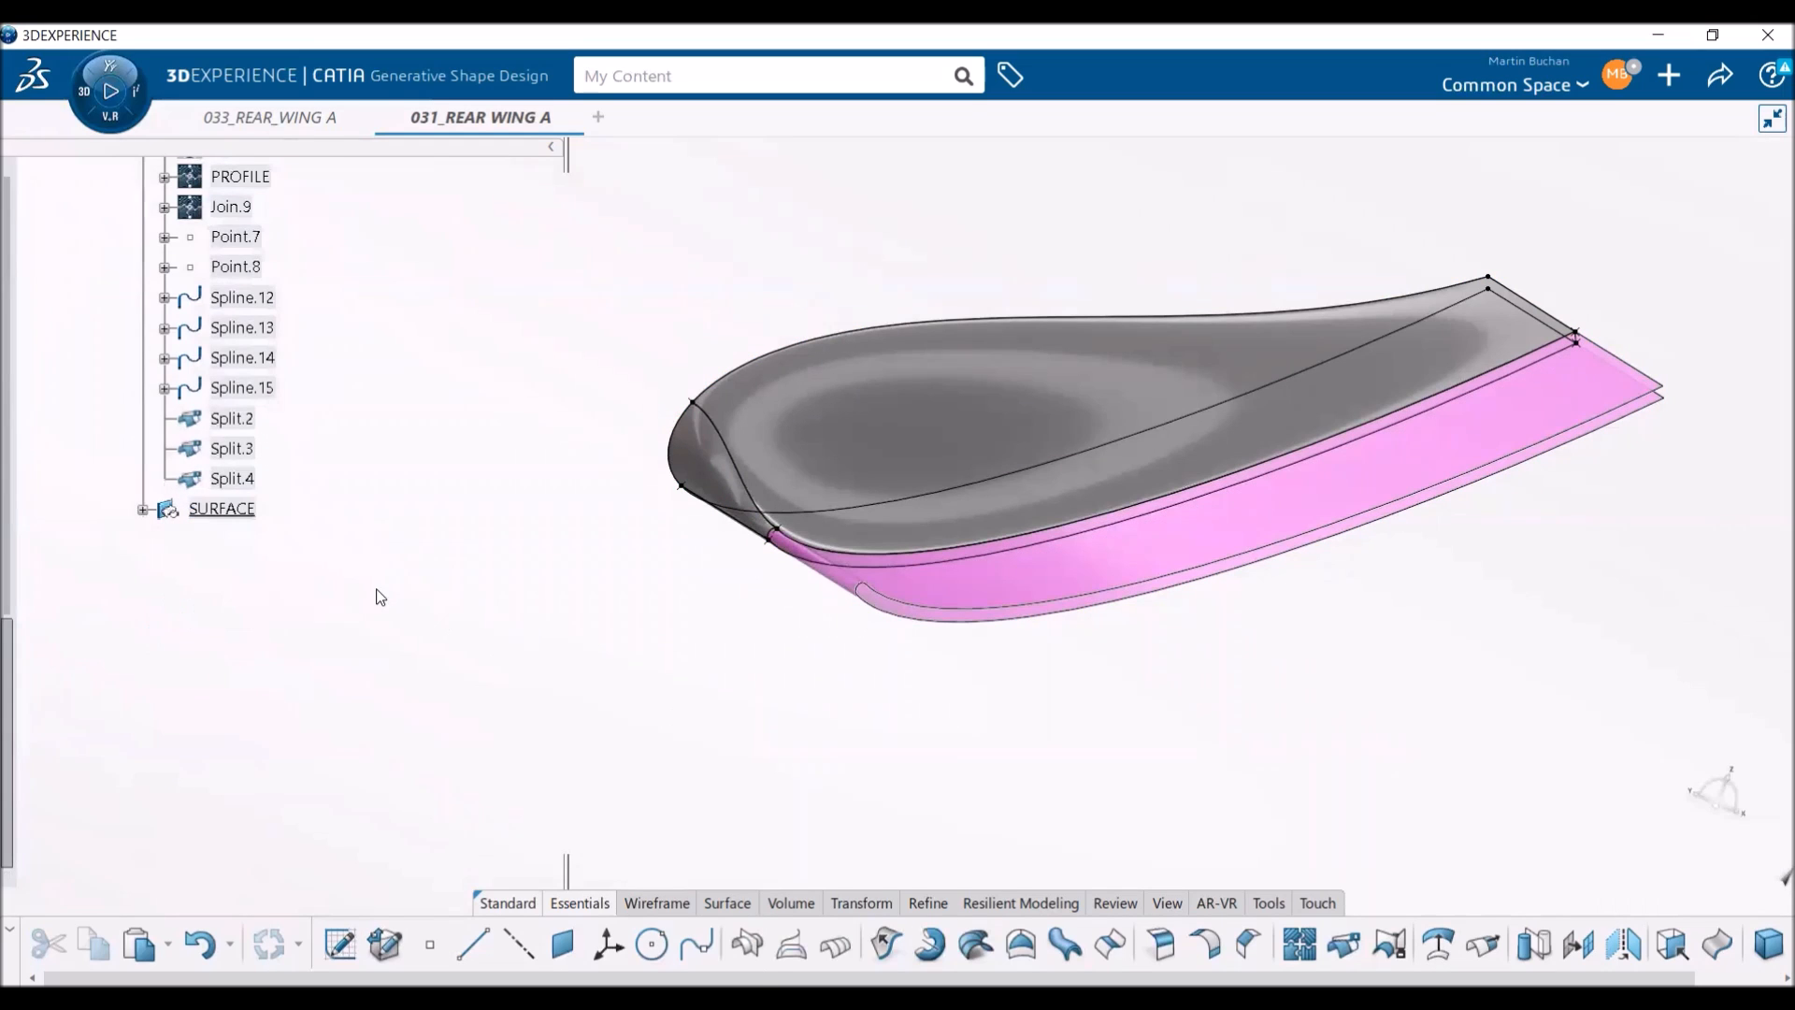
# - Rename Multi-sections Surface.5 in the RWF TIP SURFACE set as UPR
pyautogui.click(143, 511)
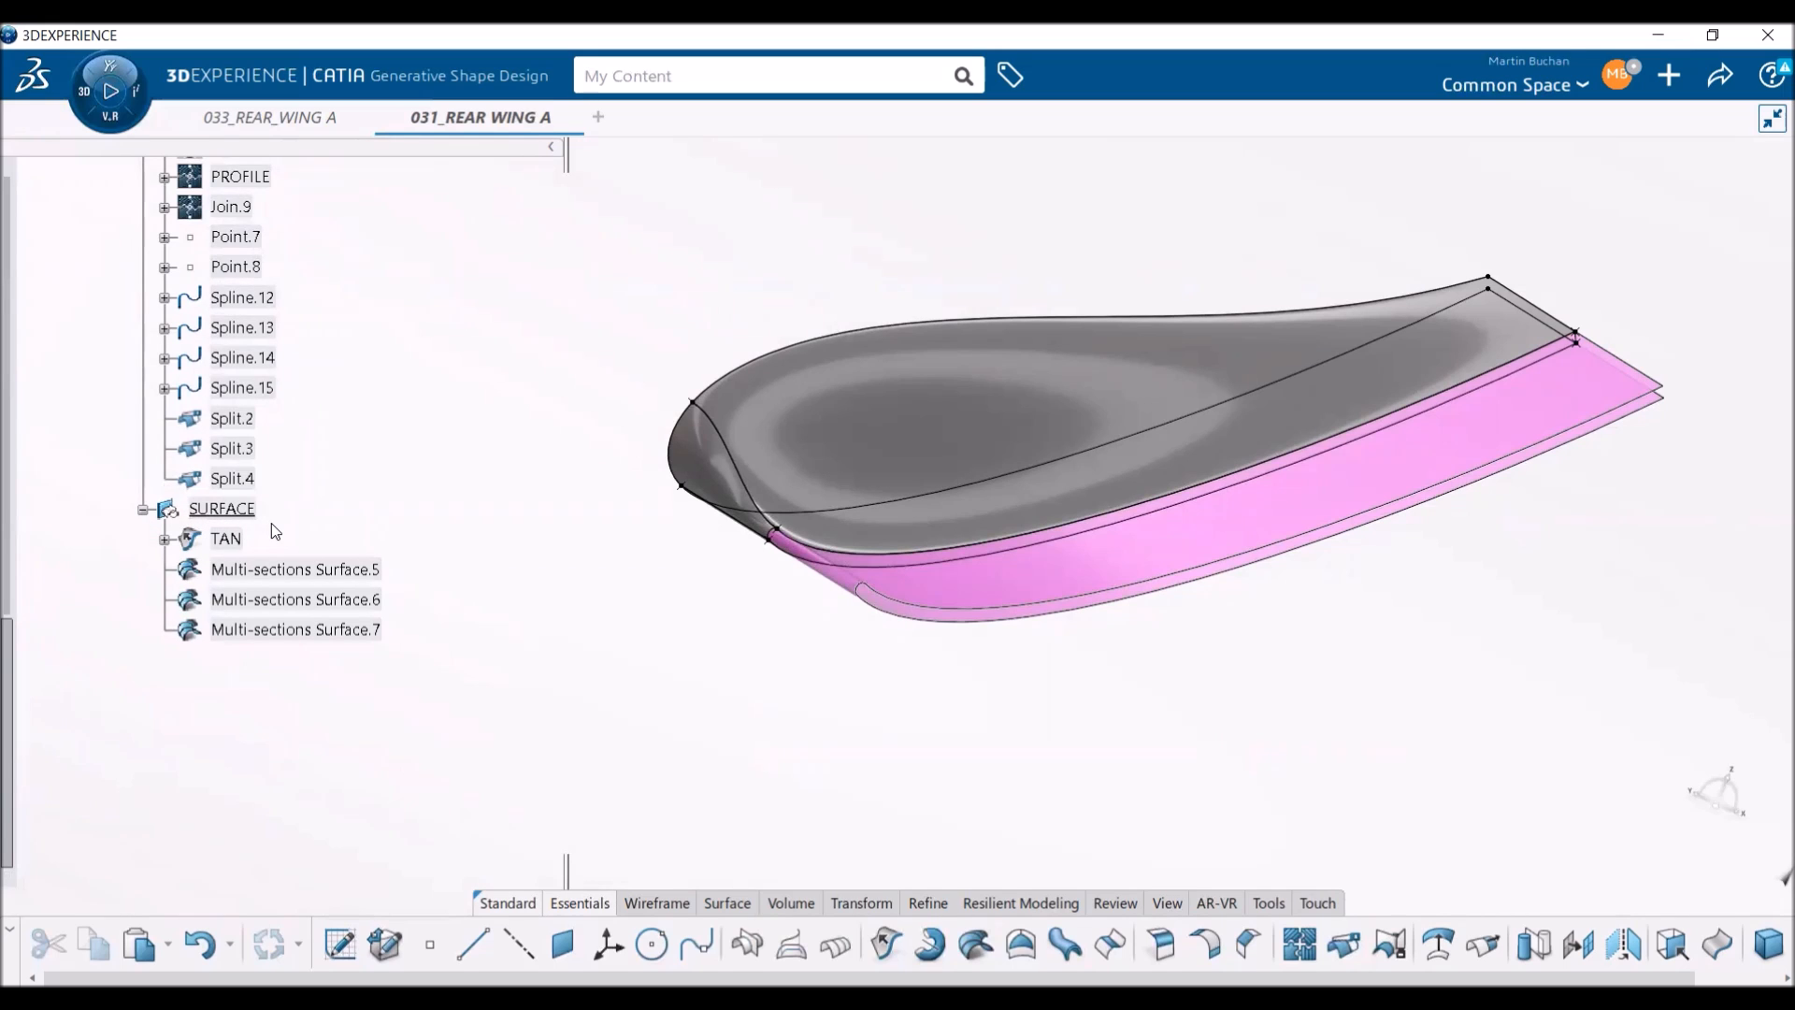
pyautogui.click(264, 570)
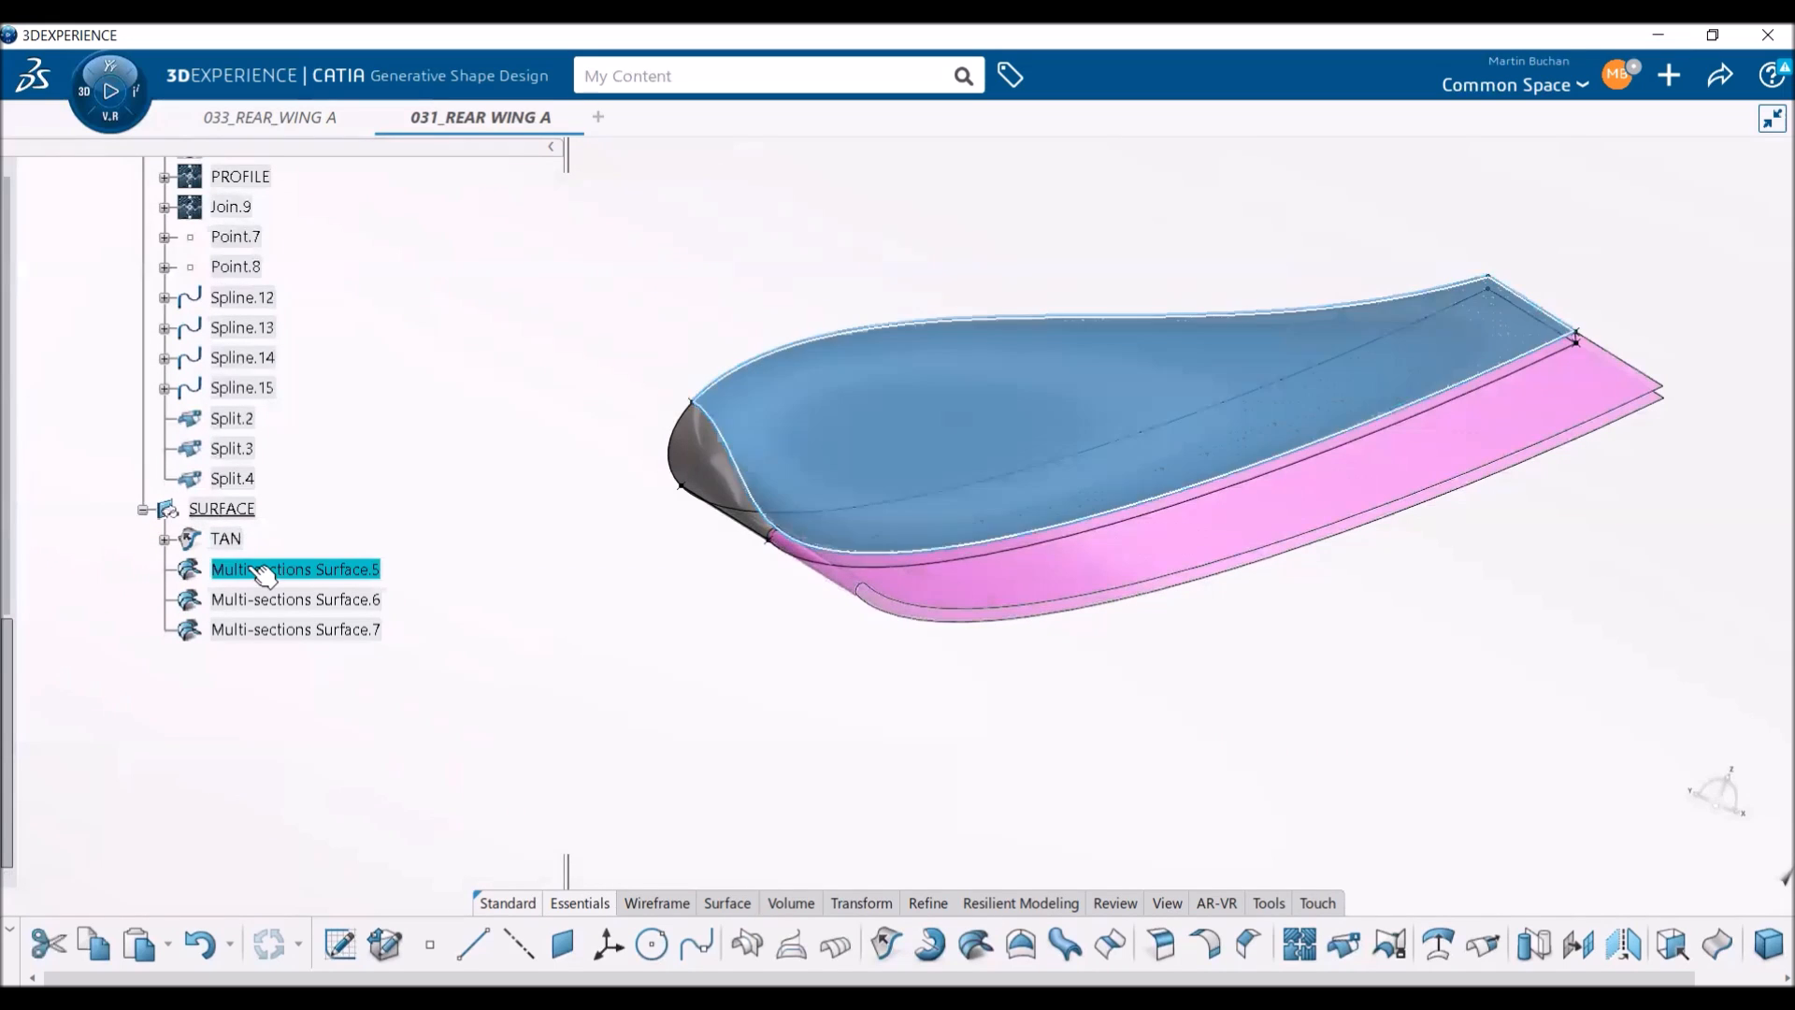
pyautogui.rightClick(254, 572)
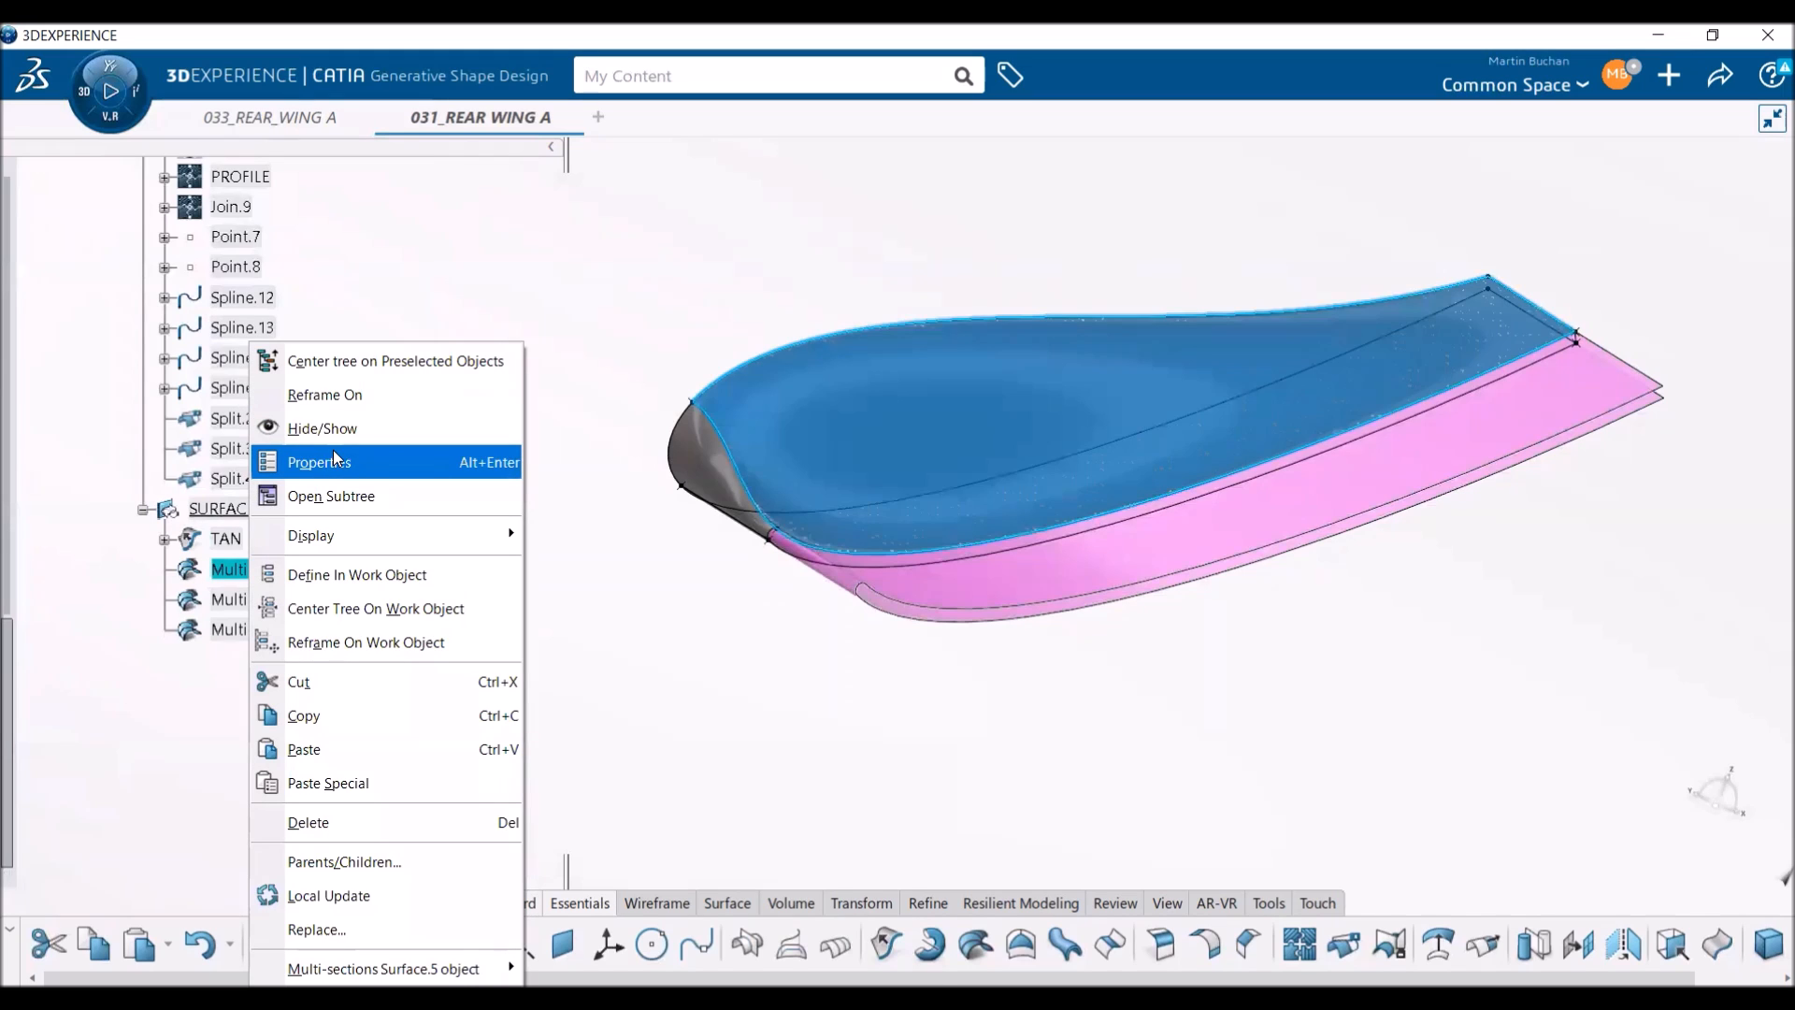
pyautogui.click(318, 462)
pyautogui.write('U')
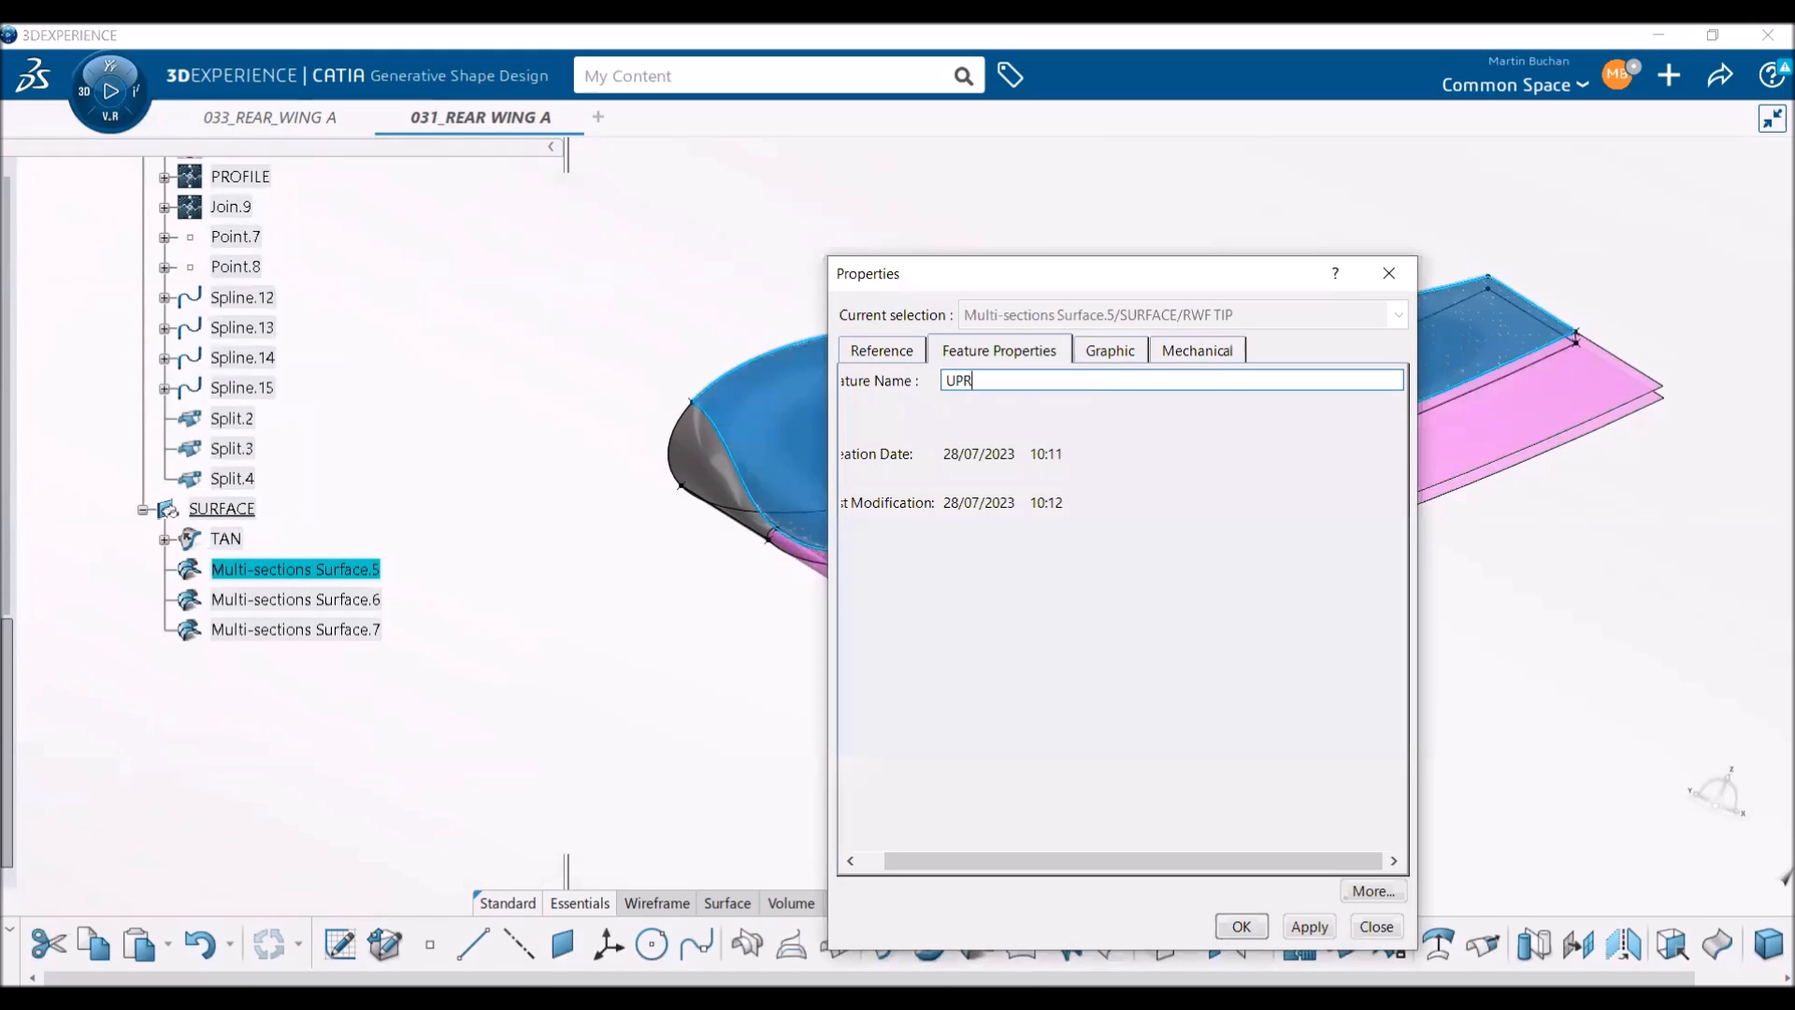
pyautogui.write('PR')
pyautogui.press('Return')
# - Rename Multi-sections Surface.6 as LWR
pyautogui.click(322, 598)
pyautogui.rightClick(320, 598)
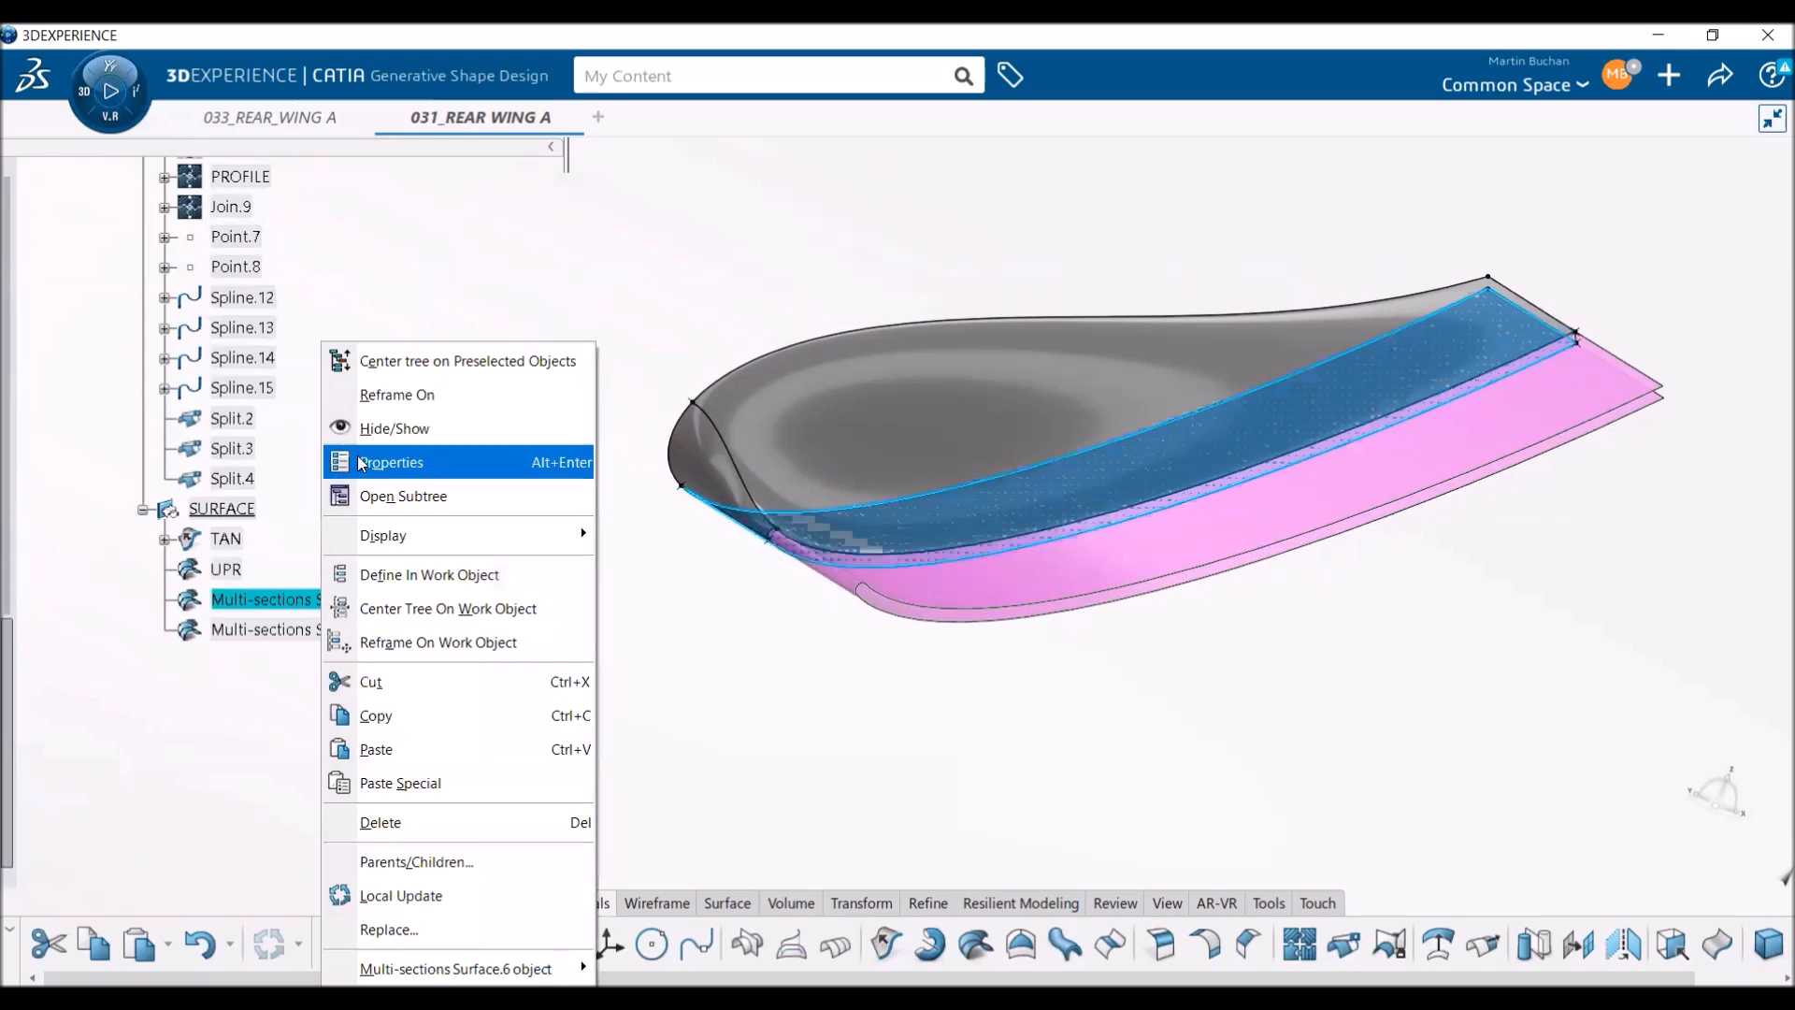
pyautogui.click(362, 462)
pyautogui.write('LWR')
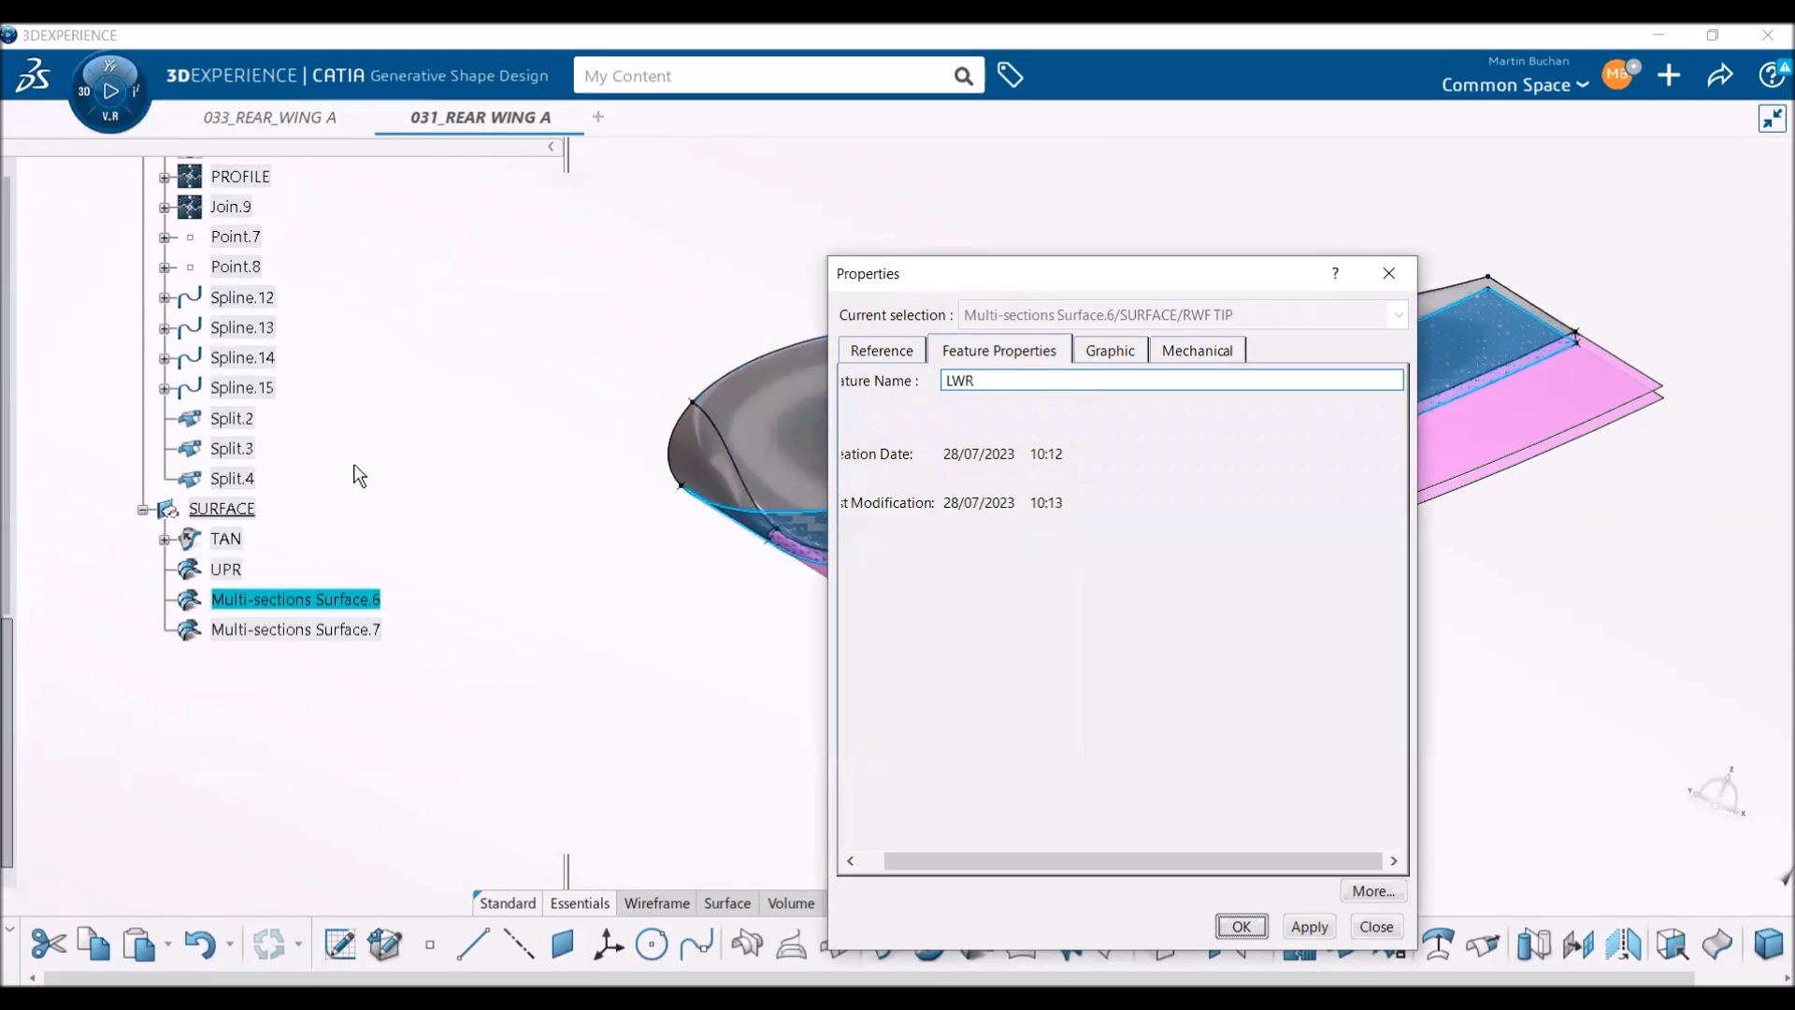
pyautogui.press('Return')
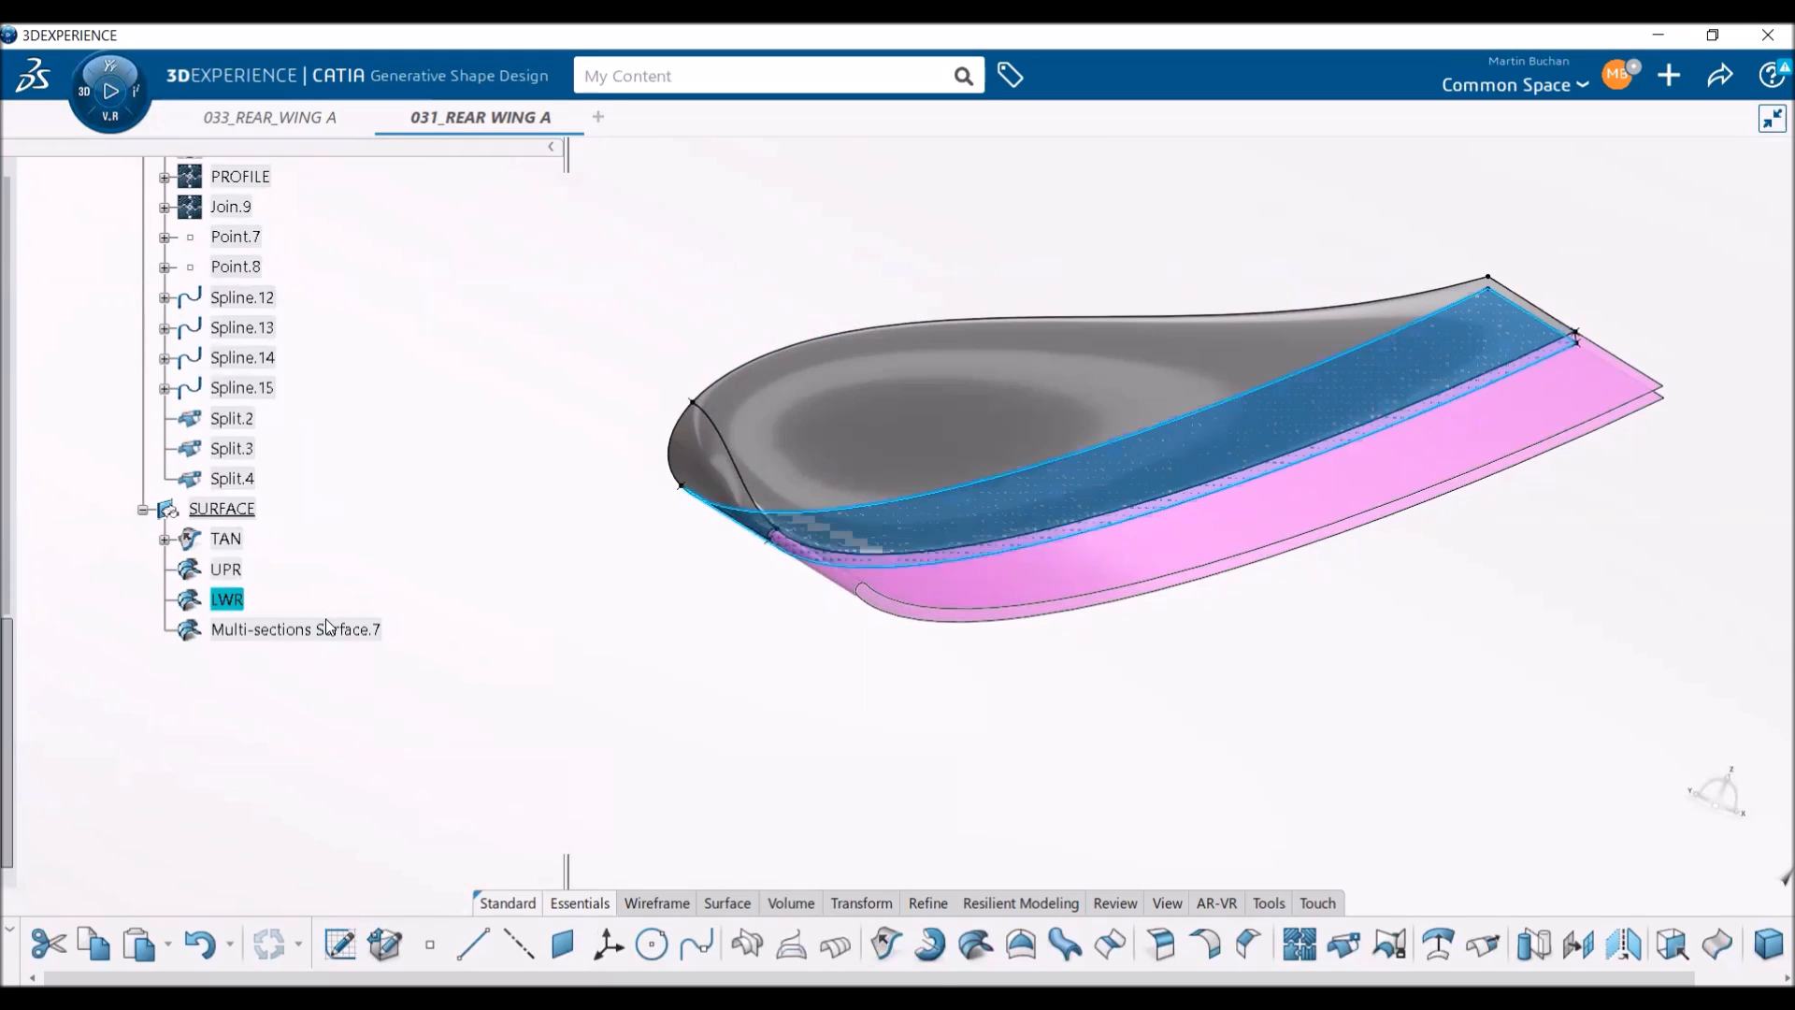
# - Rename the leading-edge surface, Multi-sections Surface.7, as LE
pyautogui.click(323, 627)
pyautogui.rightClick(323, 626)
pyautogui.click(398, 464)
pyautogui.write('LE')
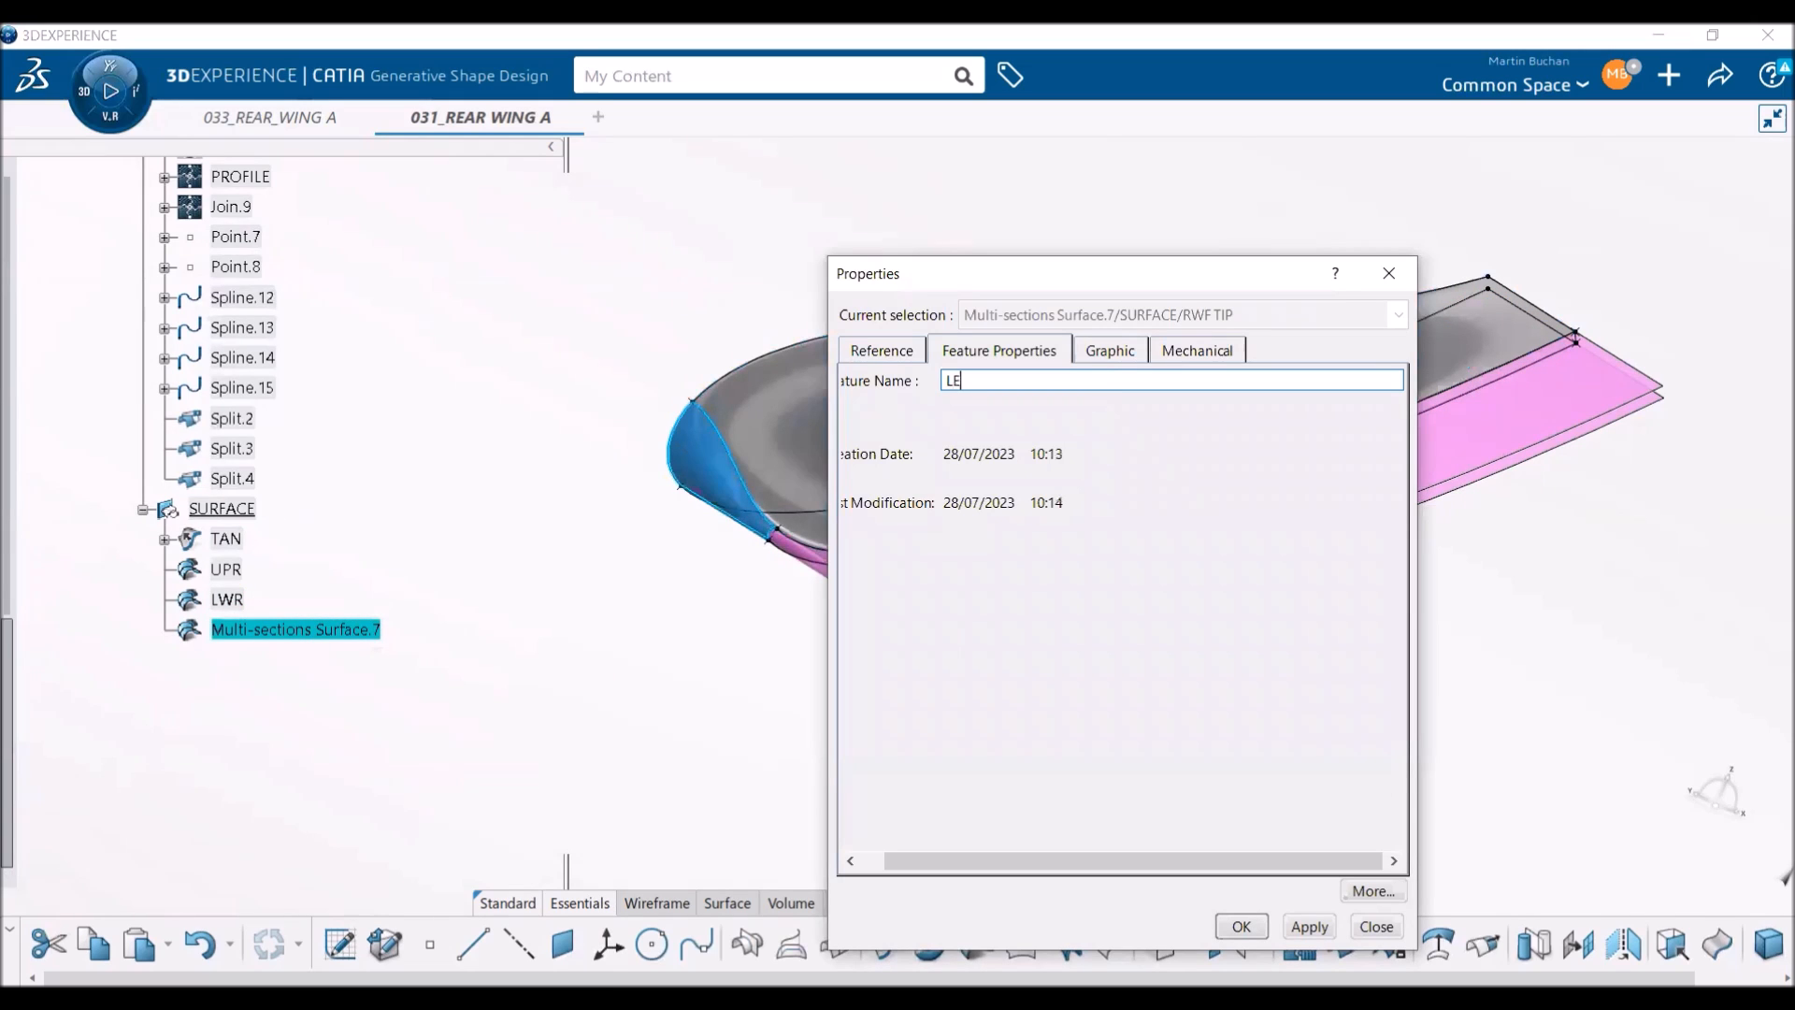
pyautogui.press('Return')
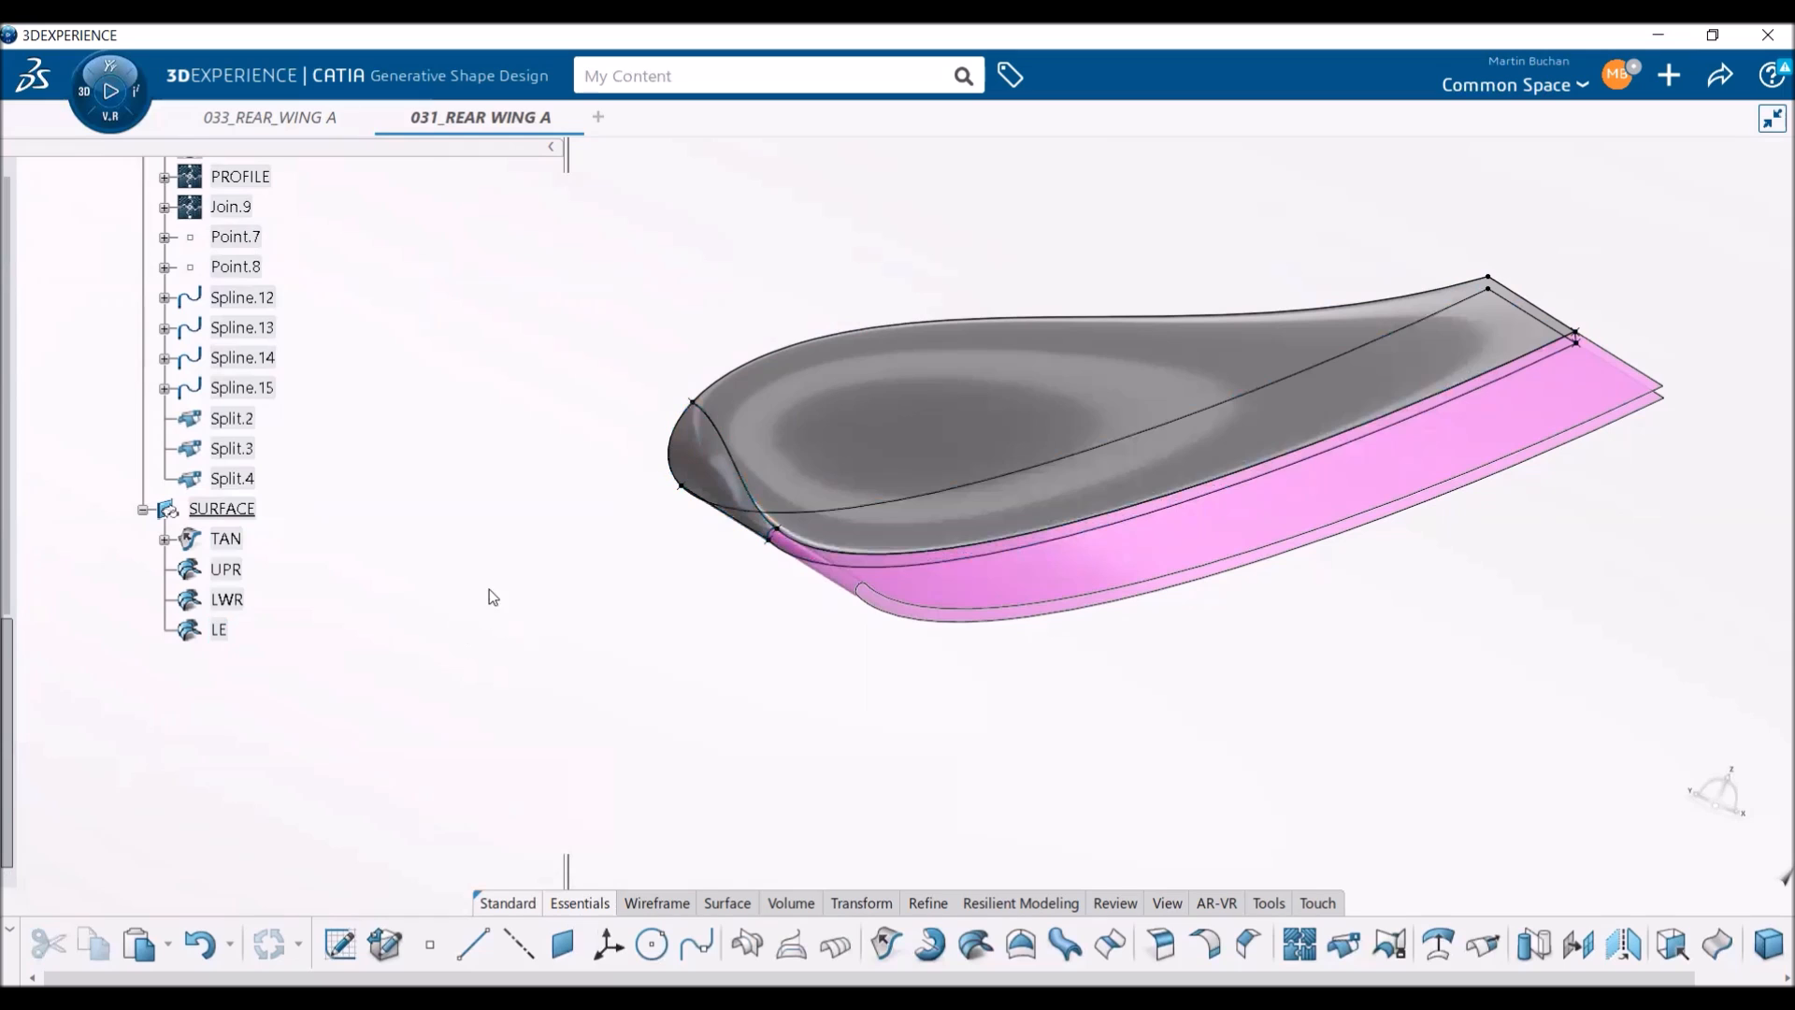
# - Hide the TAN support surface so that only the tip geometry is displayed
pyautogui.moveTo(529, 385); pyautogui.dragTo(495, 444, button='middle')
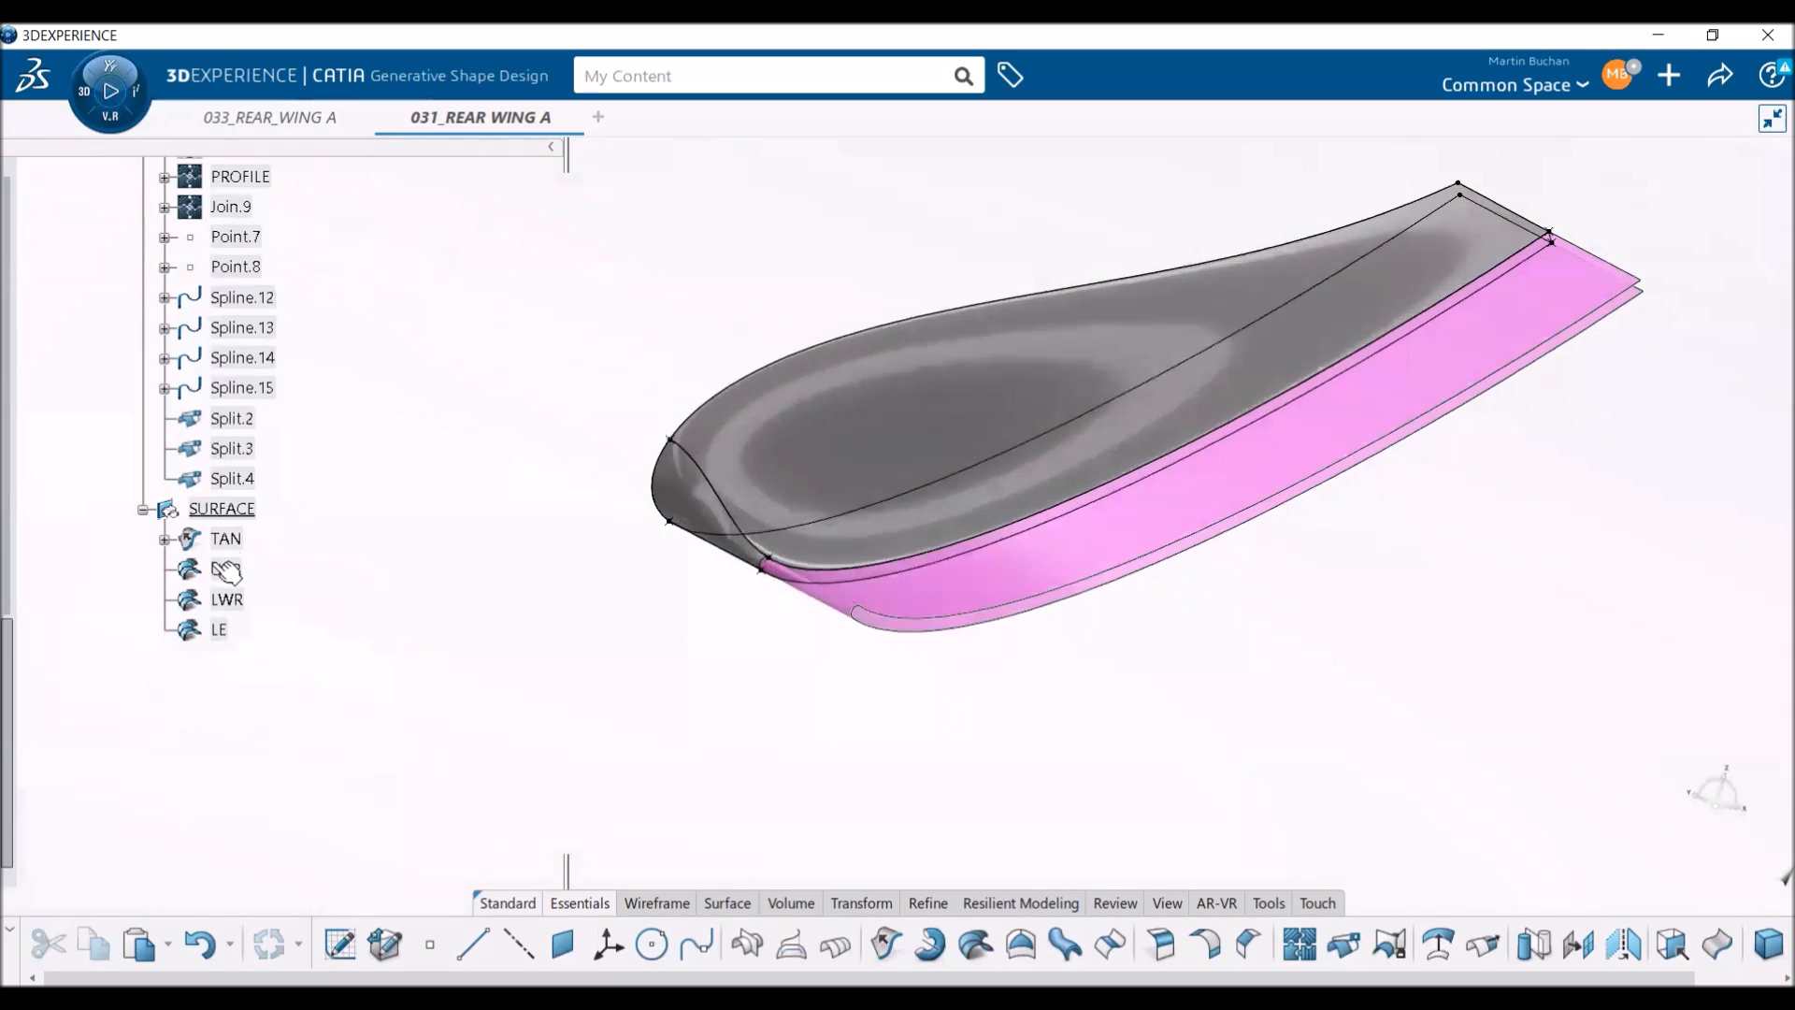
pyautogui.click(226, 540)
pyautogui.rightClick(224, 541)
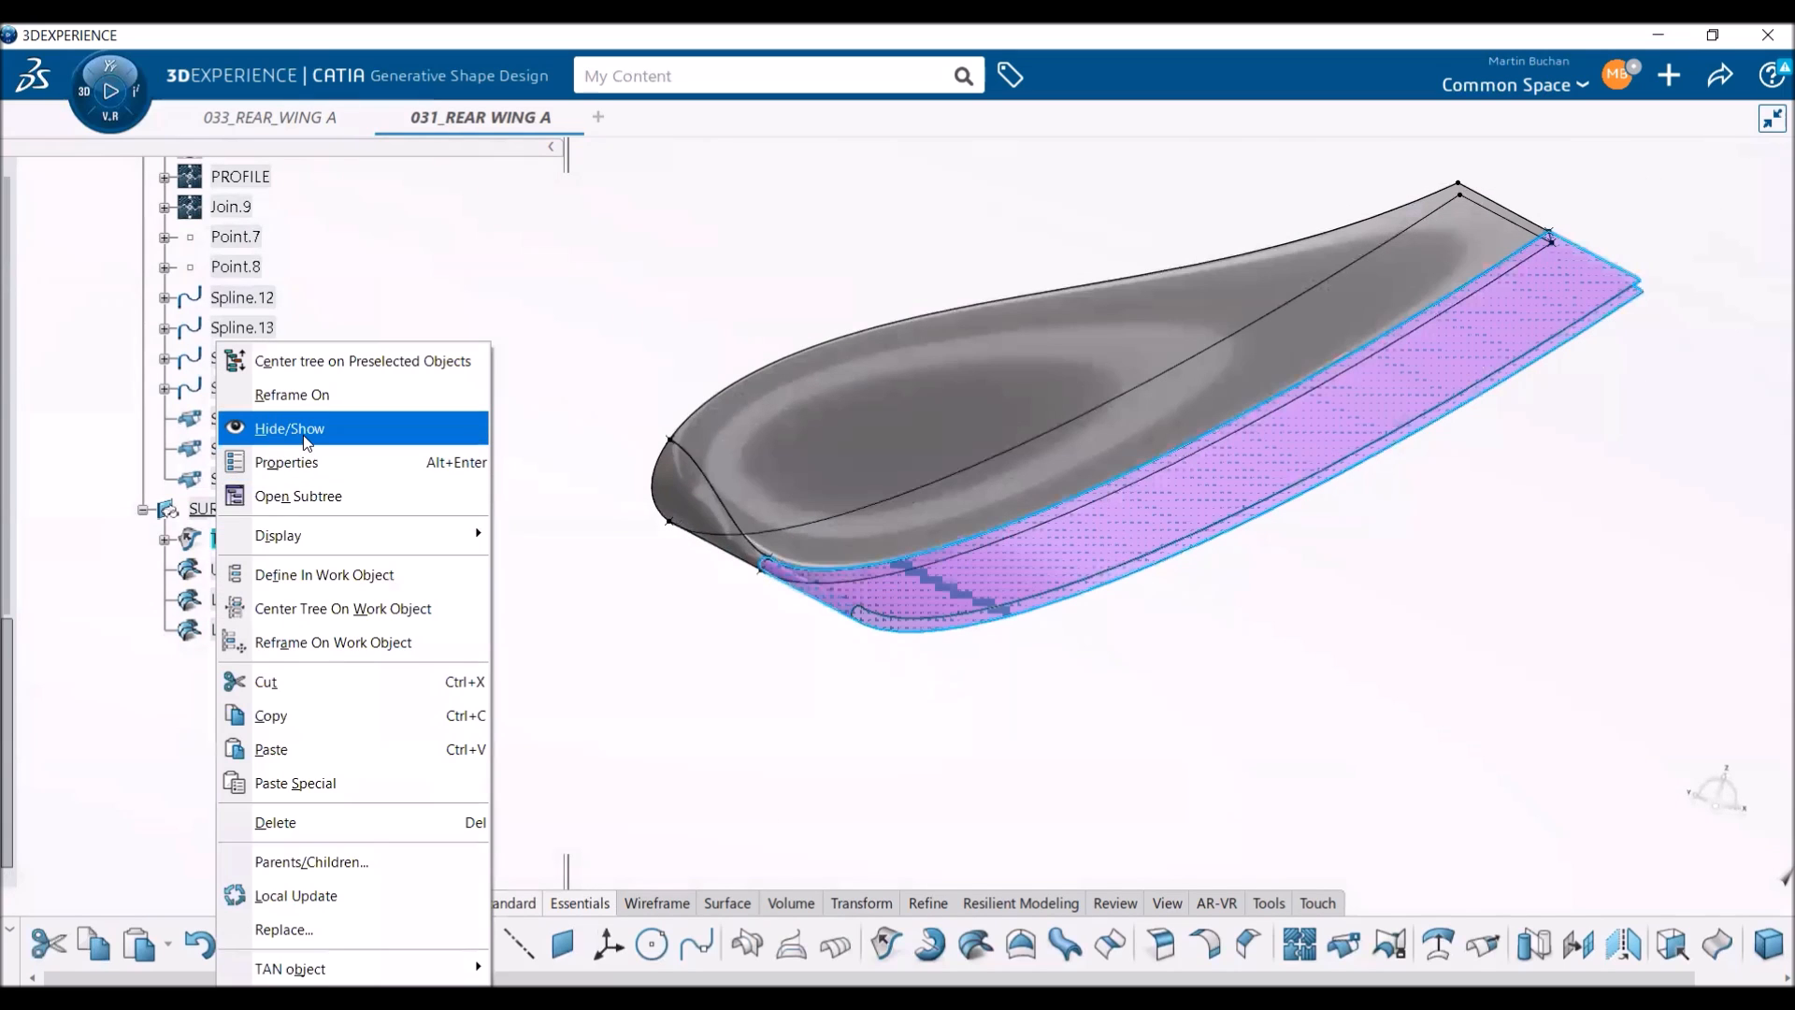
pyautogui.click(305, 437)
pyautogui.moveTo(869, 656); pyautogui.dragTo(759, 573, button='middle')
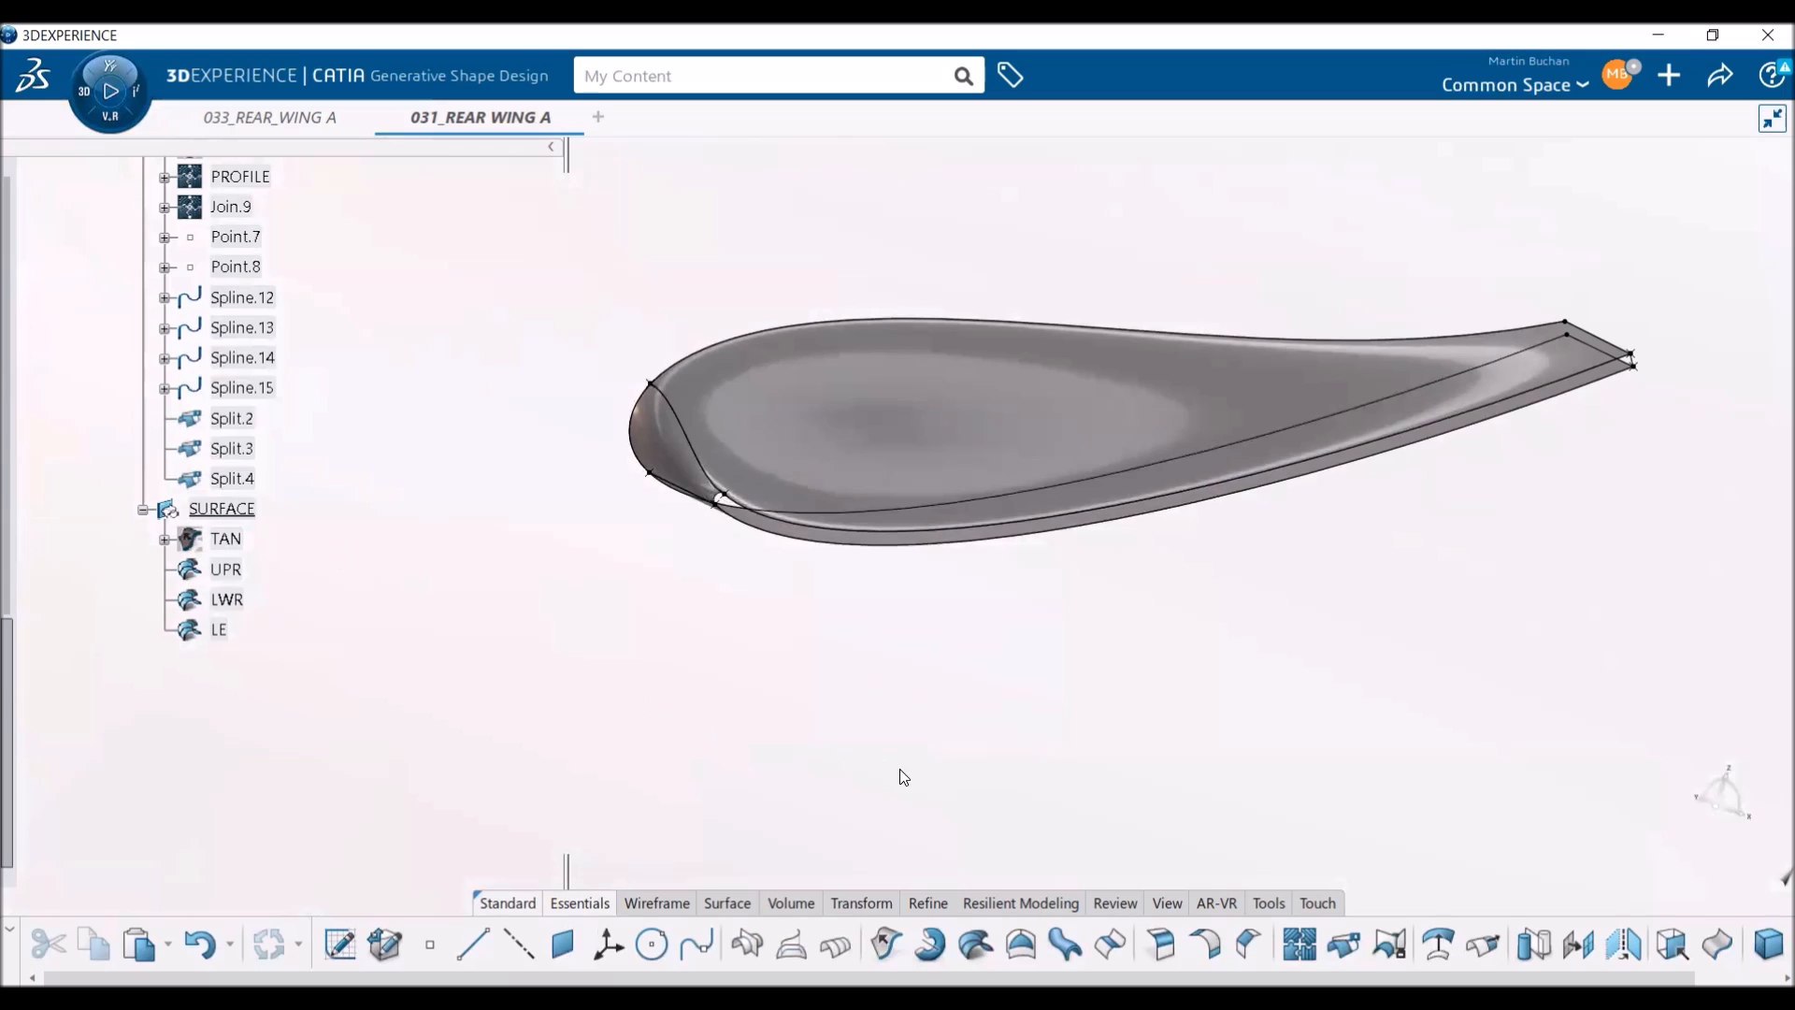
# - Create a Fill surface closing the tip's open side, using PROFILE and Line.30 as outer boundaries
pyautogui.click(1021, 944)
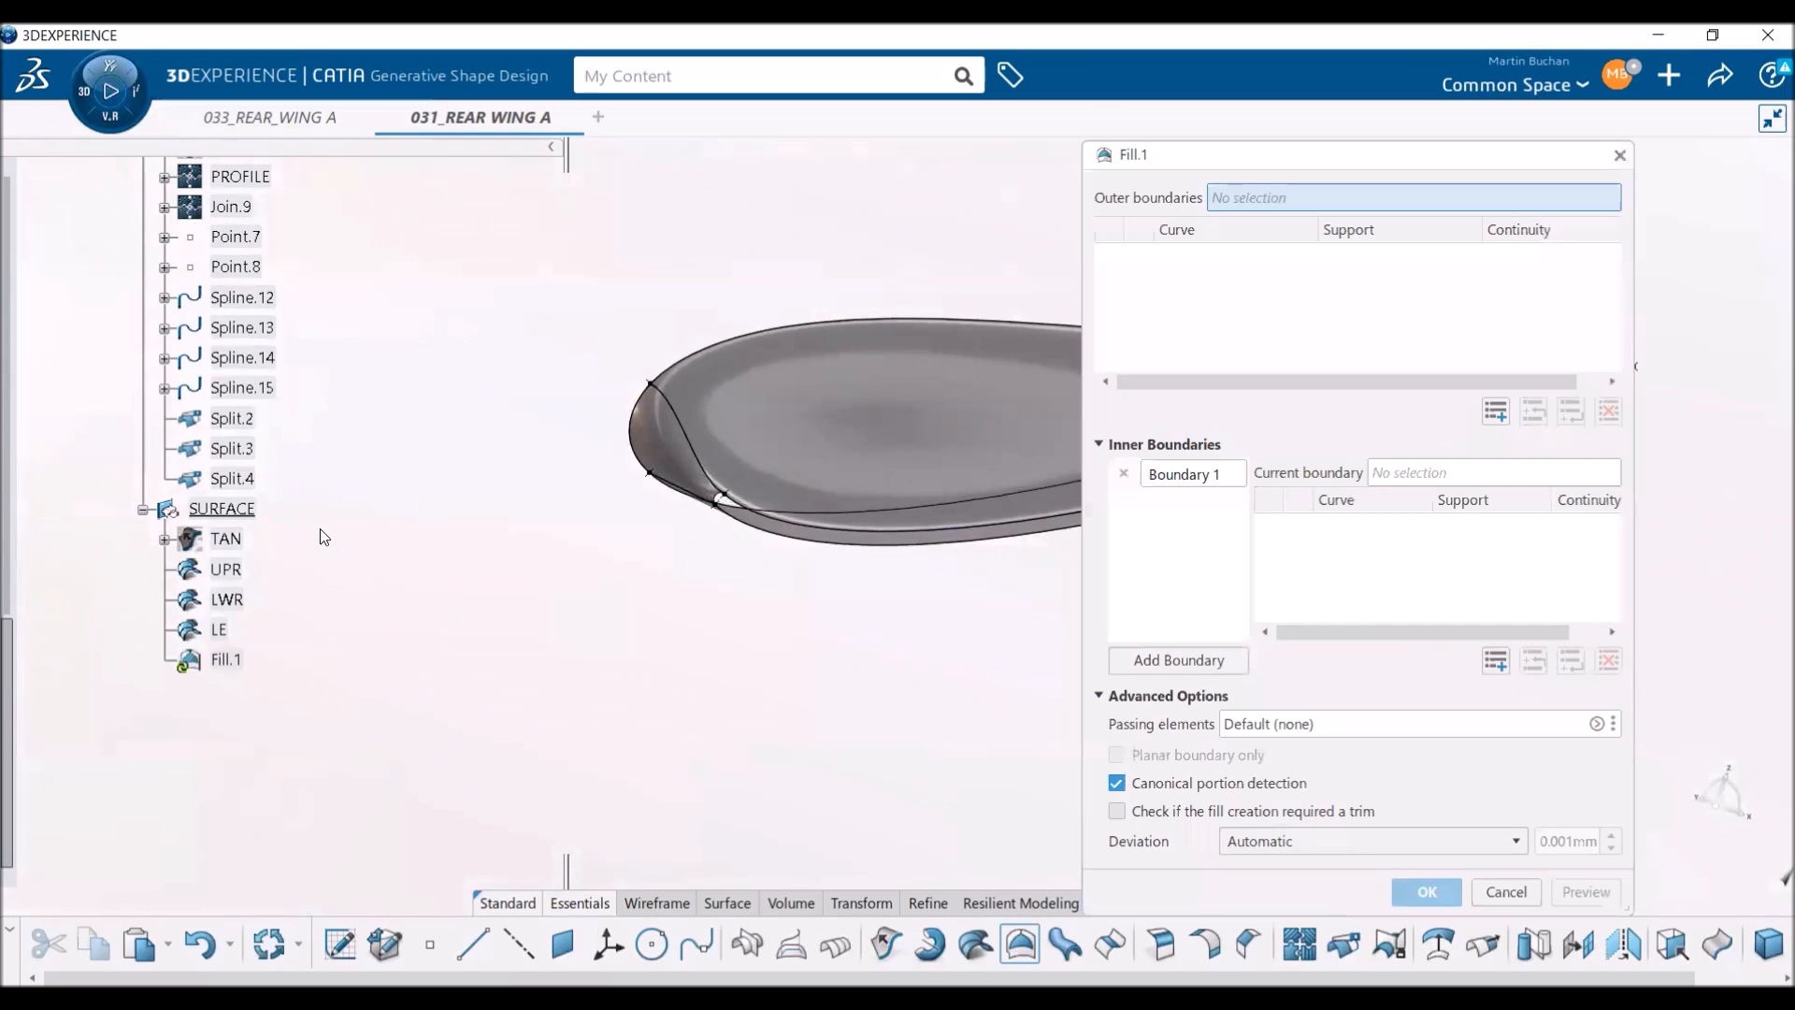
pyautogui.scroll(3, 324, 528)
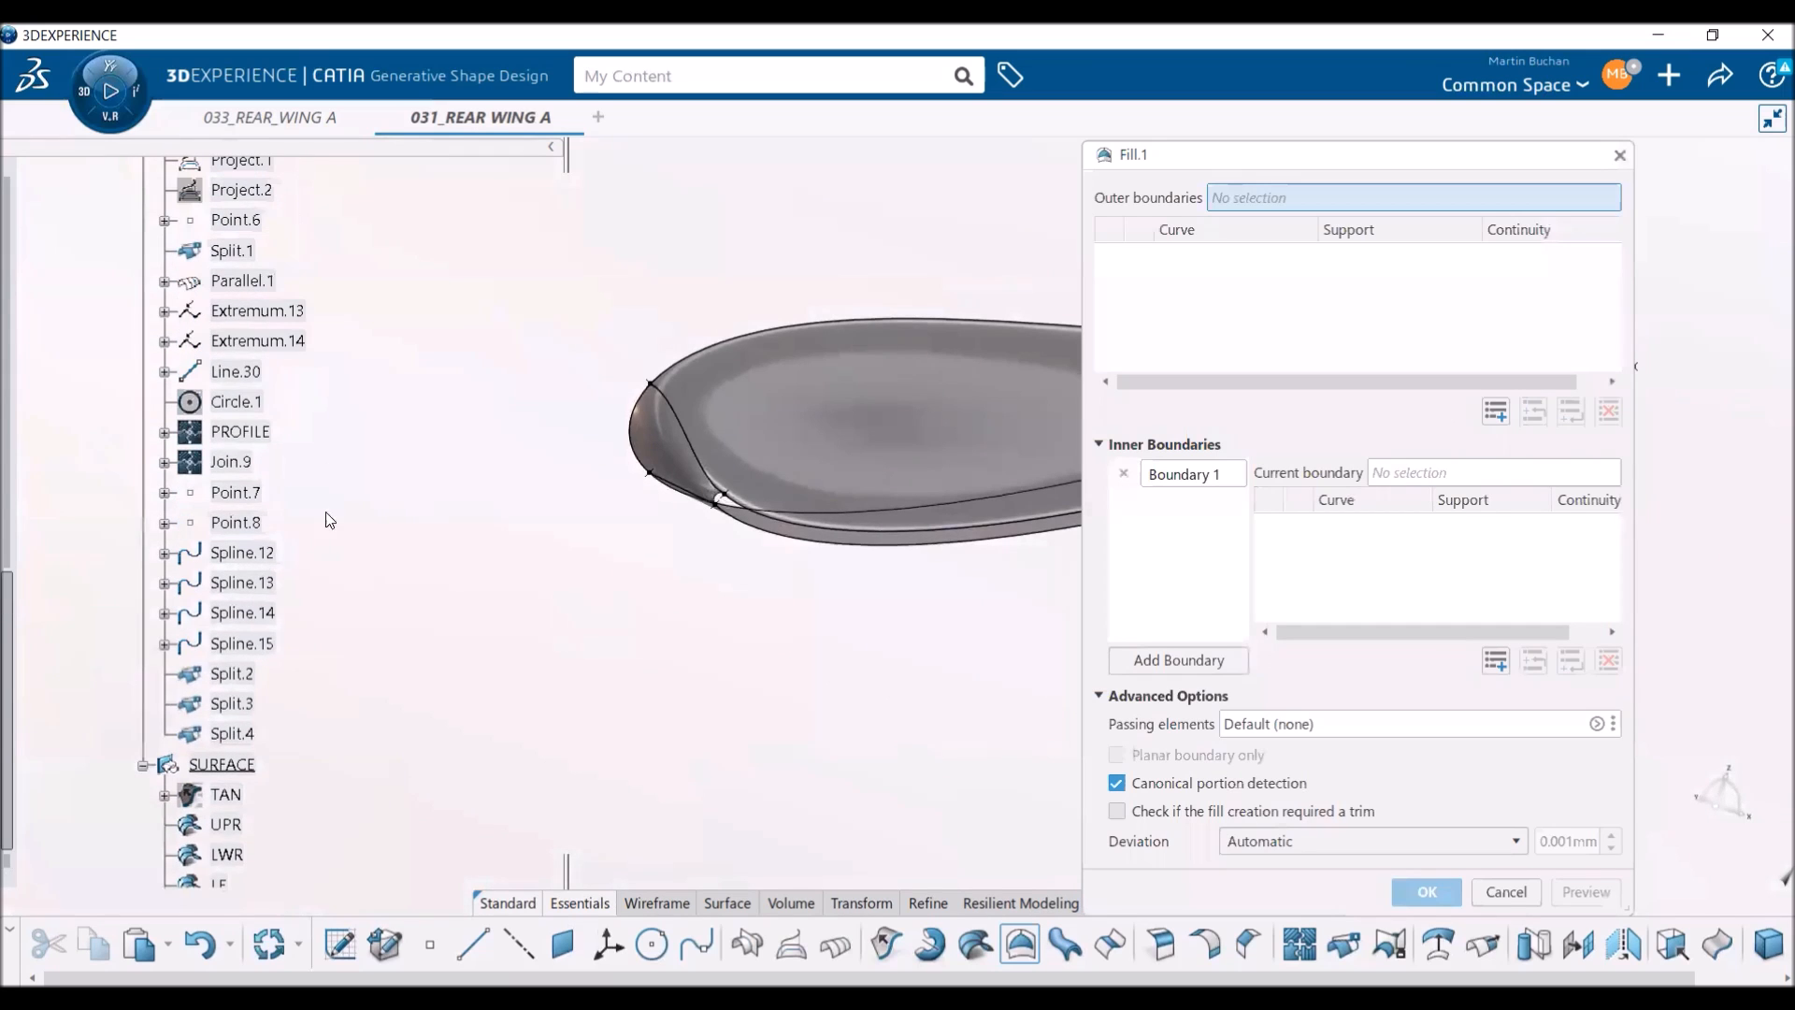
pyautogui.click(249, 431)
pyautogui.moveTo(721, 721); pyautogui.dragTo(589, 817, button='middle')
pyautogui.moveTo(954, 671); pyautogui.dragTo(702, 723, button='middle')
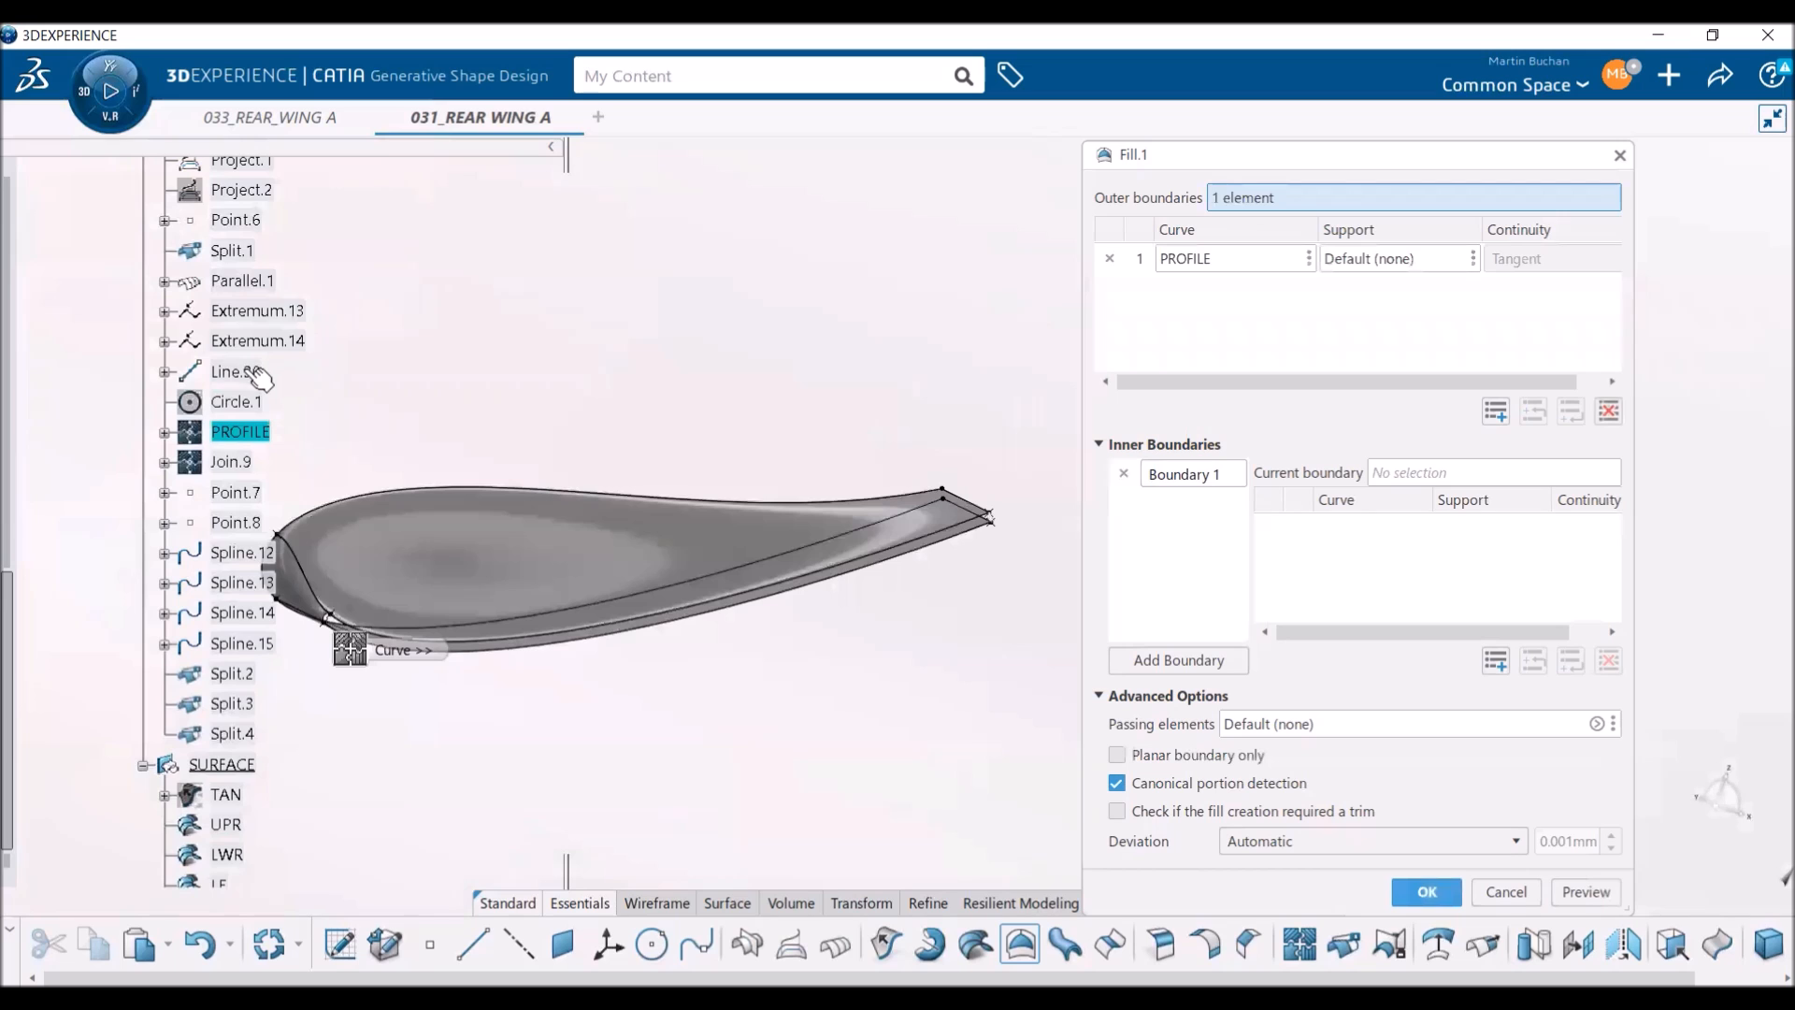
pyautogui.click(251, 371)
pyautogui.click(1426, 891)
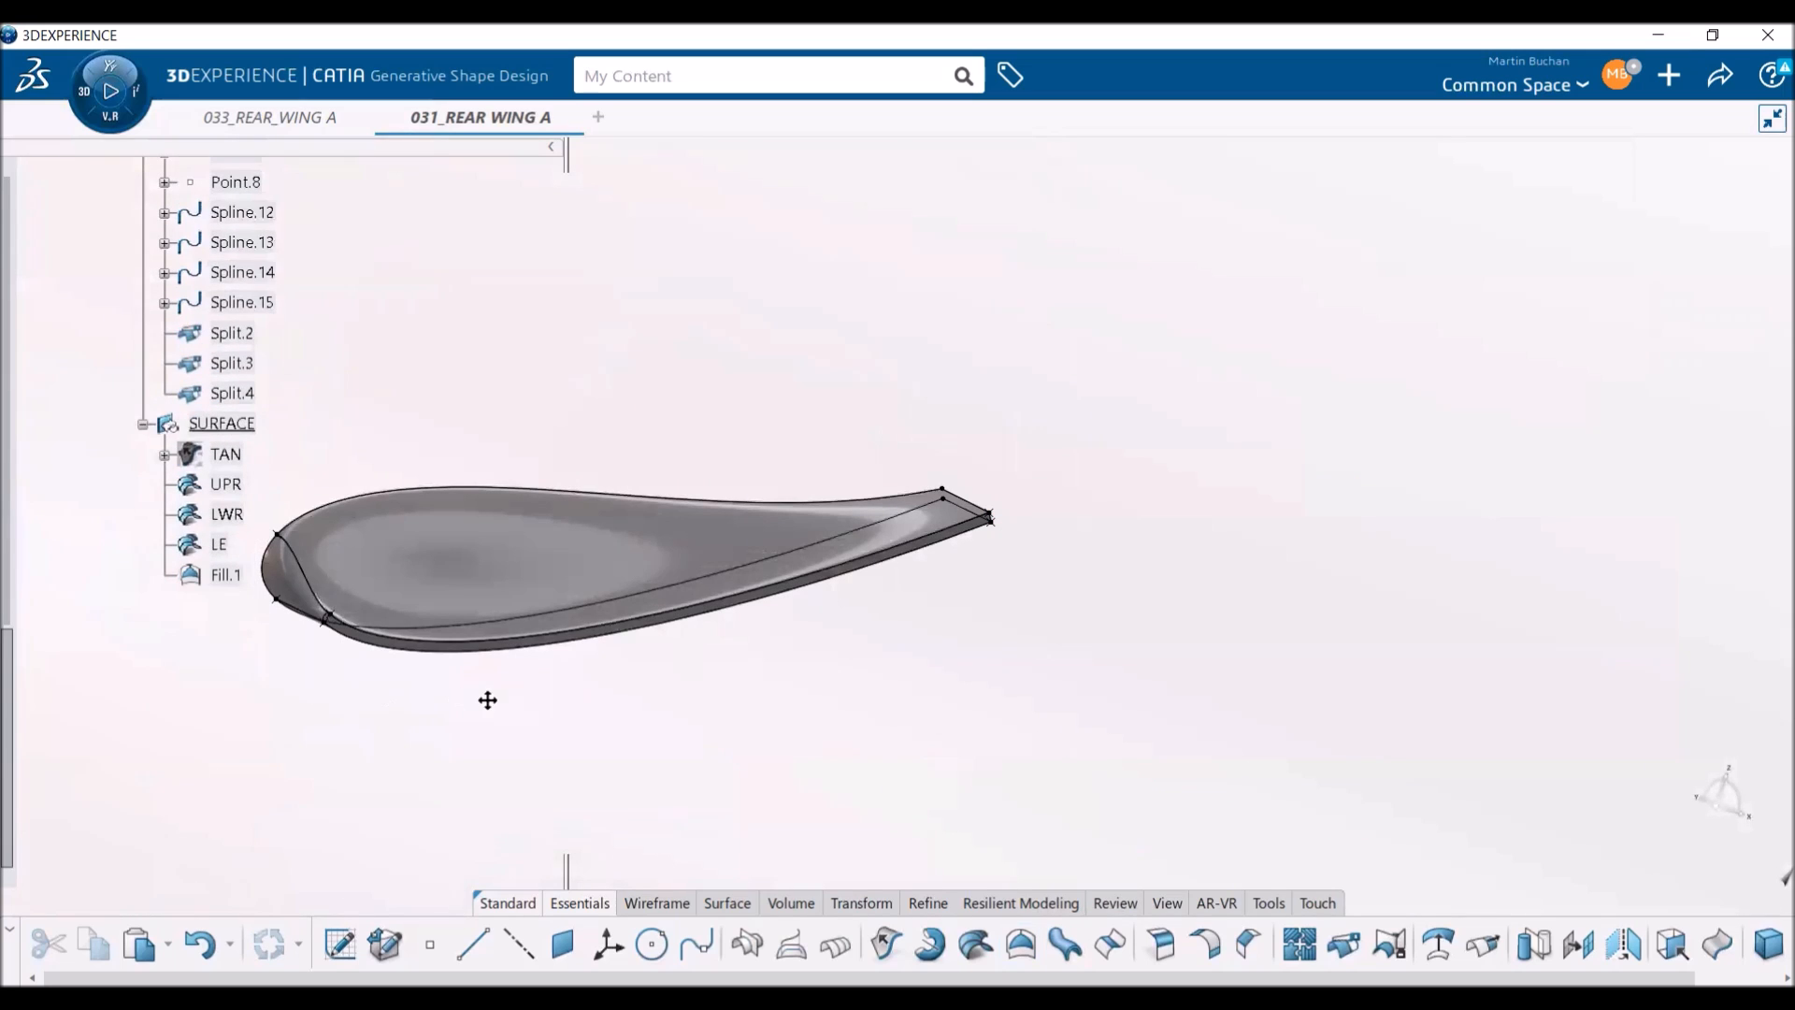
# - Rename the new fill surface as SIDE
pyautogui.click(221, 574)
pyautogui.rightClick(221, 574)
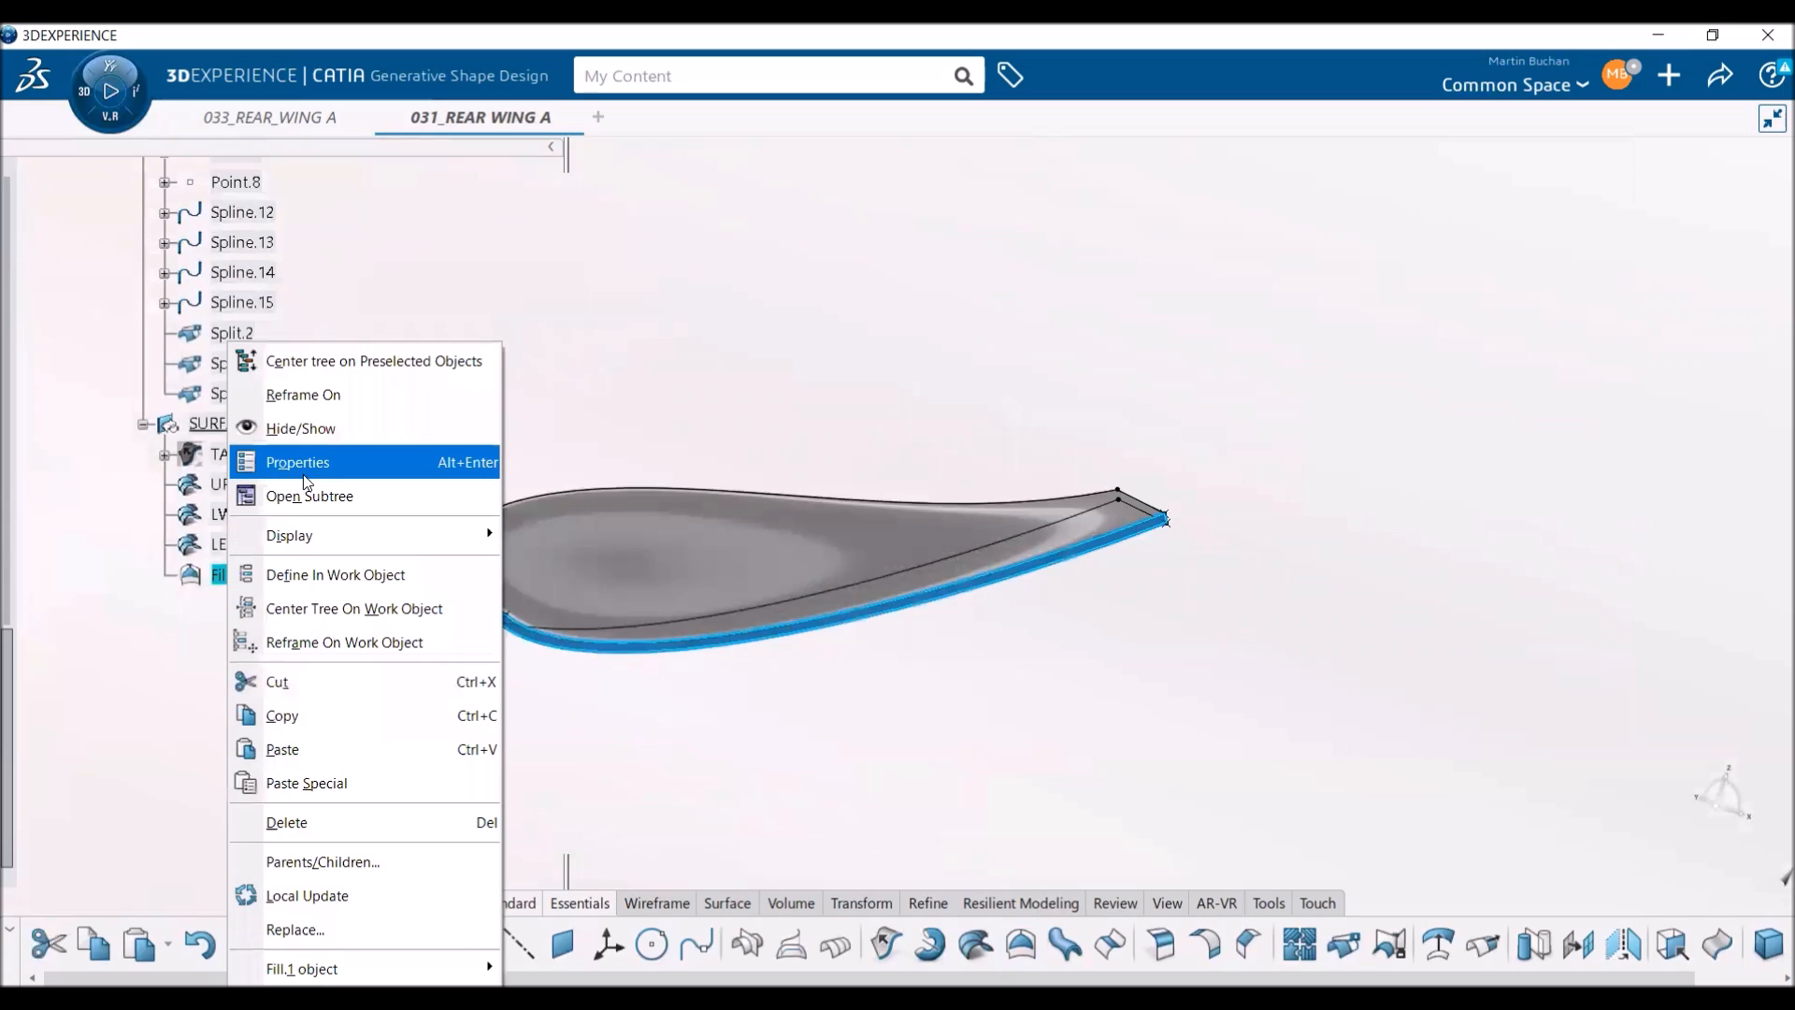
pyautogui.press('Return')
pyautogui.write('SID')
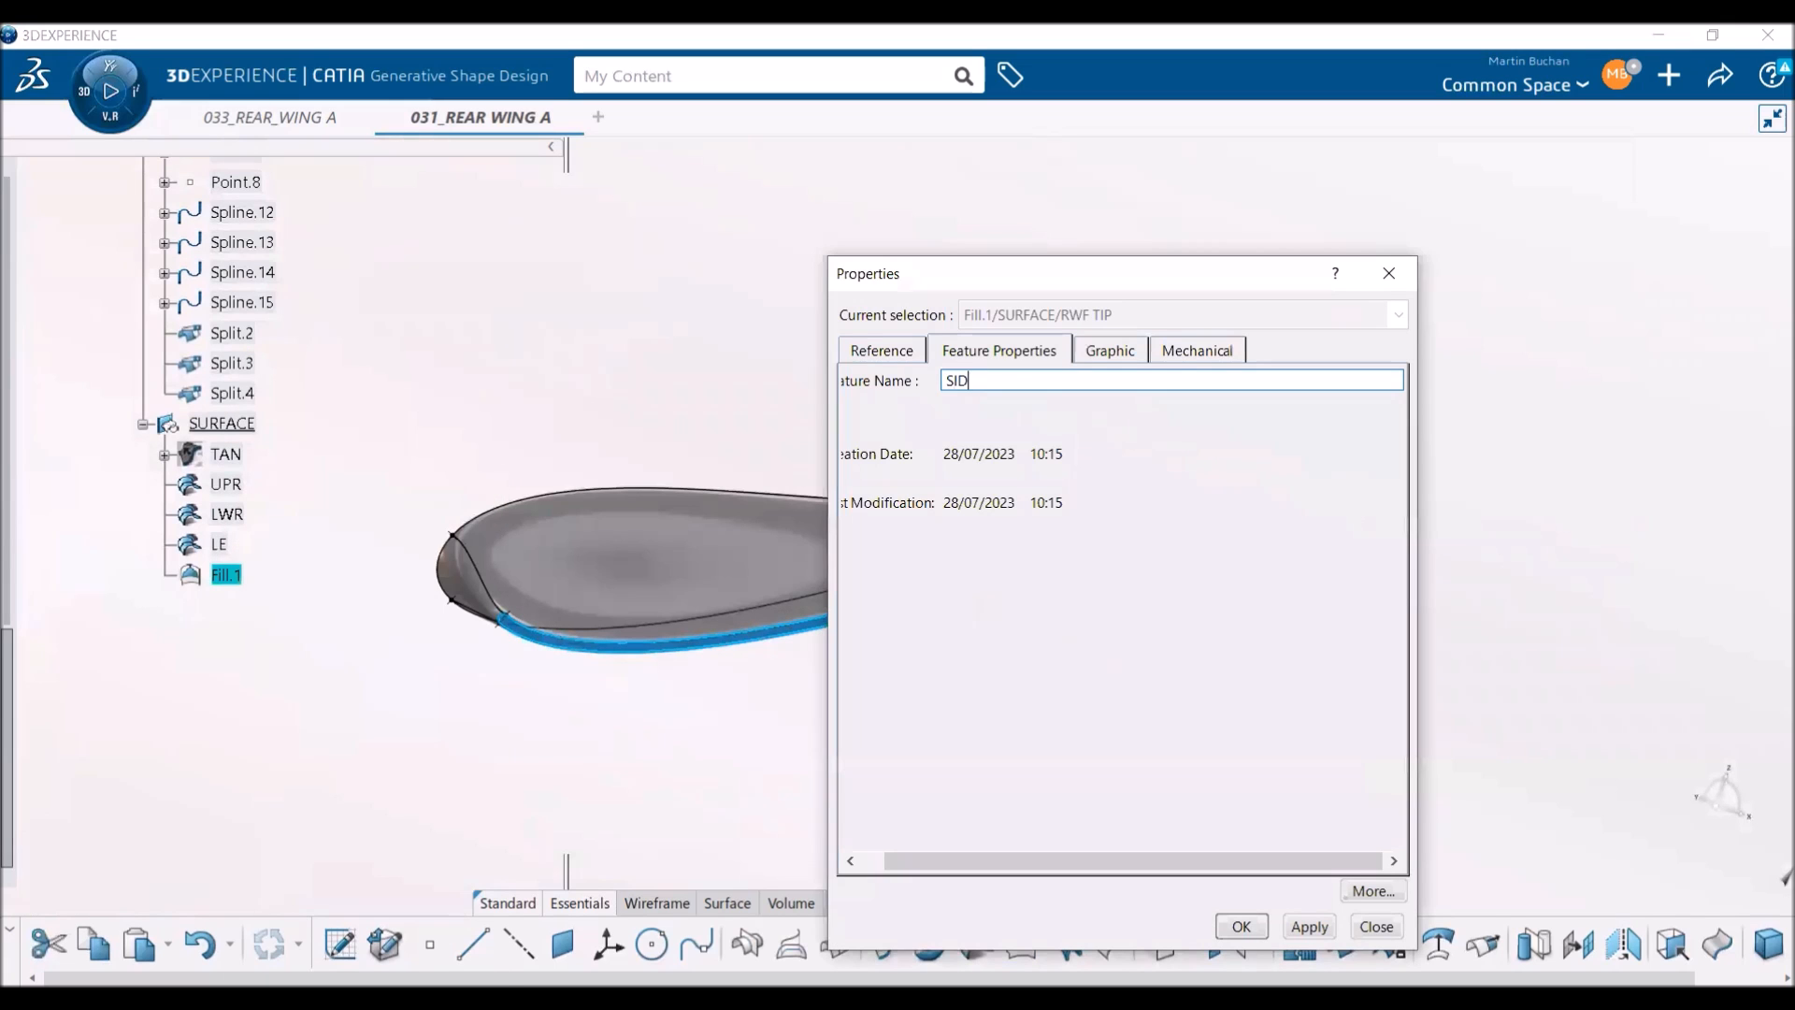
pyautogui.write('E')
pyautogui.press('Return')
# - Join the UPR, LWR, LE and SIDE surfaces into one tip surface with a 0.001 mm merging distance
pyautogui.click(674, 773)
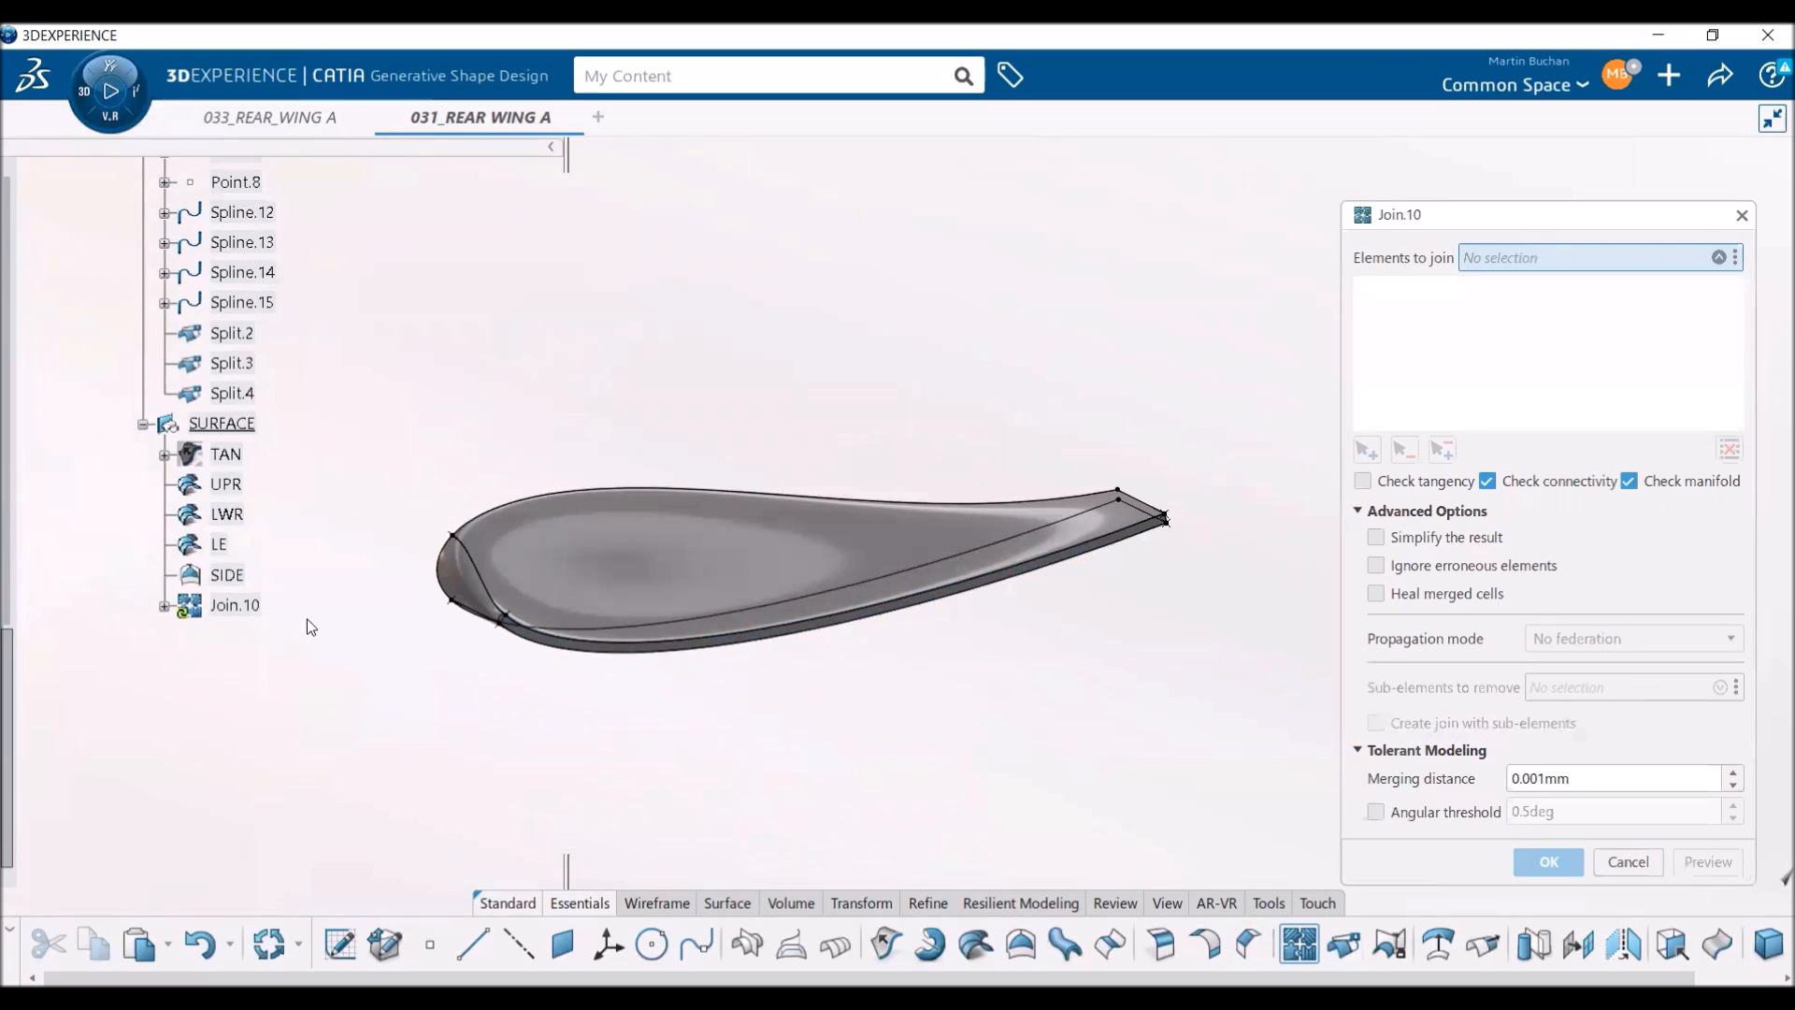
pyautogui.click(226, 484)
pyautogui.click(234, 515)
pyautogui.click(220, 544)
pyautogui.click(227, 574)
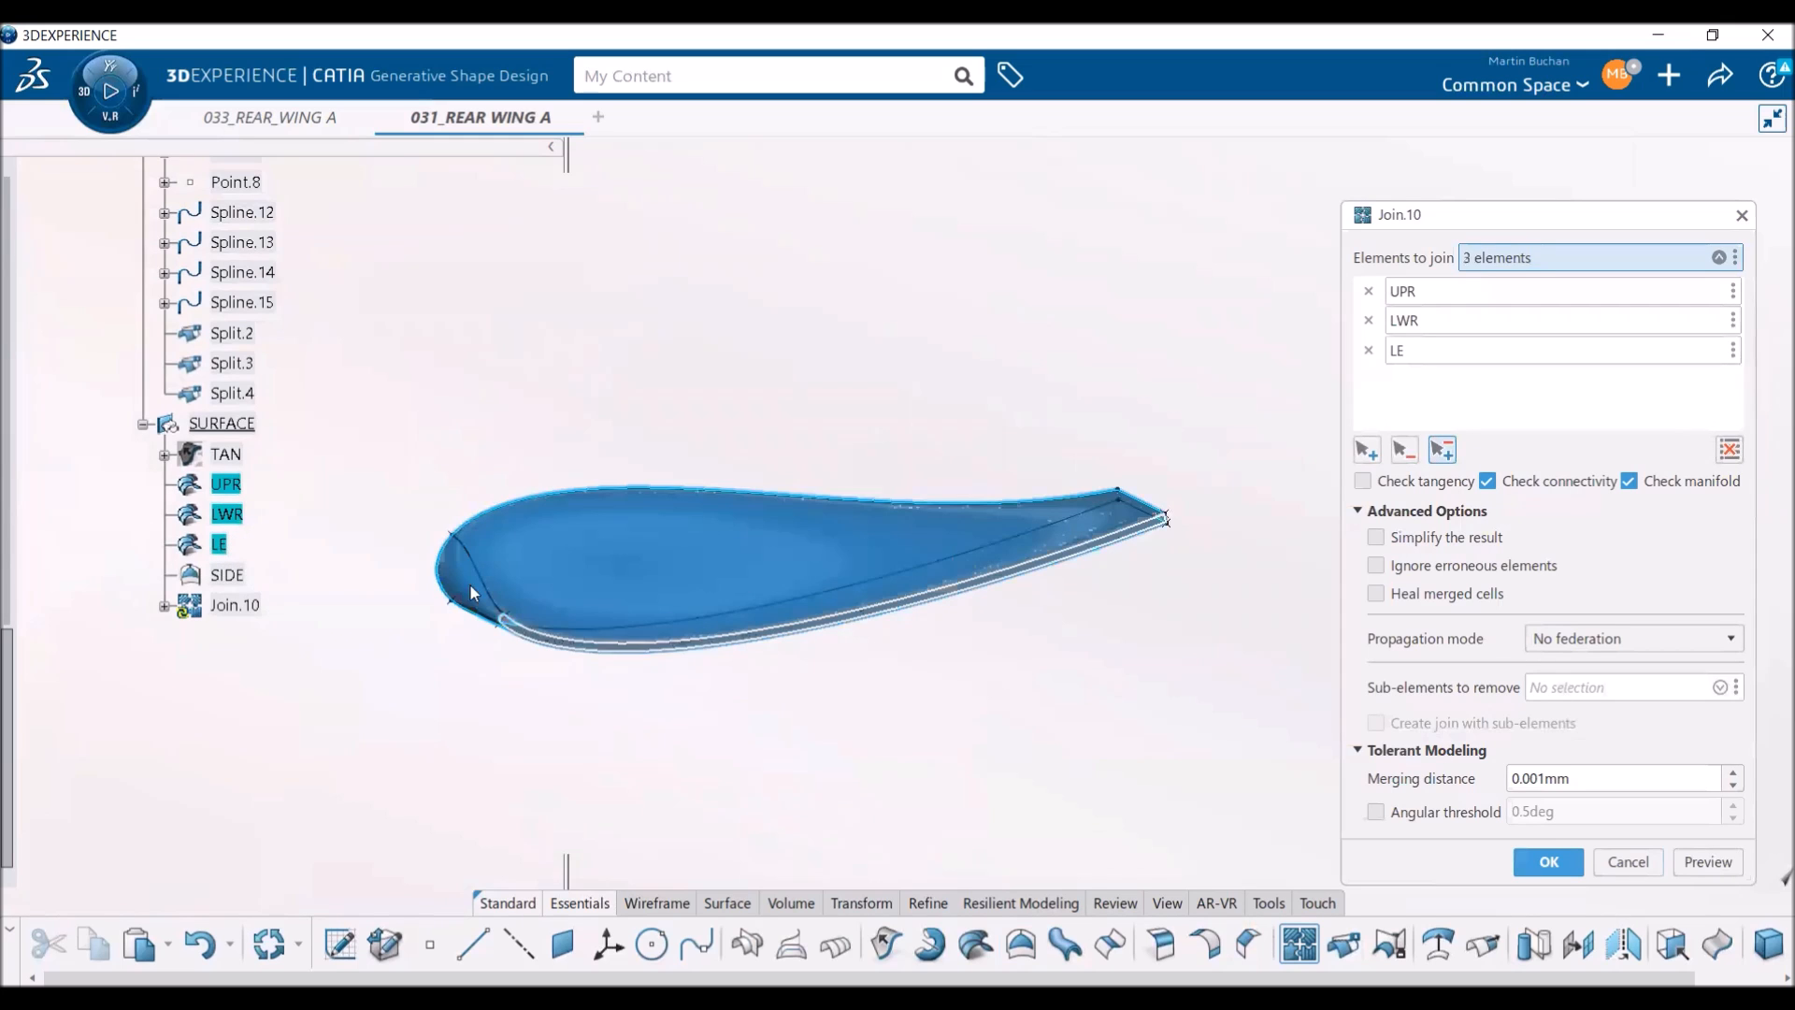
pyautogui.click(1548, 861)
# - Collapse and hide the WIREFRAME set of RWF TIP so that its construction curves and points are not displayed
pyautogui.scroll(7, 340, 552)
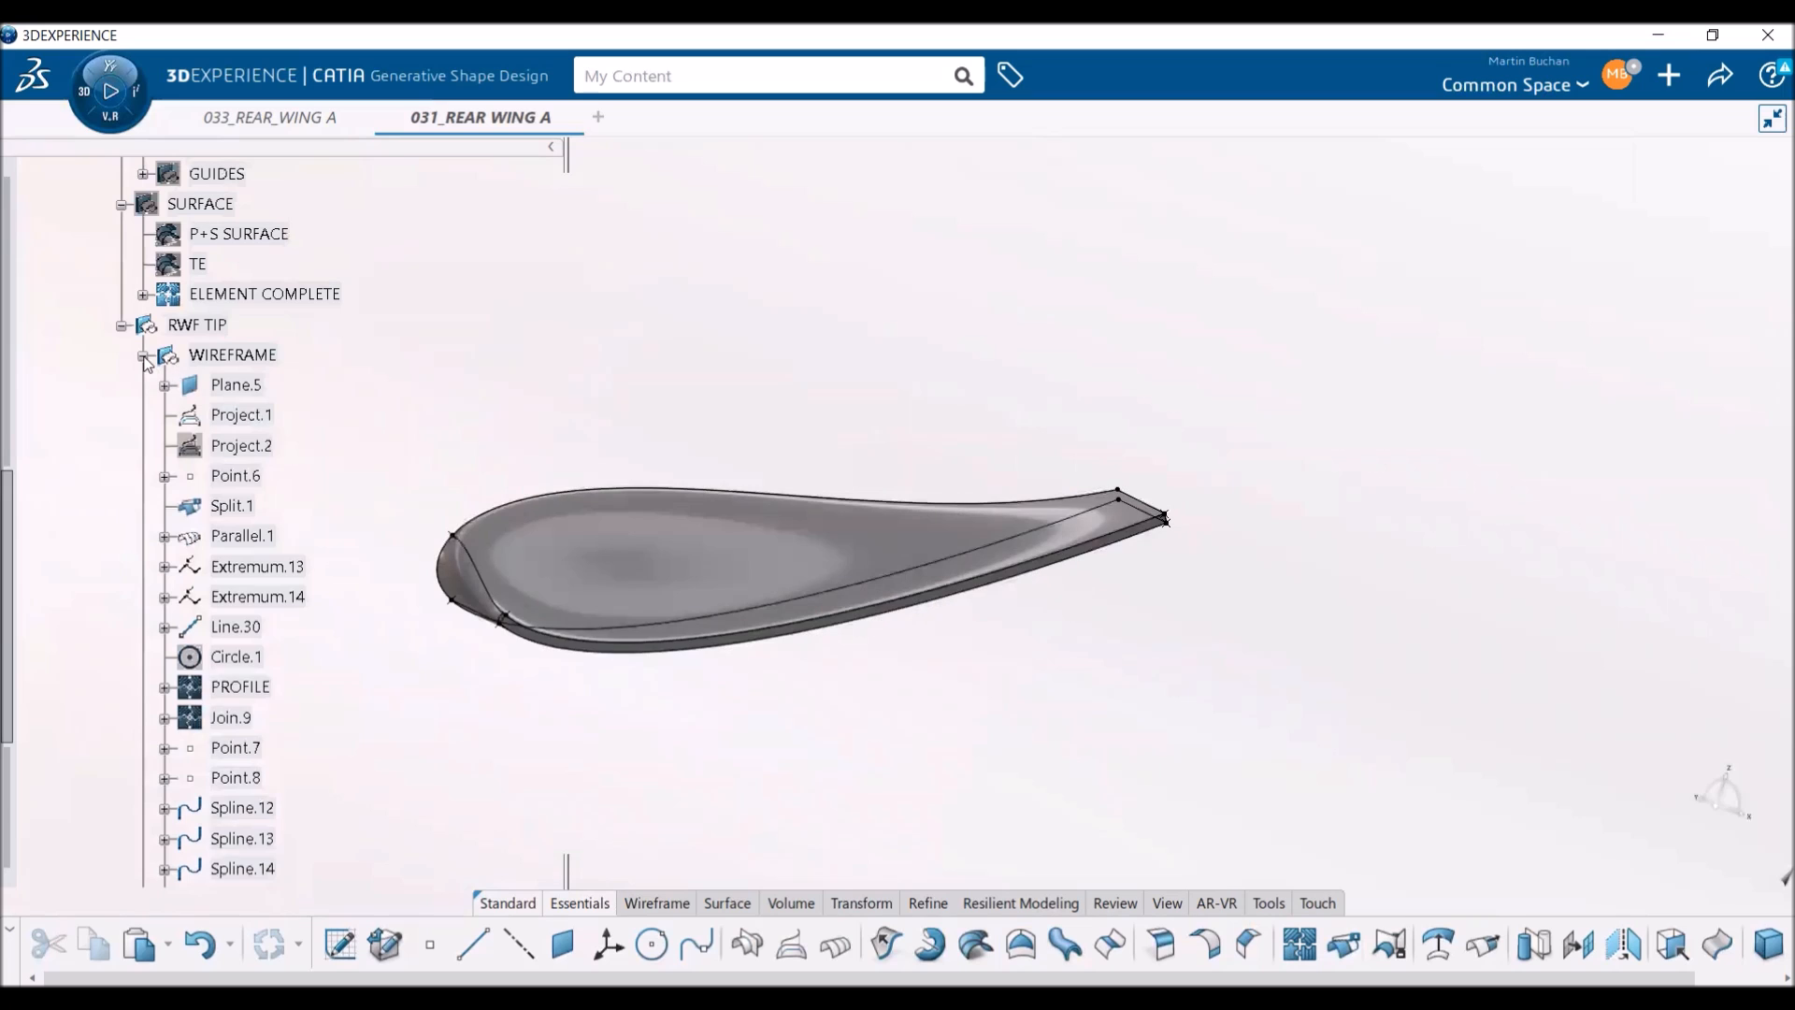
pyautogui.click(143, 356)
pyautogui.click(245, 359)
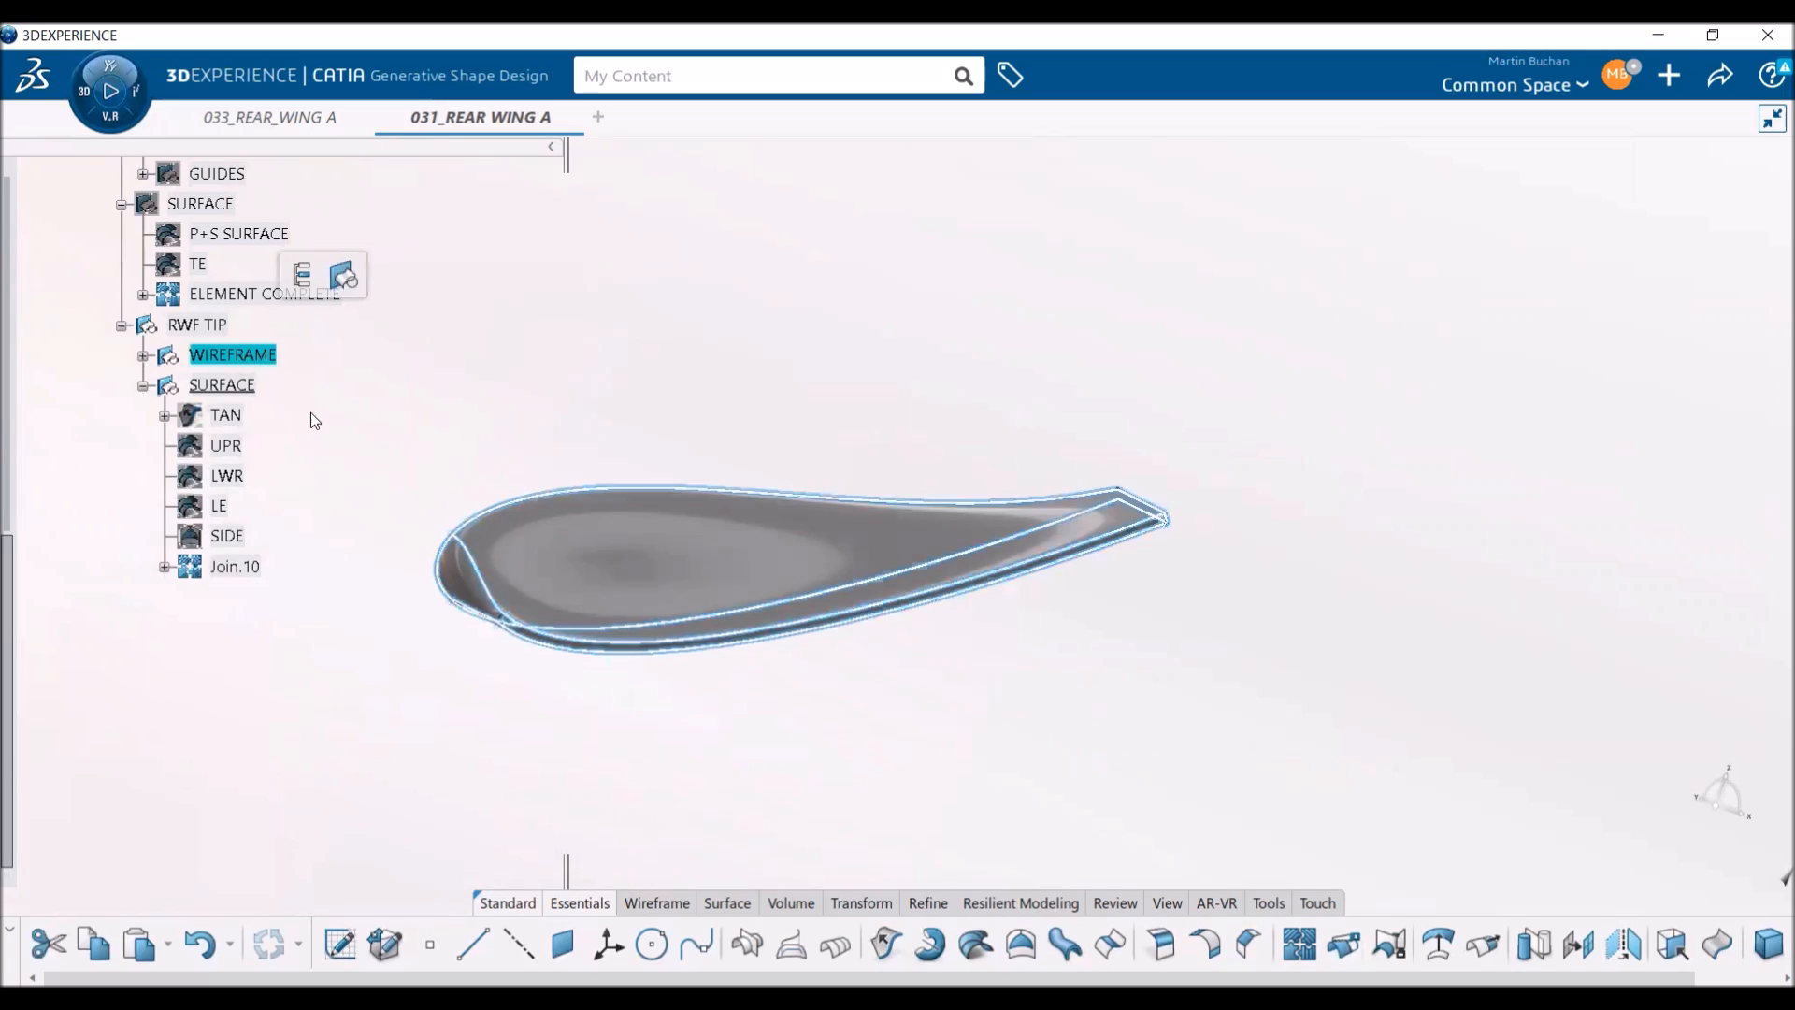
pyautogui.rightClick(249, 362)
pyautogui.click(307, 418)
# - Collapse the RWF WIREFRAME set and show the RWF SURFACE set containing the main flap surface
pyautogui.moveTo(470, 518); pyautogui.dragTo(579, 561, button='middle')
pyautogui.scroll(4, 318, 486)
pyautogui.keyDown('ctrl'); pyautogui.scroll(-3, 320, 465); pyautogui.keyUp('ctrl')
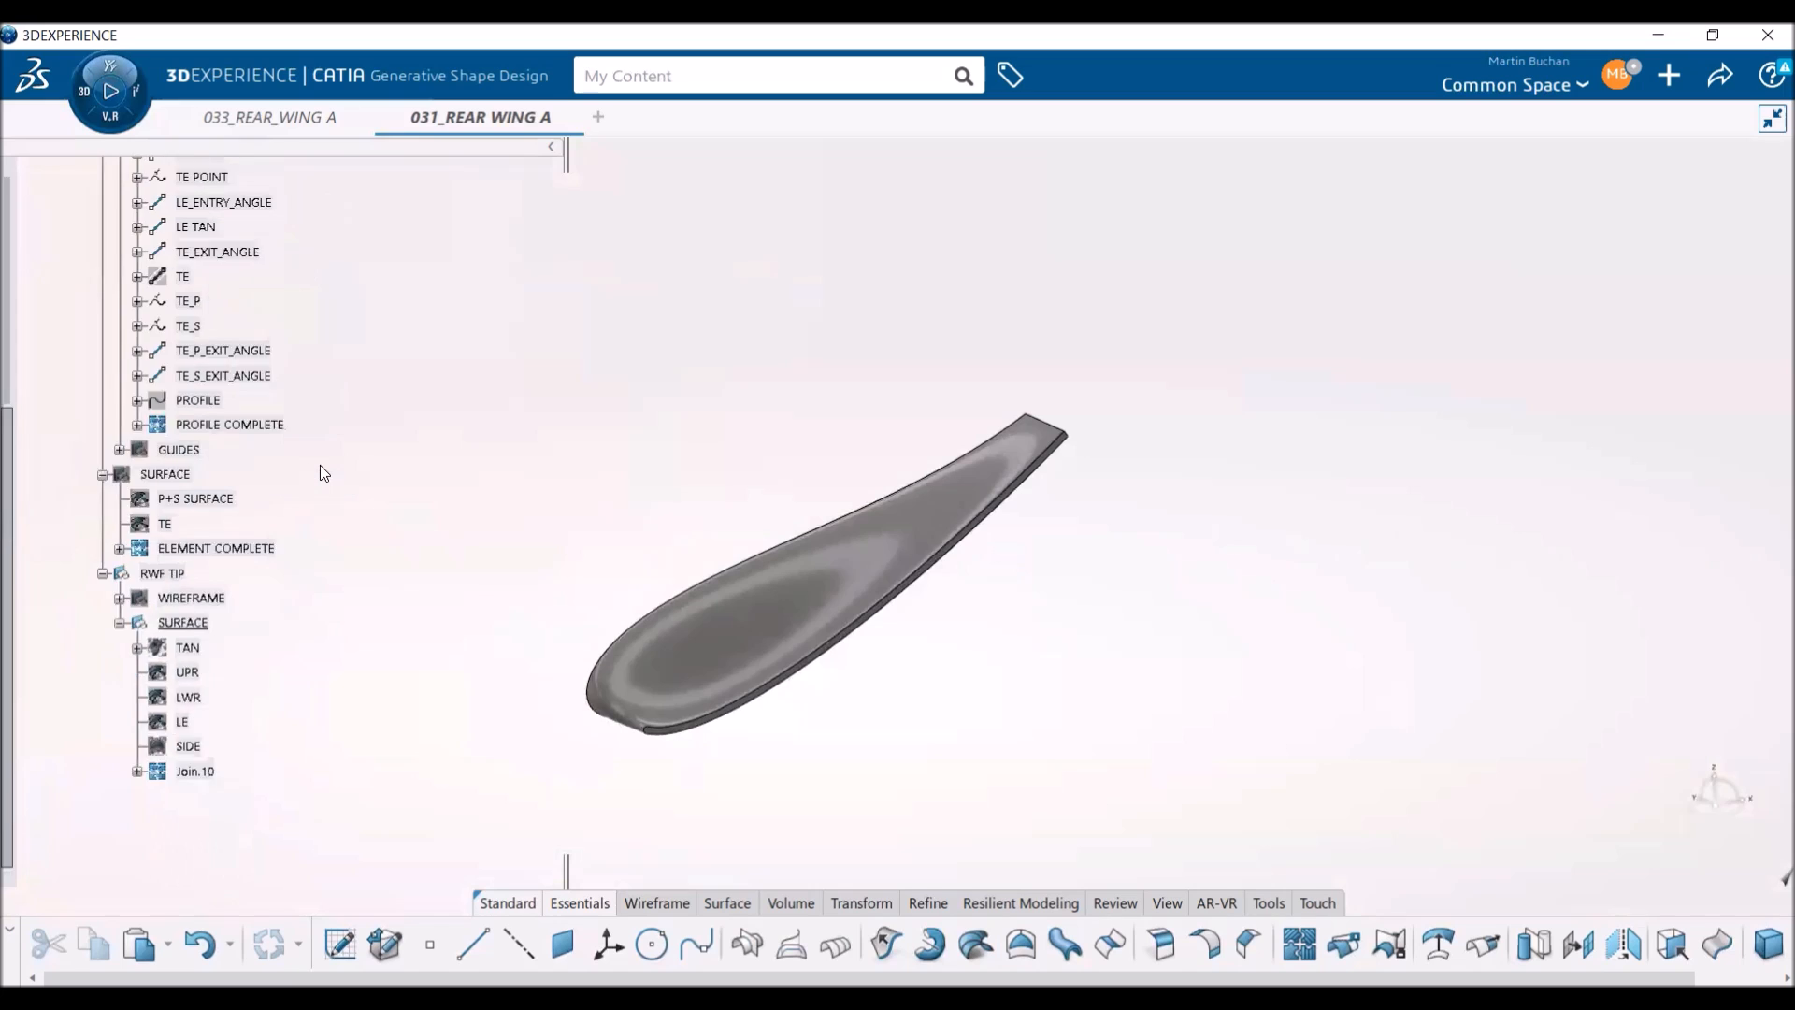
pyautogui.scroll(4, 319, 466)
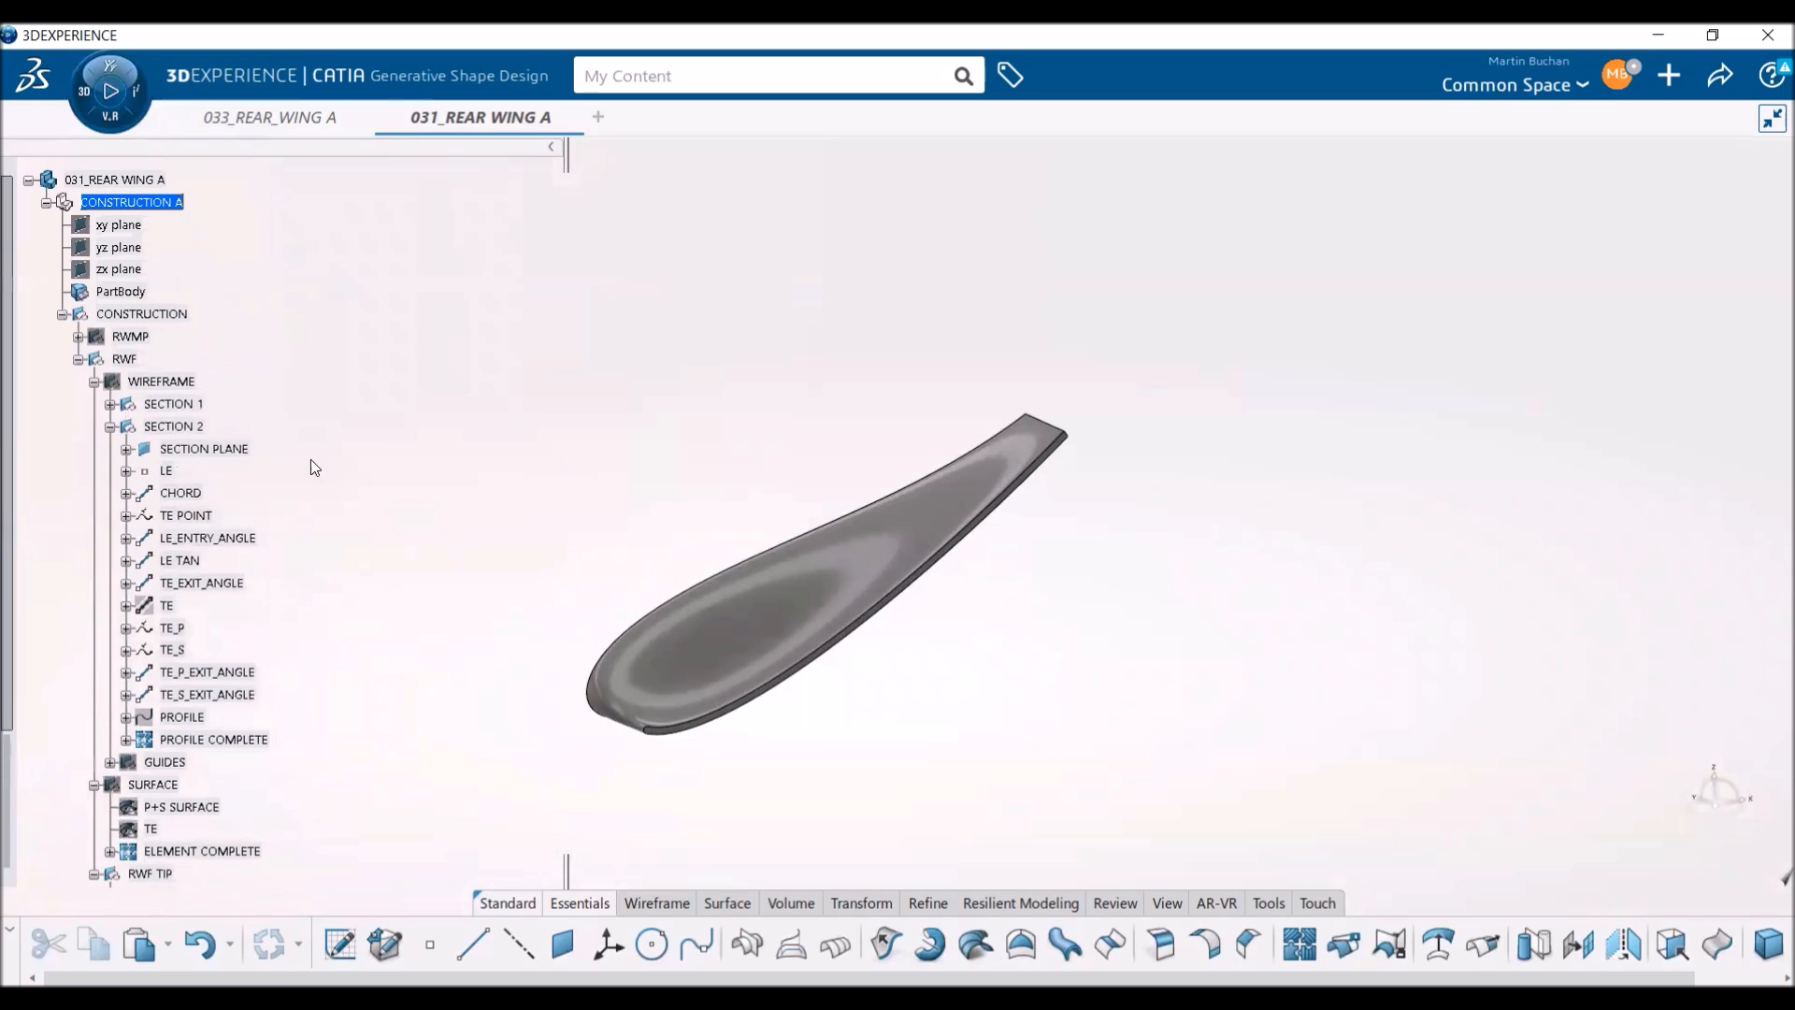
pyautogui.click(93, 382)
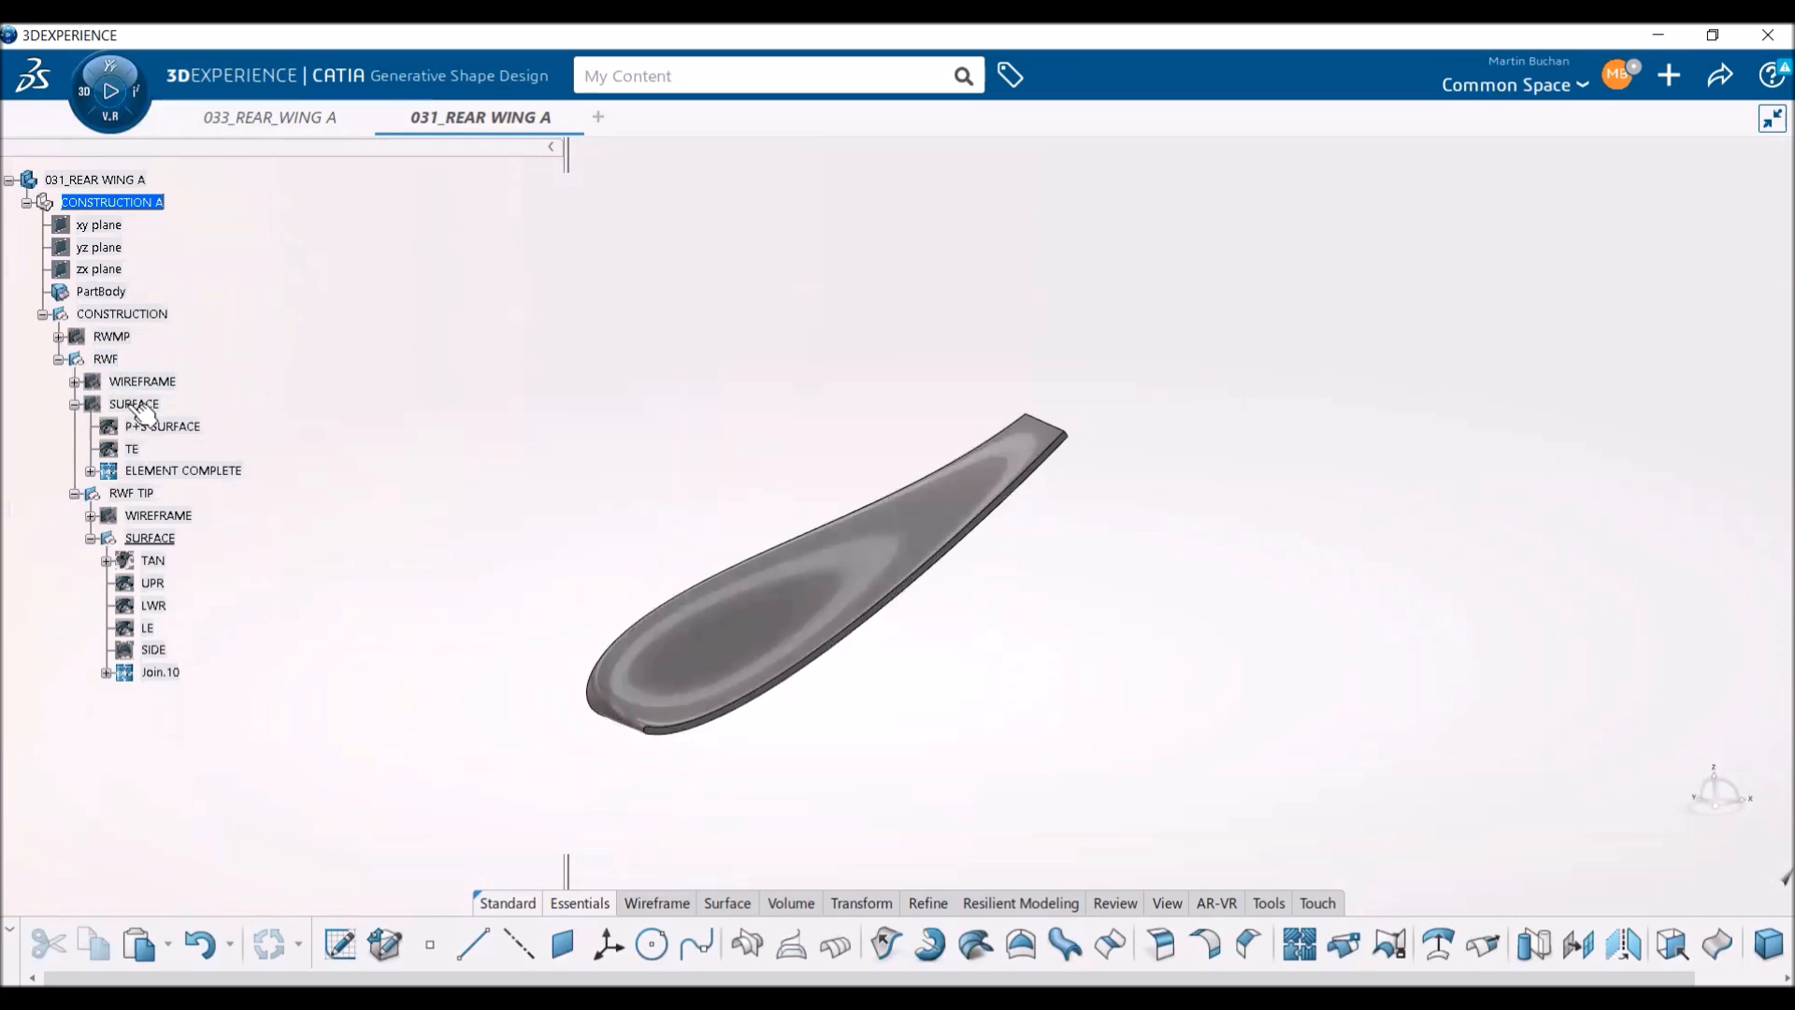
pyautogui.rightClick(129, 407)
pyautogui.click(207, 428)
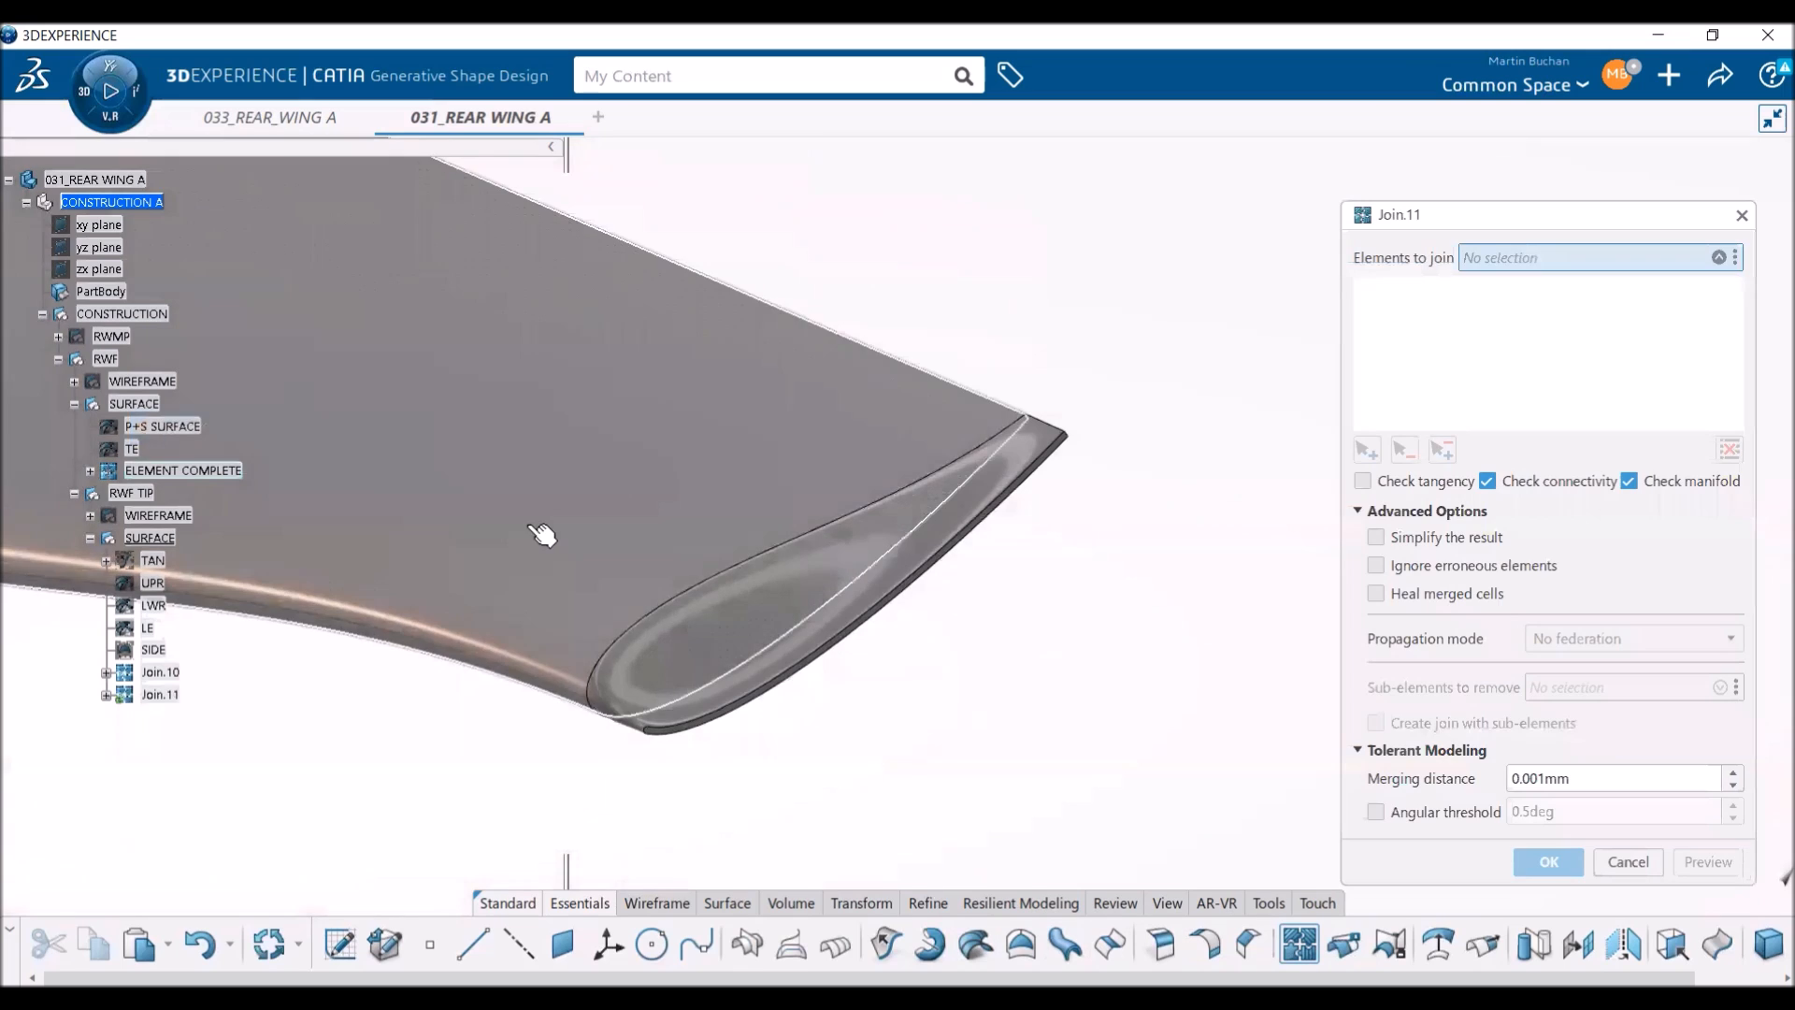
# - Join the ELEMENT COMPLETE flap surface with the tip surface Join.10, using a 0.001 mm merging distance
pyautogui.click(561, 528)
pyautogui.click(816, 603)
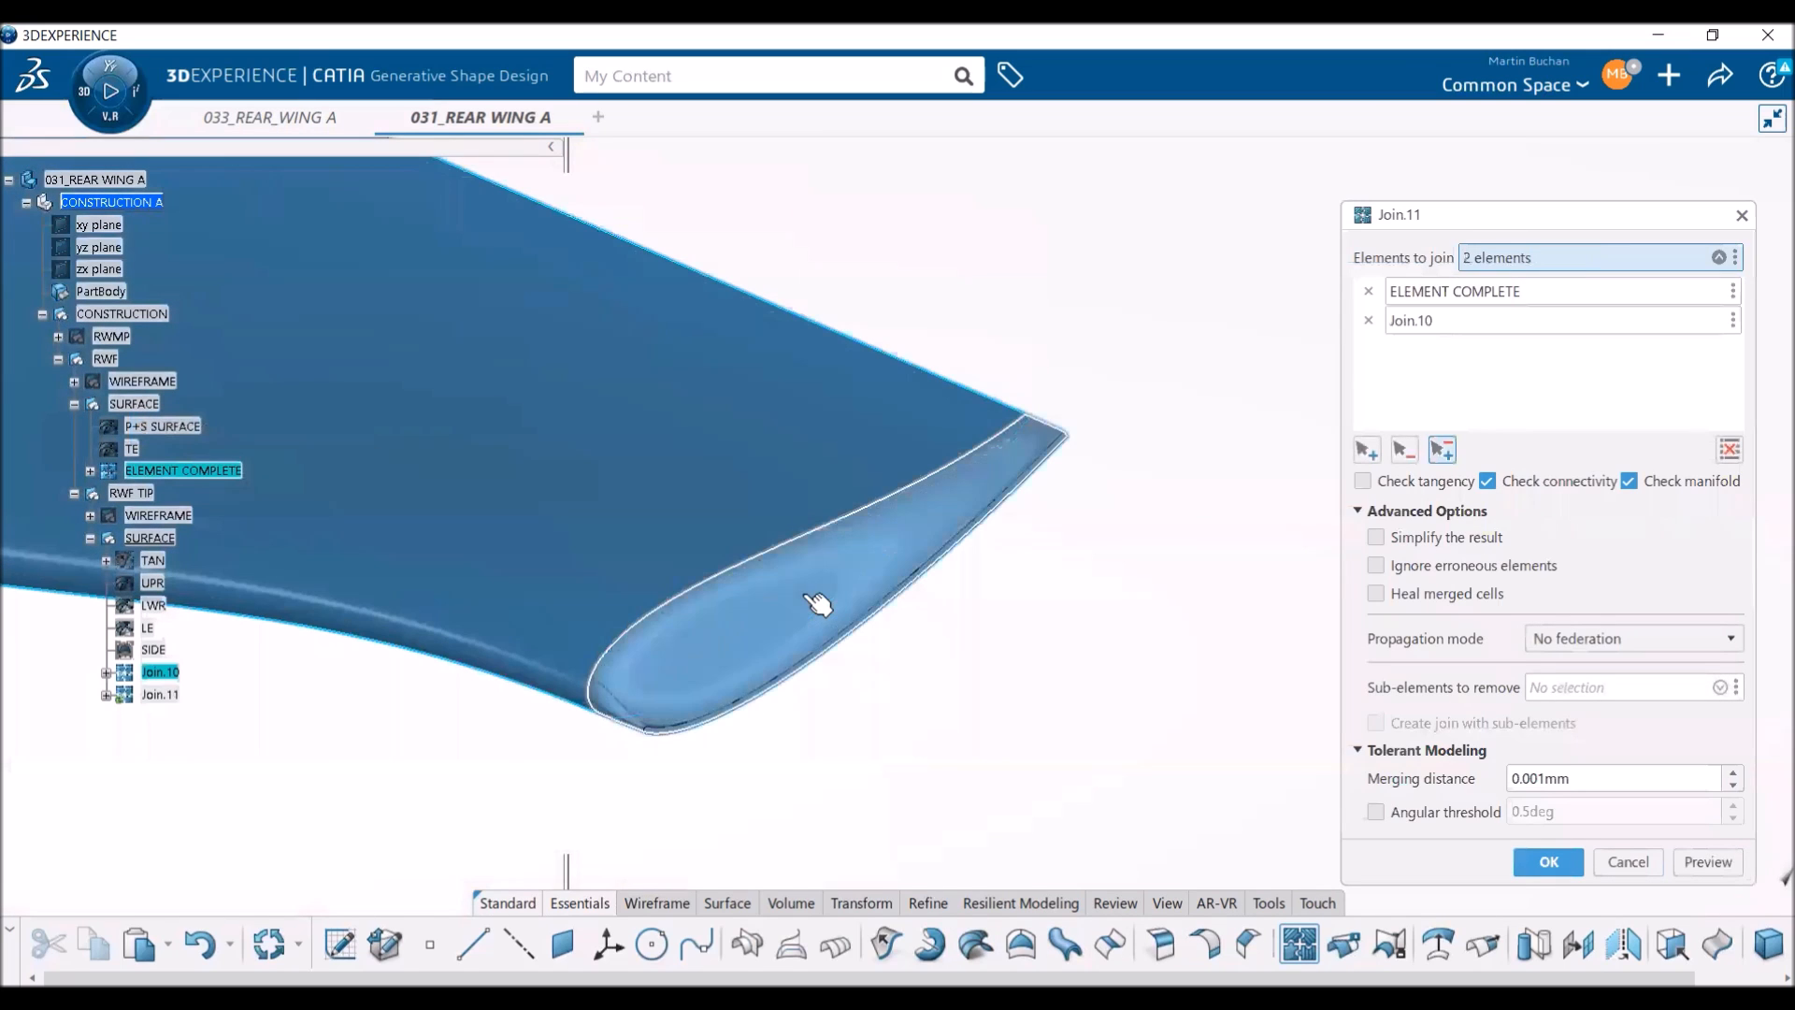
pyautogui.click(1548, 862)
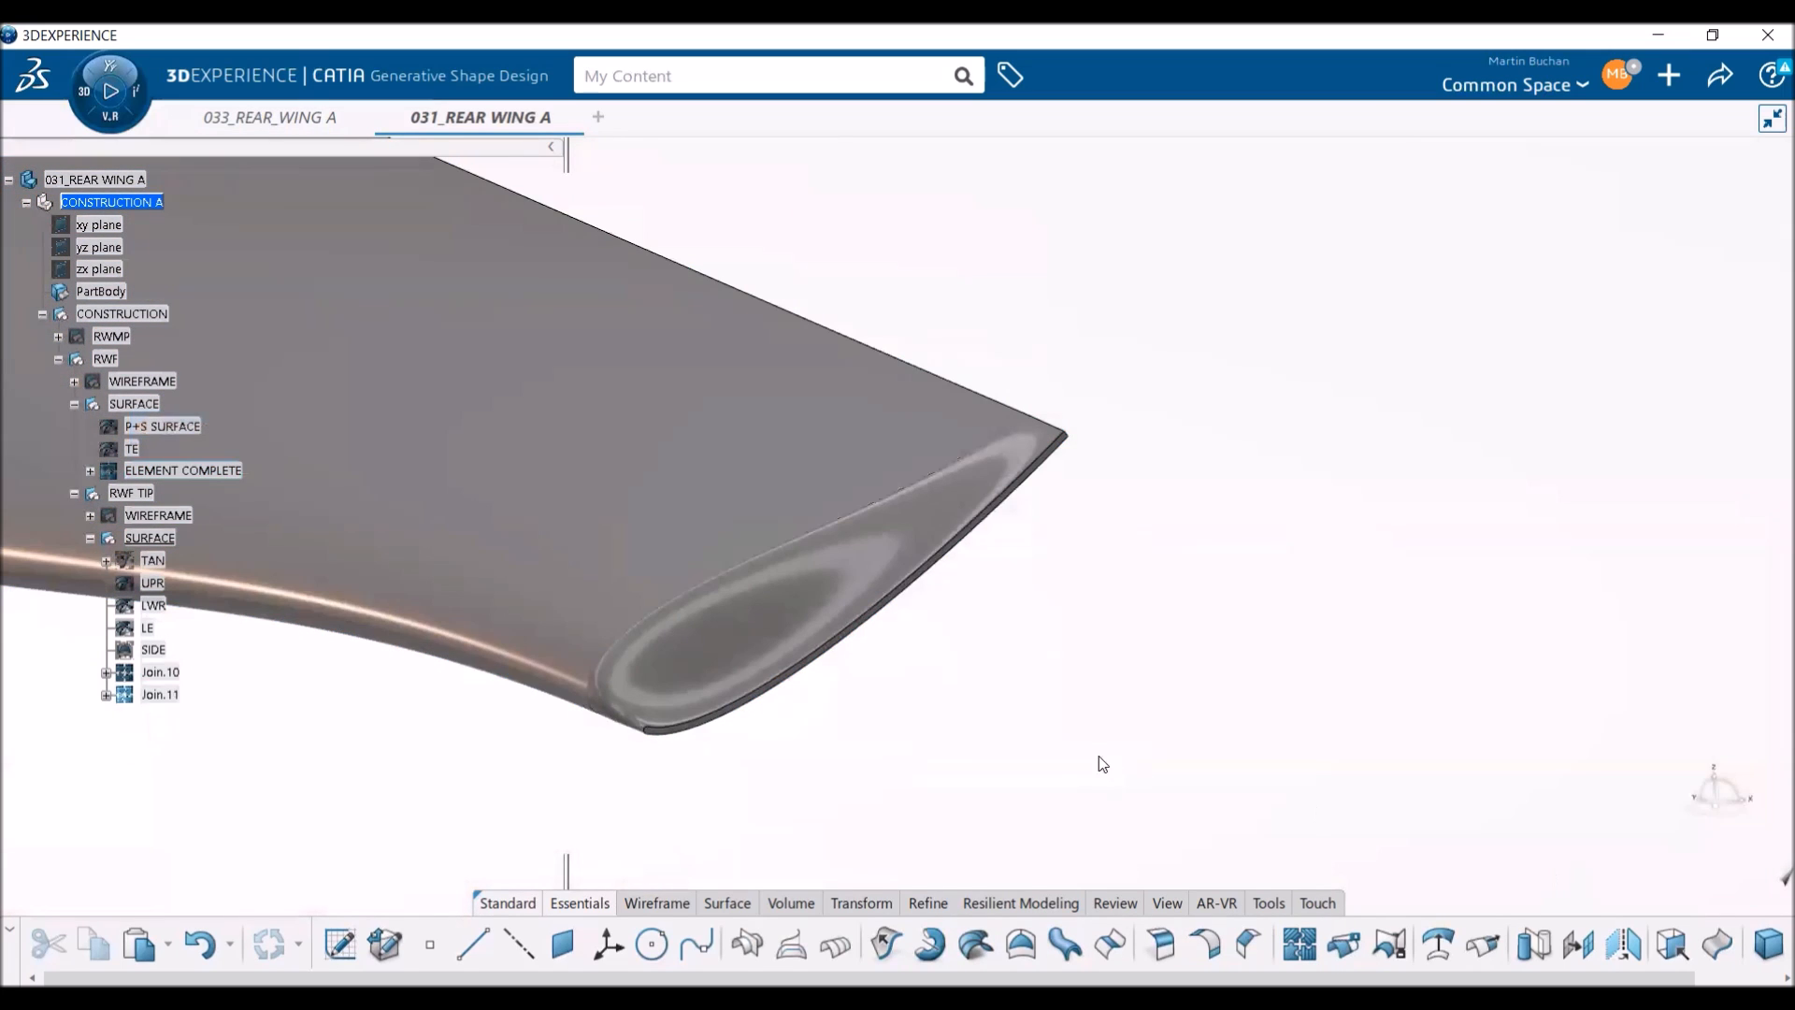
# - Show the RWMP set so the main plane is displayed together with the joined flap
pyautogui.moveTo(672, 830); pyautogui.dragTo(309, 551, button='middle')
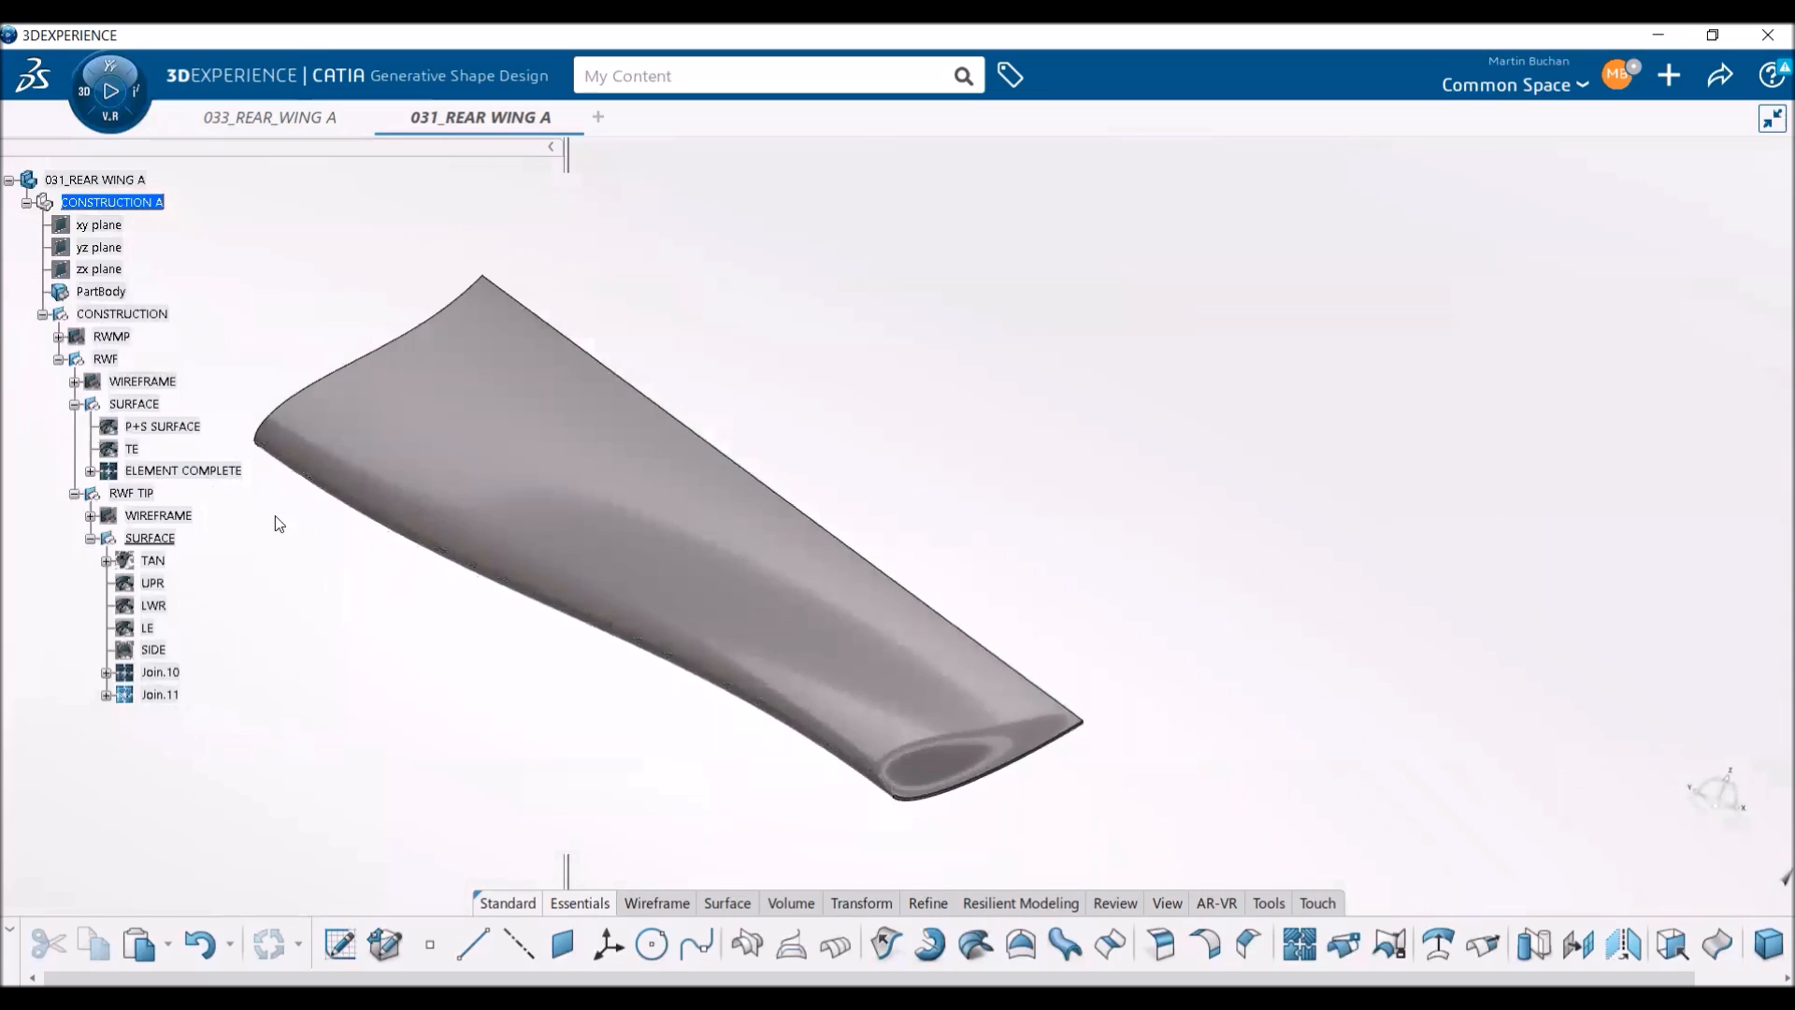
pyautogui.rightClick(114, 336)
pyautogui.click(165, 422)
pyautogui.moveTo(641, 733); pyautogui.dragTo(847, 531, button='middle')
pyautogui.moveTo(567, 417); pyautogui.dragTo(428, 560, button='middle')
pyautogui.moveTo(651, 574); pyautogui.dragTo(687, 703, button='middle')
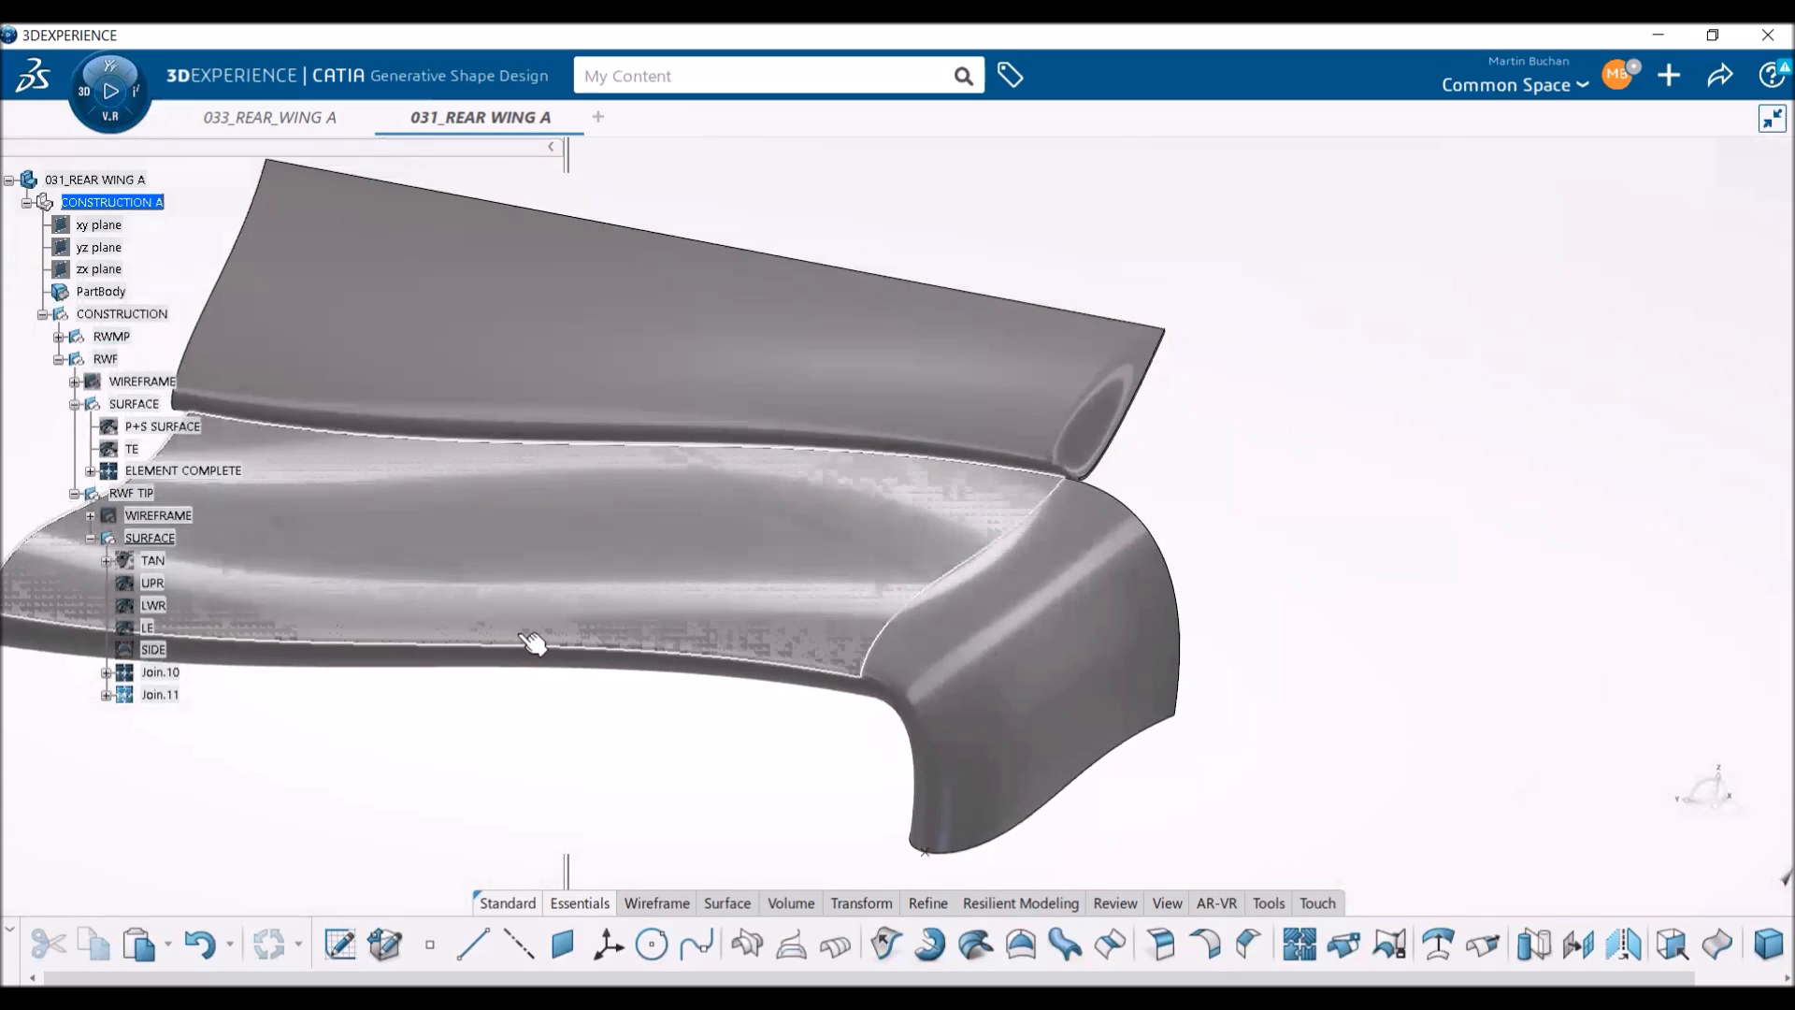
# - Set the offset of Plane.5 in the RWF TIP wireframe to -40 mm from SECTION PLANE
pyautogui.click(91, 515)
pyautogui.doubleClick(177, 413)
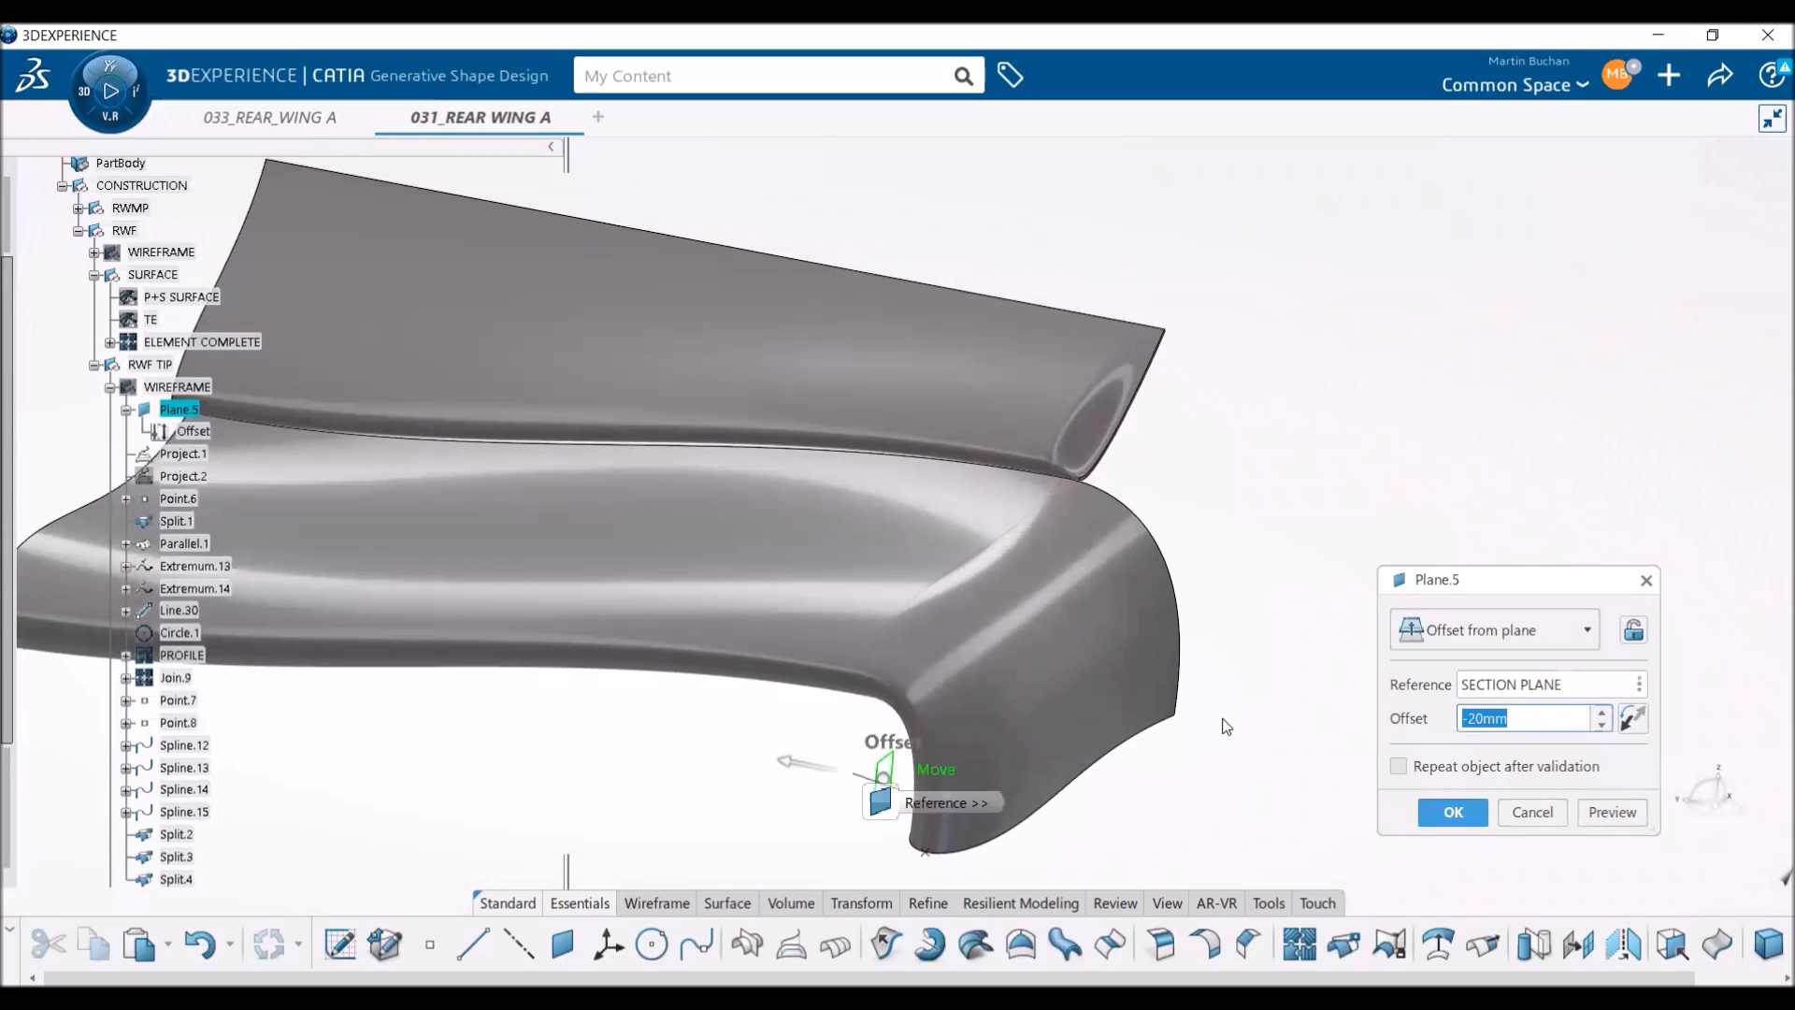
pyautogui.write('-40')
pyautogui.press('Return')
pyautogui.moveTo(742, 653); pyautogui.dragTo(810, 723, button='middle')
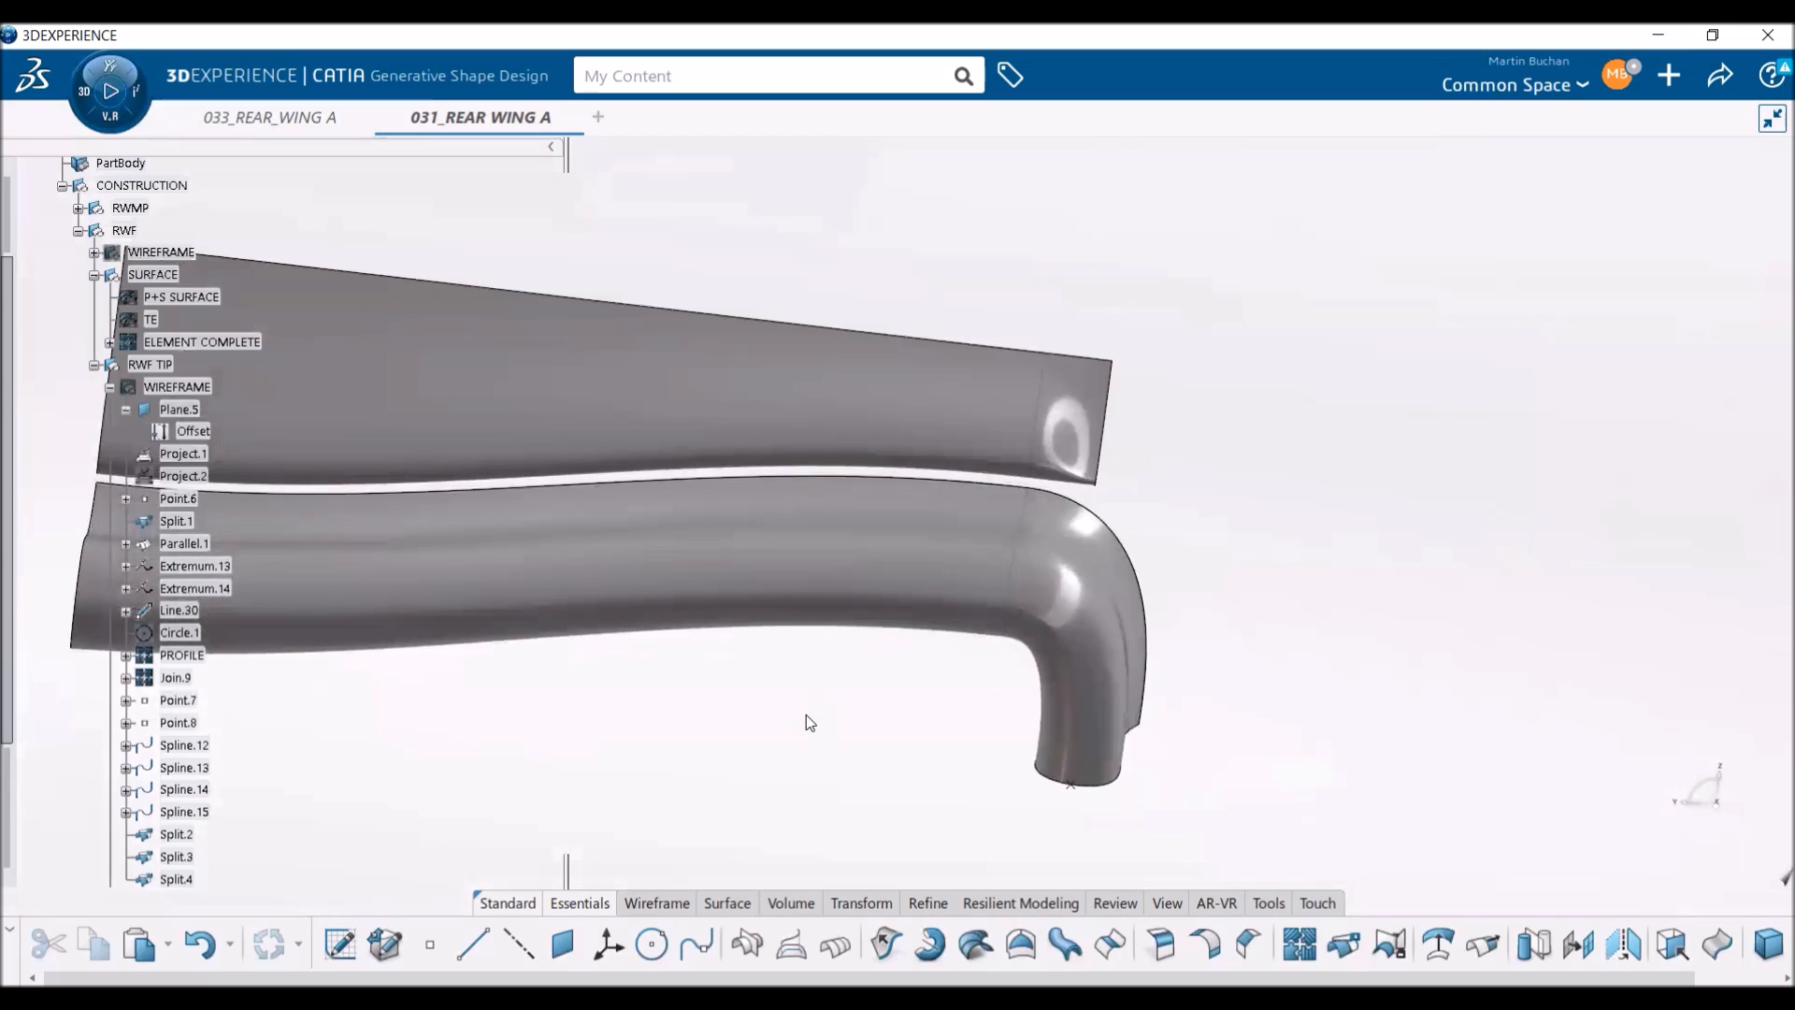
# - Set the offset of Plane.5 to -60 mm and check the updated flap tip against the main plane
pyautogui.scroll(-1, 241, 772)
pyautogui.click(178, 323)
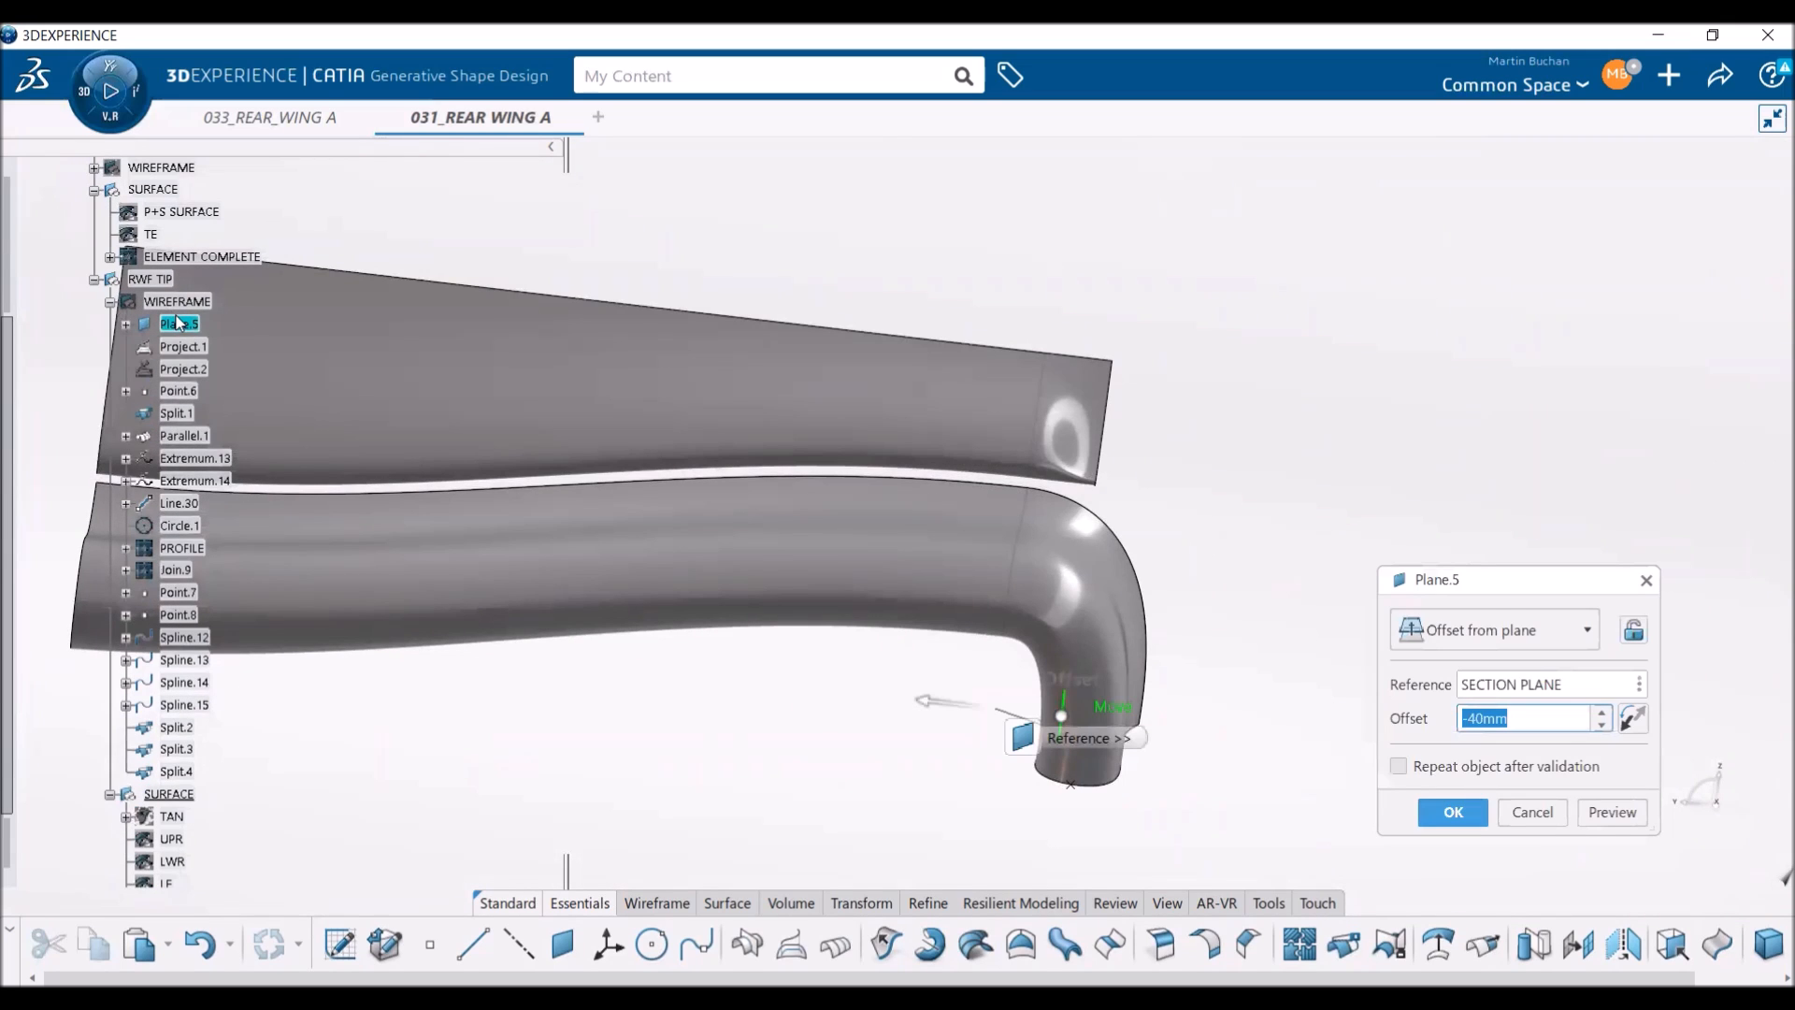
pyautogui.write('-60')
pyautogui.press('Return')
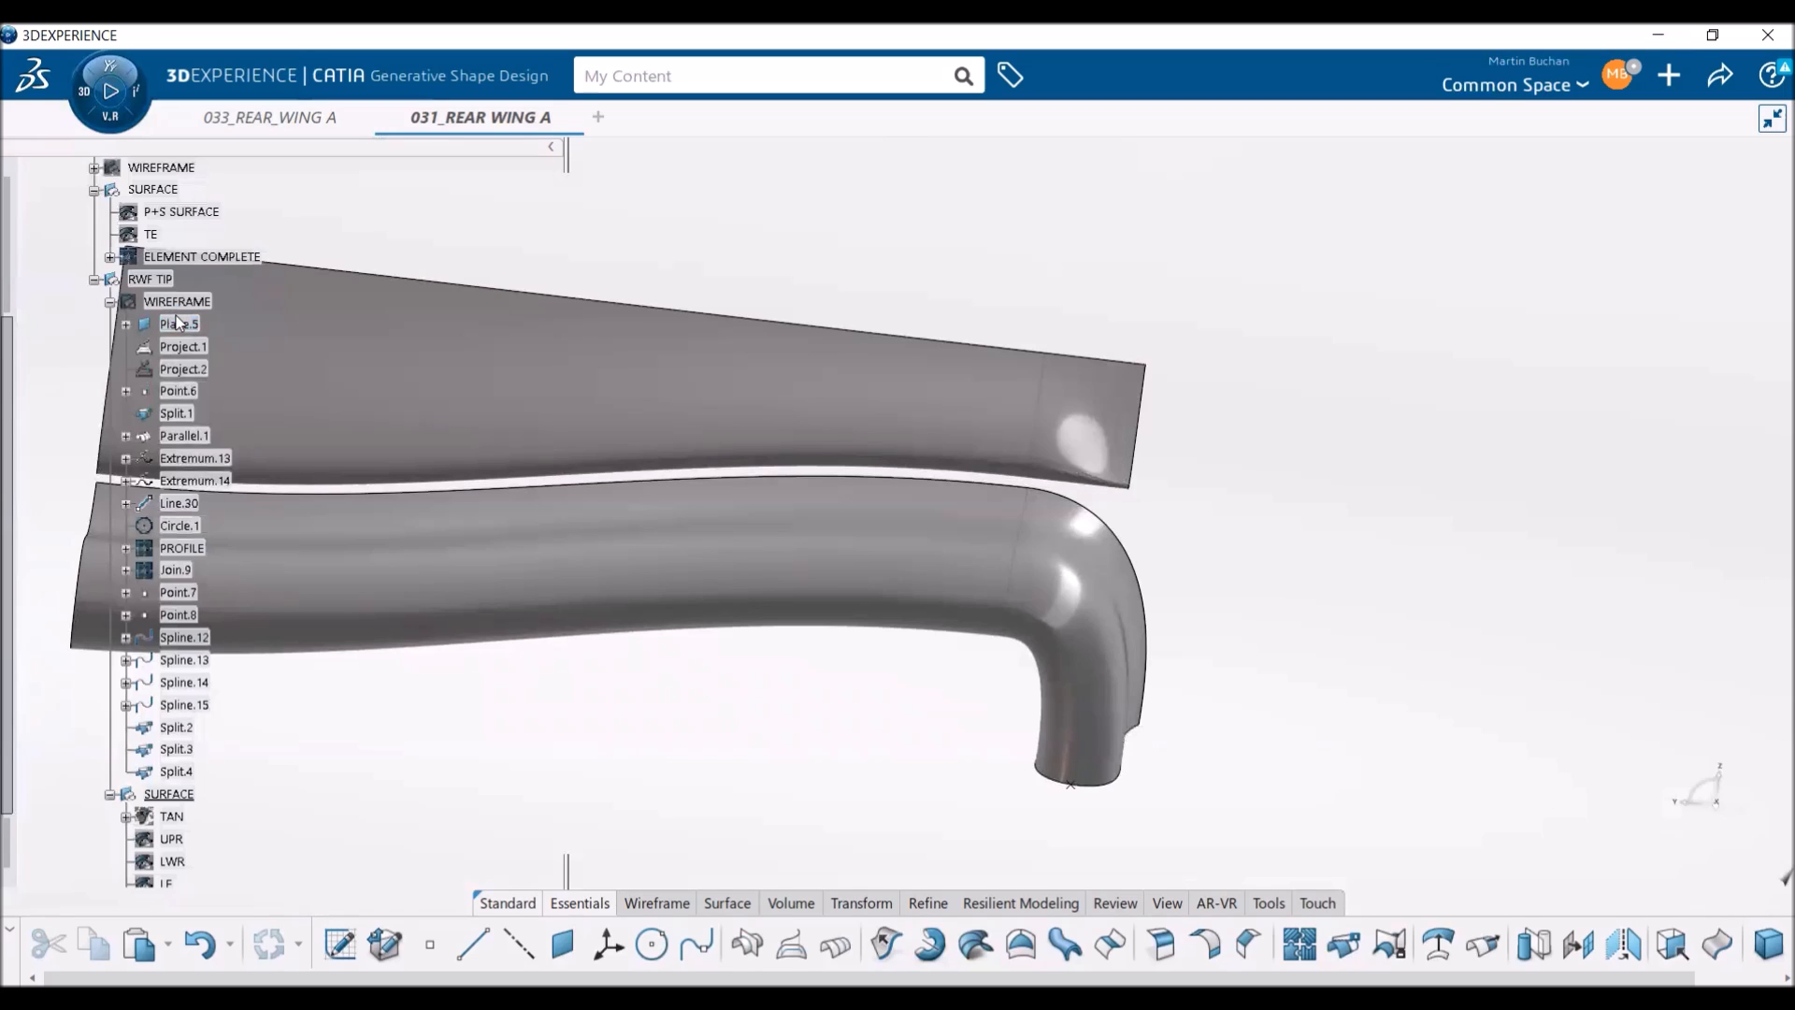
pyautogui.moveTo(753, 674); pyautogui.dragTo(1314, 620, button='middle')
pyautogui.moveTo(981, 722); pyautogui.dragTo(1334, 597, button='middle')
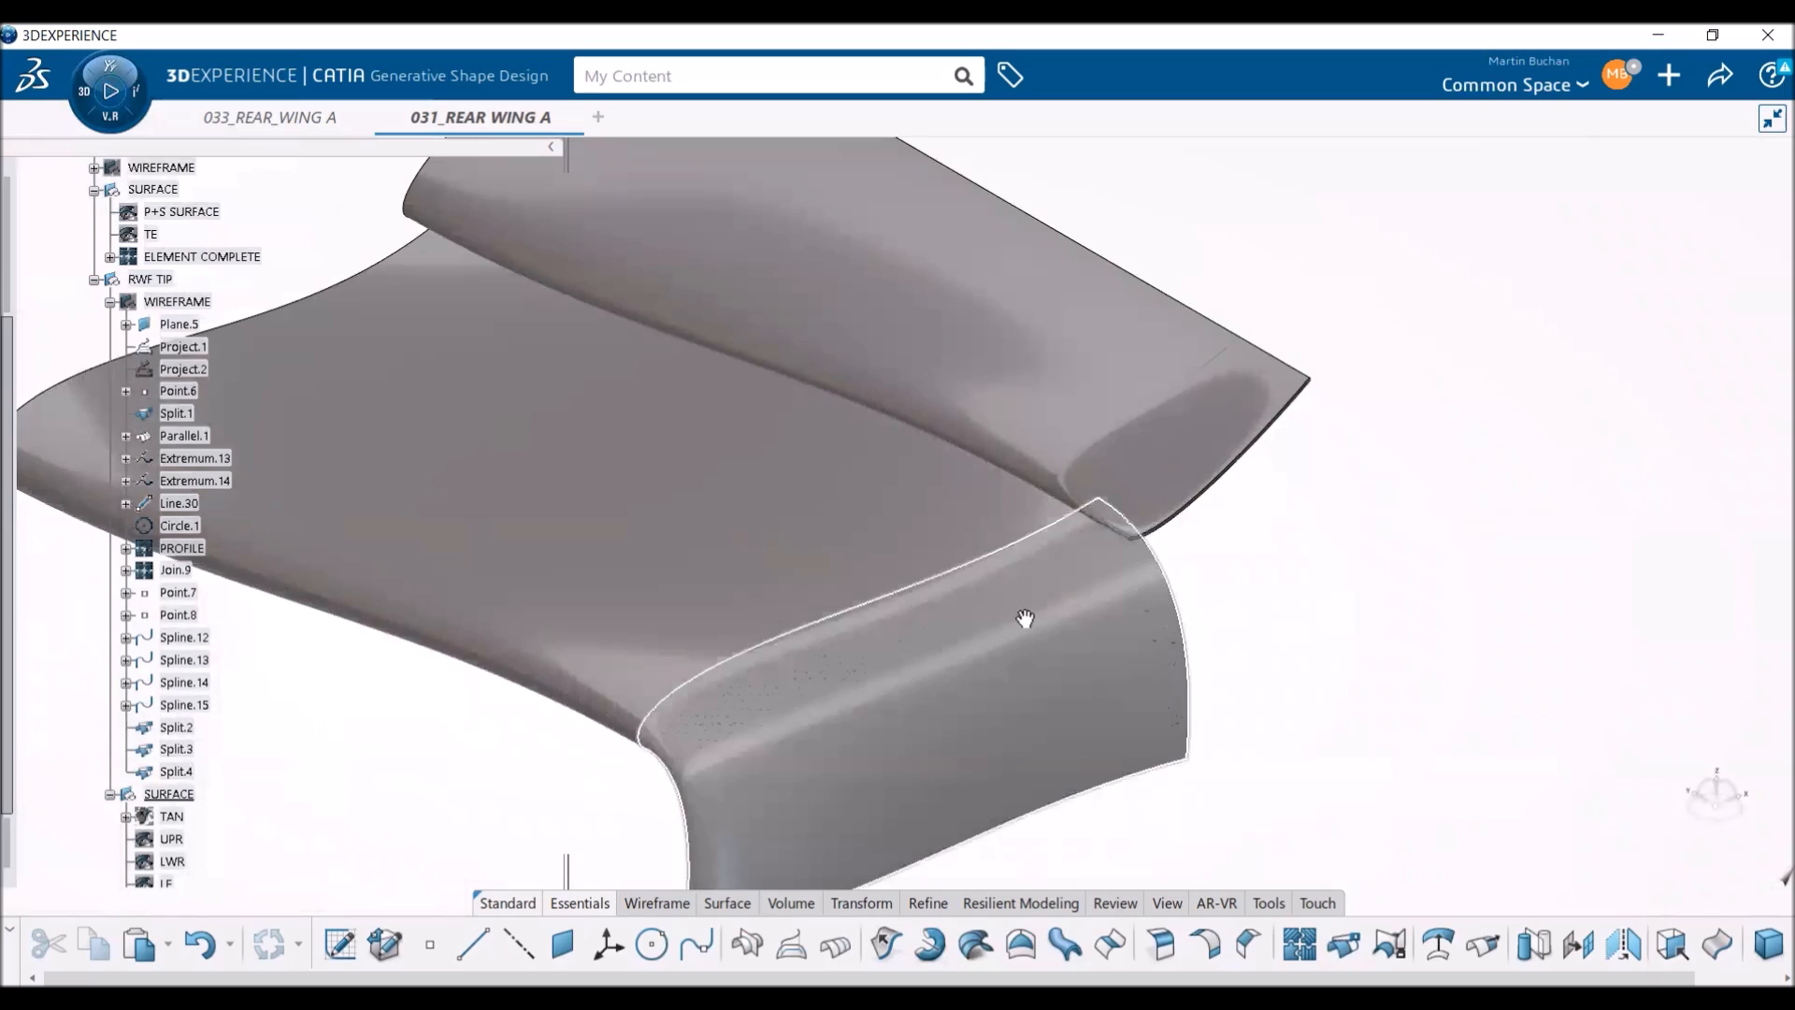
pyautogui.moveTo(1025, 618); pyautogui.dragTo(1026, 614, button='middle')
pyautogui.moveTo(786, 647); pyautogui.dragTo(1115, 787, button='middle')
pyautogui.moveTo(613, 797); pyautogui.dragTo(701, 812, button='middle')
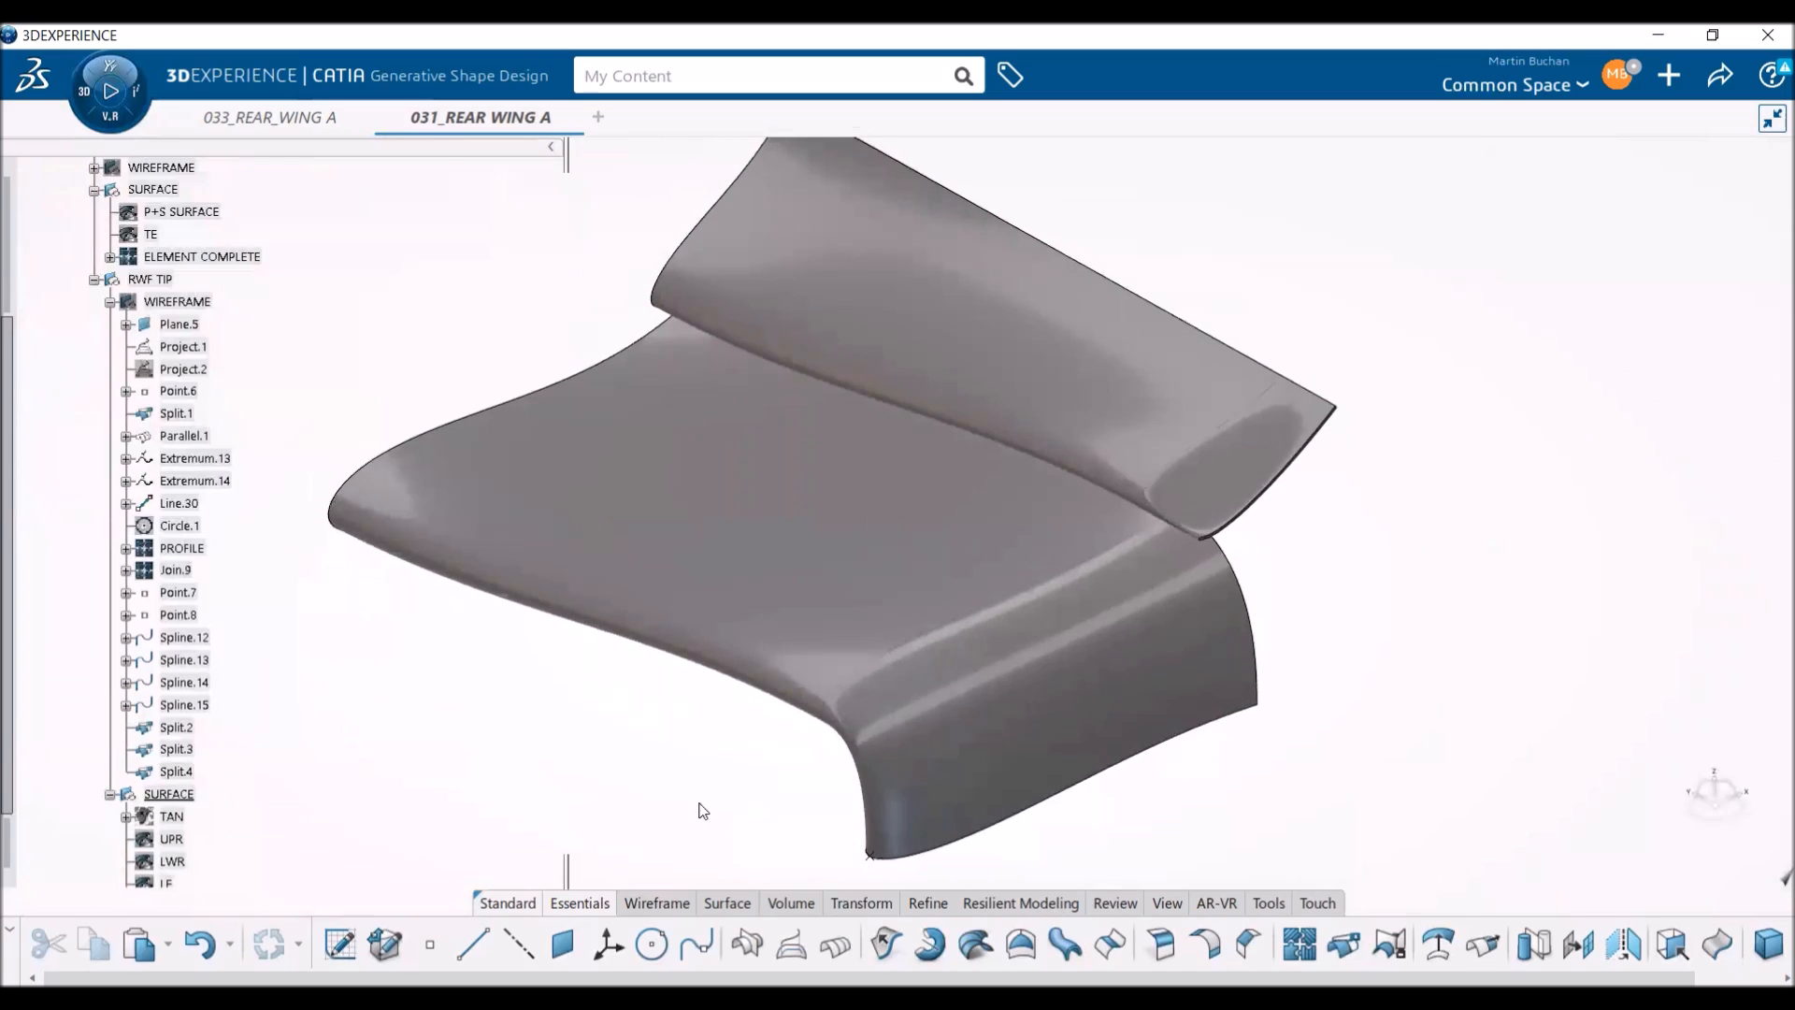
pyautogui.scroll(-3, 729, 815)
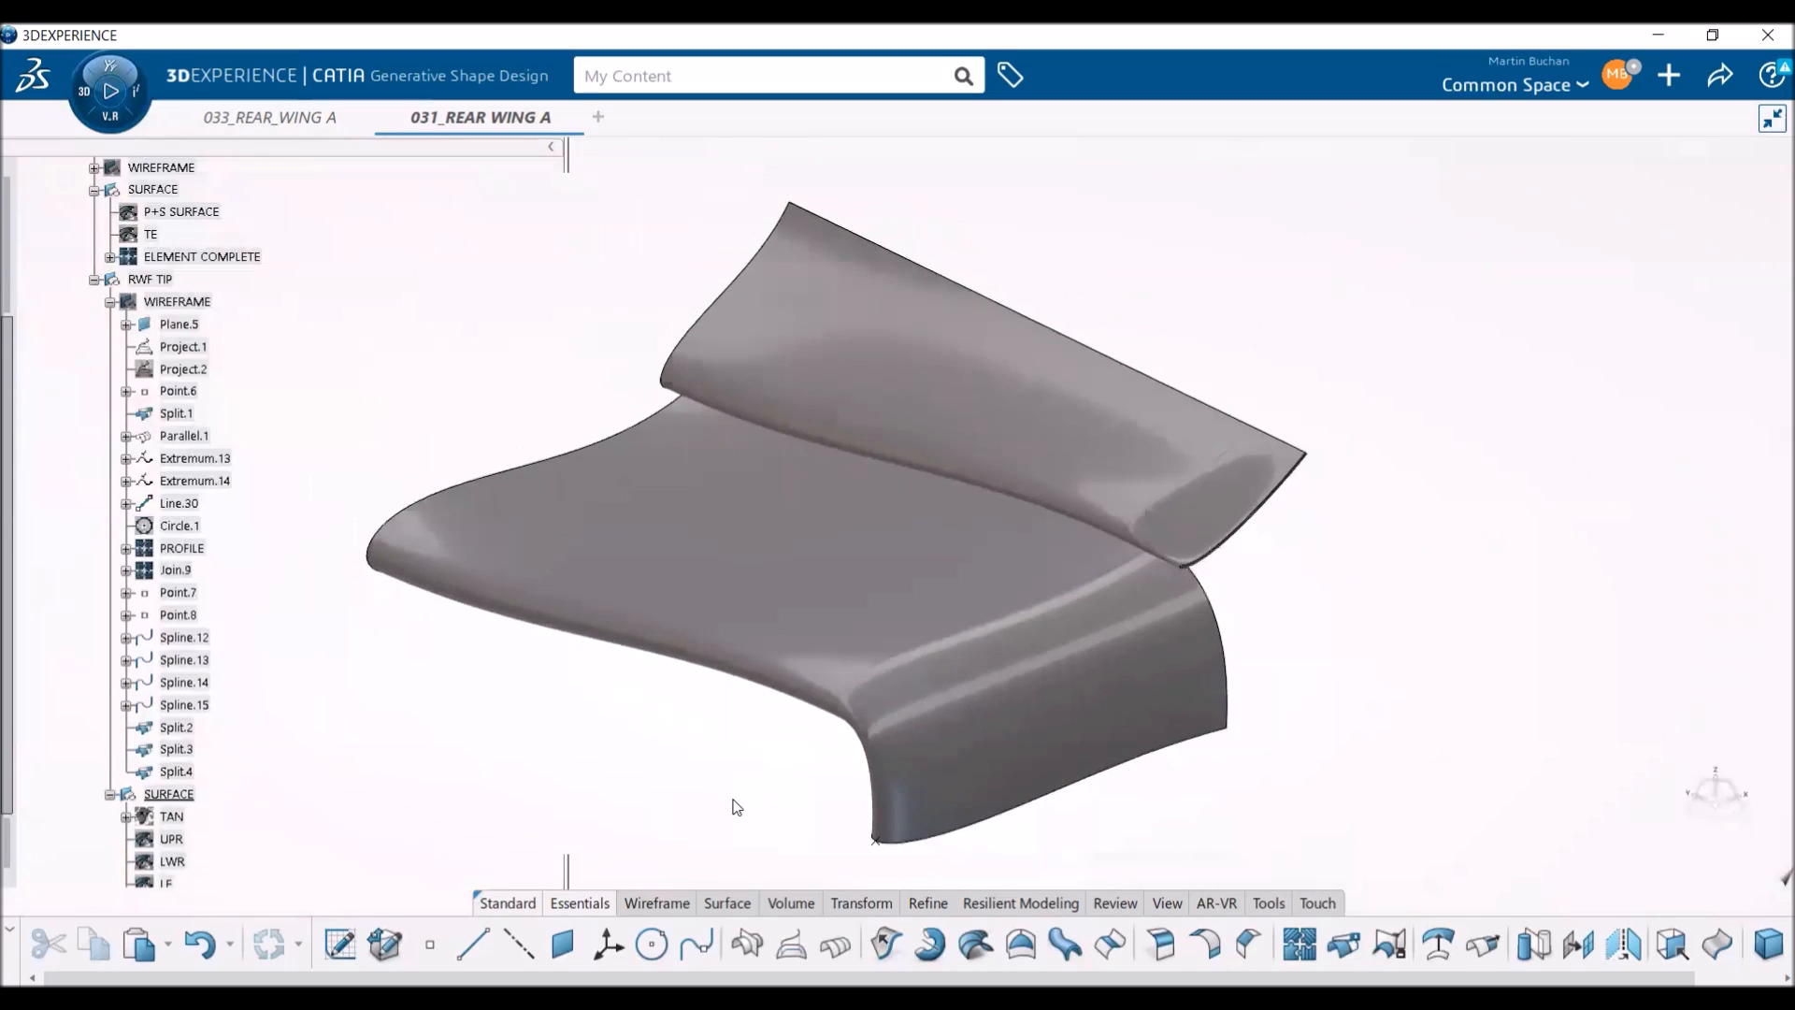